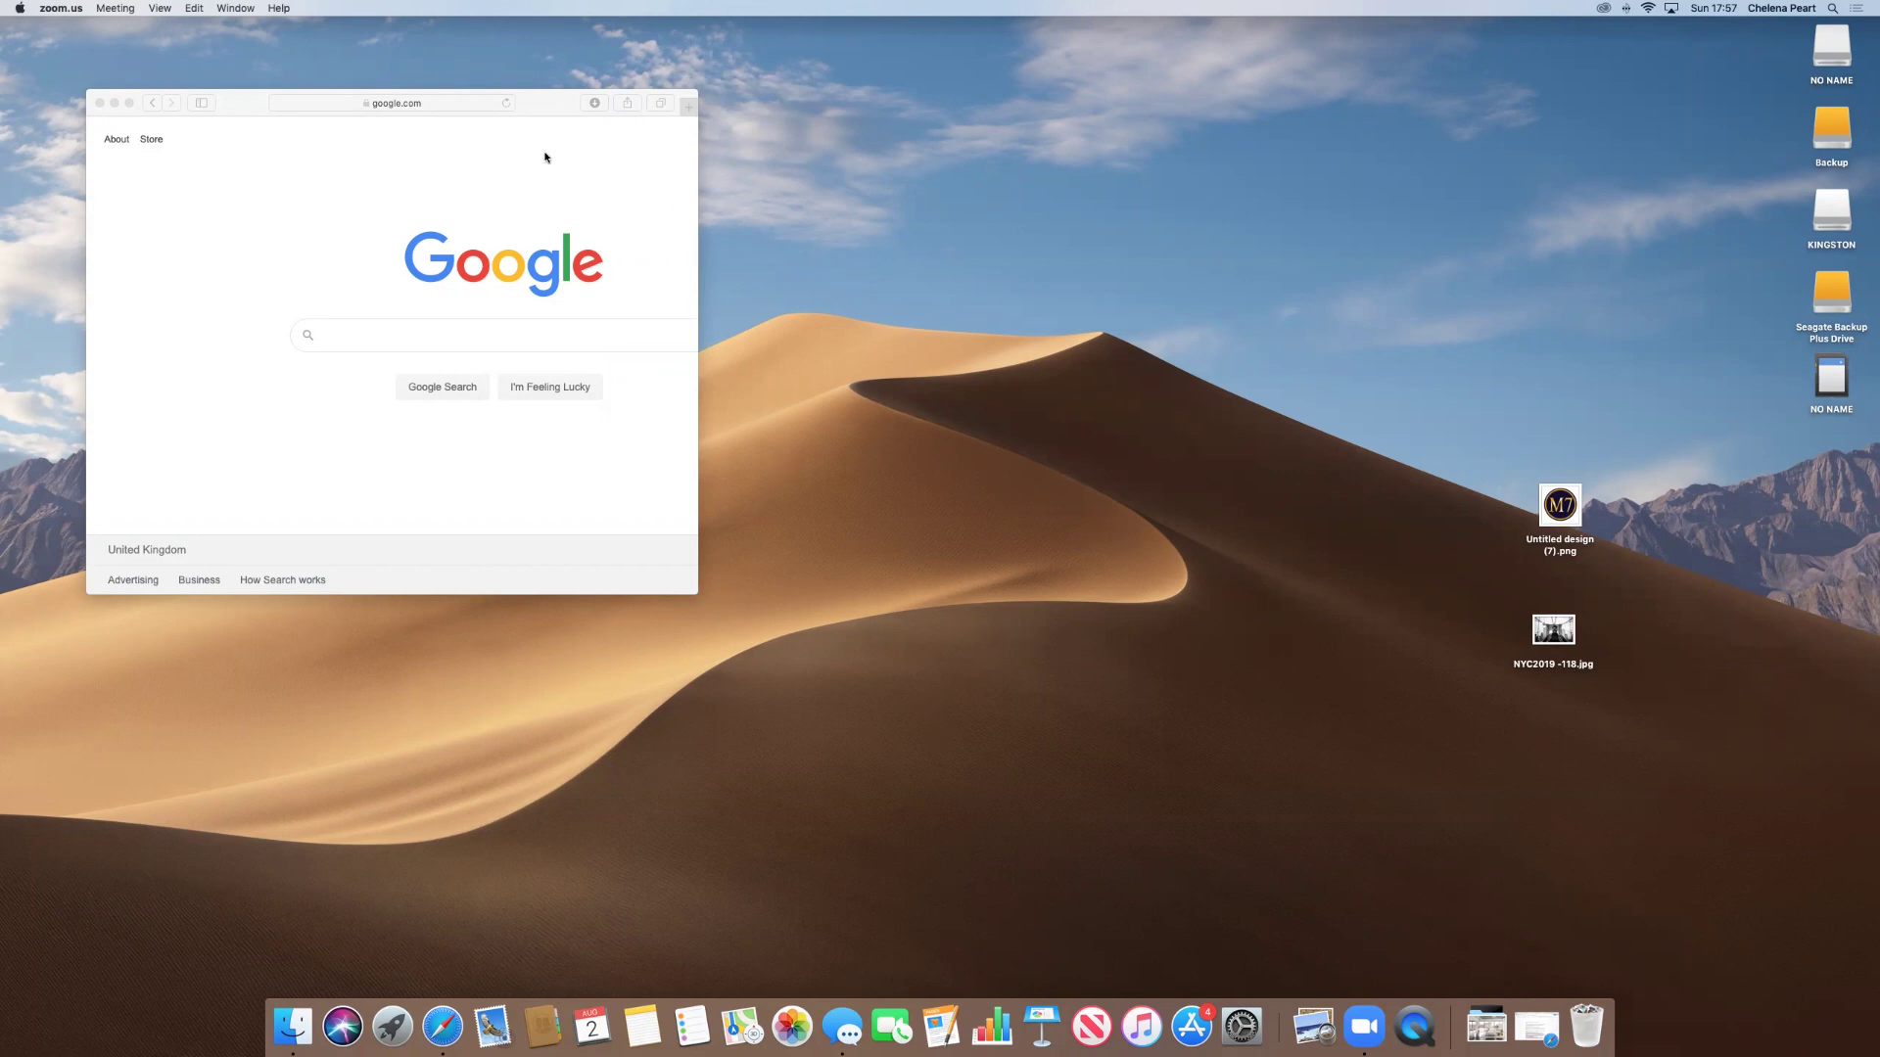
# Move the browser window toward the middle of the desktop and enlarge it so the full Google page fits.
pyautogui.click(545, 101)
pyautogui.moveTo(543, 98); pyautogui.dragTo(938, 155)
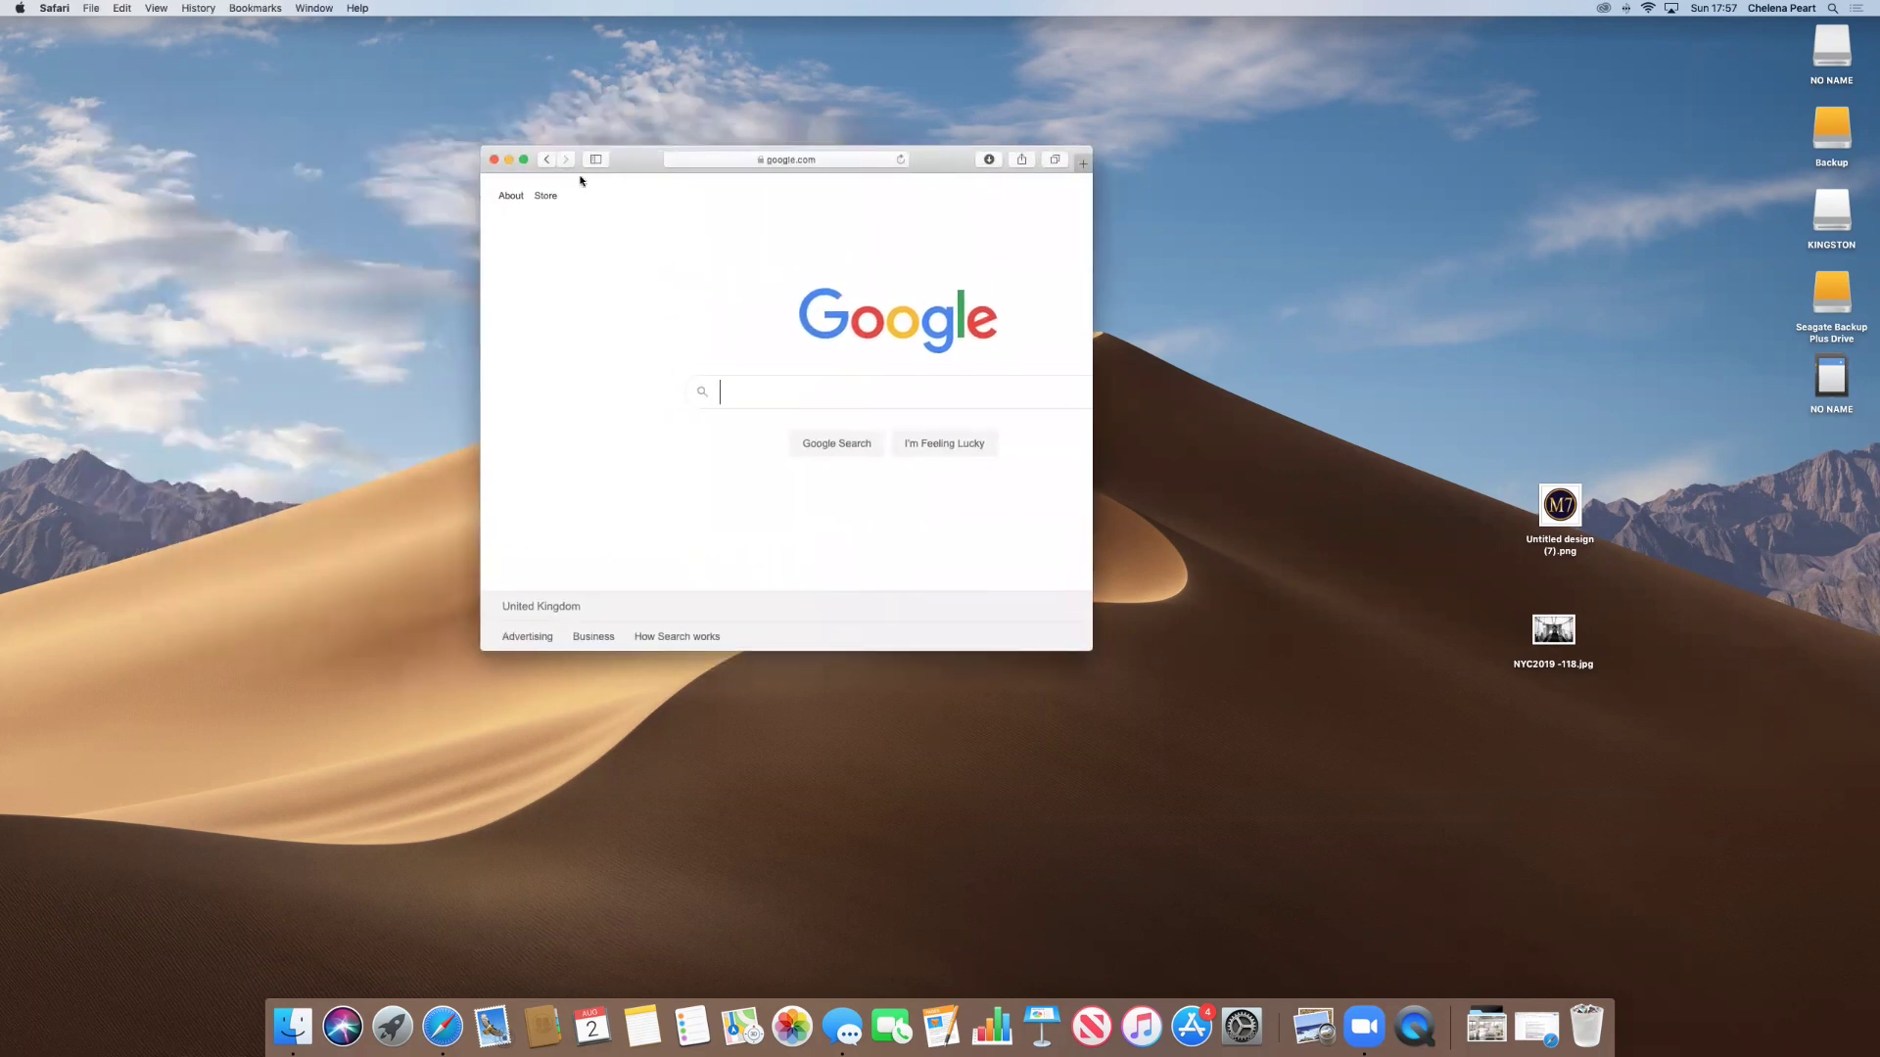
pyautogui.moveTo(1085, 152); pyautogui.dragTo(1416, 63)
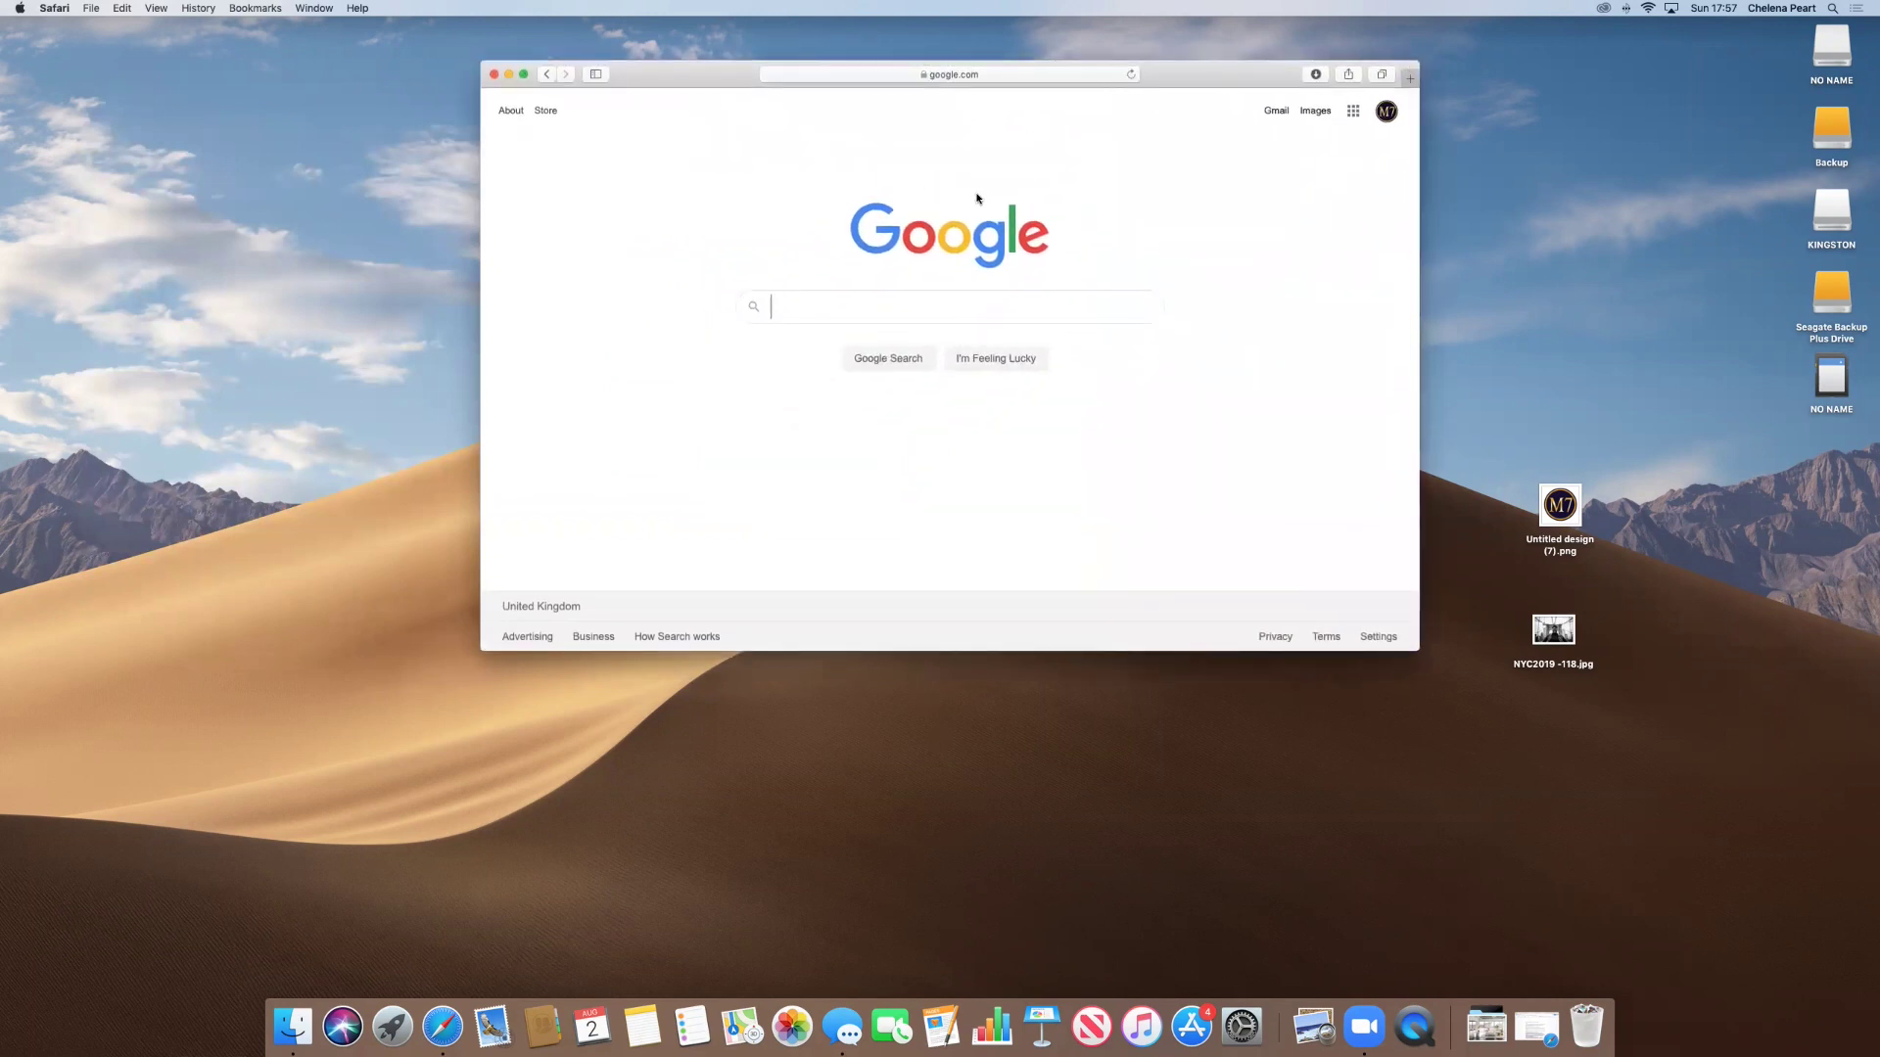
pyautogui.moveTo(1195, 76); pyautogui.dragTo(1209, 190)
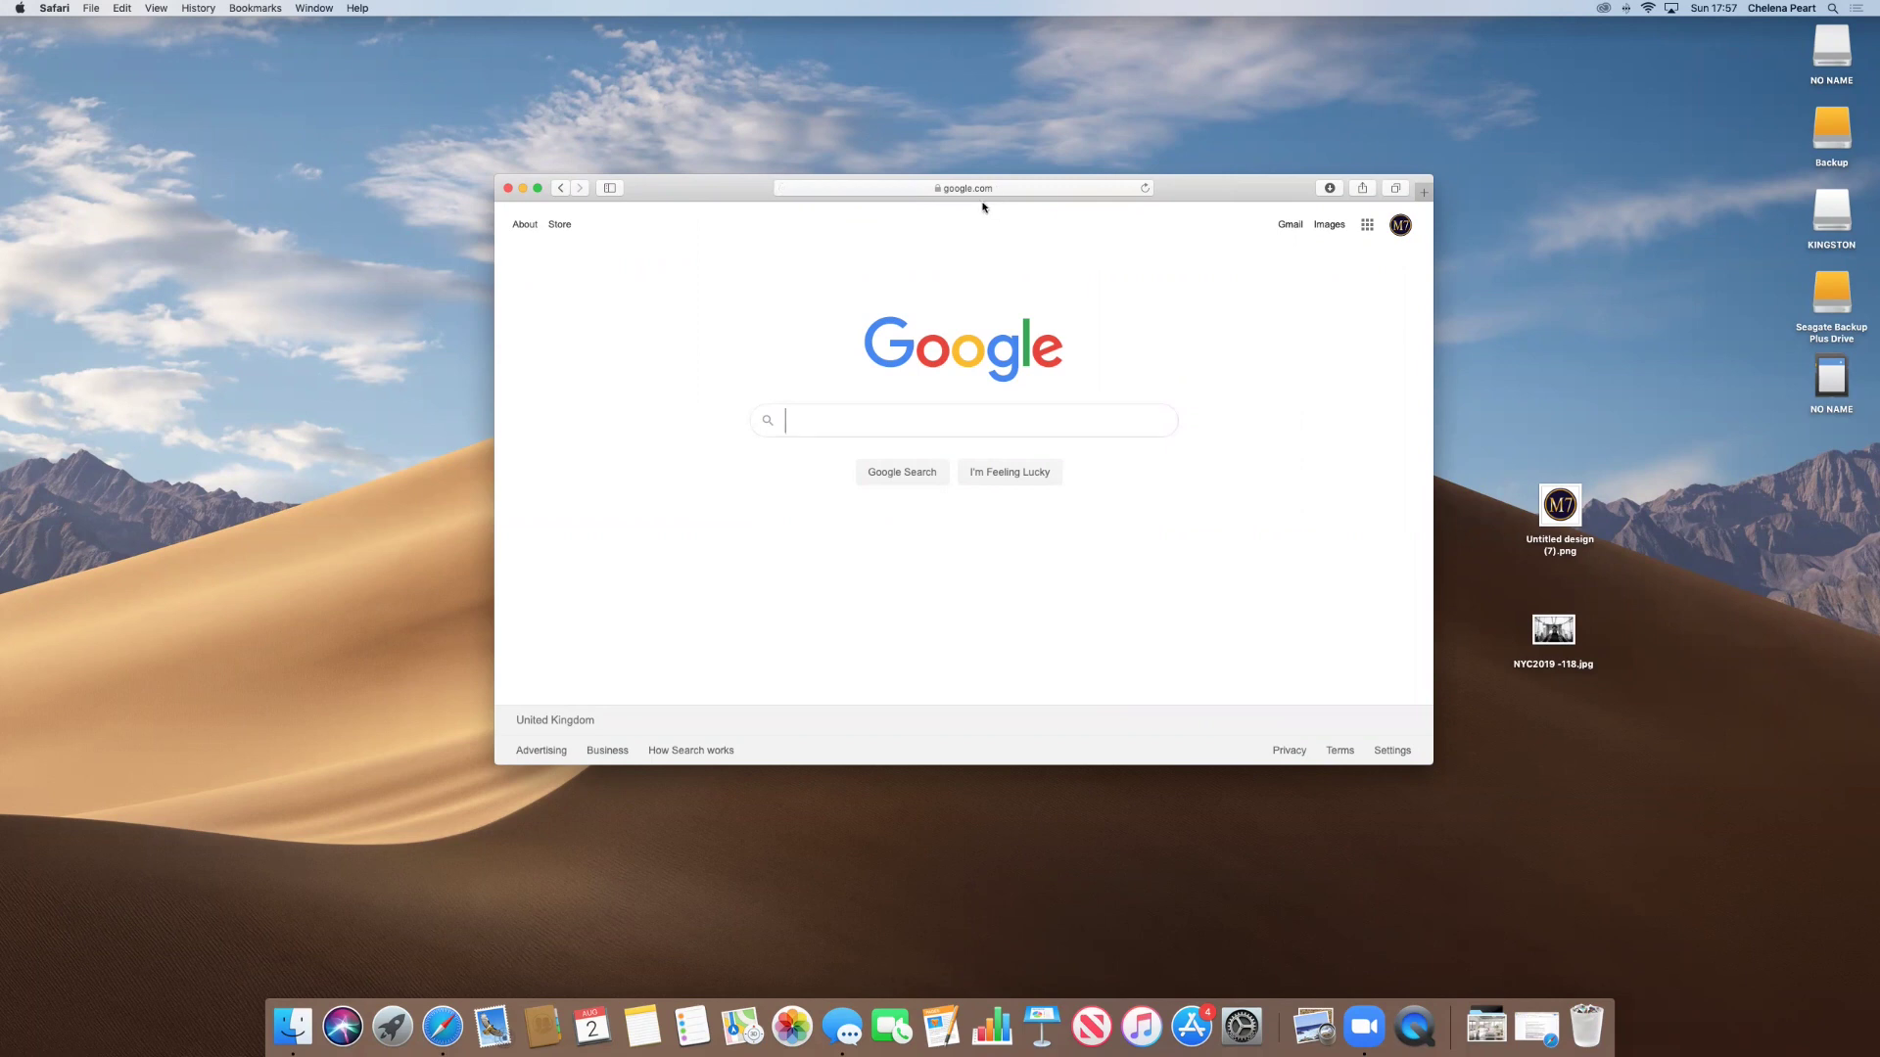
# Search Google for canva and open the Canva website from the main non-ad result.
pyautogui.click(1057, 410)
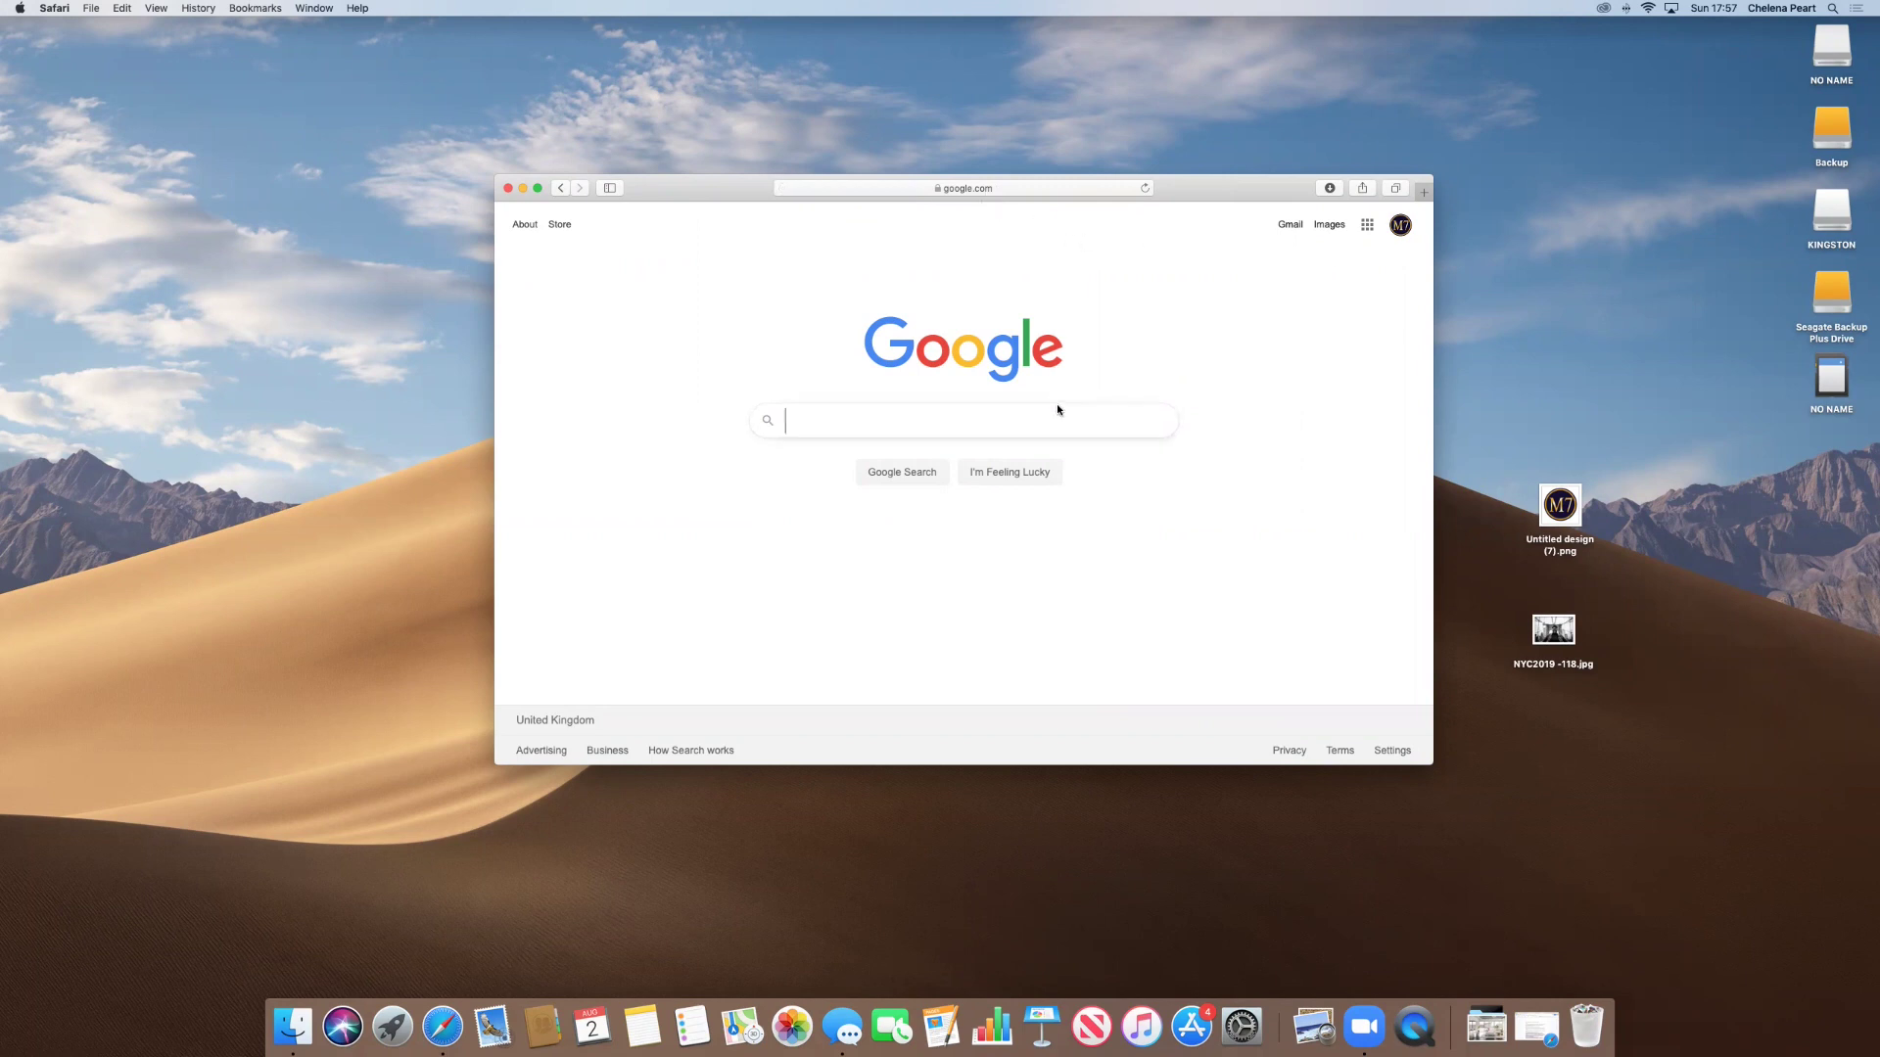
pyautogui.write('can')
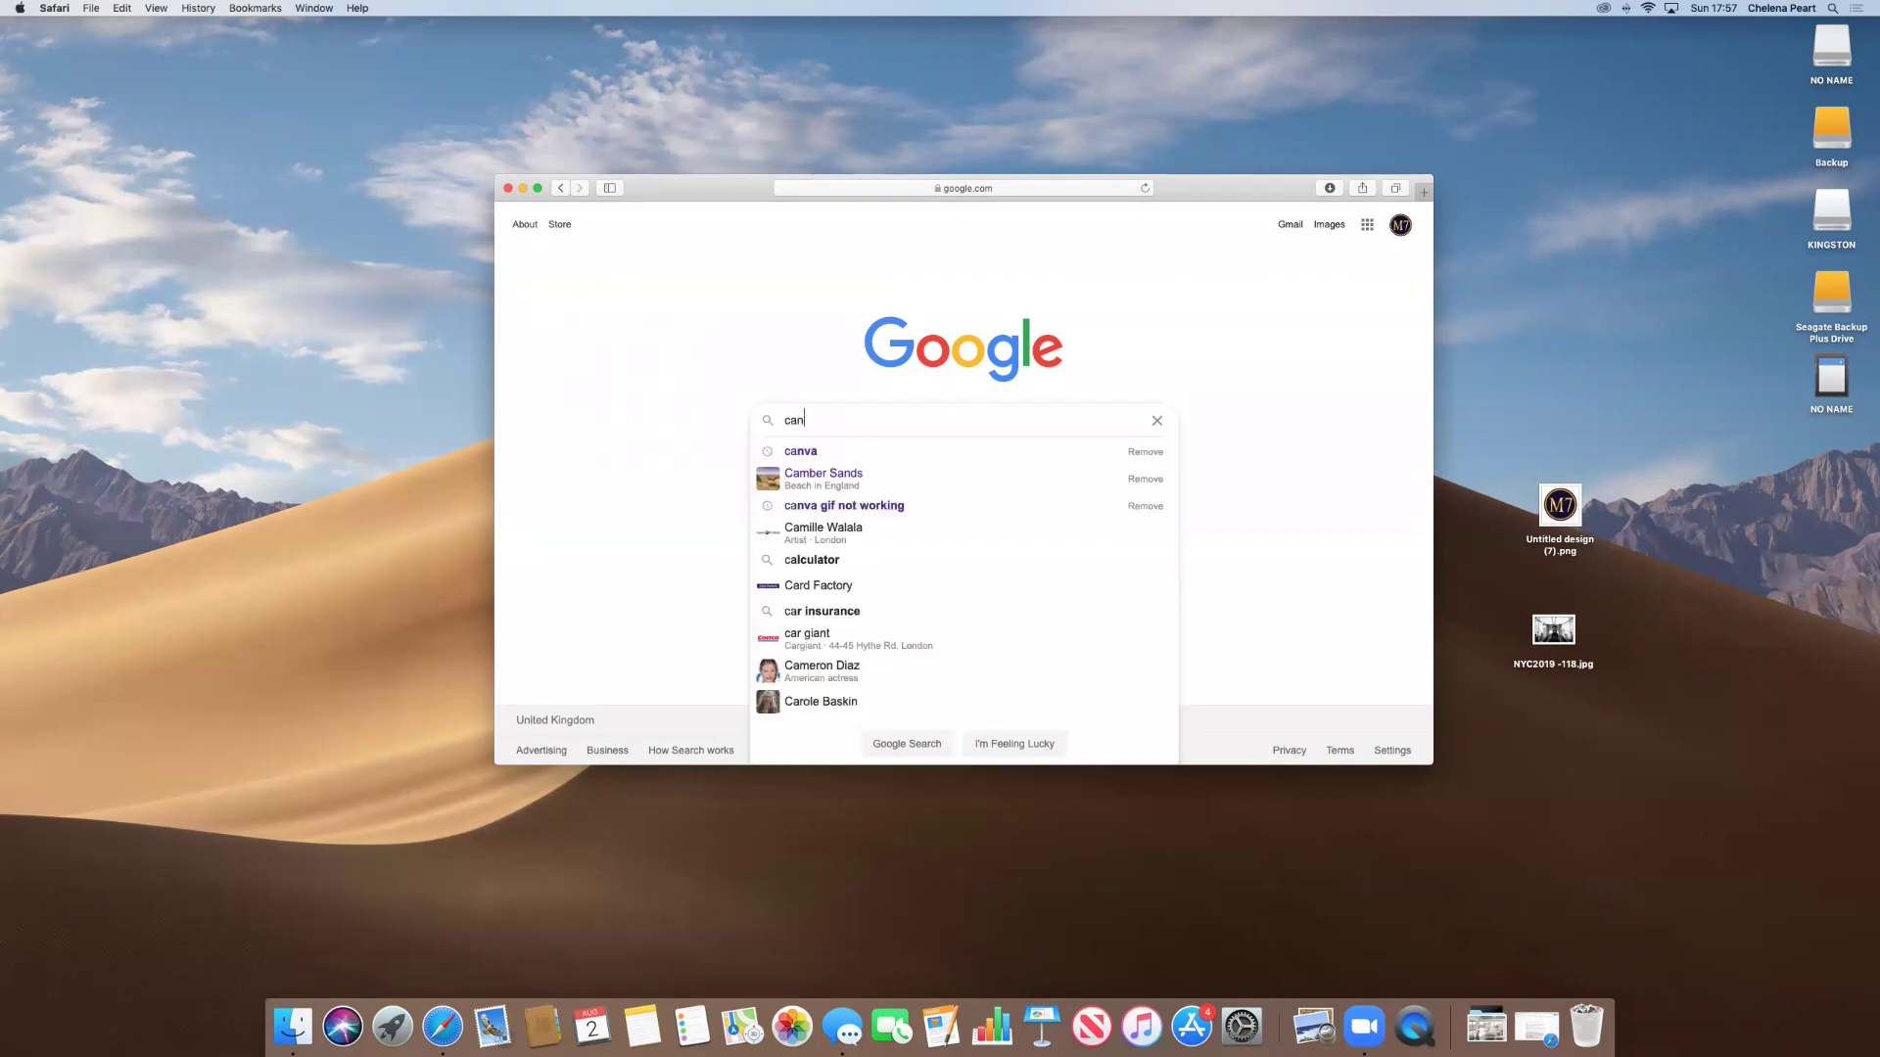
pyautogui.press('Down')
pyautogui.press('Return')
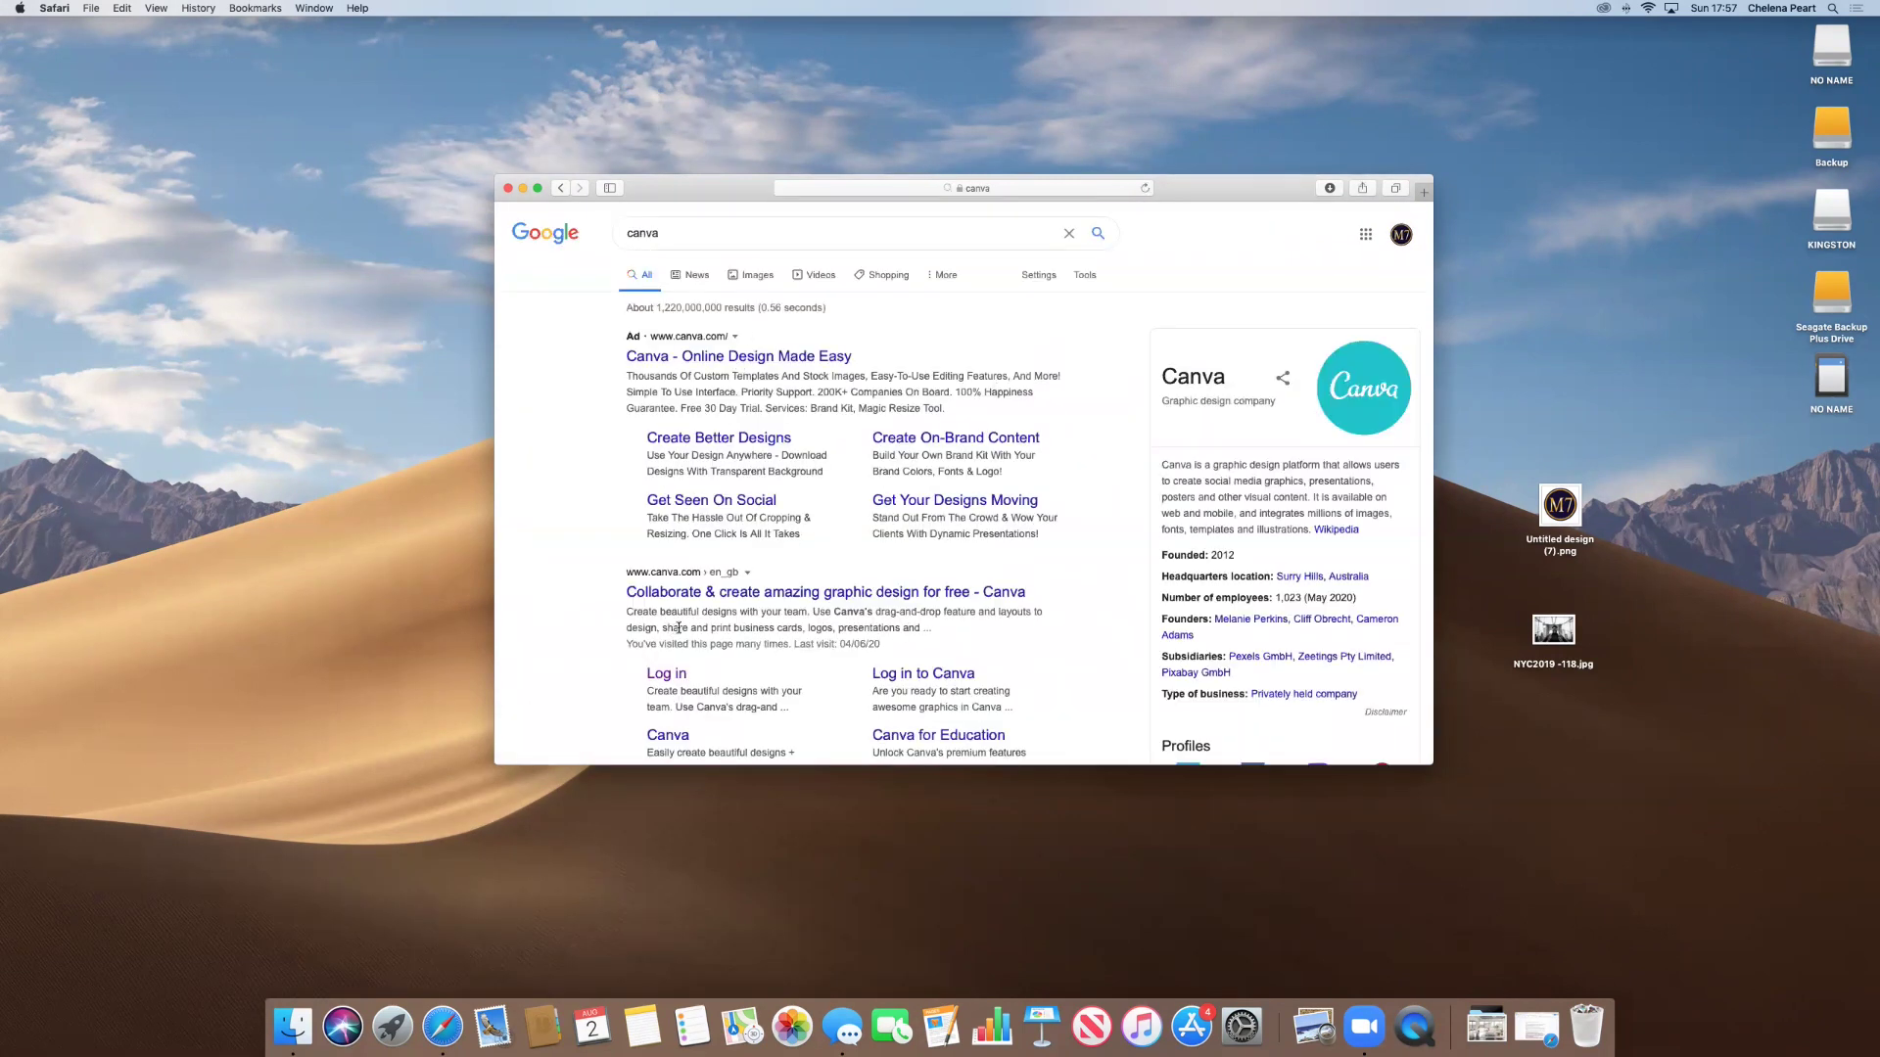
pyautogui.click(692, 595)
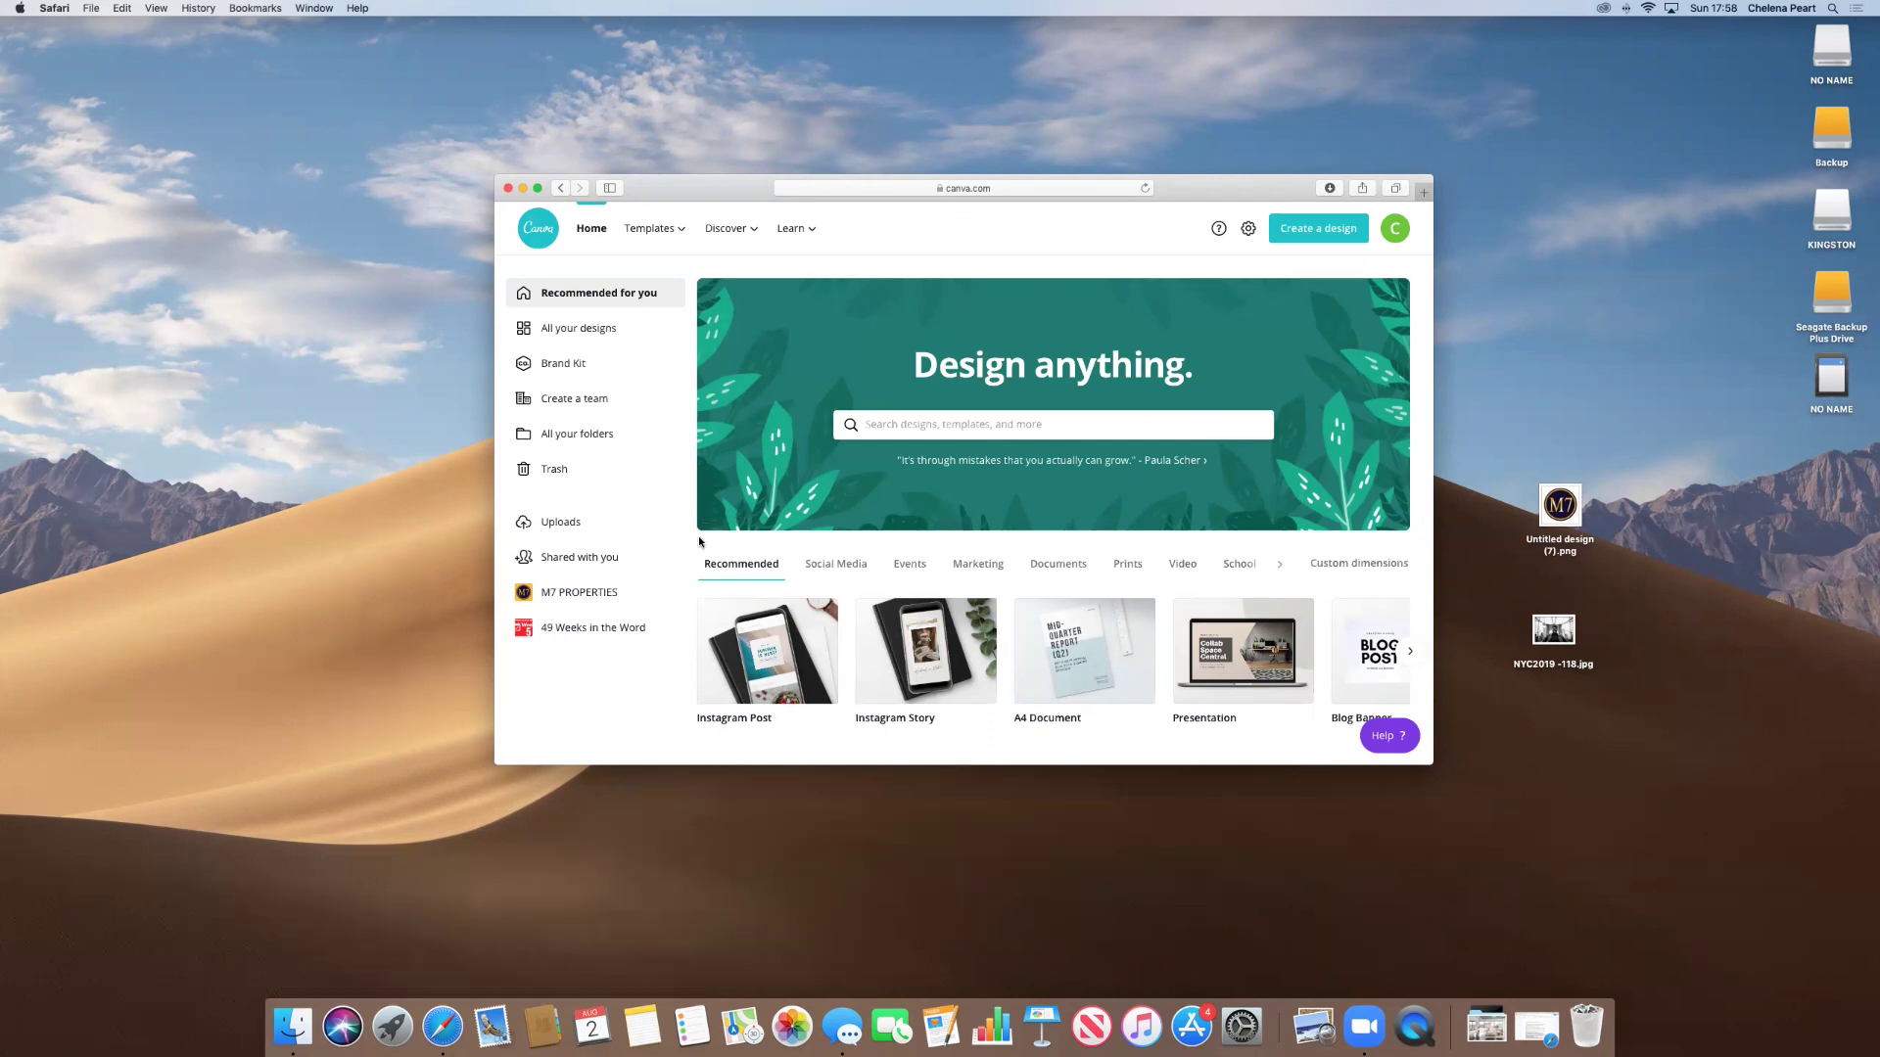
pyautogui.click(1321, 234)
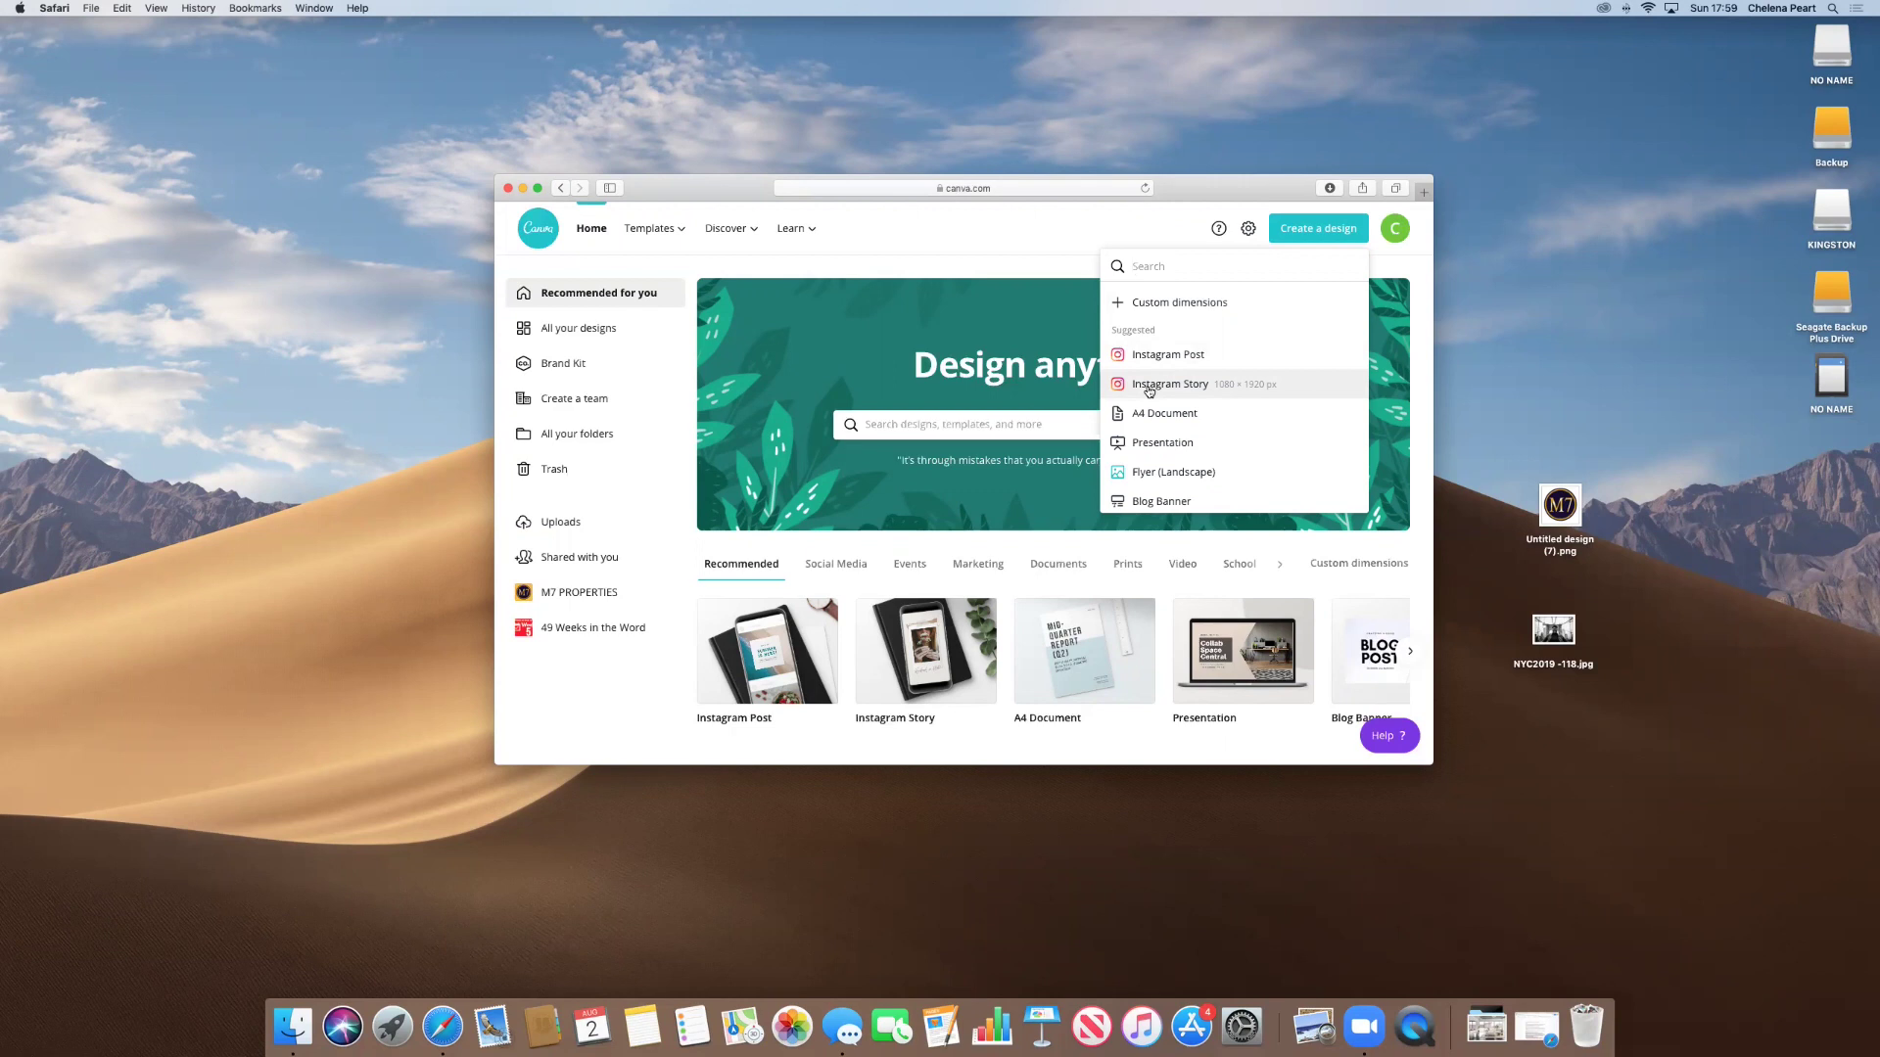
pyautogui.scroll(-5, 1151, 394)
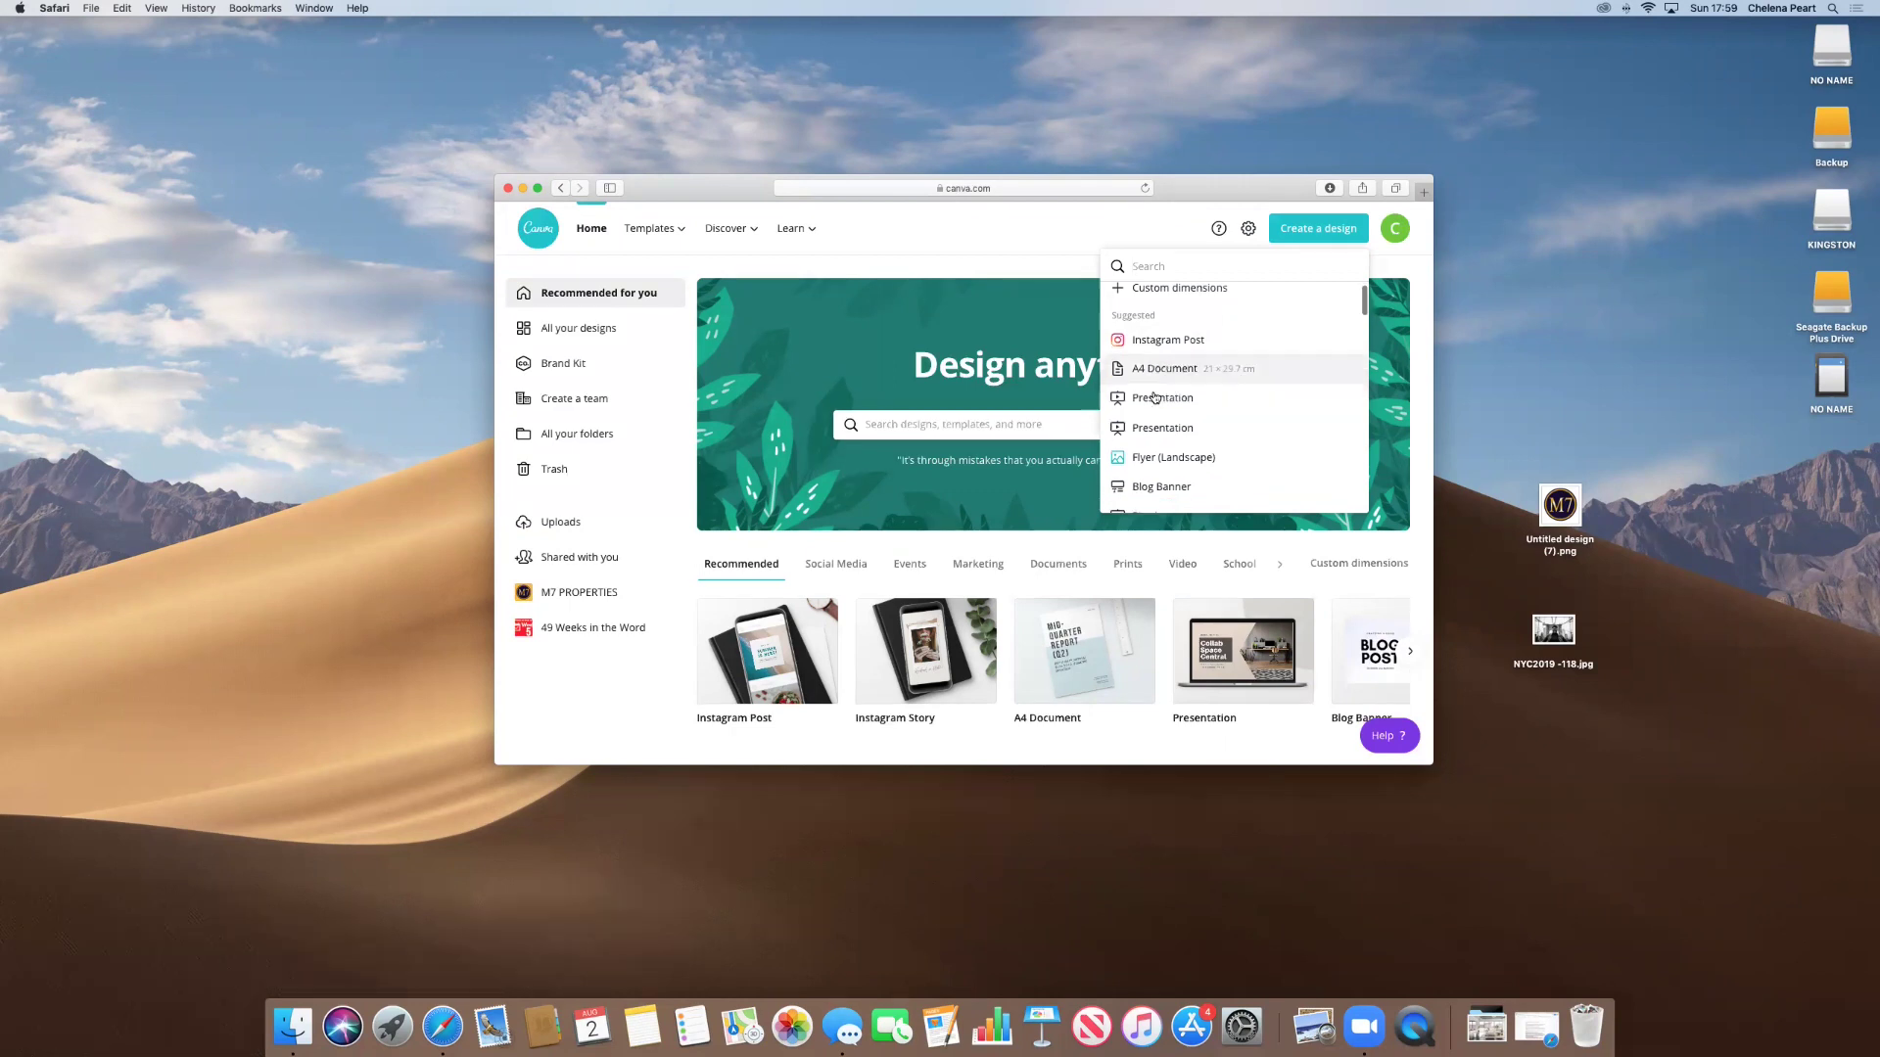
pyautogui.scroll(5, 1154, 397)
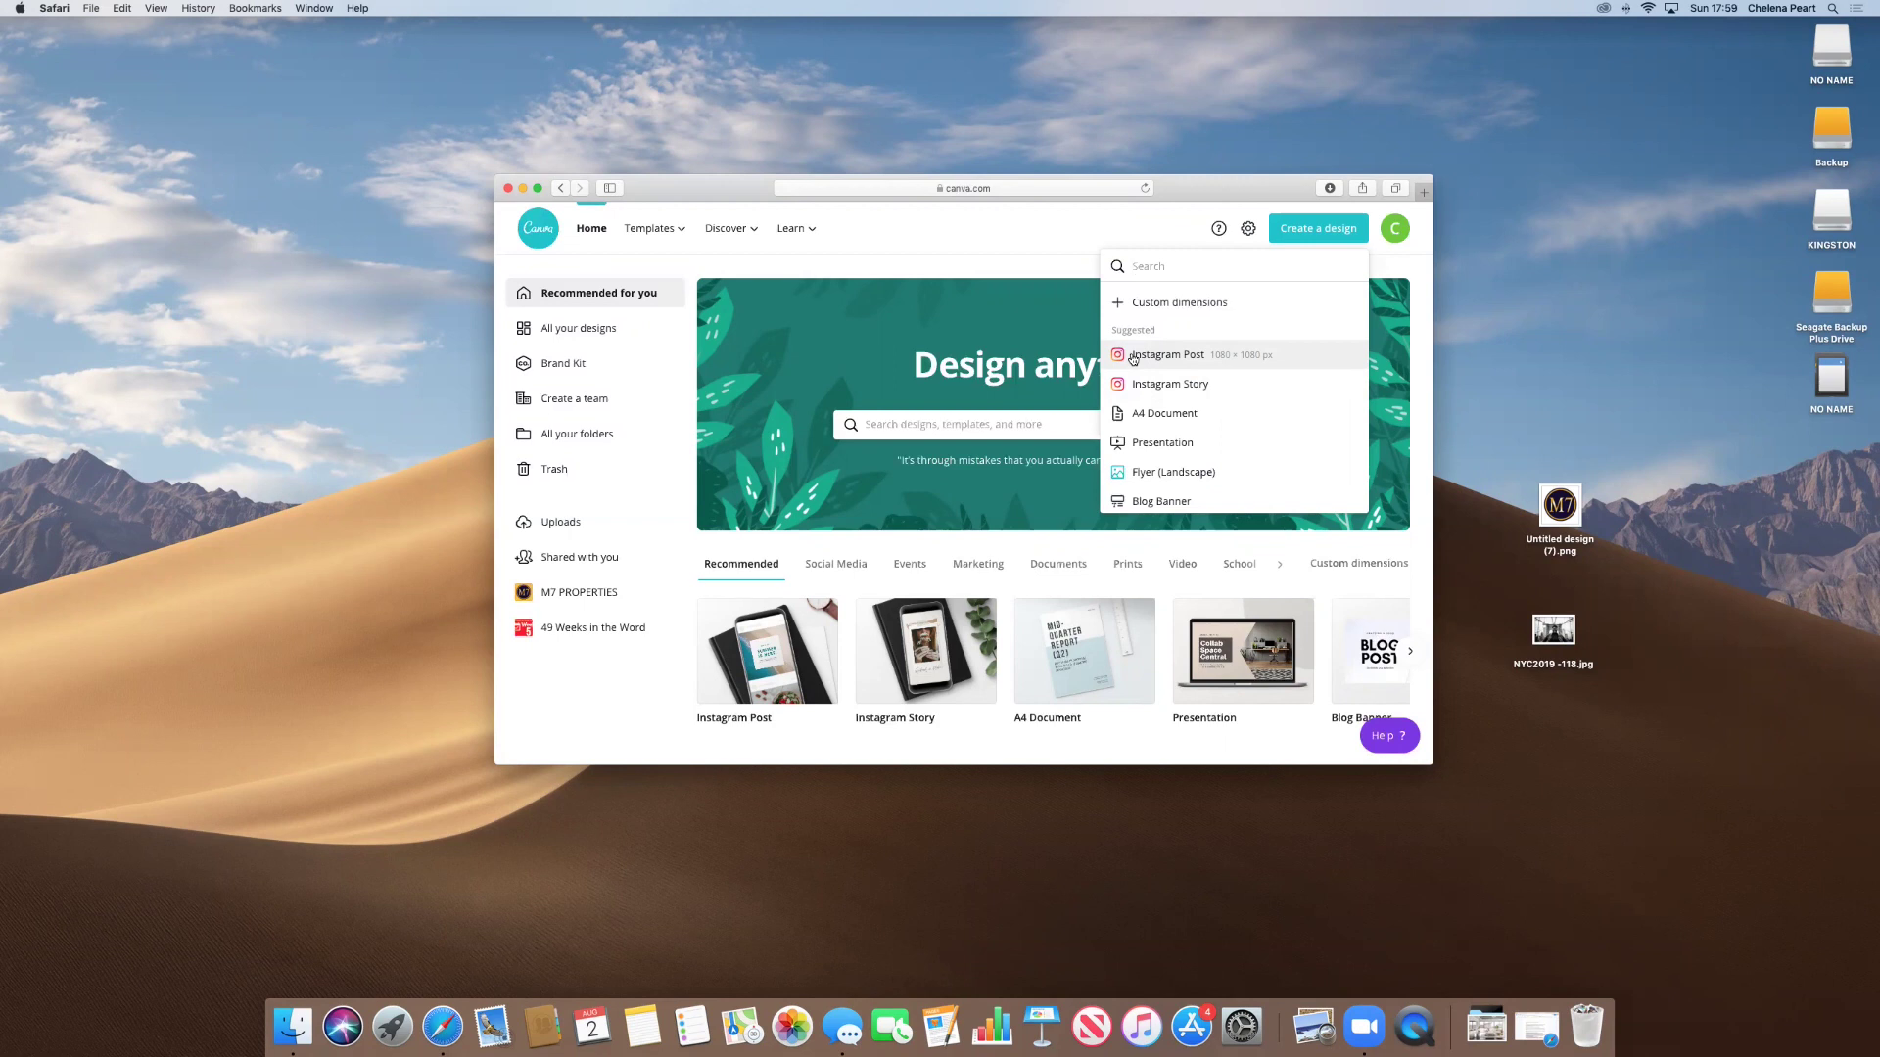
pyautogui.click(1125, 238)
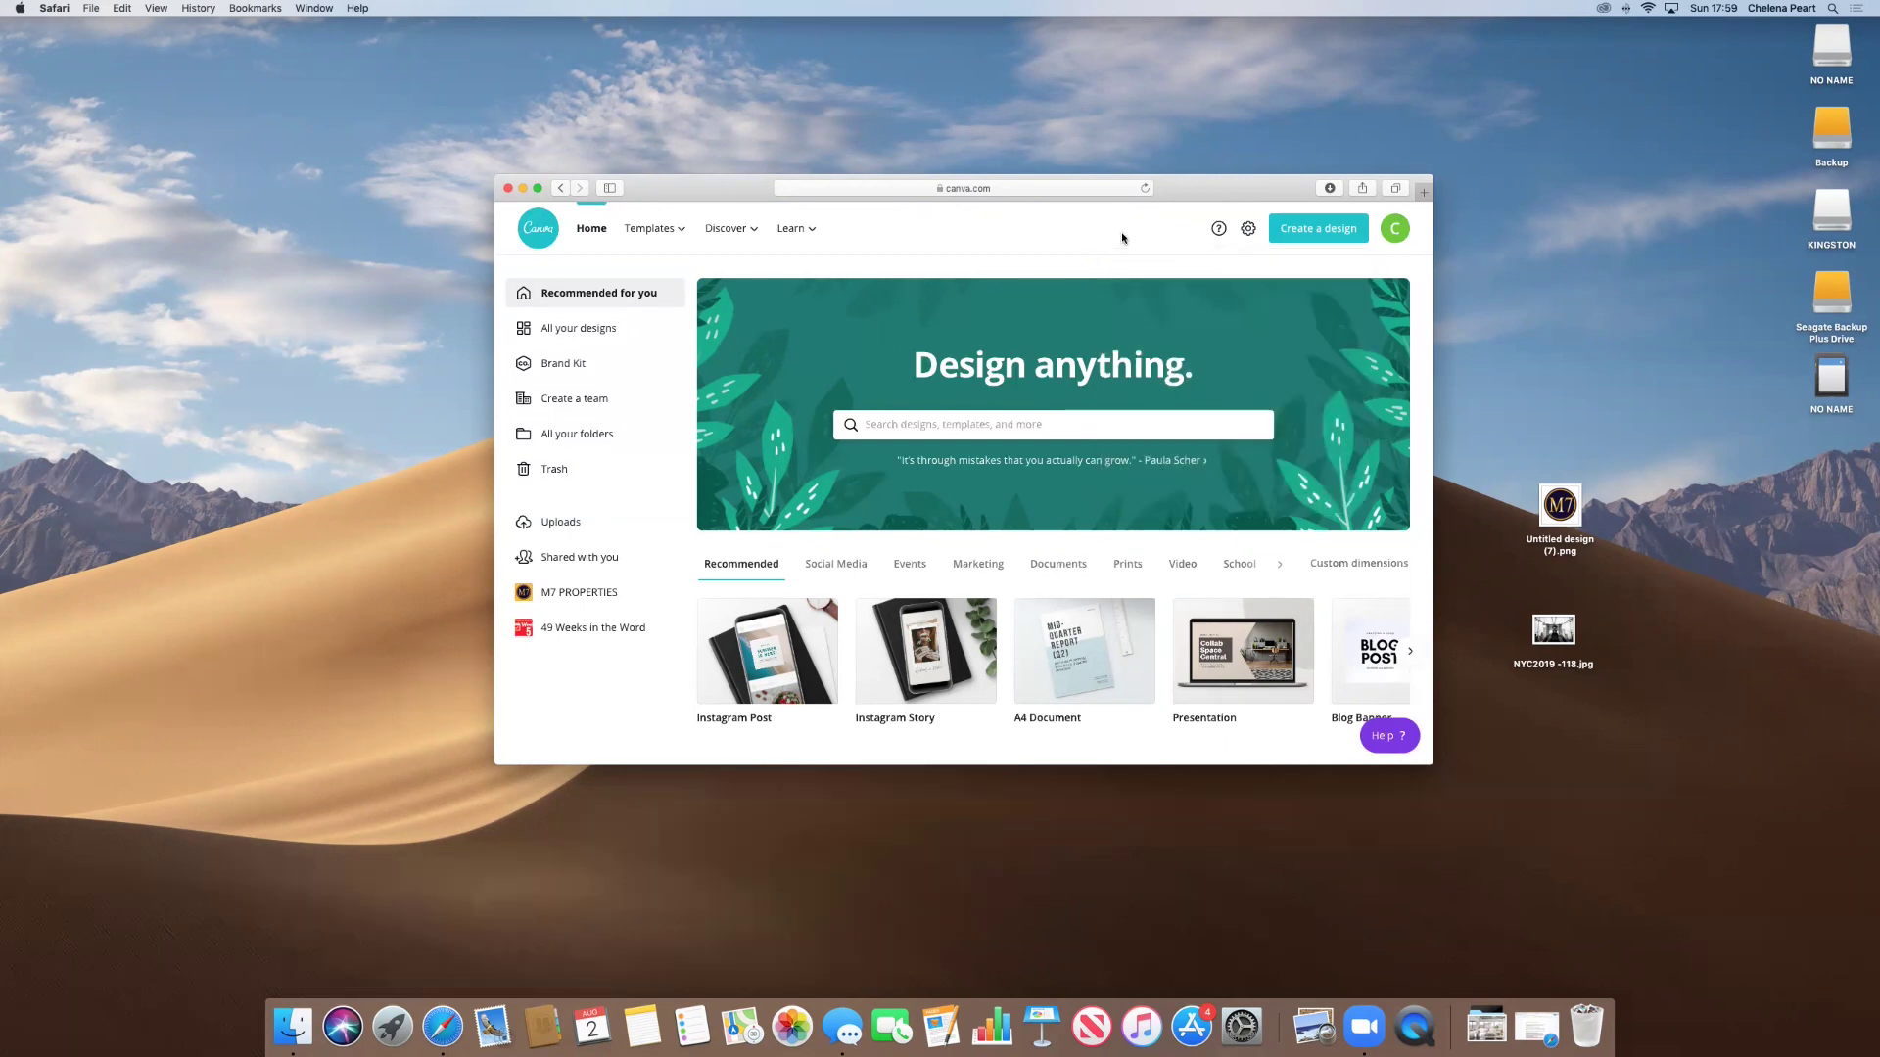
# Create a new blank design using the suggested Instagram Post size of 1080 × 1080 px.
pyautogui.click(1313, 235)
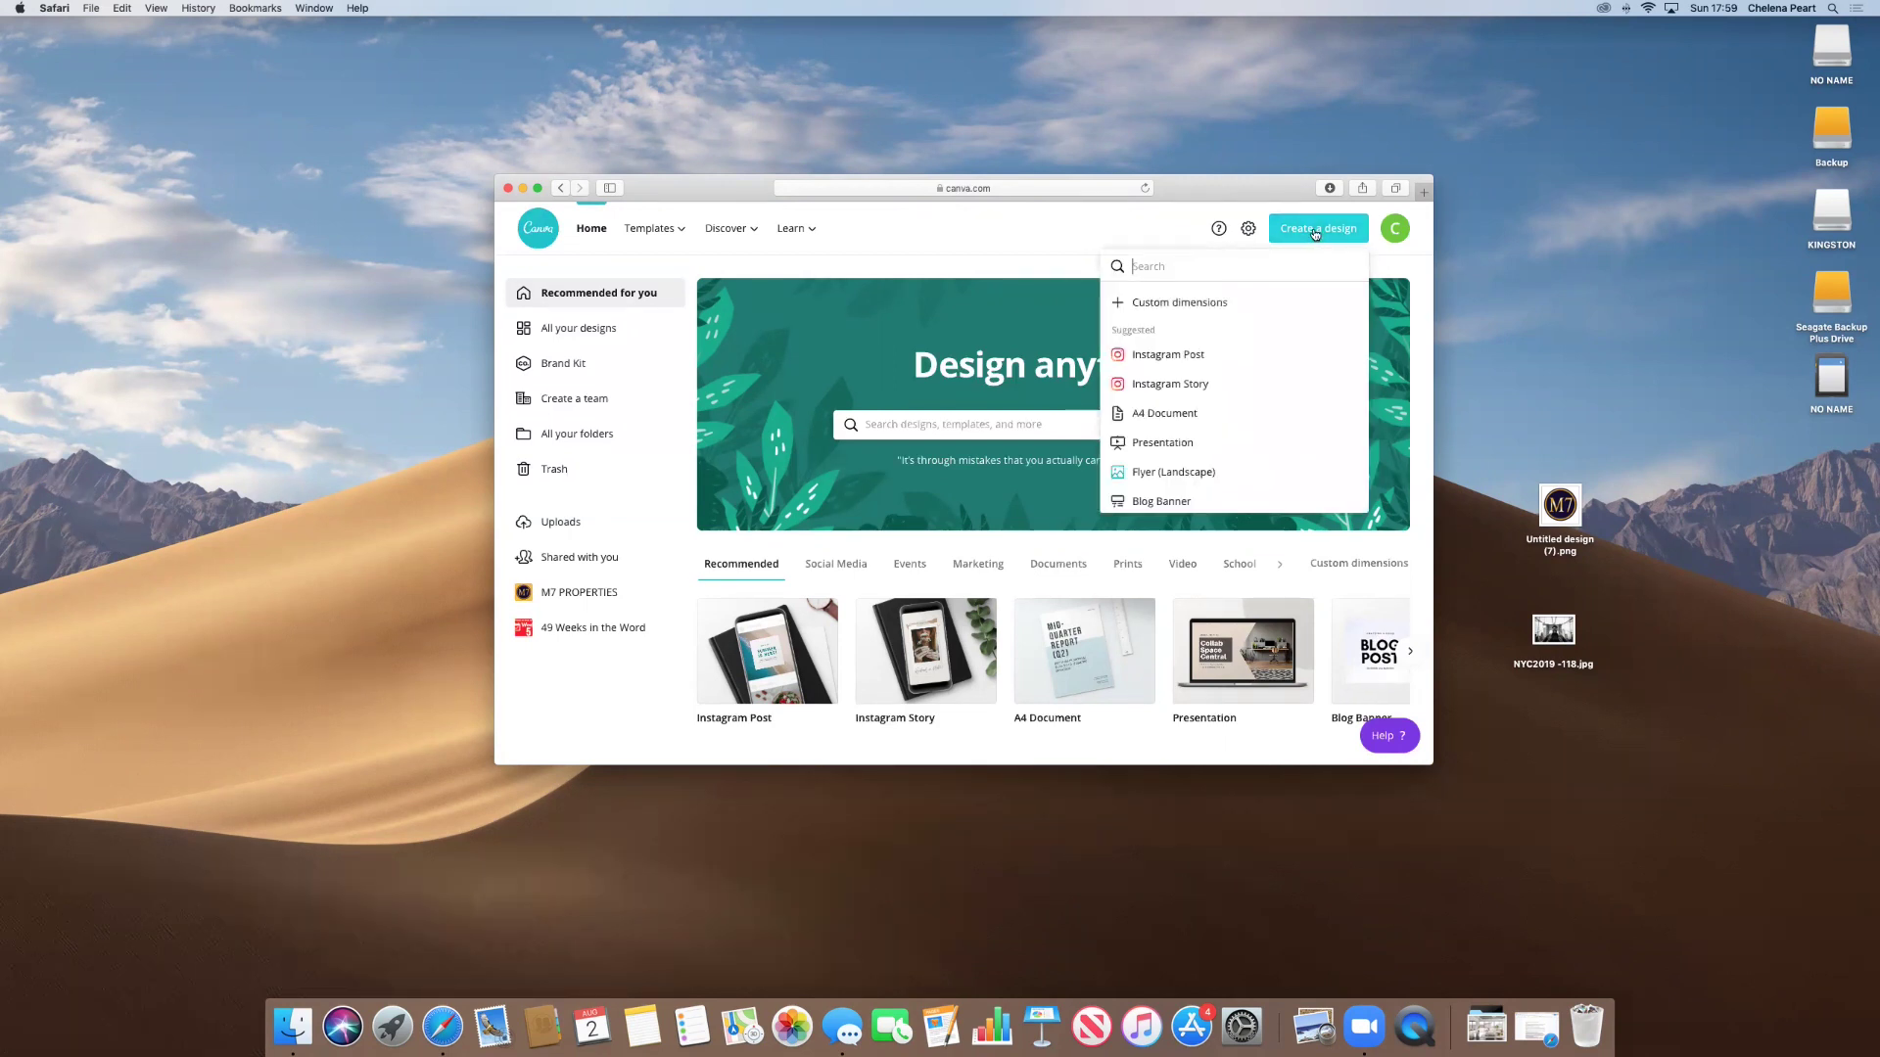
pyautogui.click(1175, 307)
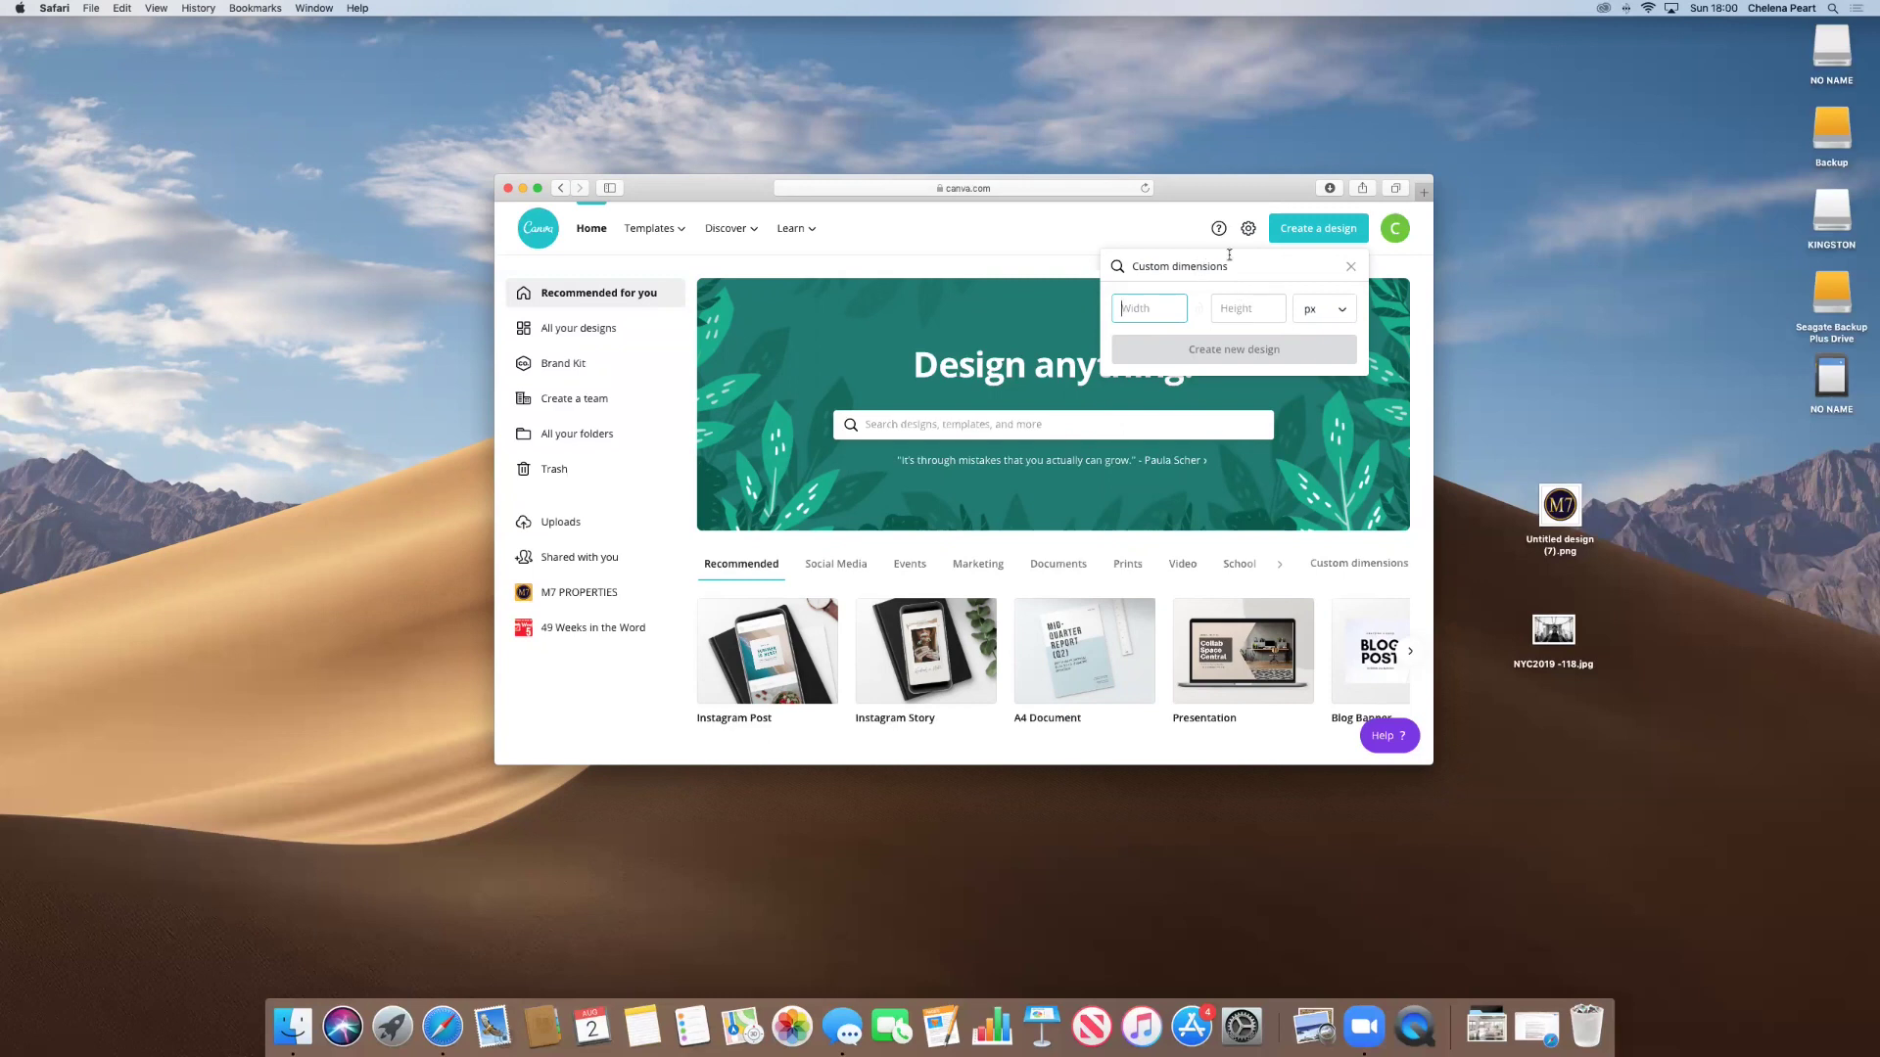
pyautogui.click(1350, 269)
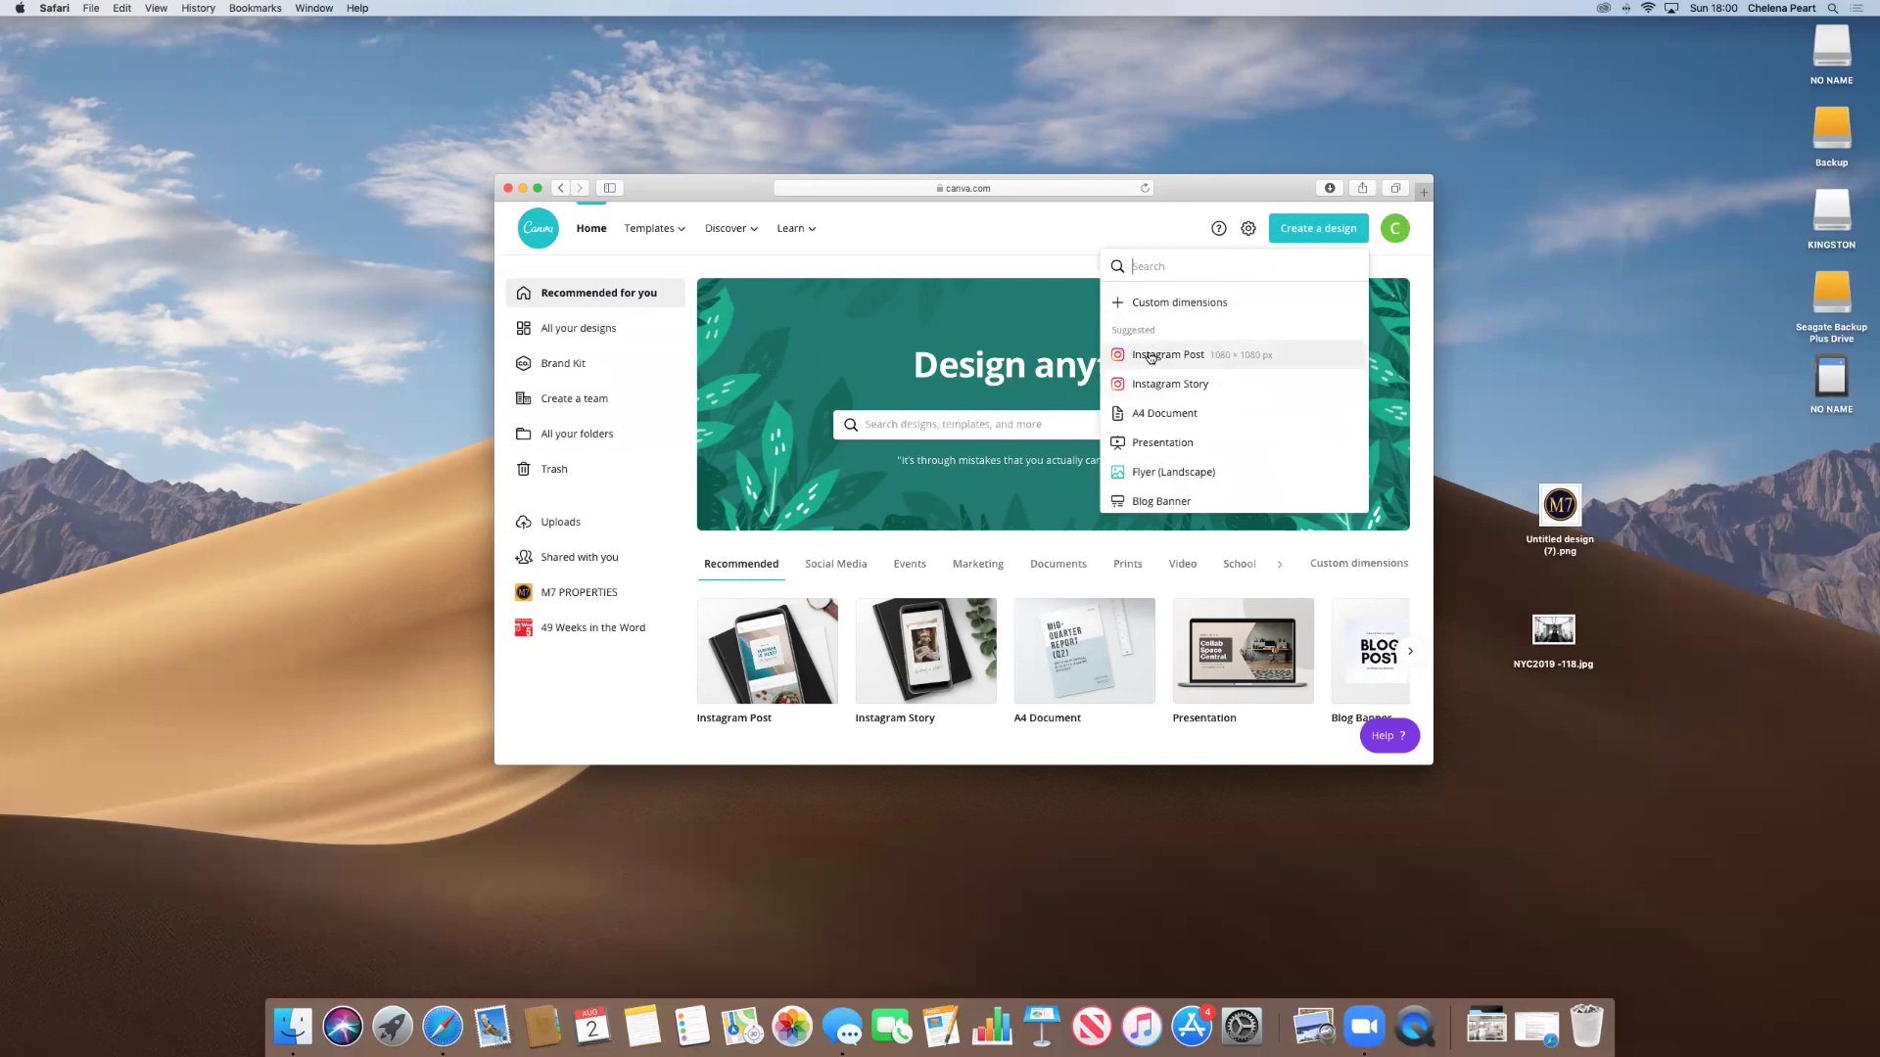
pyautogui.click(1151, 358)
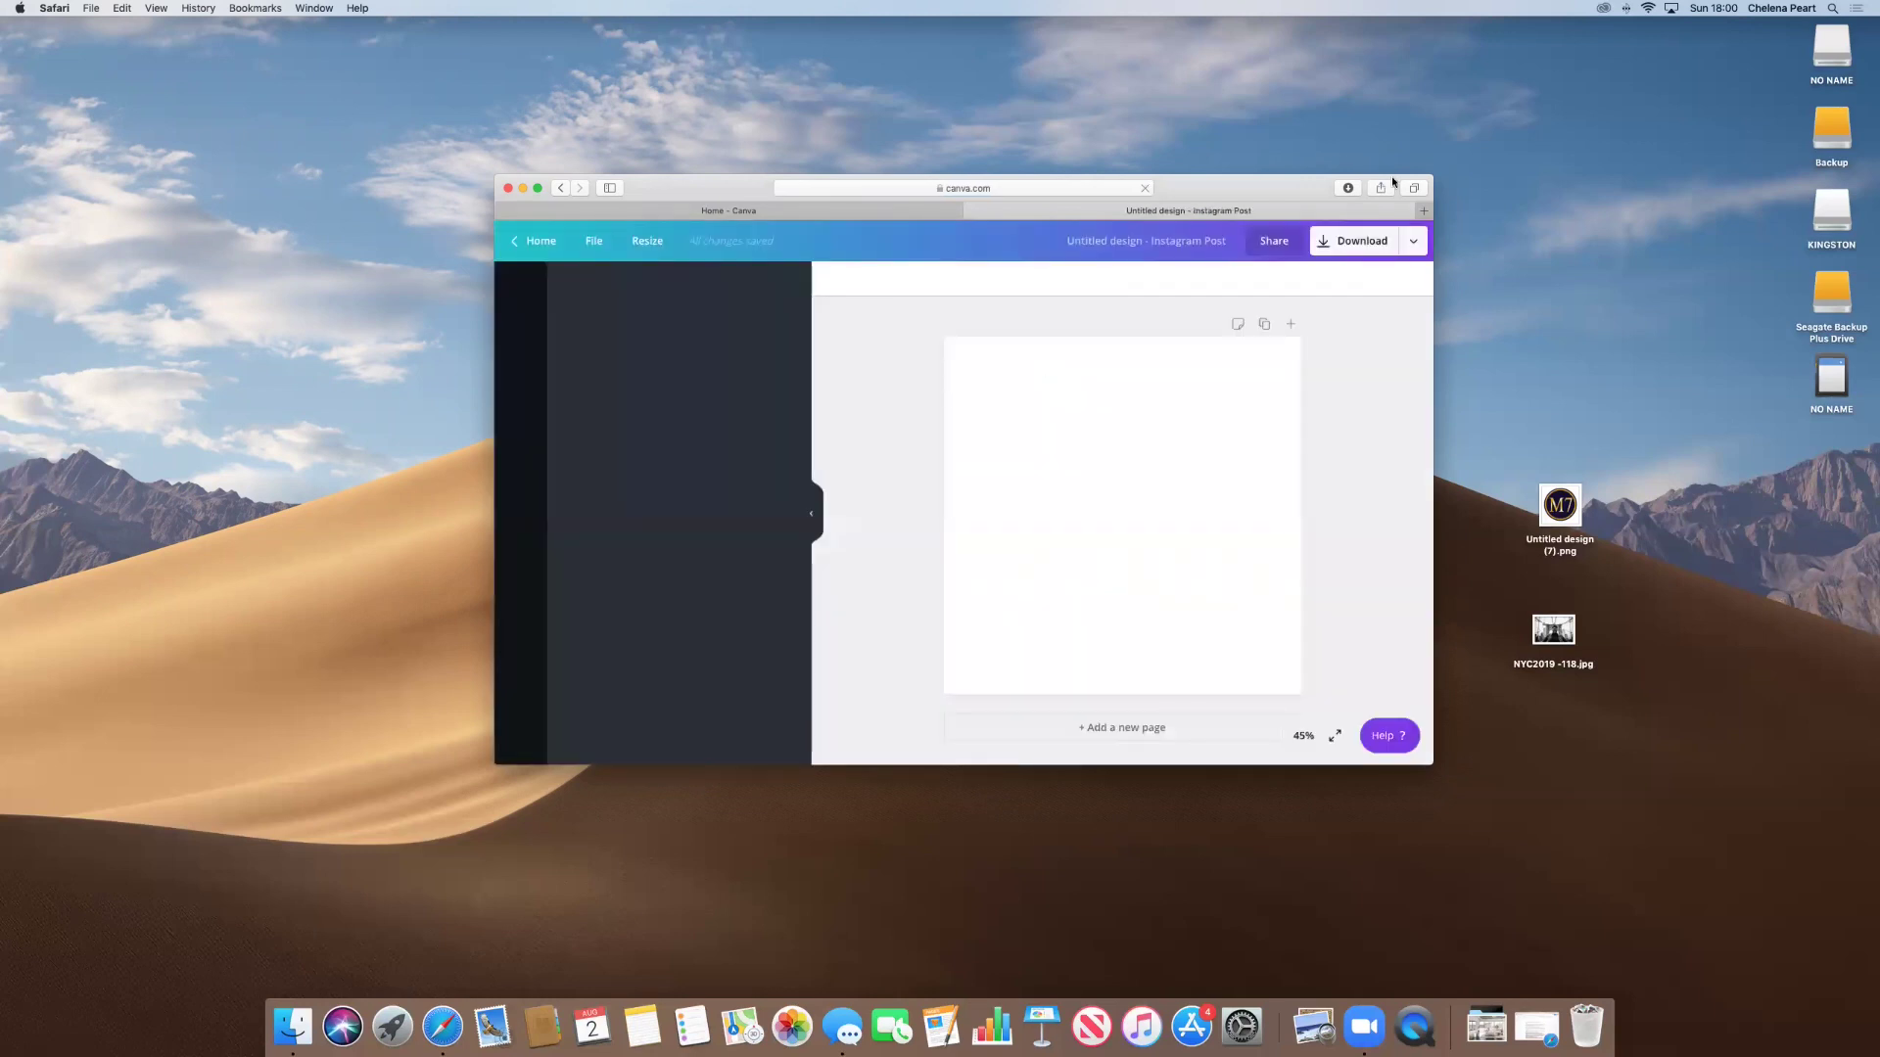
# Enlarge the browser window so the design editor has more working space.
pyautogui.moveTo(1434, 176); pyautogui.dragTo(1583, 102)
pyautogui.moveTo(495, 102); pyautogui.dragTo(275, 85)
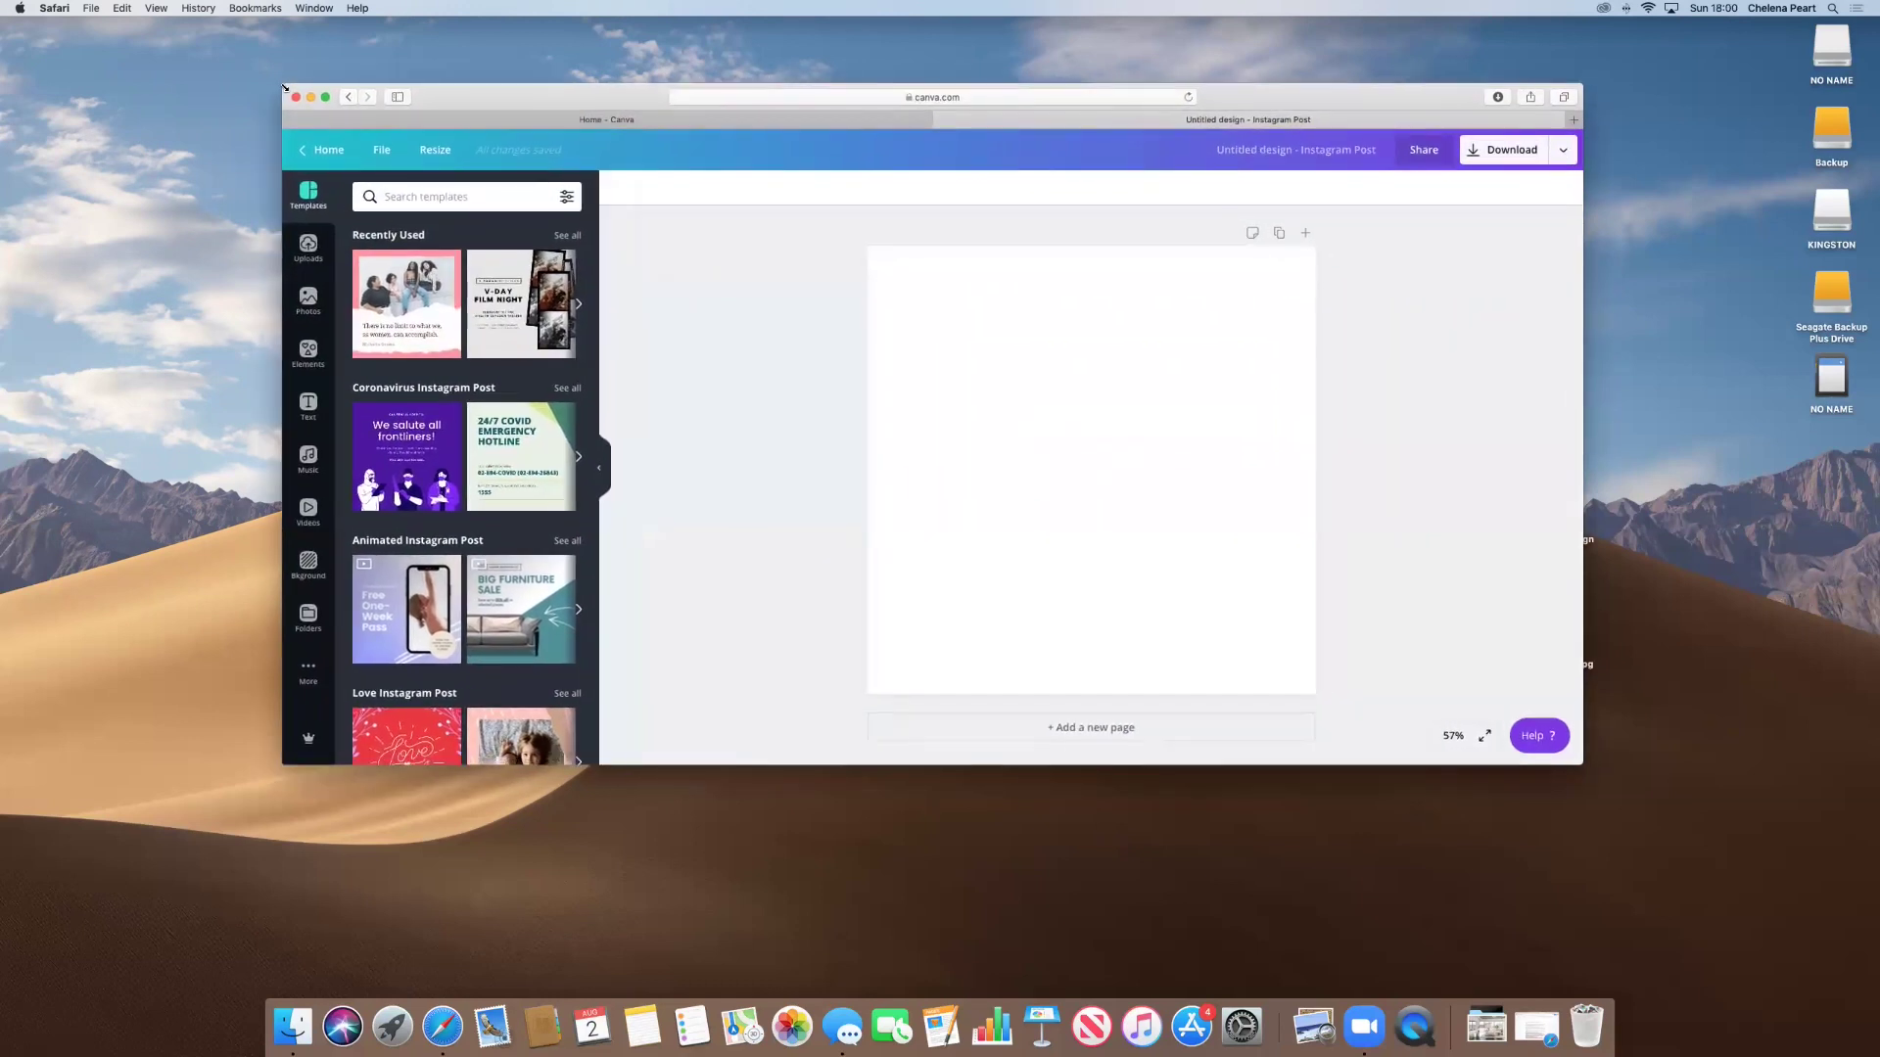
pyautogui.moveTo(1577, 768); pyautogui.dragTo(1622, 806)
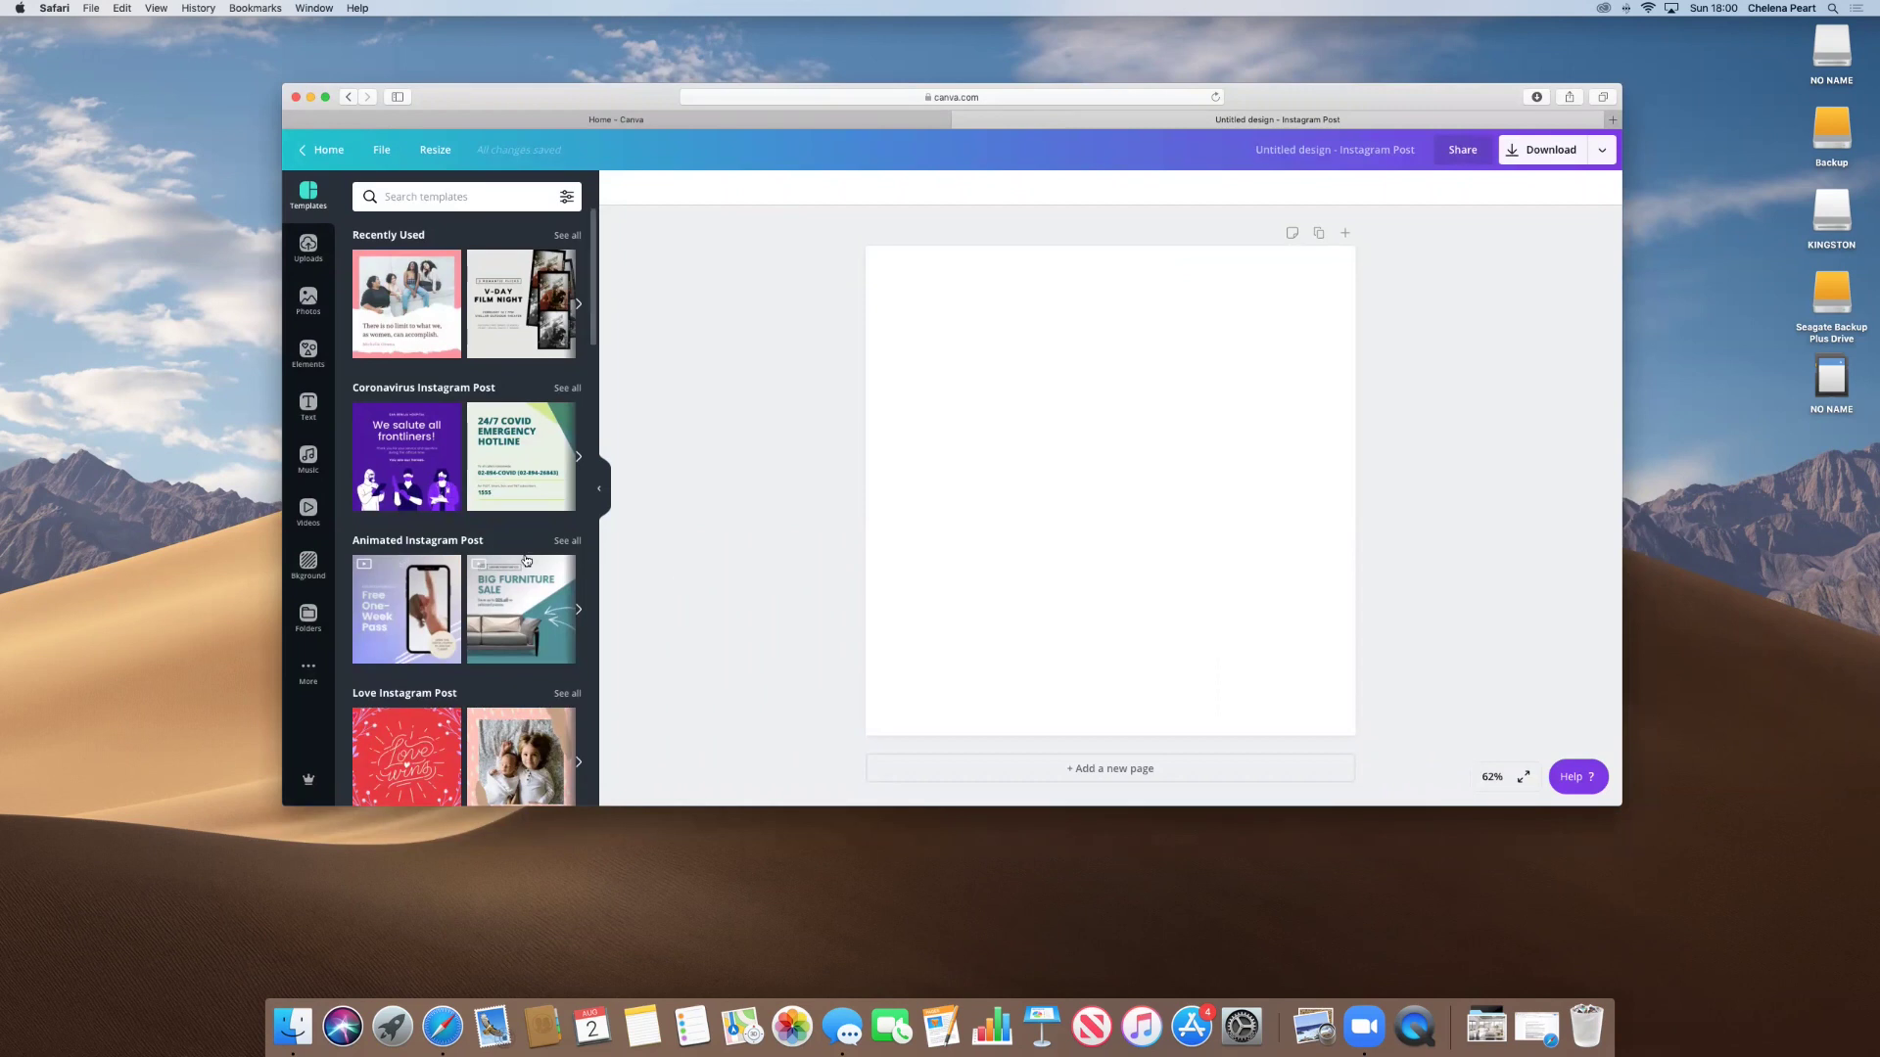
# Search the editor's photo library for "pineapple".
pyautogui.click(310, 299)
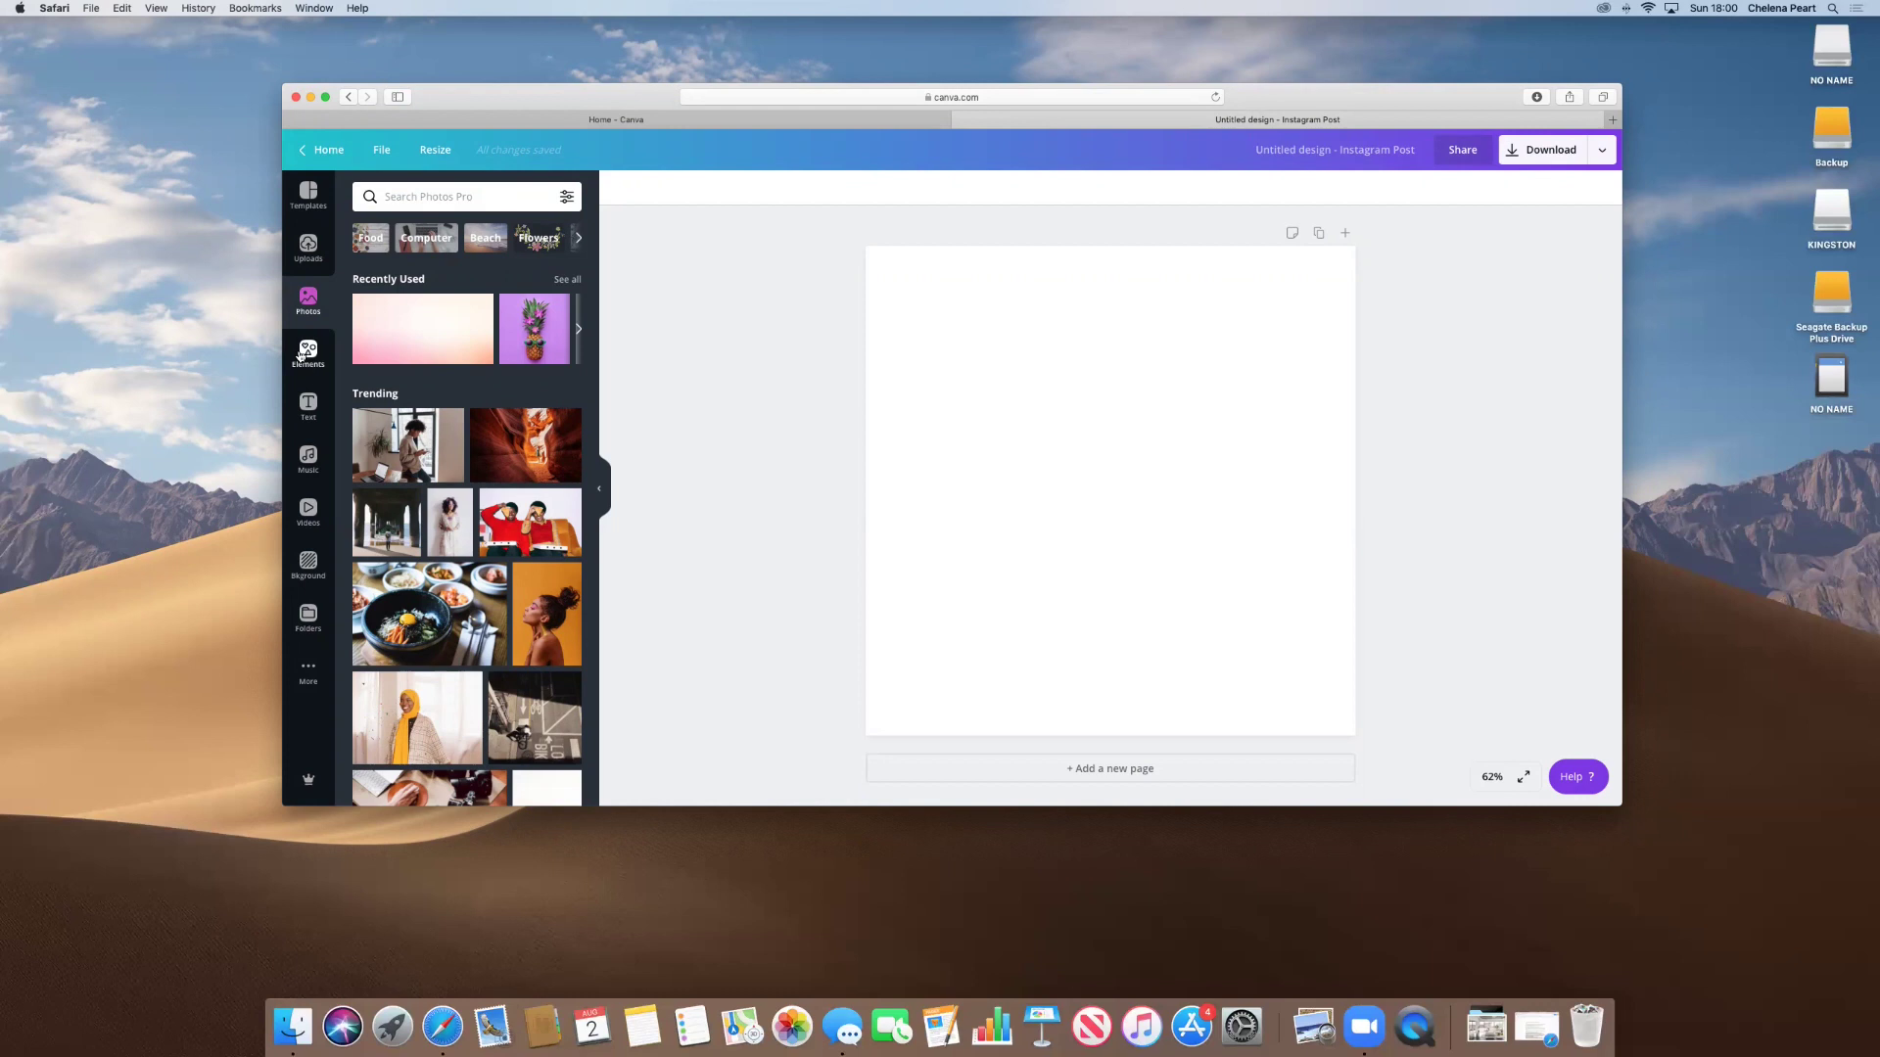
pyautogui.scroll(-5, 465, 505)
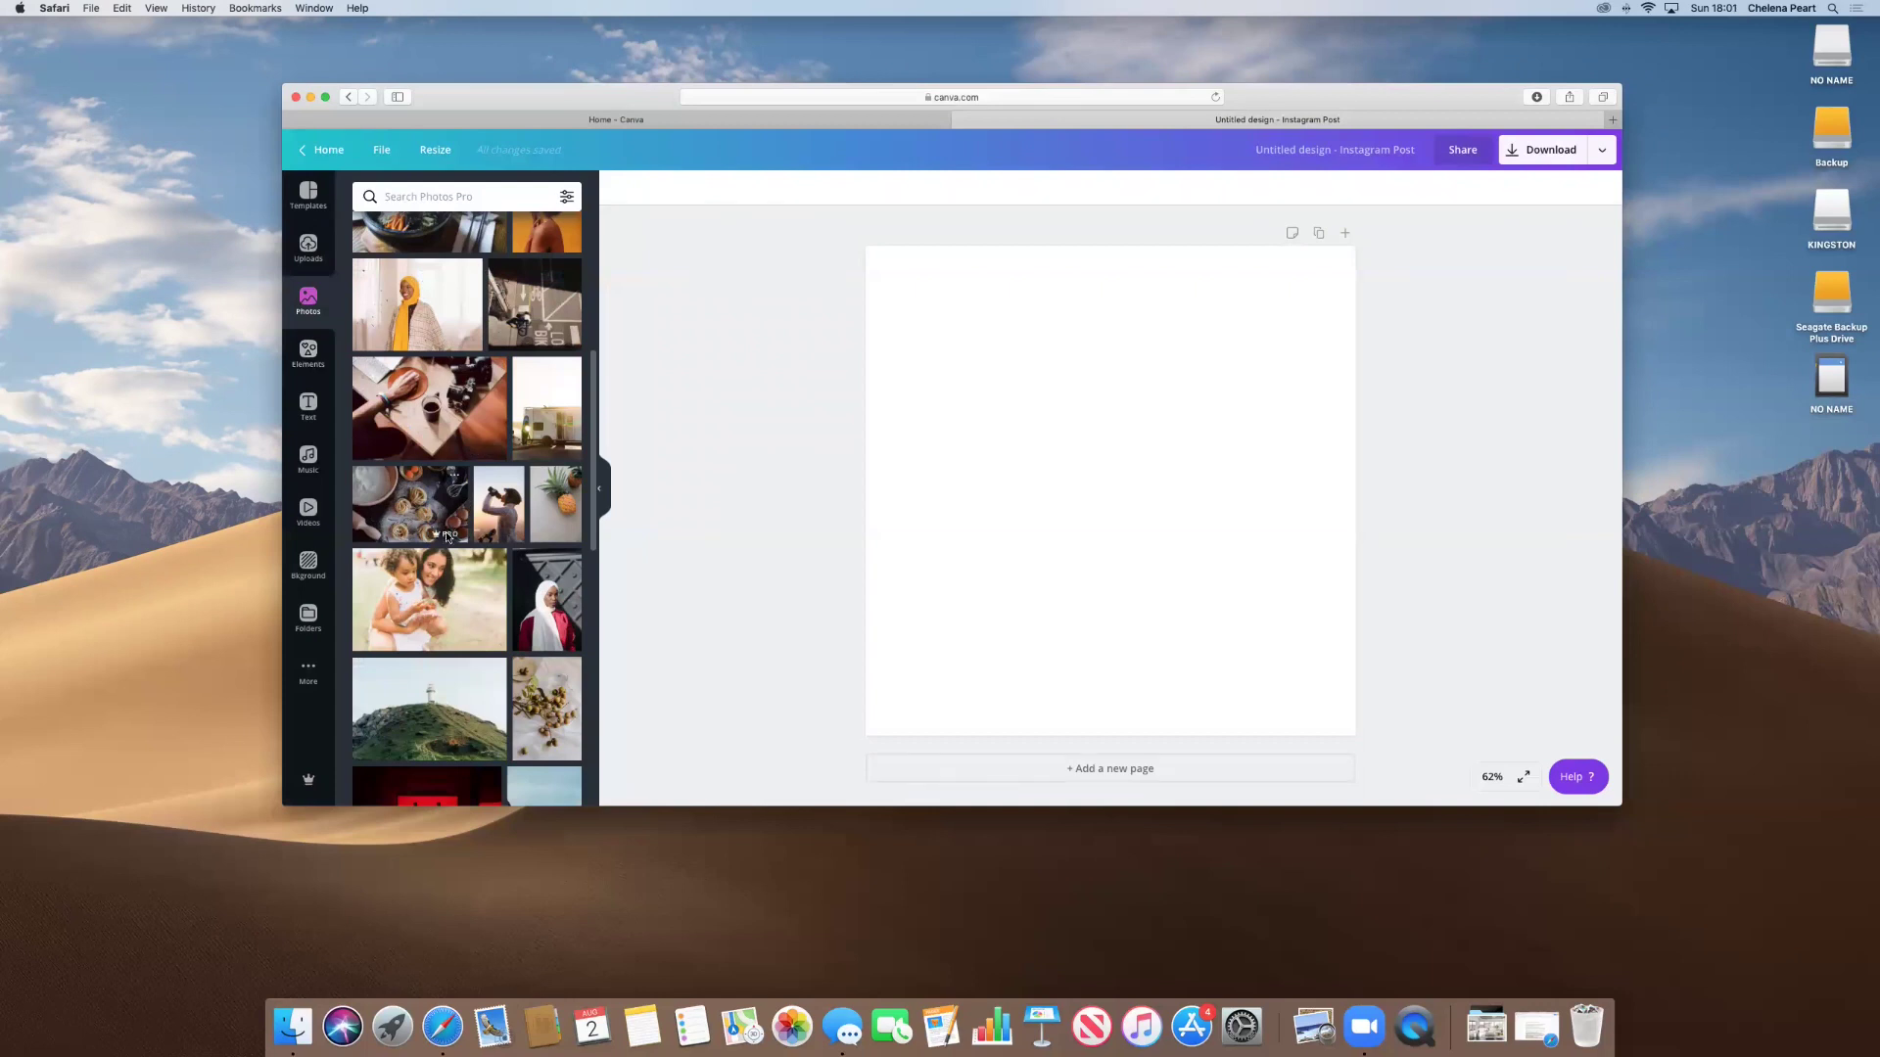
pyautogui.moveTo(446, 540)
pyautogui.scroll(5, 452, 263)
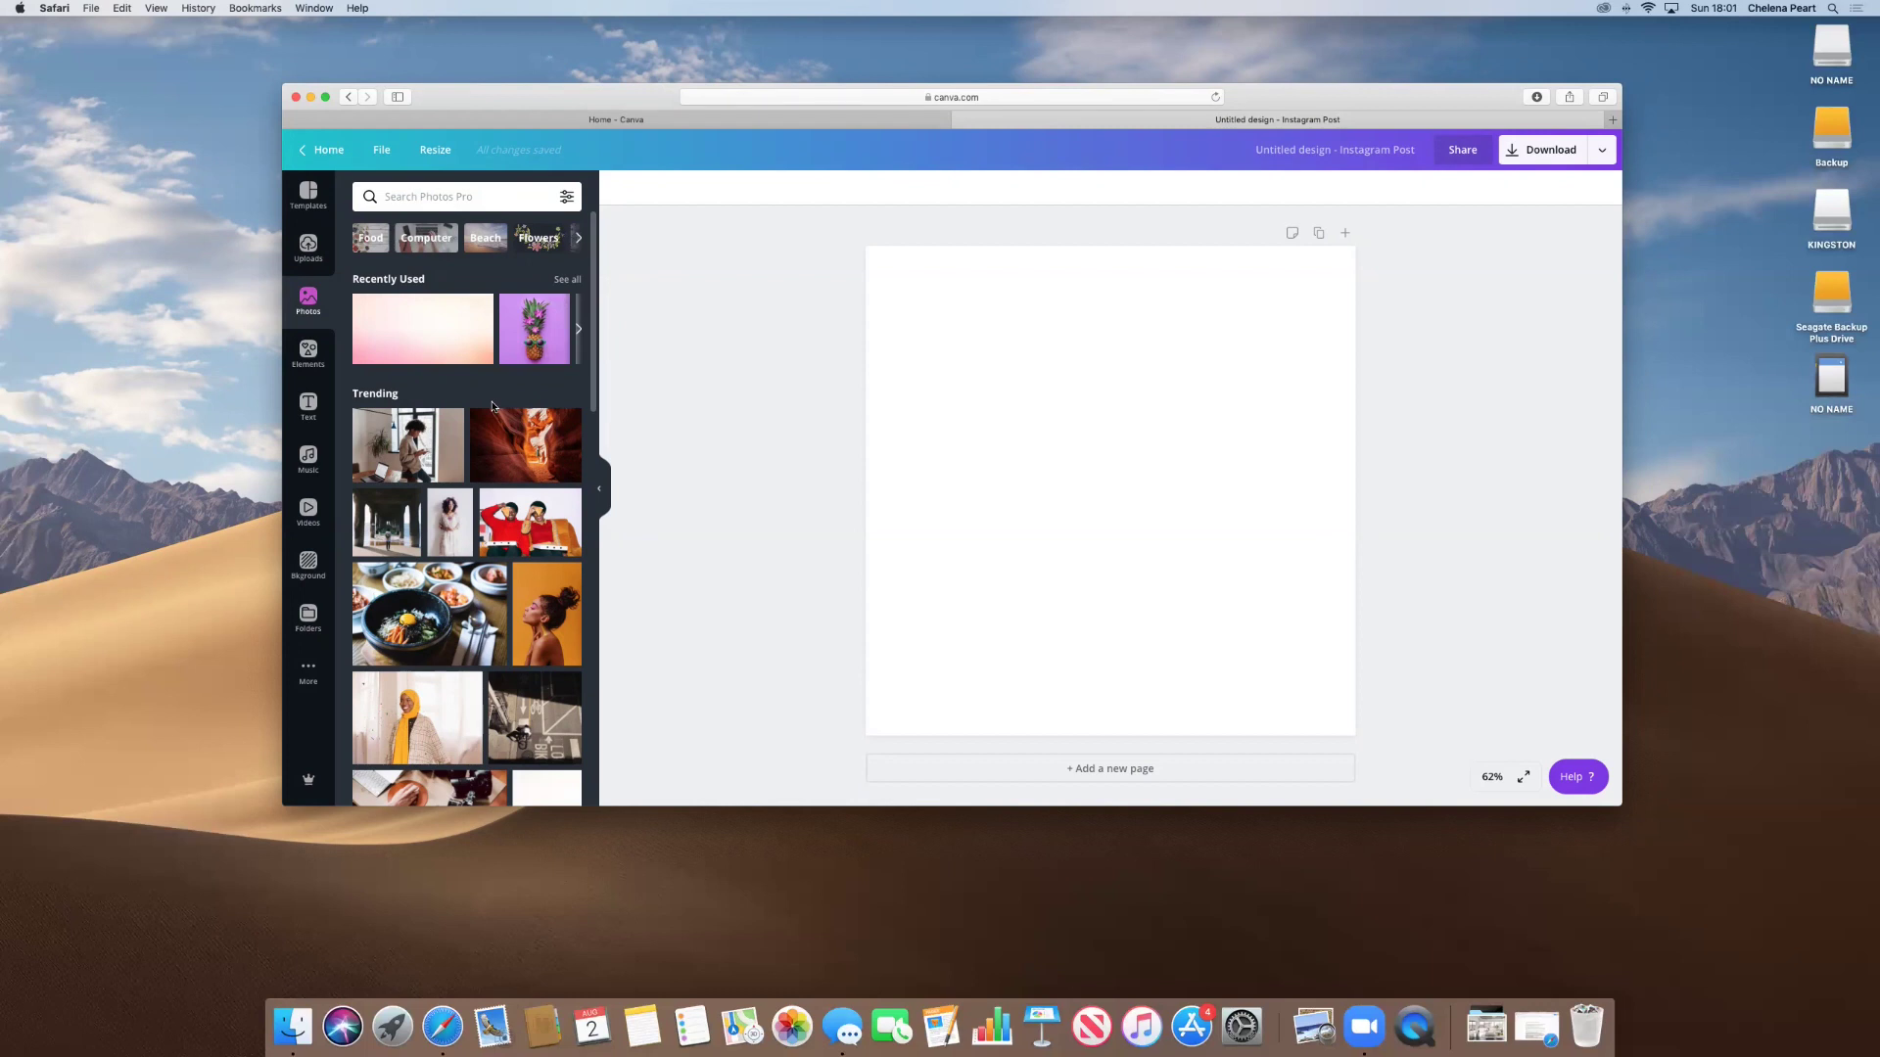
pyautogui.click(429, 195)
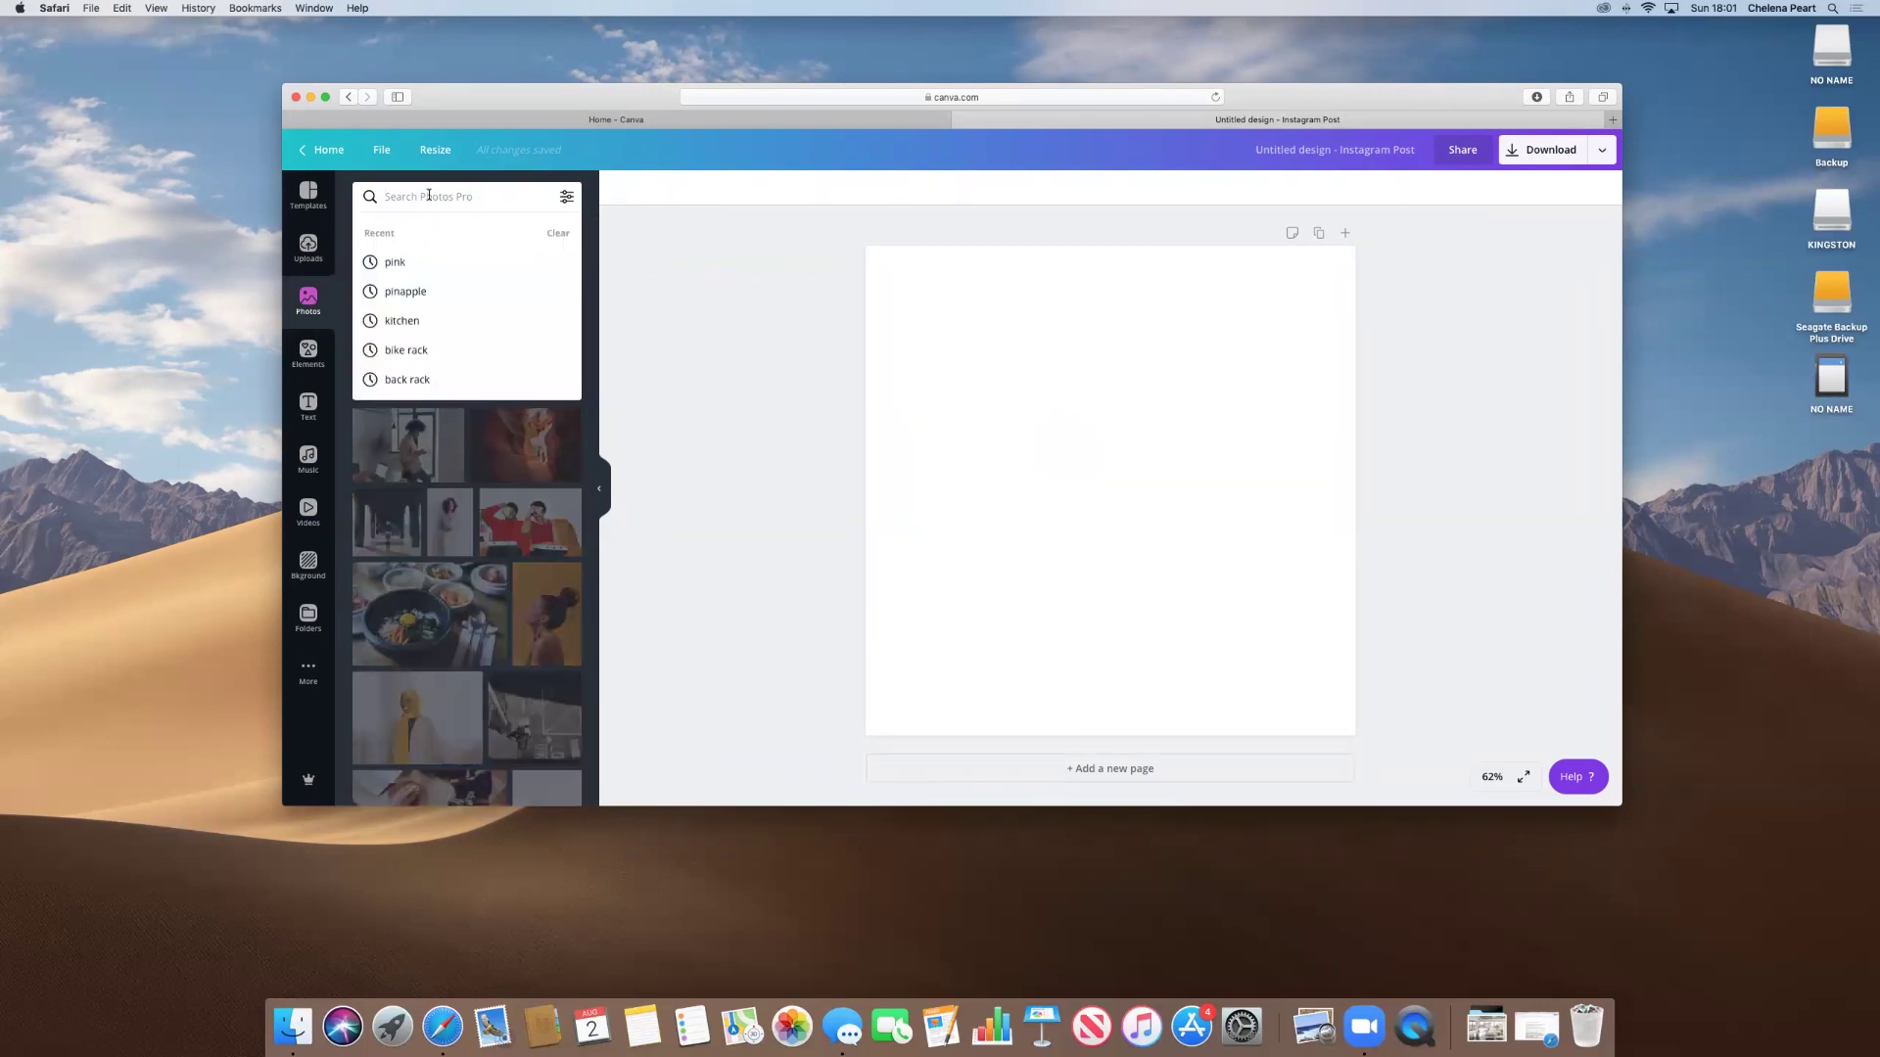
pyautogui.write('pinappl')
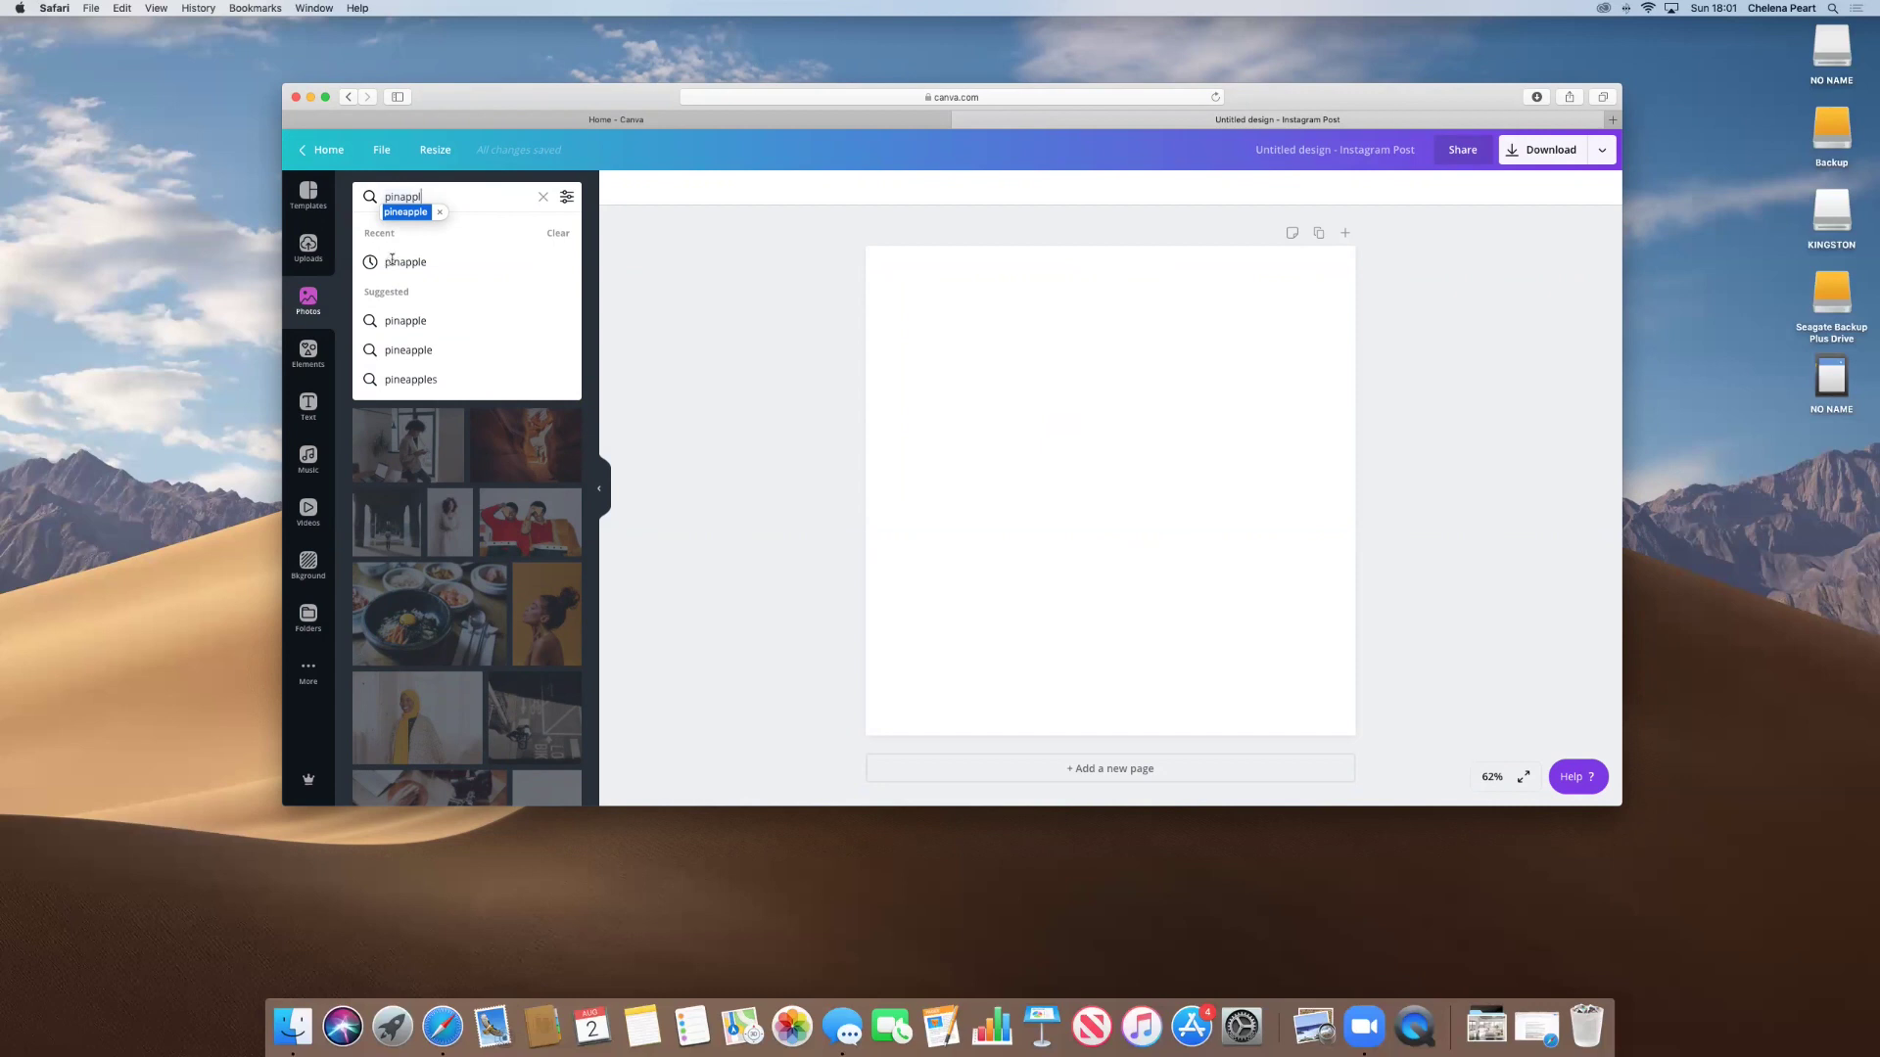
pyautogui.press('BackSpace')
pyautogui.press('BackSpace')
pyautogui.press('BackSpace')
pyautogui.press('BackSpace')
pyautogui.write('eapple')
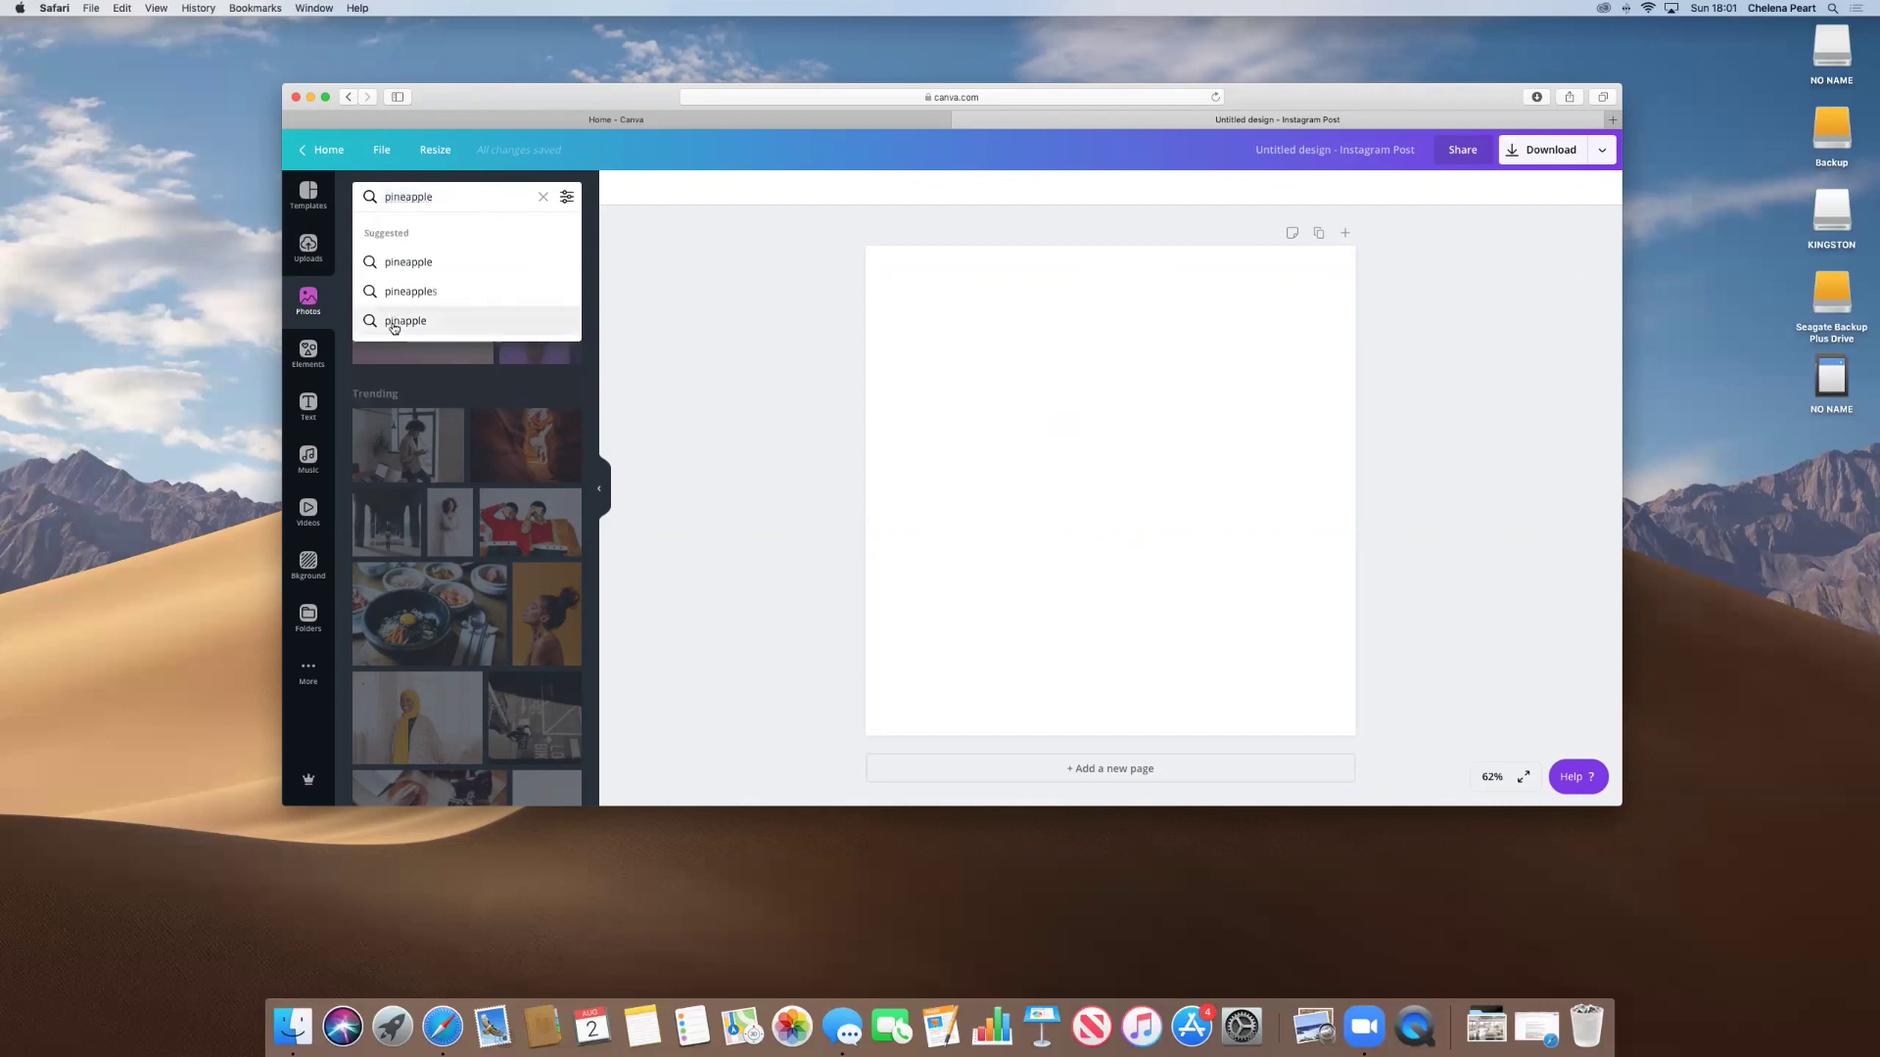
pyautogui.click(392, 264)
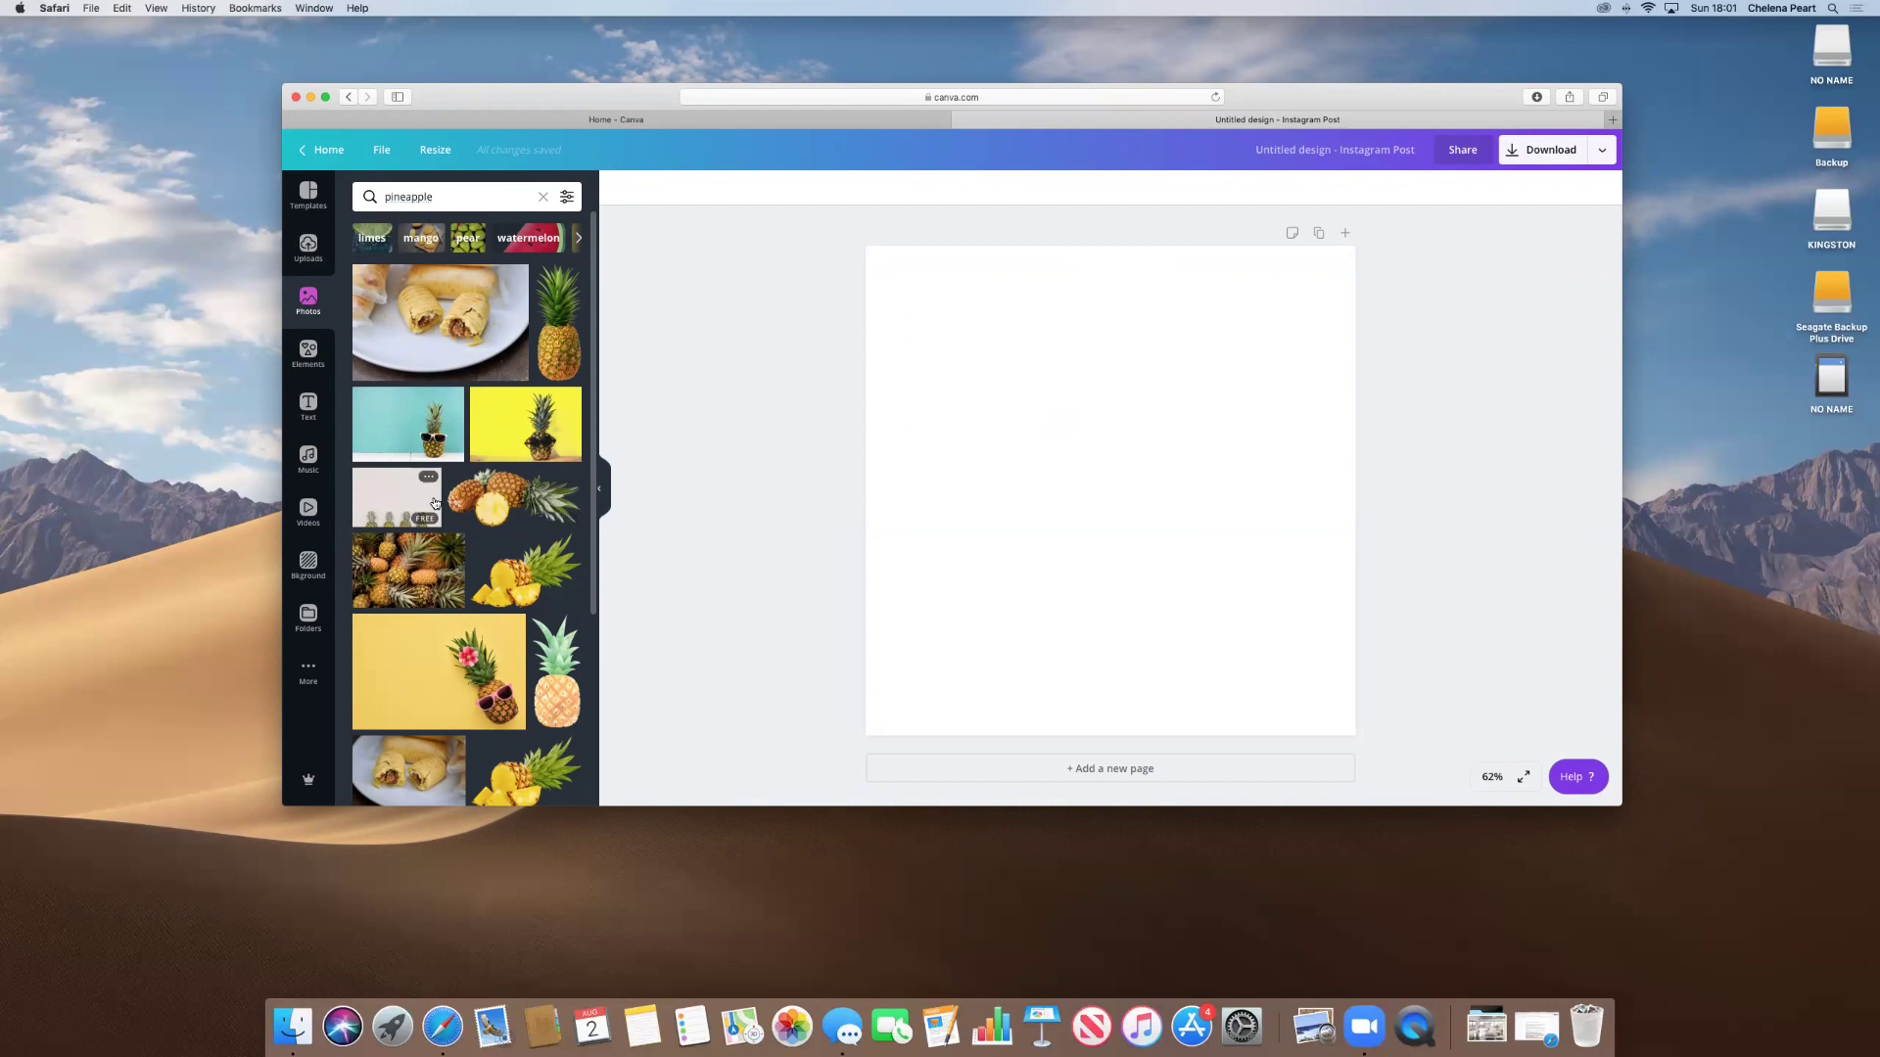
# Add the photo of a single upright pineapple on a white background to the page and shift it slightly up and left.
pyautogui.scroll(-5, 466, 539)
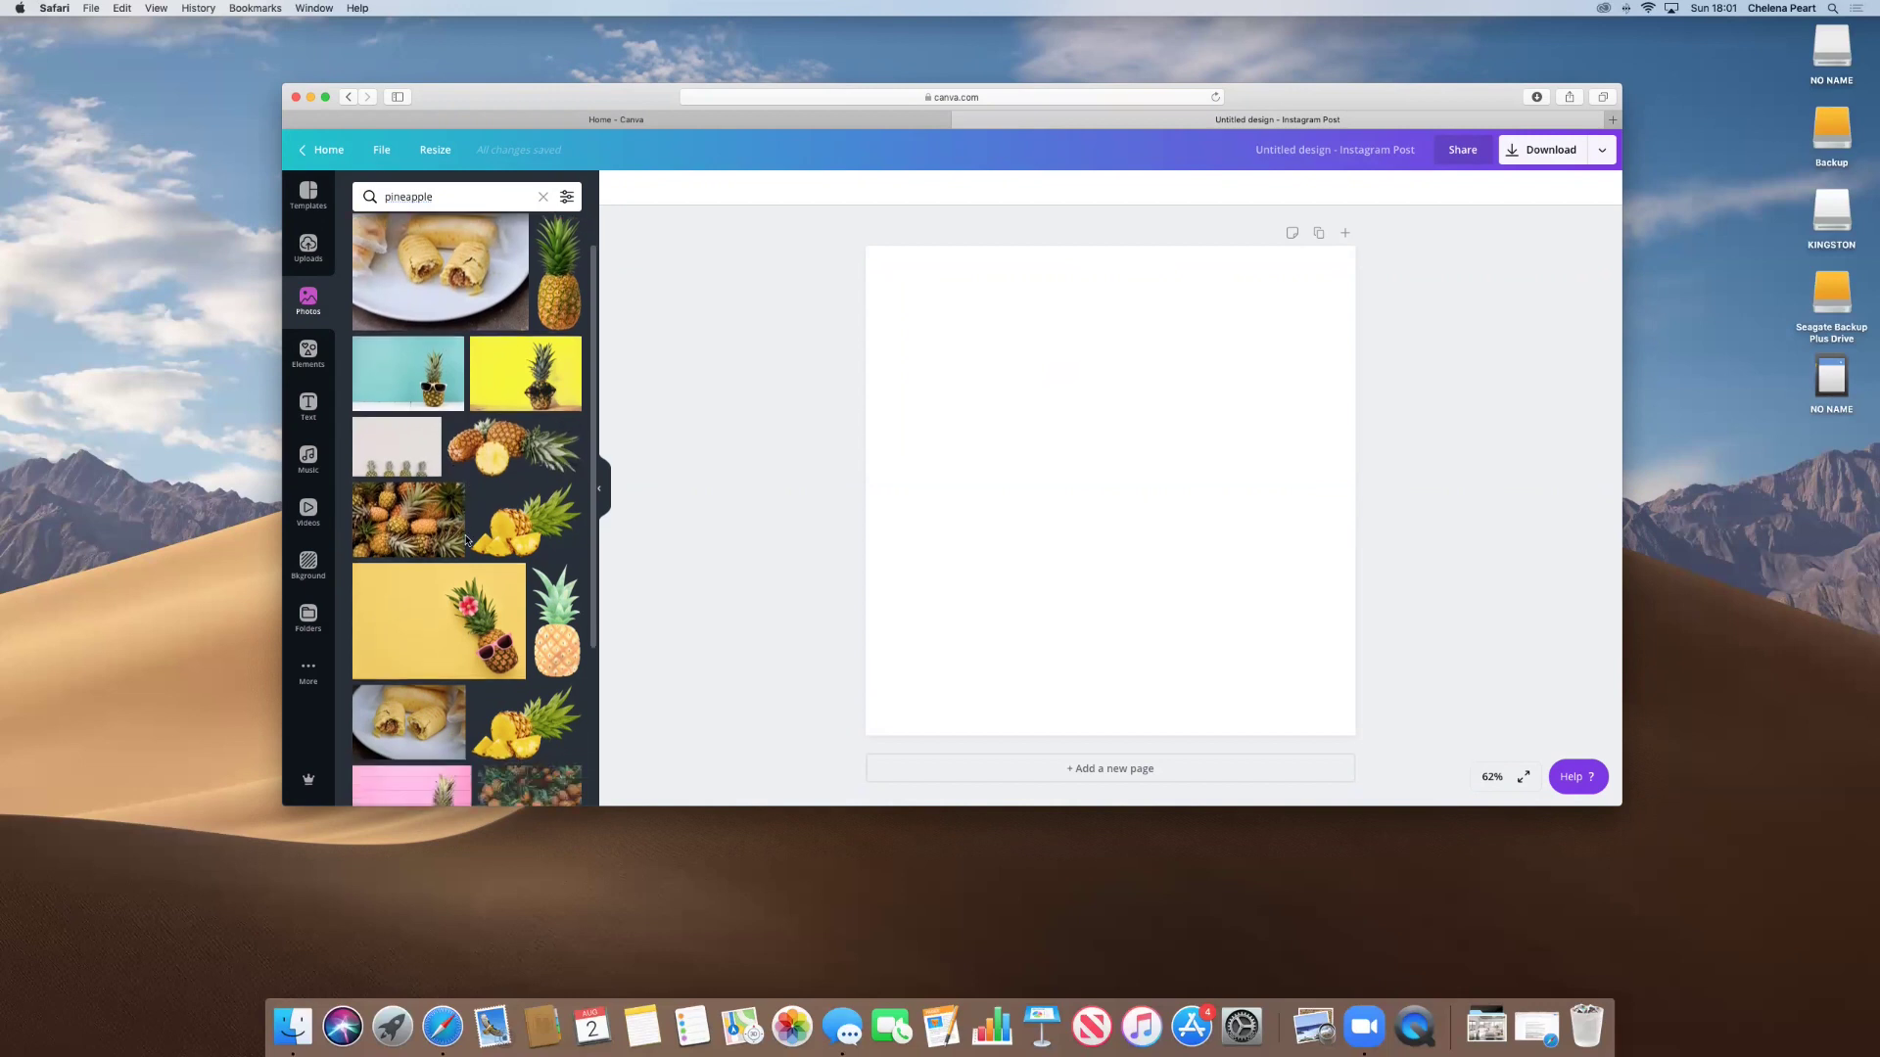
pyautogui.scroll(-9, 466, 539)
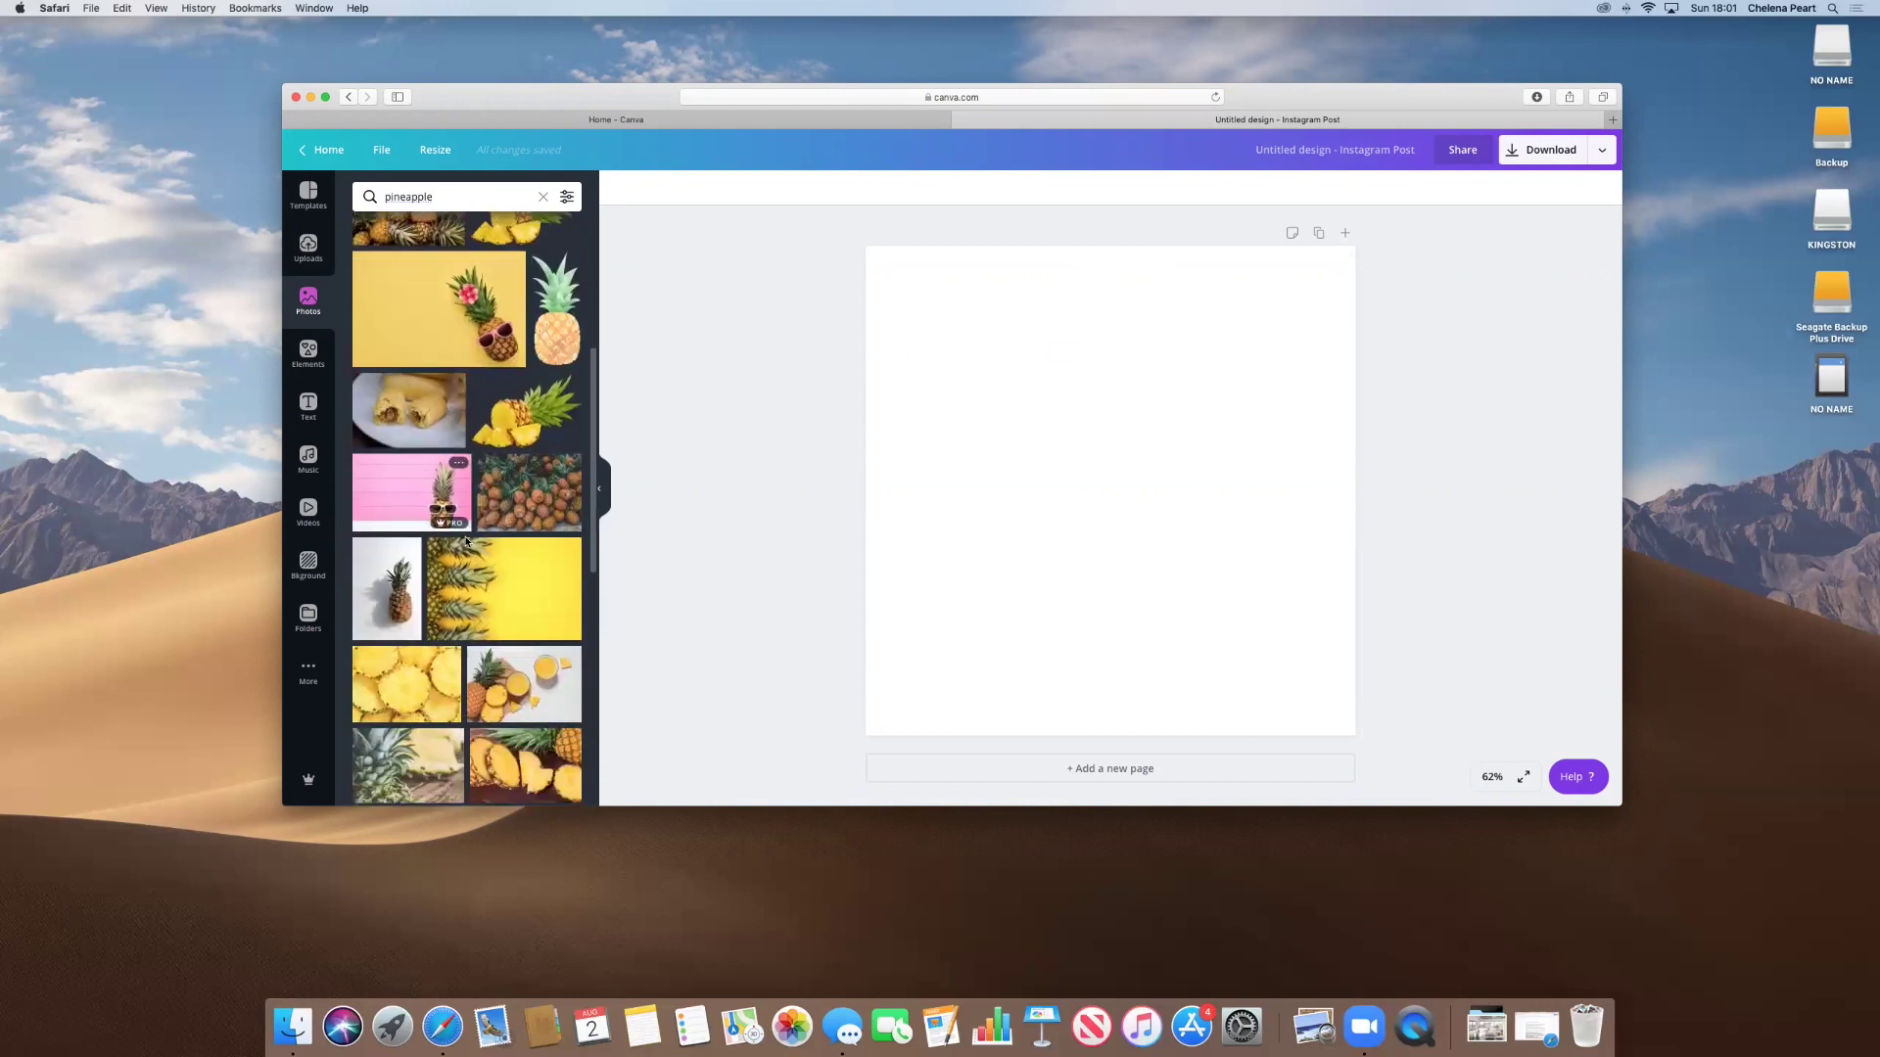
pyautogui.scroll(-10, 467, 543)
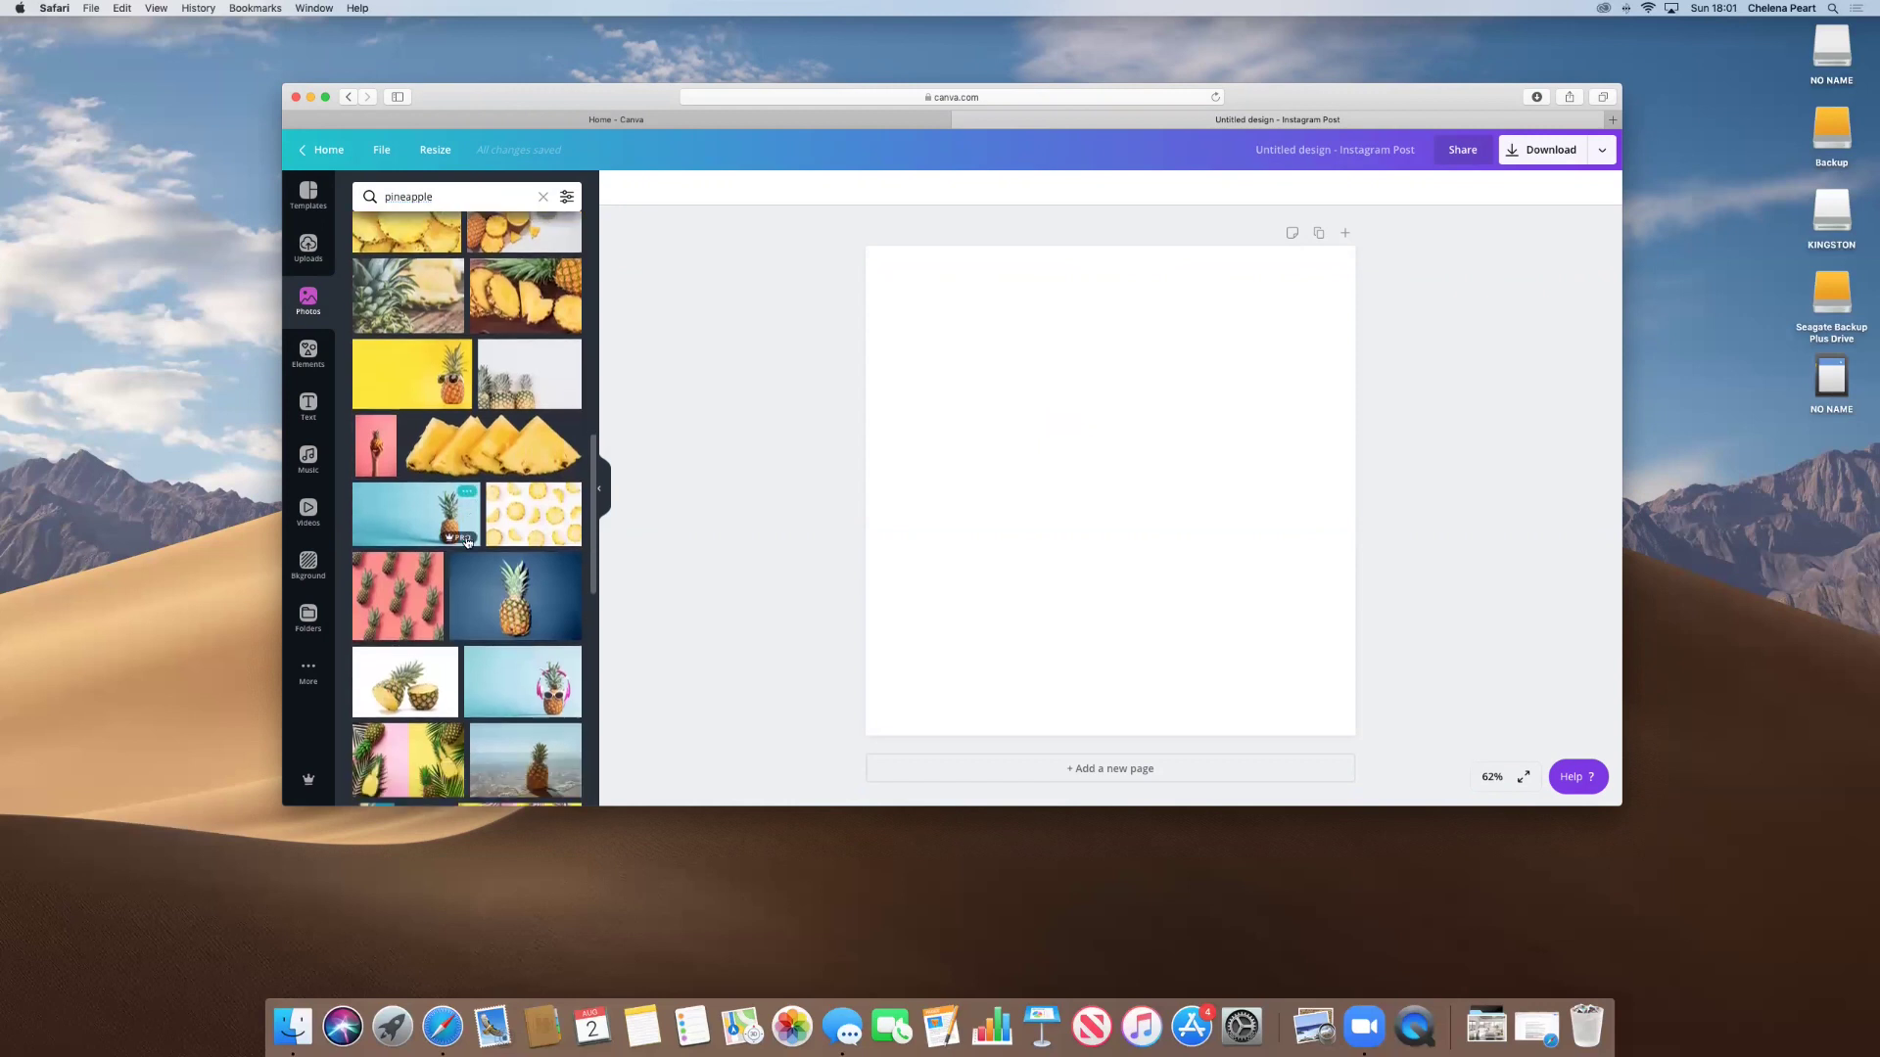
pyautogui.scroll(-8, 467, 542)
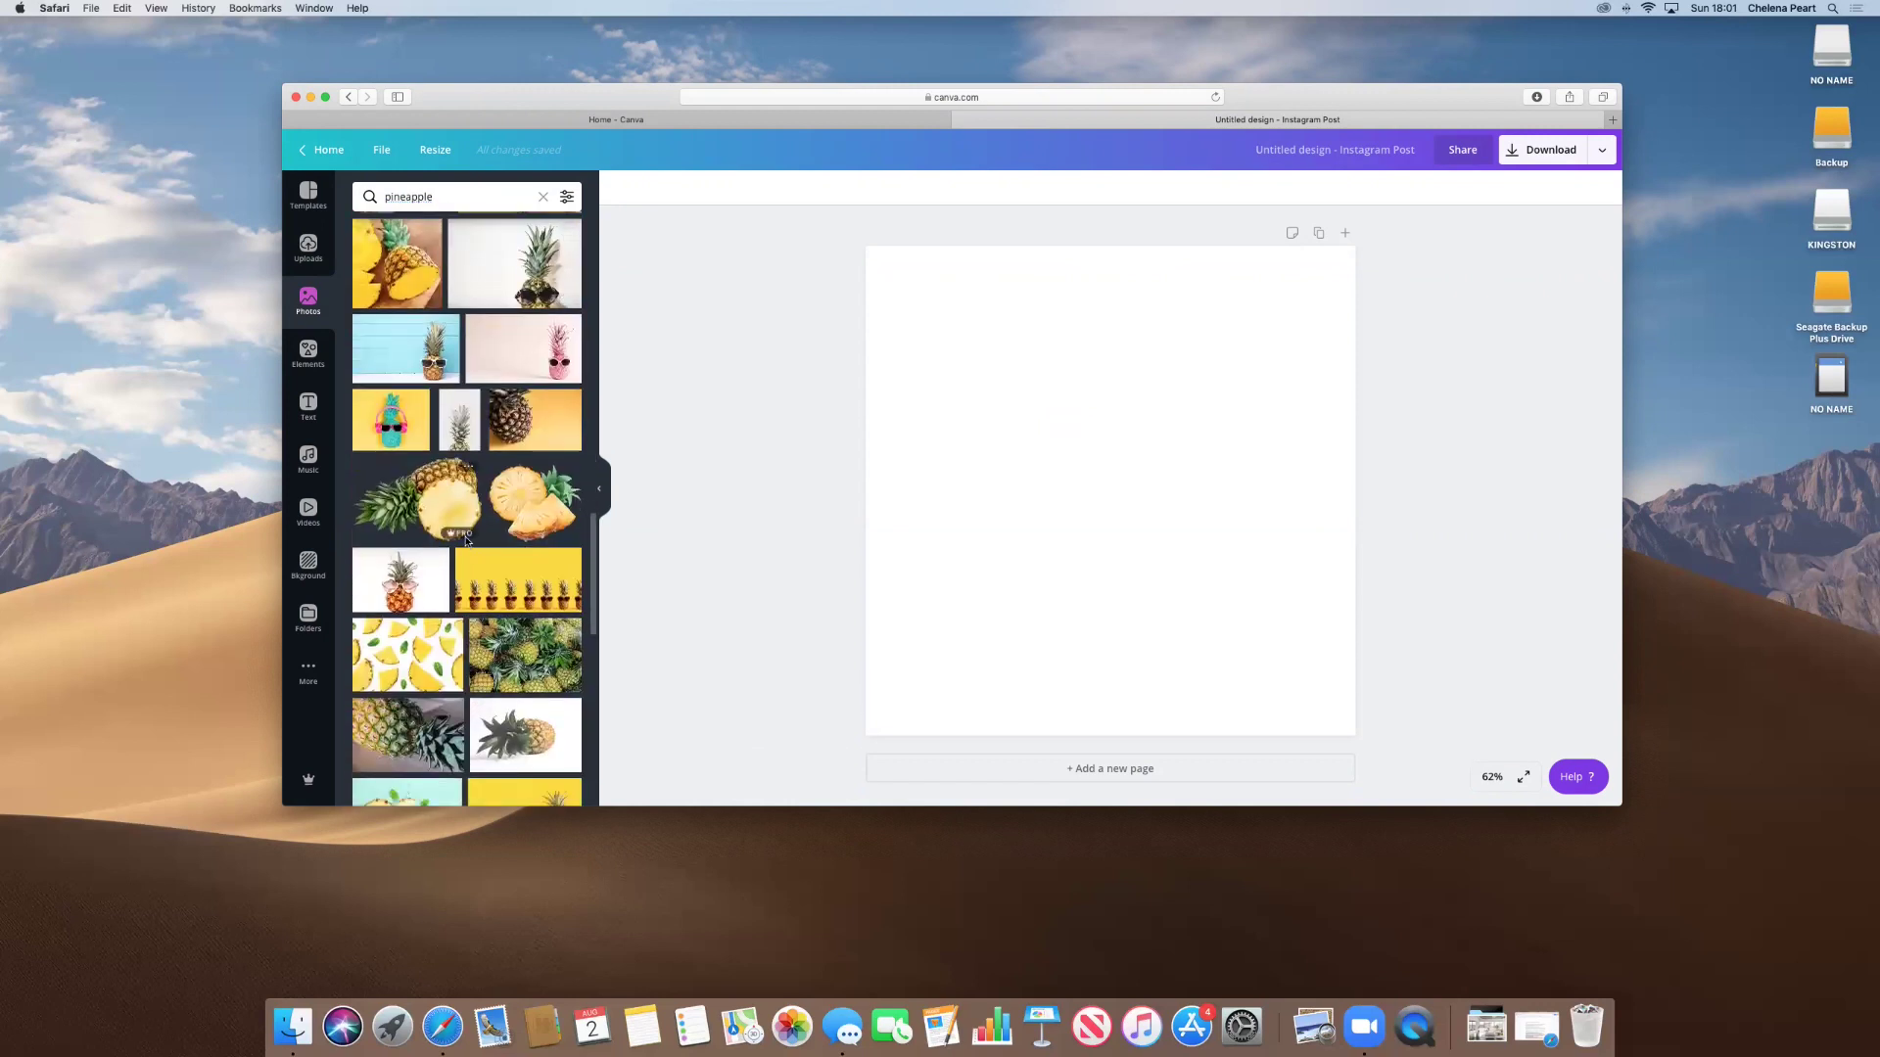
pyautogui.scroll(-4, 466, 538)
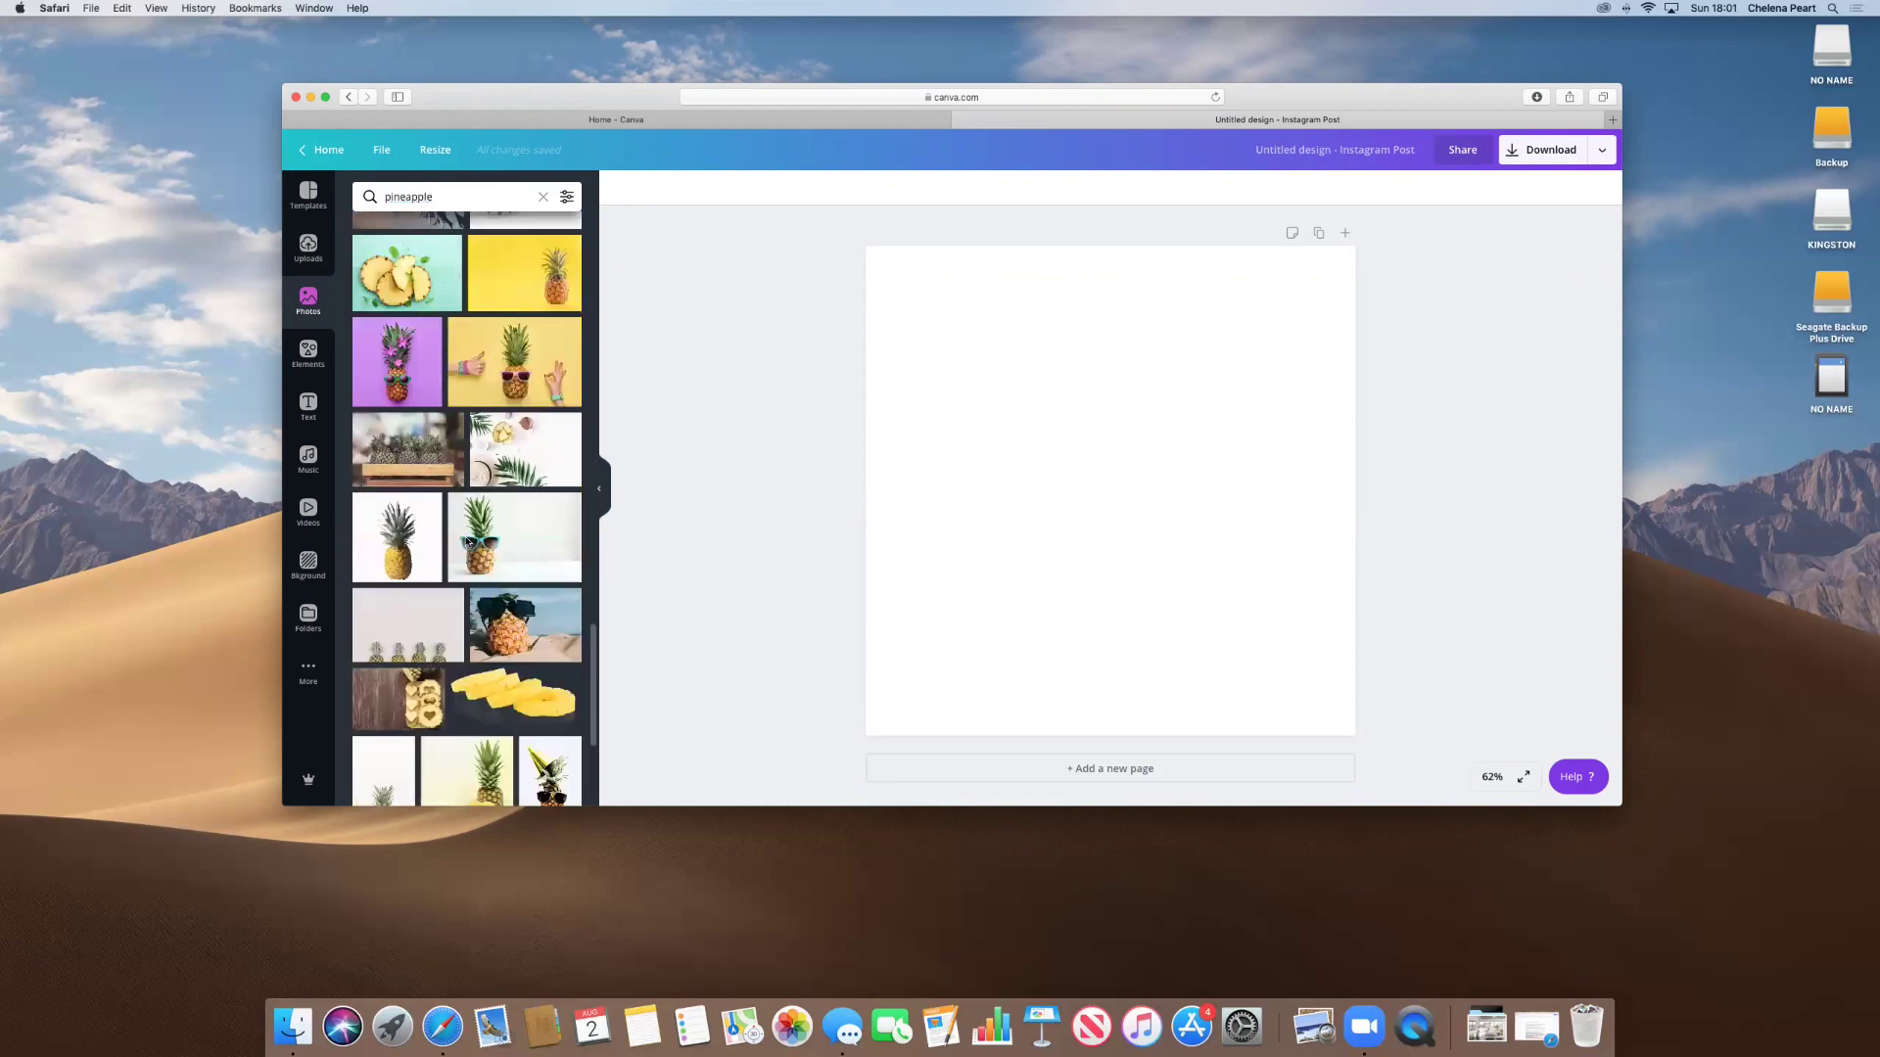
pyautogui.click(399, 497)
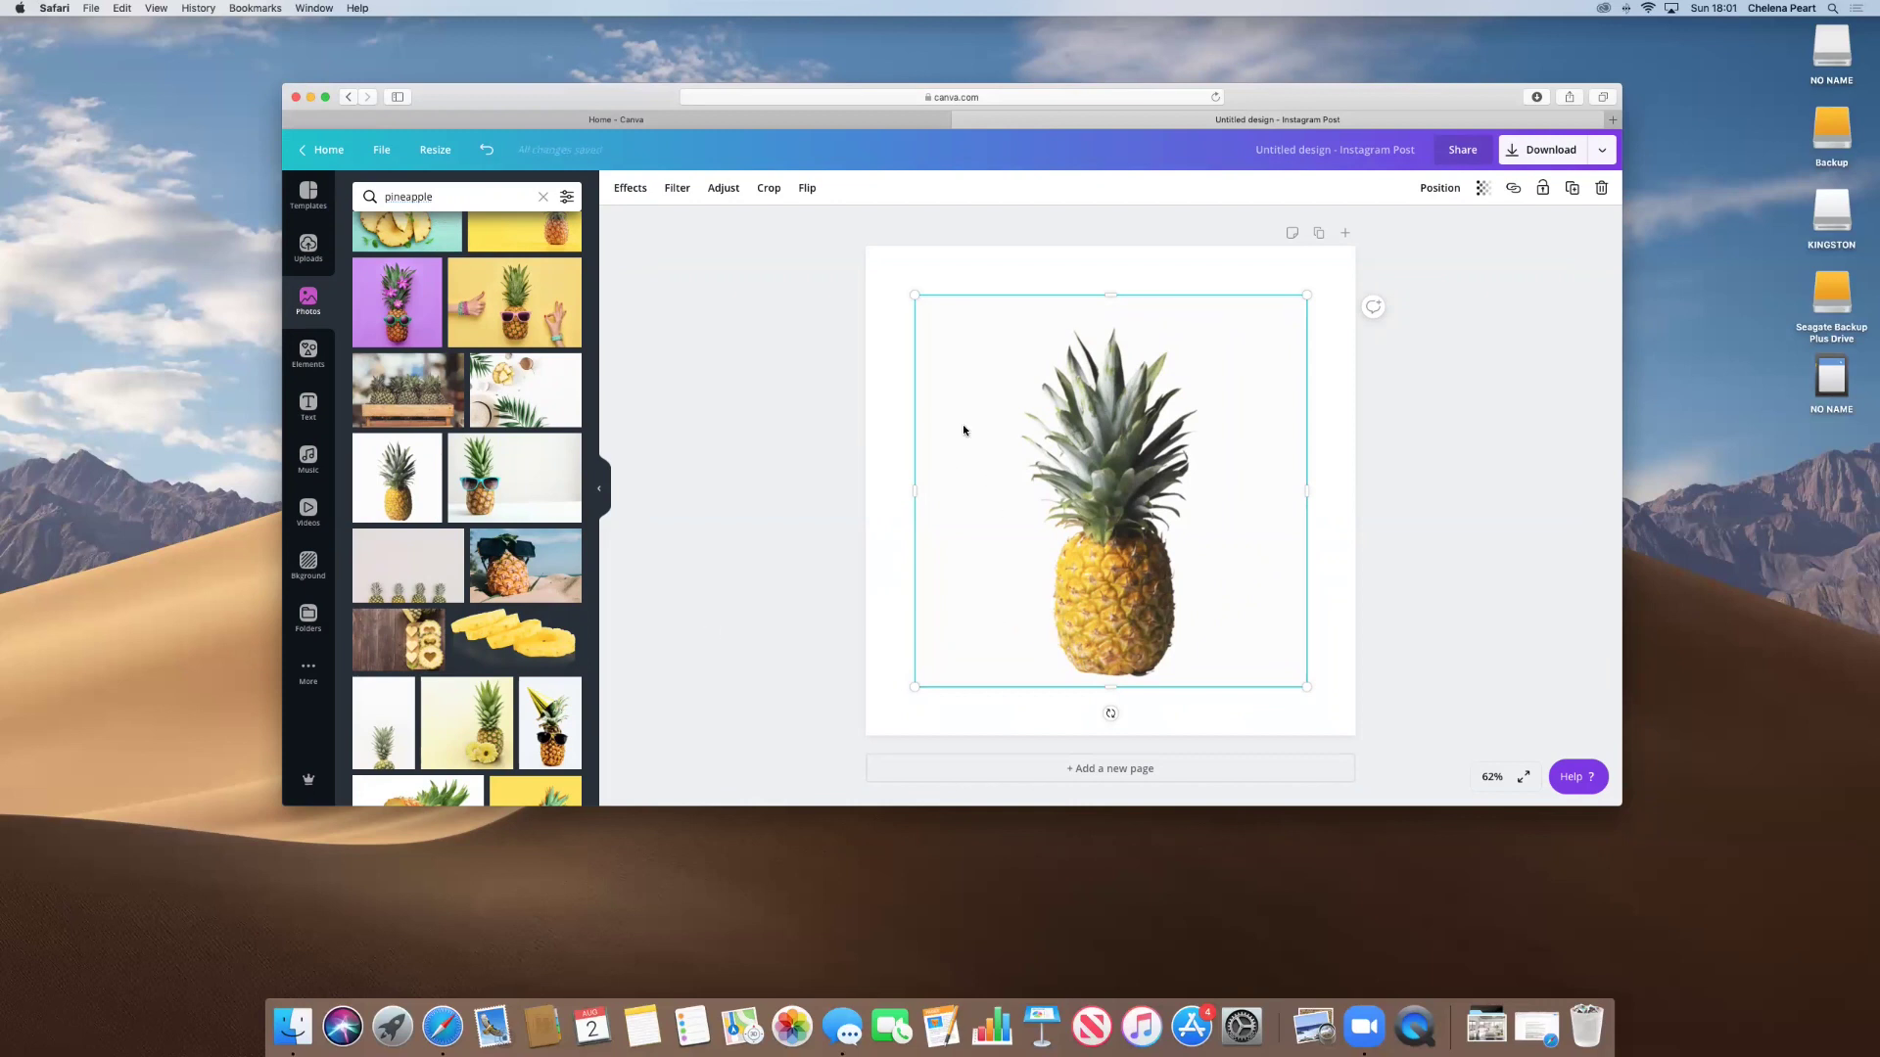
pyautogui.moveTo(935, 500); pyautogui.dragTo(1094, 463)
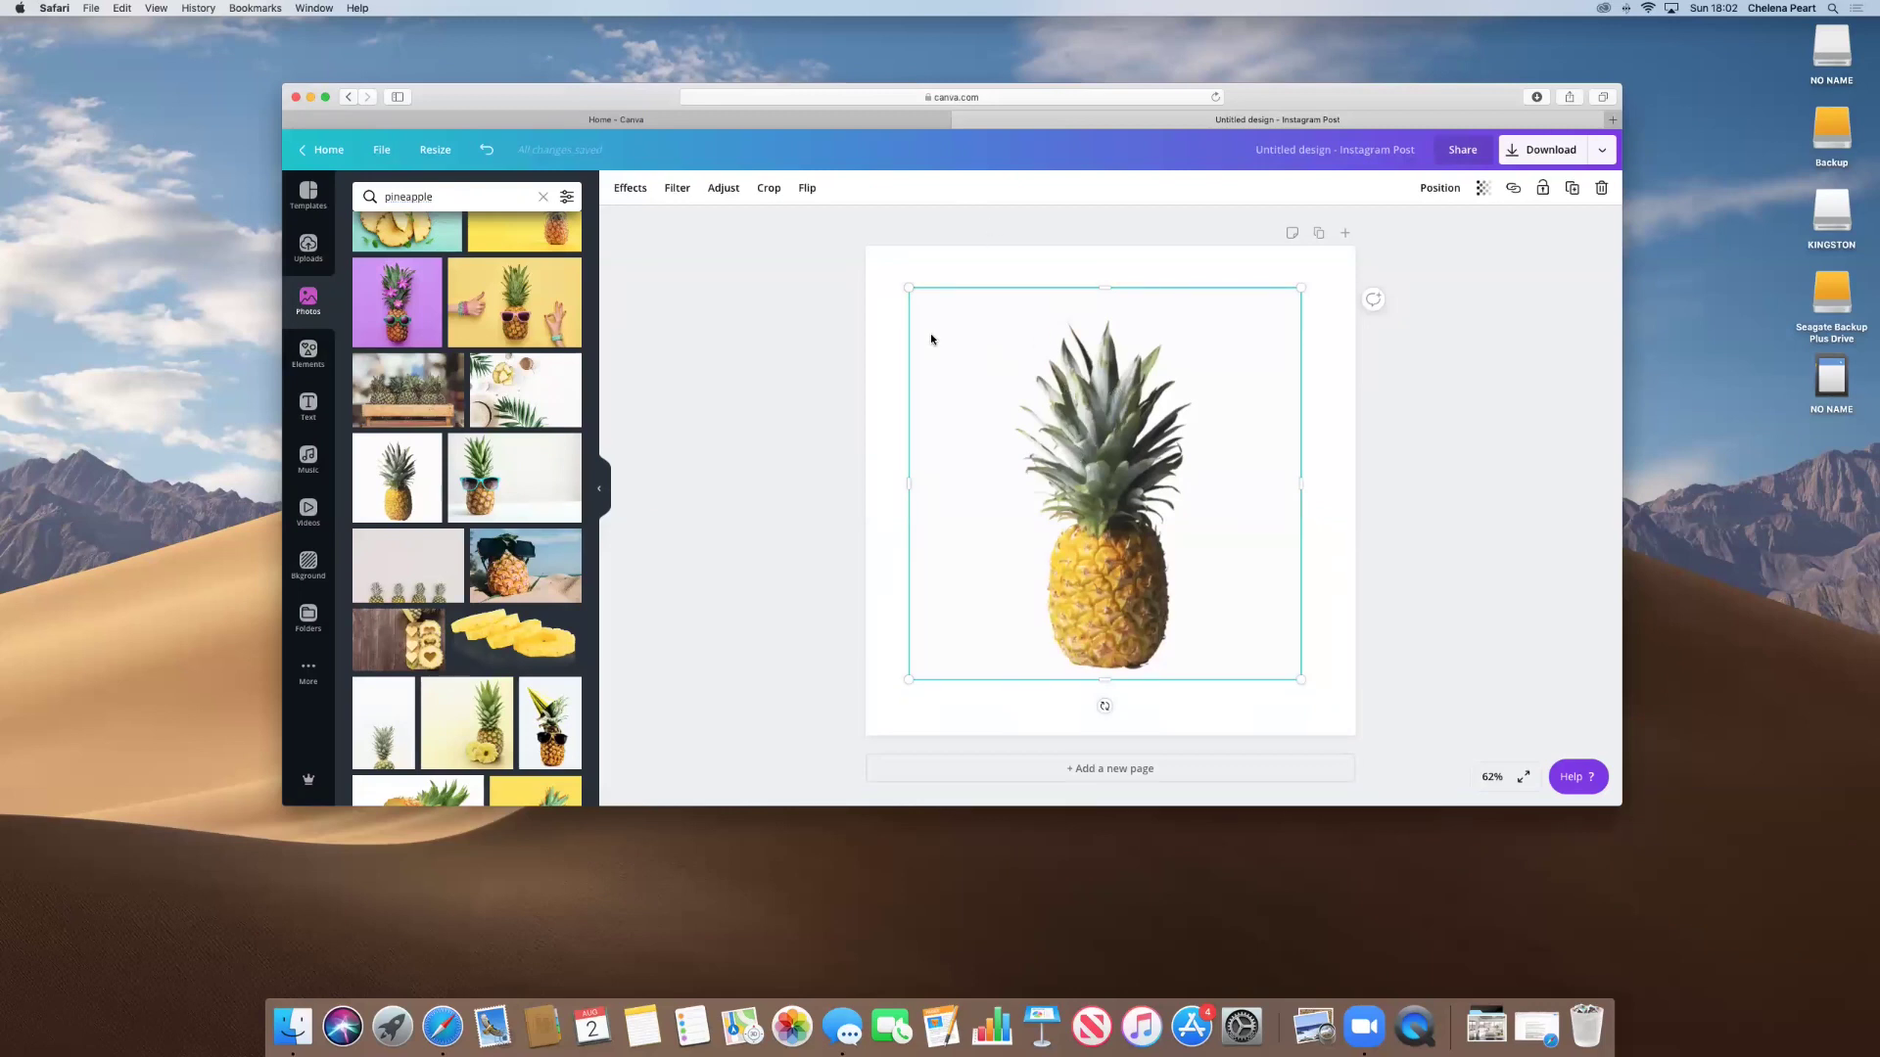
# Remove the pineapple photo's background with the Background Remover effect and undo the last move of the cut-out pineapple.
pyautogui.click(629, 189)
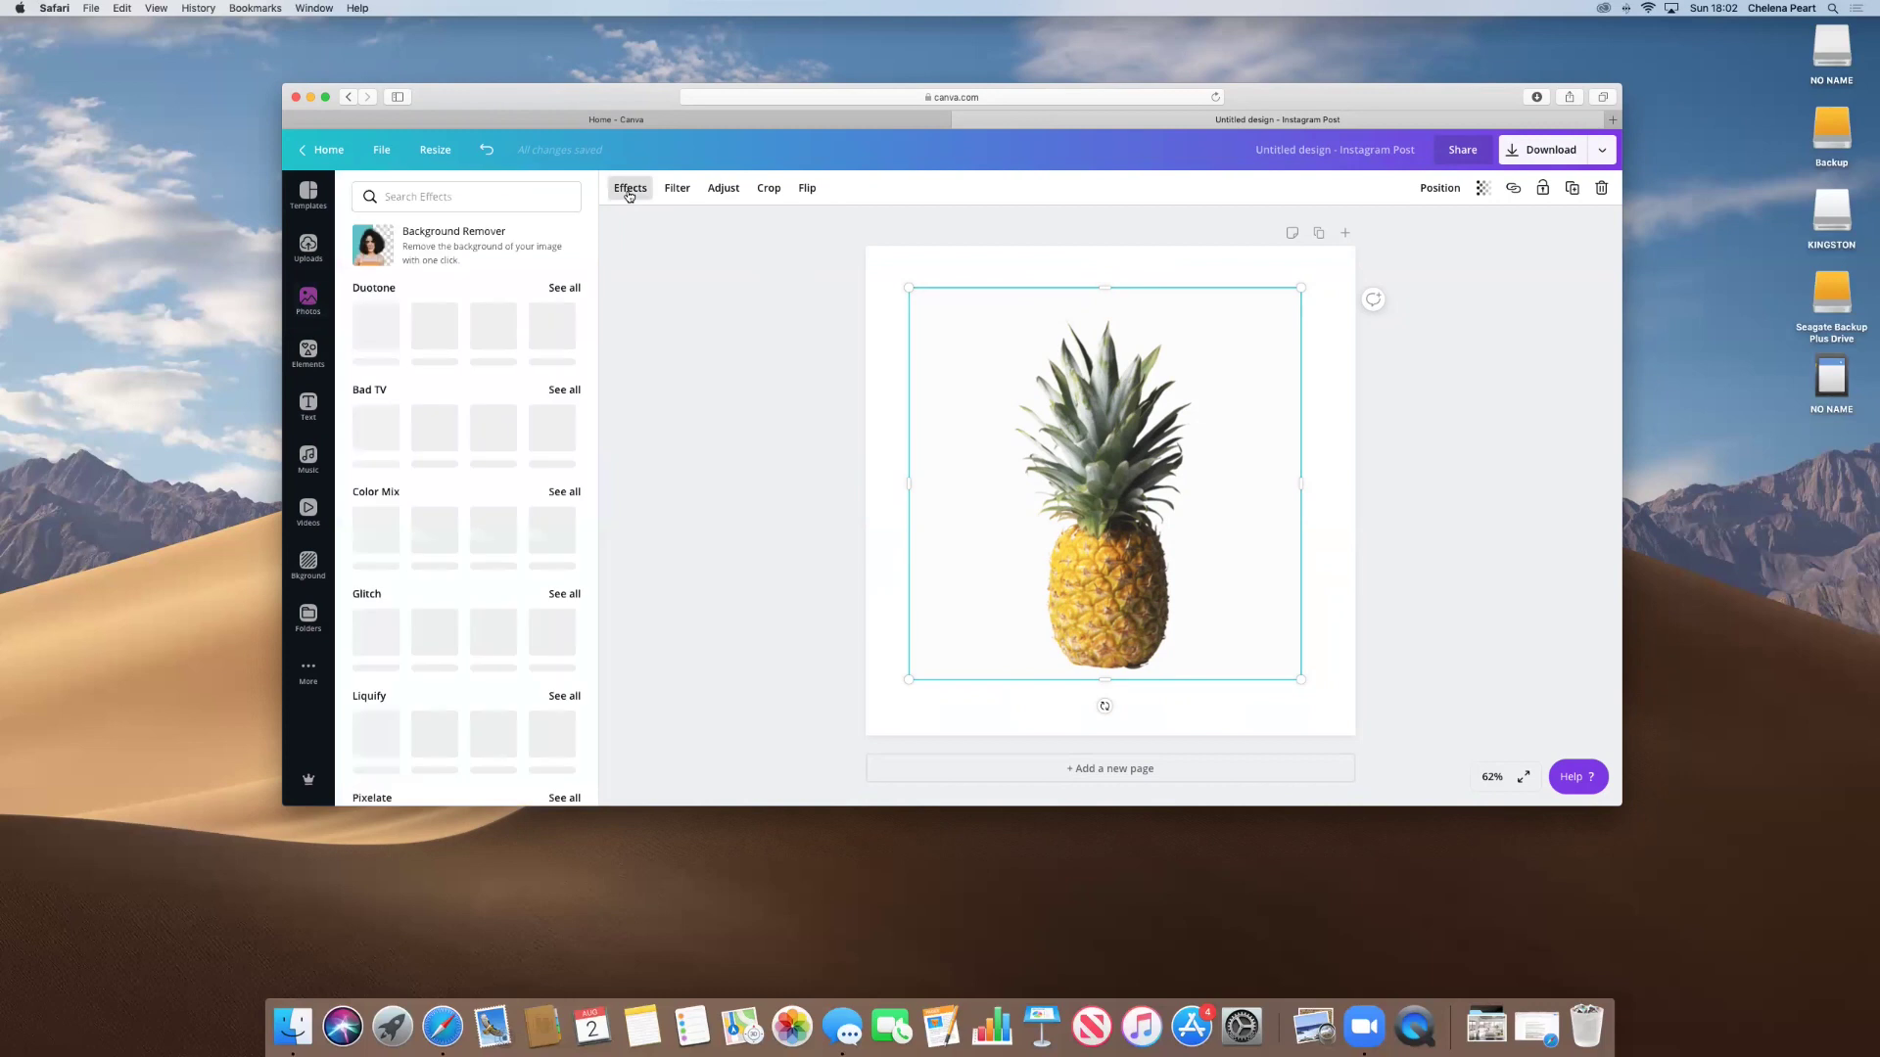
pyautogui.click(426, 249)
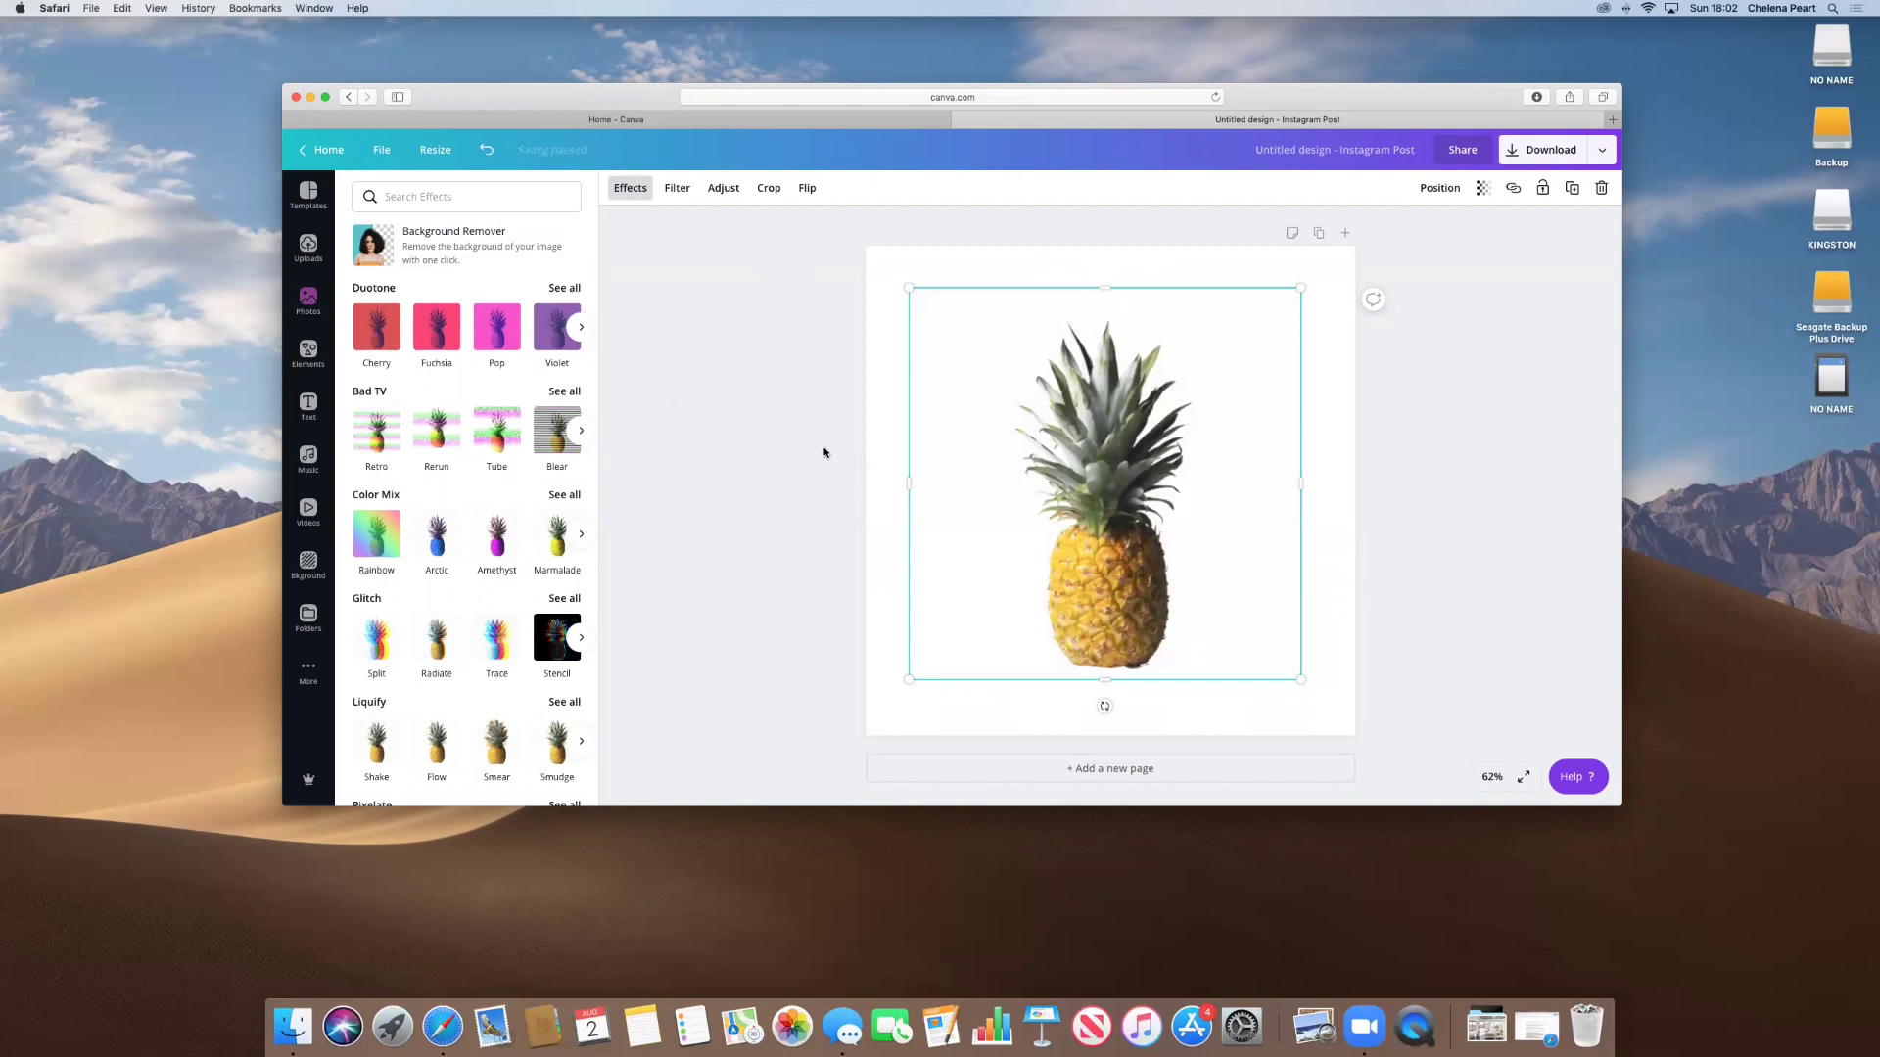
pyautogui.moveTo(1083, 471); pyautogui.dragTo(1122, 448)
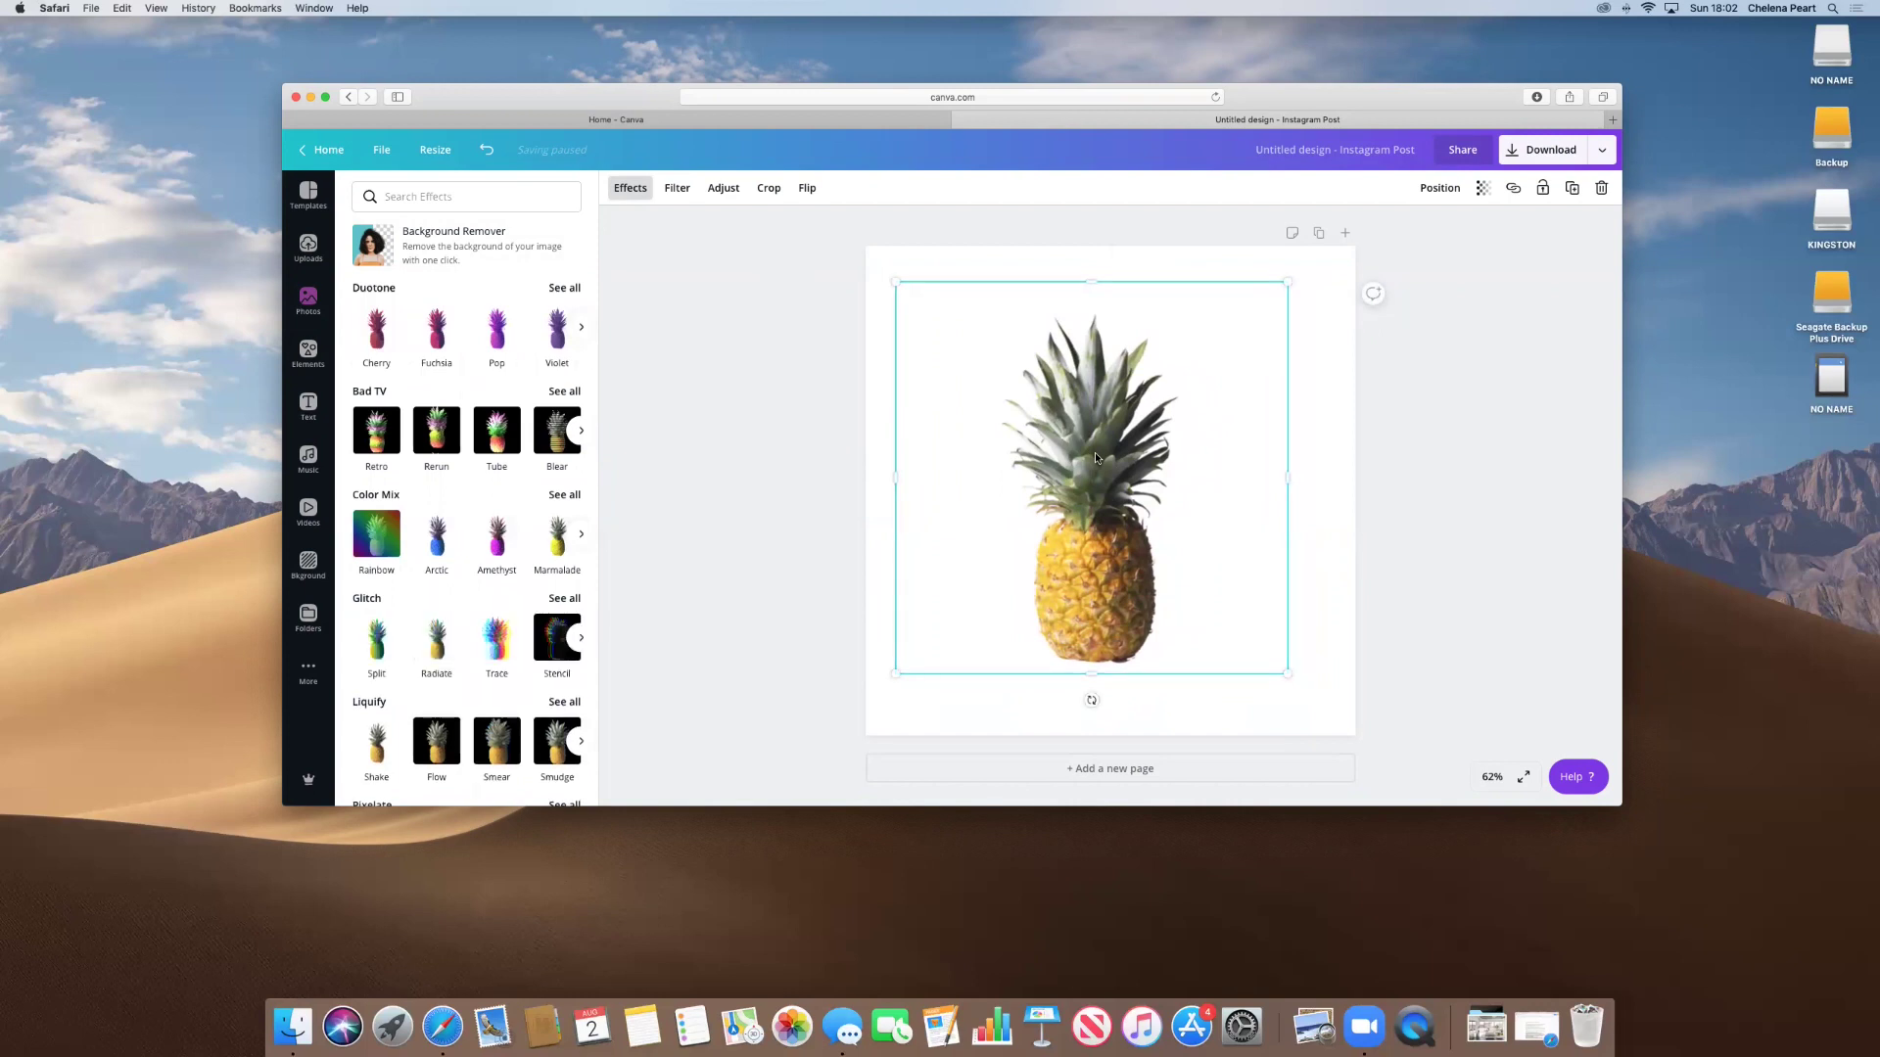
pyautogui.press('super+z')
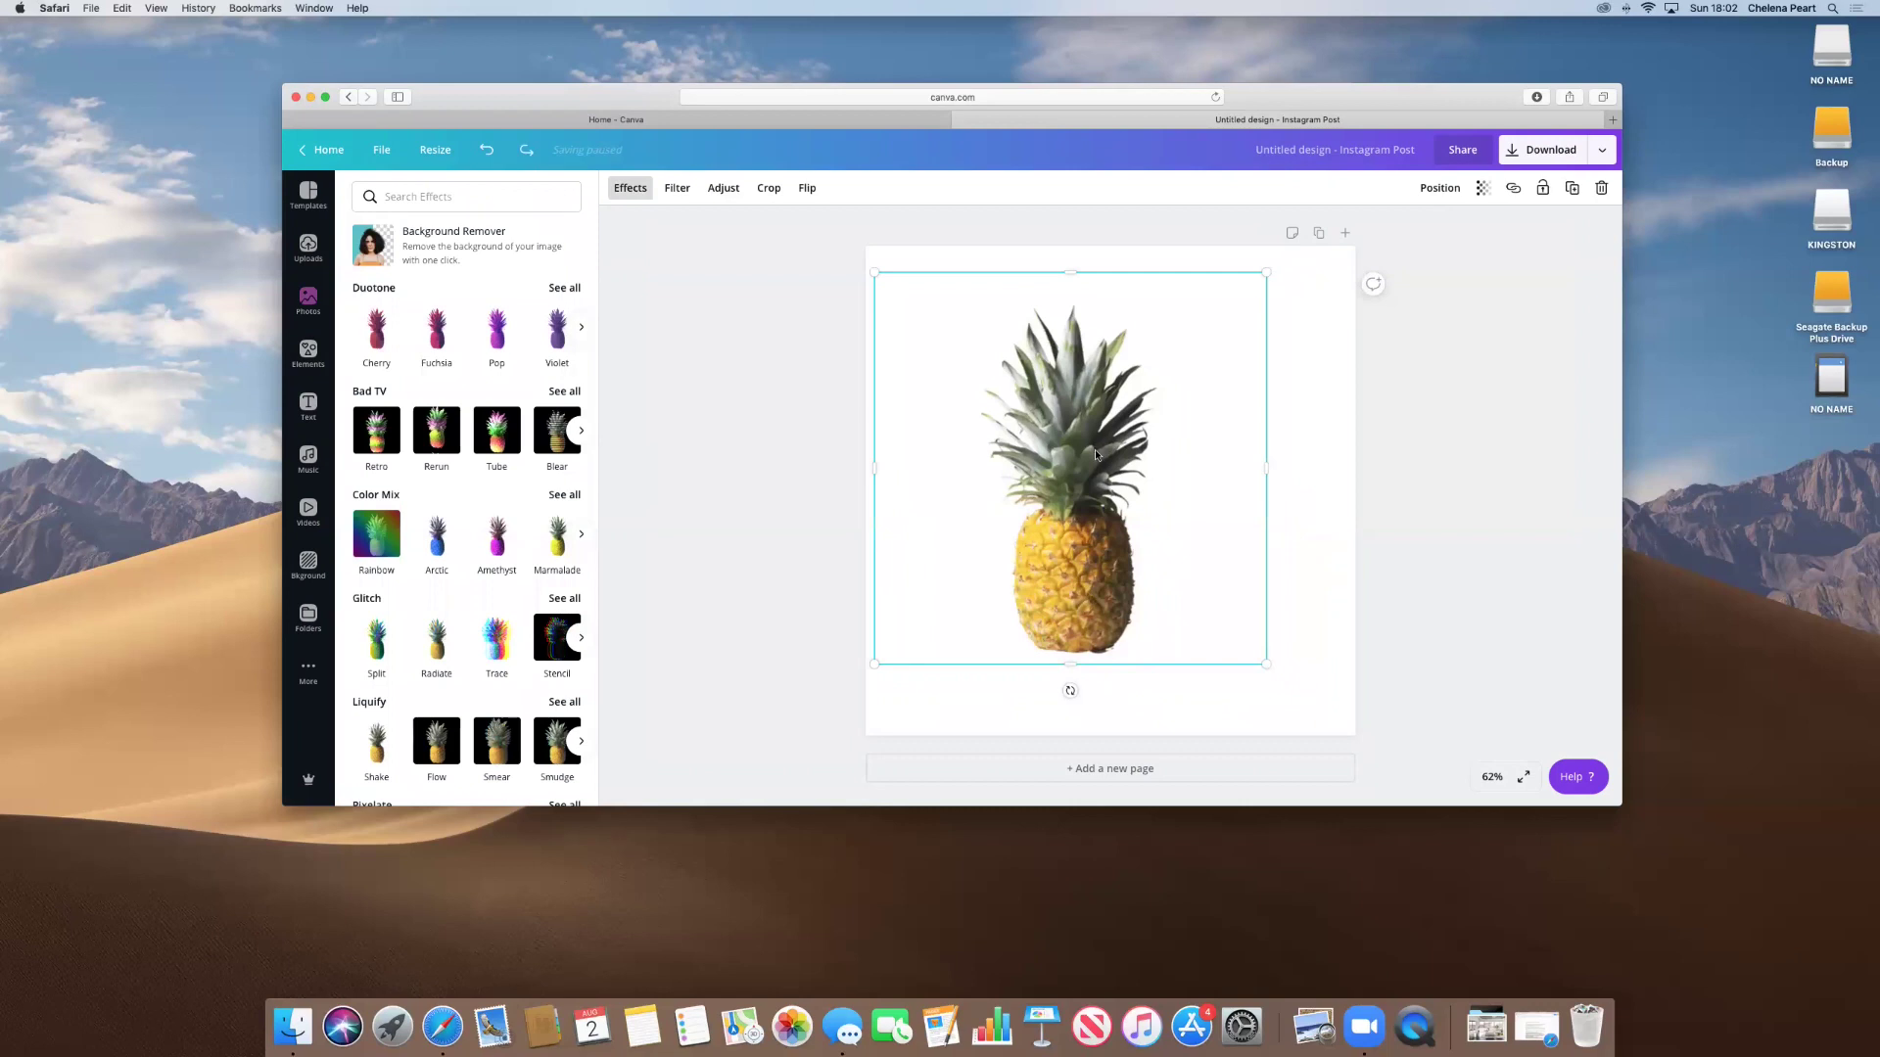
# Paste a copy of the cut-out pineapple up and right of the original, and undo the duplication.
pyautogui.moveTo(1136, 458)
pyautogui.mouseDown()
pyautogui.moveTo(1199, 492)
pyautogui.moveTo(1143, 467)
pyautogui.moveTo(1145, 489)
pyautogui.mouseUp()
pyautogui.press('super+c')
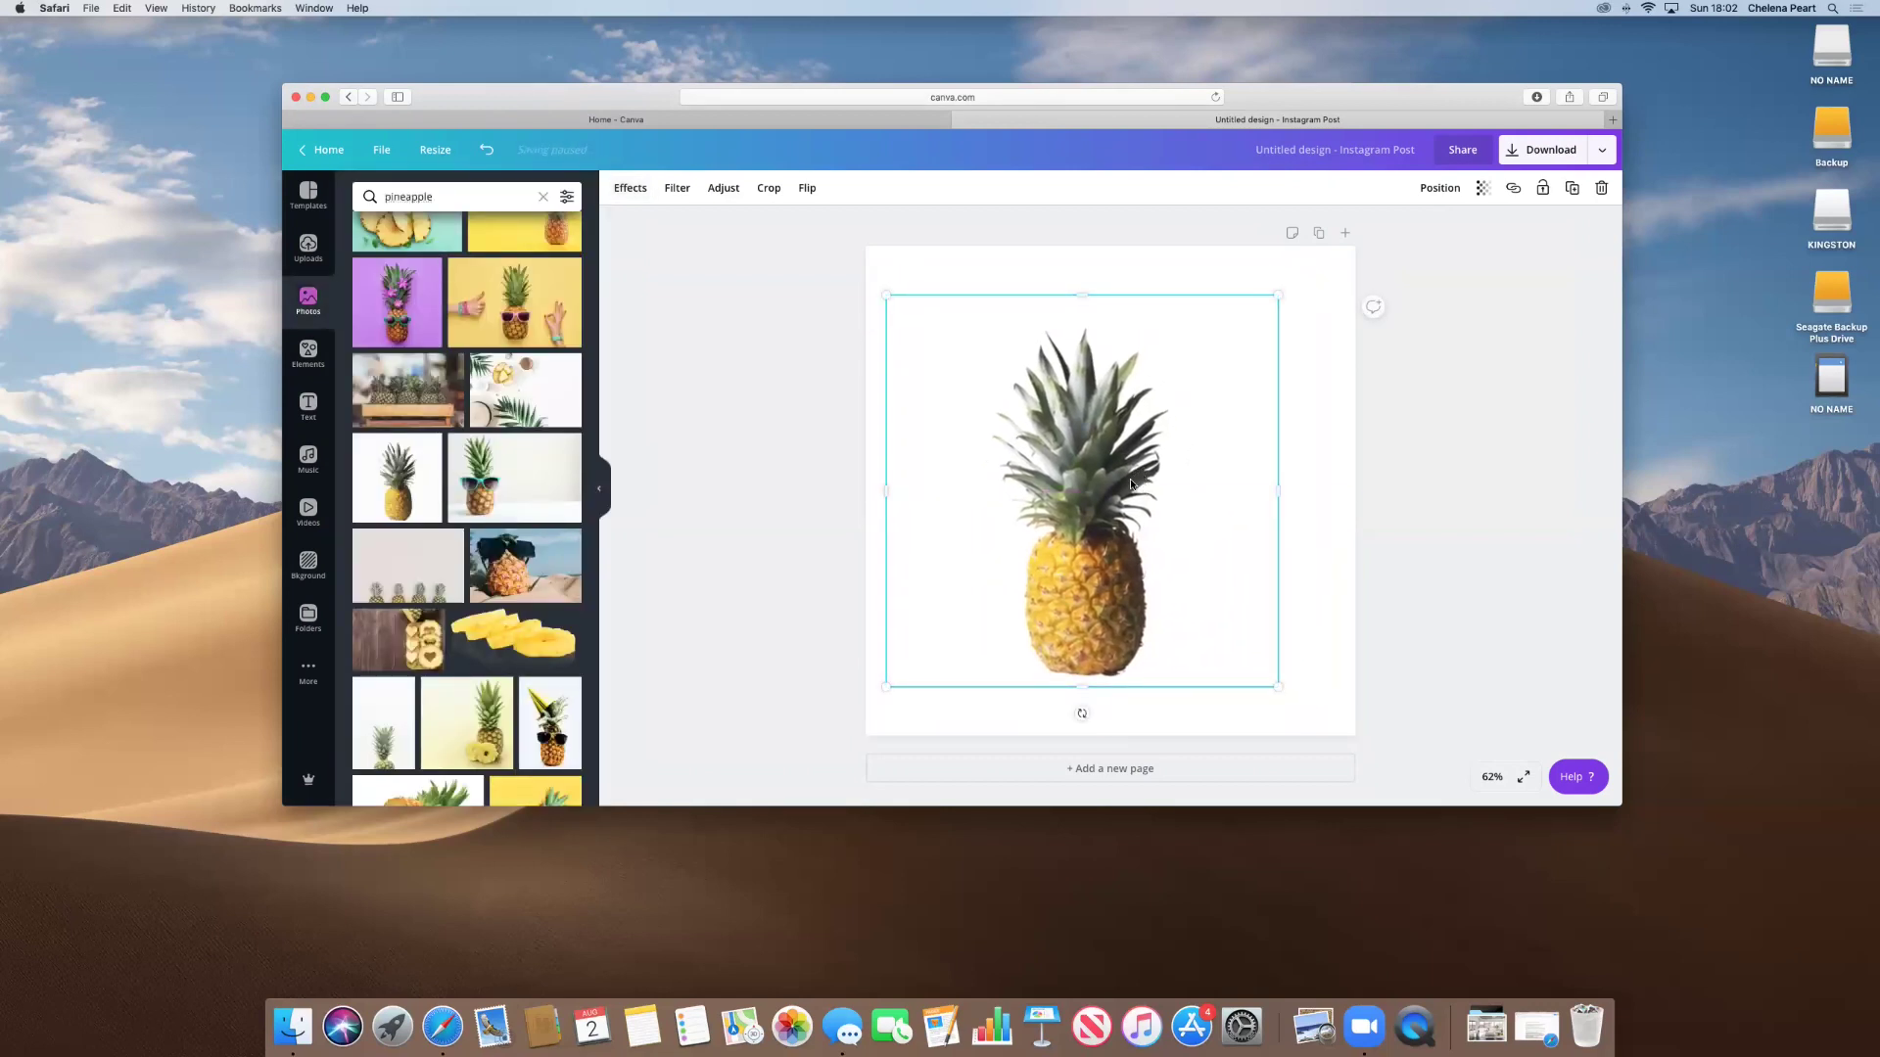
pyautogui.press('super+v')
pyautogui.moveTo(1102, 452); pyautogui.dragTo(1235, 366)
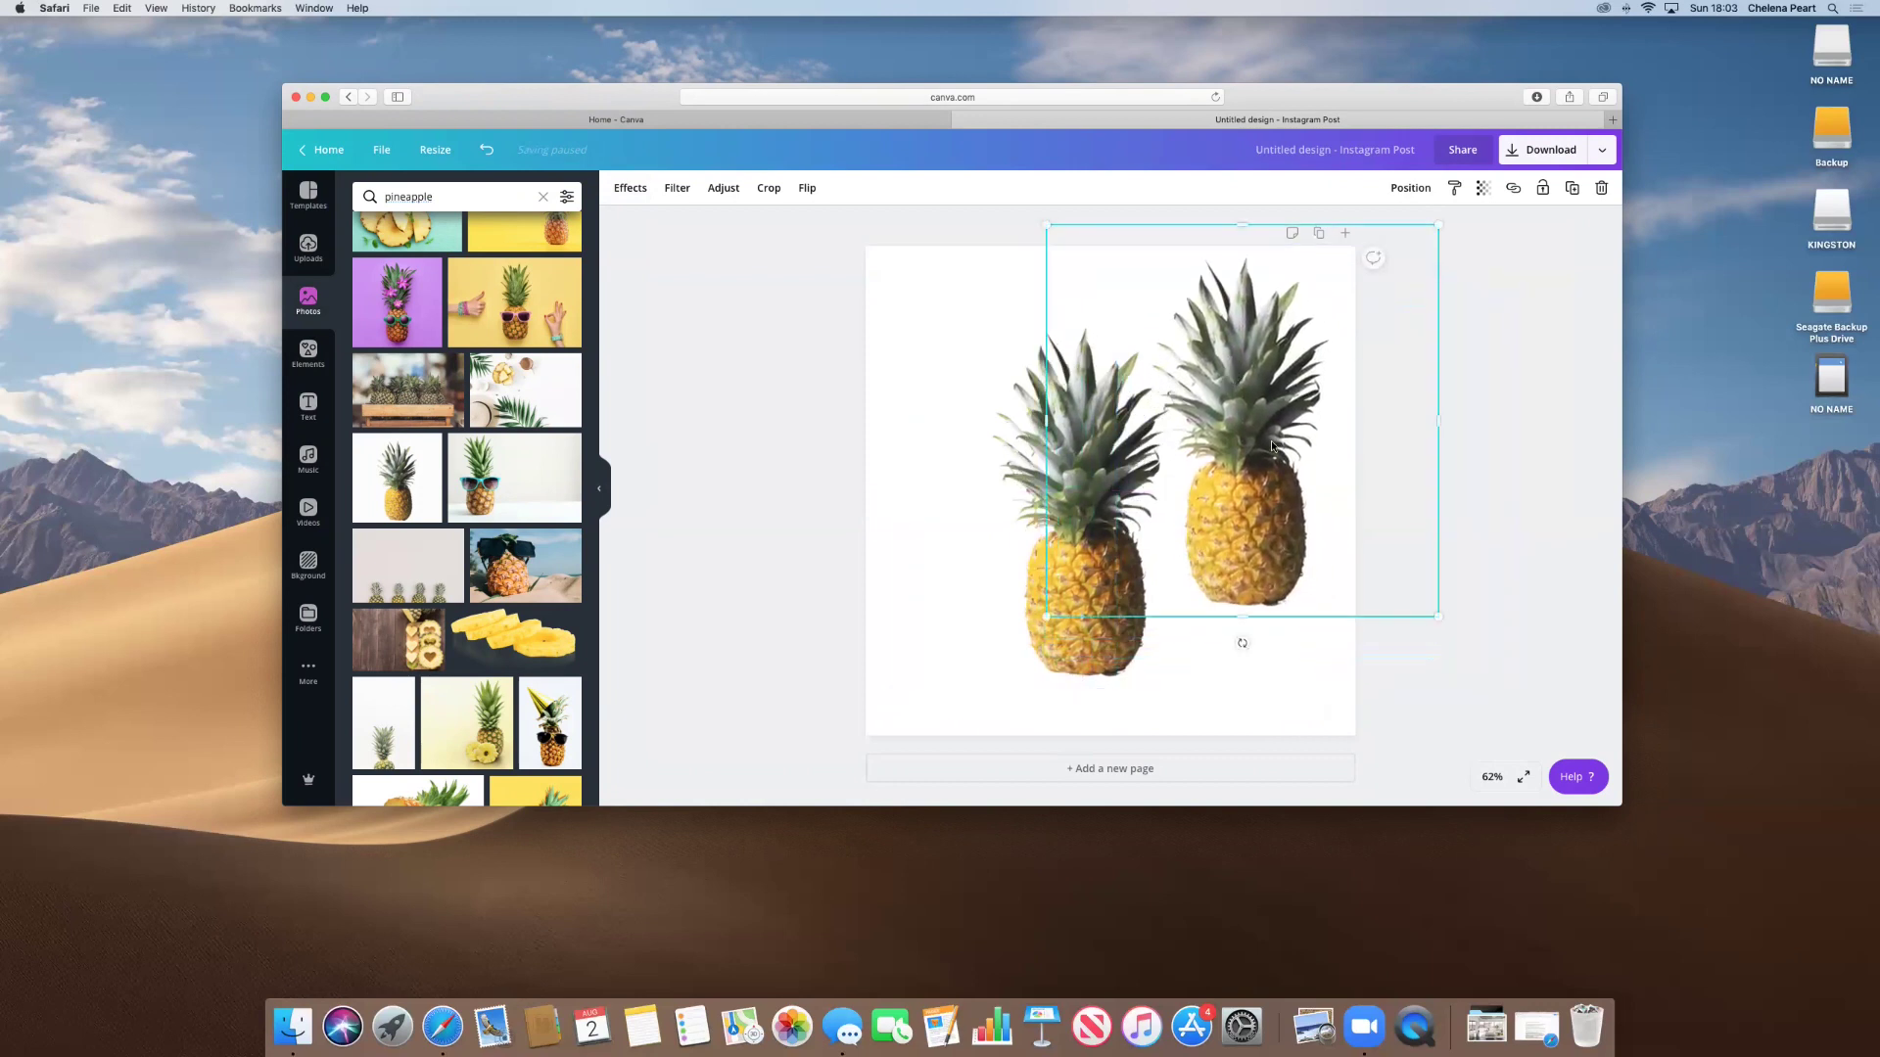
pyautogui.press('super+z')
pyautogui.press('super+z')
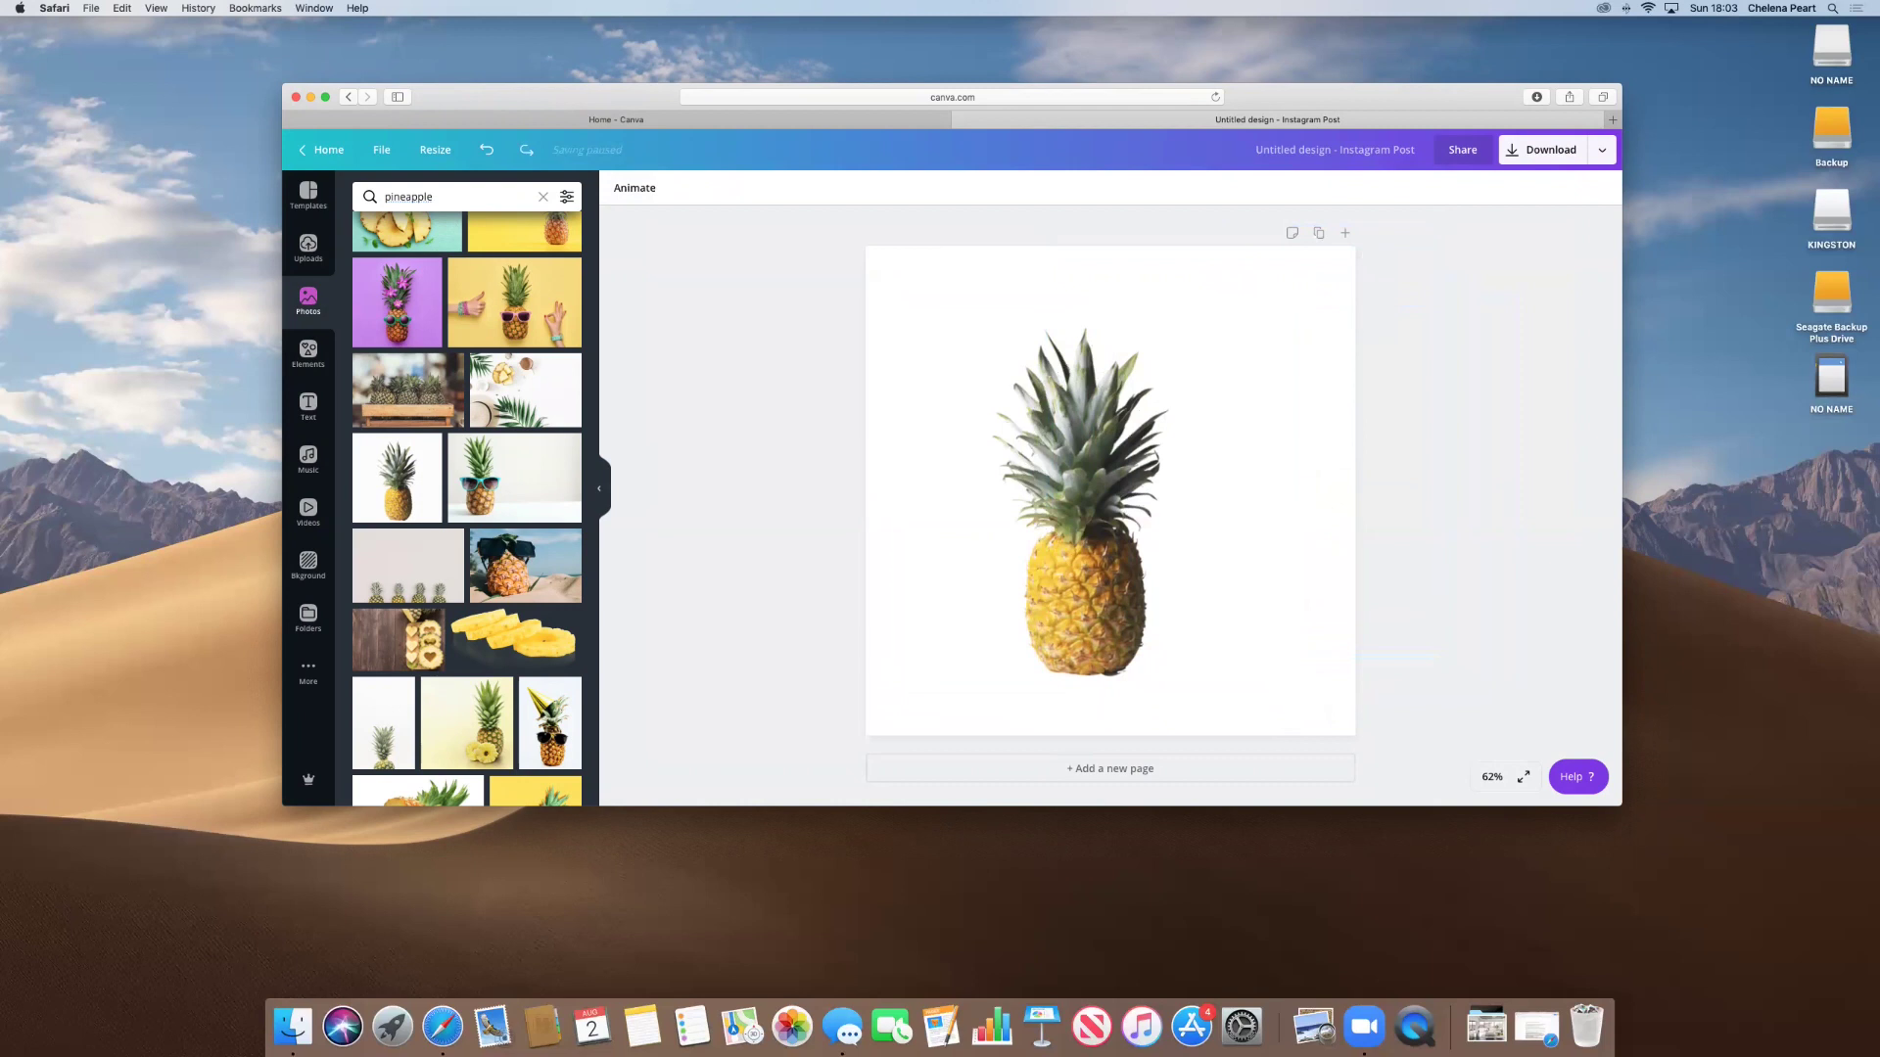
pyautogui.press('super+z')
# Reposition the upright pineapple photo slightly left and down on the page.
pyautogui.click(1113, 534)
pyautogui.moveTo(1113, 534); pyautogui.dragTo(1154, 532)
pyautogui.press('super+z')
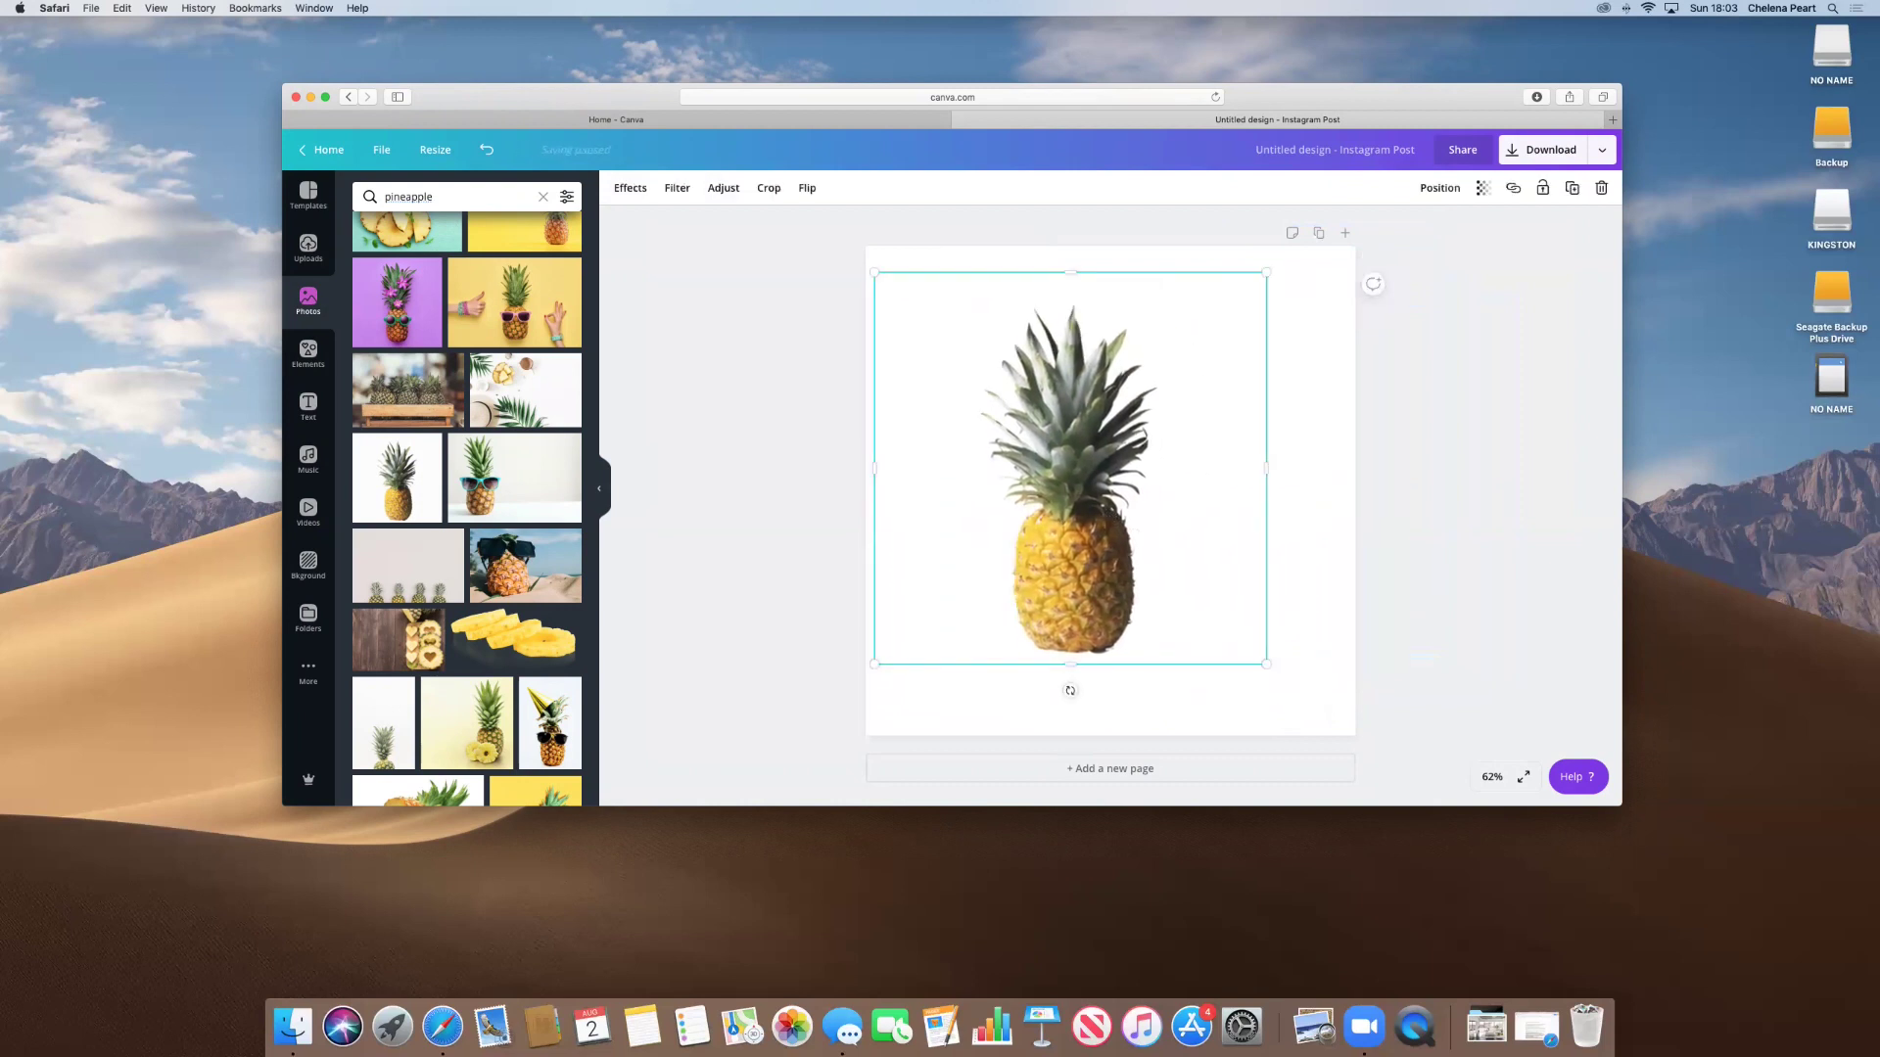
pyautogui.press('super+shift+z')
pyautogui.moveTo(1201, 497); pyautogui.dragTo(1137, 486)
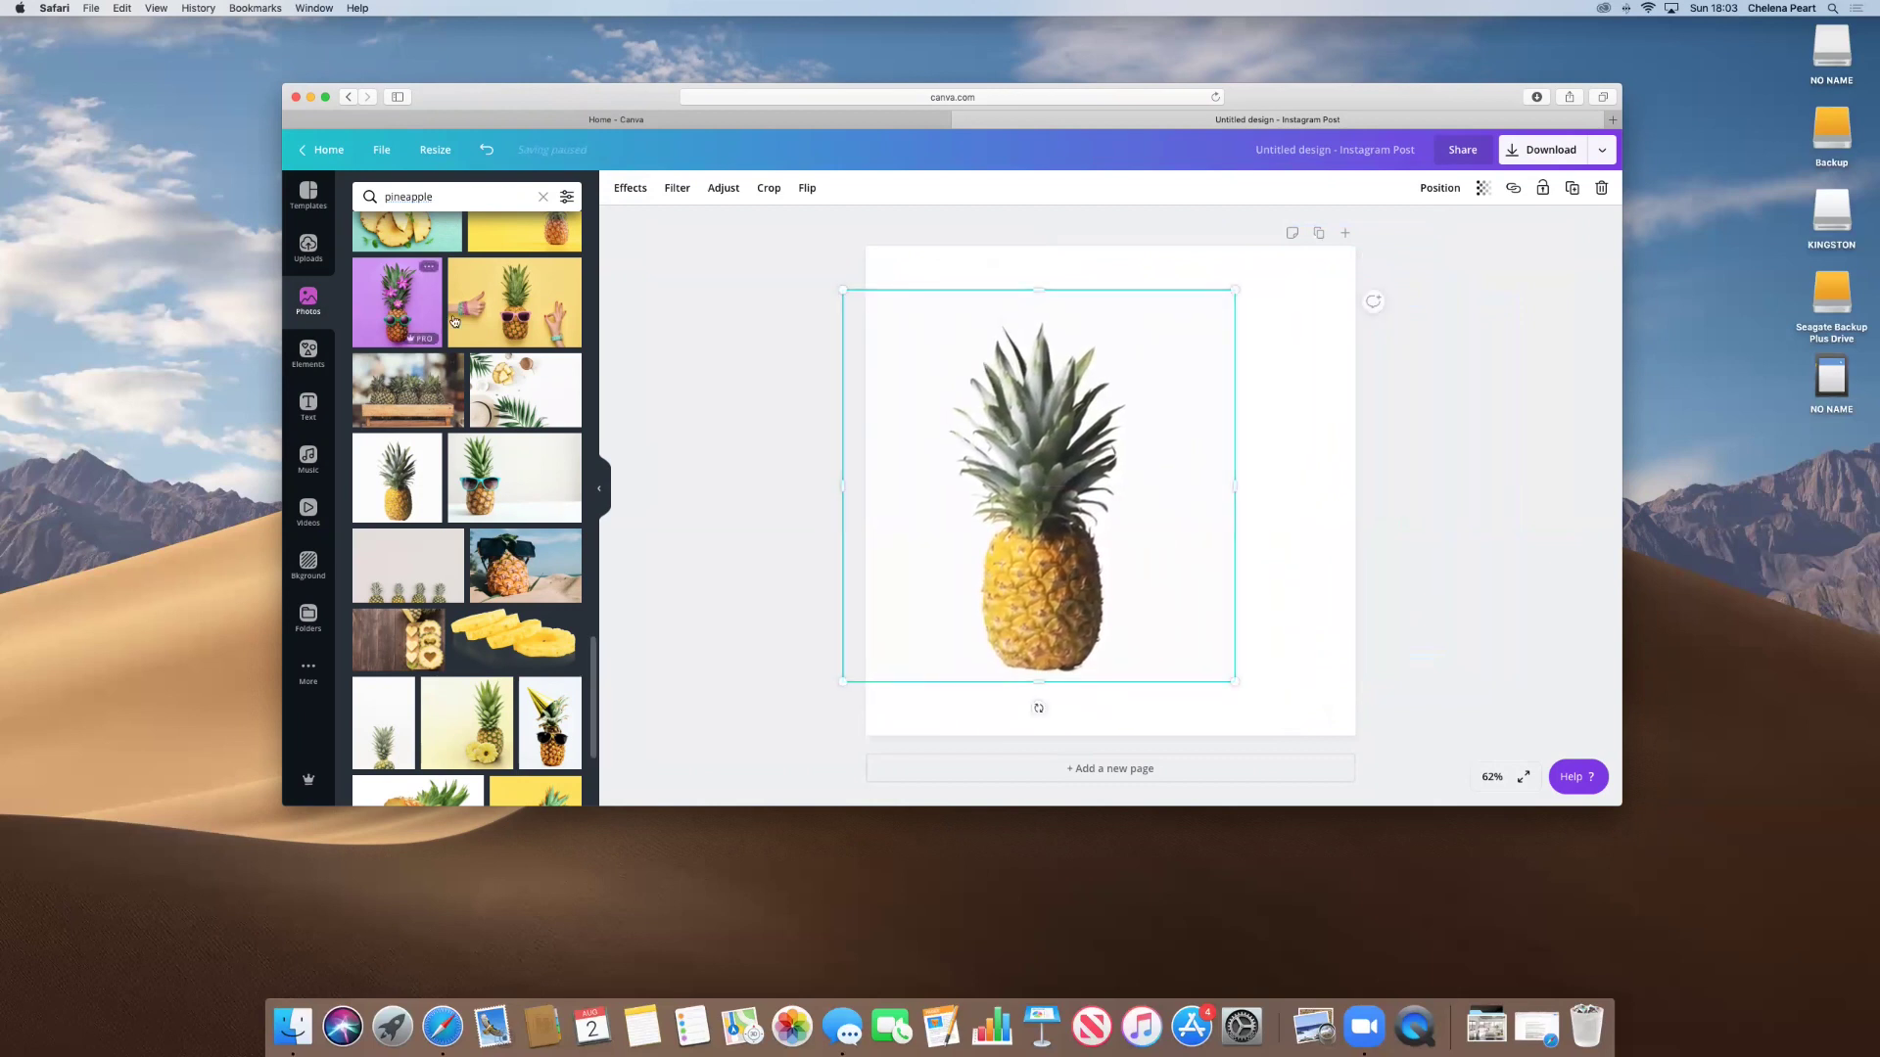
# Add the purple-background photo of a pineapple in sunglasses and place it over the page's right edge, beside the upright pineapple.
pyautogui.click(415, 326)
pyautogui.moveTo(990, 456); pyautogui.dragTo(1259, 417)
pyautogui.moveTo(1080, 429)
pyautogui.mouseDown()
pyautogui.moveTo(1019, 477)
pyautogui.moveTo(1116, 429)
pyautogui.moveTo(1351, 375)
pyautogui.moveTo(1072, 435)
pyautogui.moveTo(1091, 454)
pyautogui.mouseUp()
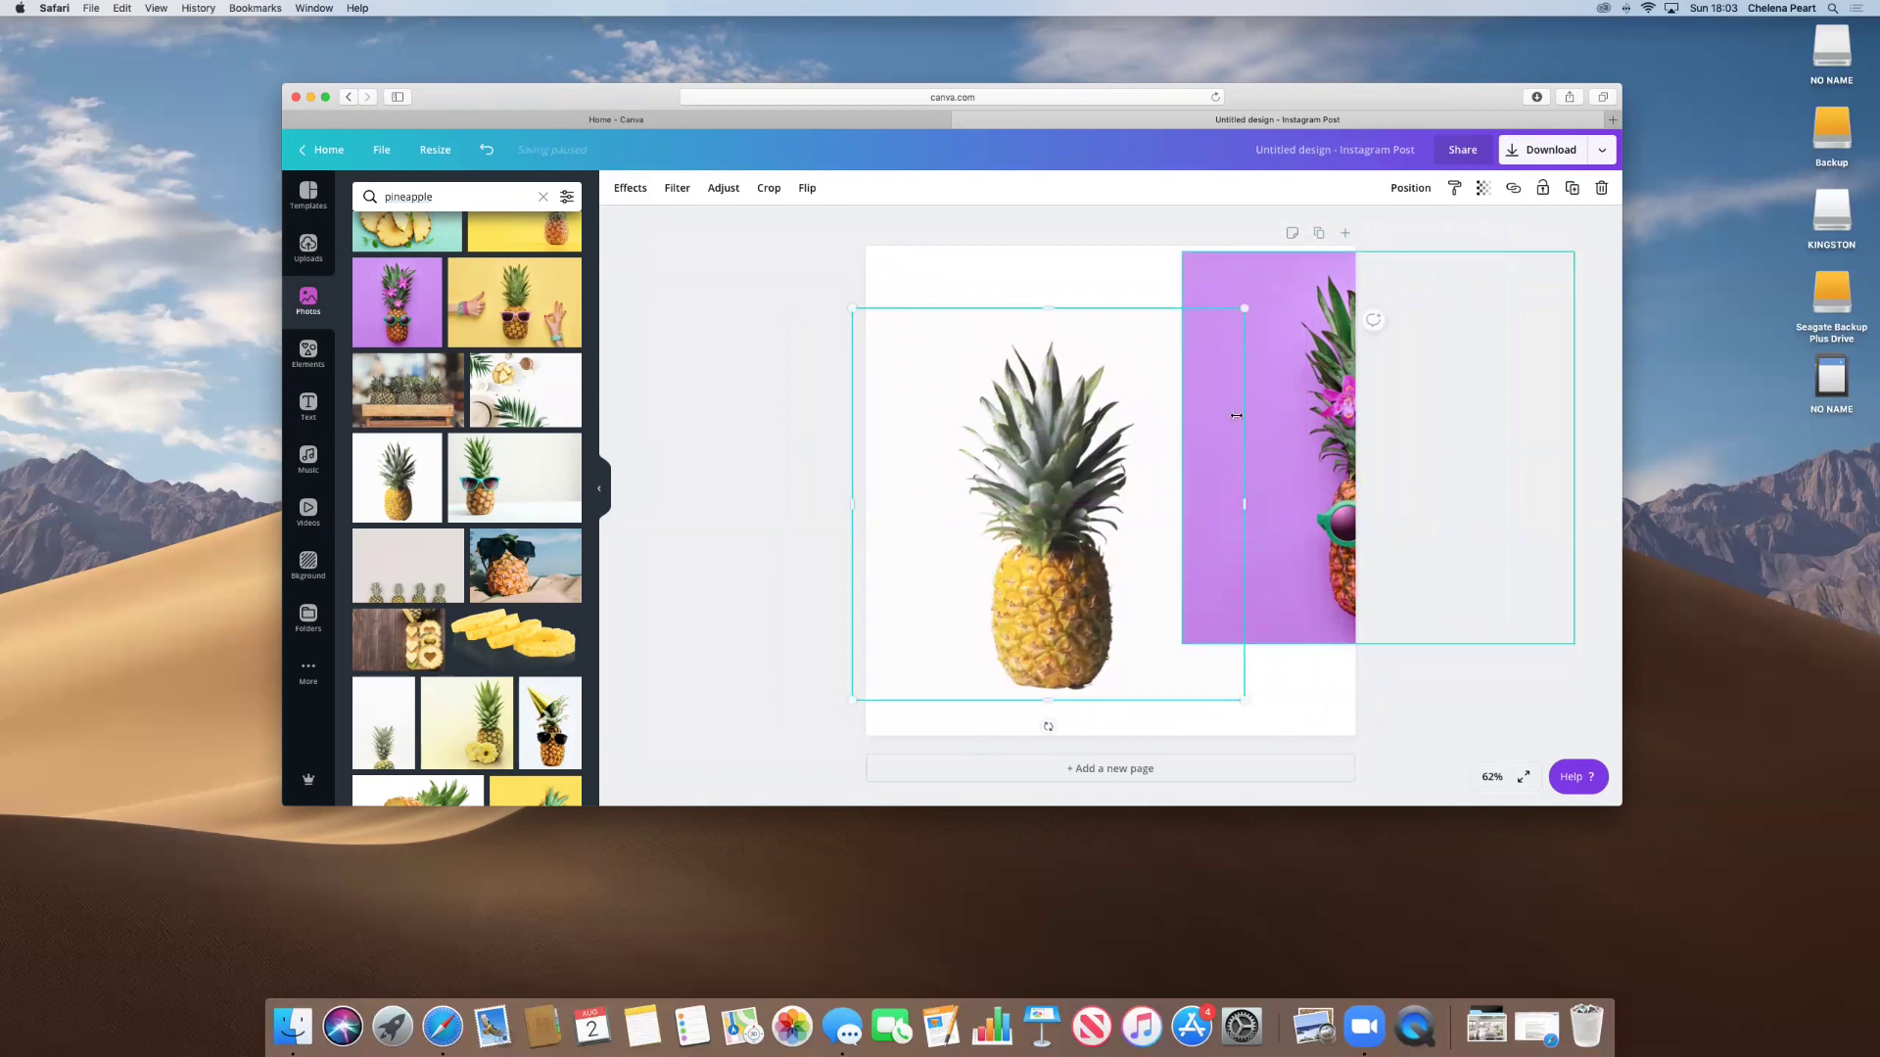
pyautogui.moveTo(1289, 408)
pyautogui.mouseDown()
pyautogui.moveTo(1175, 479)
pyautogui.moveTo(1131, 451)
pyautogui.moveTo(1321, 423)
pyautogui.moveTo(1270, 423)
pyautogui.mouseUp()
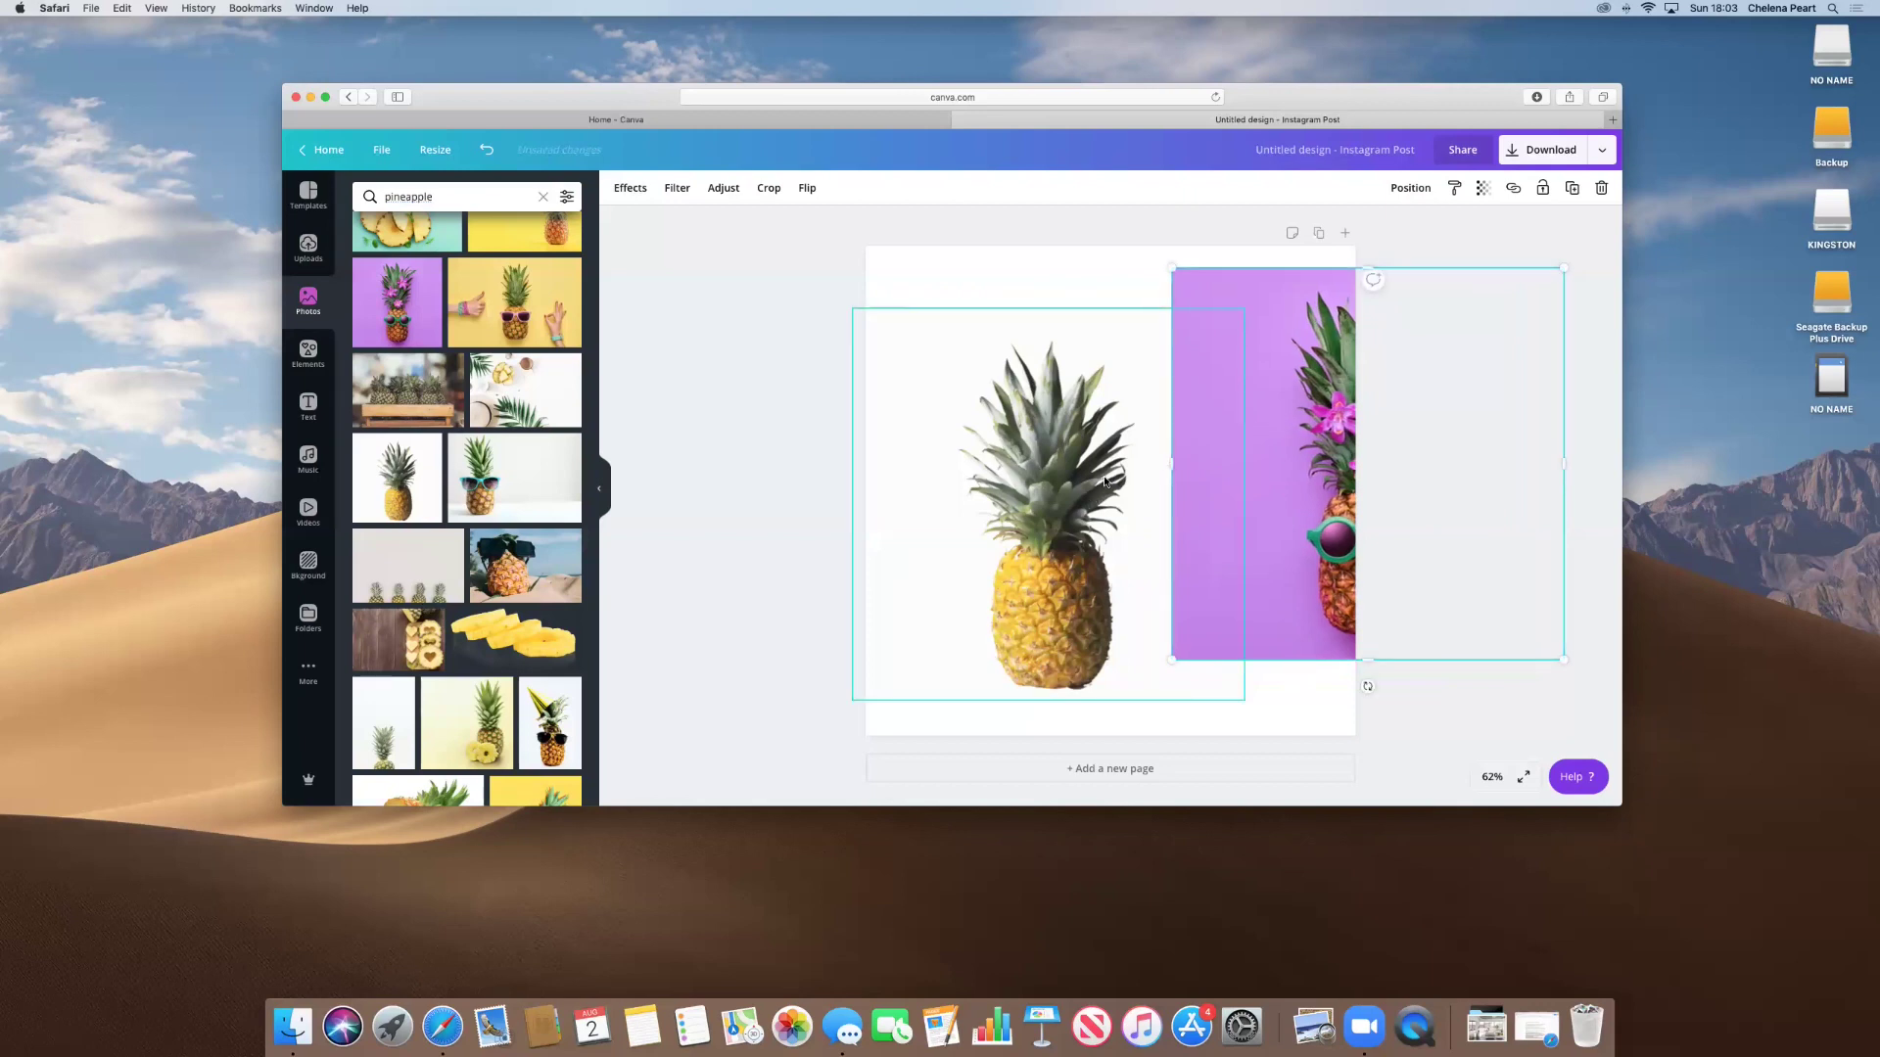
# Bring the upright pineapple photo forward over the purple photo and shift it right so it overlaps more.
pyautogui.rightClick(1127, 404)
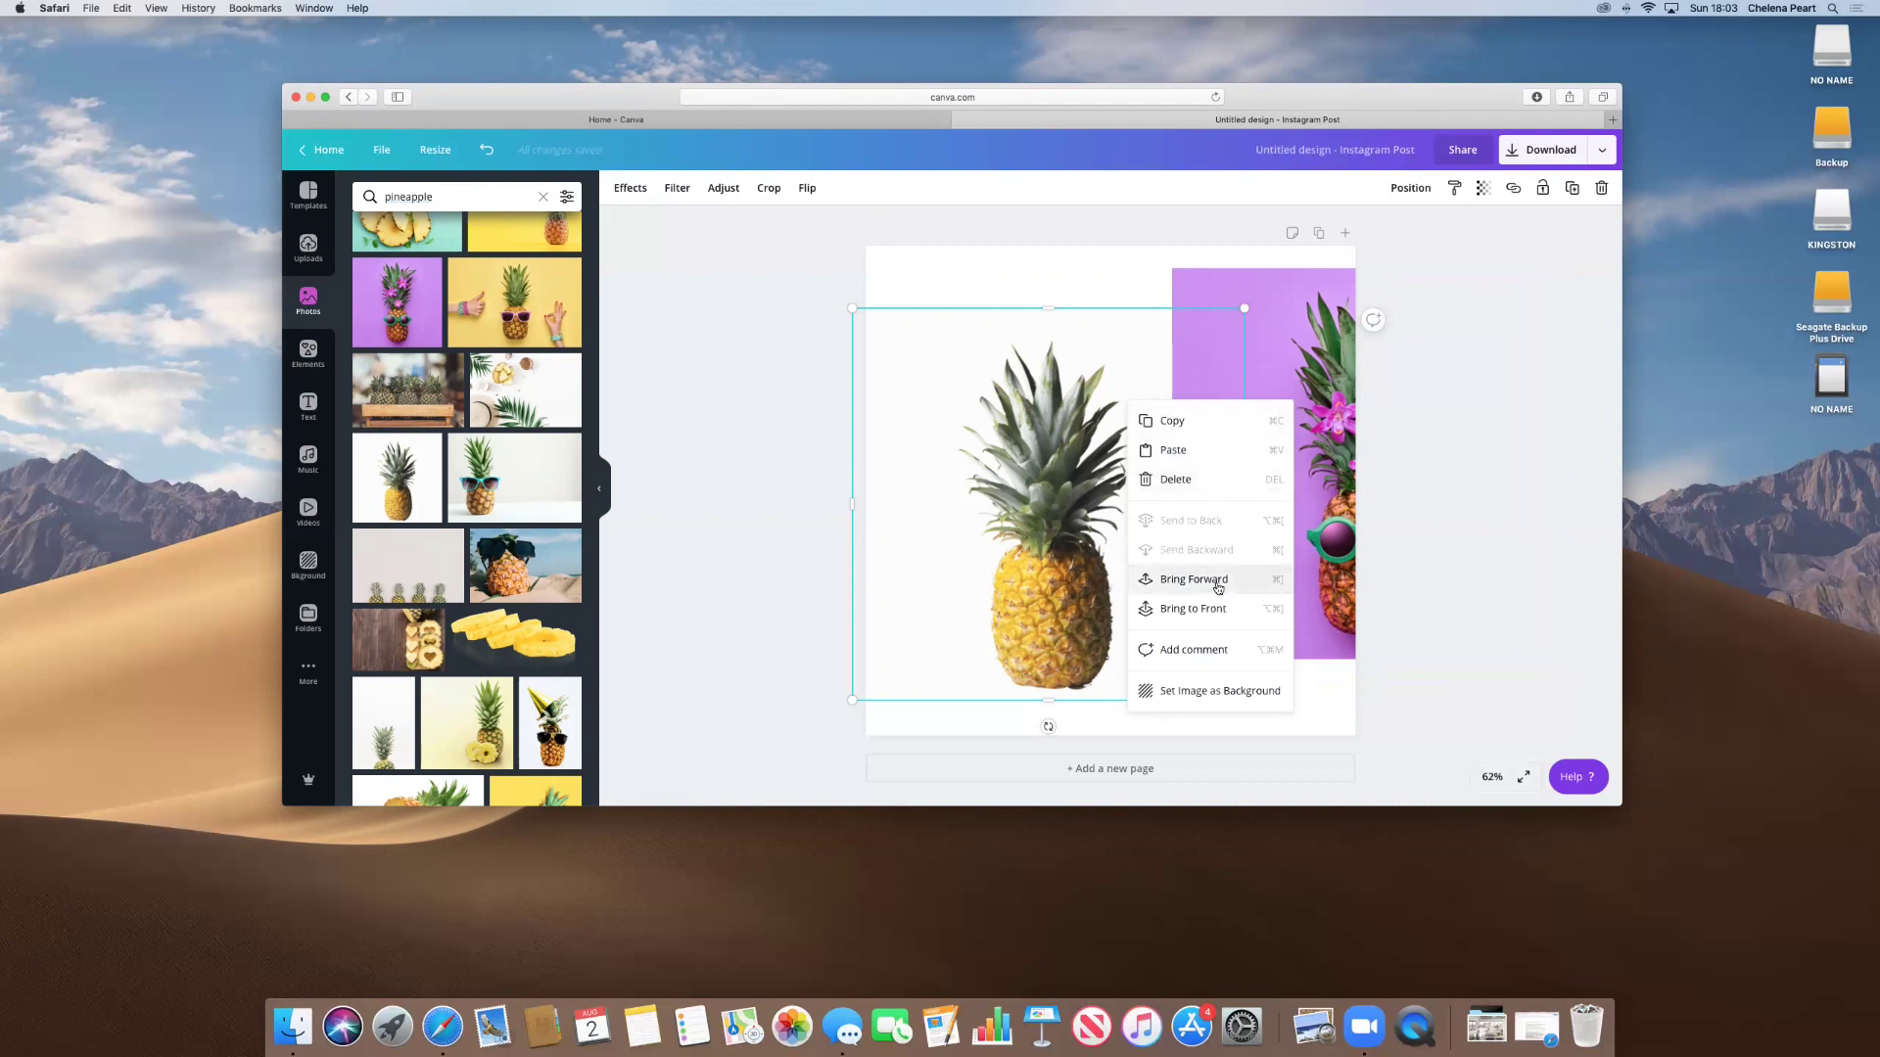
pyautogui.click(1161, 582)
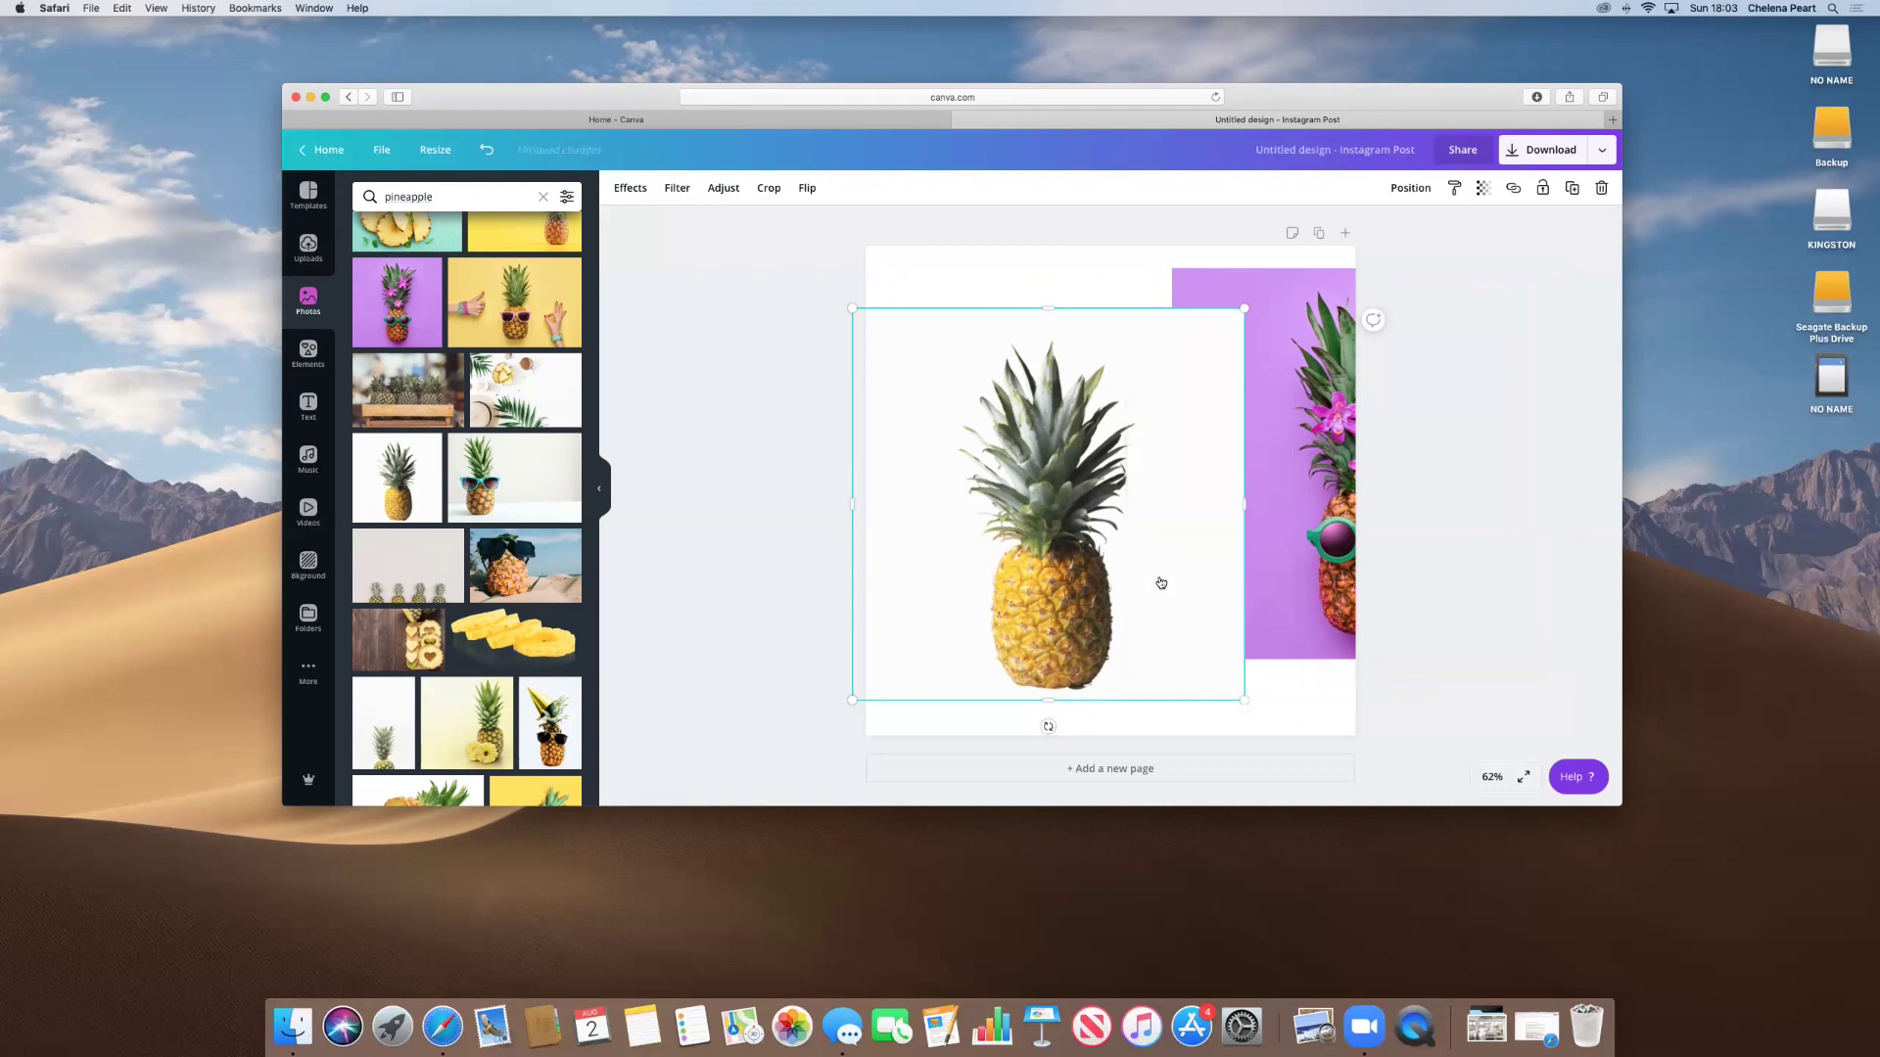
pyautogui.moveTo(1144, 434); pyautogui.dragTo(1178, 429)
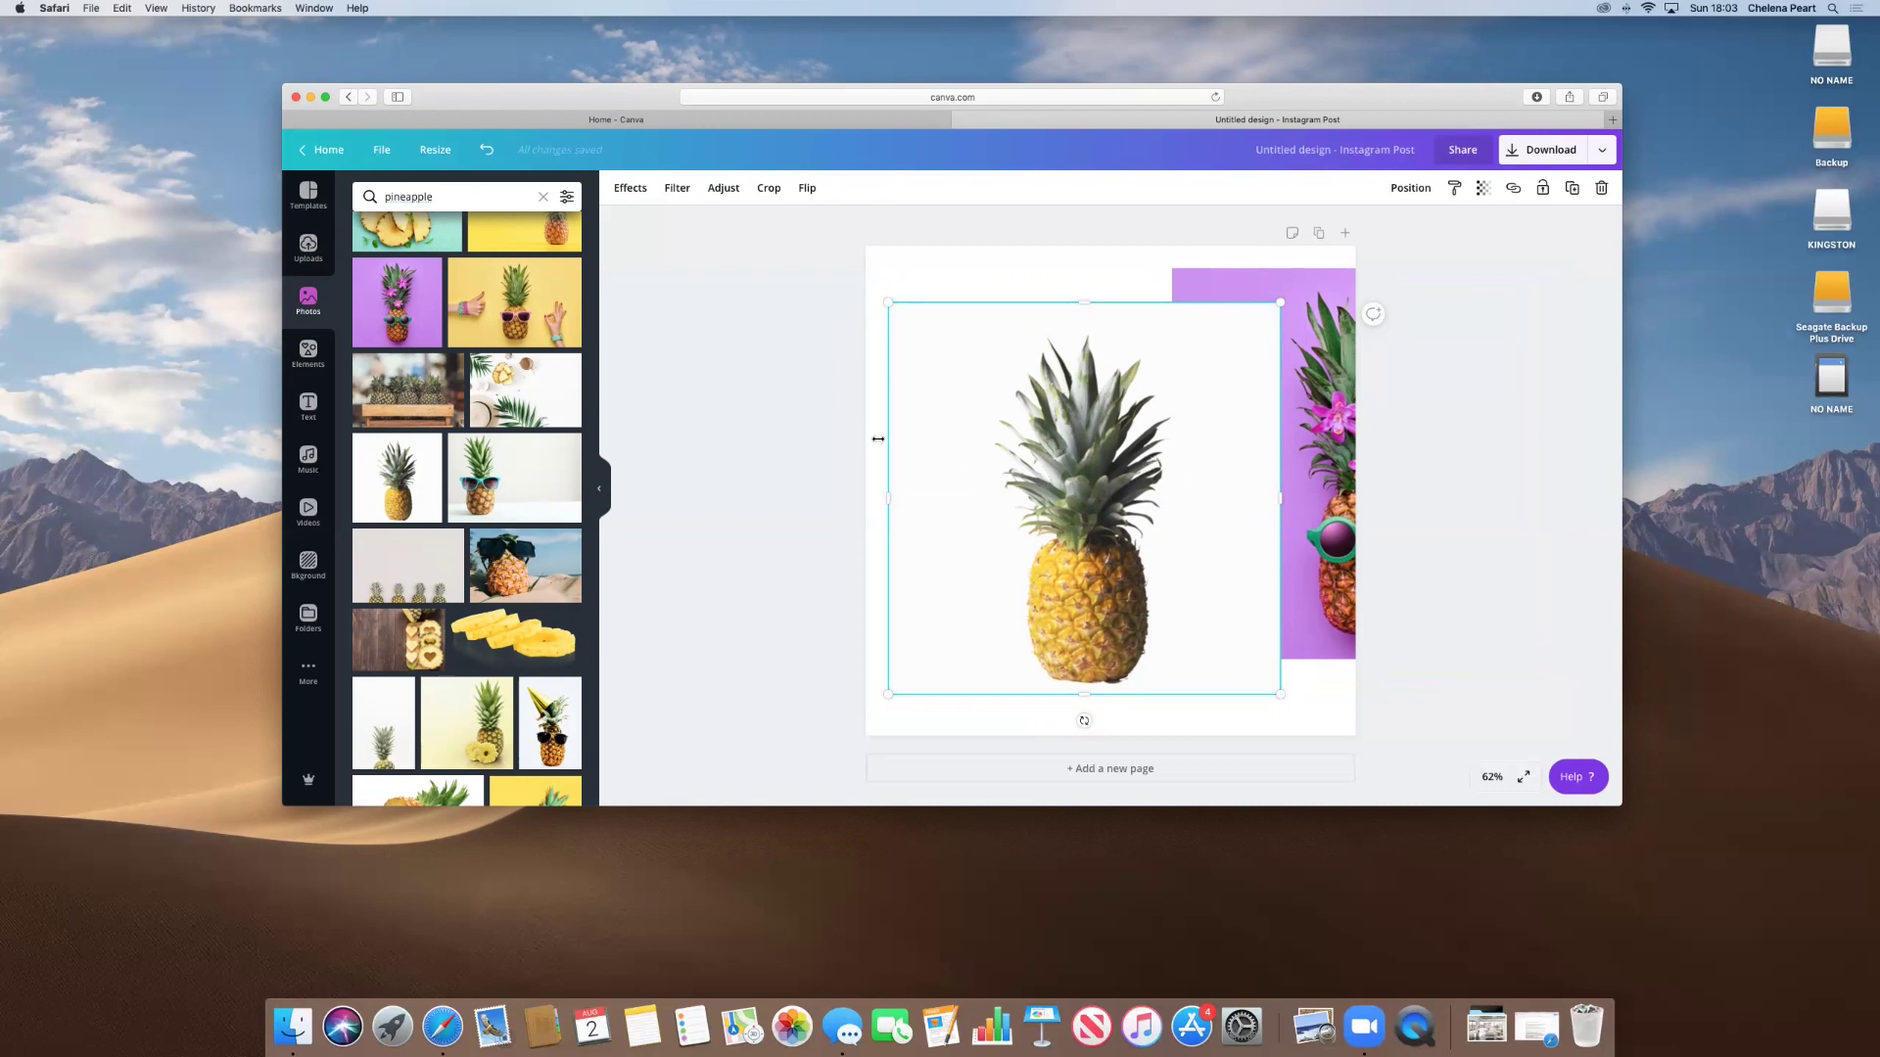
# Remove the upright pineapple photo's background with the Background Remover effect and shift the cut-out slightly up and left.
pyautogui.click(630, 188)
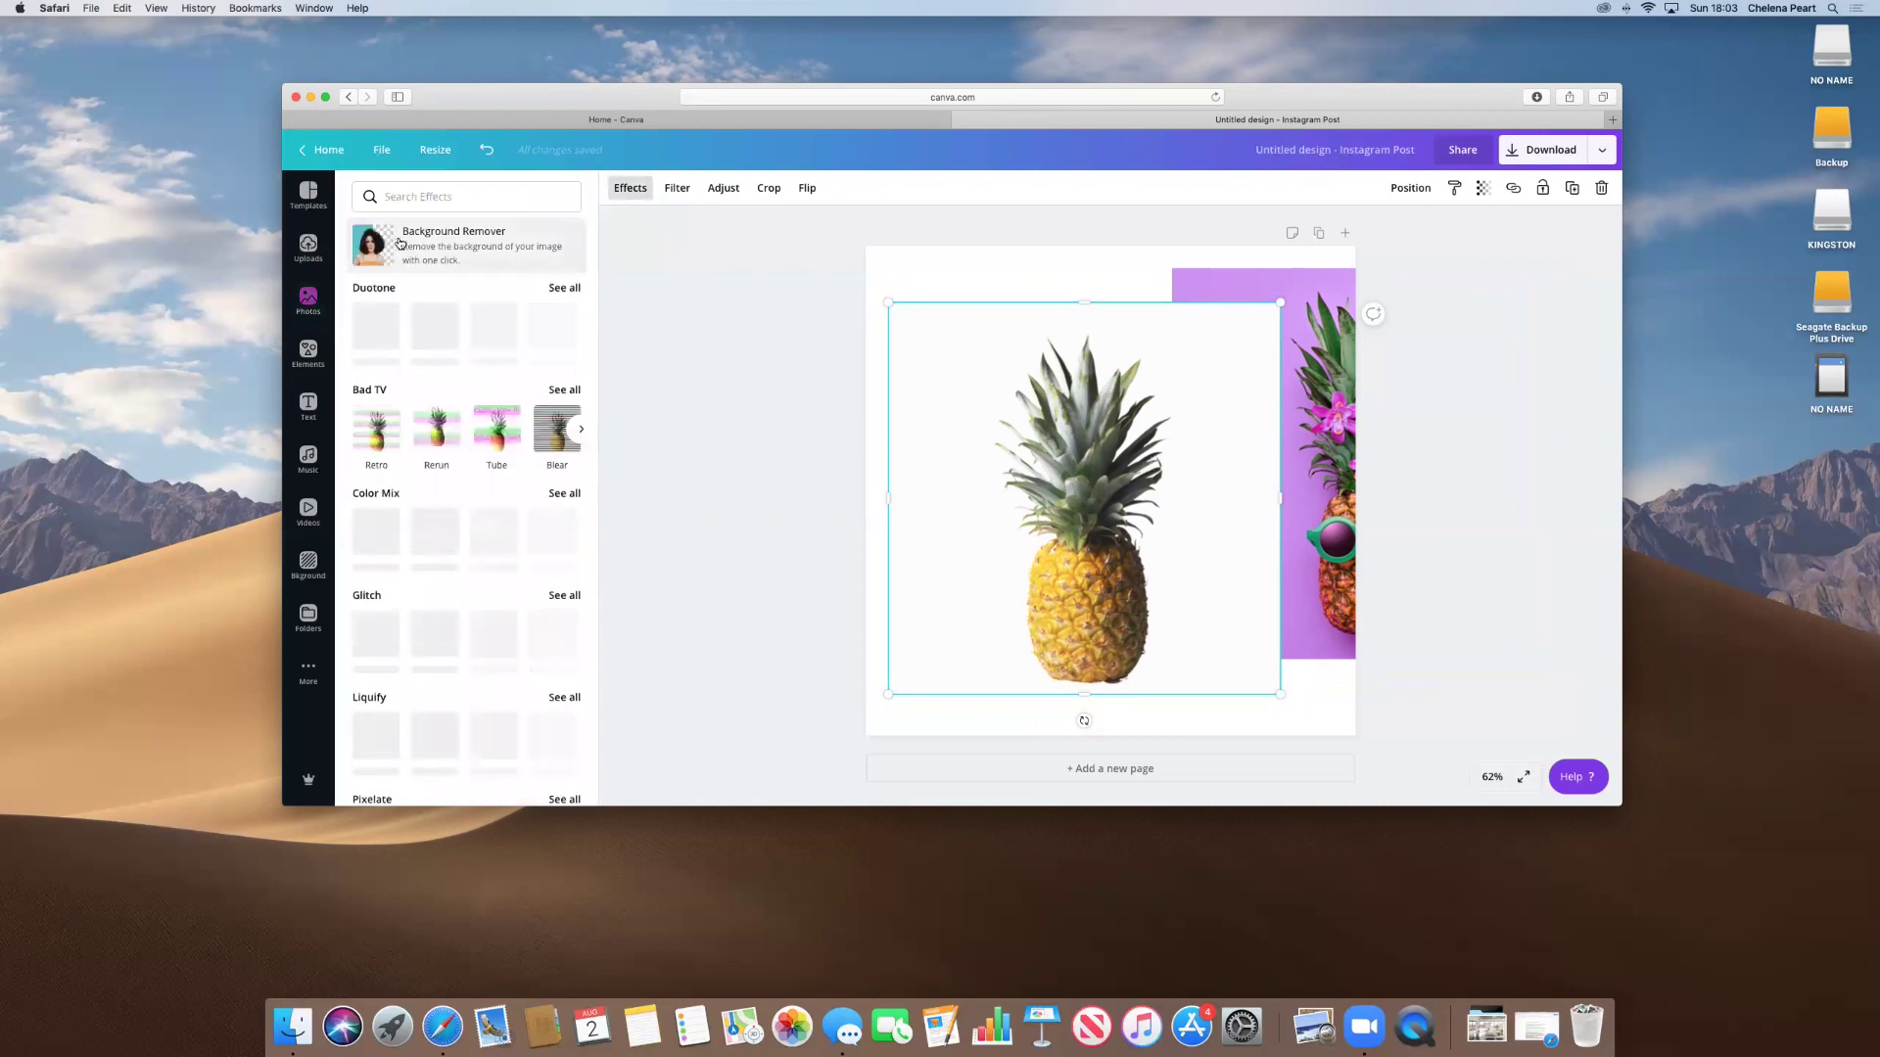
pyautogui.click(400, 251)
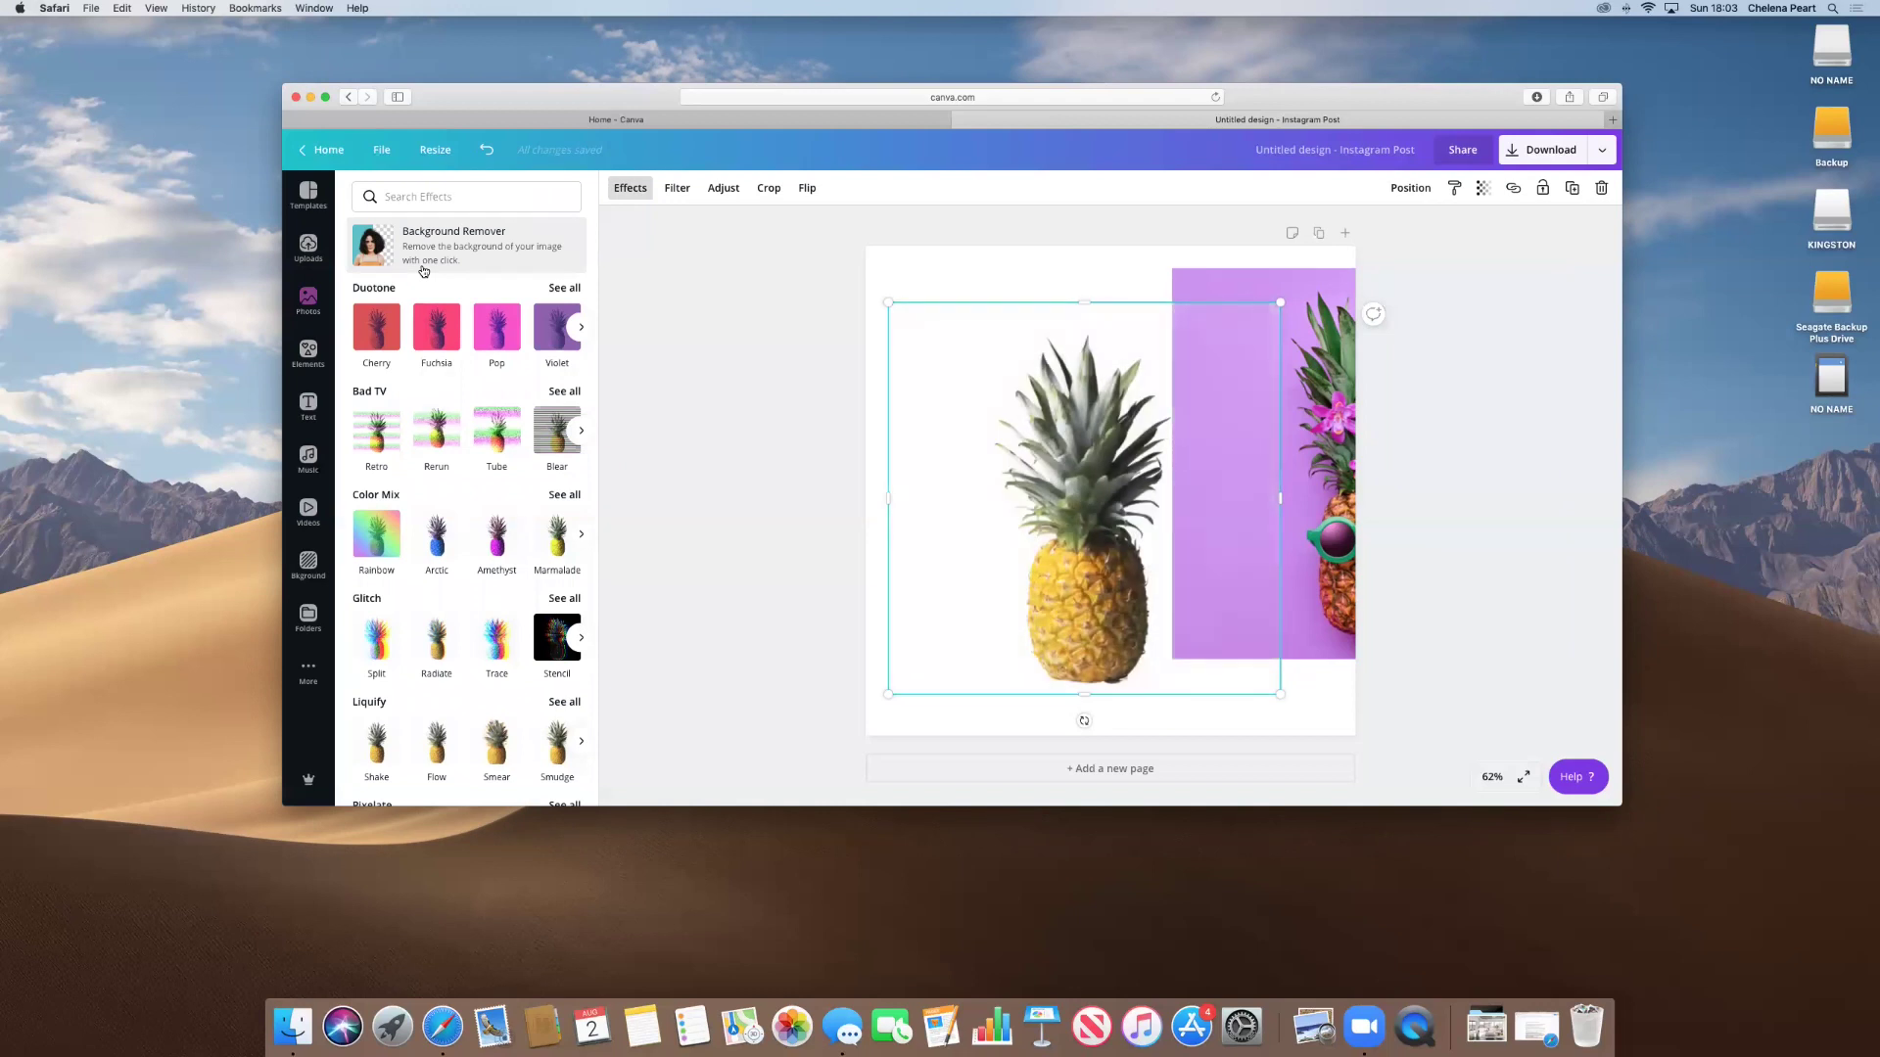
pyautogui.moveTo(1047, 523)
pyautogui.mouseDown()
pyautogui.moveTo(1247, 462)
pyautogui.moveTo(1207, 476)
pyautogui.moveTo(1199, 450)
pyautogui.moveTo(1199, 490)
pyautogui.moveTo(1054, 510)
pyautogui.mouseUp()
pyautogui.moveTo(1054, 509); pyautogui.dragTo(1023, 508)
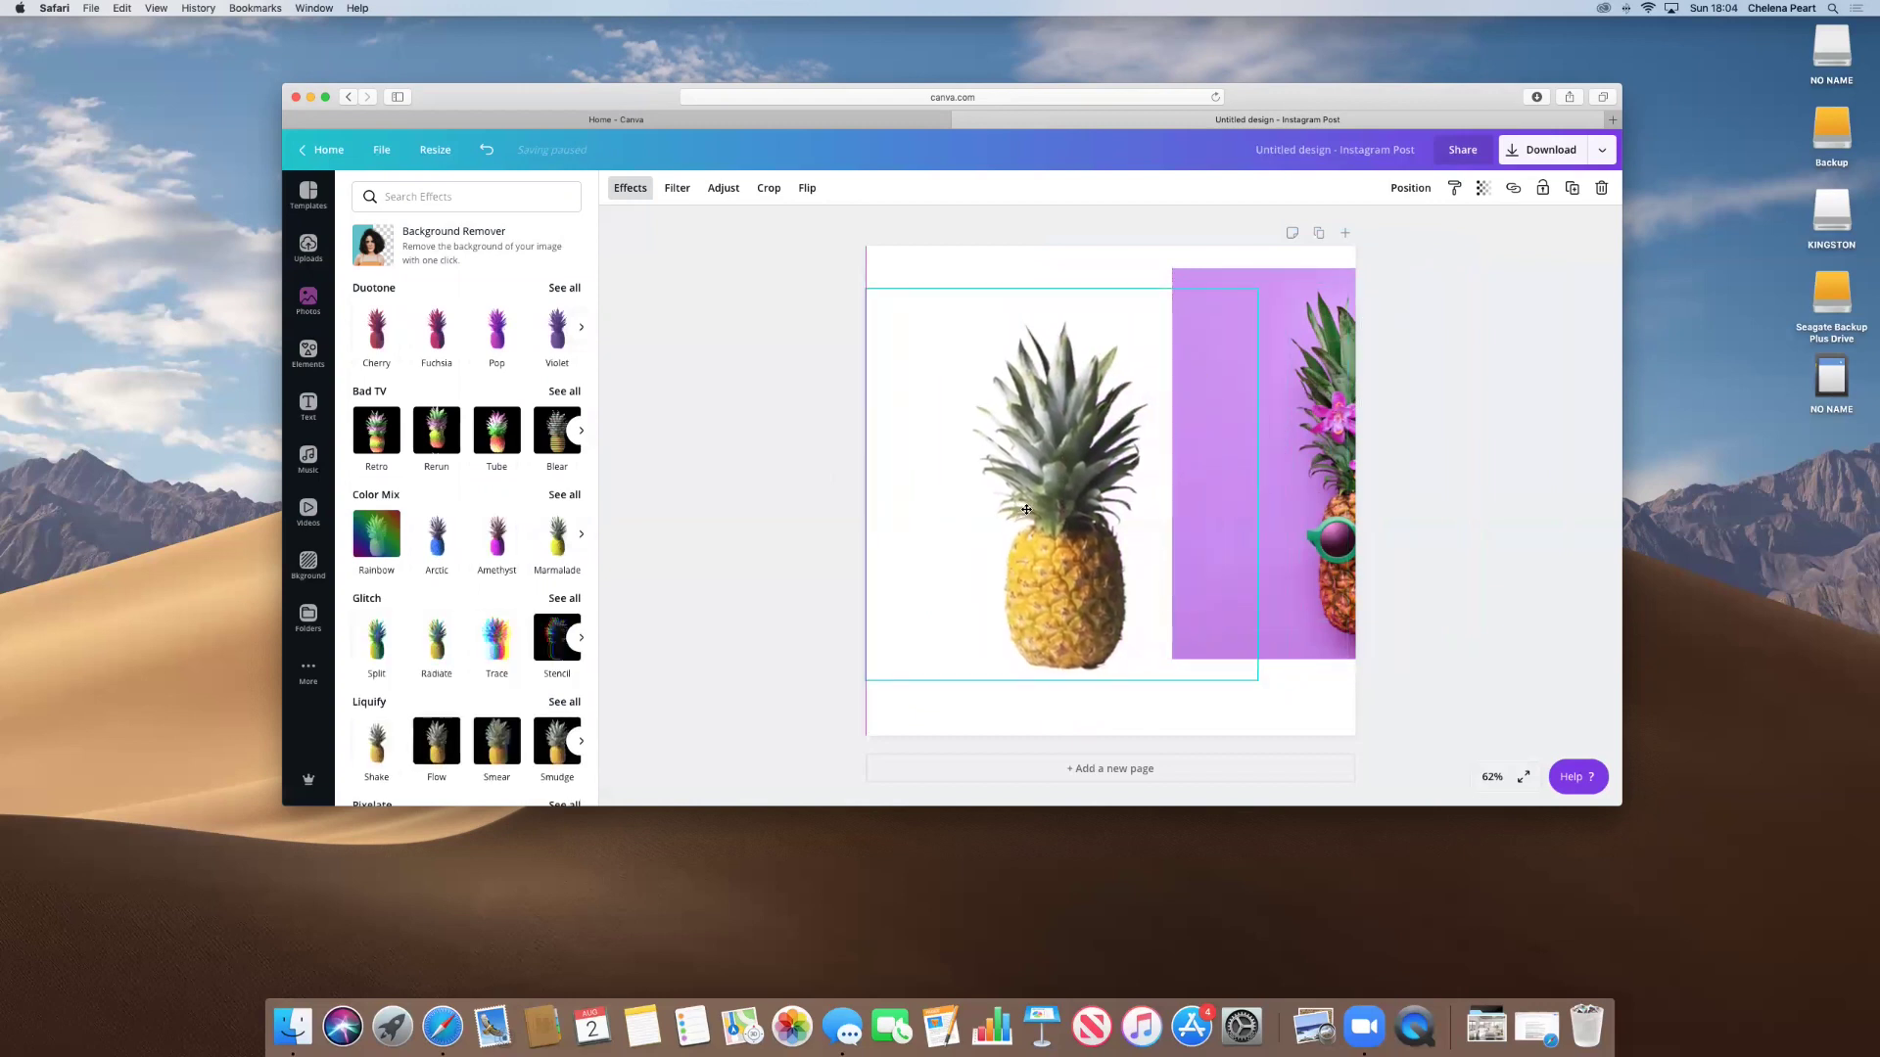
# Delete the purple-background pineapple photo from the page.
pyautogui.click(1075, 280)
pyautogui.click(1284, 288)
pyautogui.press('BackSpace')
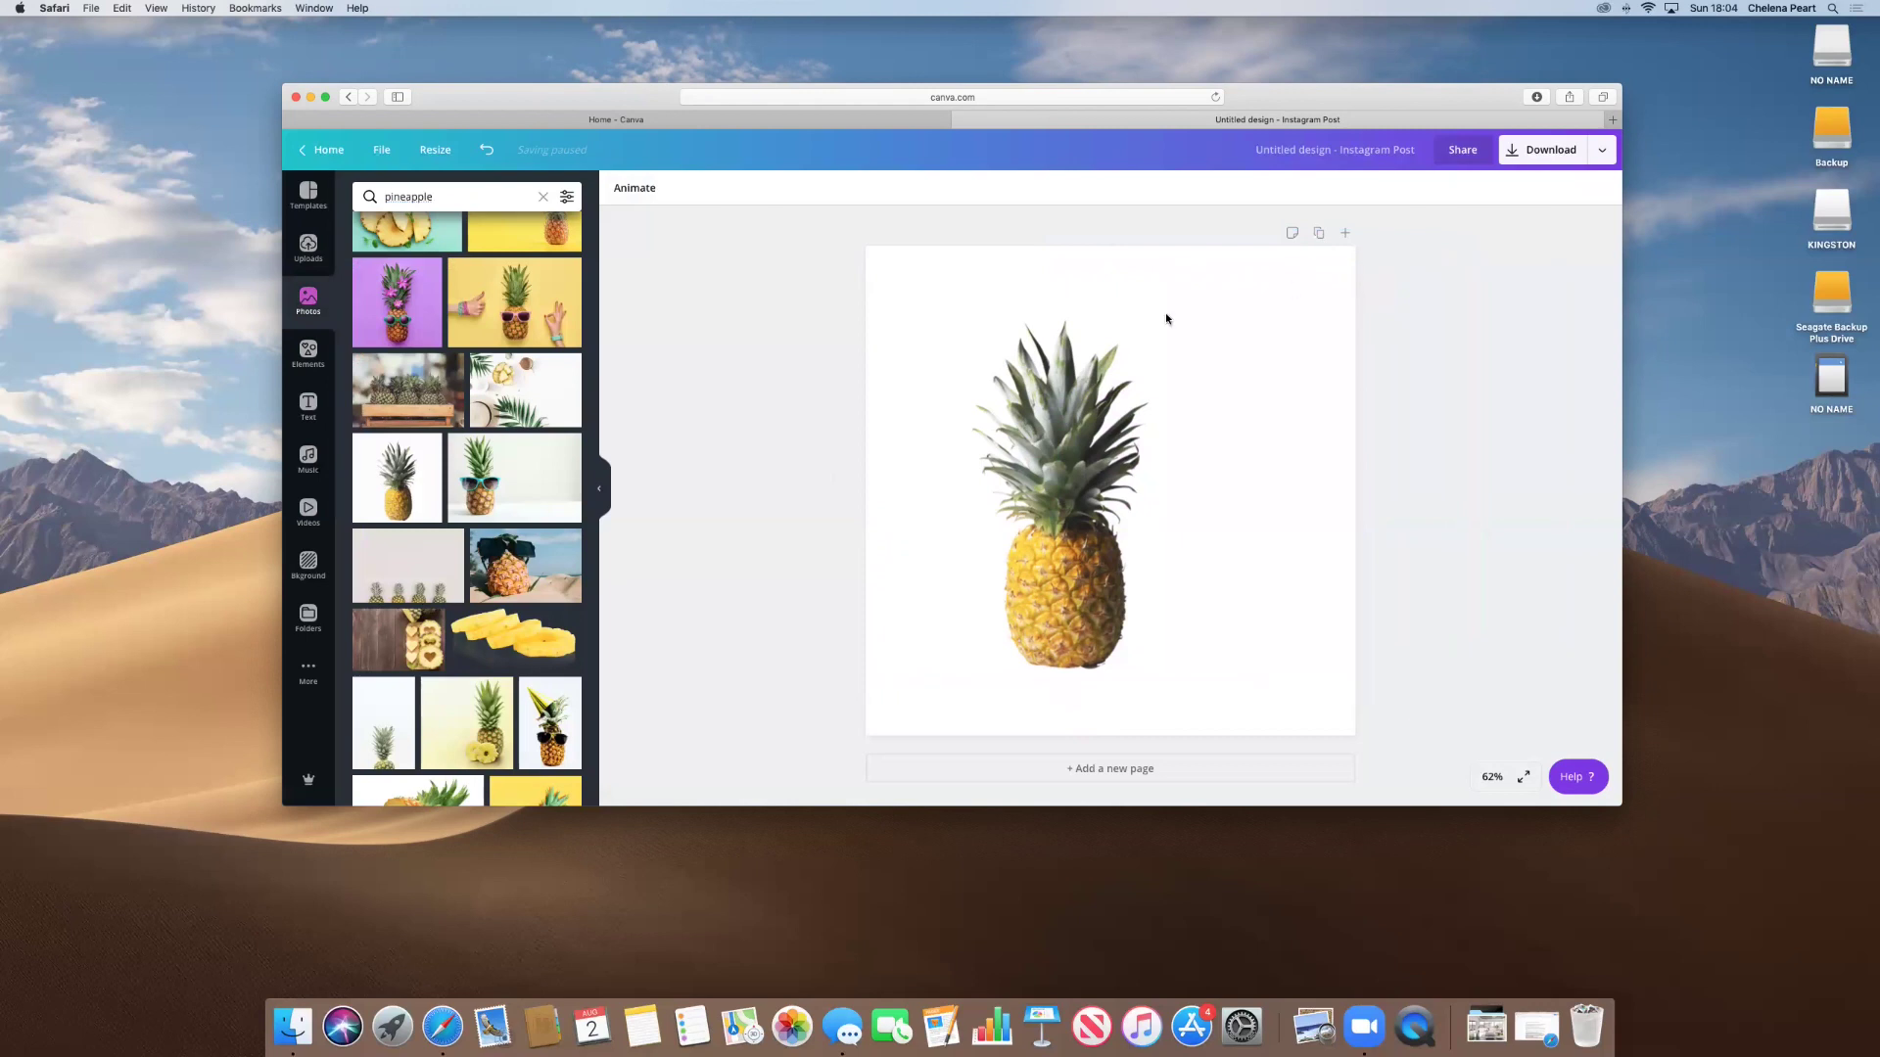
# Move the cut-out pineapple into the left half of the page.
pyautogui.click(1086, 545)
pyautogui.moveTo(1075, 546); pyautogui.dragTo(1050, 502)
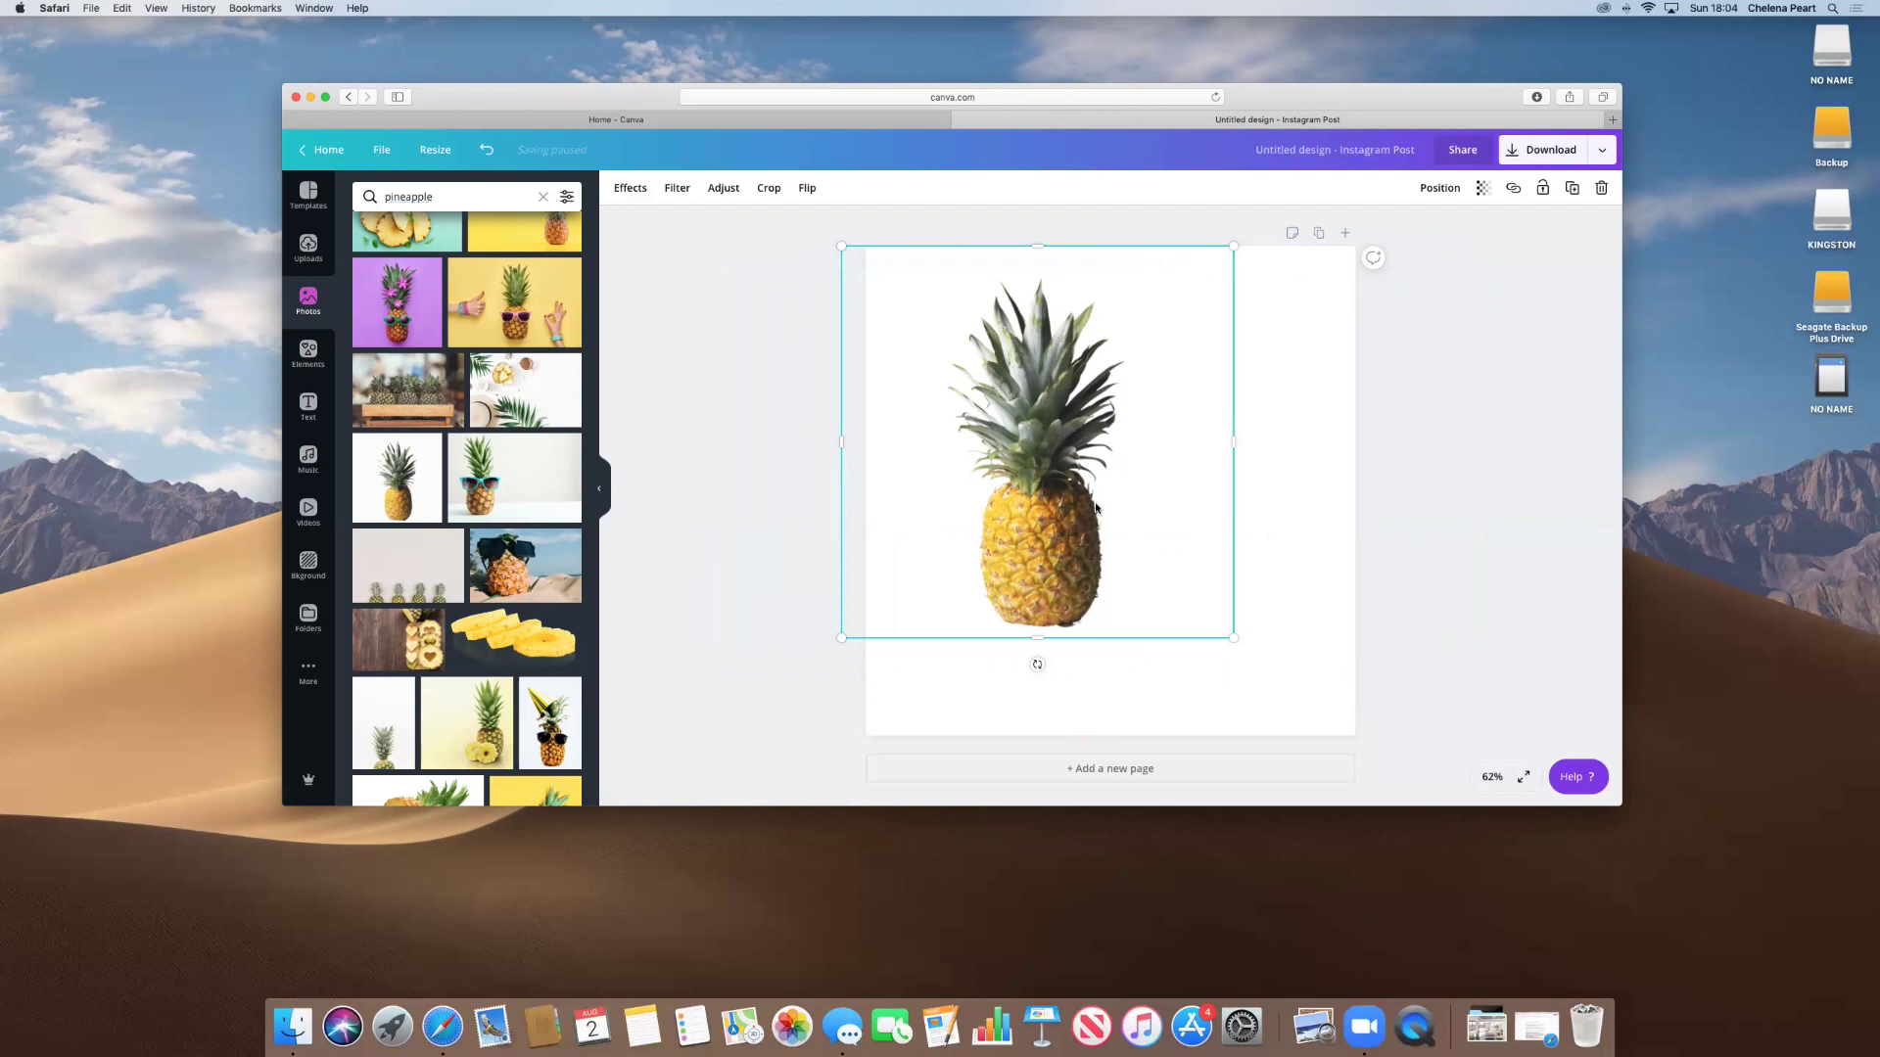
pyautogui.click(1304, 529)
pyautogui.click(1058, 480)
pyautogui.rightClick(1078, 431)
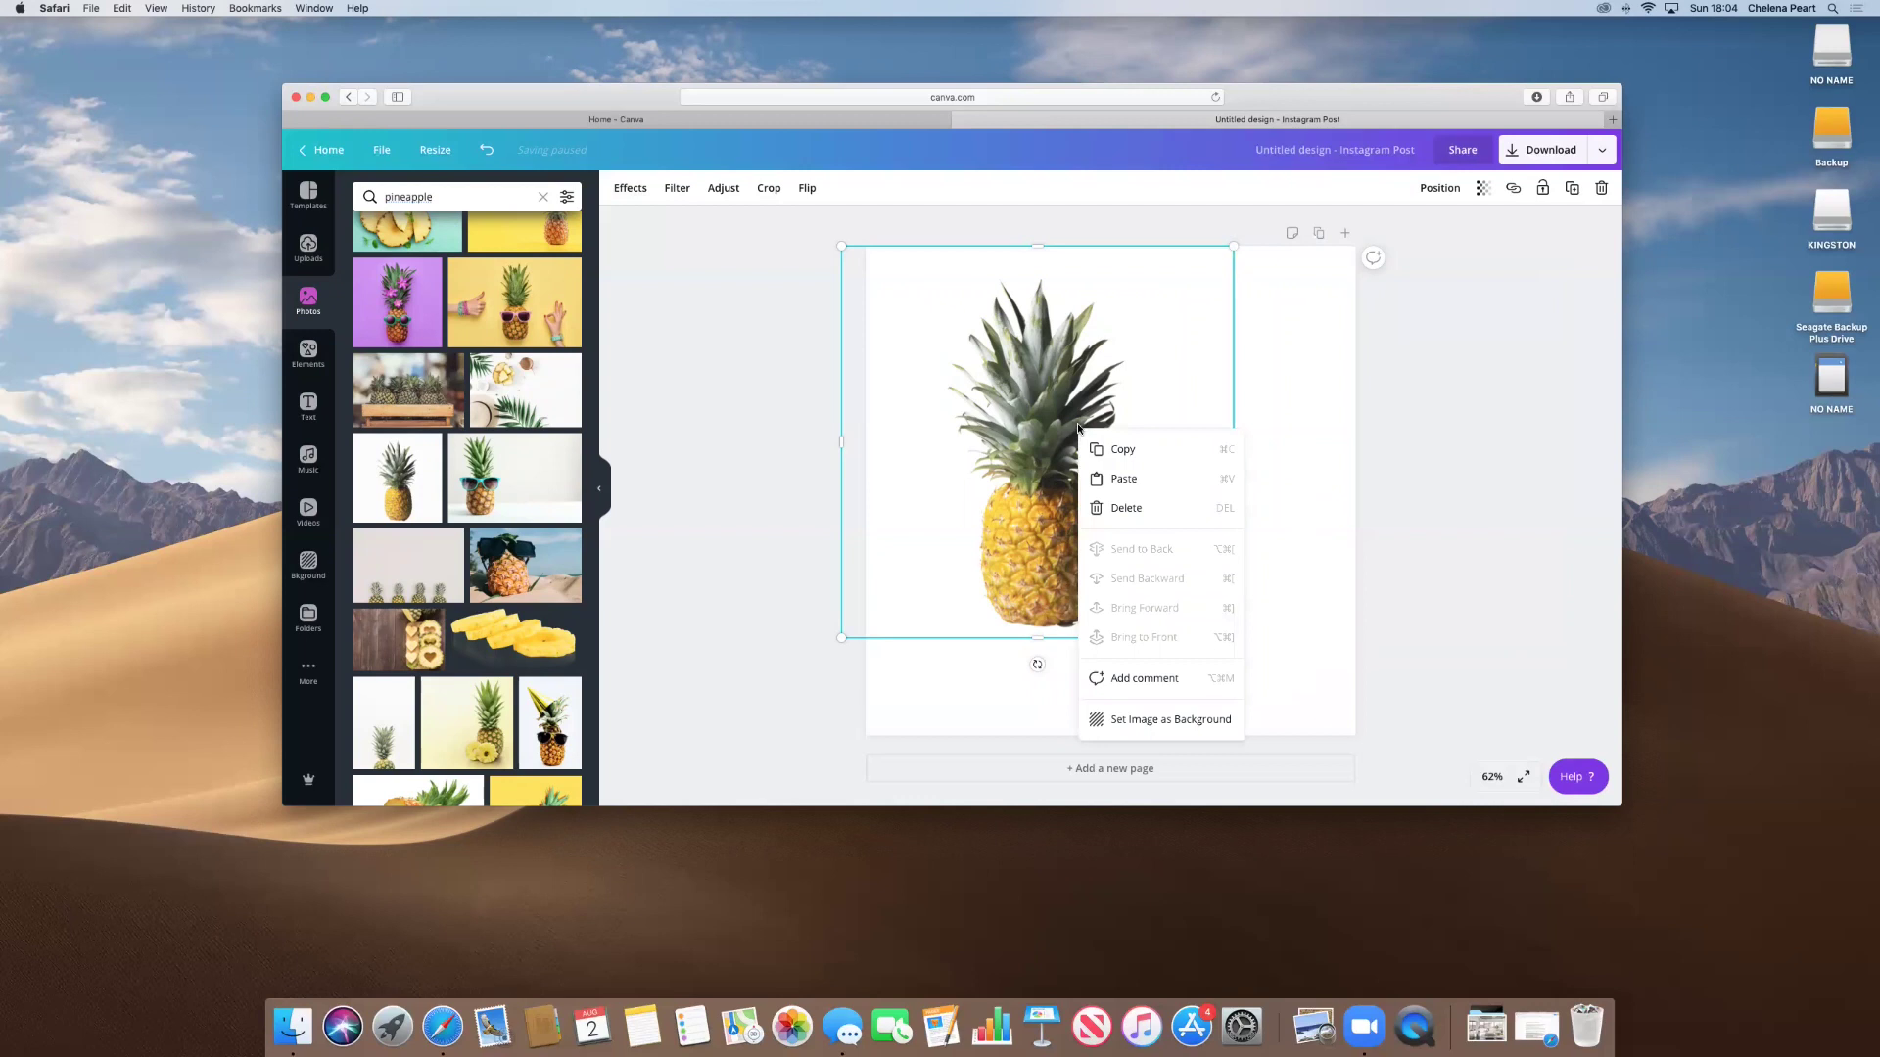
pyautogui.moveTo(1099, 447); pyautogui.dragTo(1060, 520)
# Copy the cut-out pineapple, paste it onto the page, and place the copy level with the original on its right.
pyautogui.rightClick(1115, 474)
pyautogui.click(1142, 497)
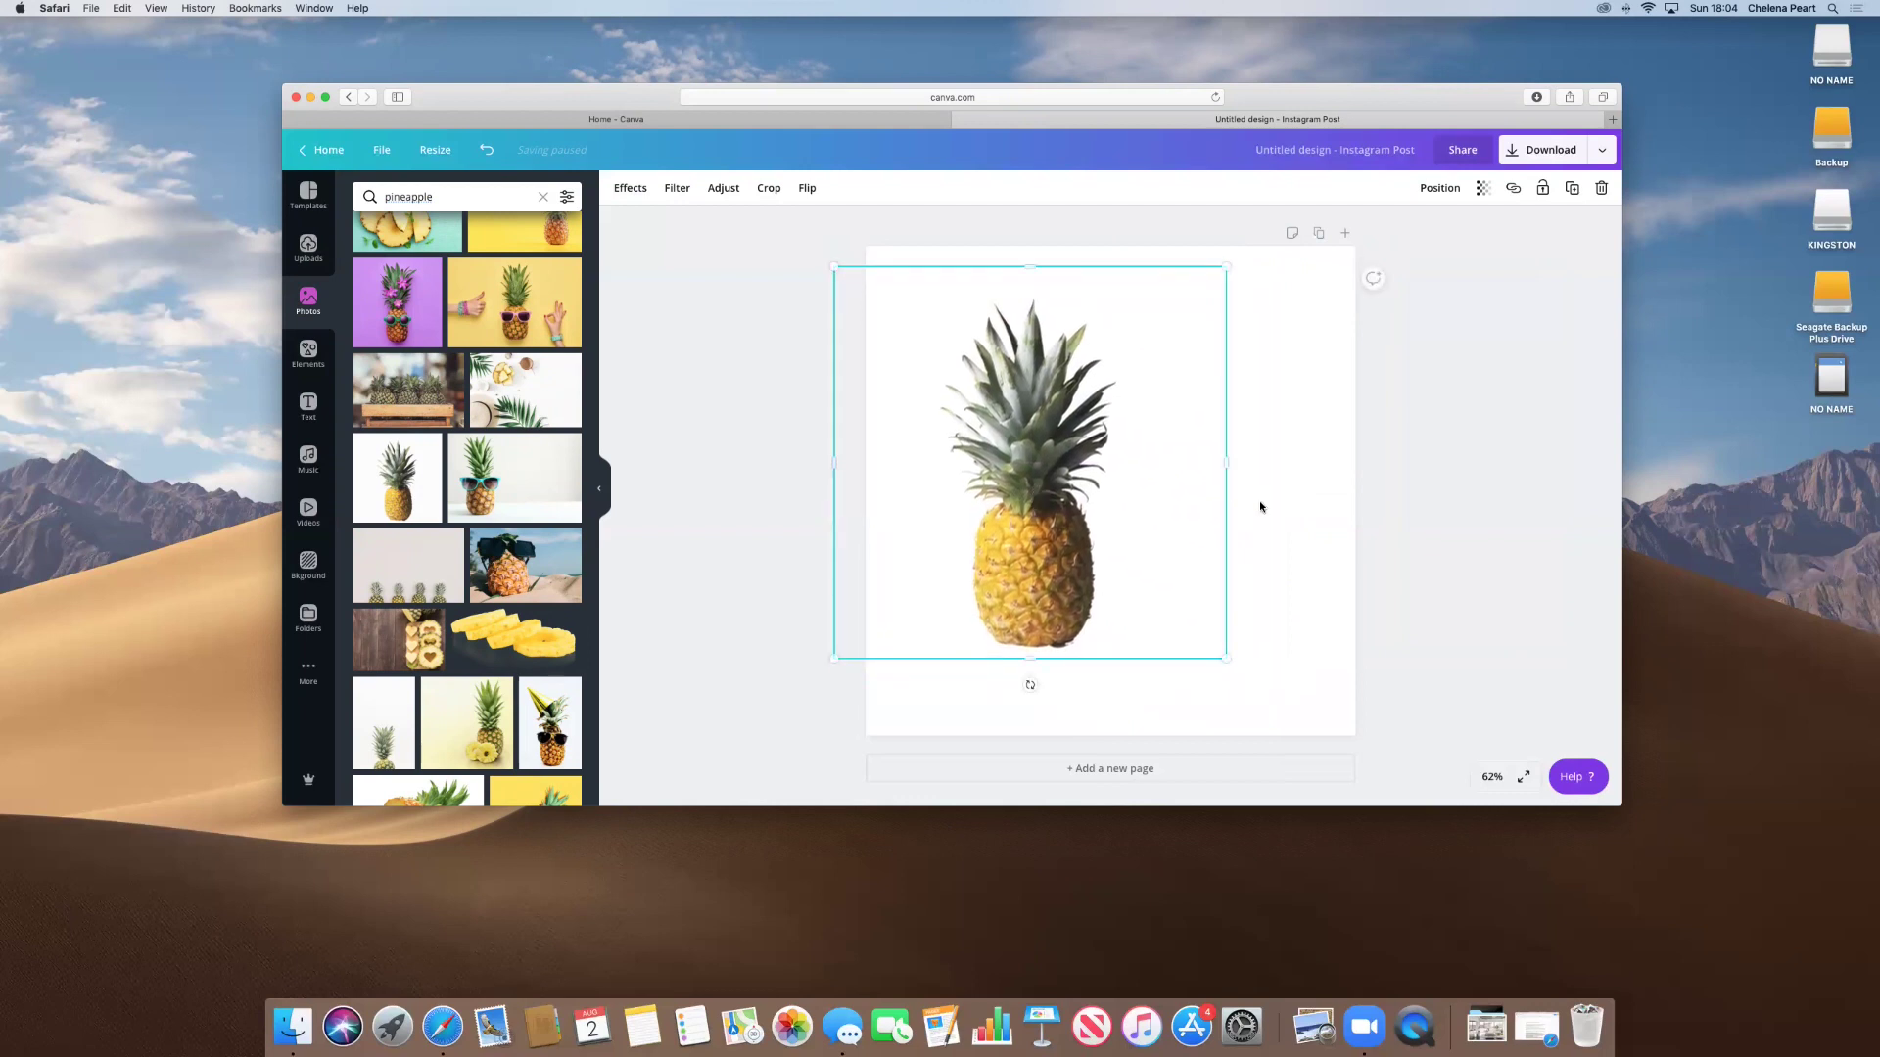
pyautogui.rightClick(1063, 492)
pyautogui.click(1093, 511)
pyautogui.rightClick(1261, 489)
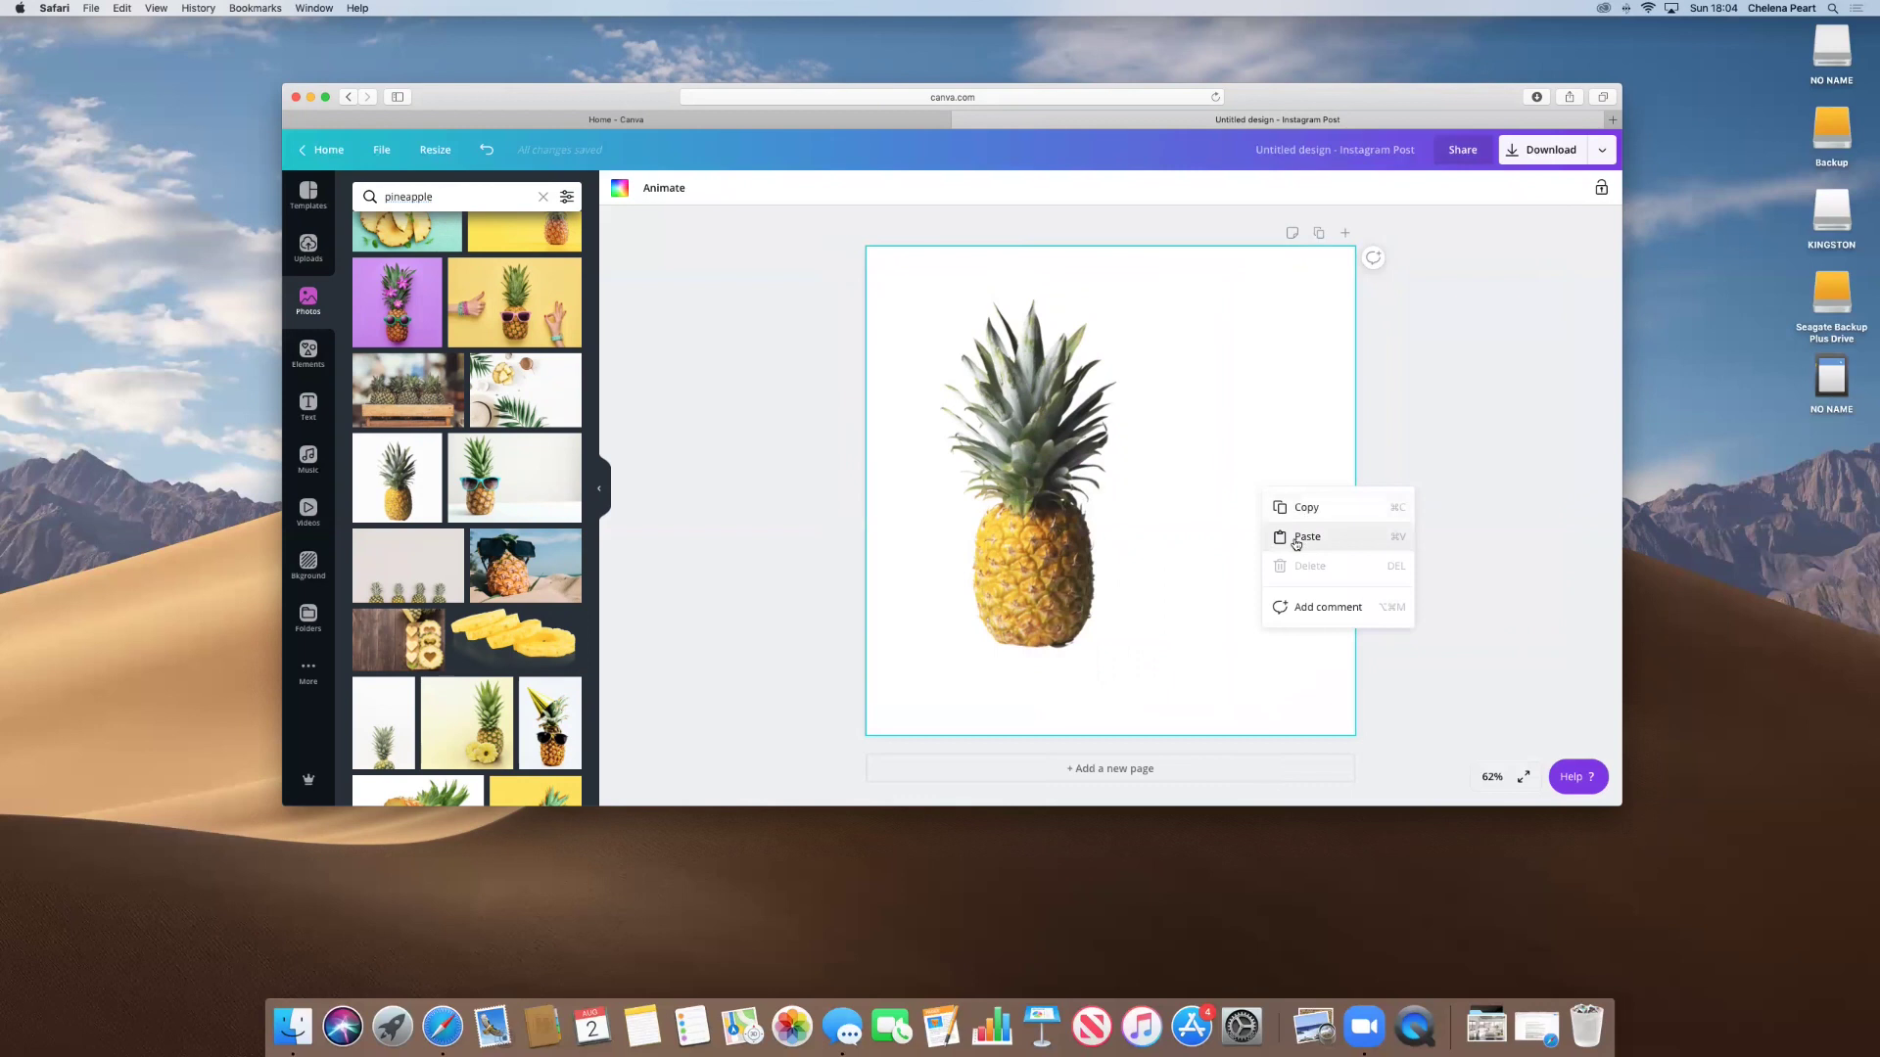
pyautogui.click(1291, 537)
pyautogui.moveTo(1084, 527); pyautogui.dragTo(1211, 519)
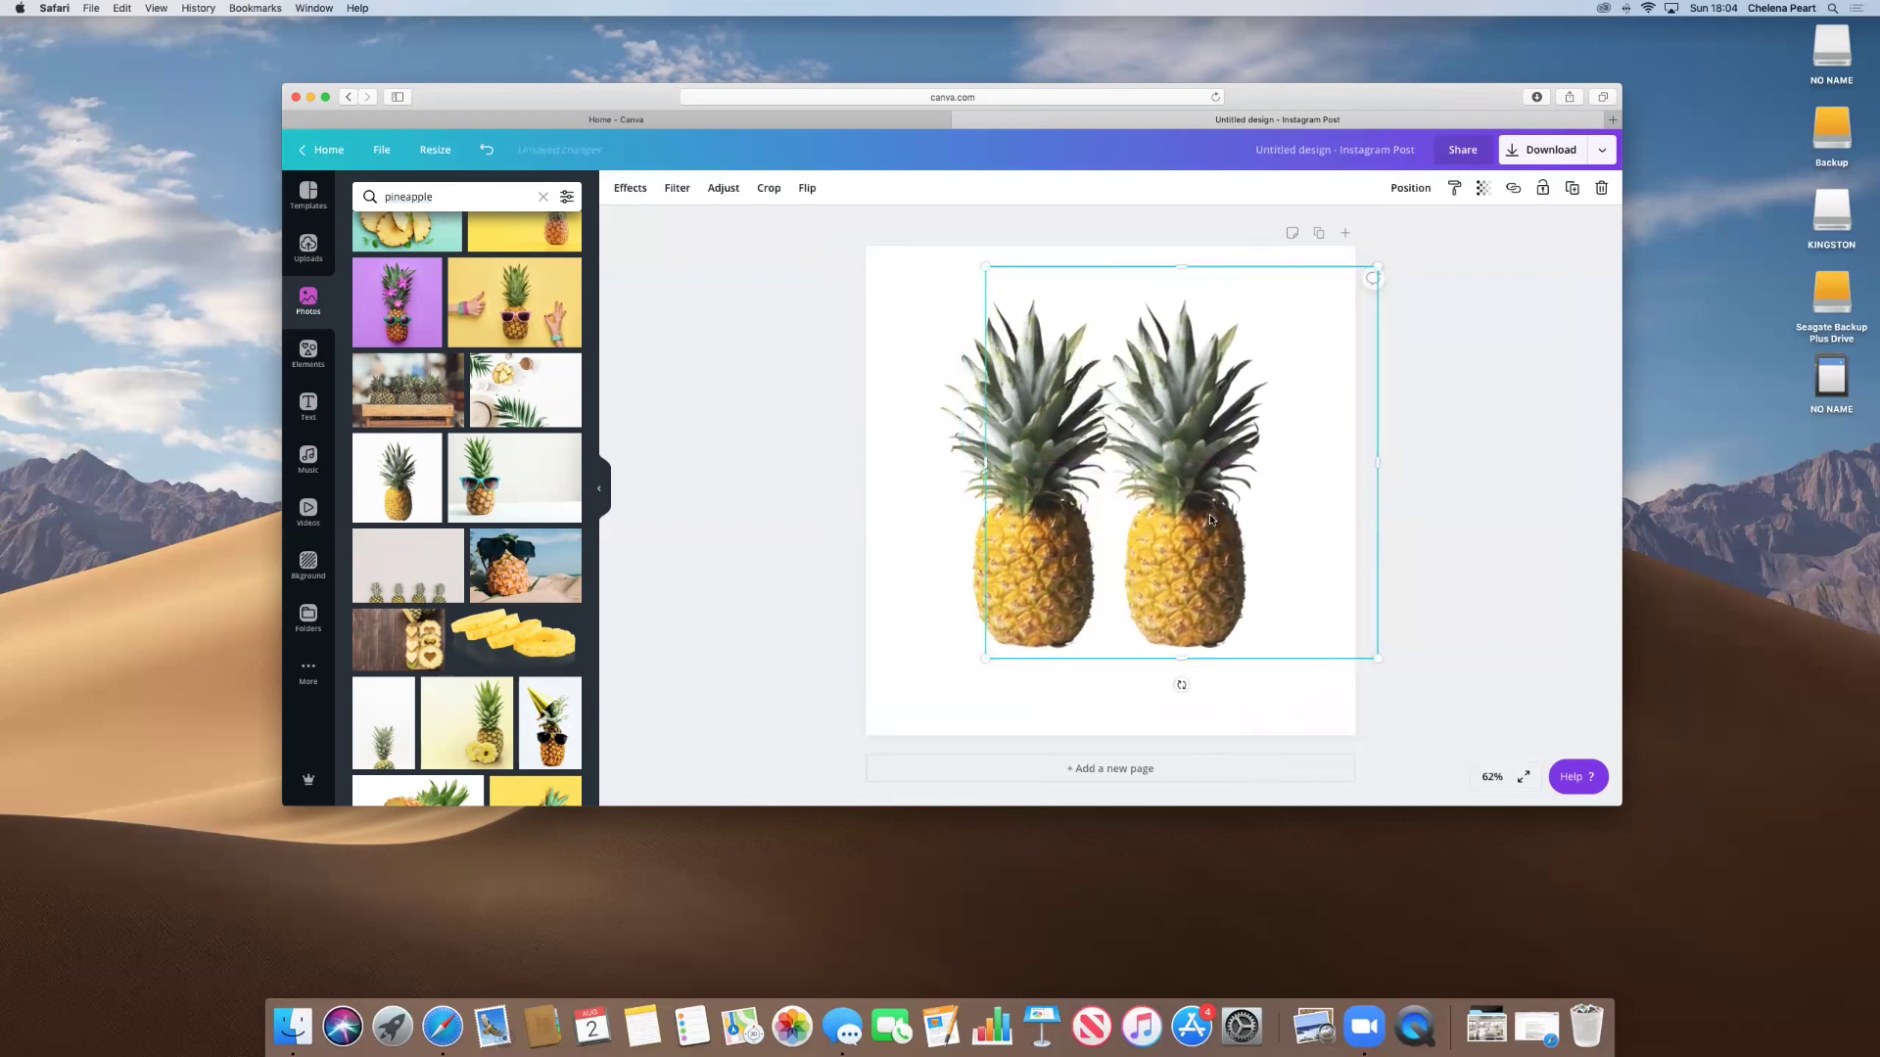
# Spread the two pineapples apart, with the original at the page's left edge and the copy partly past the right edge.
pyautogui.click(1230, 686)
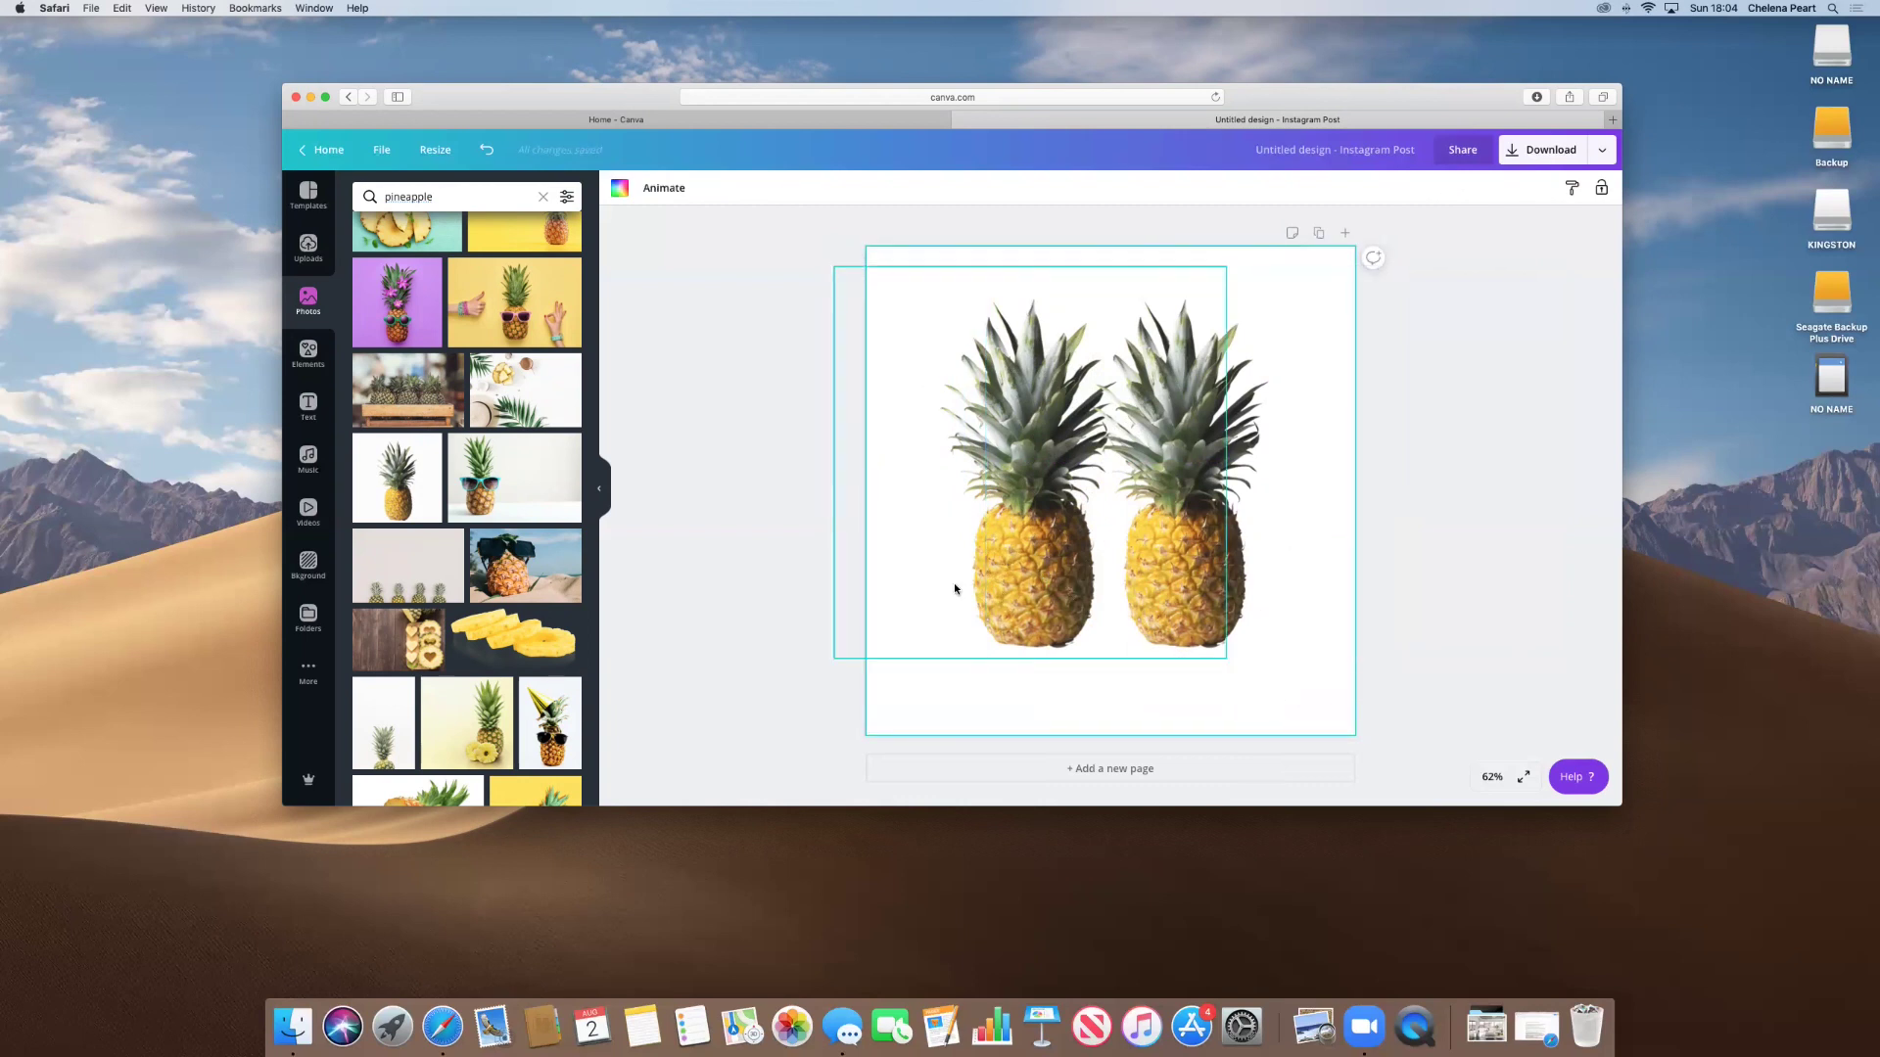
pyautogui.moveTo(995, 580); pyautogui.dragTo(1214, 587)
pyautogui.moveTo(1059, 578); pyautogui.dragTo(966, 577)
pyautogui.click(1200, 529)
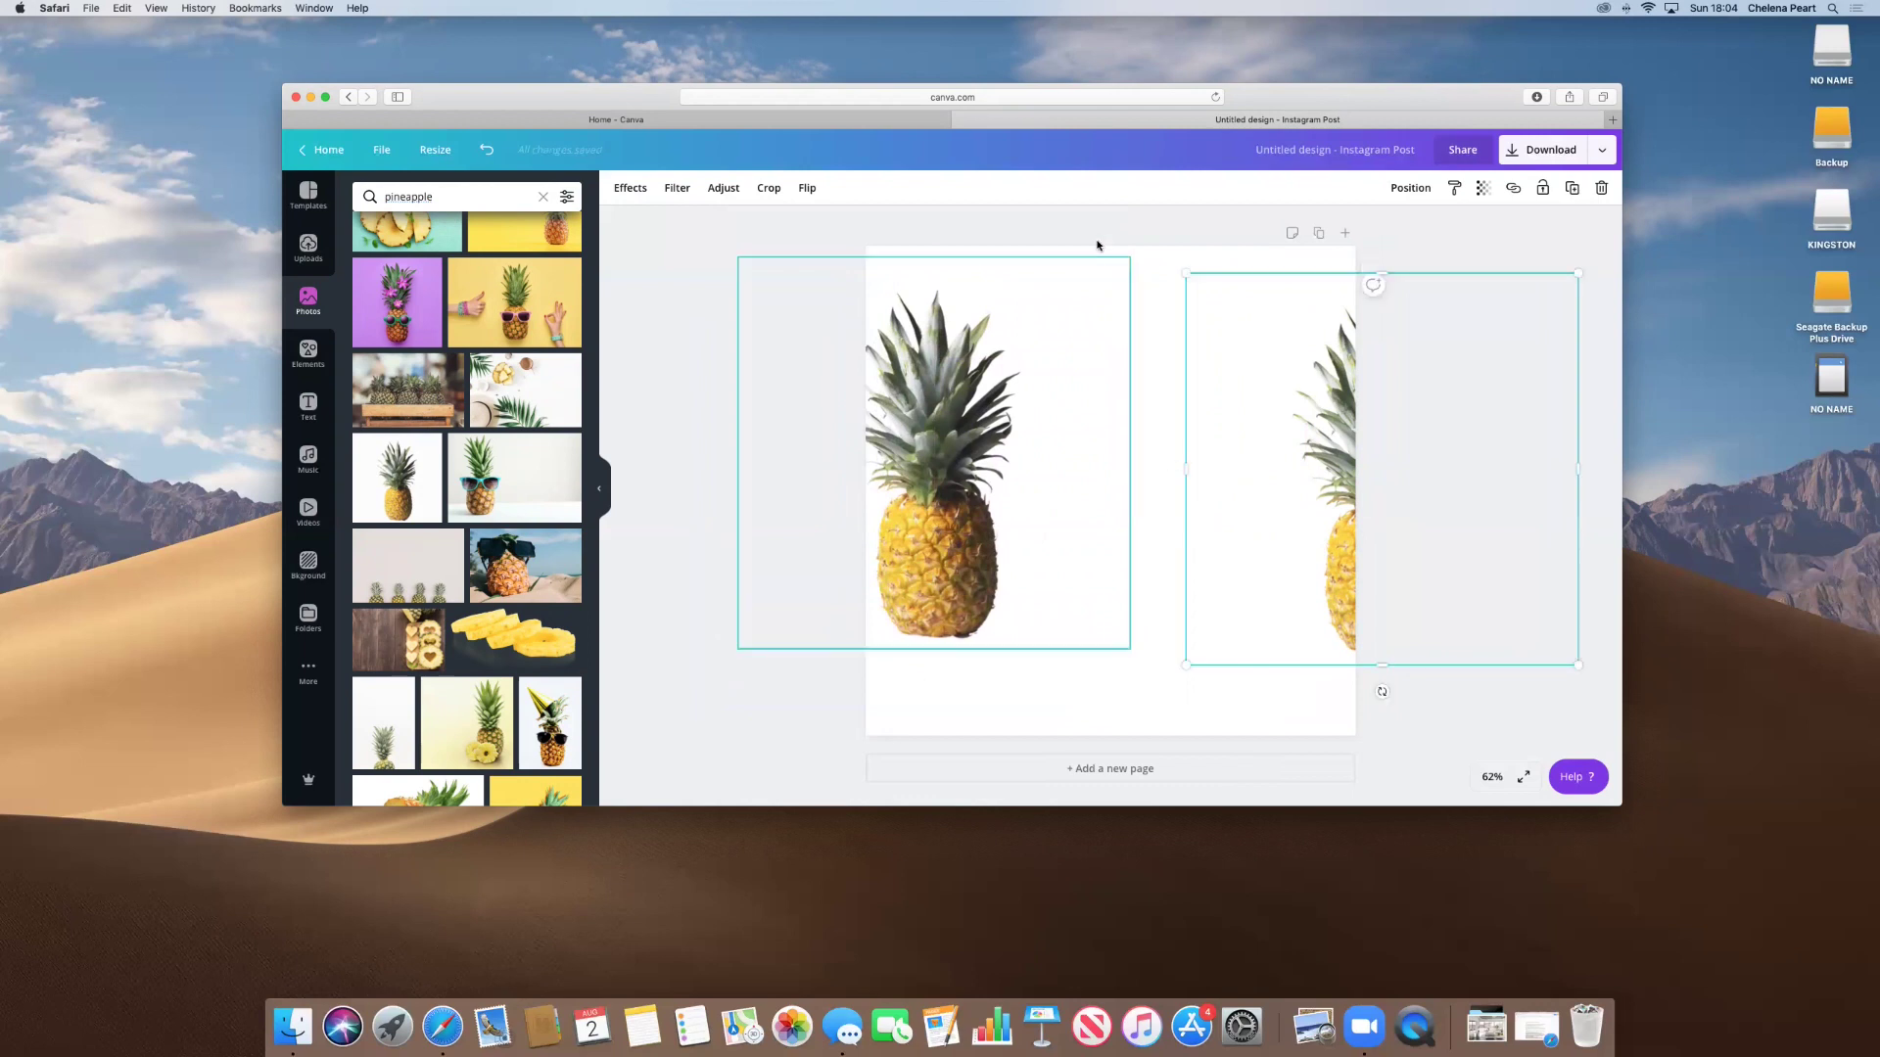
# Enlarge the pineapple at the page's left edge and move the smaller copy fully onto the right half.
pyautogui.click(1106, 288)
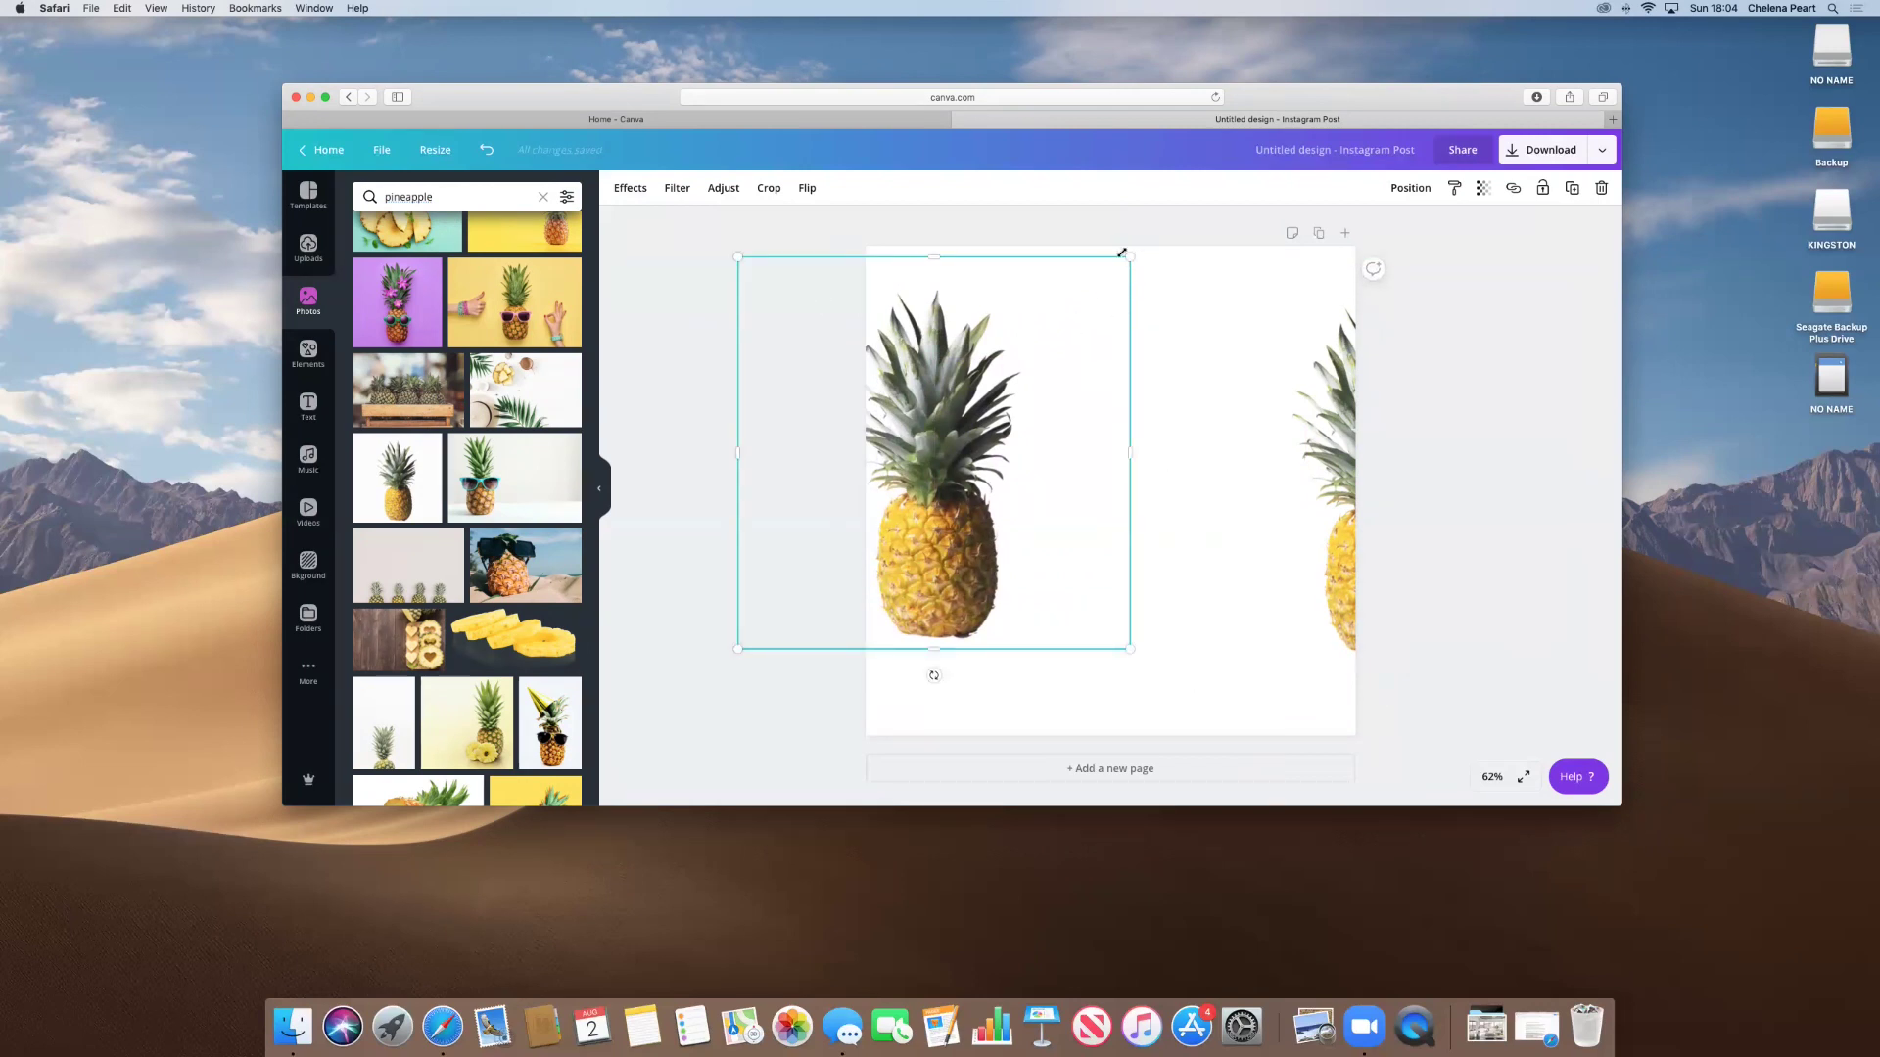
pyautogui.moveTo(1129, 257); pyautogui.dragTo(1265, 248)
pyautogui.moveTo(977, 444); pyautogui.dragTo(953, 476)
pyautogui.moveTo(1338, 578); pyautogui.dragTo(1213, 526)
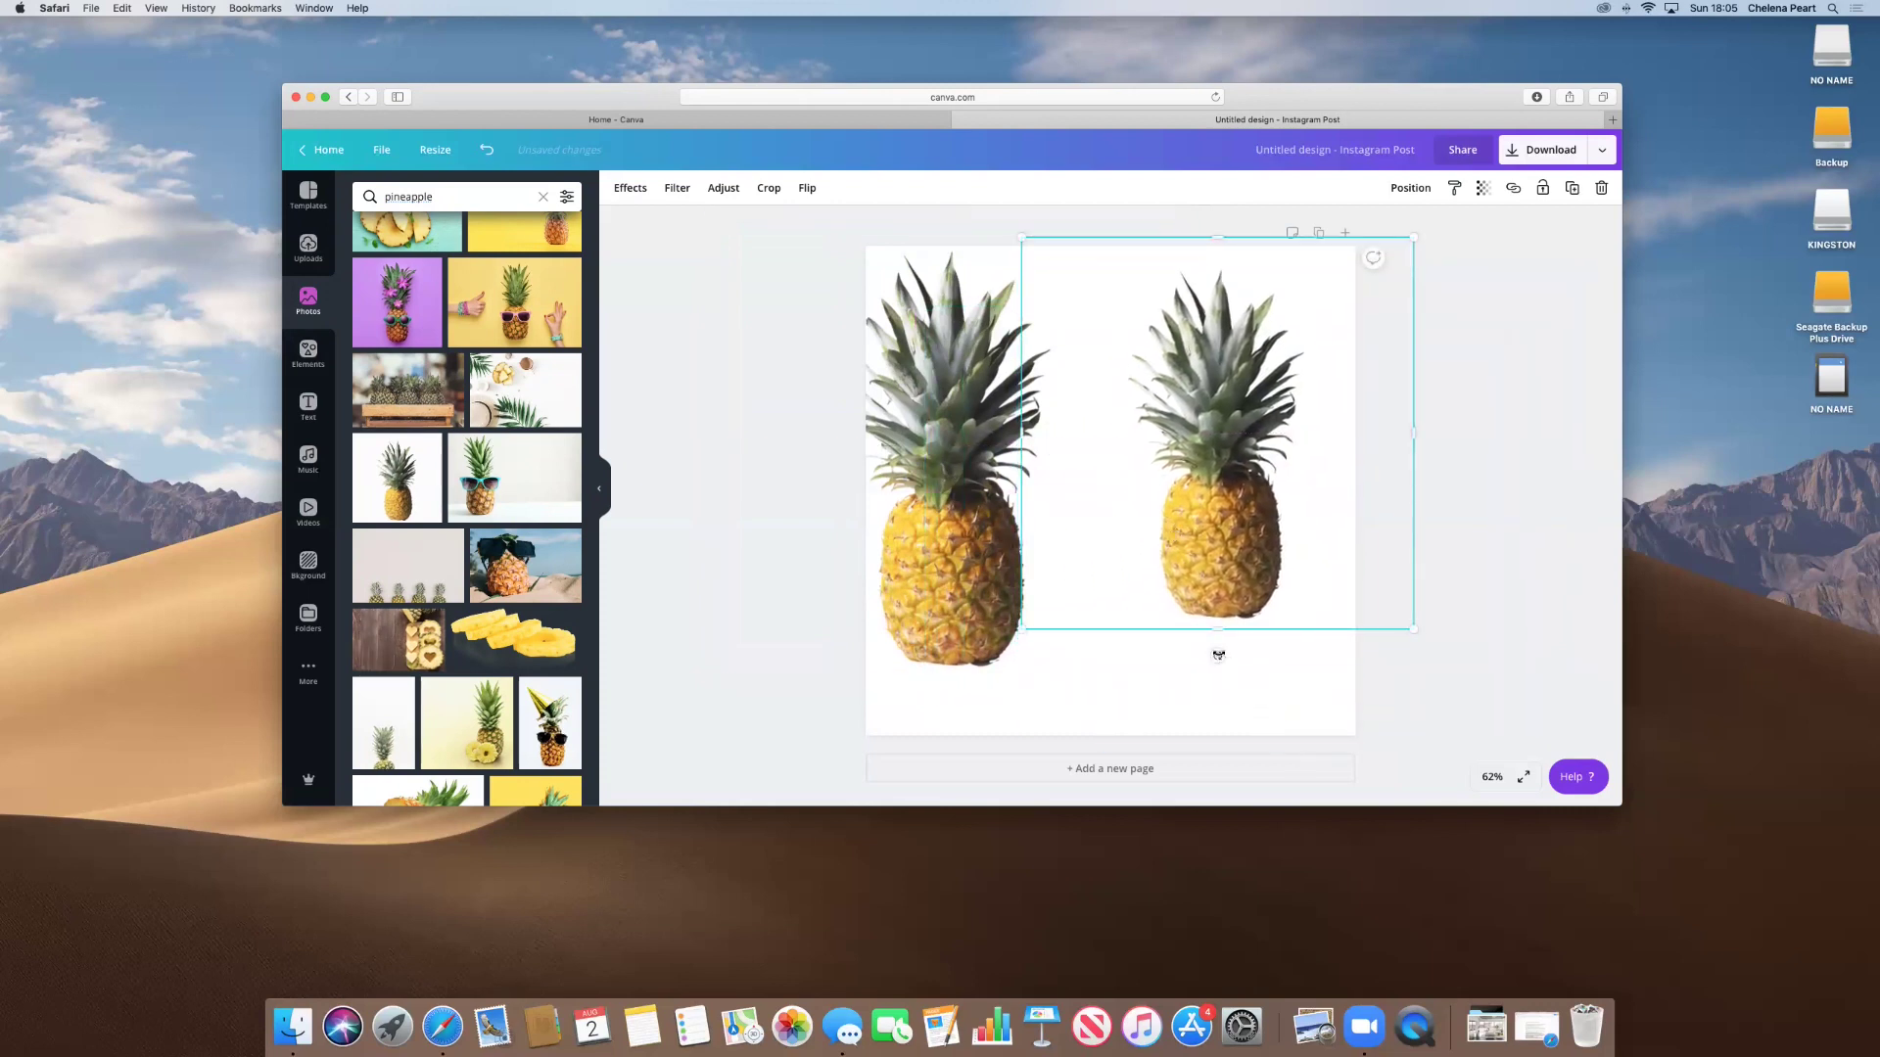
# Rotate the smaller pineapple upside down to -180° and turn it back to a clockwise tilt.
pyautogui.moveTo(1217, 655)
pyautogui.mouseDown()
pyautogui.moveTo(1134, 656)
pyautogui.moveTo(1008, 564)
pyautogui.moveTo(1104, 630)
pyautogui.moveTo(1219, 622)
pyautogui.mouseUp()
pyautogui.moveTo(1219, 623); pyautogui.dragTo(1214, 283)
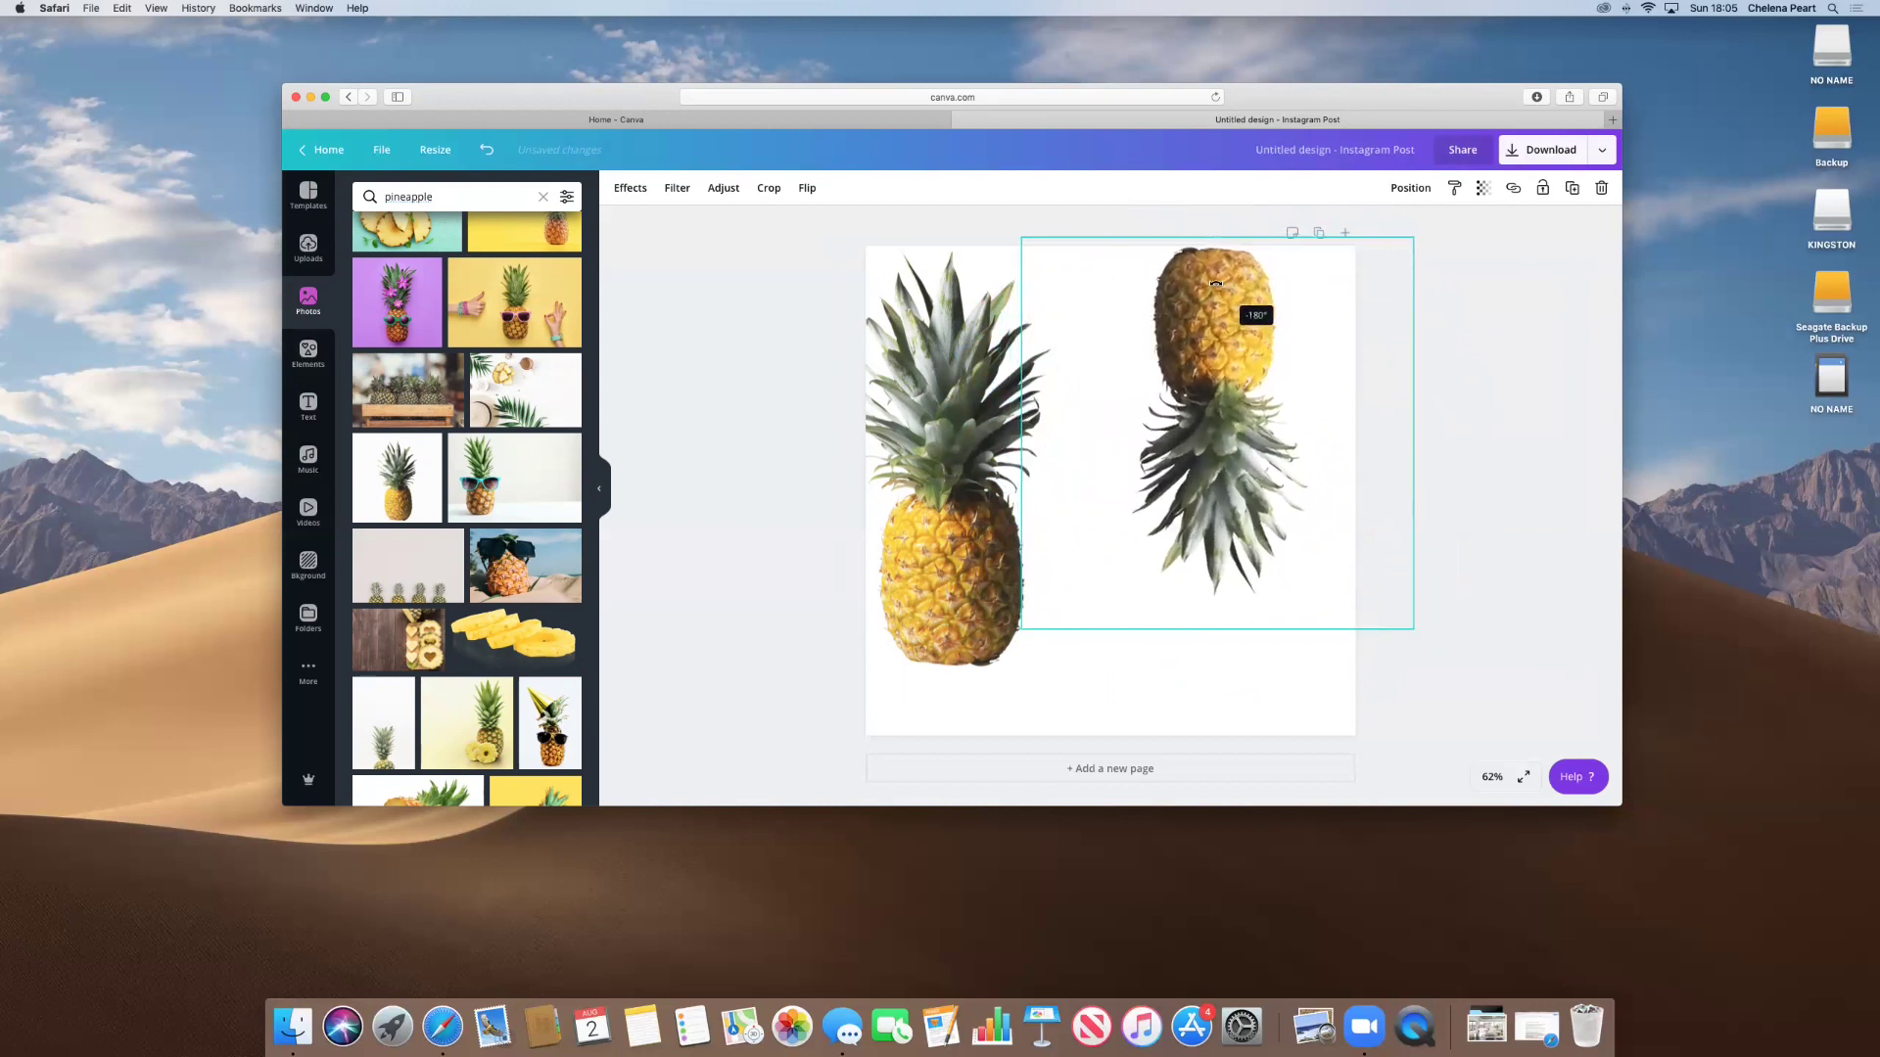
pyautogui.moveTo(1215, 284); pyautogui.dragTo(1225, 694)
# Move the tilted small pineapple to the page's lower-left corner, overlapping the large one, and shrink it slightly.
pyautogui.moveTo(1110, 649); pyautogui.dragTo(862, 725)
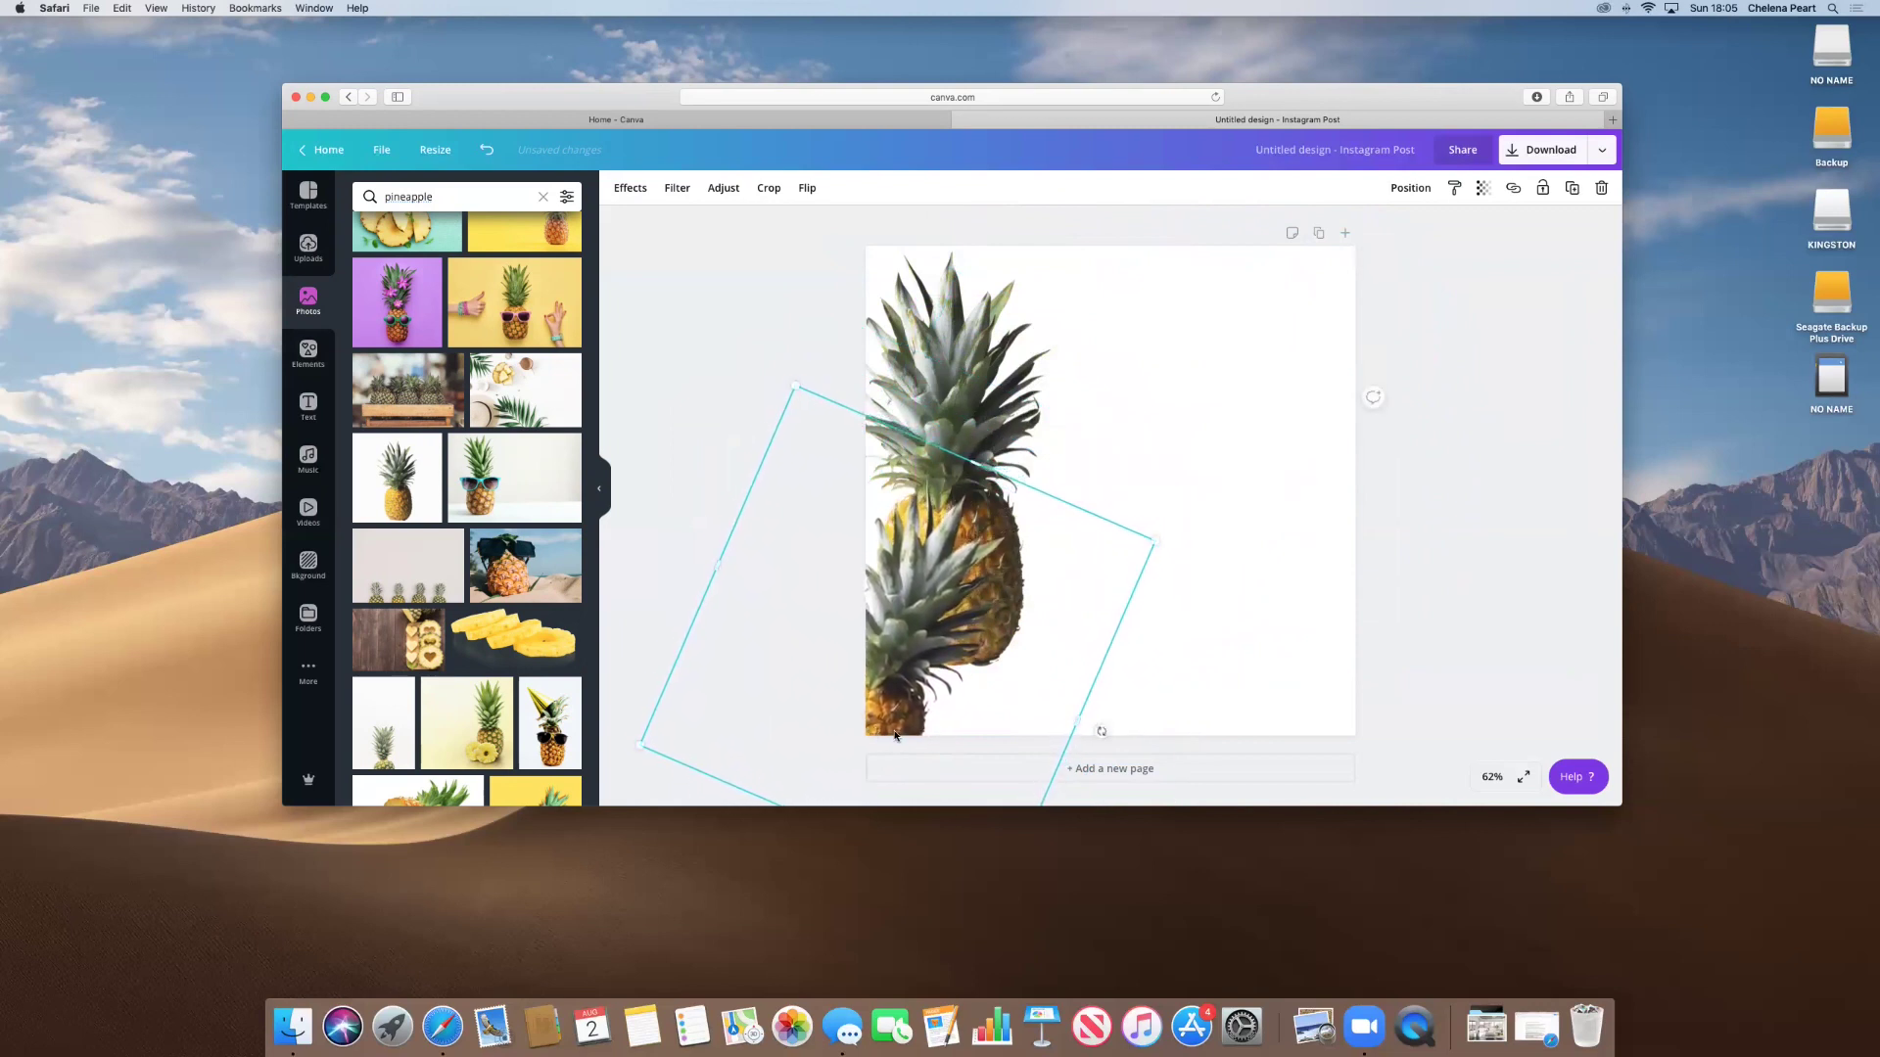
pyautogui.moveTo(1154, 539); pyautogui.dragTo(1112, 555)
pyautogui.click(1201, 495)
pyautogui.hotkey('ctrl', 'z')
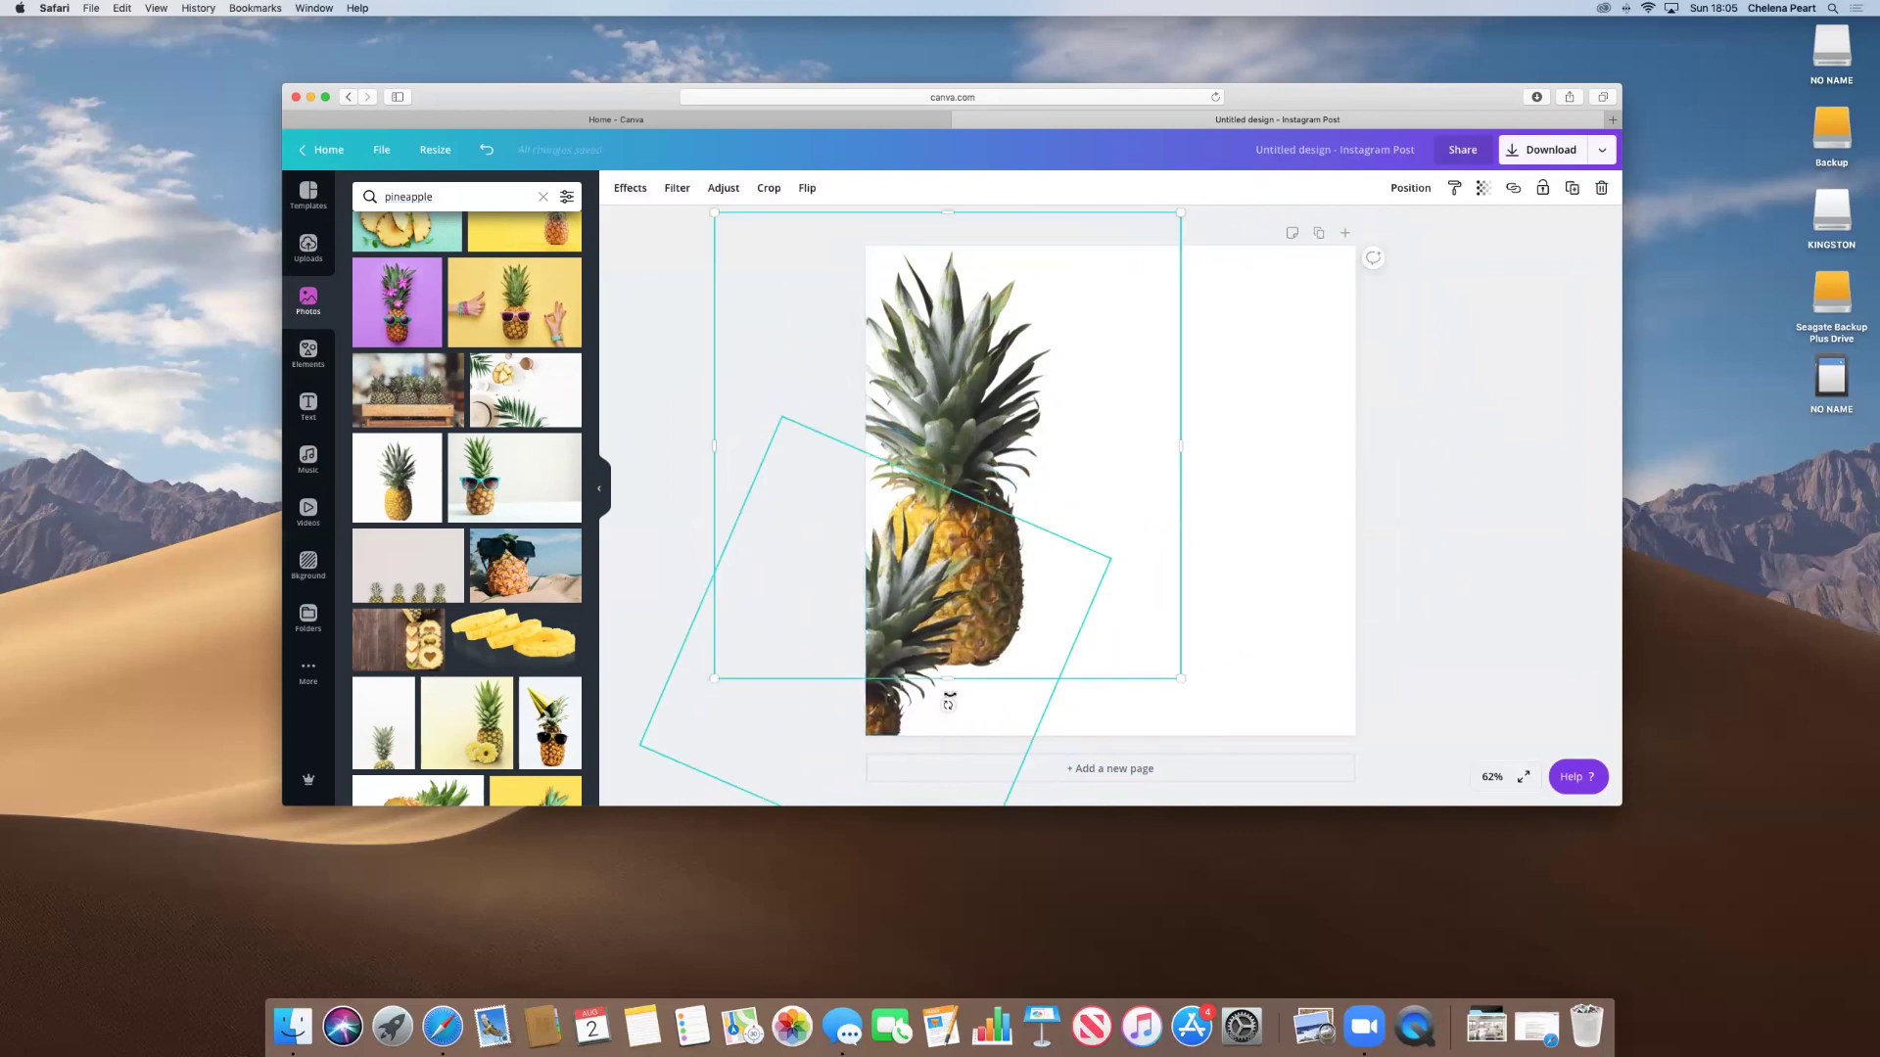
# Tilt the large pineapple slightly counterclockwise behind the small one.
pyautogui.click(1259, 650)
pyautogui.click(1016, 686)
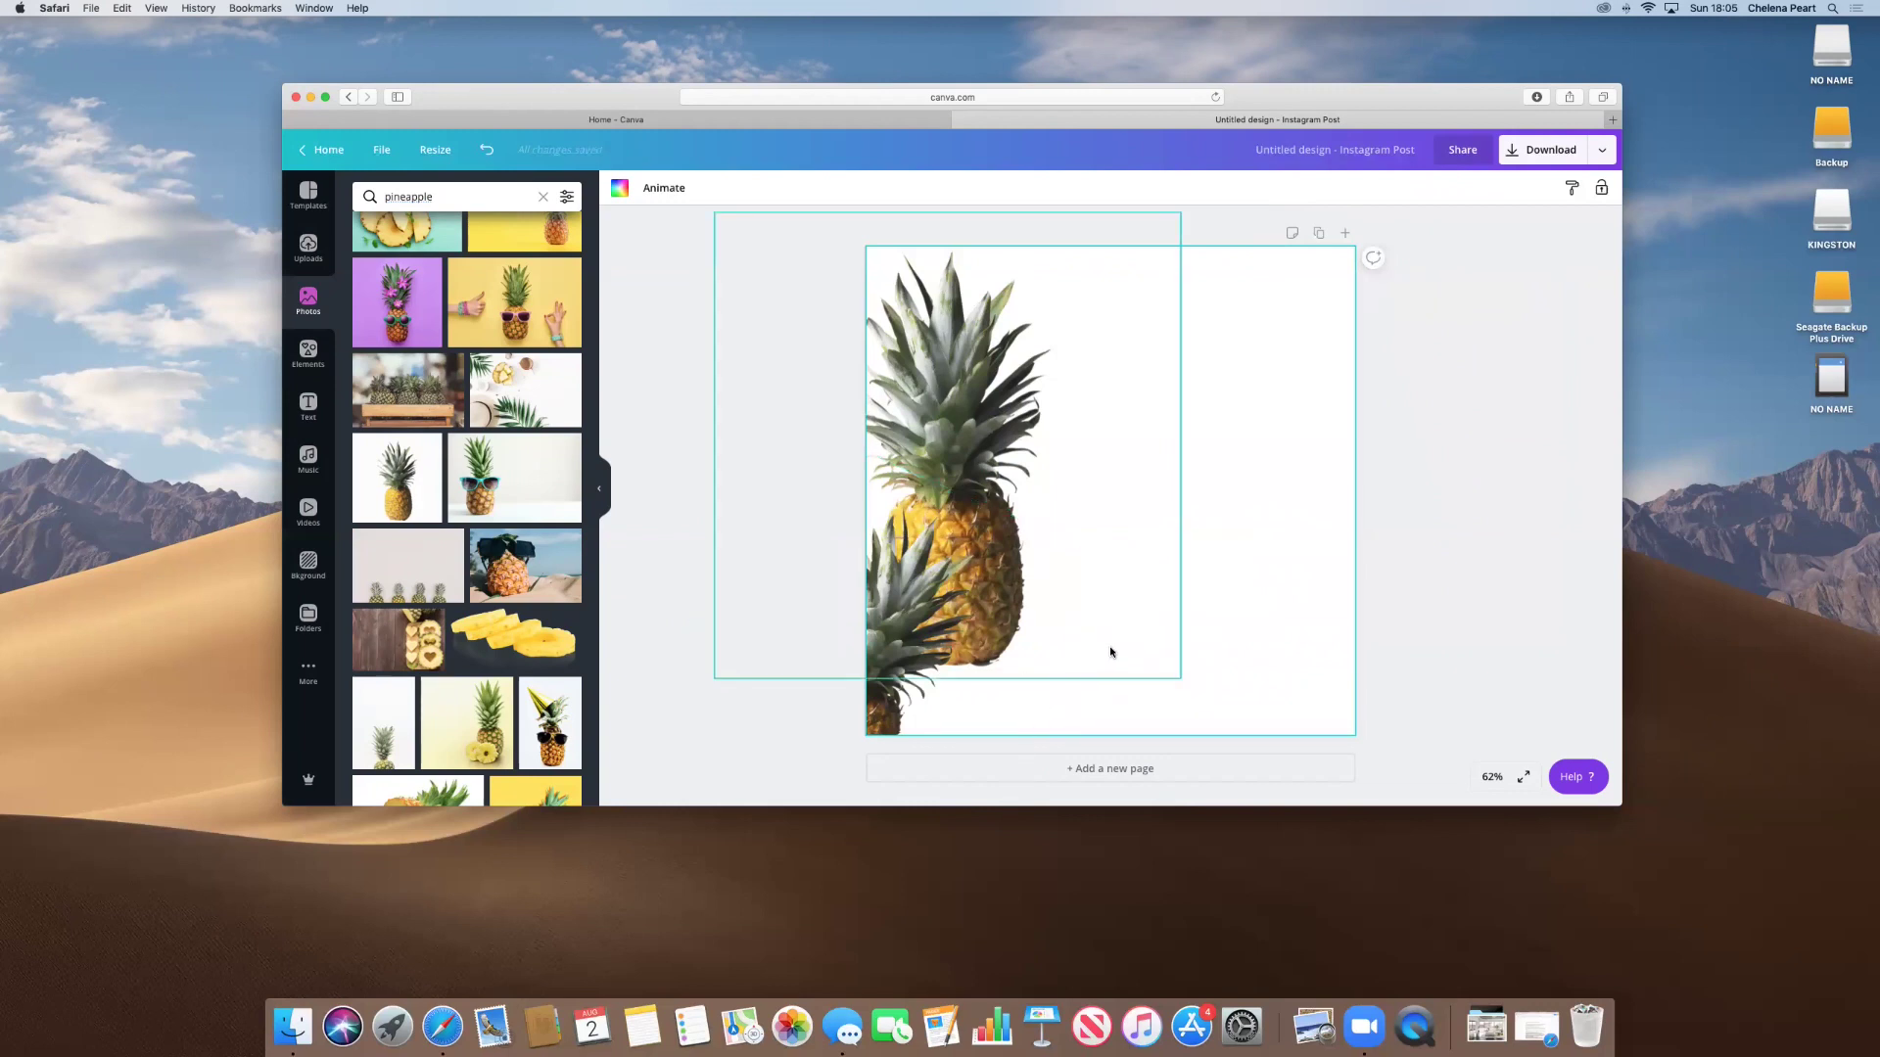
pyautogui.moveTo(946, 705); pyautogui.dragTo(969, 710)
pyautogui.click(1126, 519)
pyautogui.click(1135, 445)
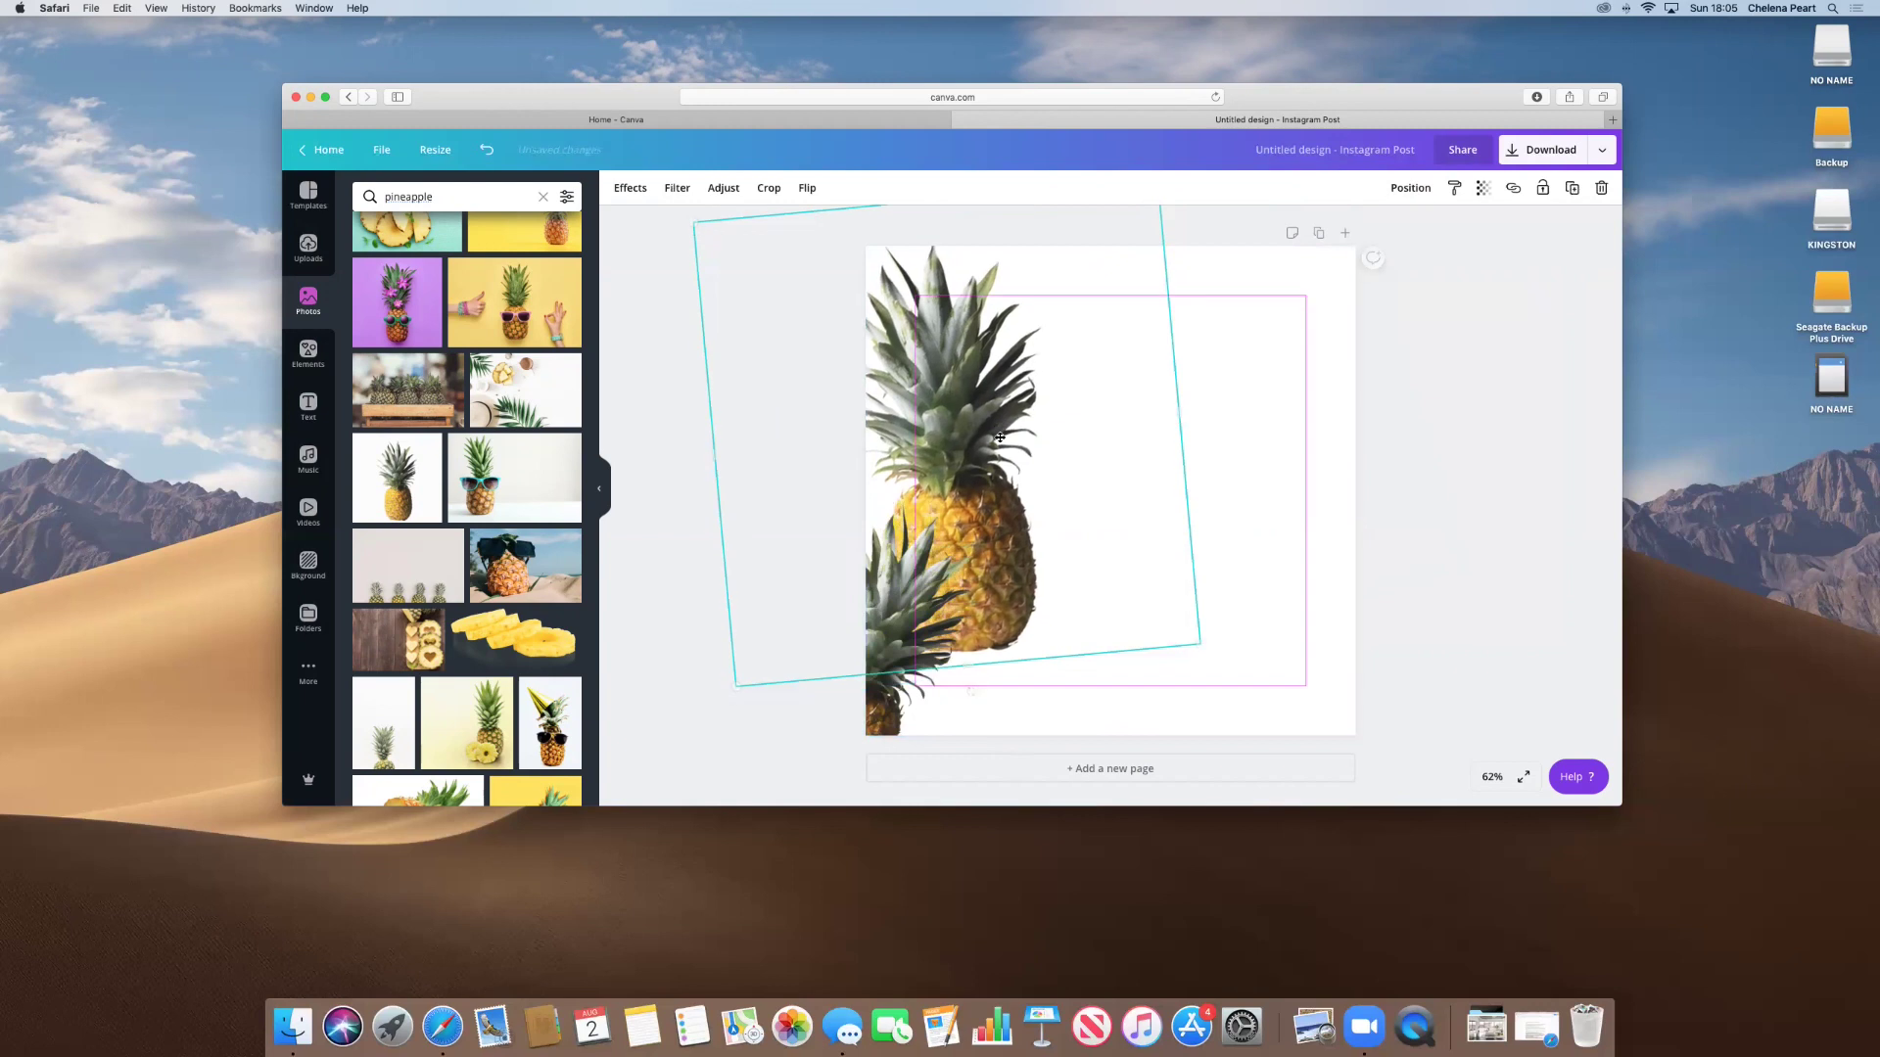
pyautogui.click(1267, 350)
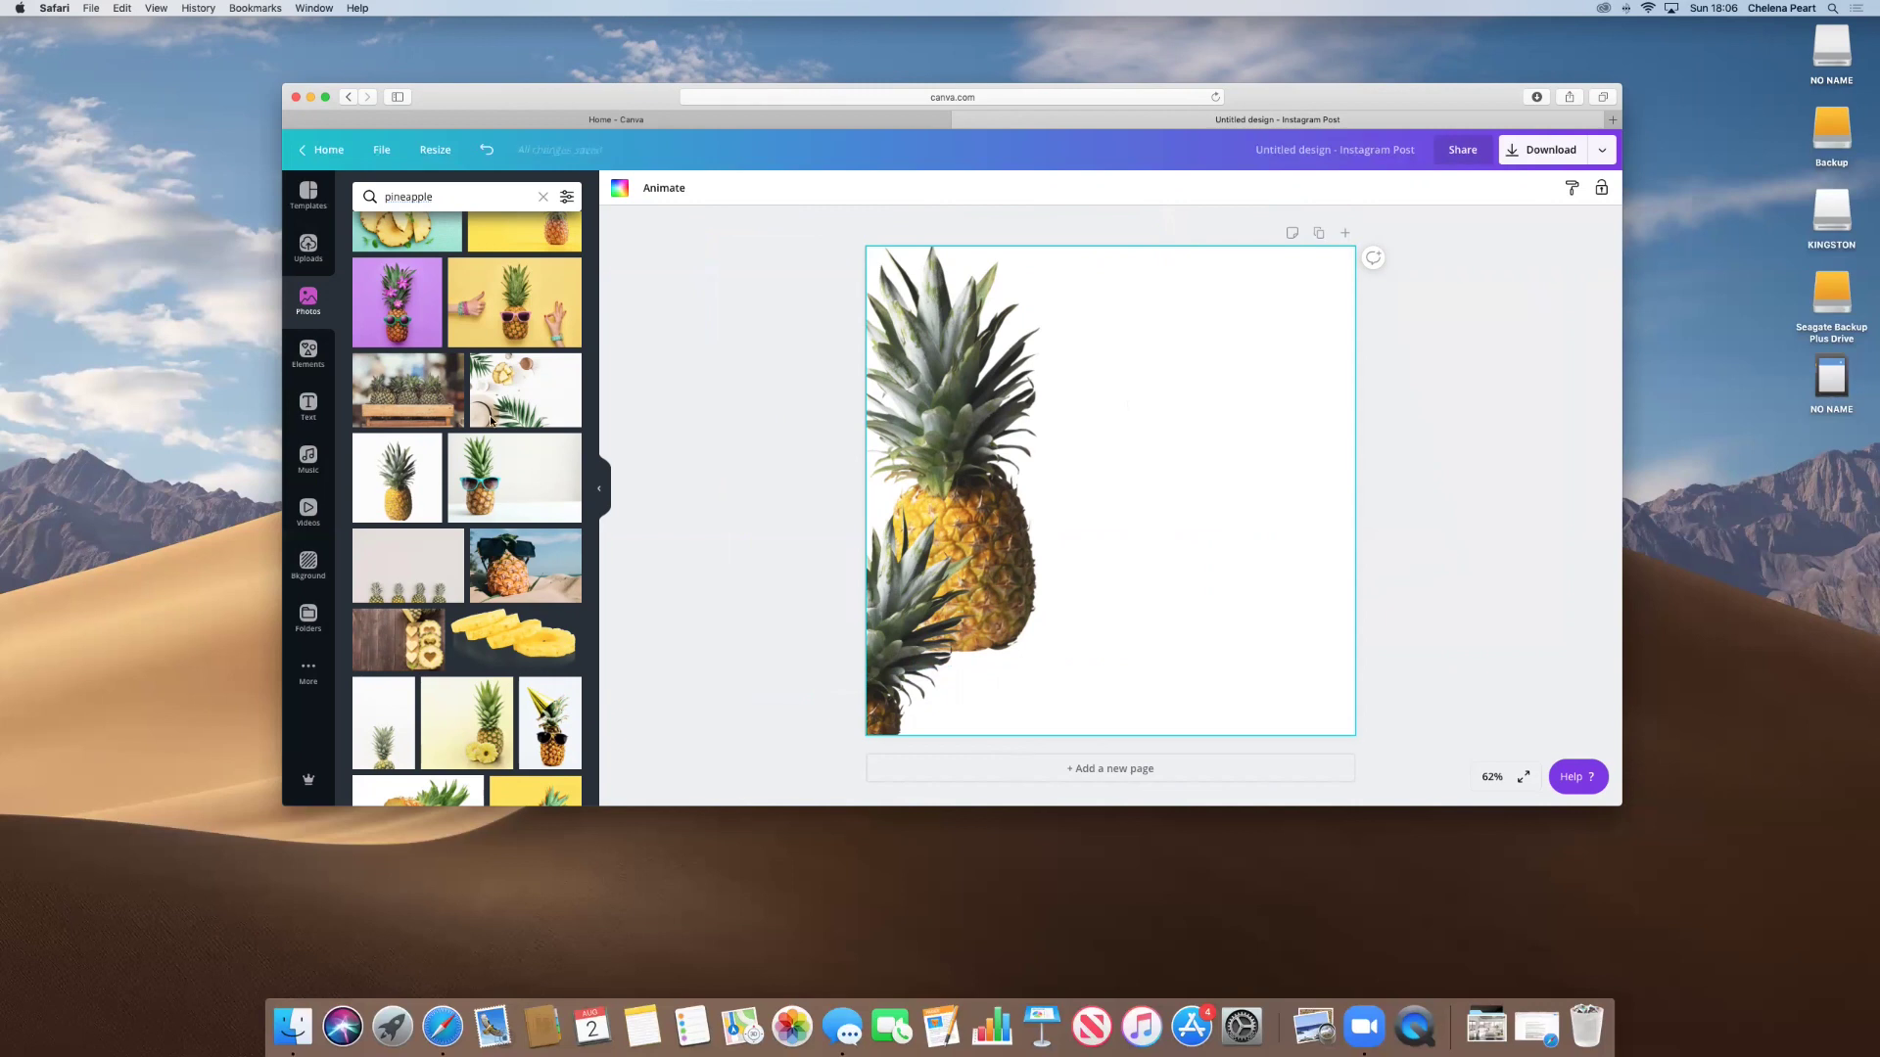
# Browse the ready-made font combinations for a text style that suits the pineapple post.
pyautogui.click(308, 410)
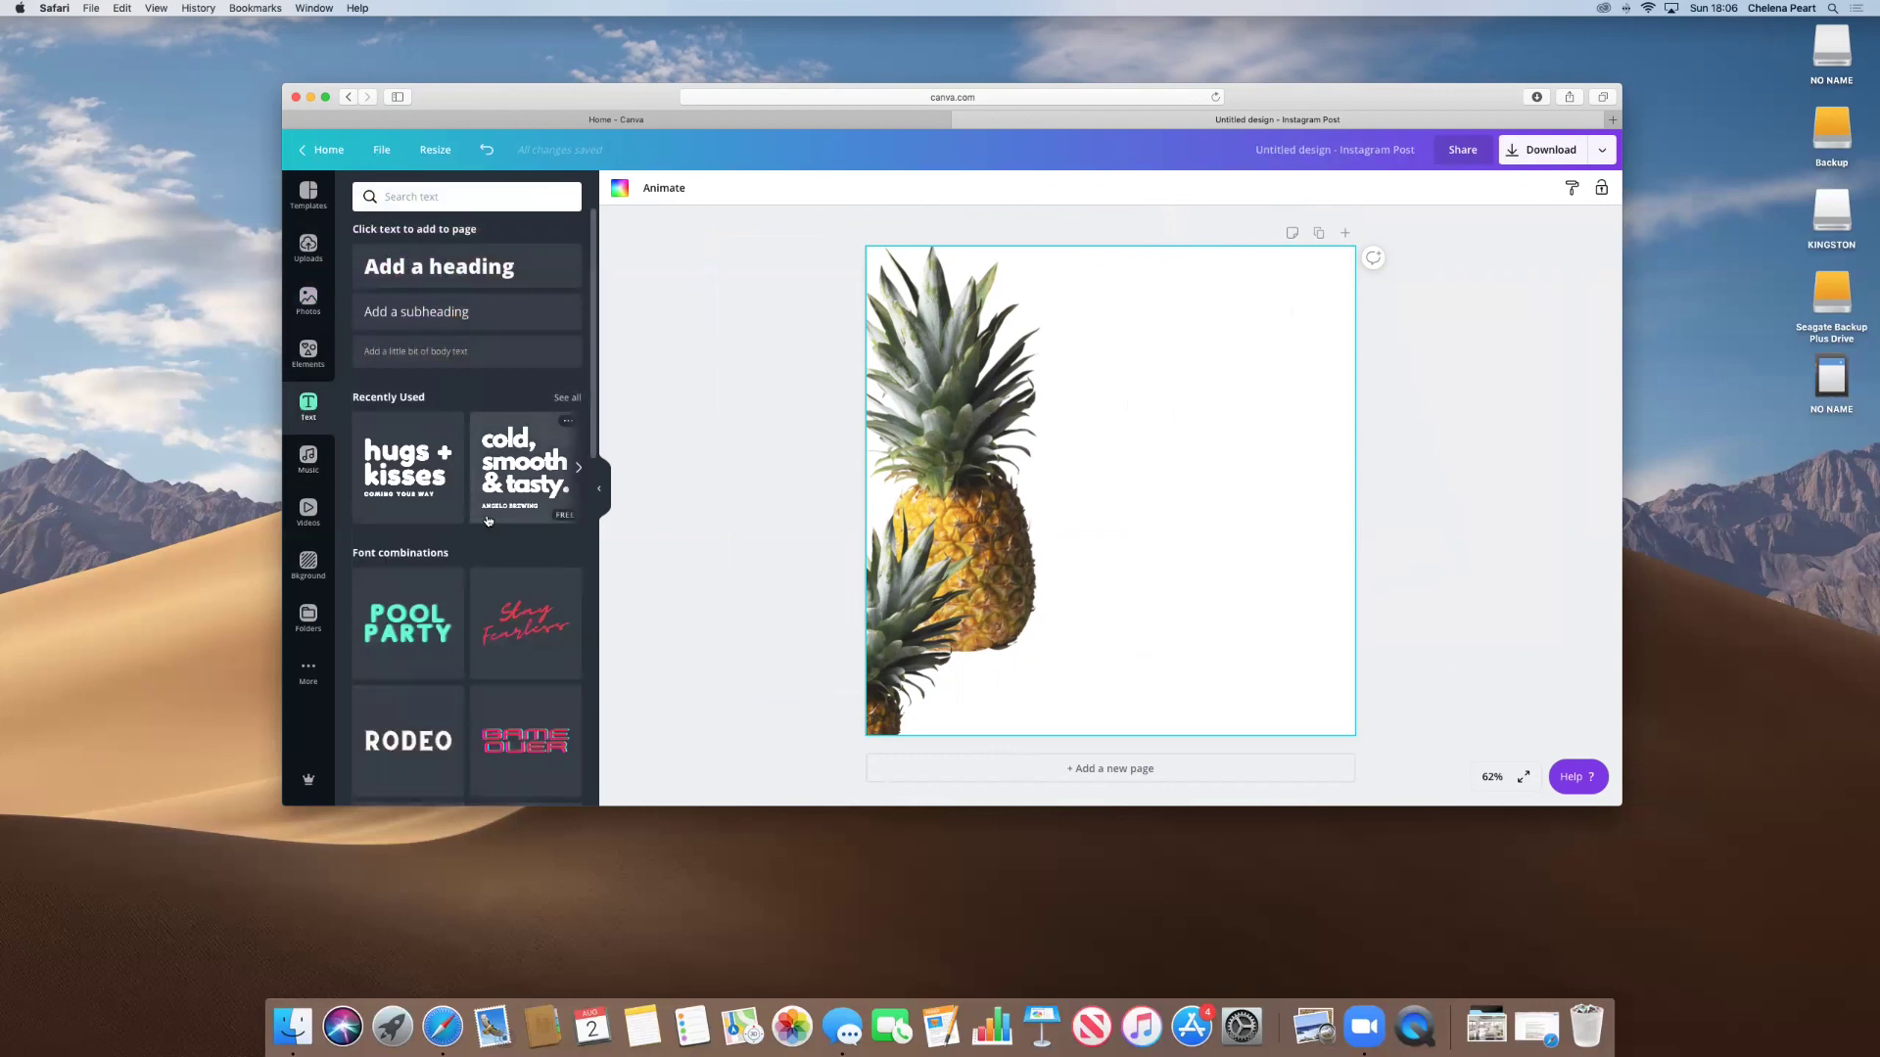
pyautogui.scroll(-10, 479, 538)
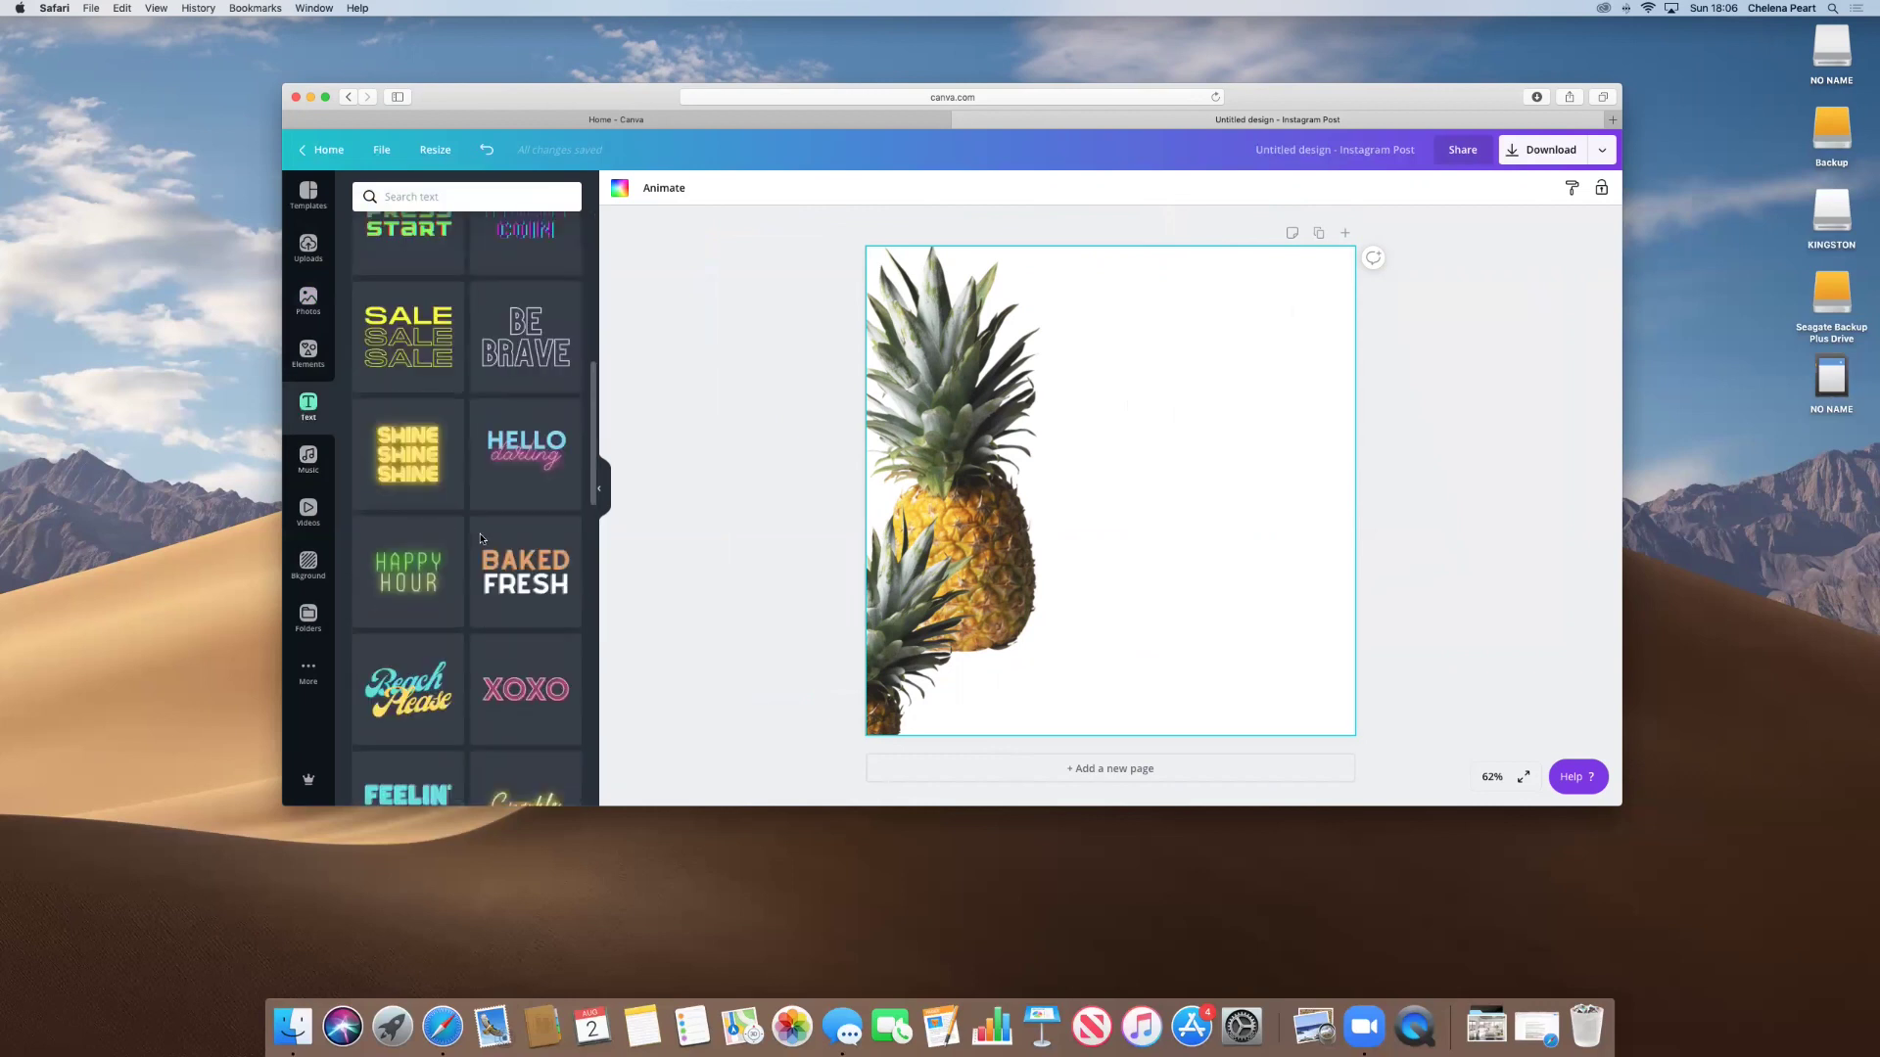
pyautogui.scroll(-5, 479, 538)
pyautogui.scroll(-12, 480, 539)
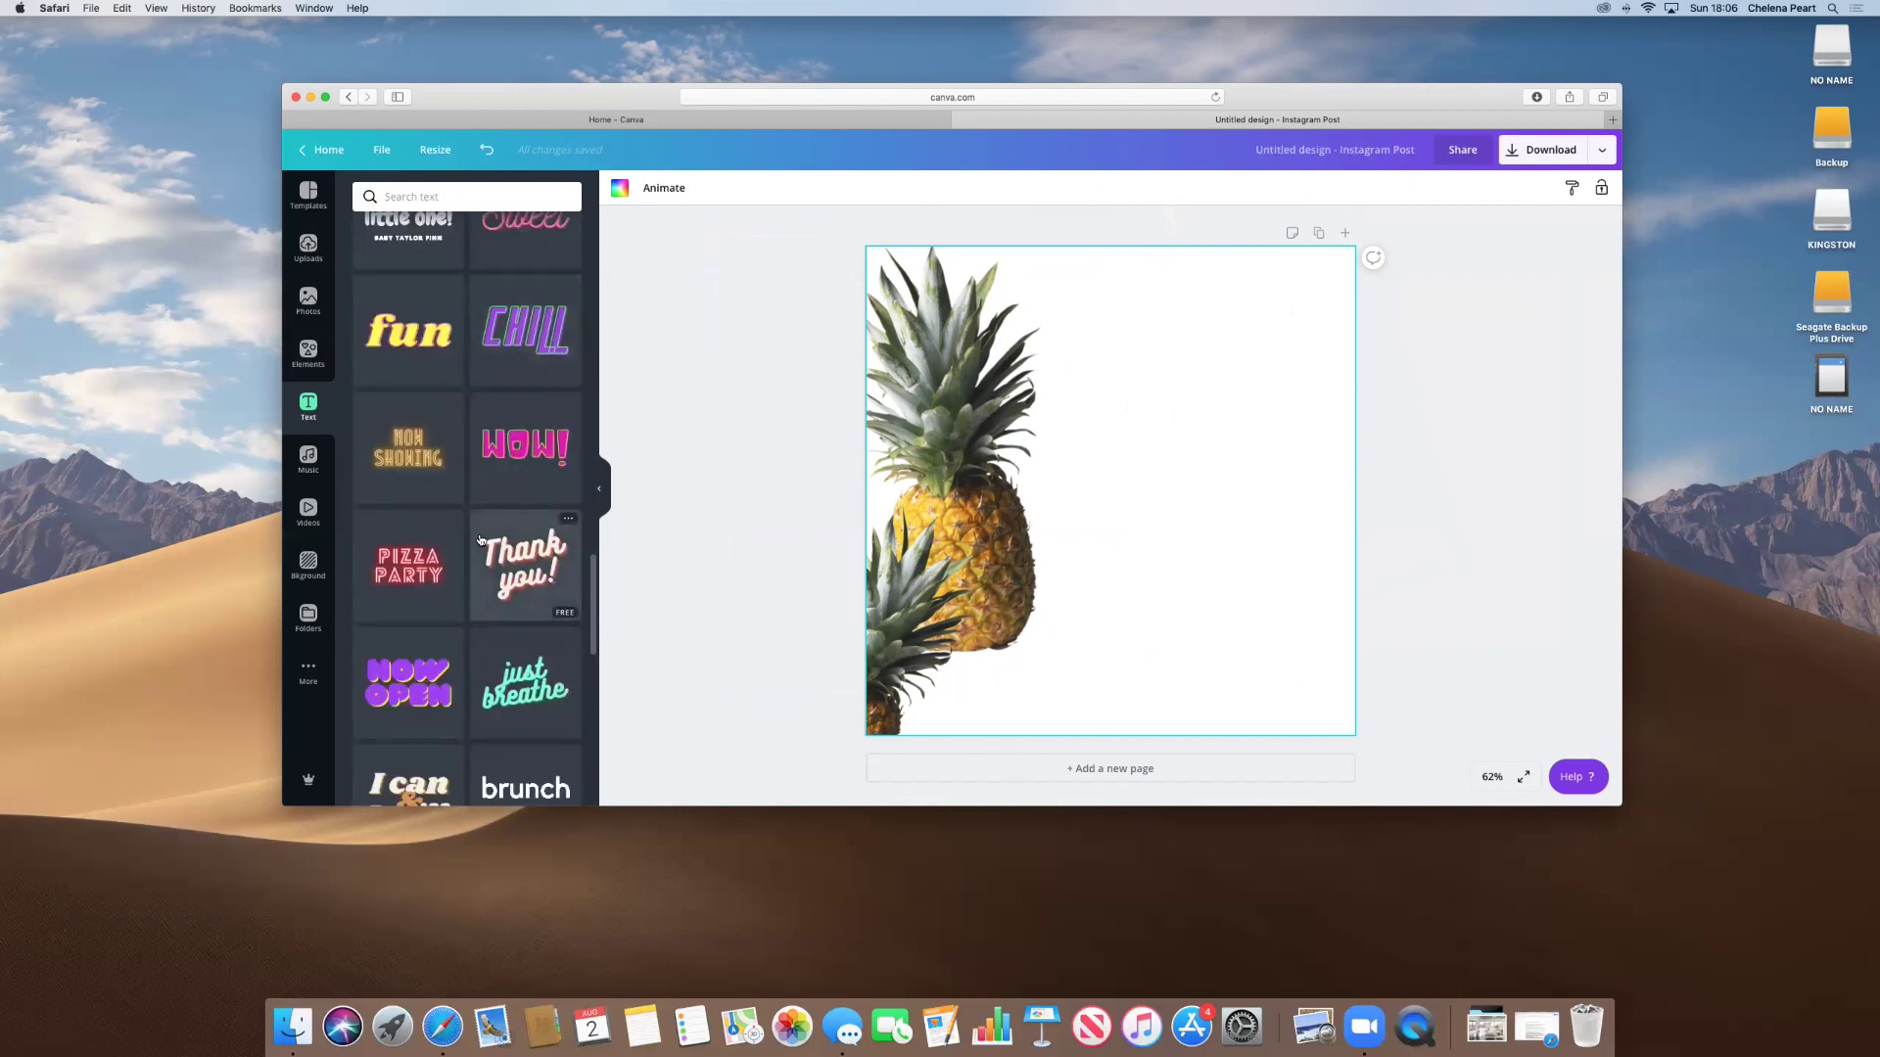
pyautogui.scroll(15, 479, 540)
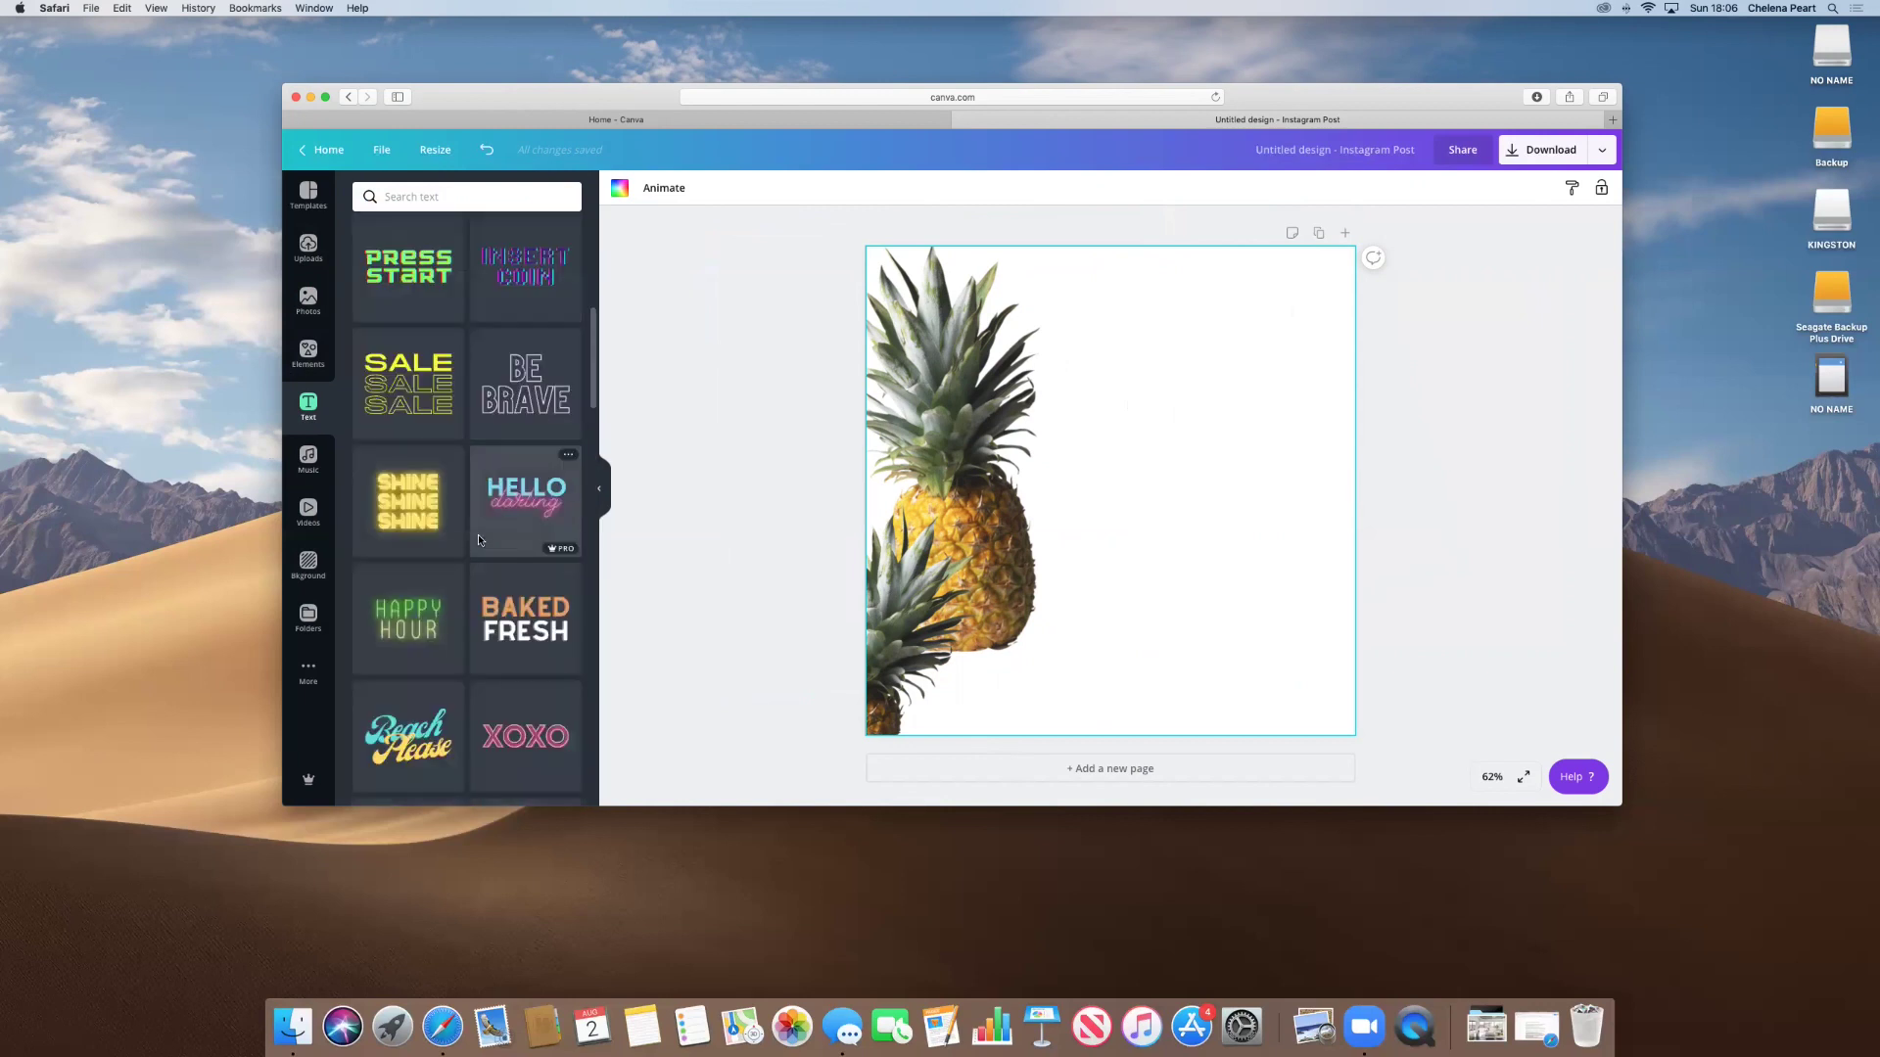
pyautogui.scroll(-5, 478, 539)
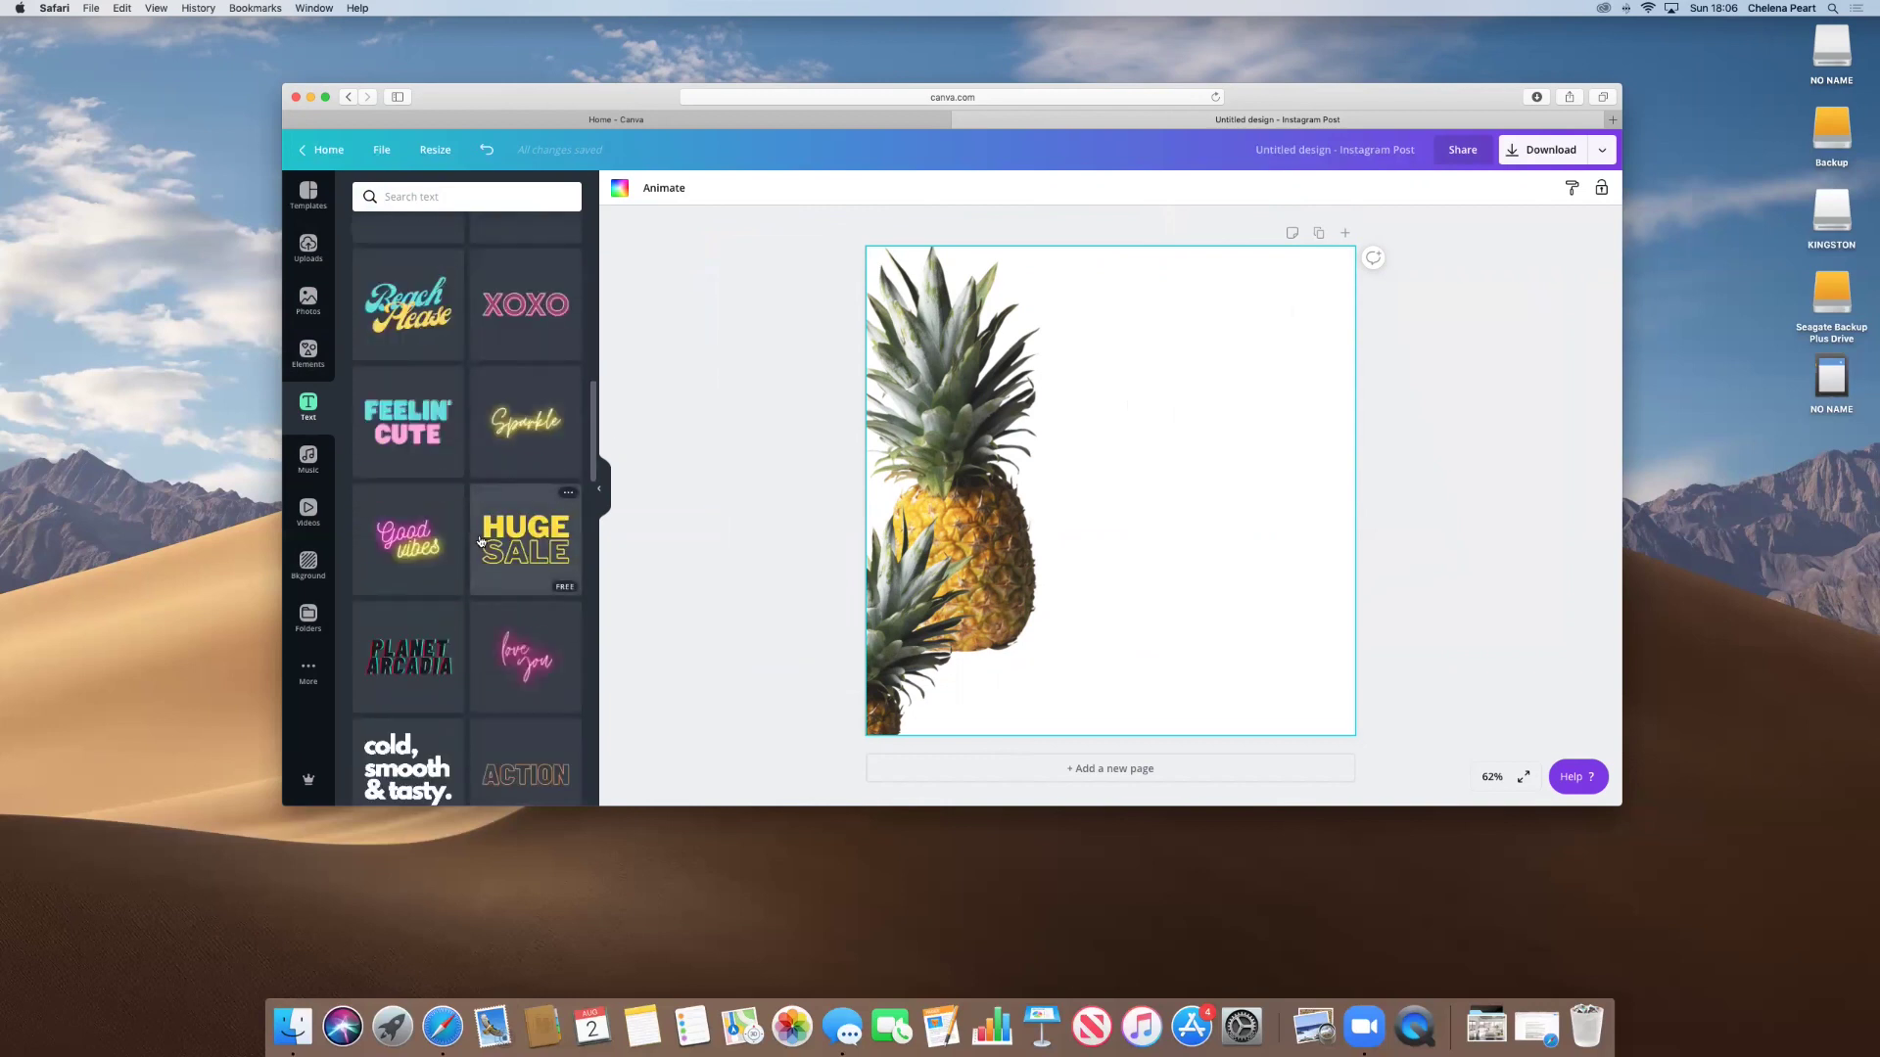
pyautogui.scroll(-7, 481, 541)
pyautogui.scroll(-5, 481, 541)
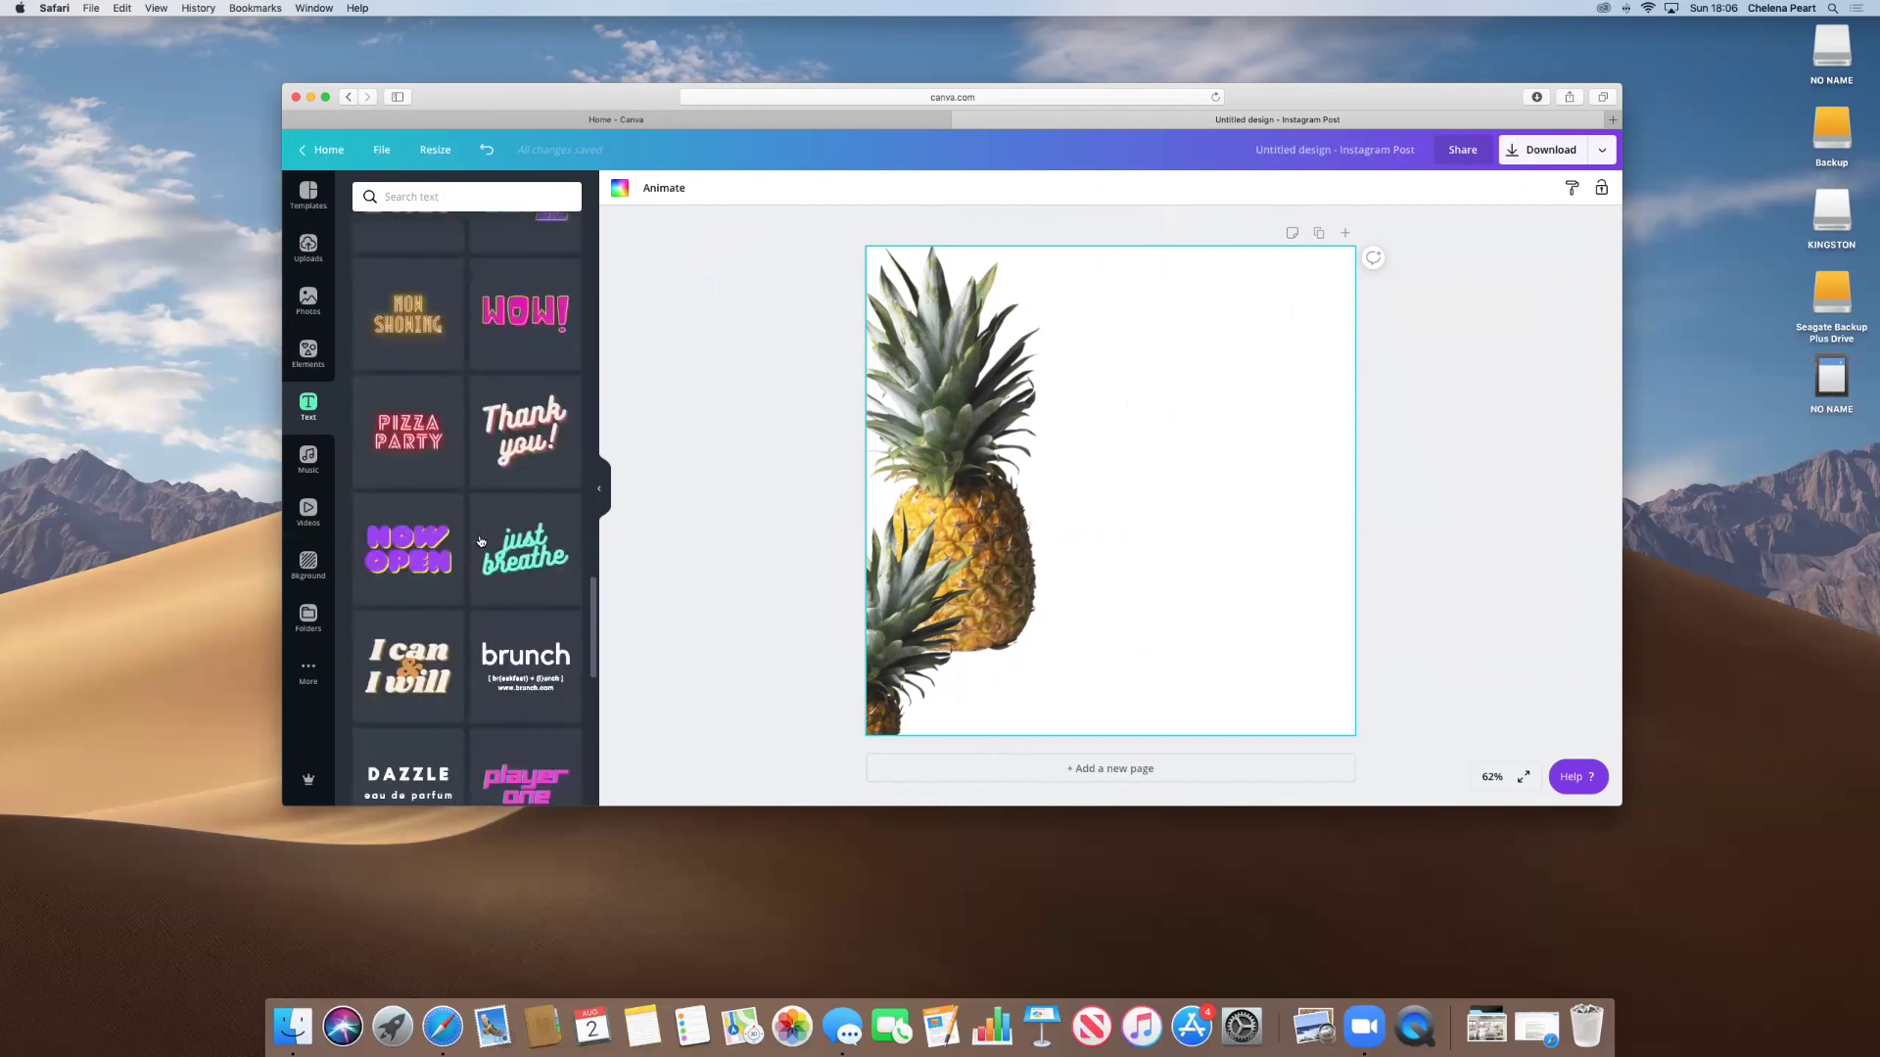
pyautogui.scroll(-2, 480, 540)
pyautogui.scroll(20, 480, 541)
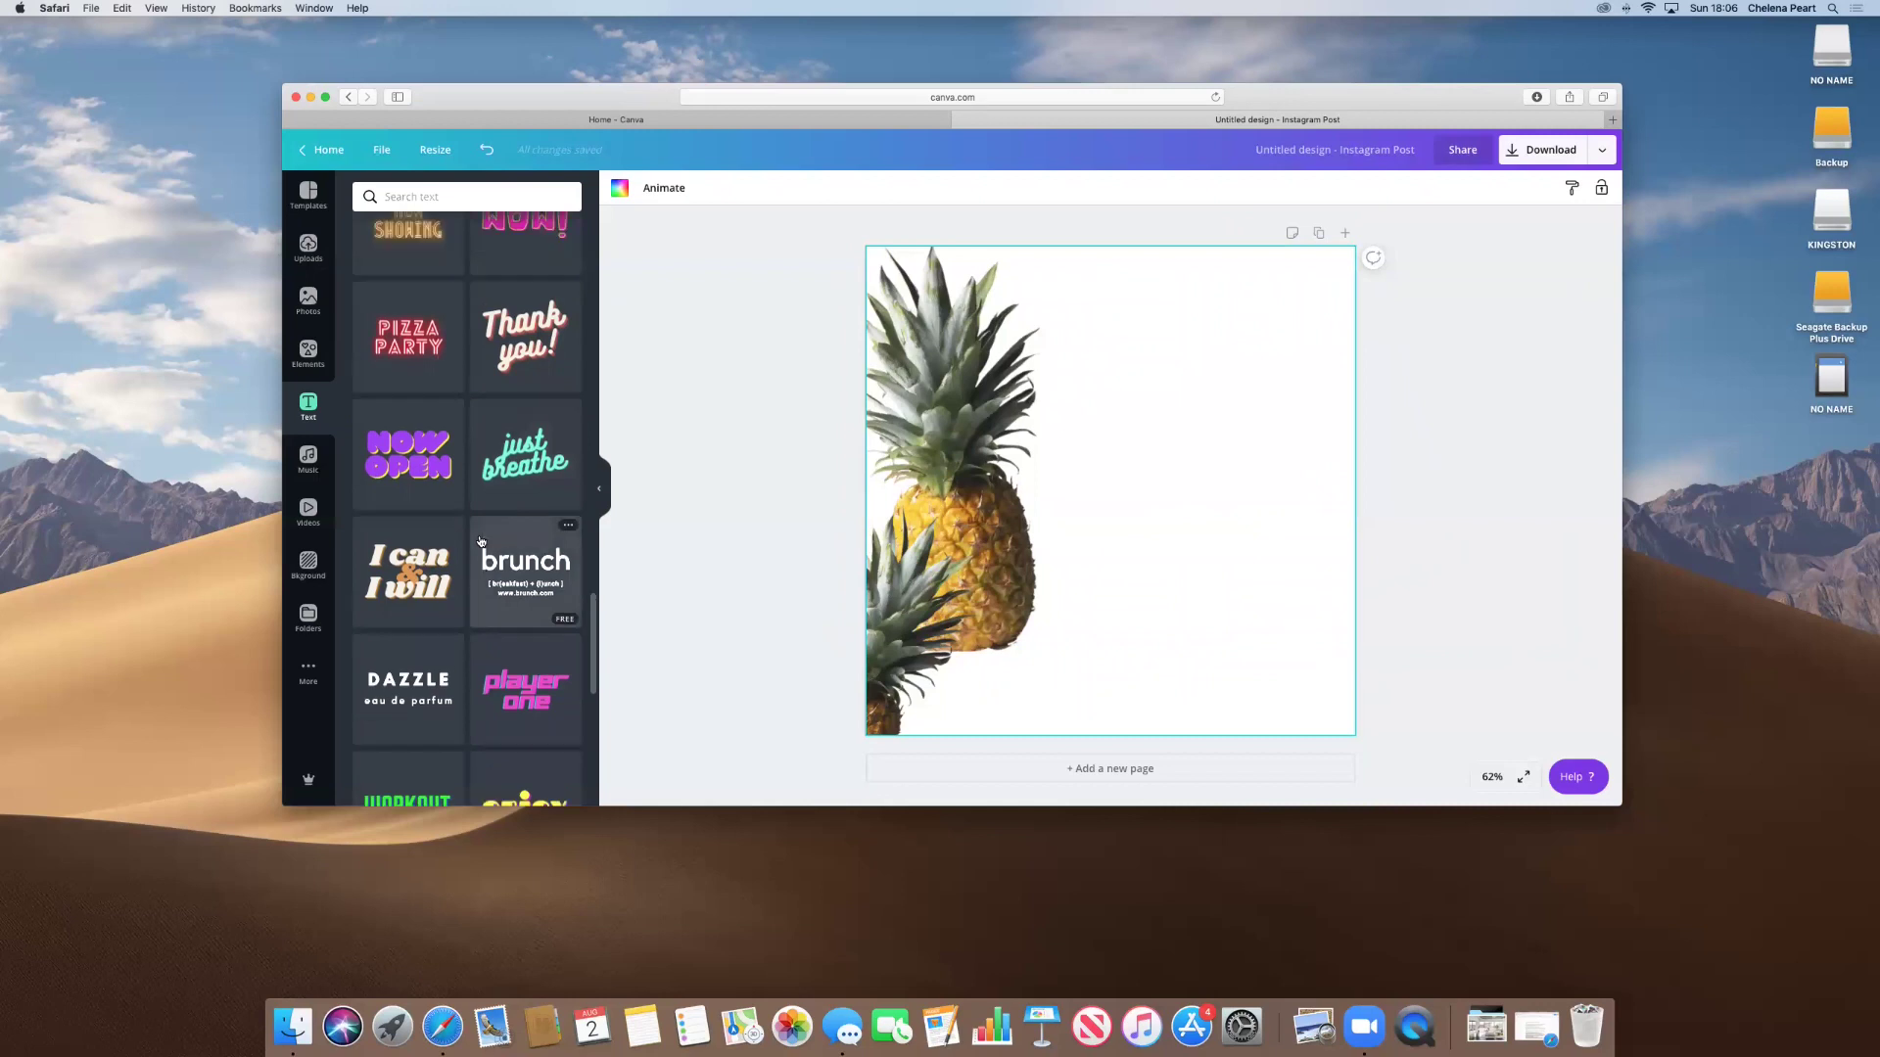
pyautogui.scroll(-3, 479, 540)
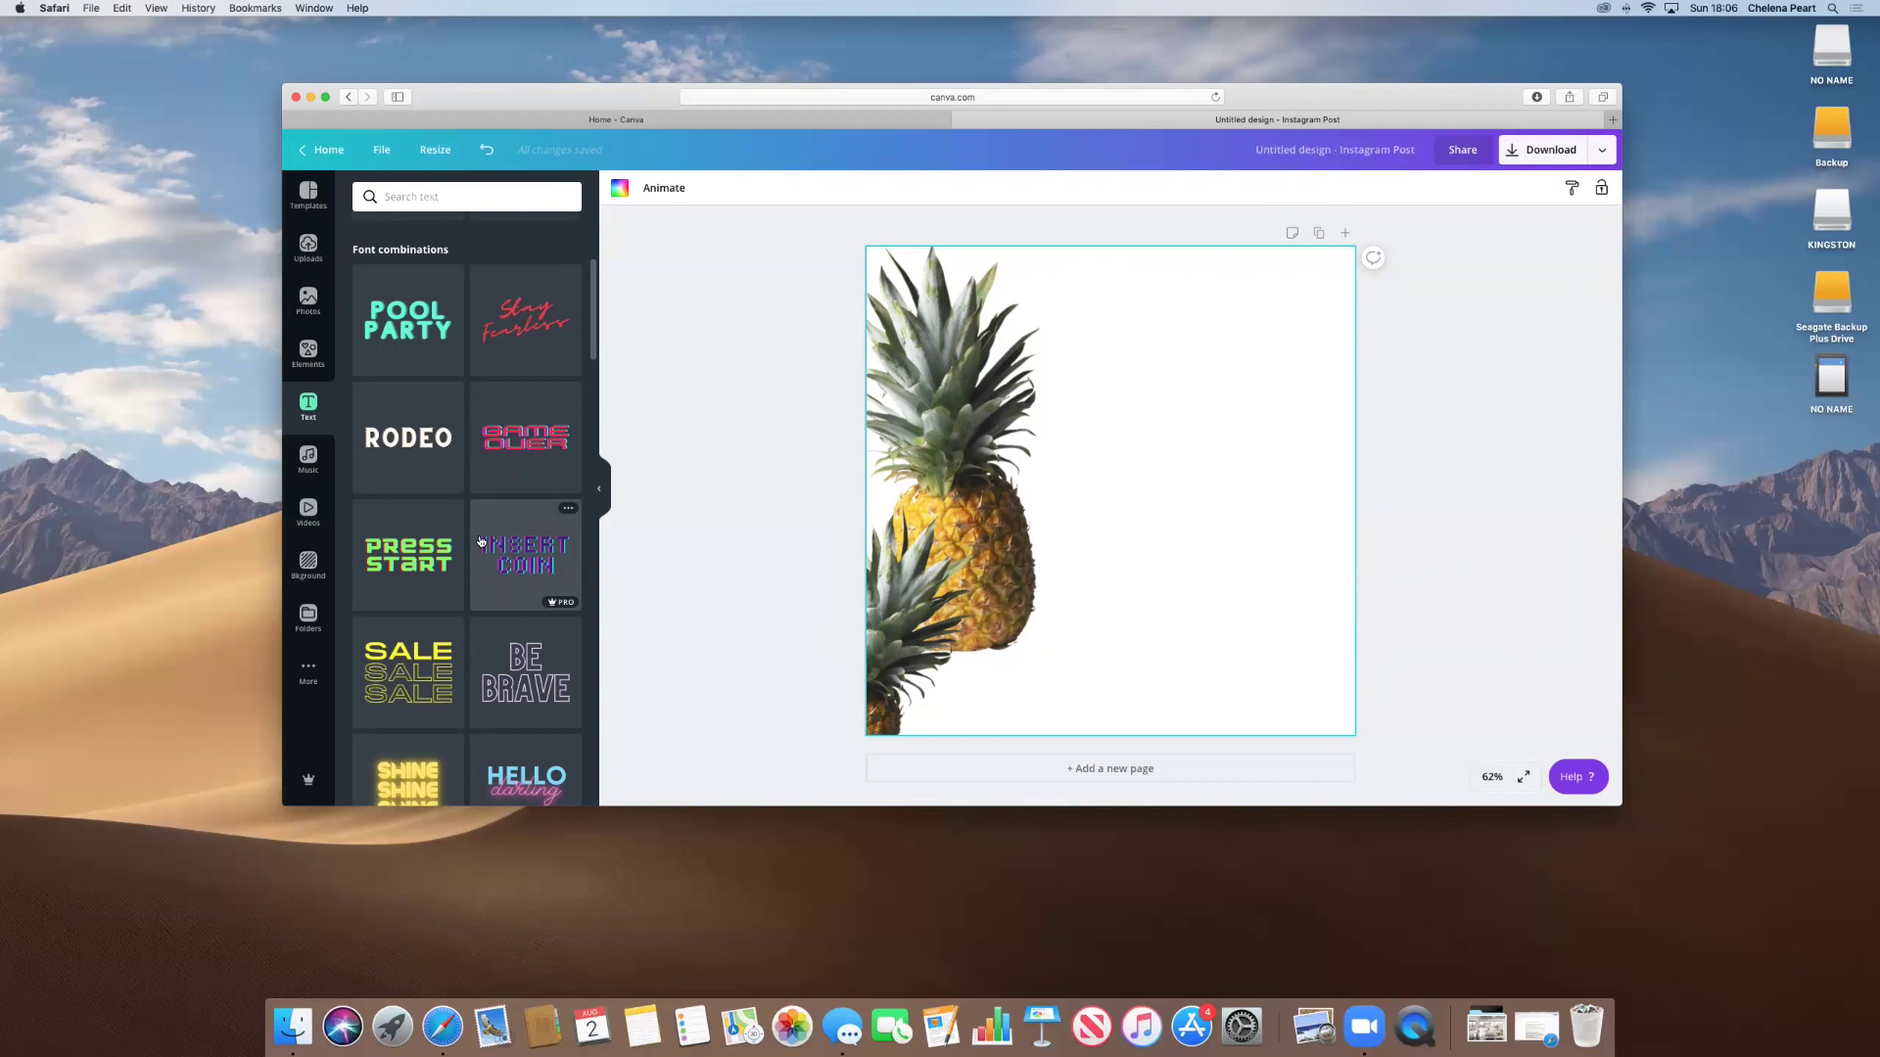
pyautogui.scroll(3, 480, 541)
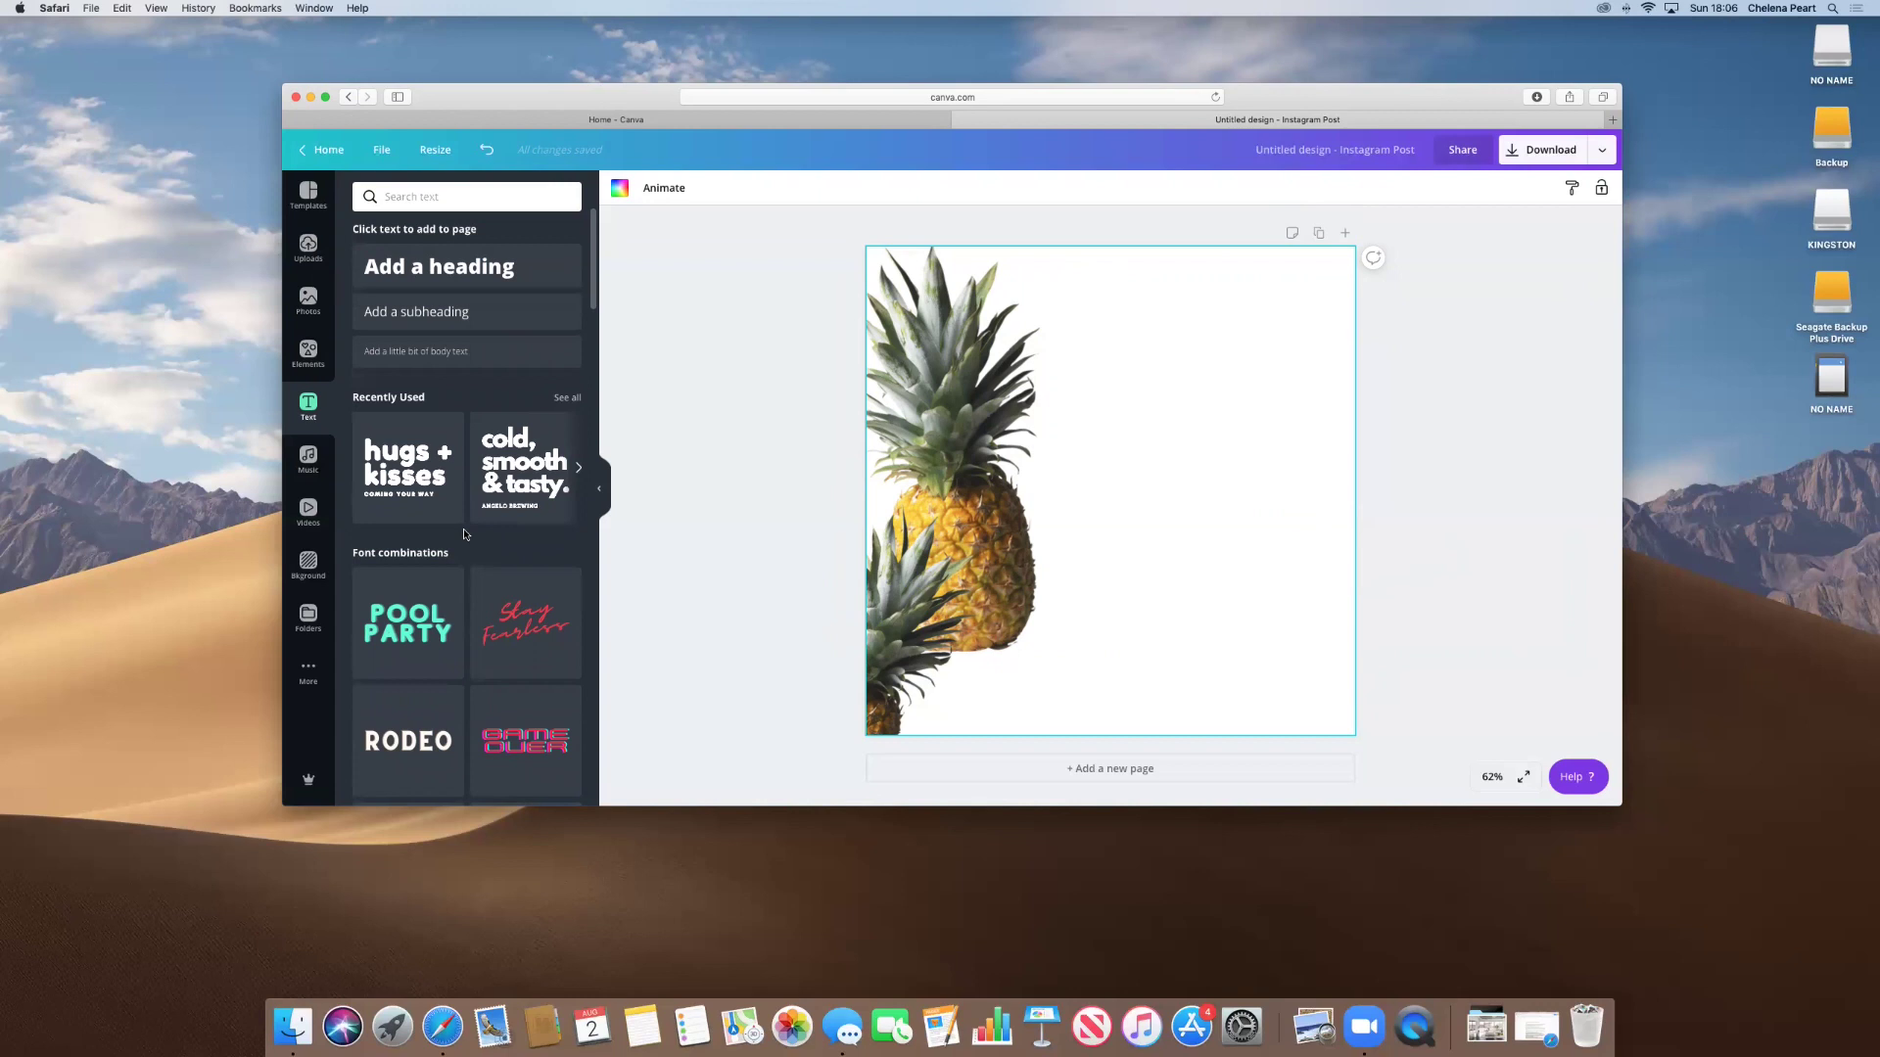
# Add the "cold, smooth & tasty." font combination beside the pineapples and ungroup its heading and subline.
pyautogui.click(521, 491)
pyautogui.moveTo(1047, 443); pyautogui.dragTo(1130, 392)
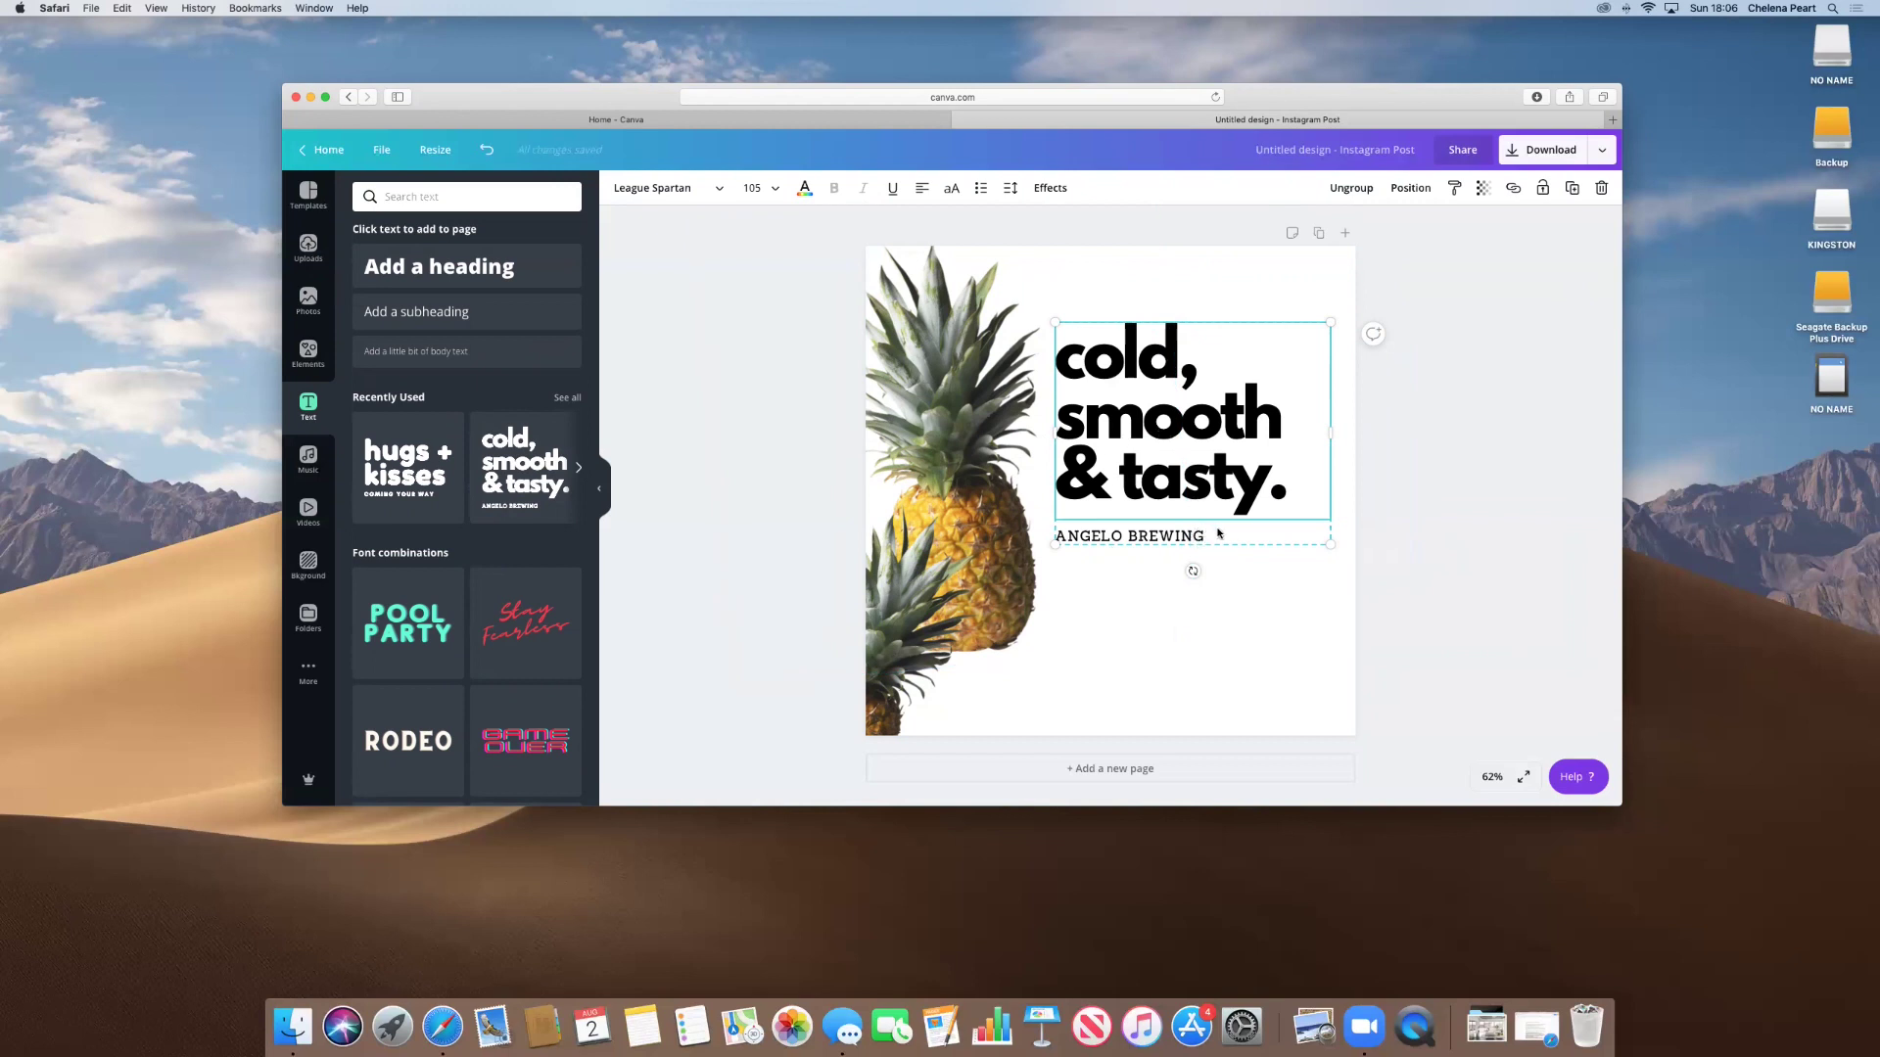
pyautogui.rightClick(1219, 533)
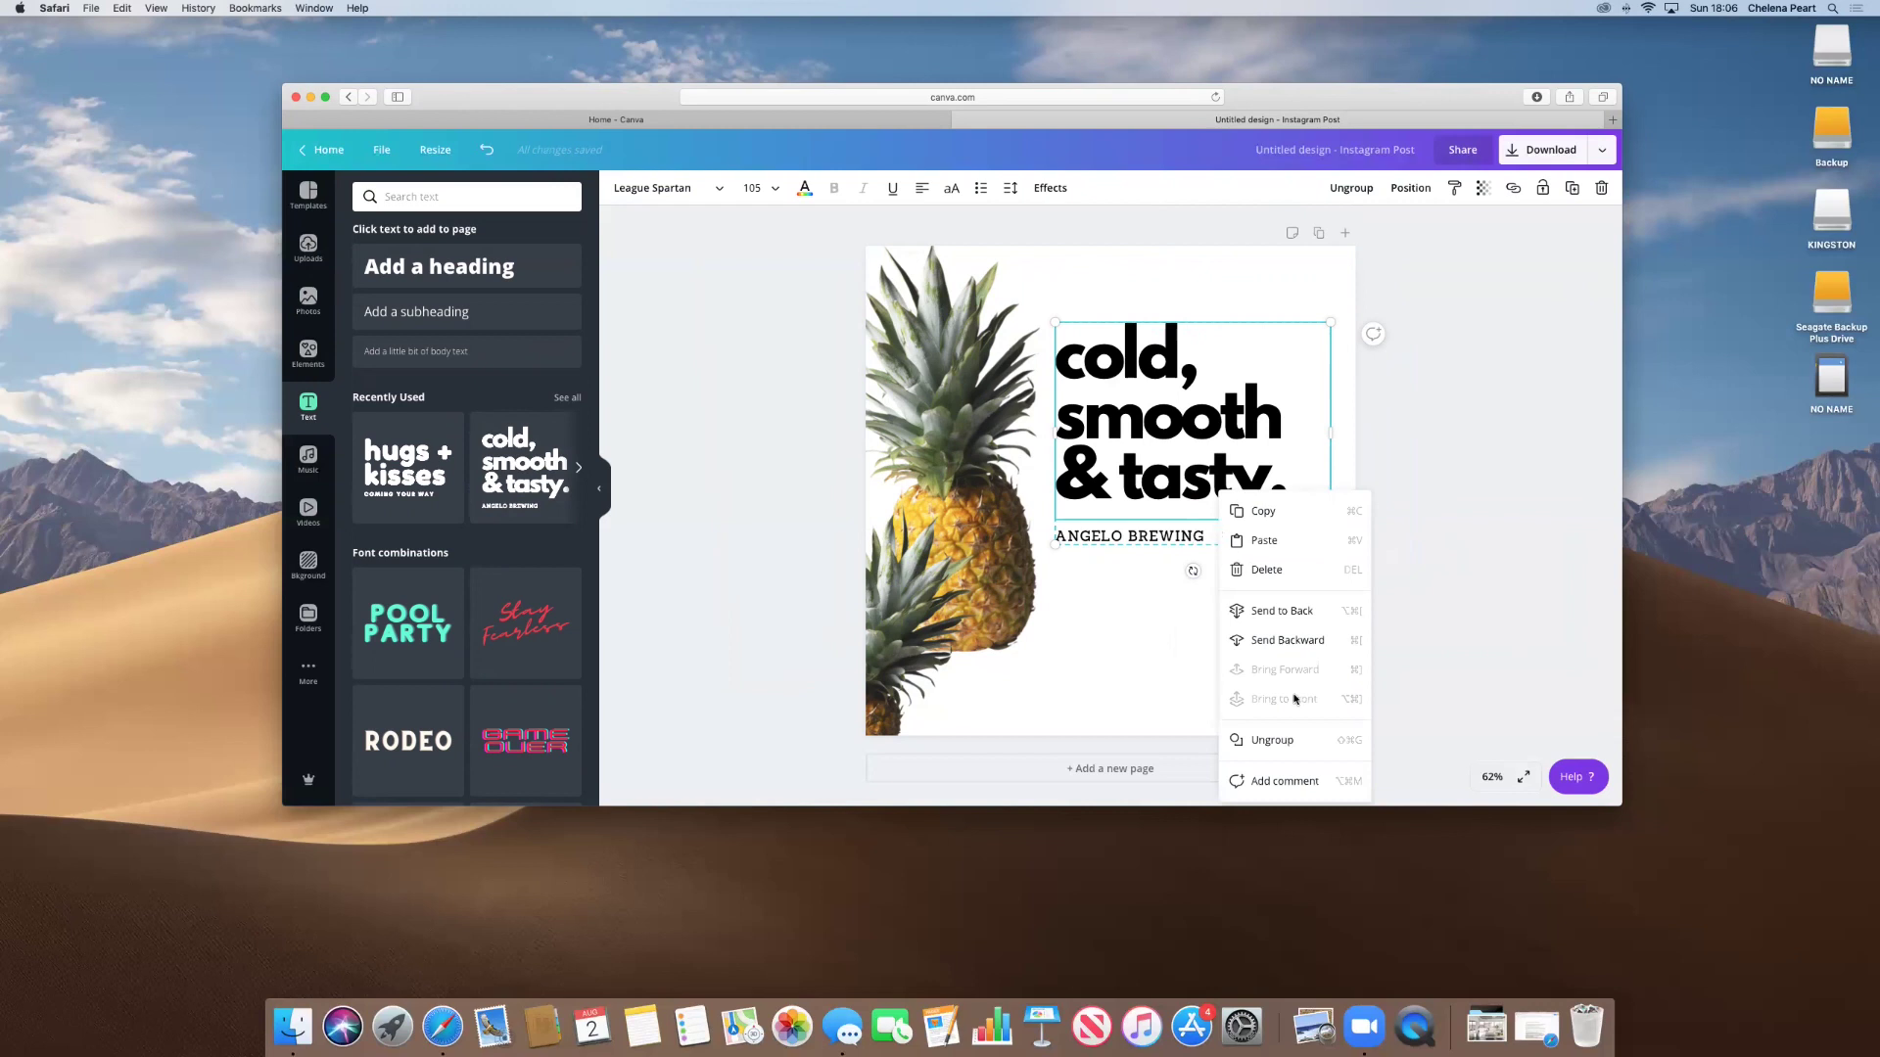
pyautogui.click(1256, 740)
pyautogui.click(1283, 640)
pyautogui.click(1224, 494)
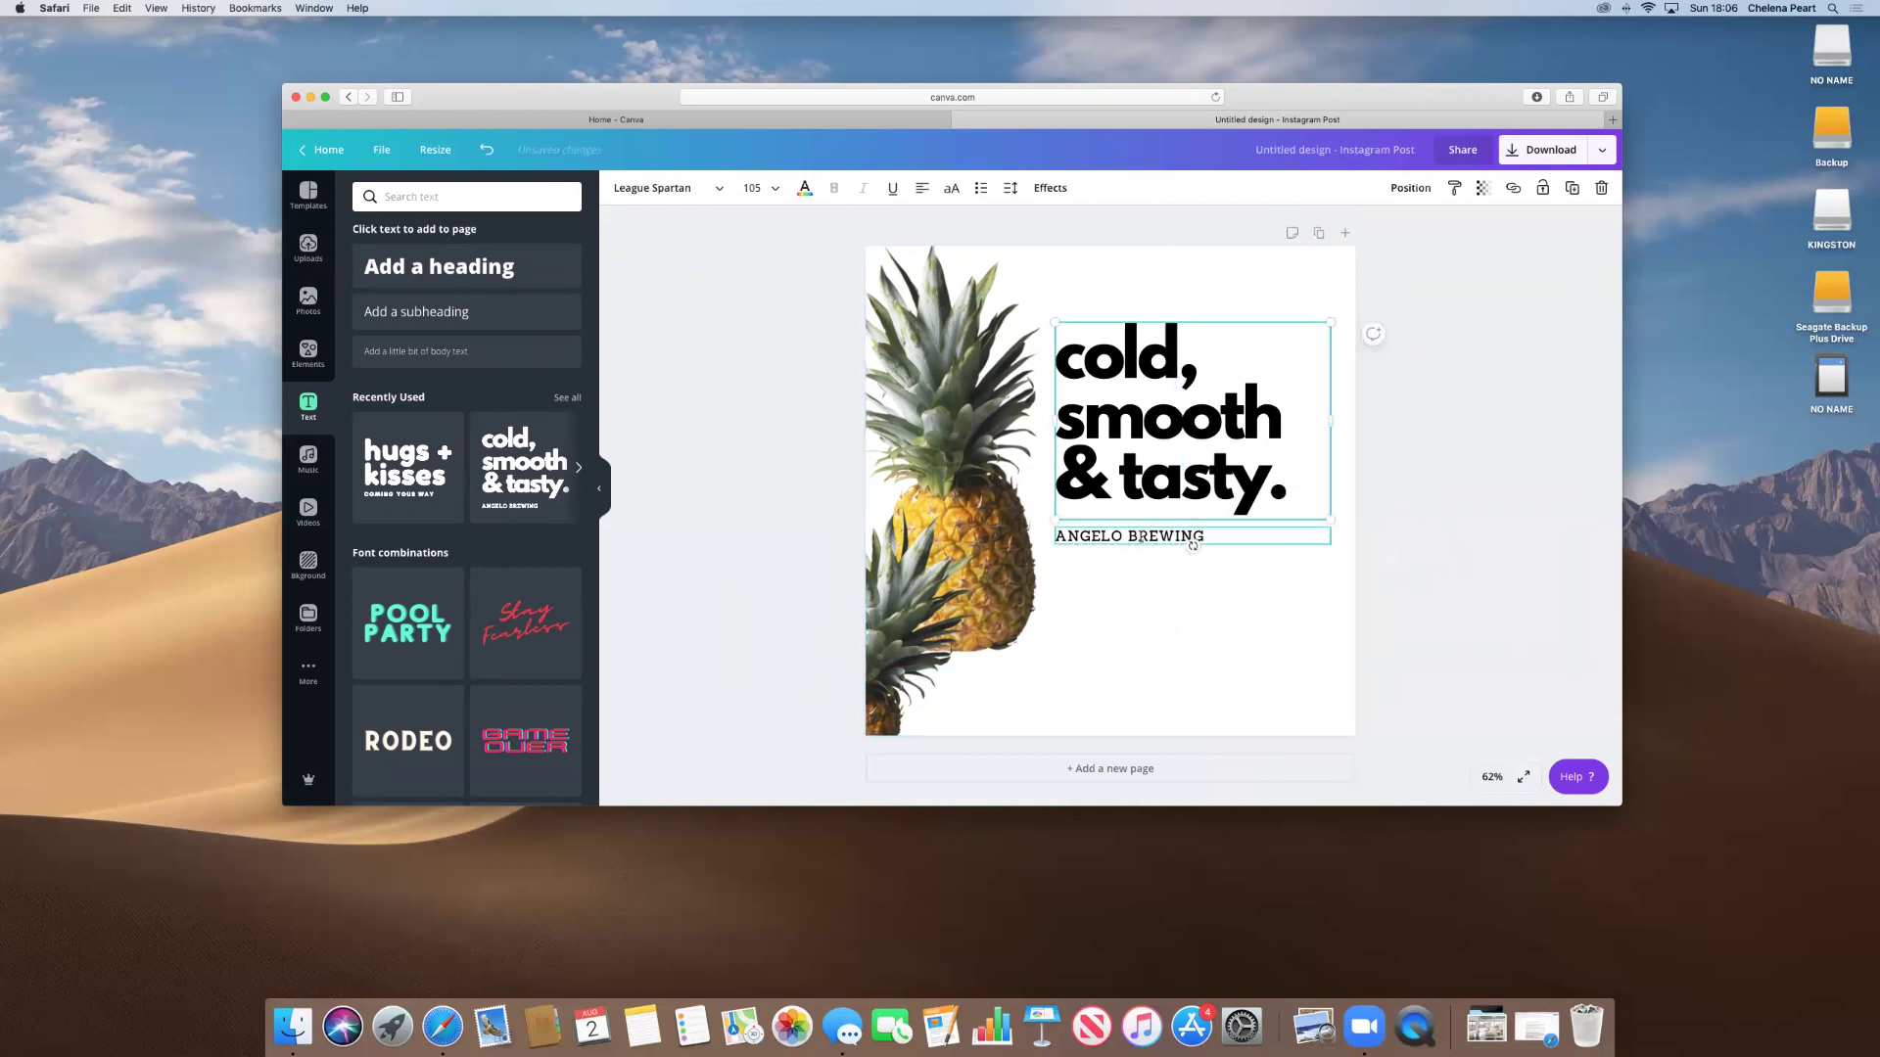
pyautogui.click(1224, 541)
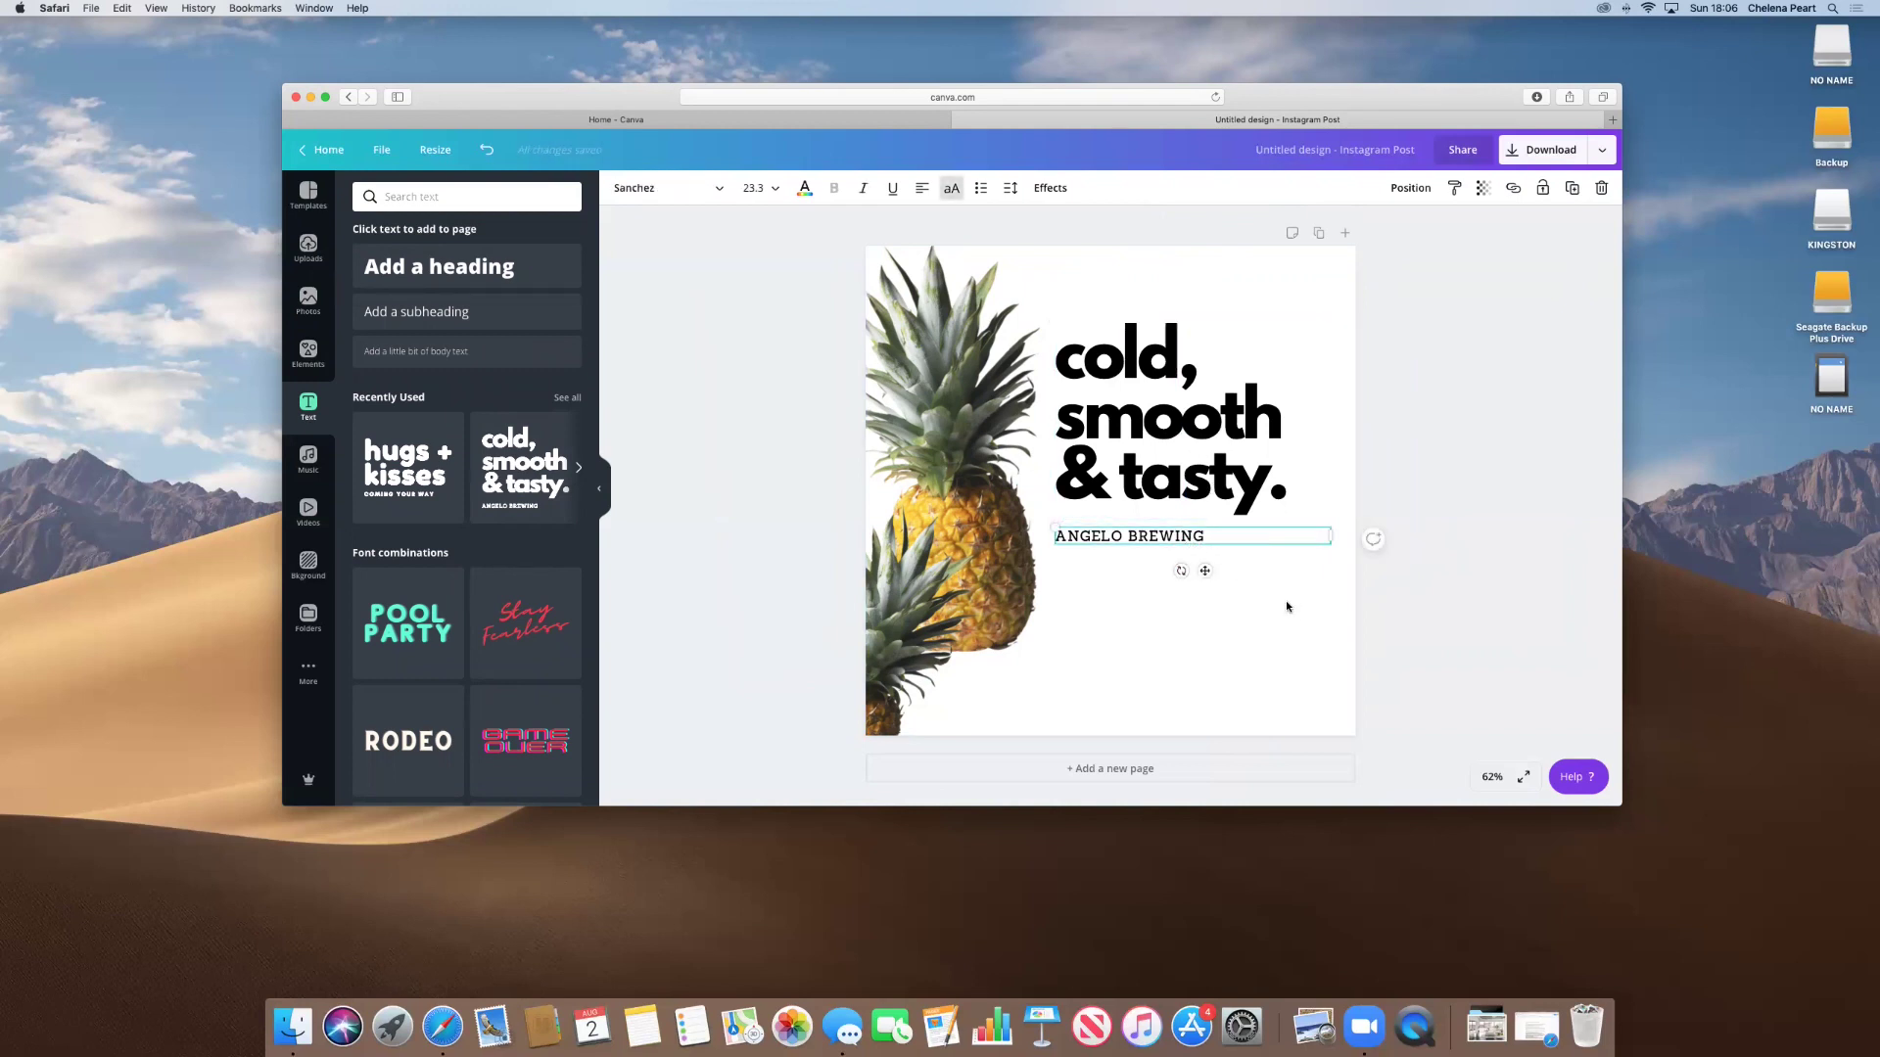
# Replace the "cold, smooth & tasty." heading text with "Eat something healthy".
pyautogui.click(1132, 466)
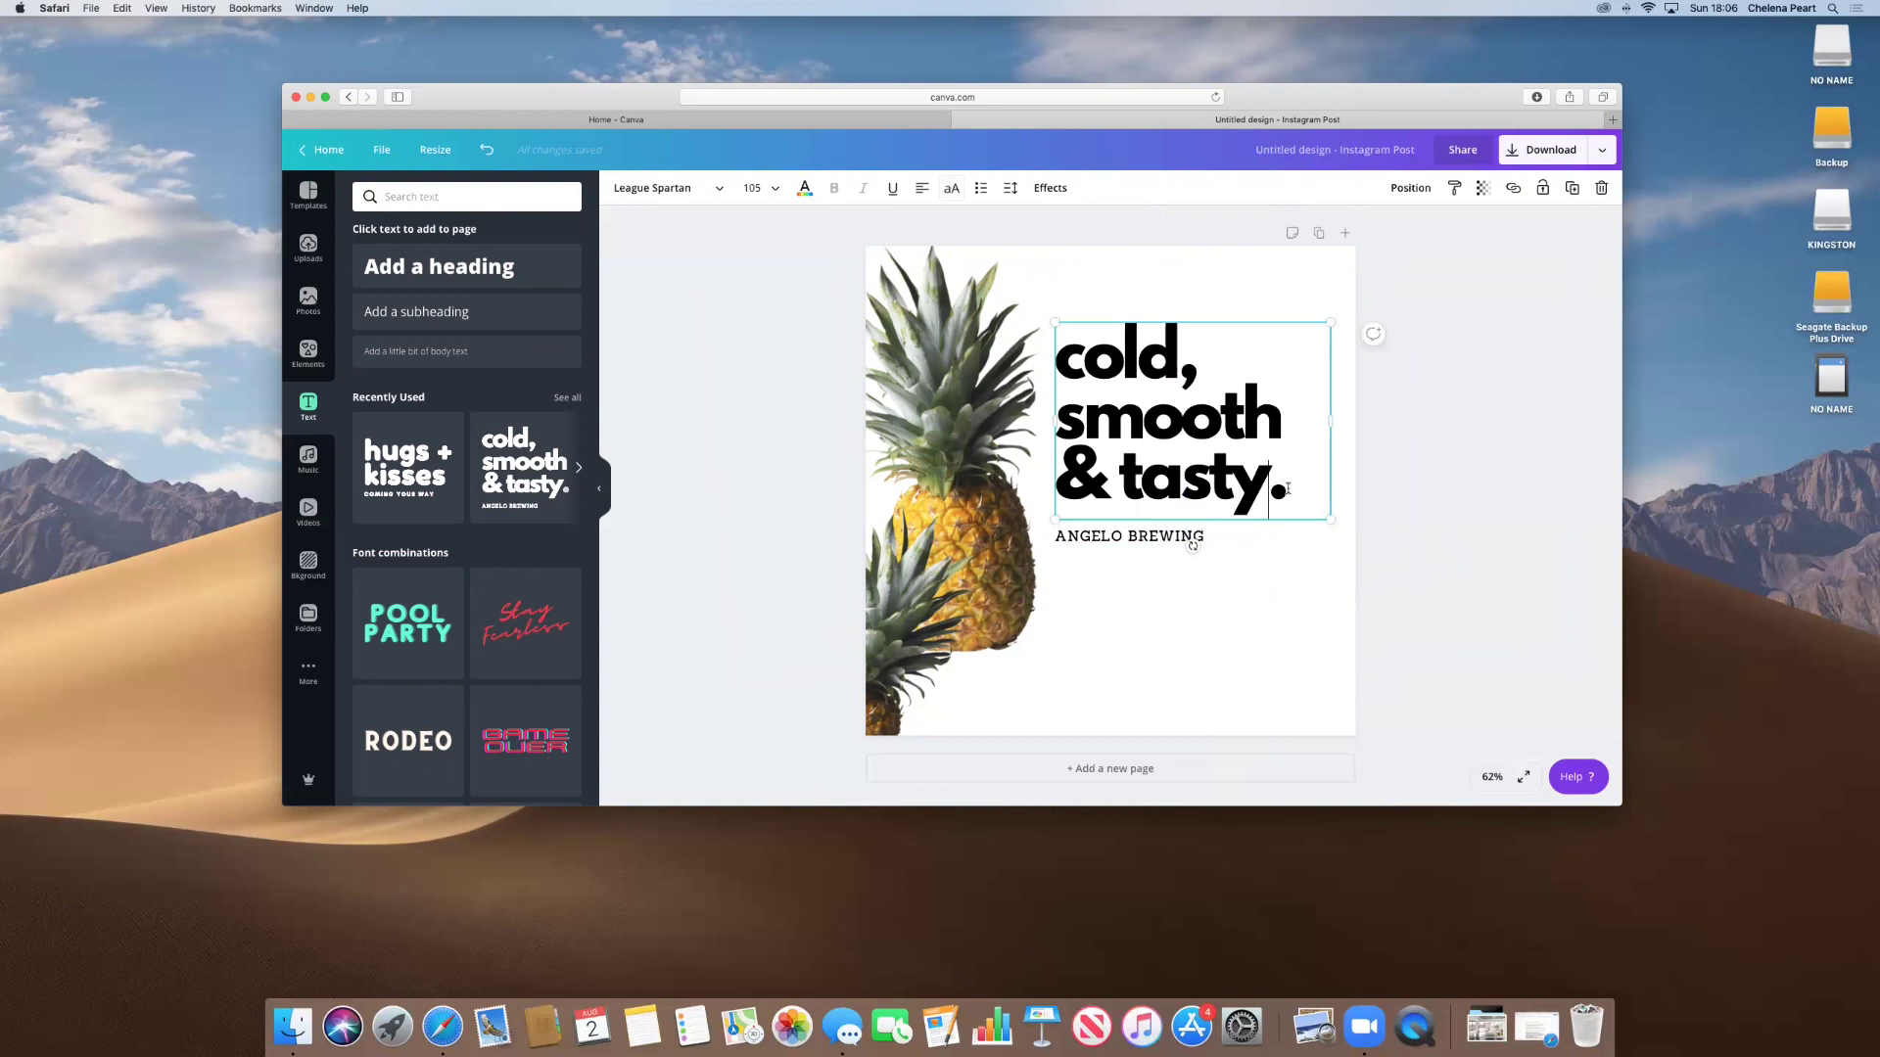
pyautogui.moveTo(1289, 488); pyautogui.dragTo(1080, 352)
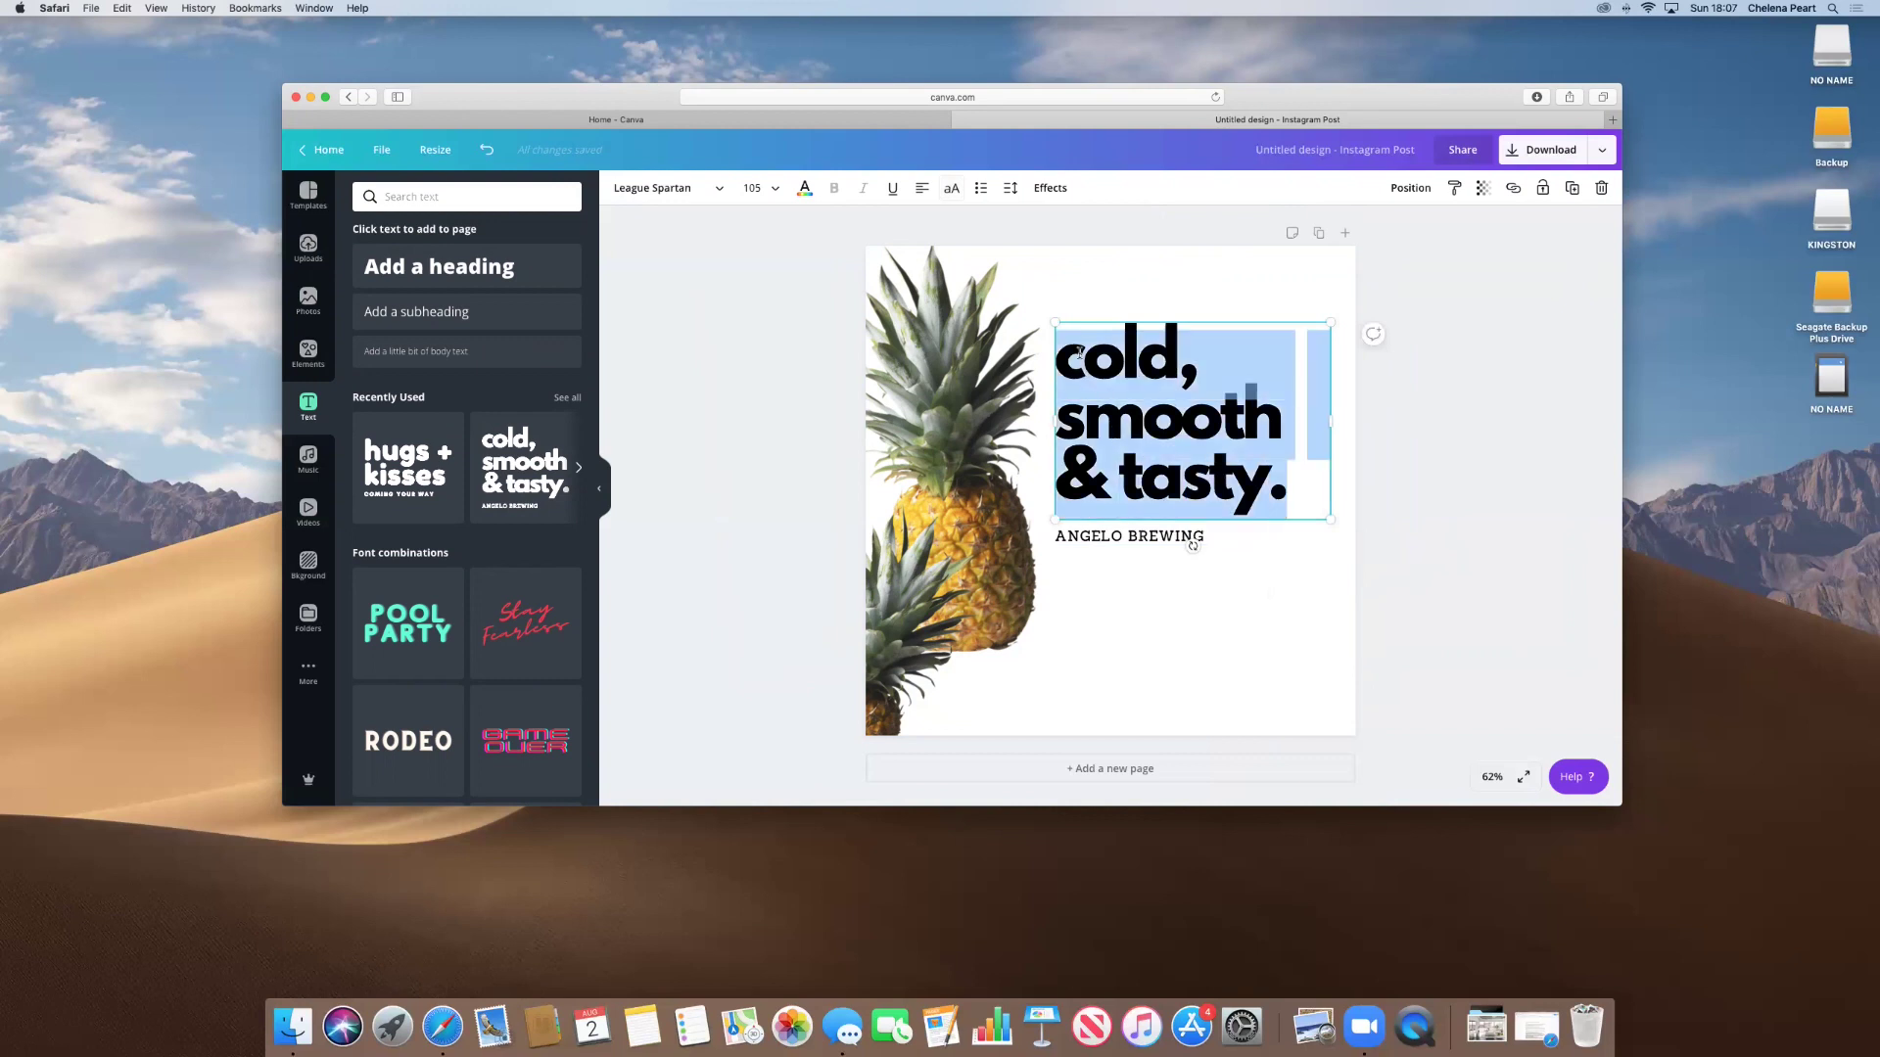
pyautogui.doubleClick(1175, 440)
pyautogui.moveTo(1290, 489); pyautogui.dragTo(1098, 363)
pyautogui.press('BackSpace')
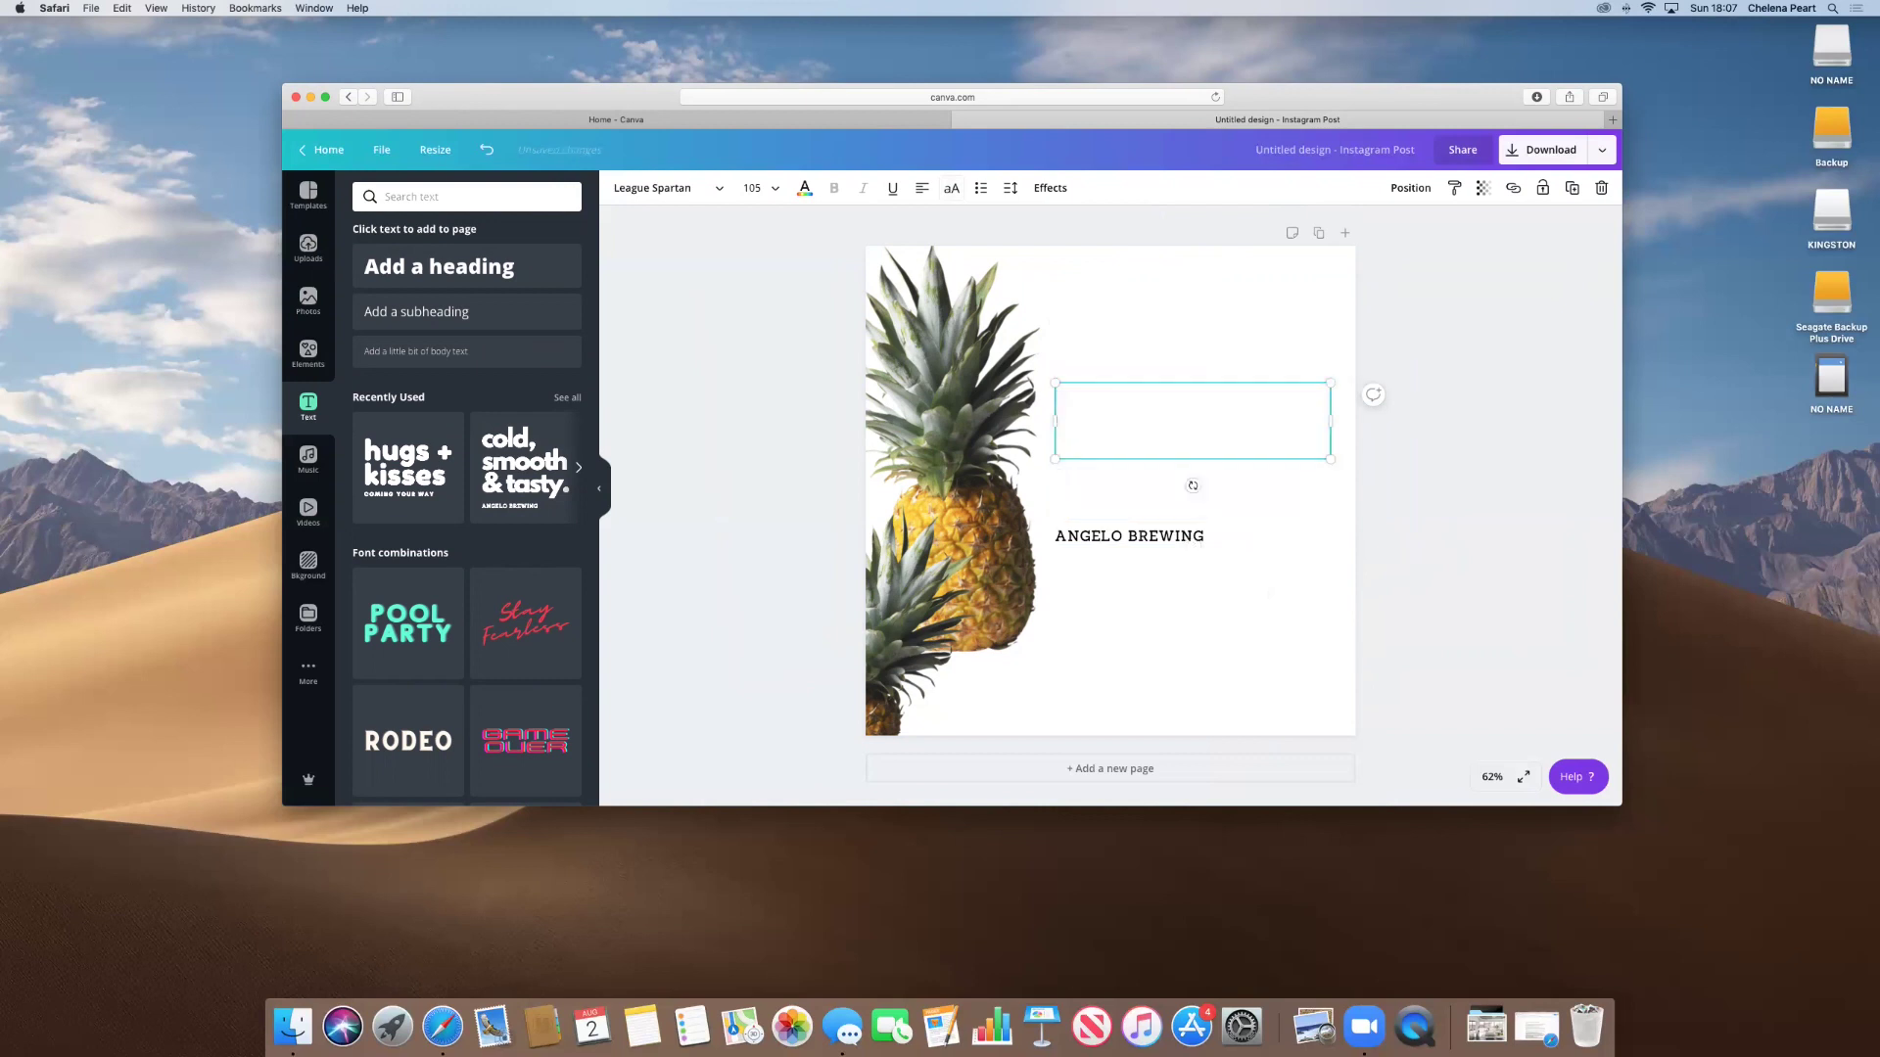
pyautogui.write('Eat')
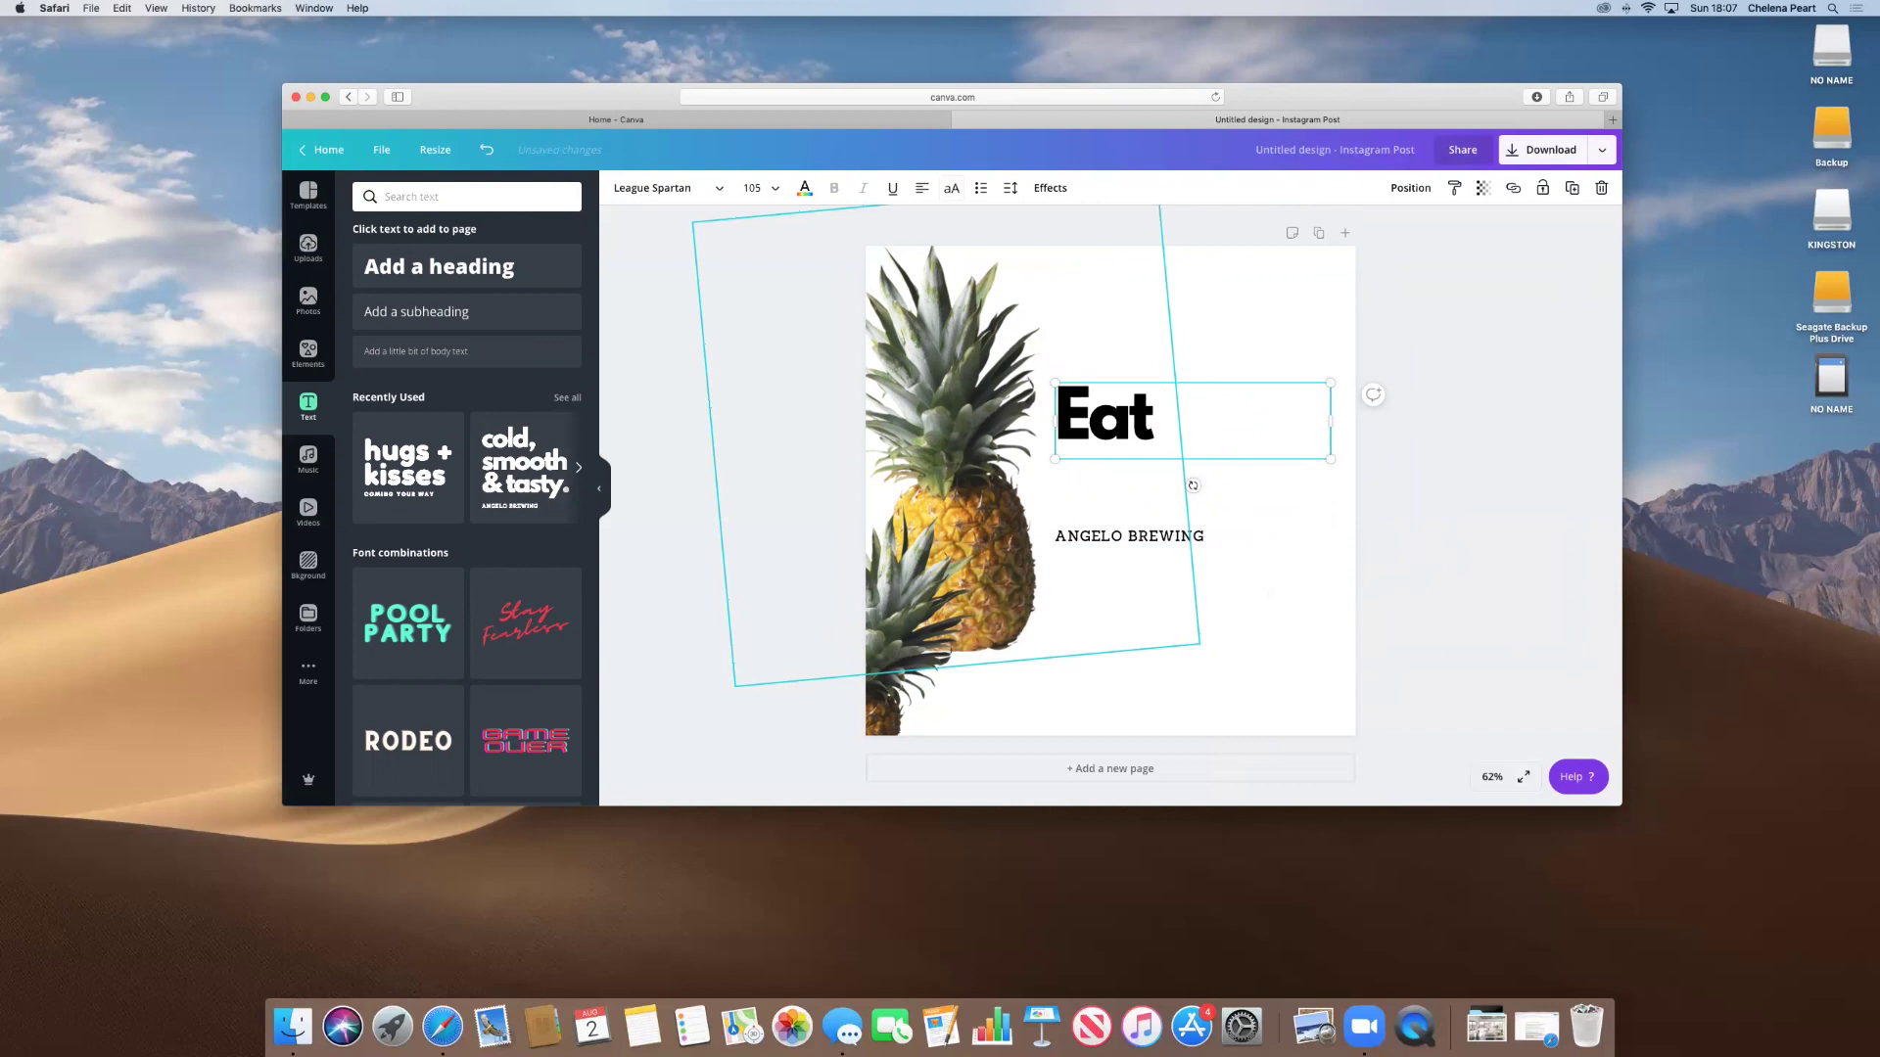
pyautogui.write(' something')
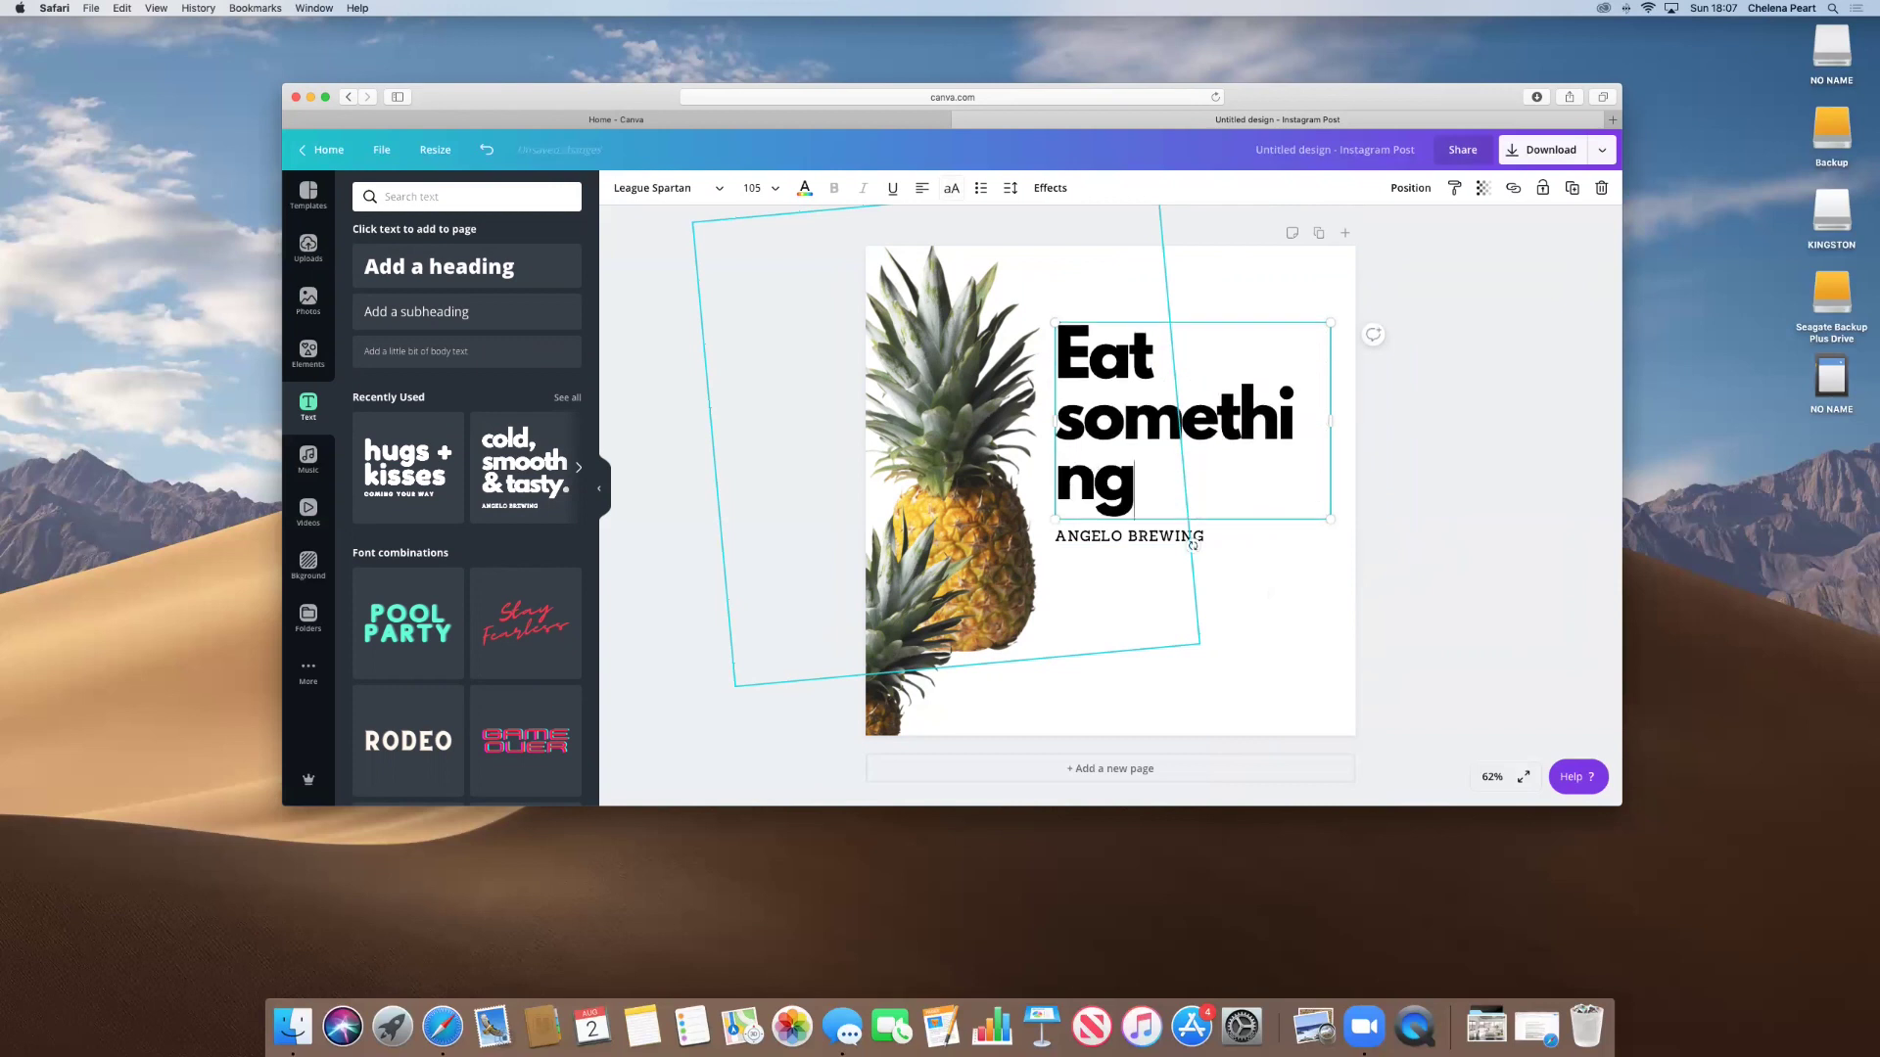
pyautogui.write(' heal')
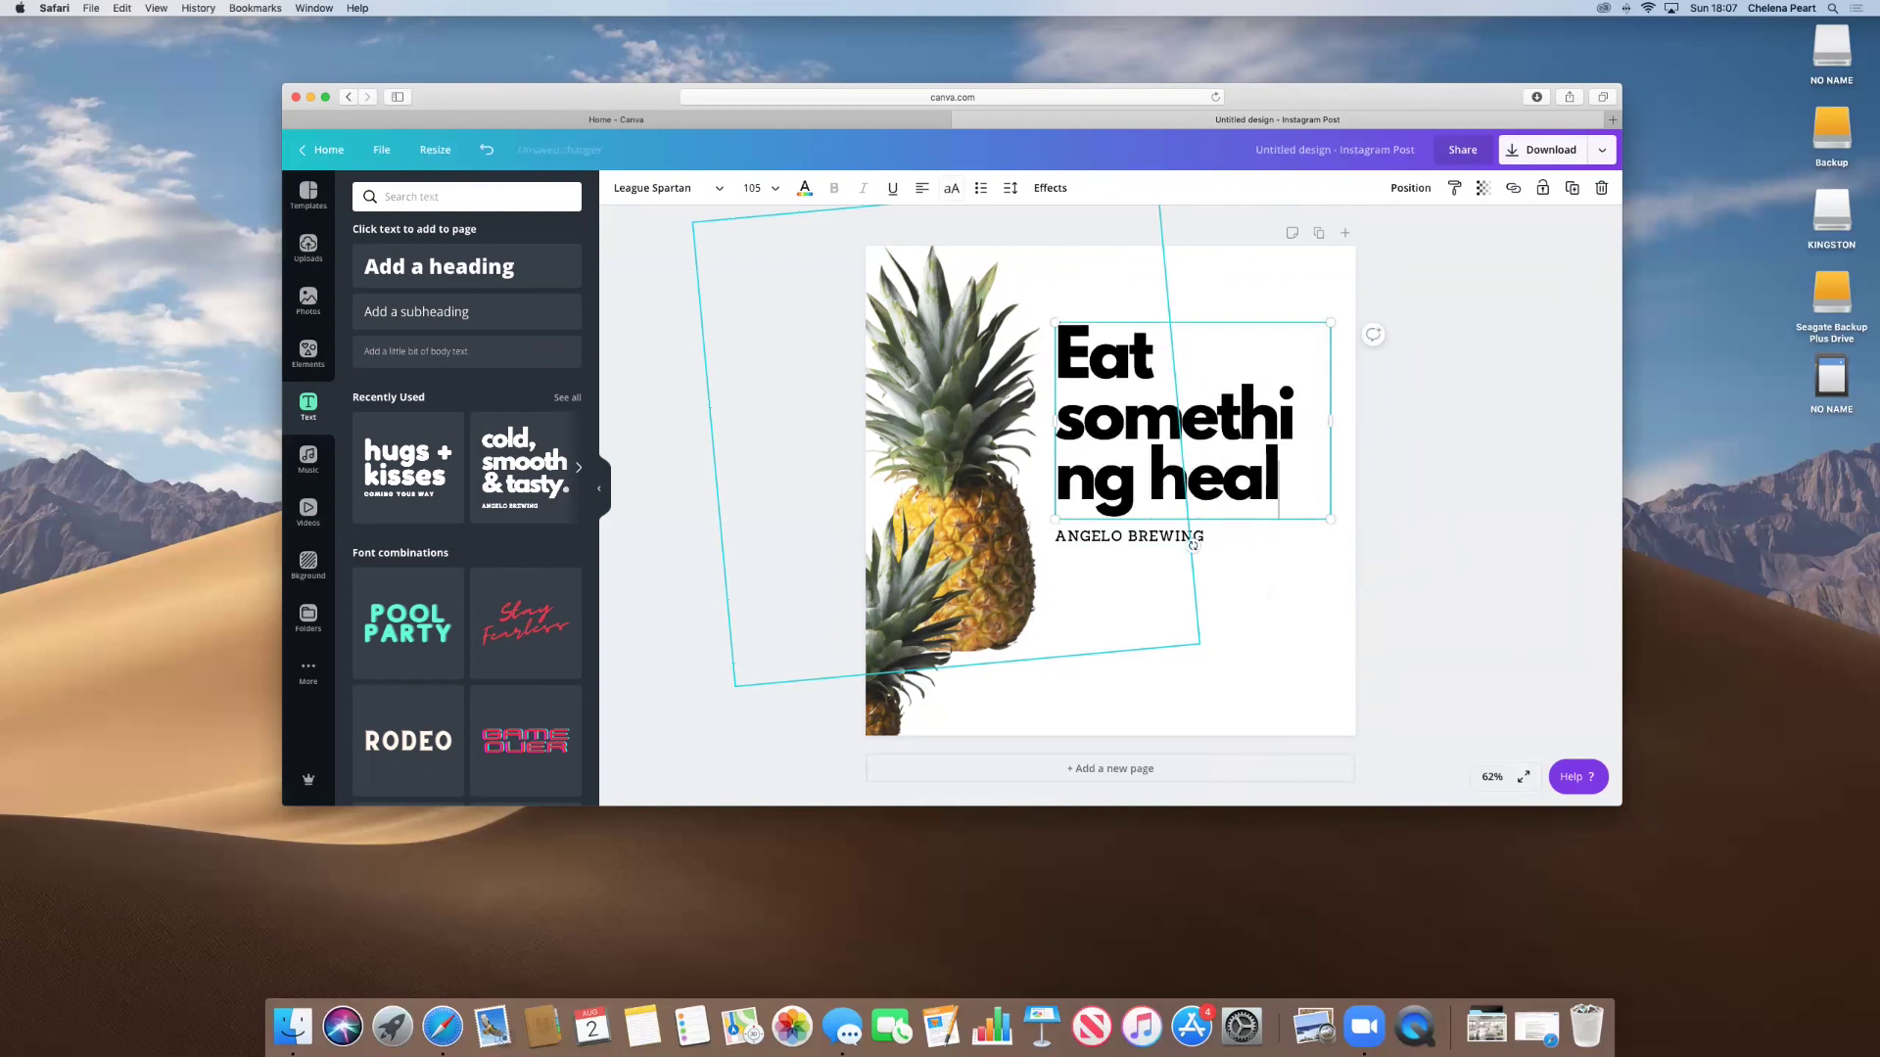
pyautogui.write('thy')
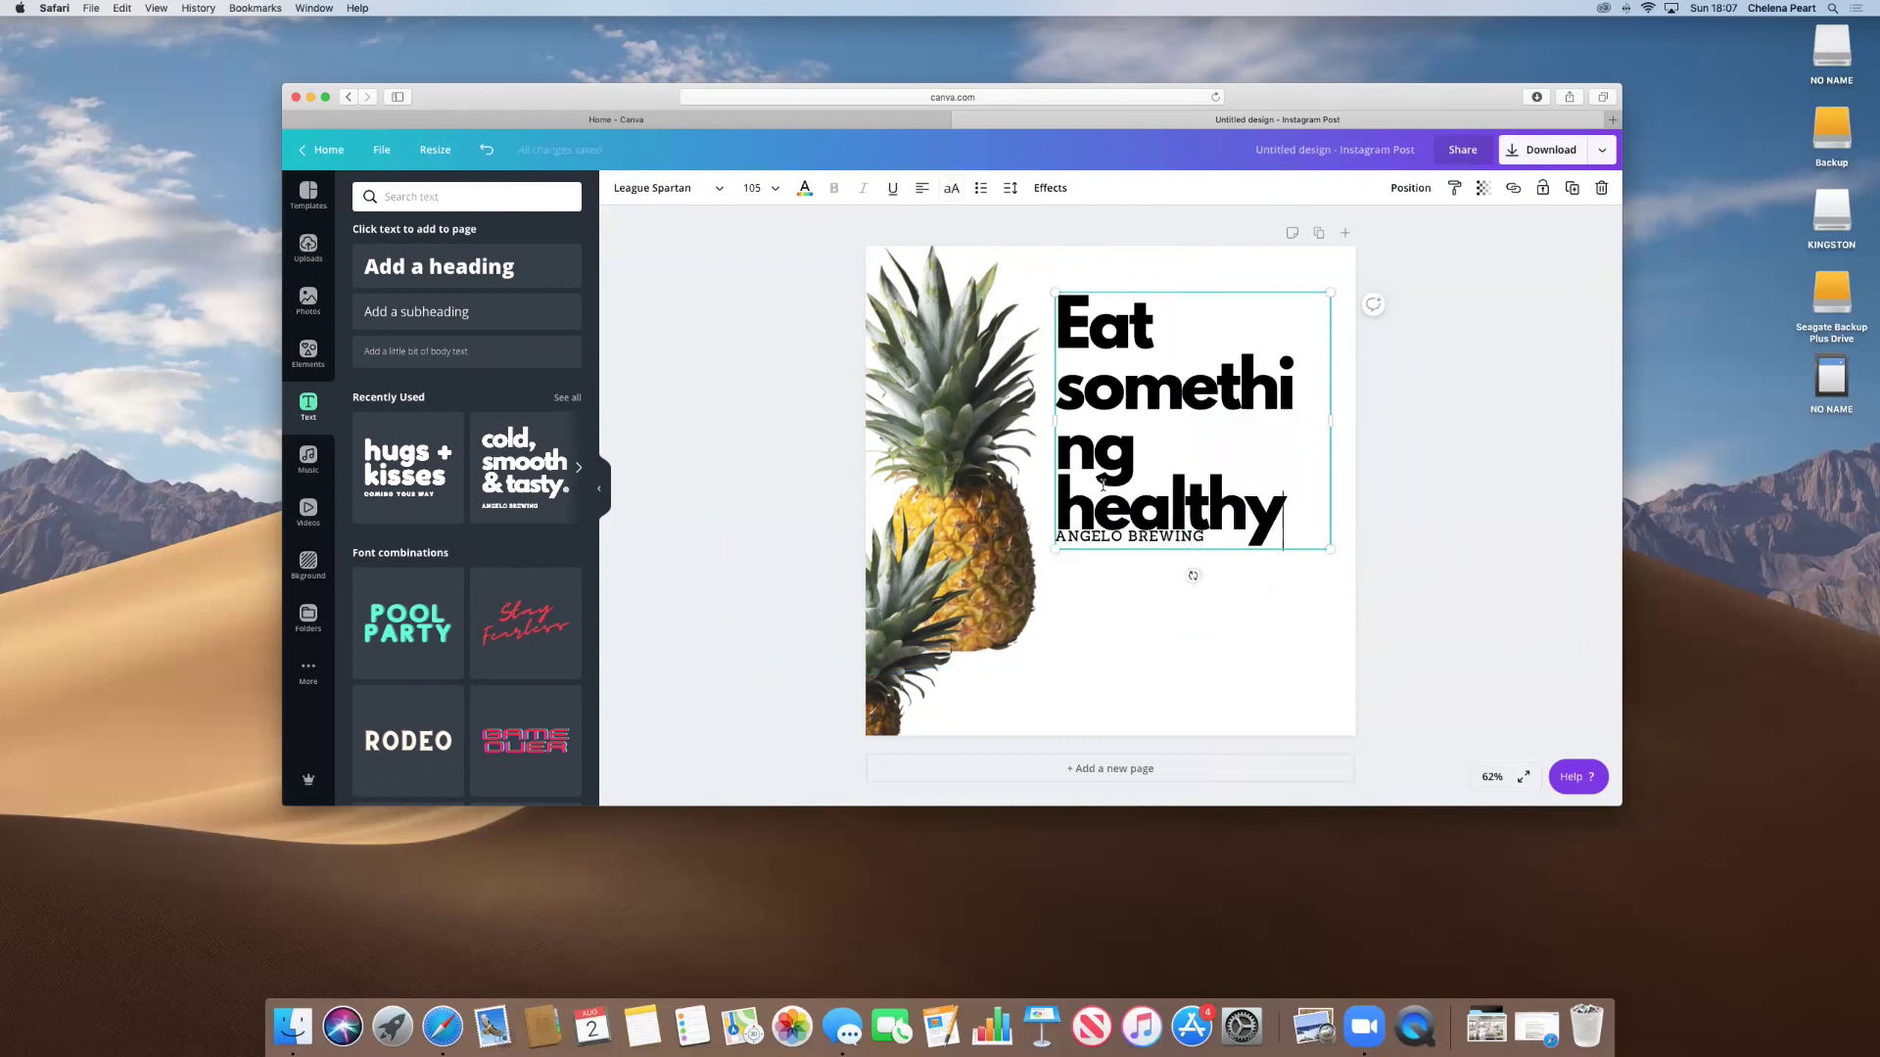
# Move the ANGELO BREWING line lower, clear of the heading, and scale the heading down to font size 99.4.
pyautogui.click(1268, 631)
pyautogui.moveTo(1137, 543); pyautogui.dragTo(1142, 594)
pyautogui.click(1283, 509)
pyautogui.moveTo(1329, 549)
pyautogui.mouseDown()
pyautogui.moveTo(1381, 603)
pyautogui.moveTo(1300, 553)
pyautogui.mouseUp()
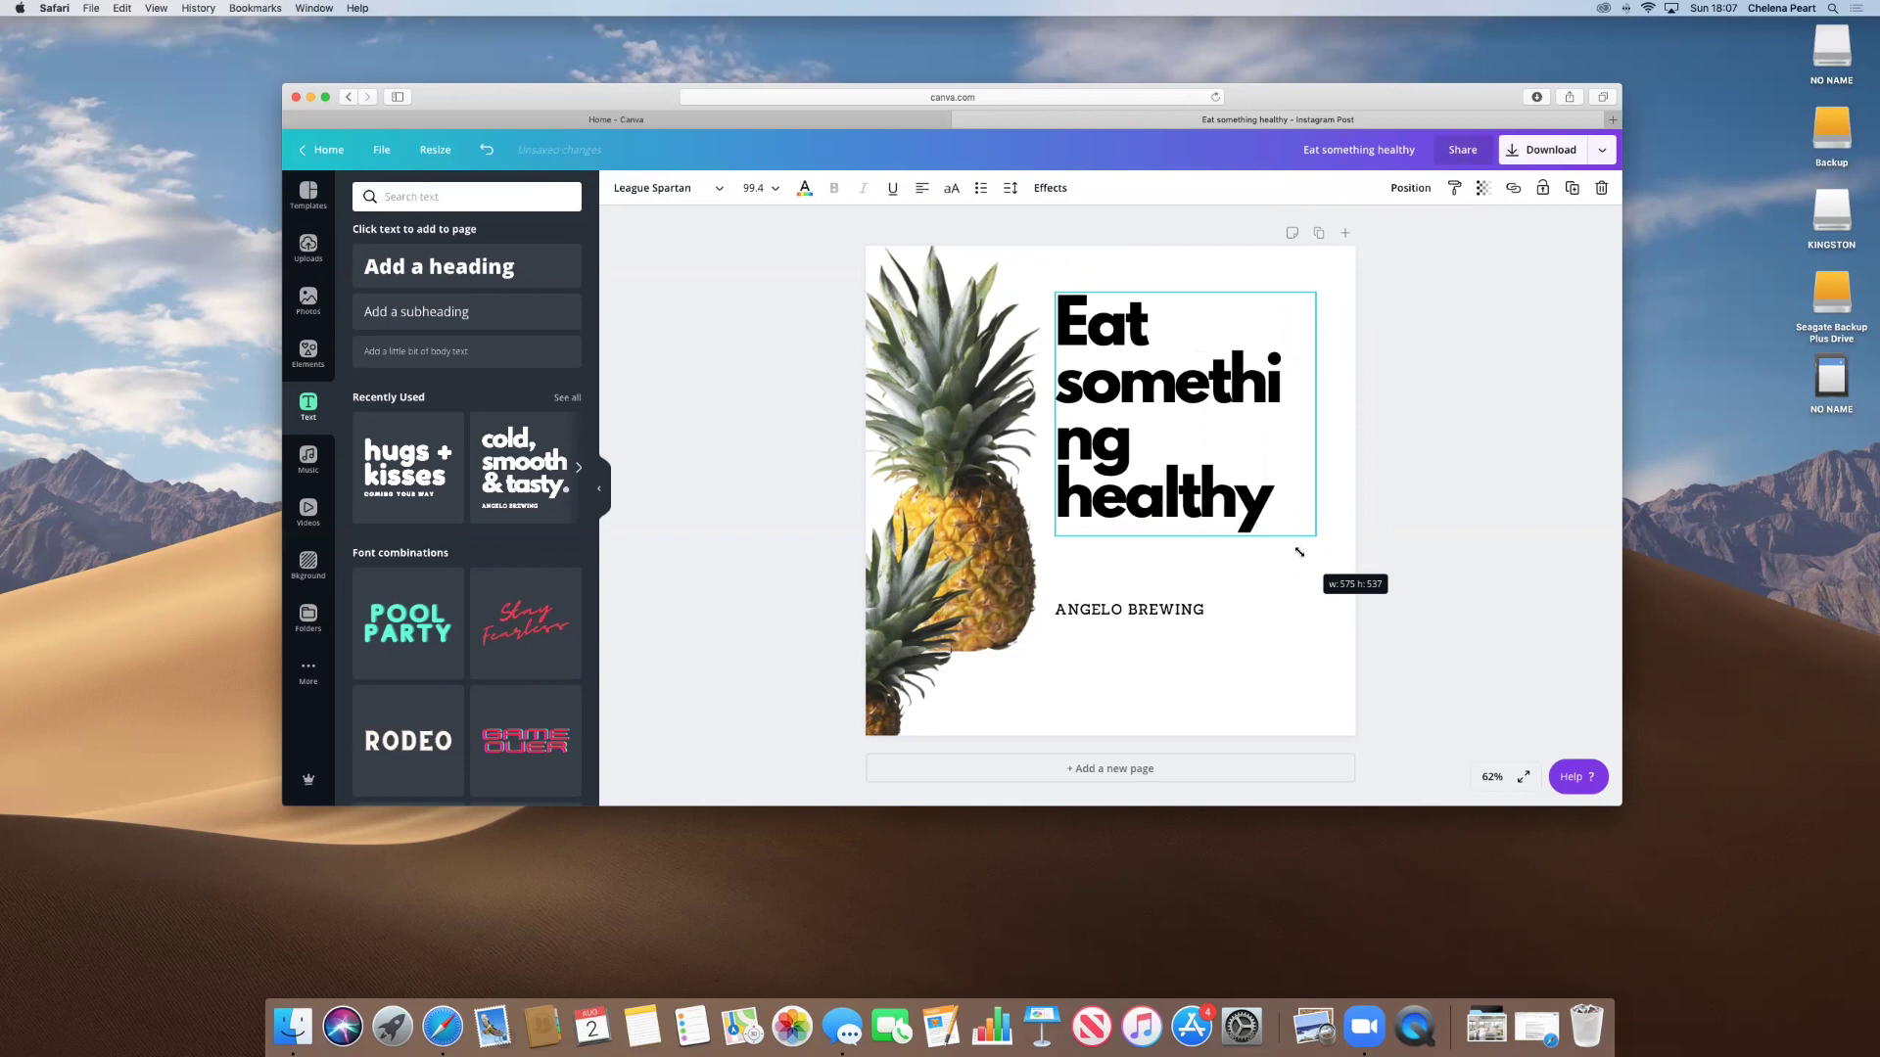
pyautogui.moveTo(1300, 552); pyautogui.dragTo(1299, 552)
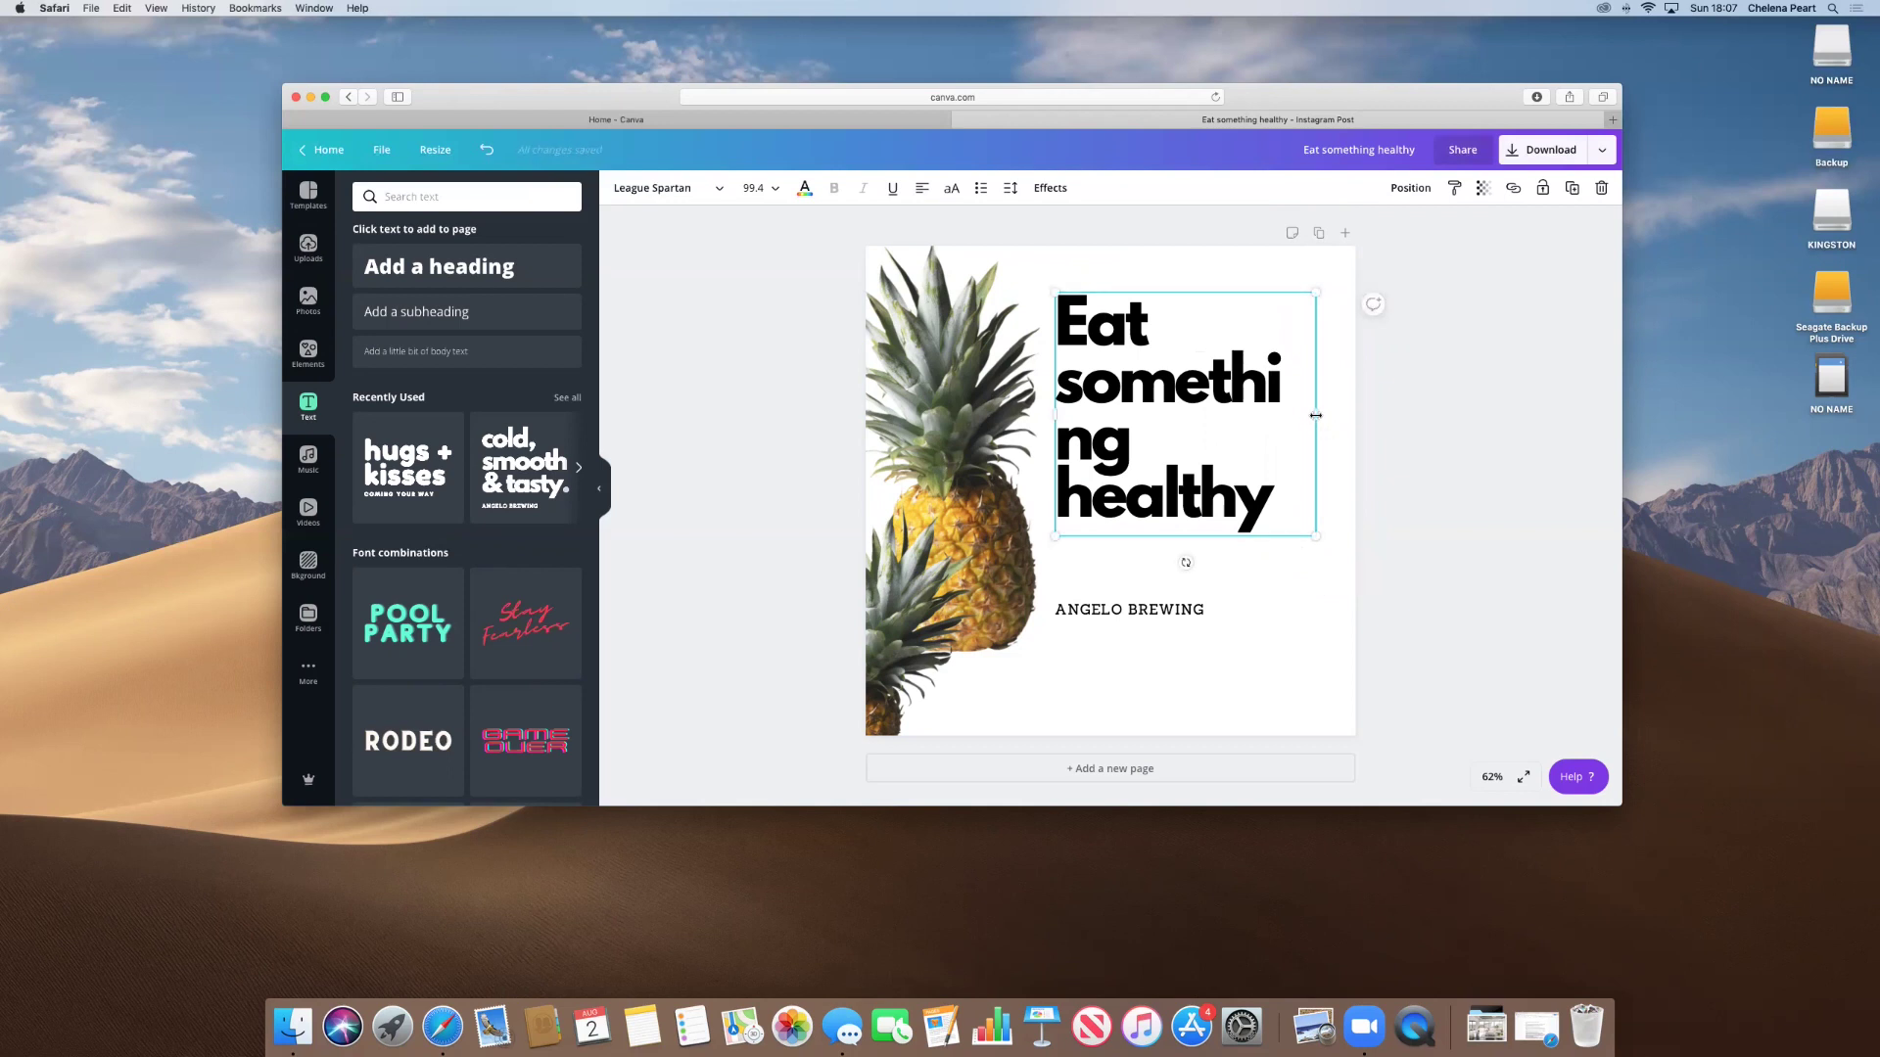
# Widen the heading box so "something" fits on one line, move it to the page's upper right, and scale it to size 101.
pyautogui.moveTo(1316, 415); pyautogui.dragTo(1372, 415)
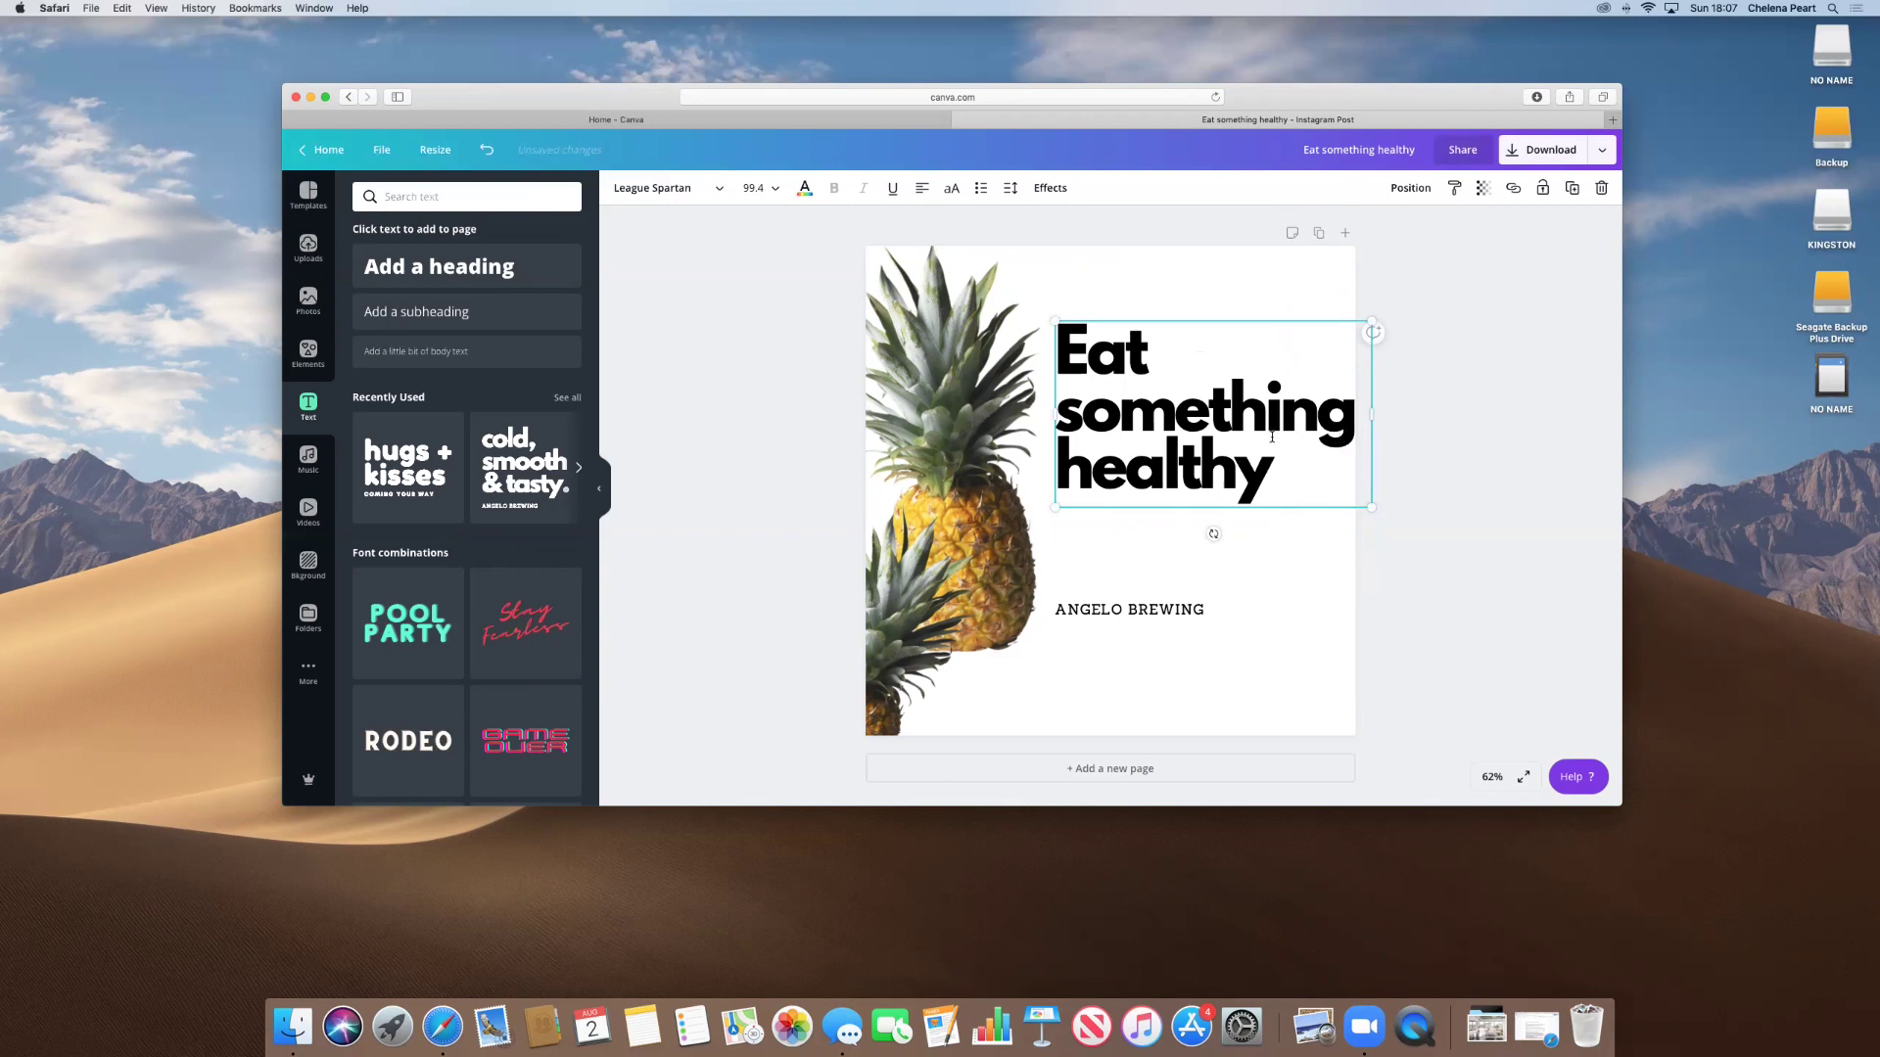
pyautogui.moveTo(1330, 505); pyautogui.dragTo(1322, 504)
pyautogui.moveTo(1175, 413); pyautogui.dragTo(1166, 374)
pyautogui.moveTo(1318, 433); pyautogui.dragTo(1357, 459)
pyautogui.click(1296, 591)
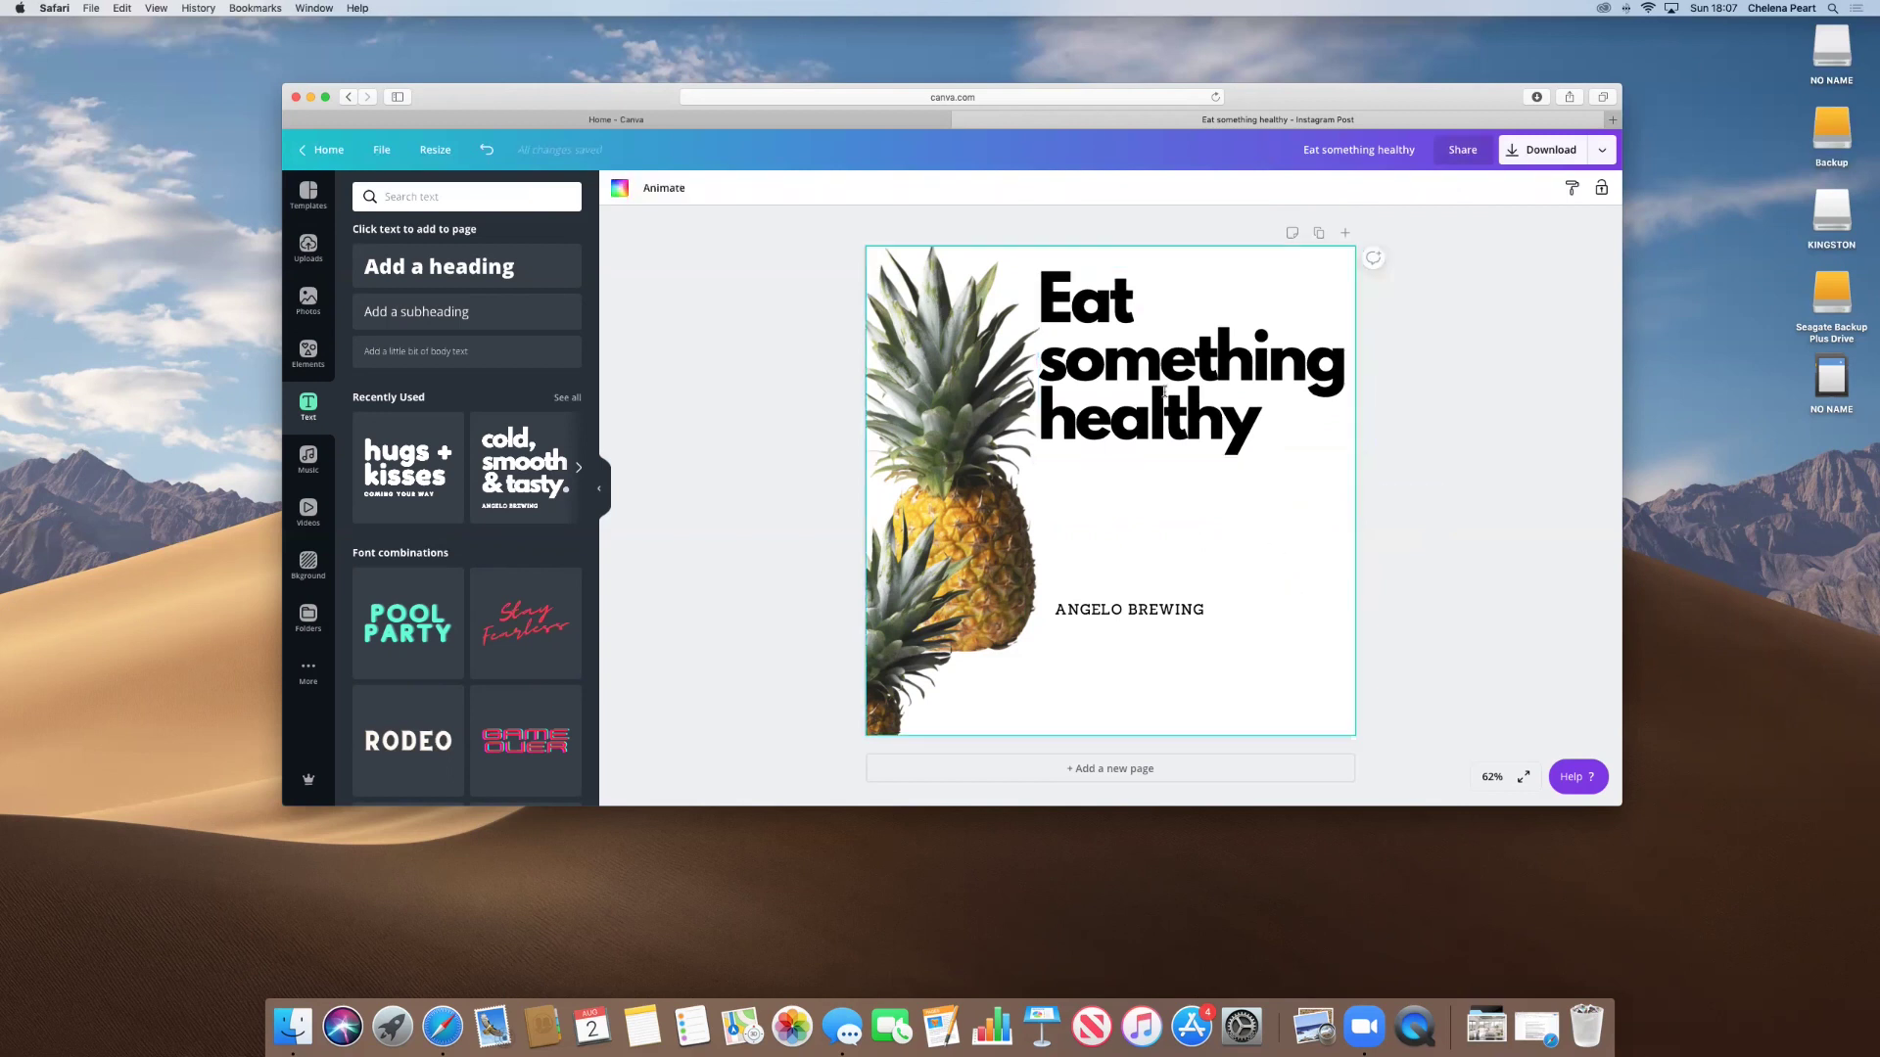
pyautogui.moveTo(1168, 351); pyautogui.dragTo(1161, 344)
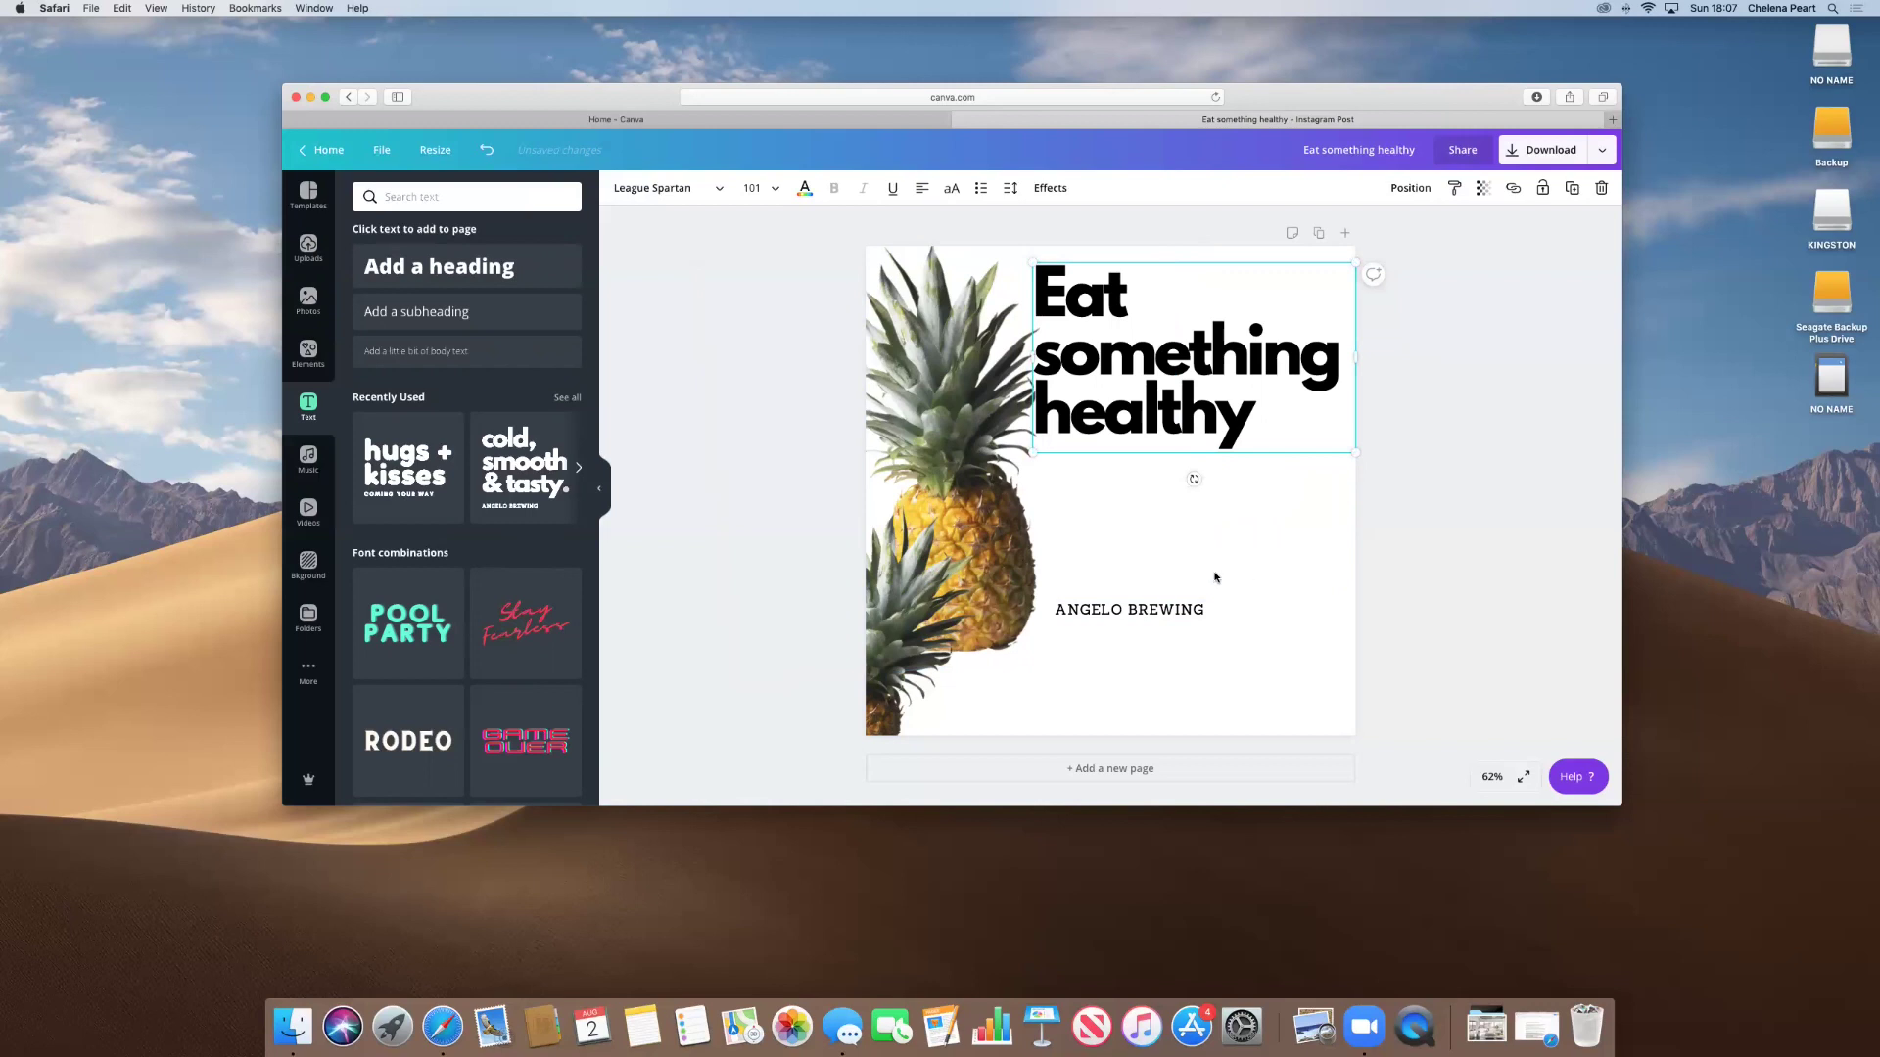
# Move the ANGELO BREWING line up to just below the heading.
pyautogui.click(1196, 609)
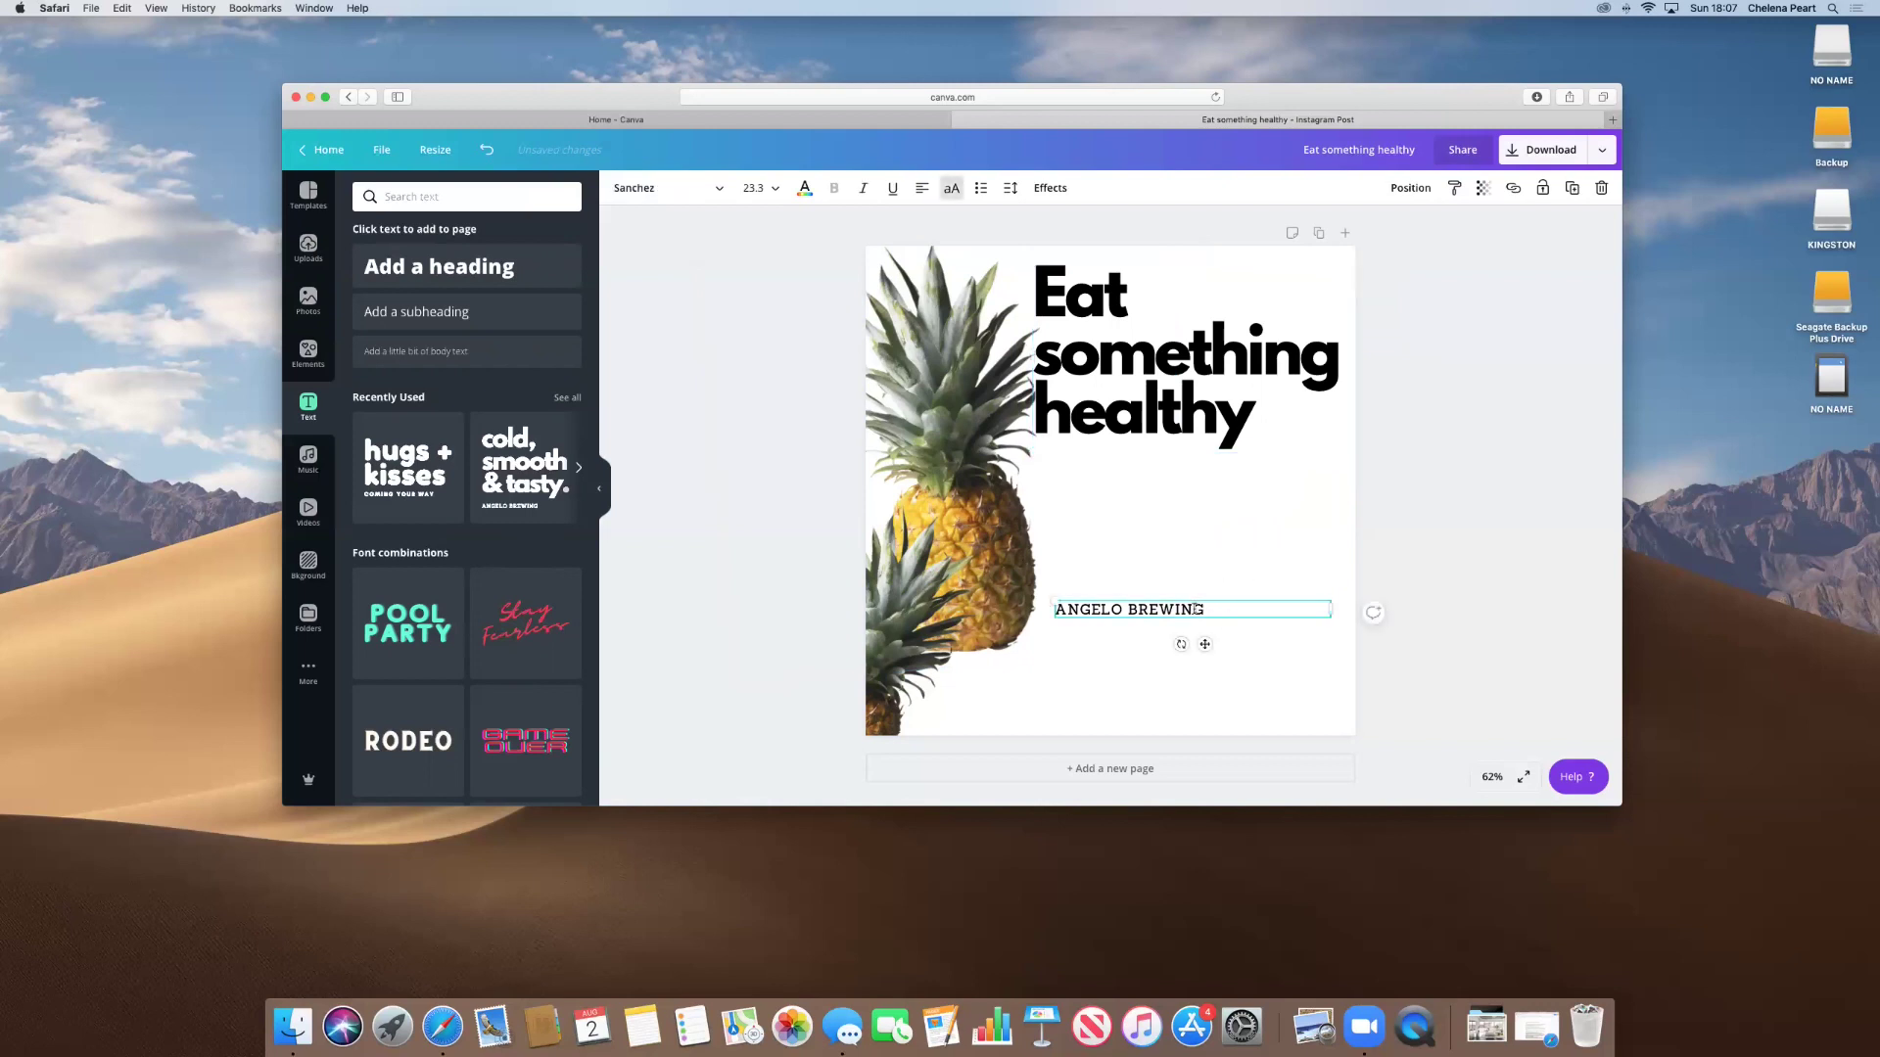
pyautogui.click(1251, 579)
pyautogui.moveTo(1175, 611); pyautogui.dragTo(1171, 482)
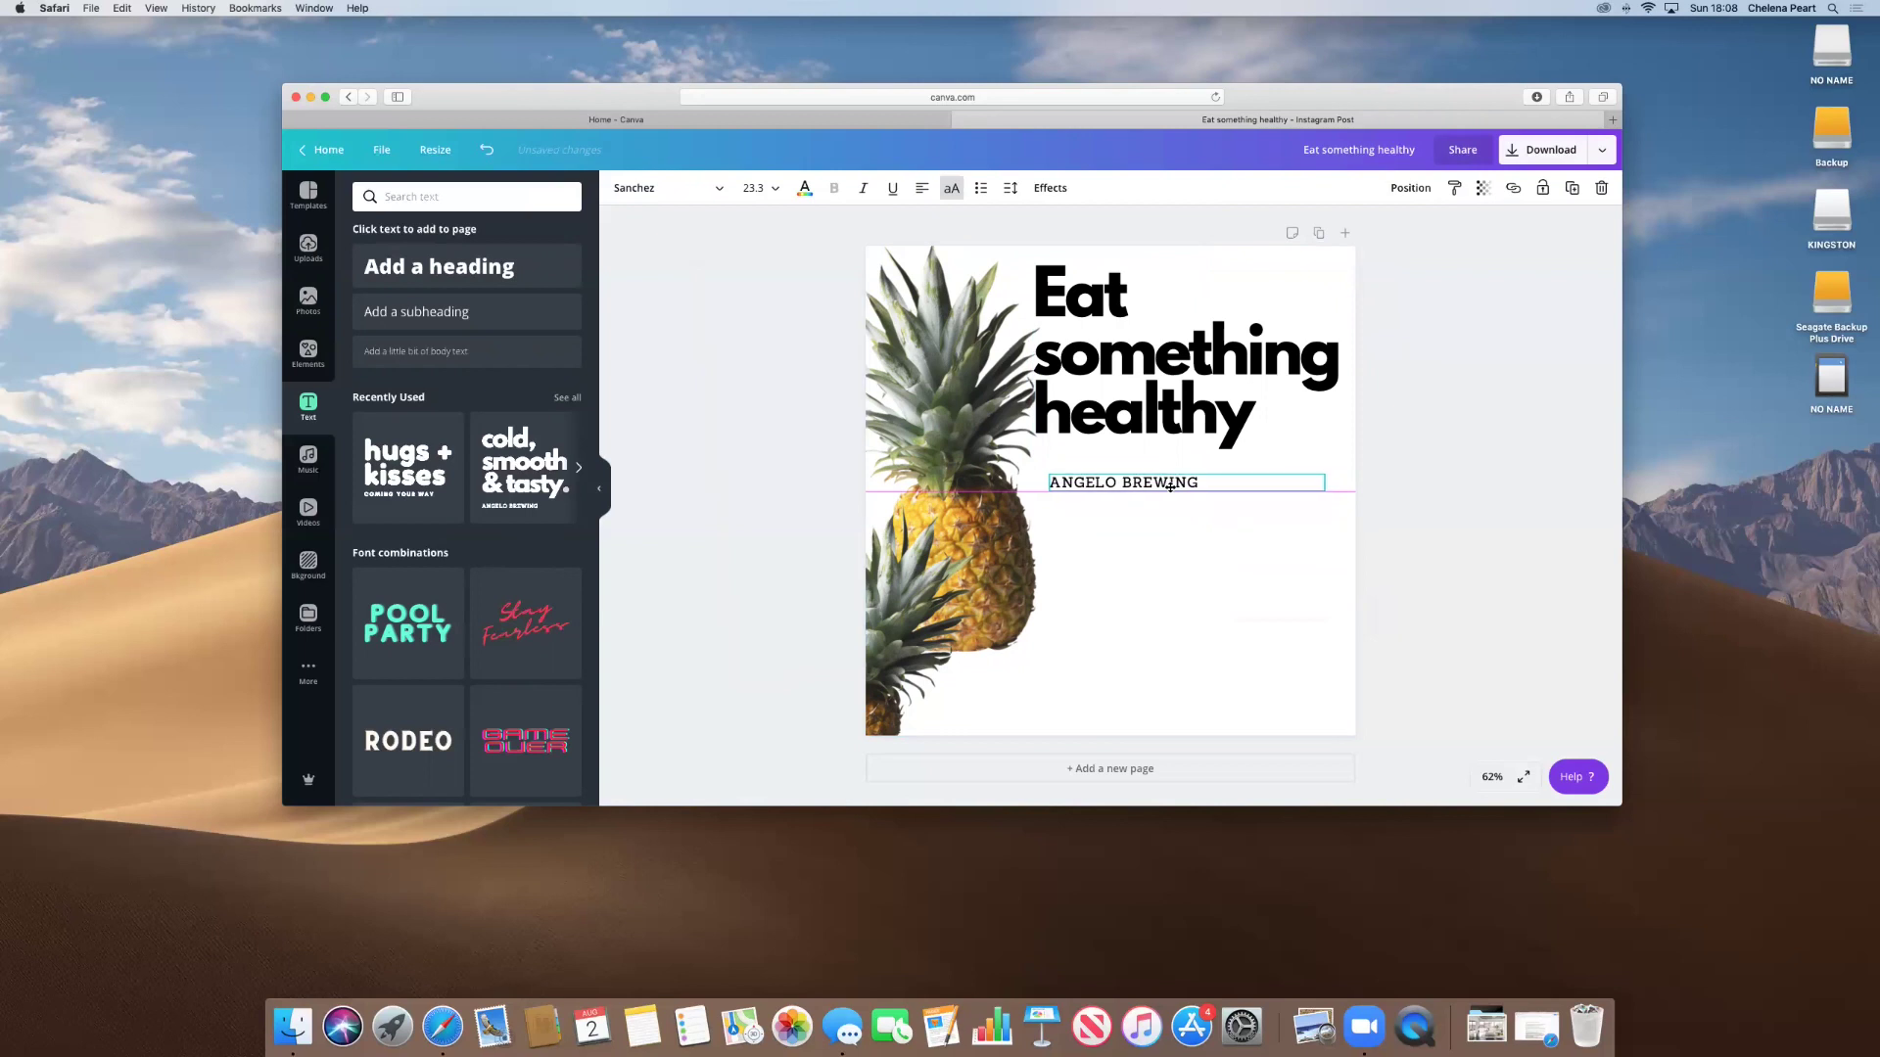
pyautogui.click(1241, 627)
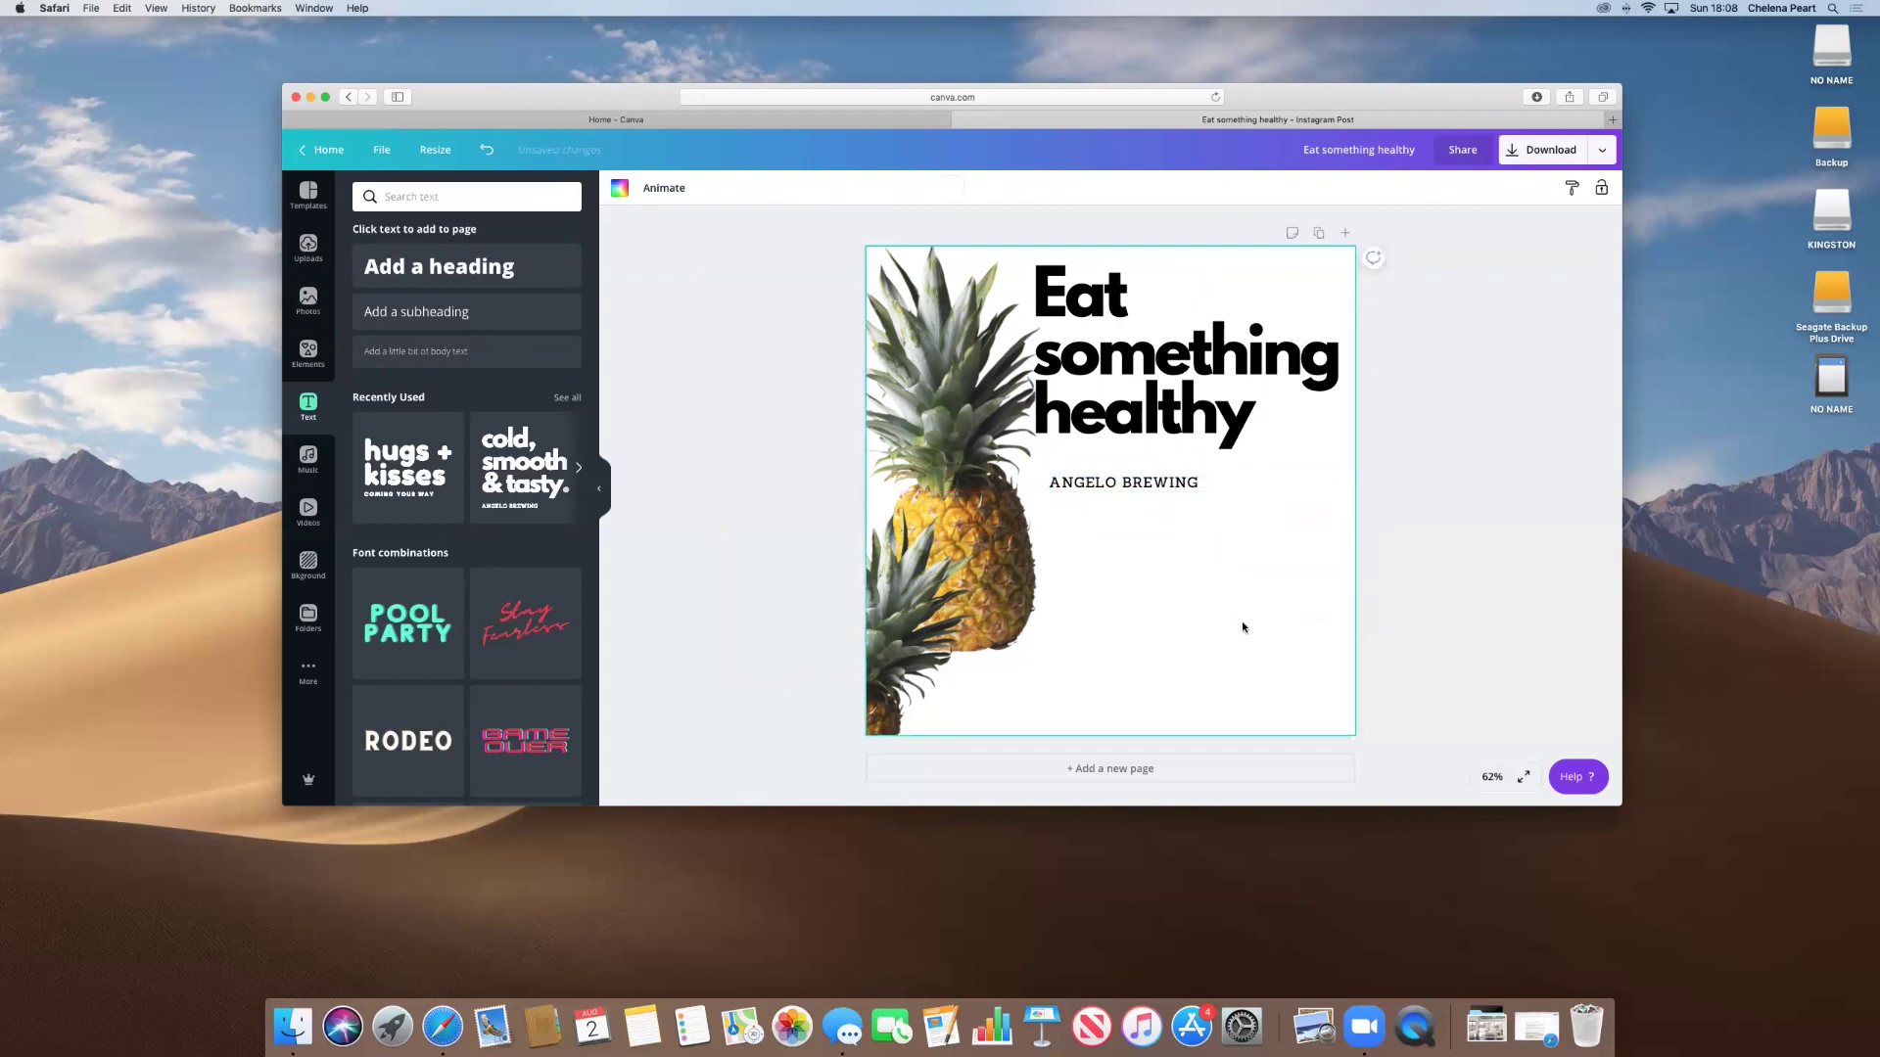
# Try Libre Baskerville on the ANGELO BREWING line, and set its font to Madelyn.
pyautogui.click(1193, 484)
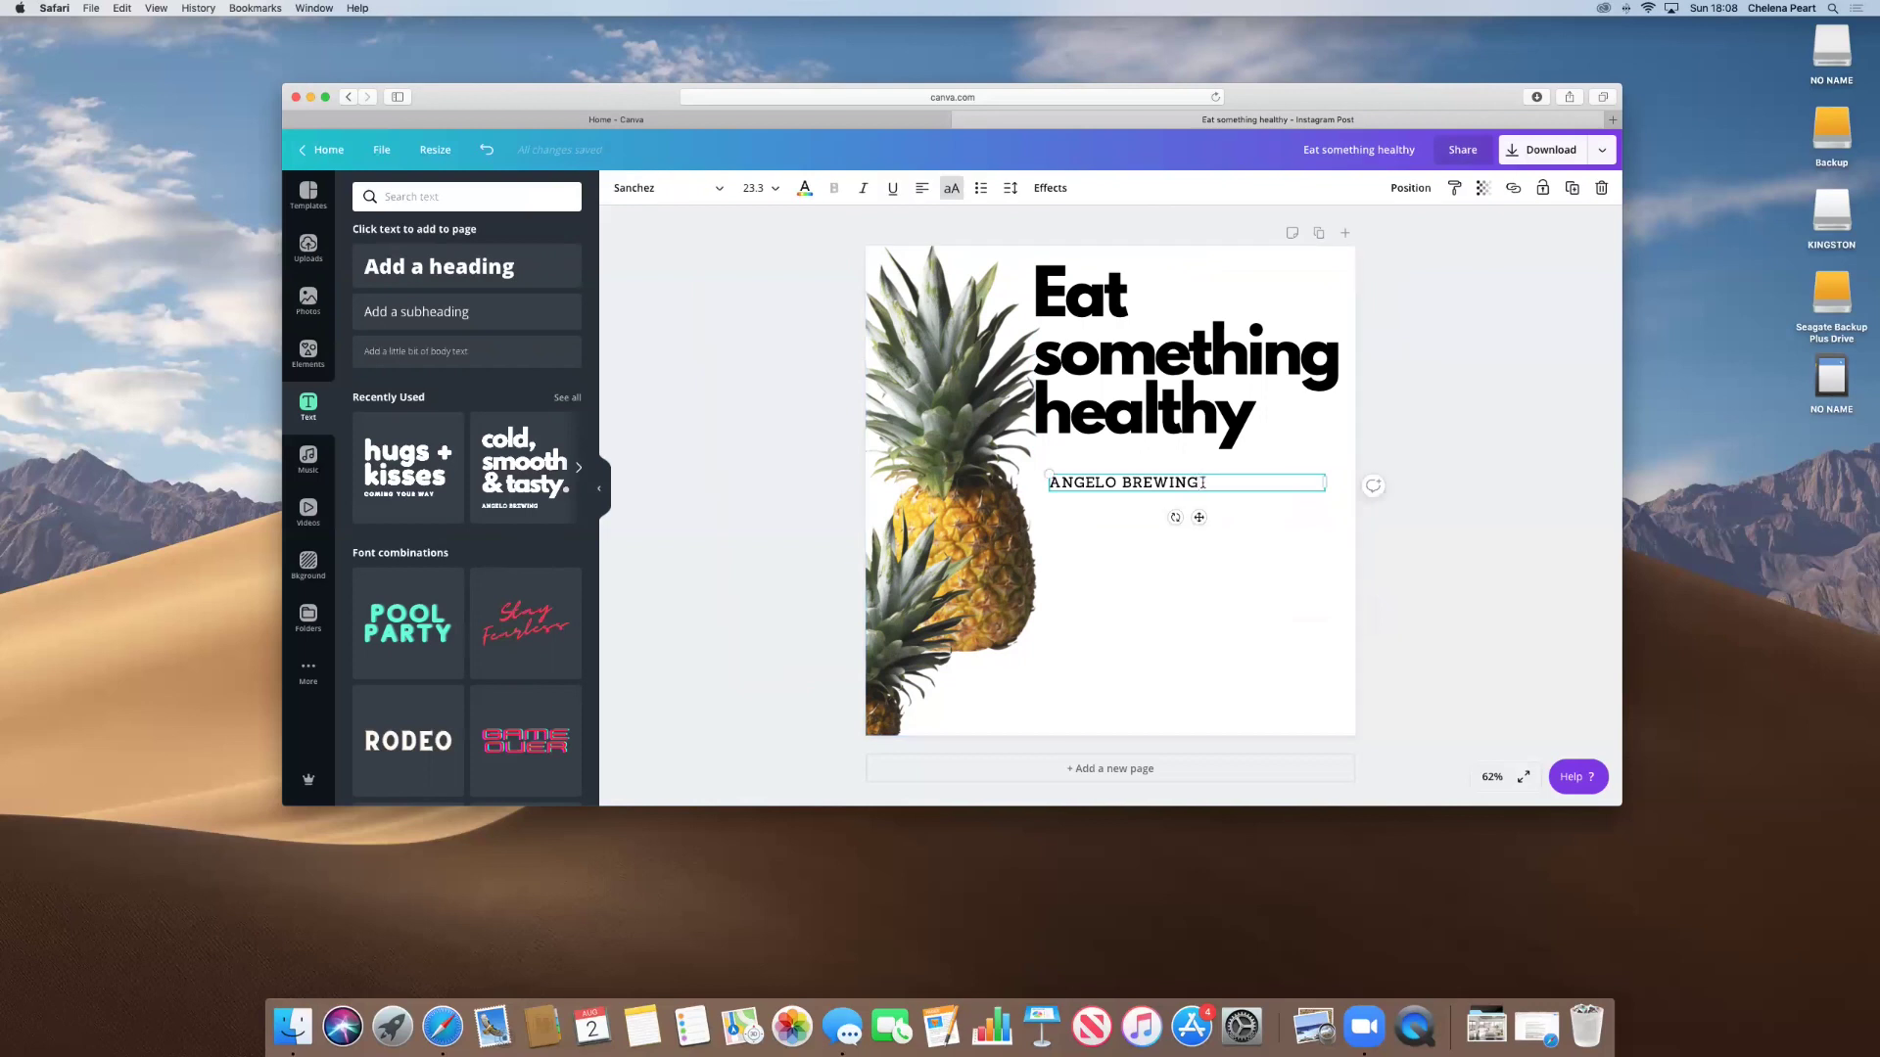
pyautogui.moveTo(1199, 483); pyautogui.dragTo(1051, 485)
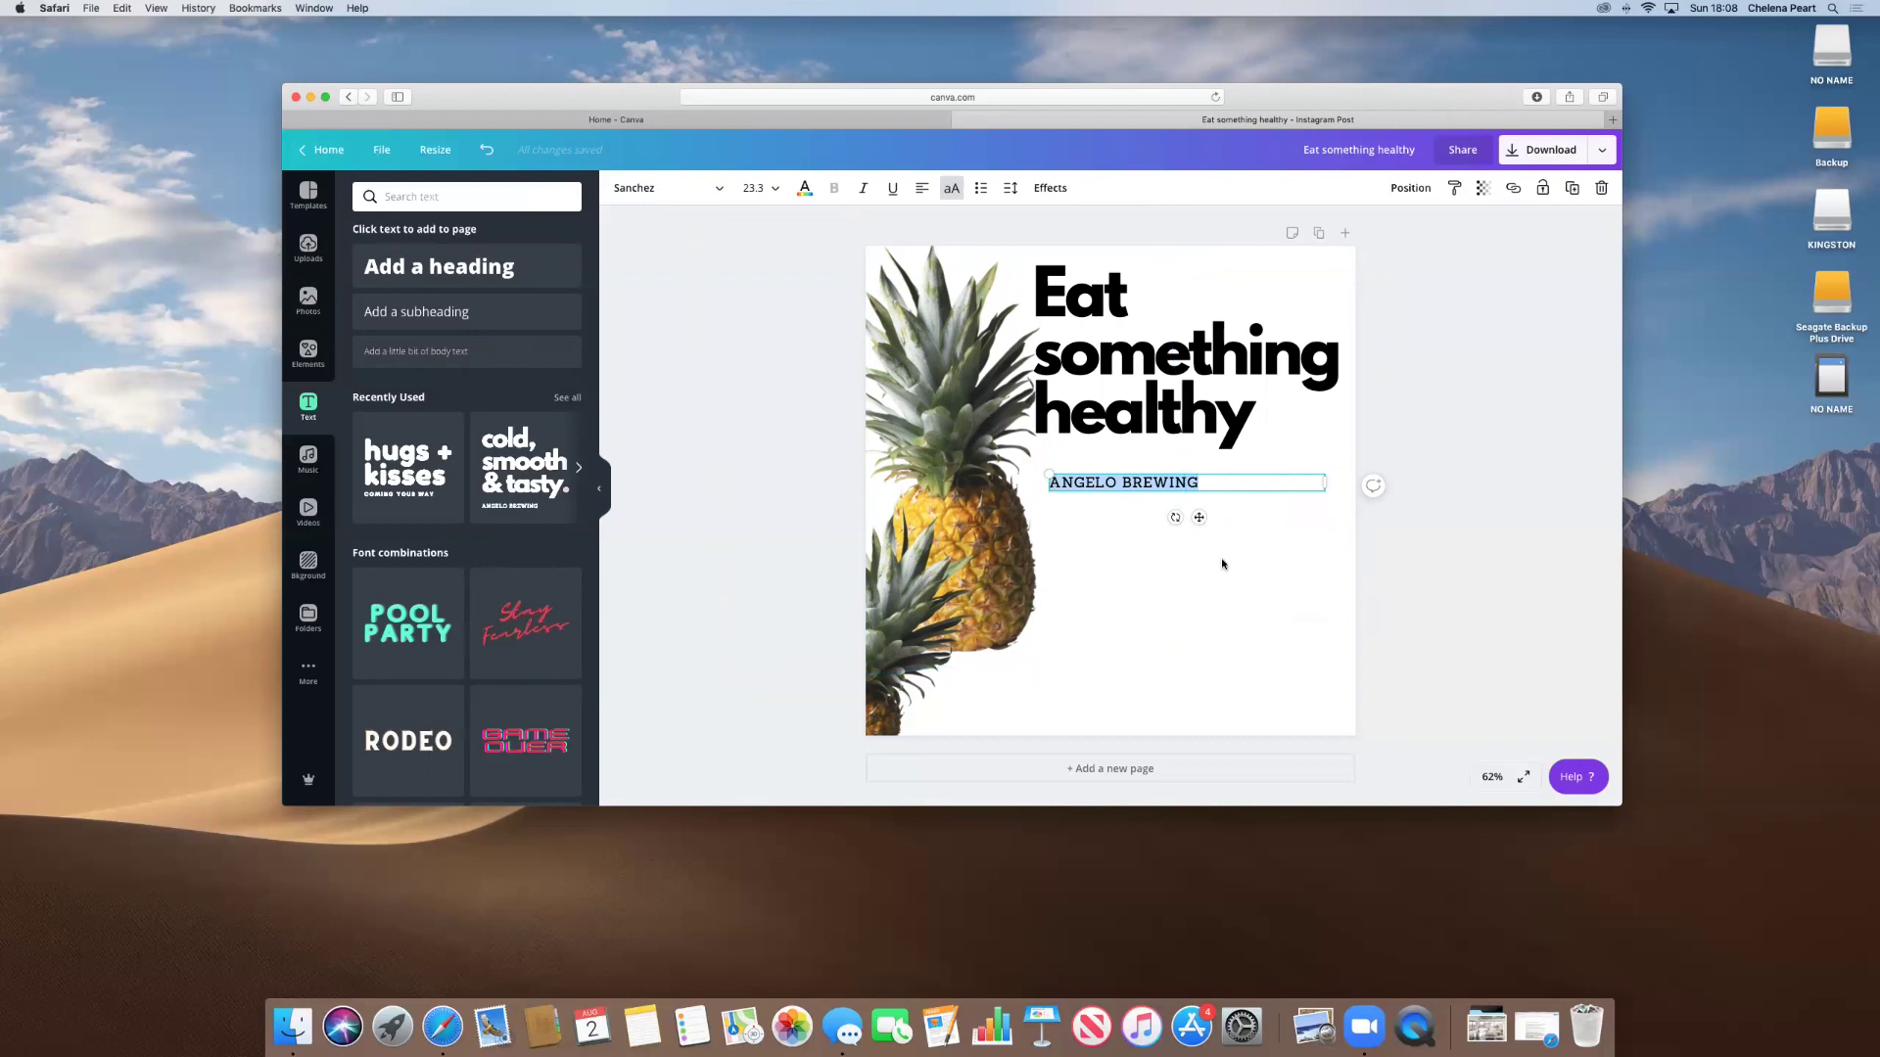
pyautogui.click(714, 193)
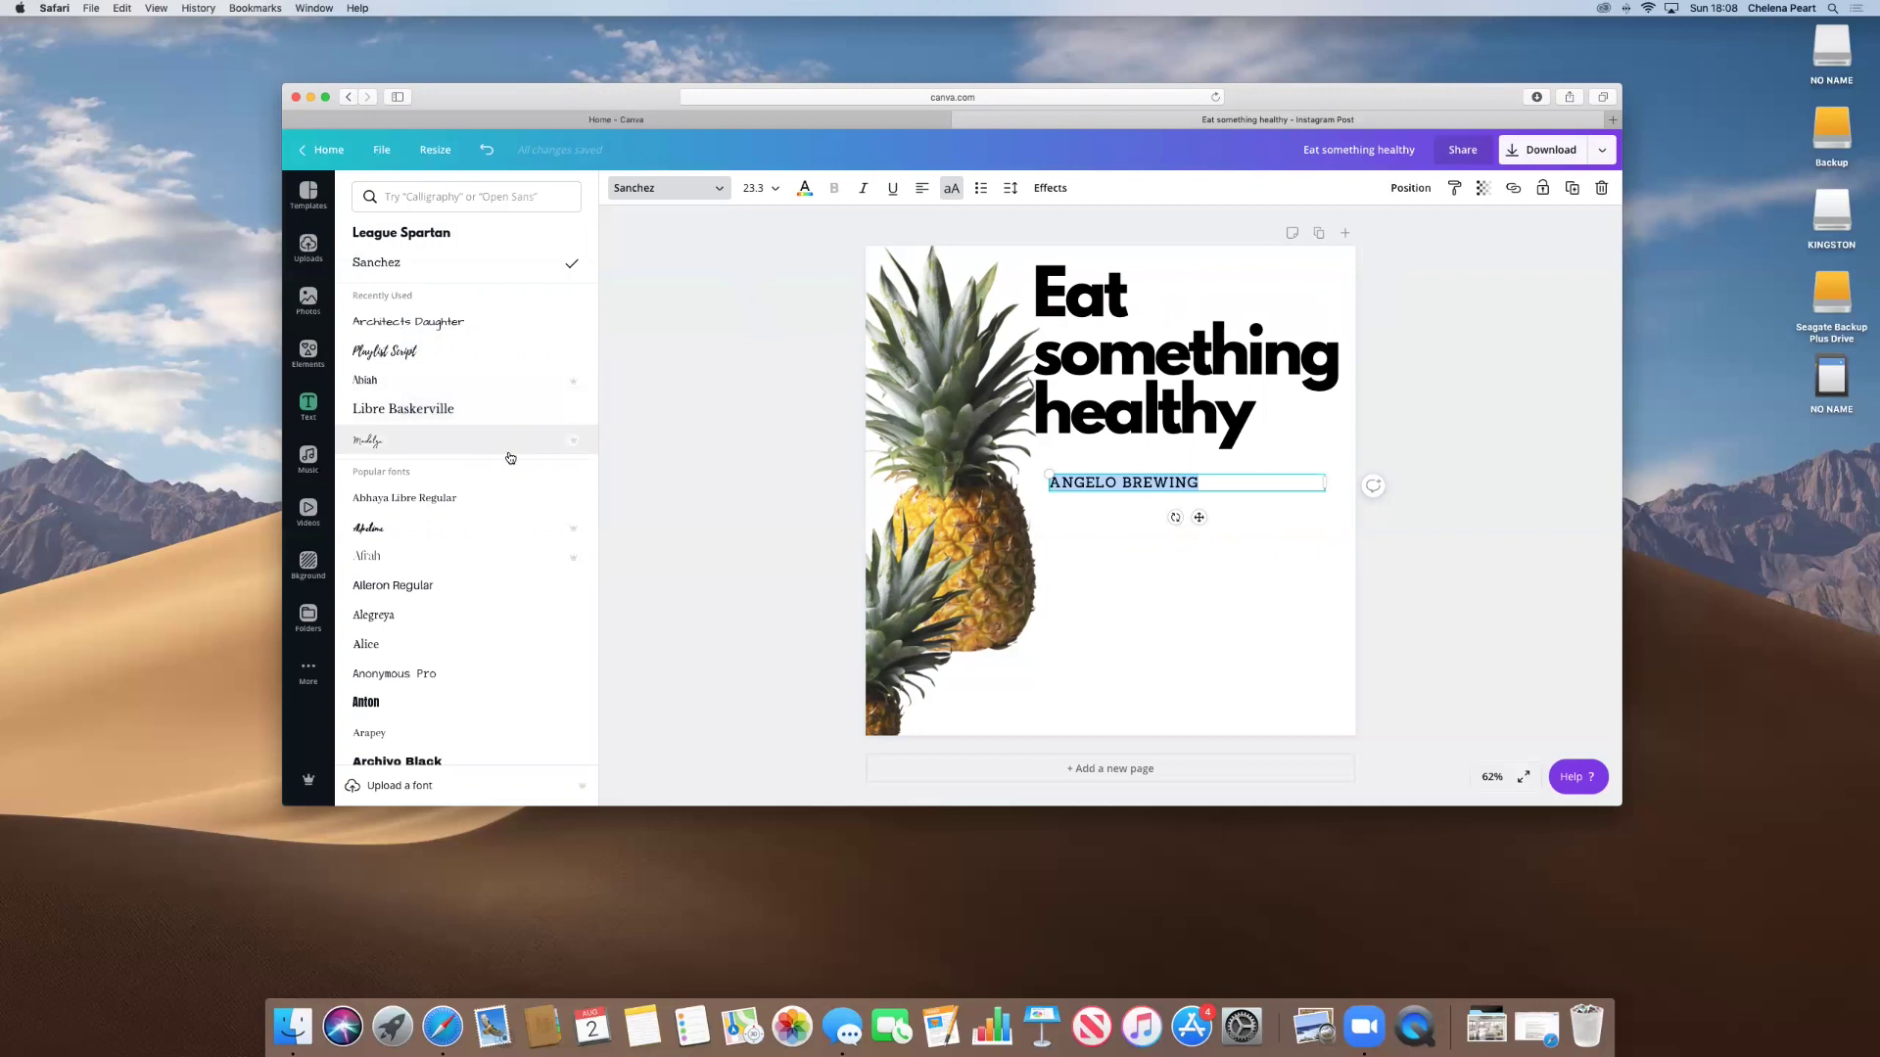
pyautogui.scroll(-20, 509, 455)
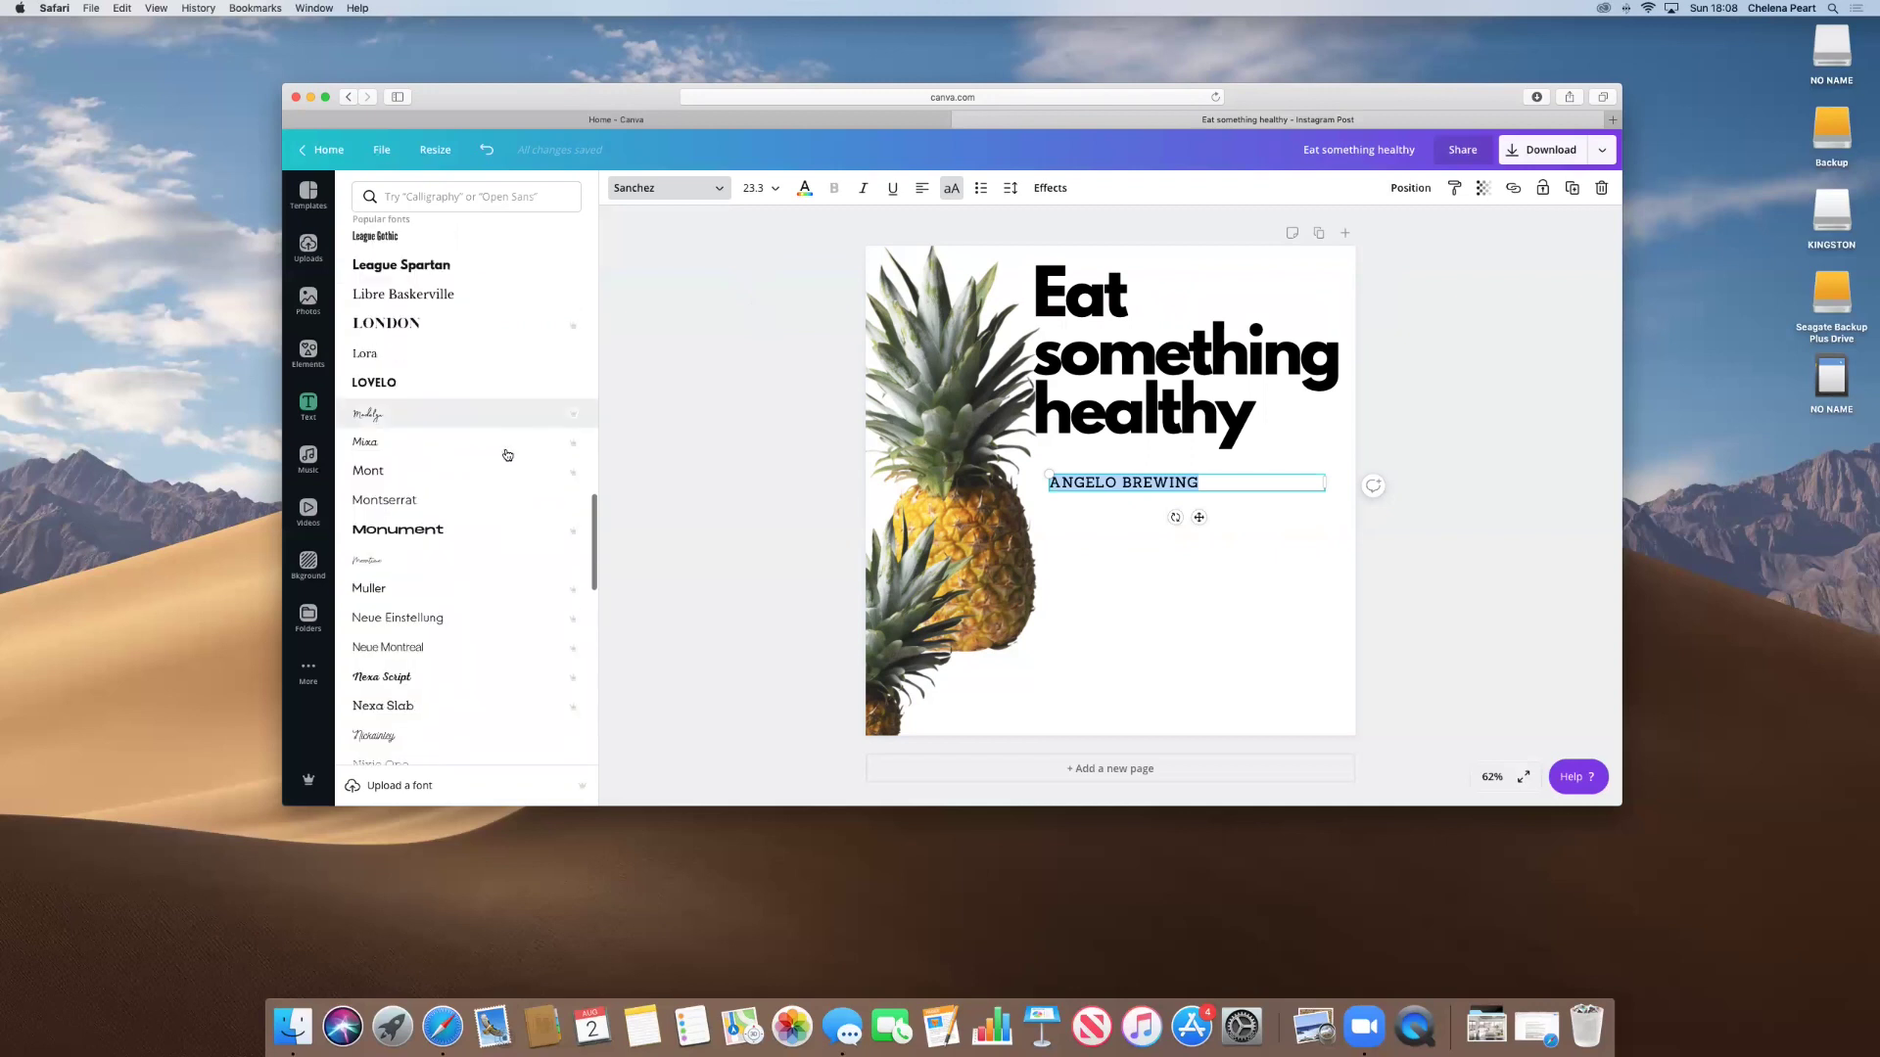
pyautogui.scroll(20, 507, 455)
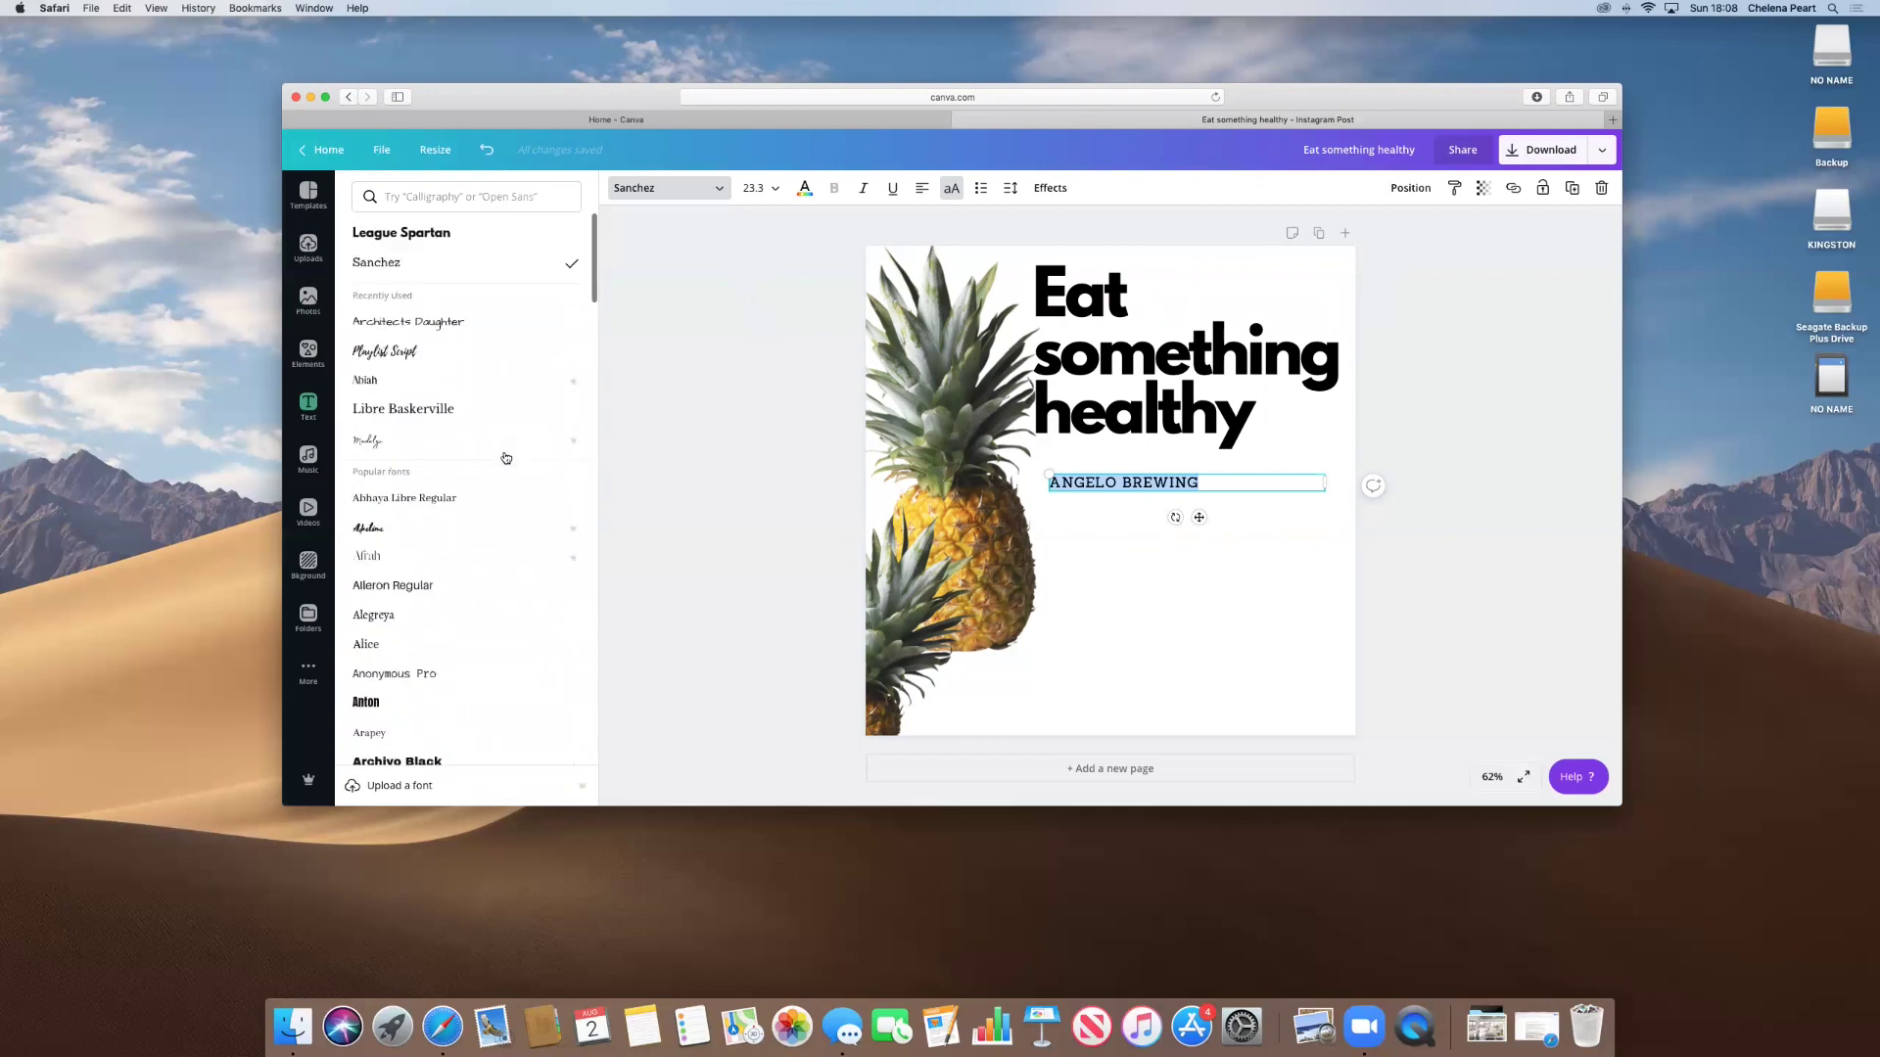
pyautogui.click(435, 408)
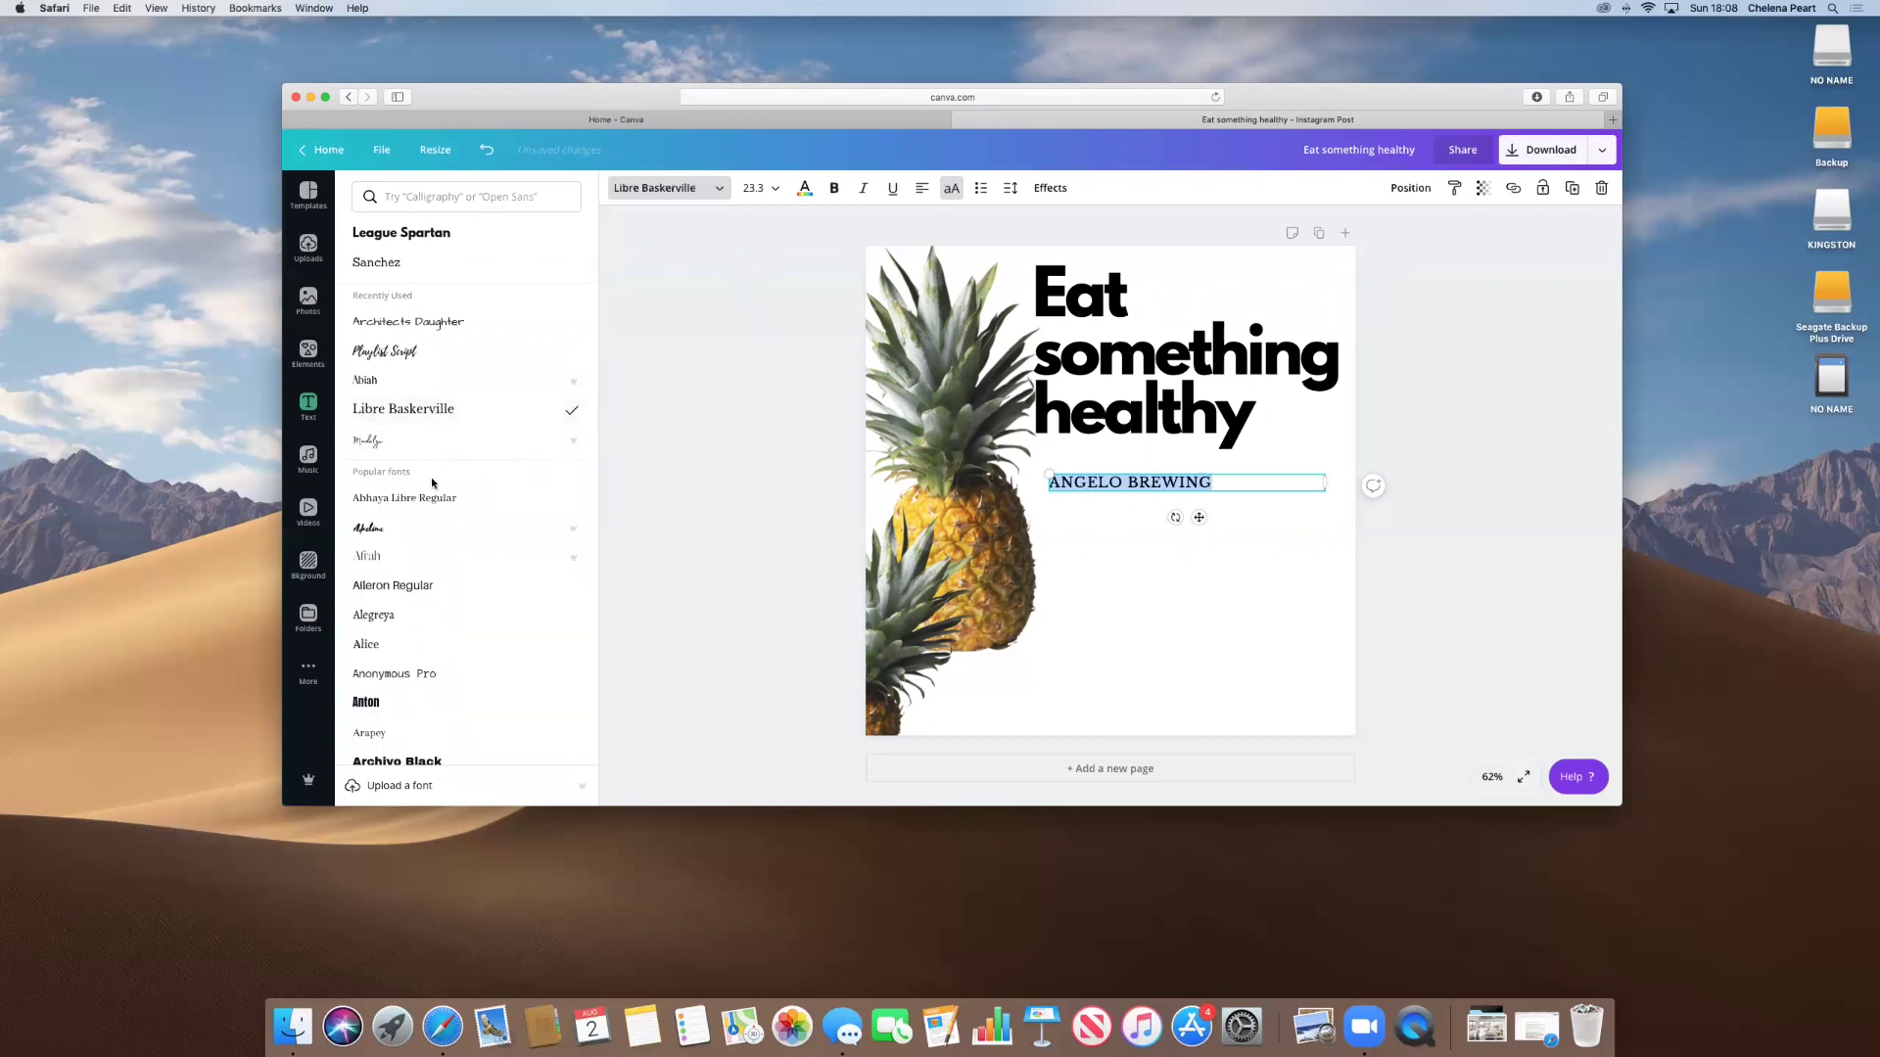
pyautogui.click(381, 443)
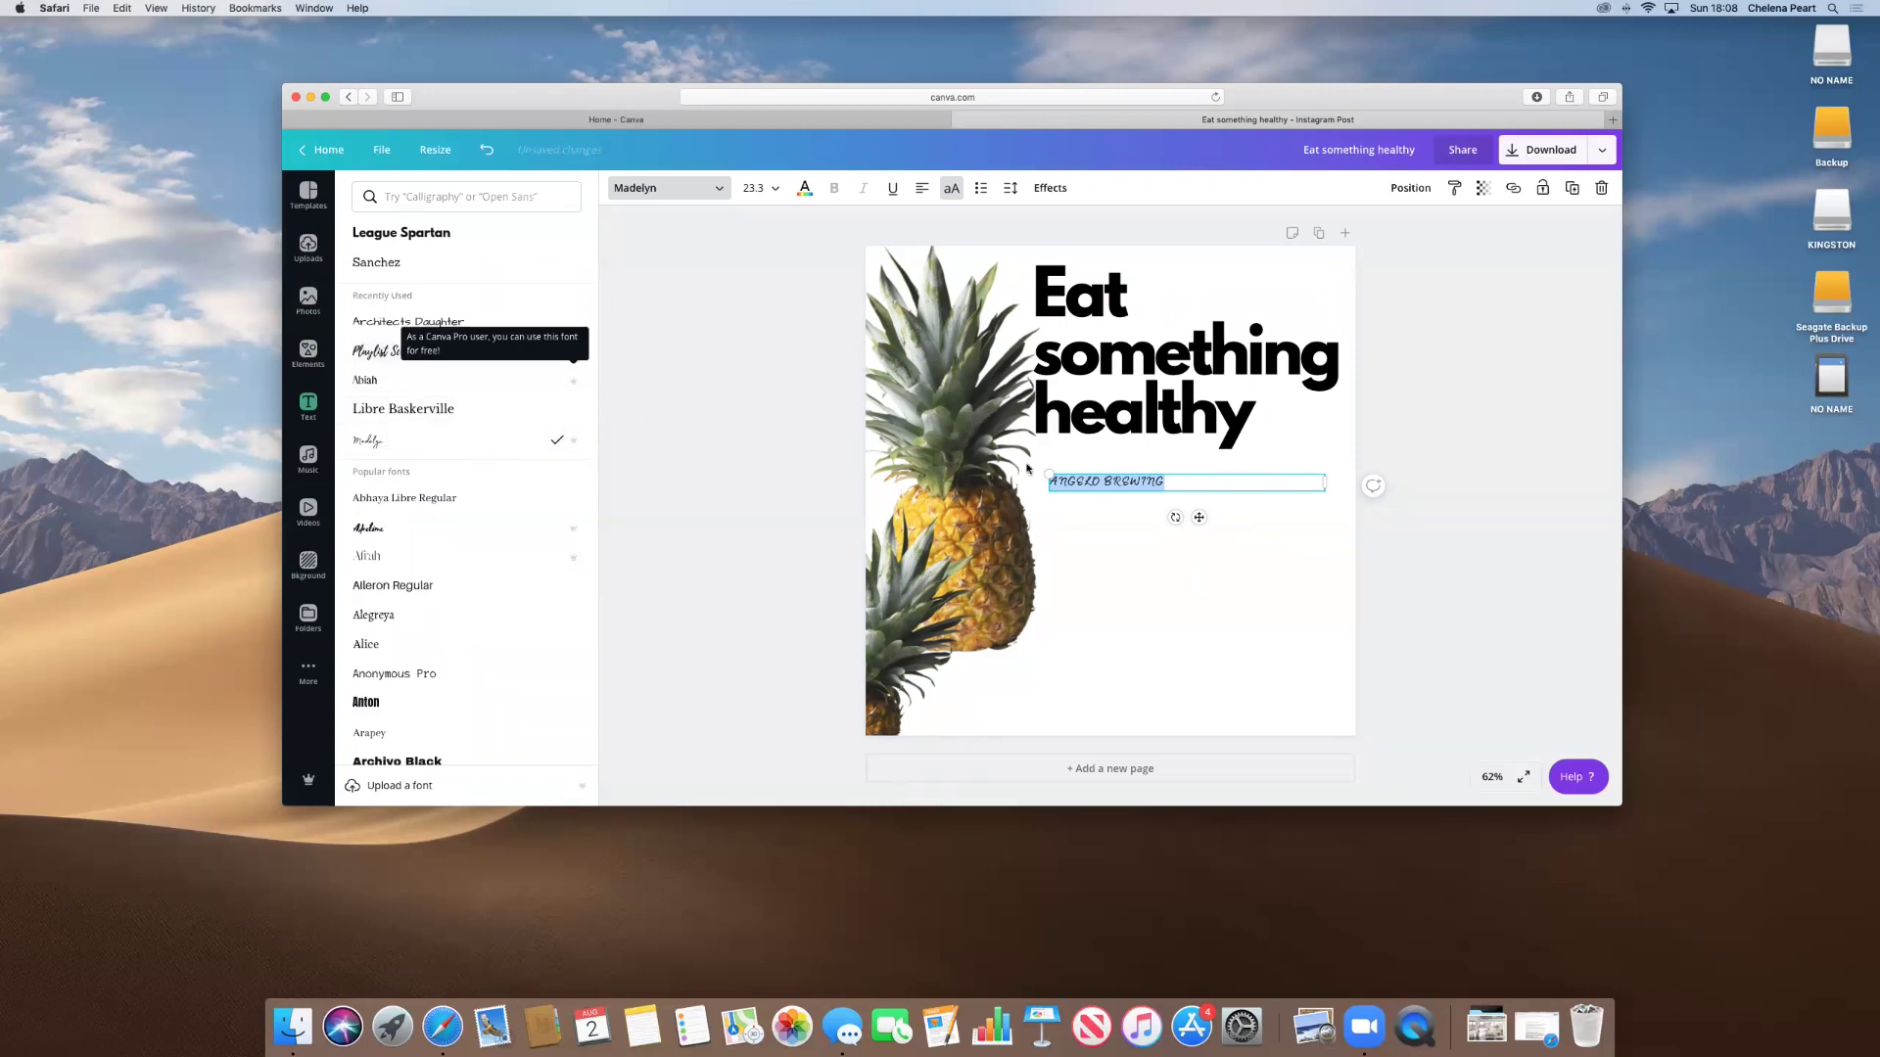
# Delete the ANGELO BREWING line below the heading.
pyautogui.click(1221, 581)
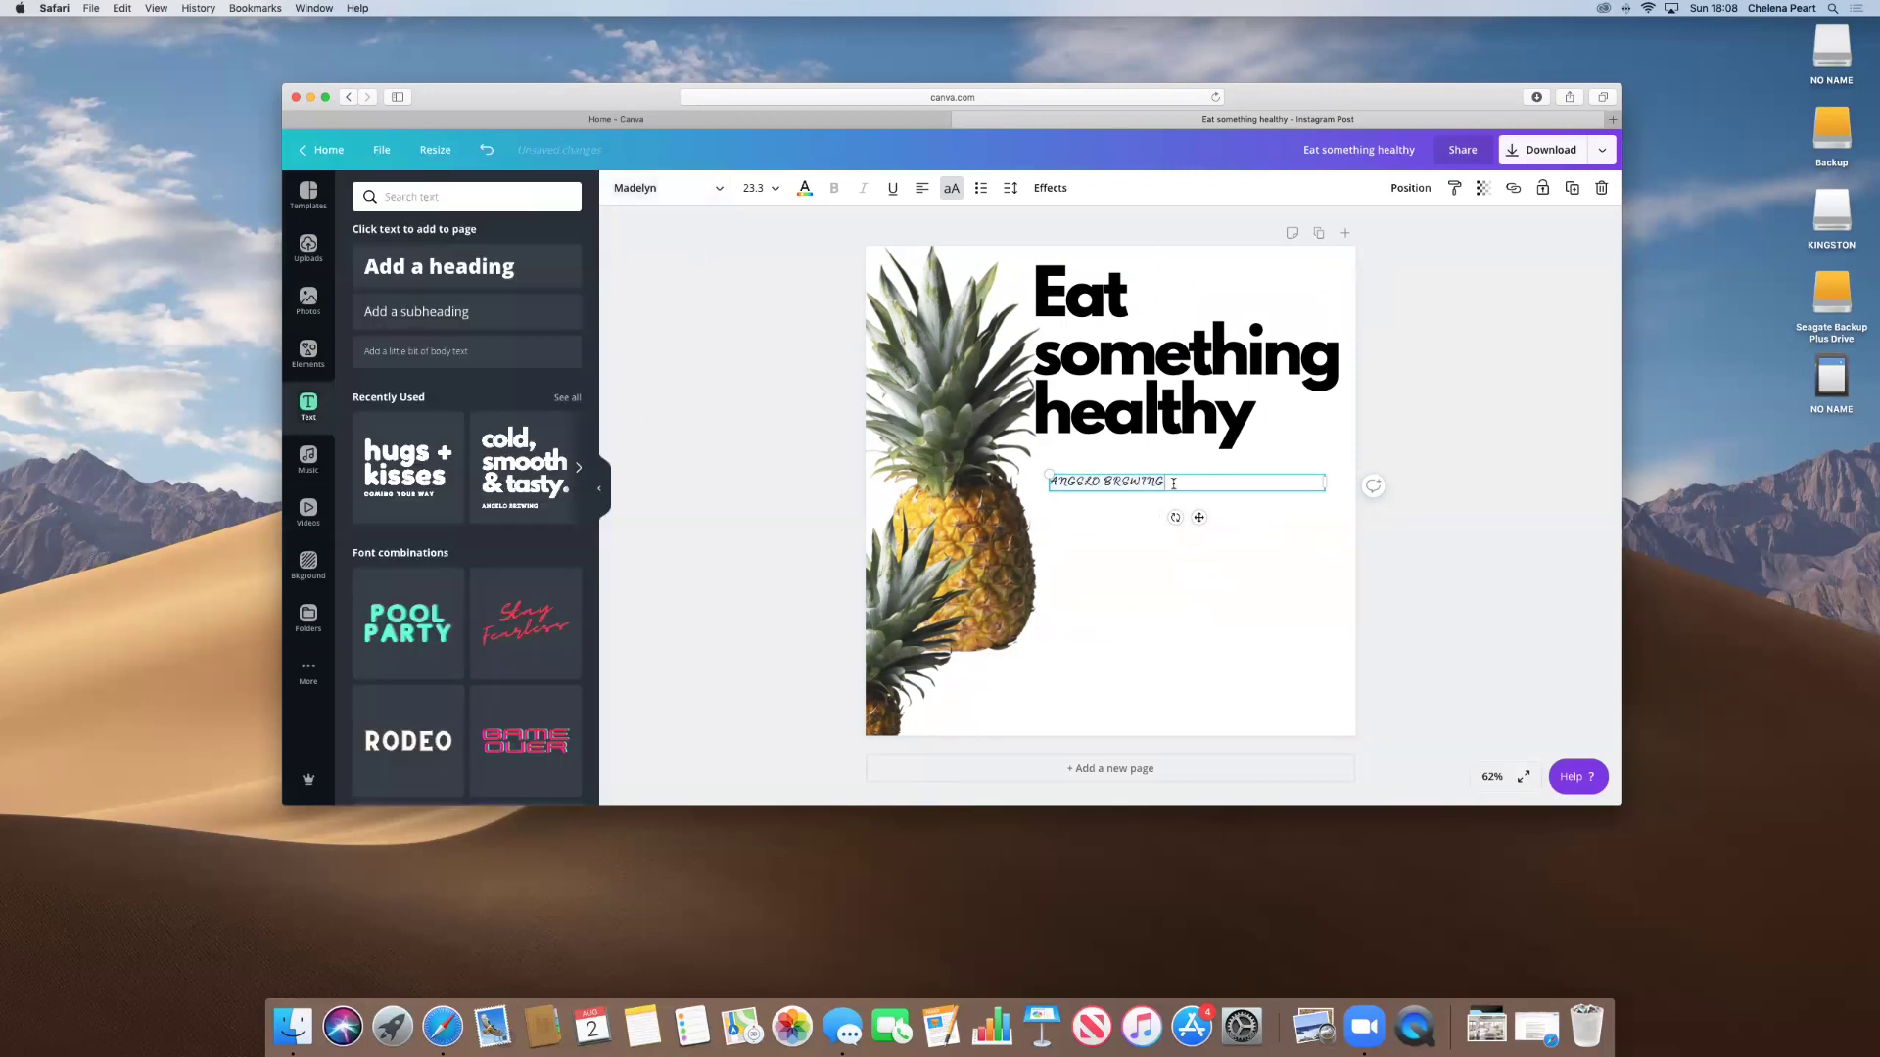
pyautogui.click(1180, 483)
pyautogui.press('Delete')
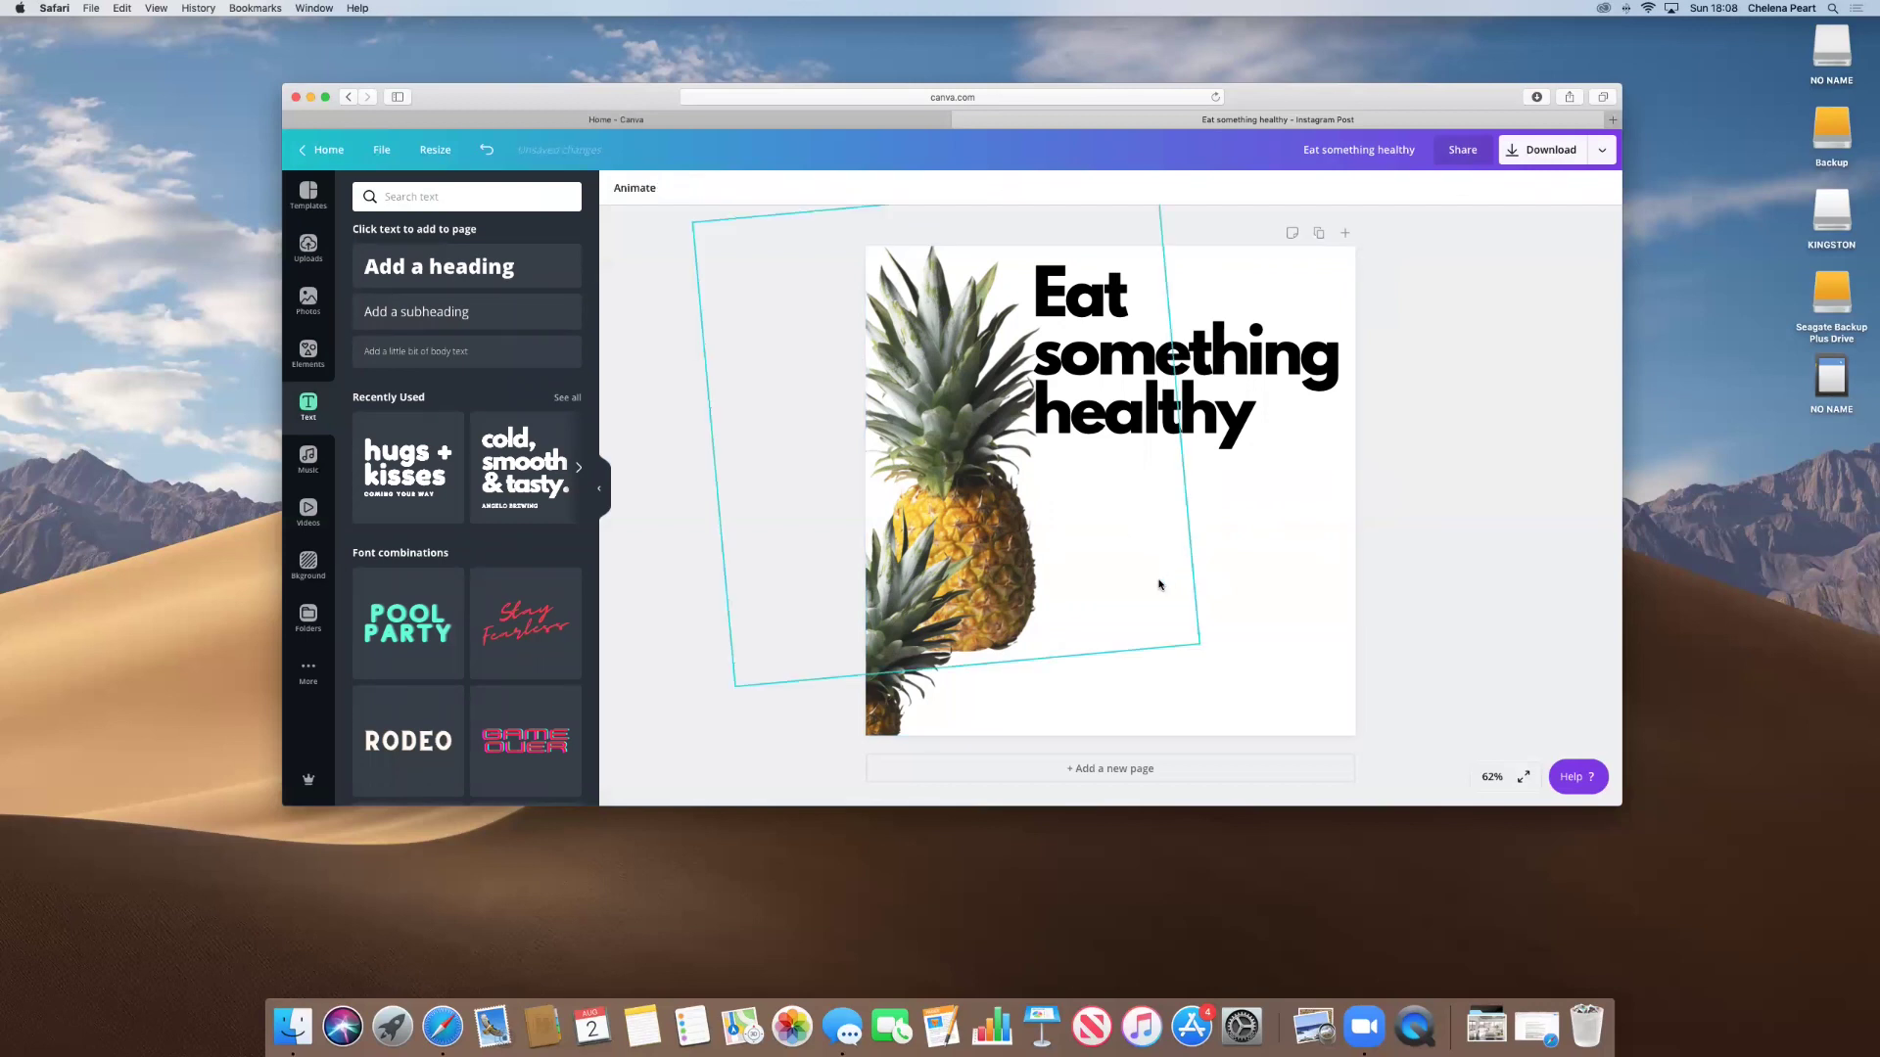
# Add a new heading text box and move it just below "Eat something healthy".
pyautogui.click(433, 268)
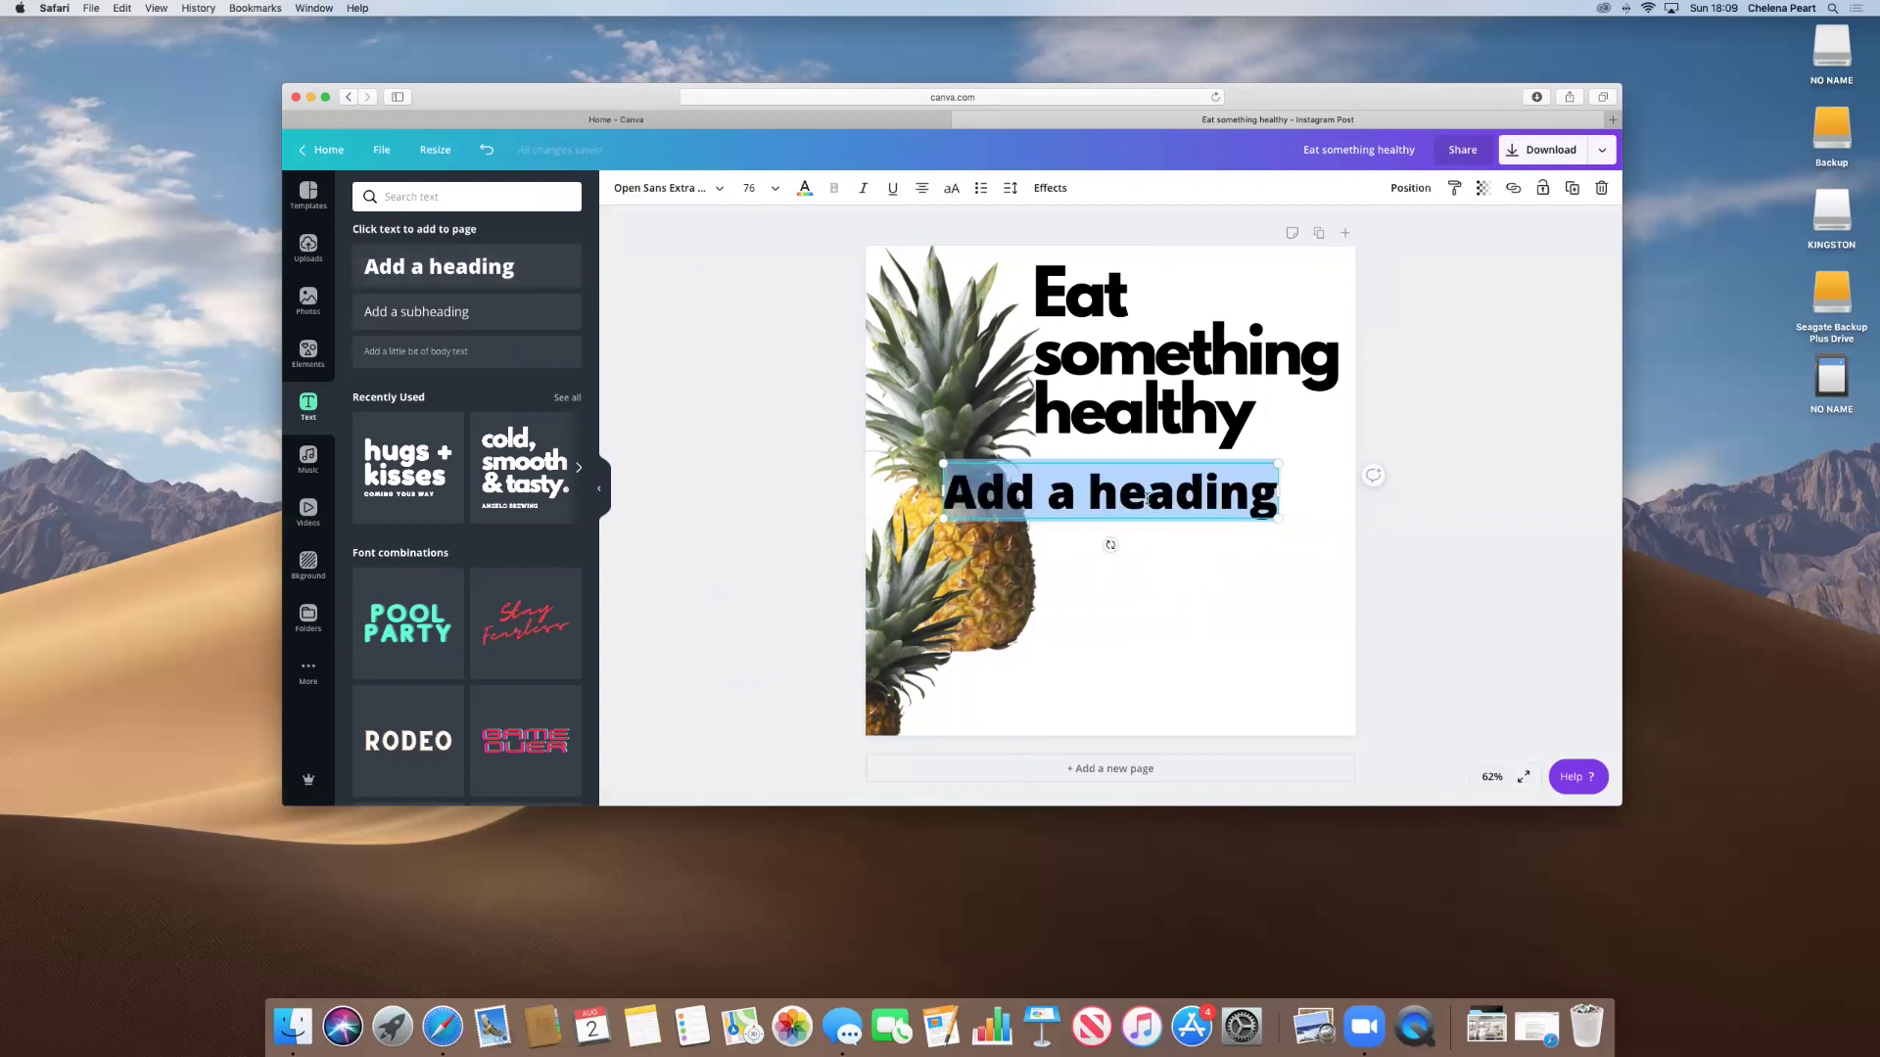
pyautogui.click(1146, 520)
pyautogui.click(1212, 494)
pyautogui.moveTo(1212, 494); pyautogui.dragTo(1296, 489)
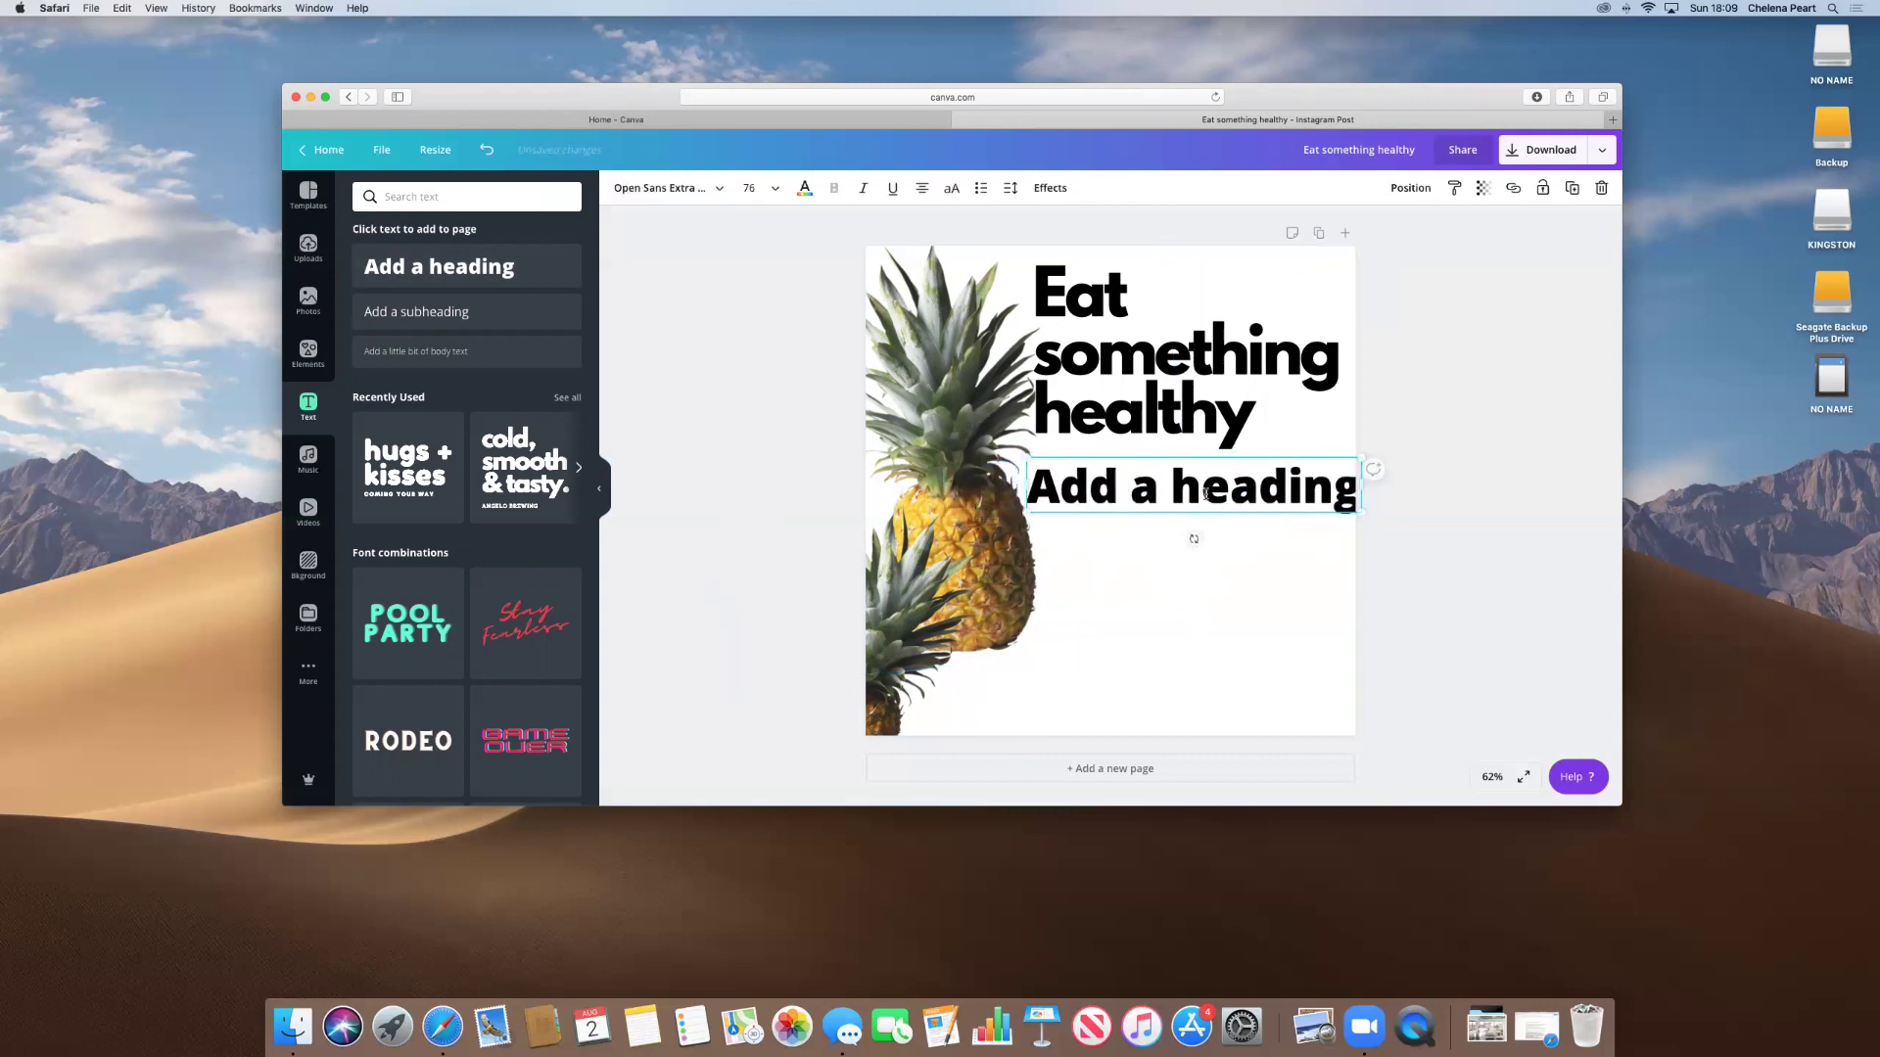
# Search the fonts for handwriting styles and try Comely on the "Add a heading" text.
pyautogui.doubleClick(1211, 490)
pyautogui.click(1210, 494)
pyautogui.click(676, 192)
pyautogui.click(466, 197)
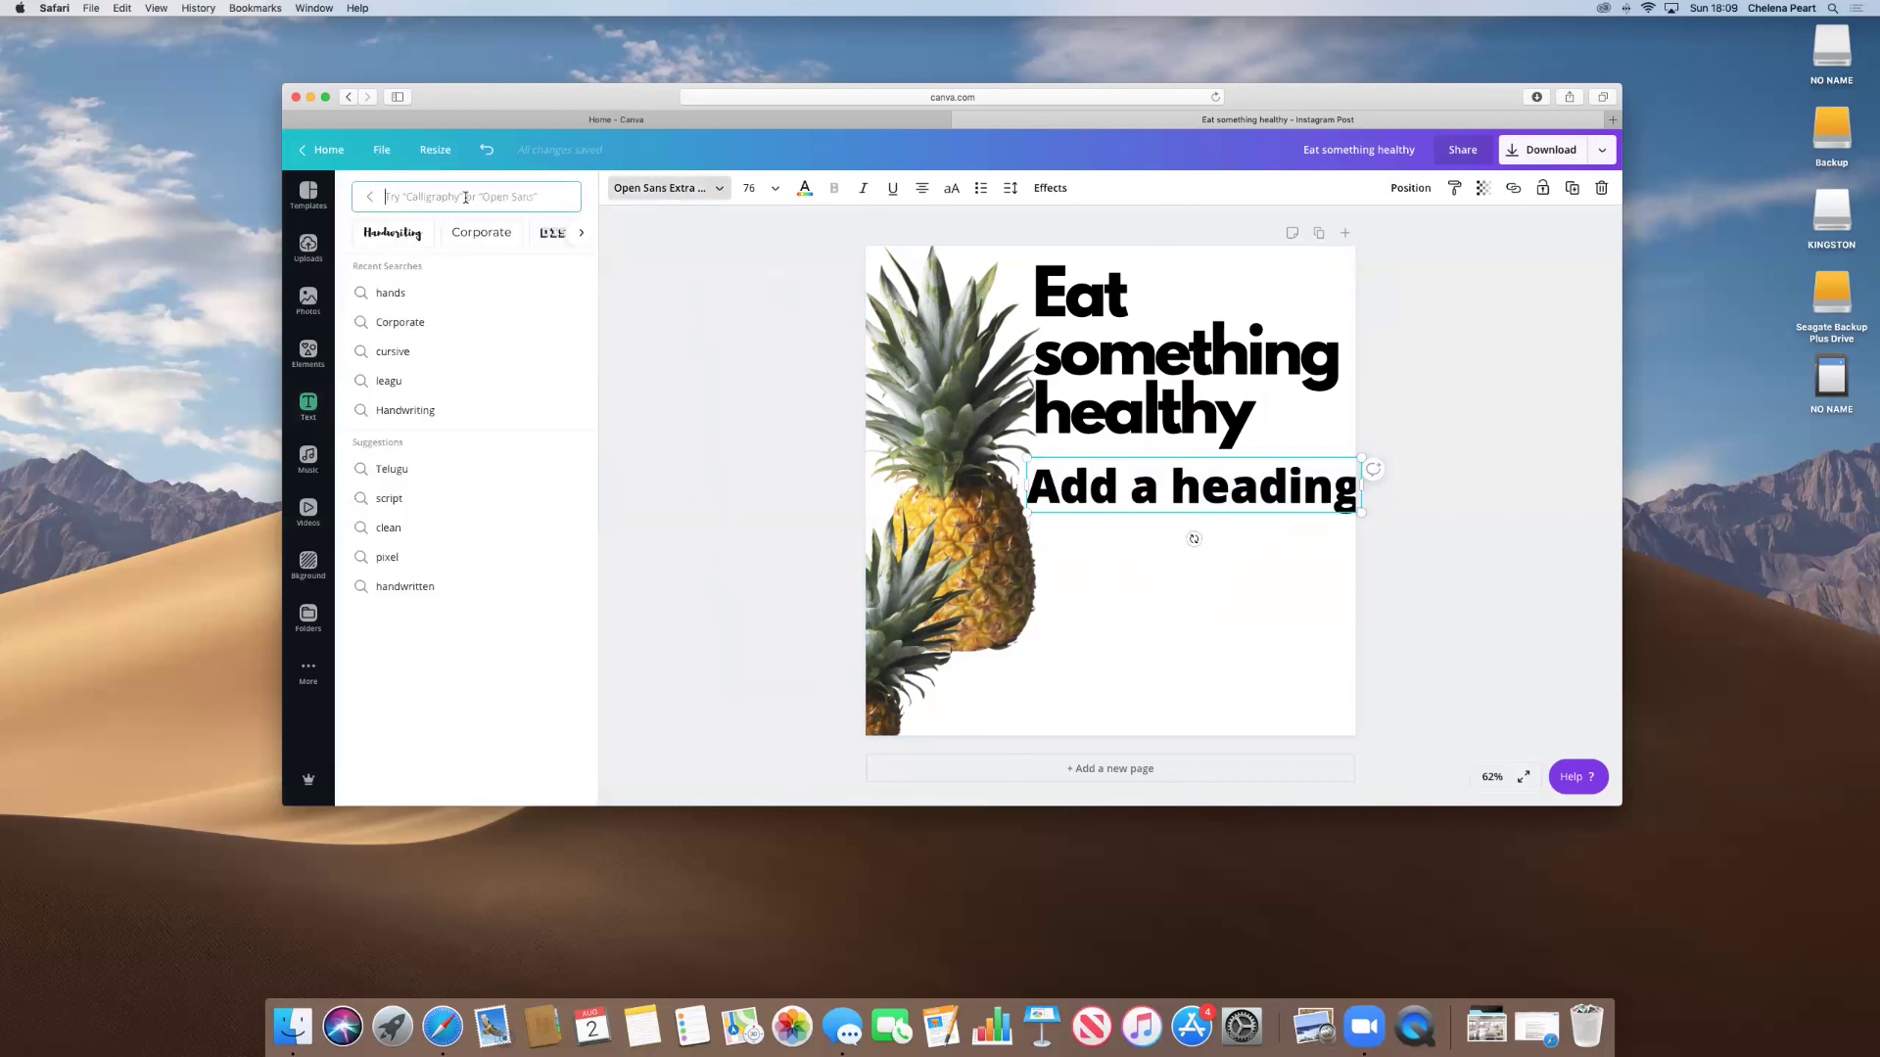
pyautogui.write('hand')
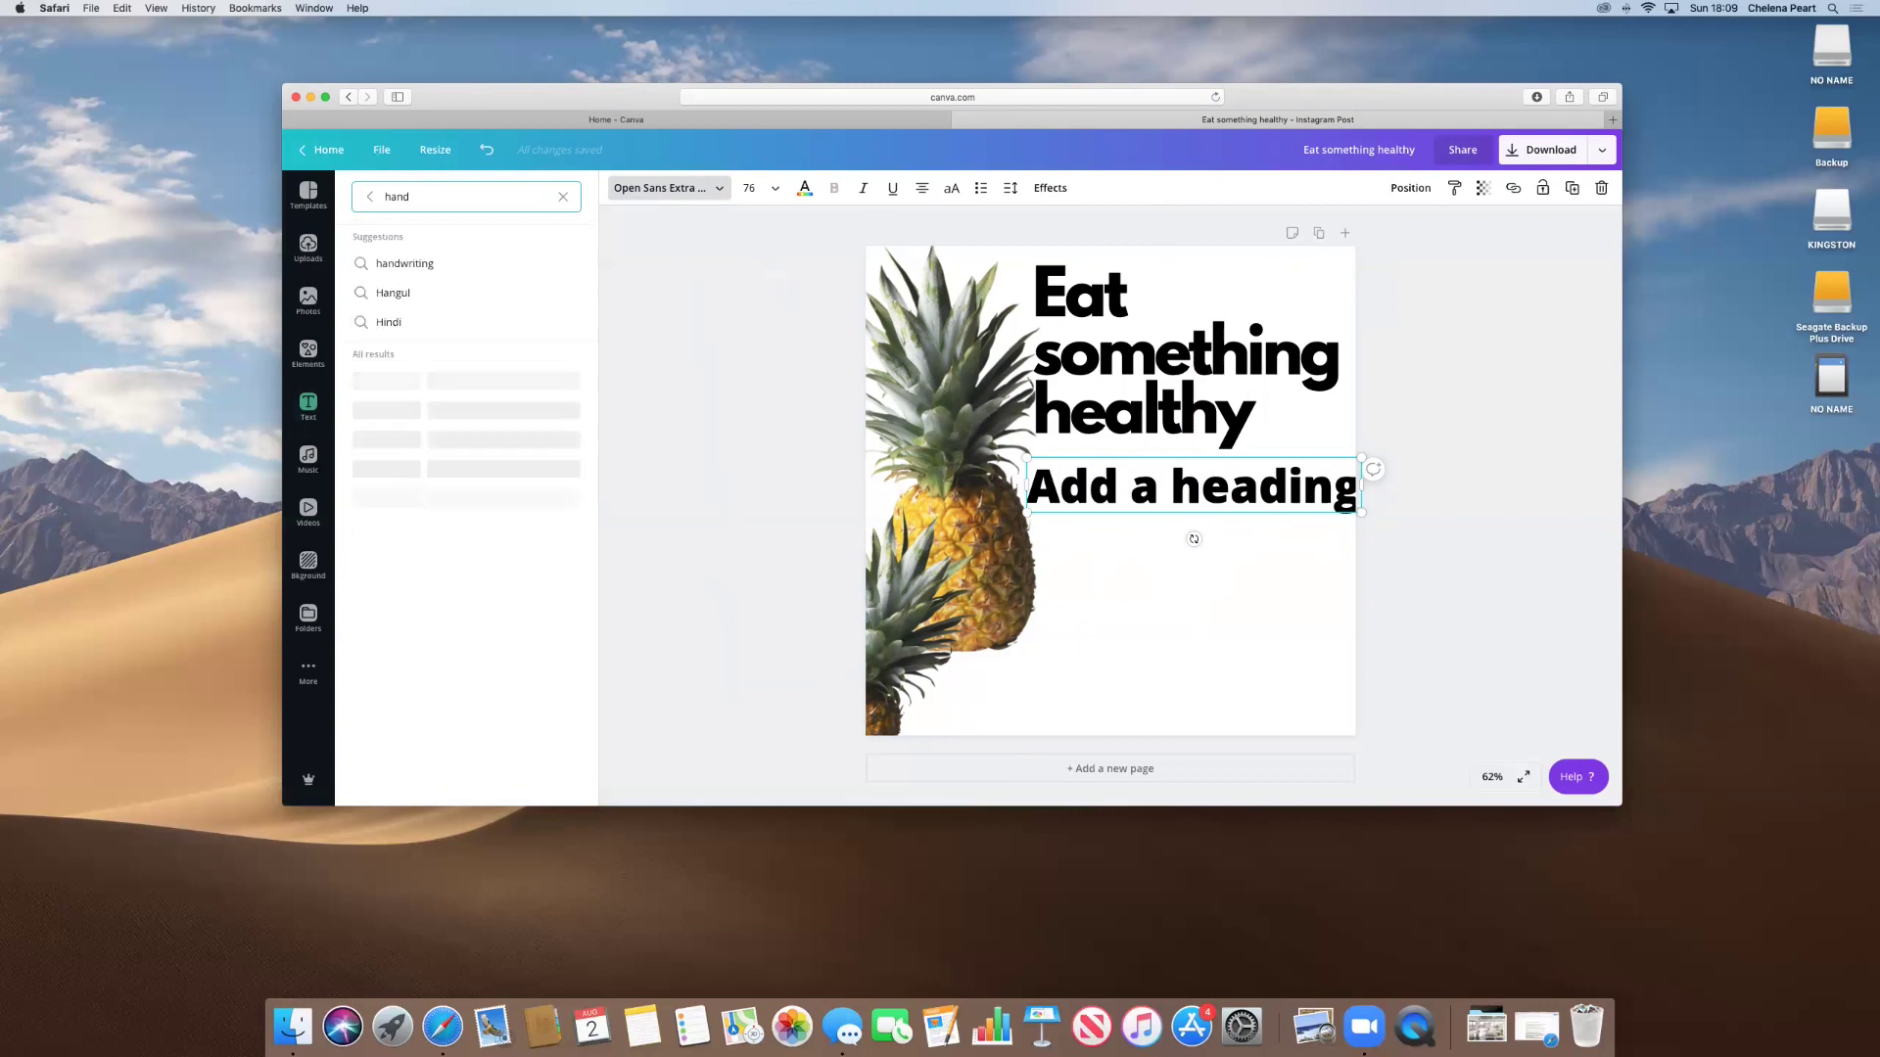
pyautogui.click(402, 264)
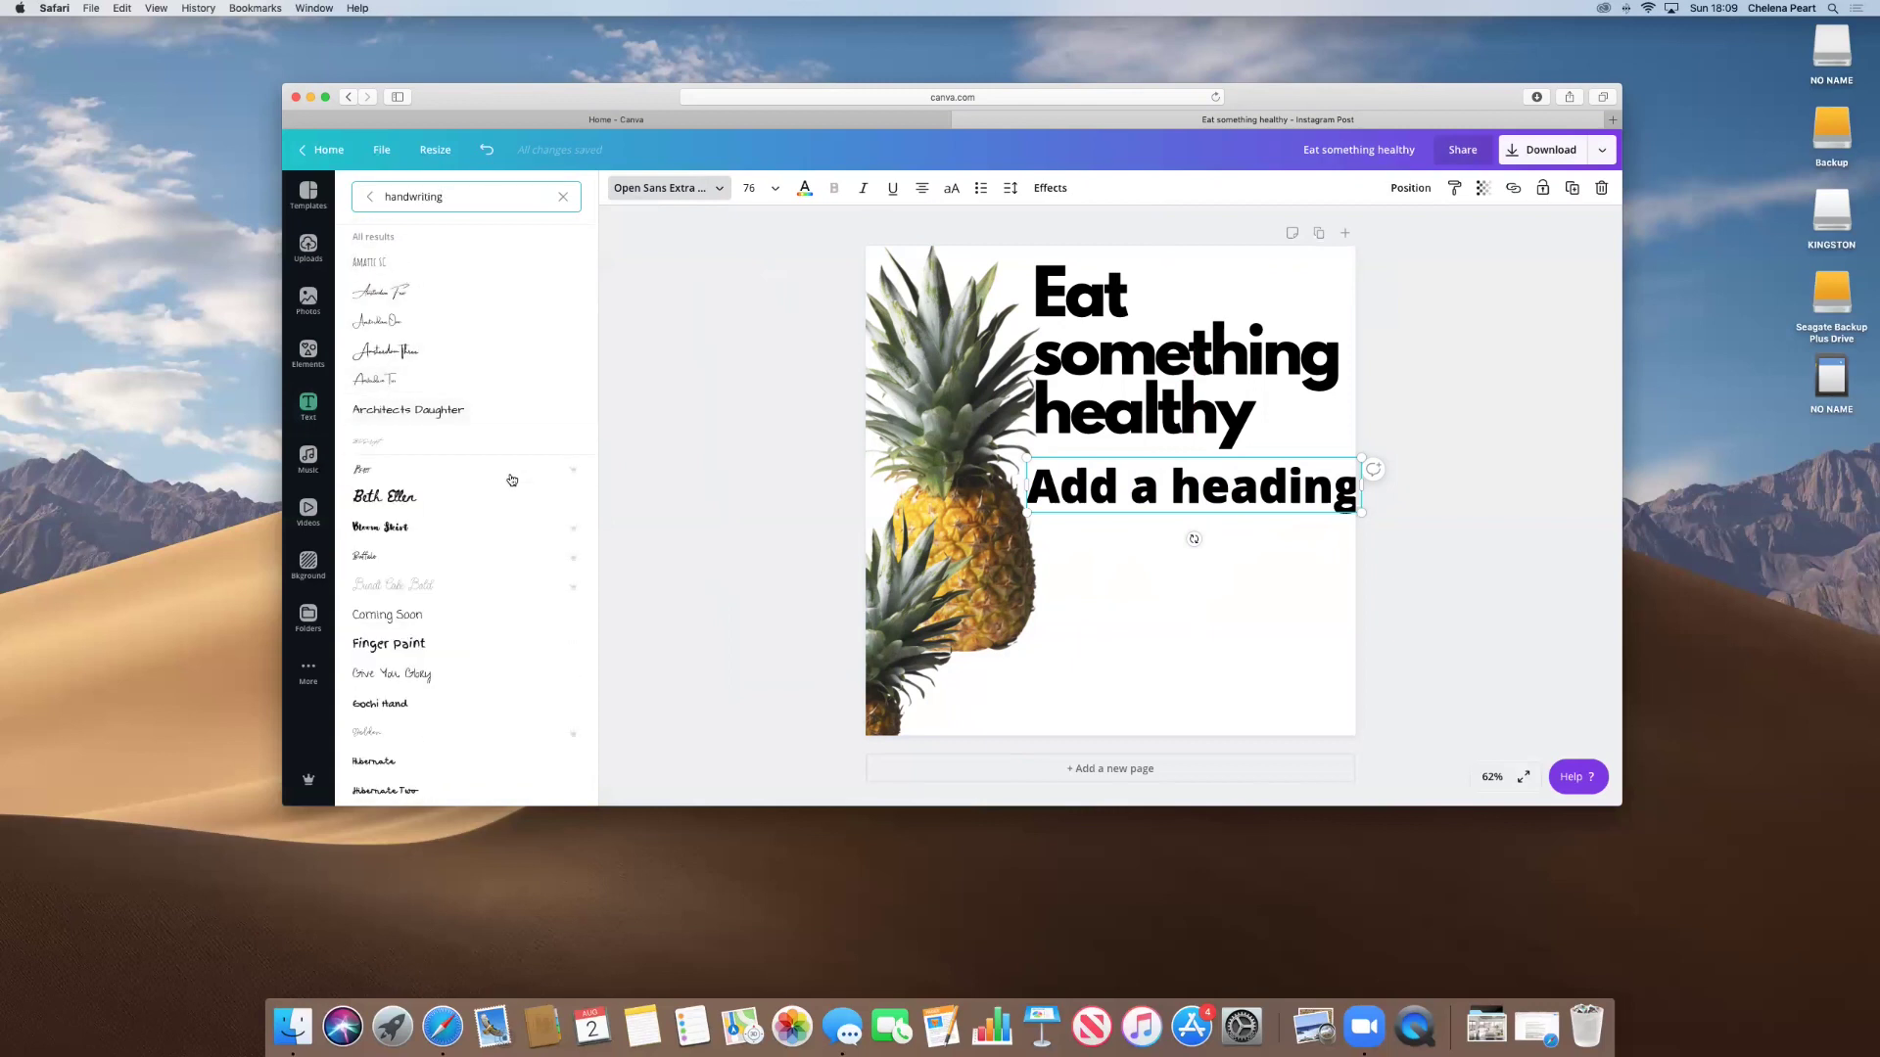
pyautogui.scroll(-5, 495, 469)
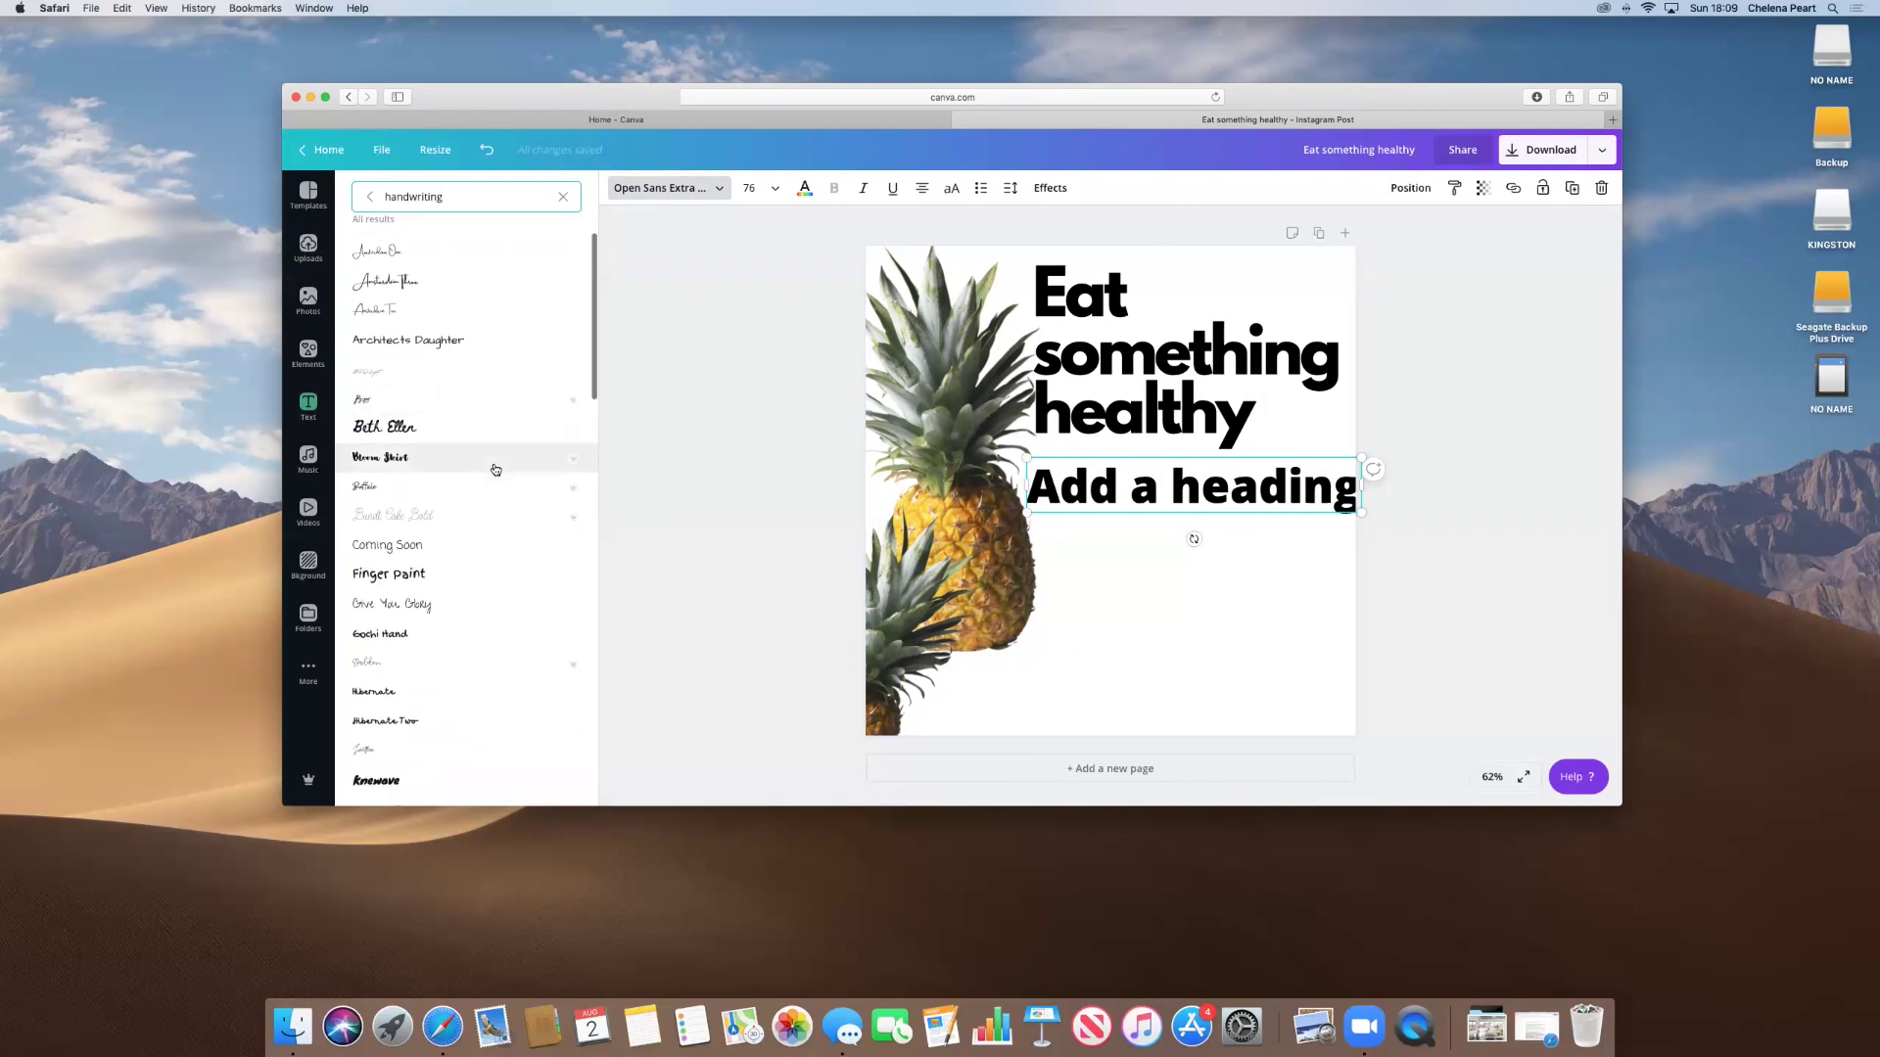
pyautogui.scroll(-4, 495, 469)
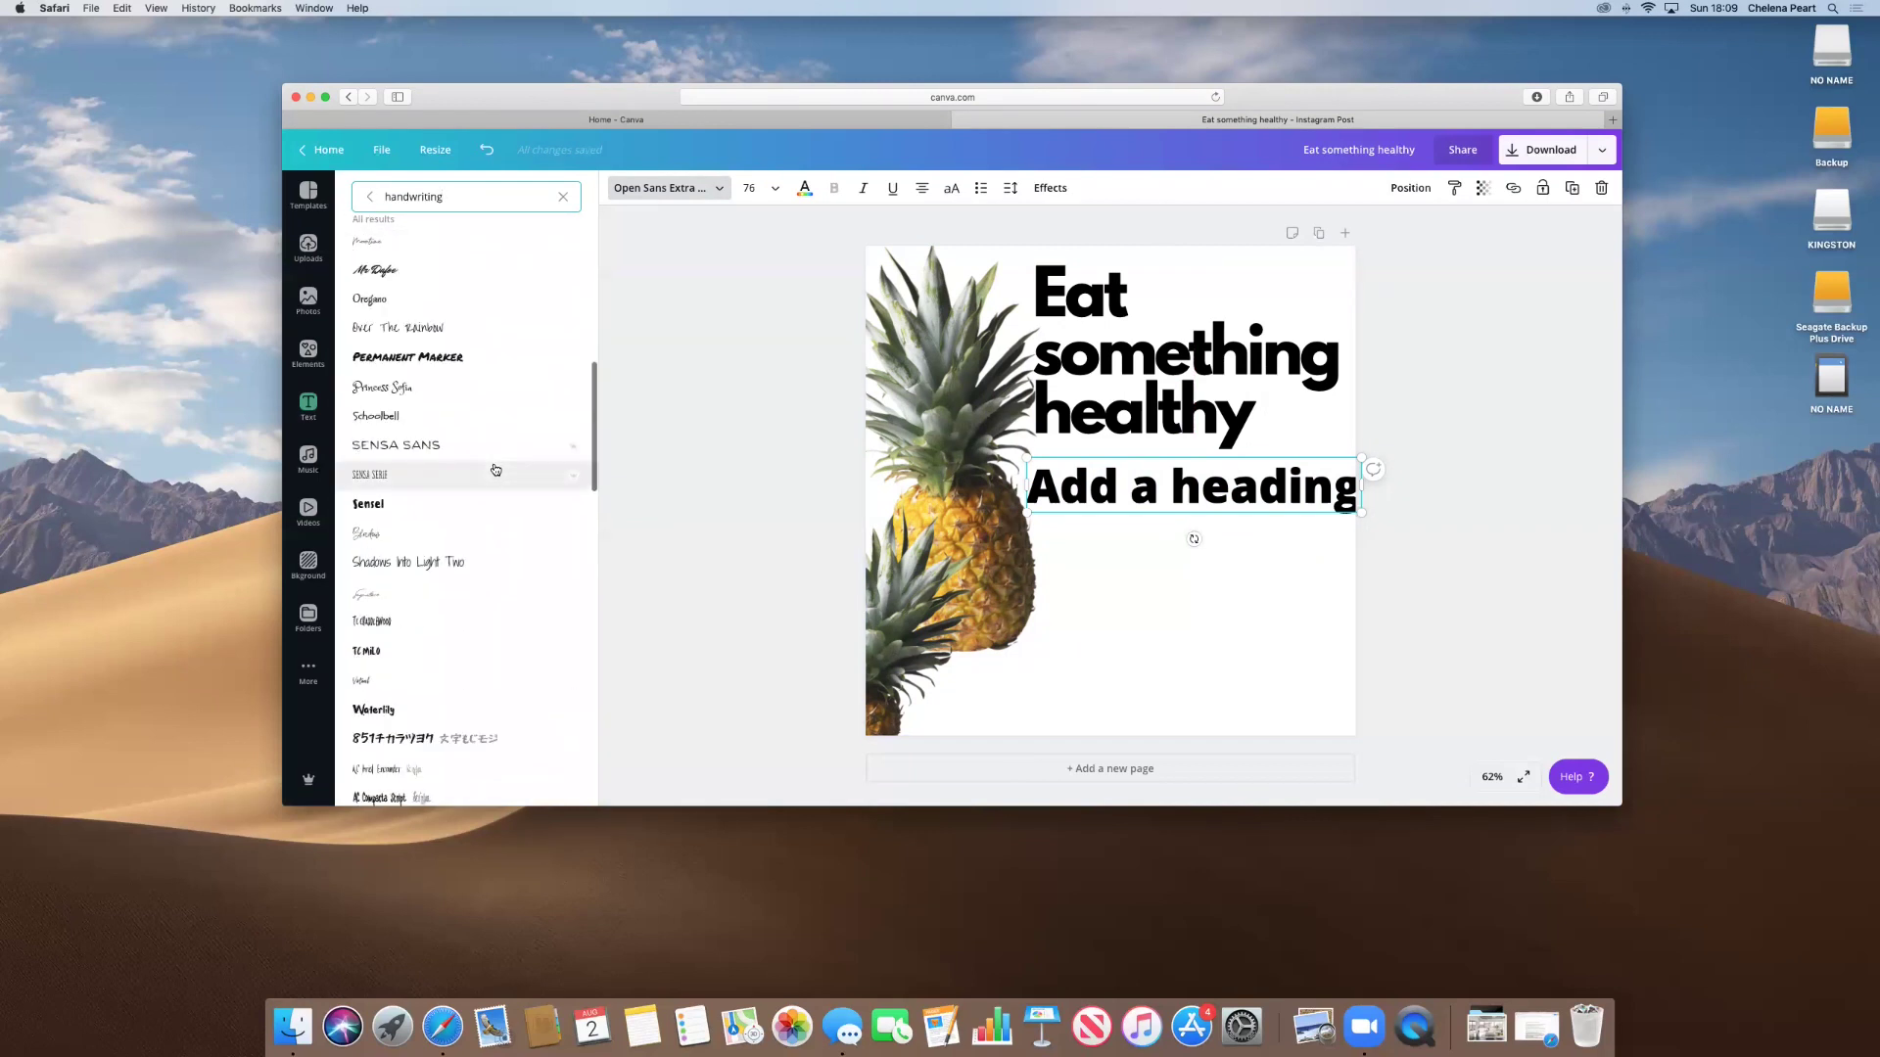
pyautogui.scroll(-8, 496, 469)
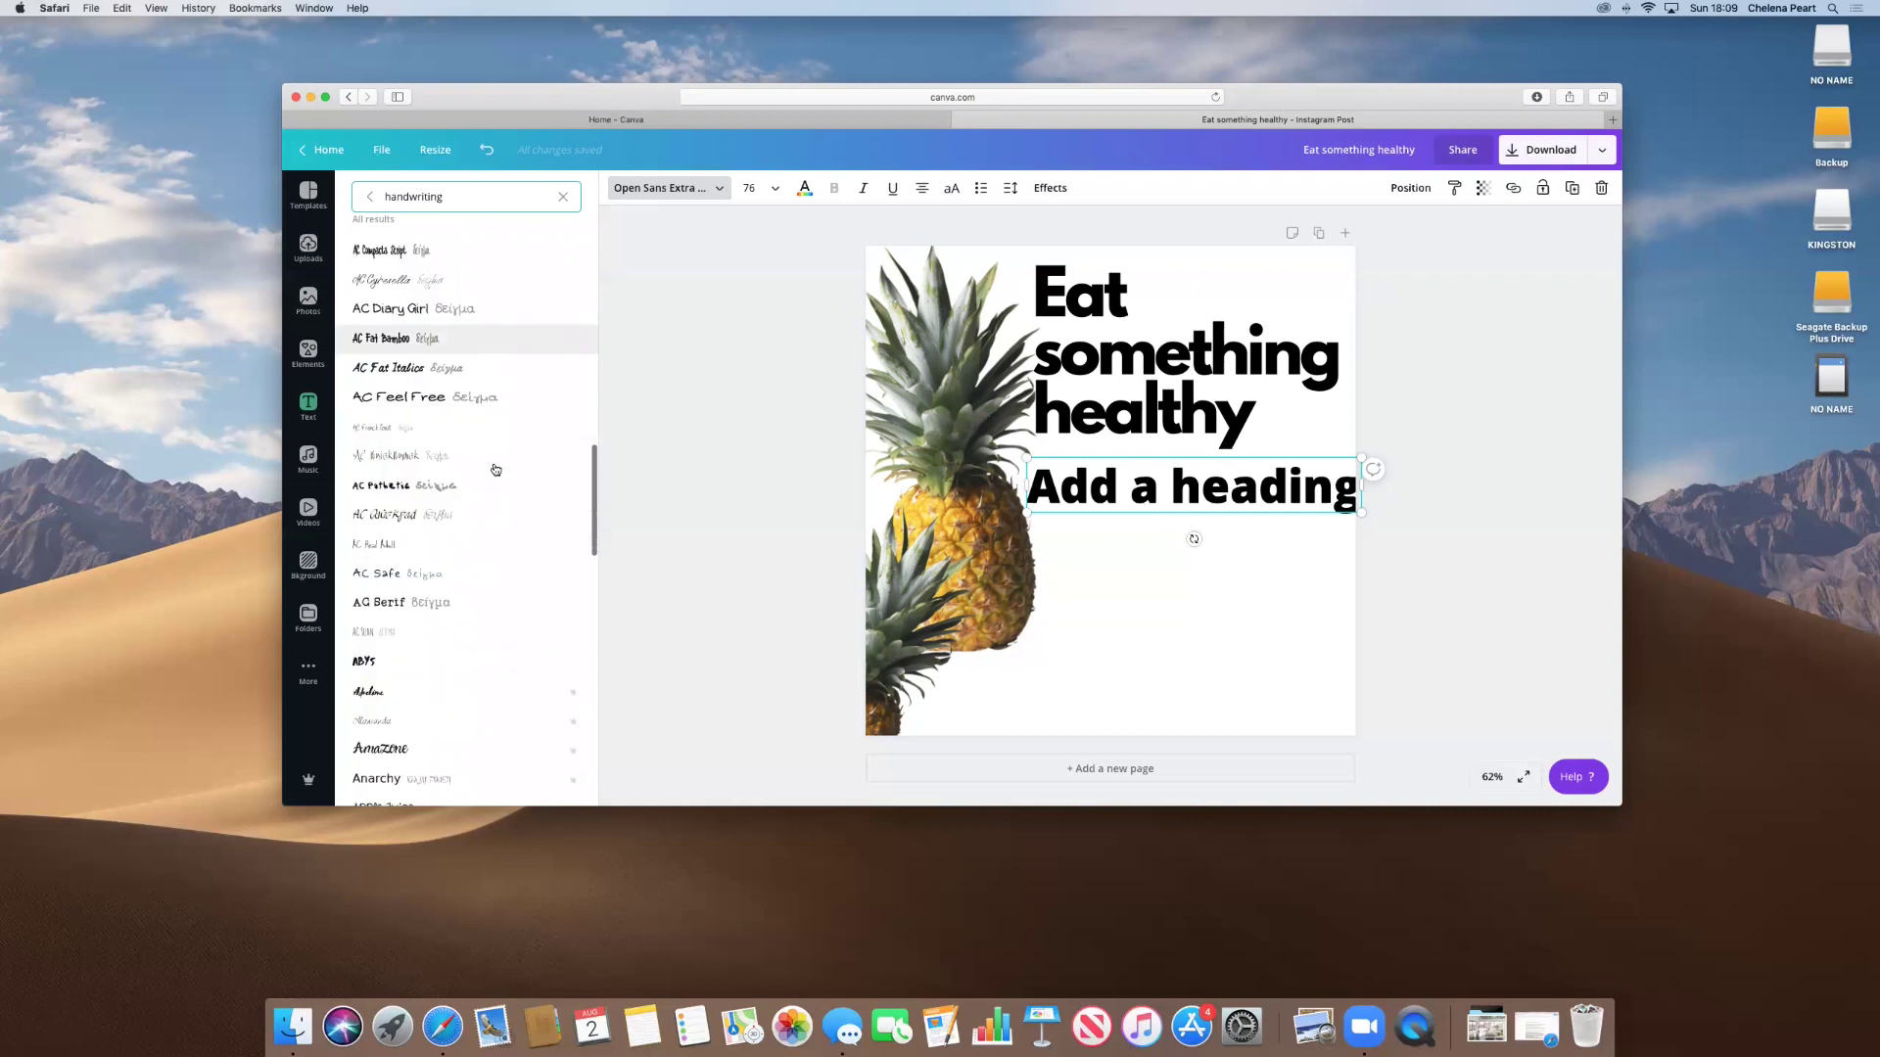
pyautogui.scroll(-10, 495, 469)
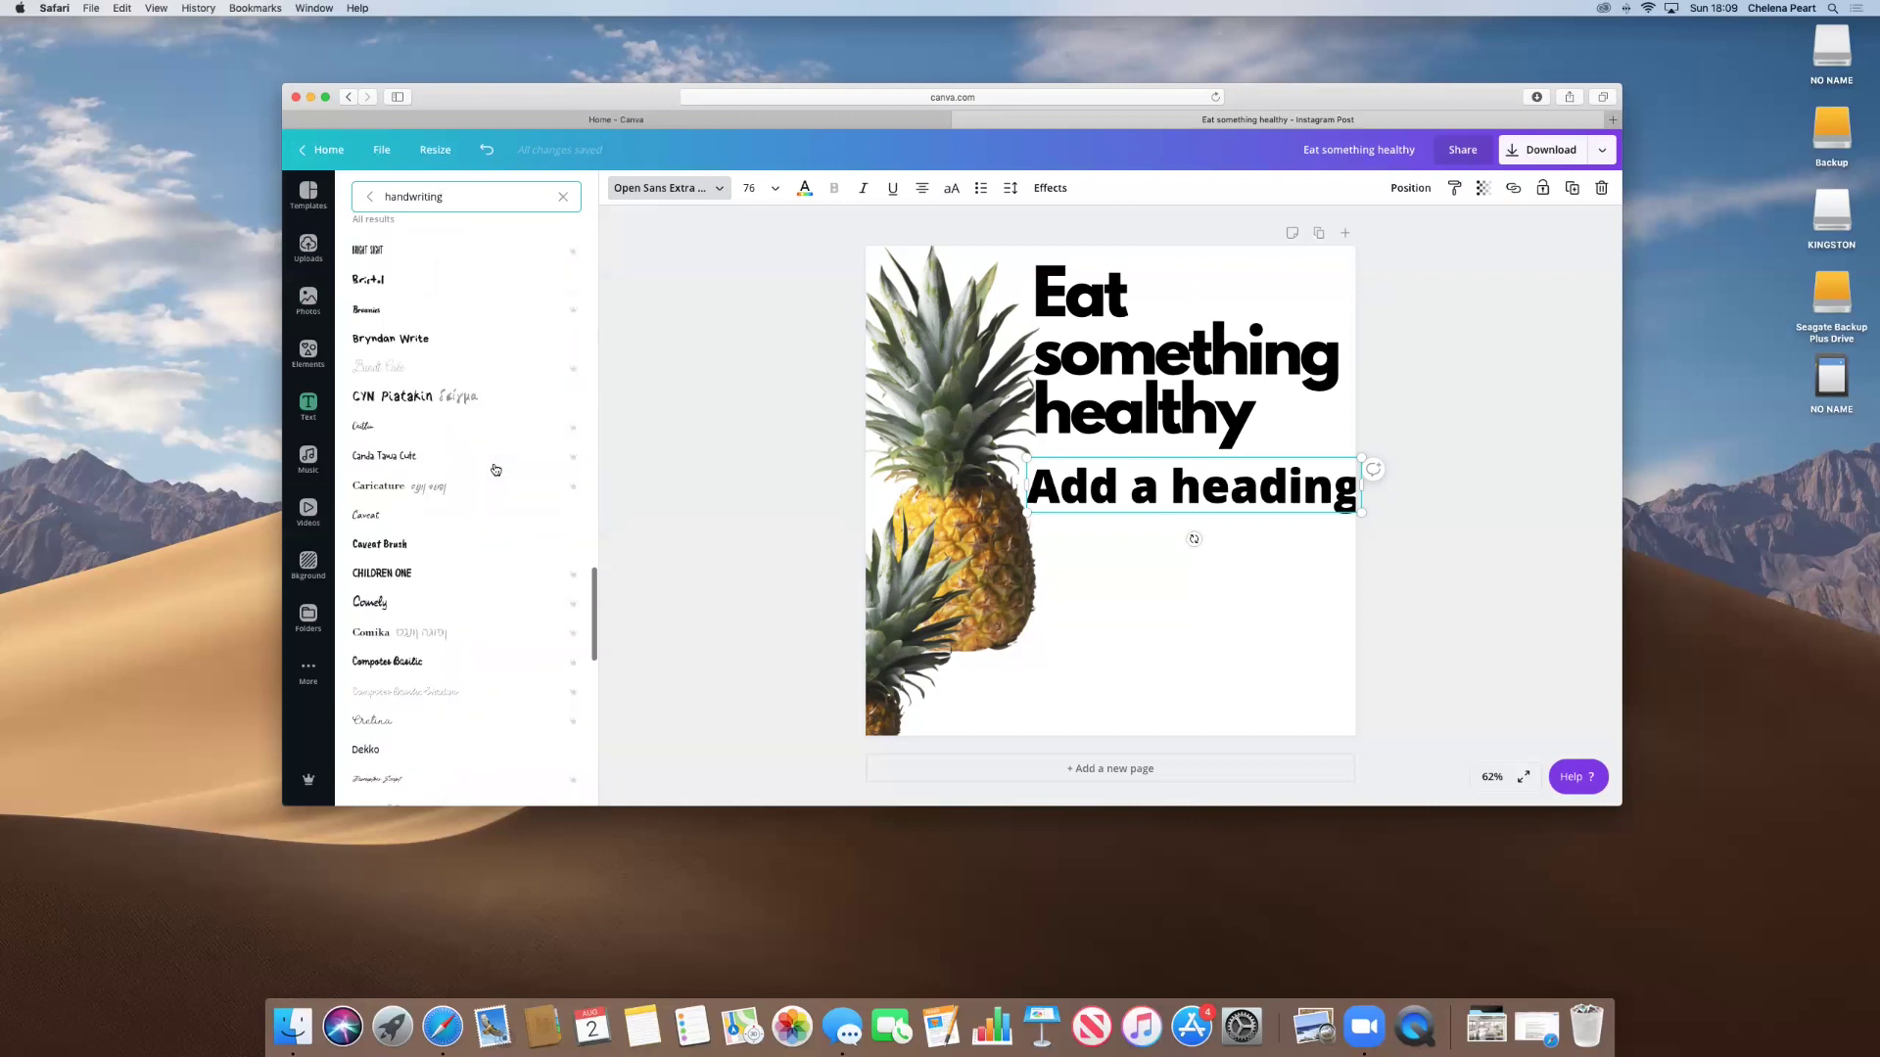
pyautogui.scroll(-2, 496, 469)
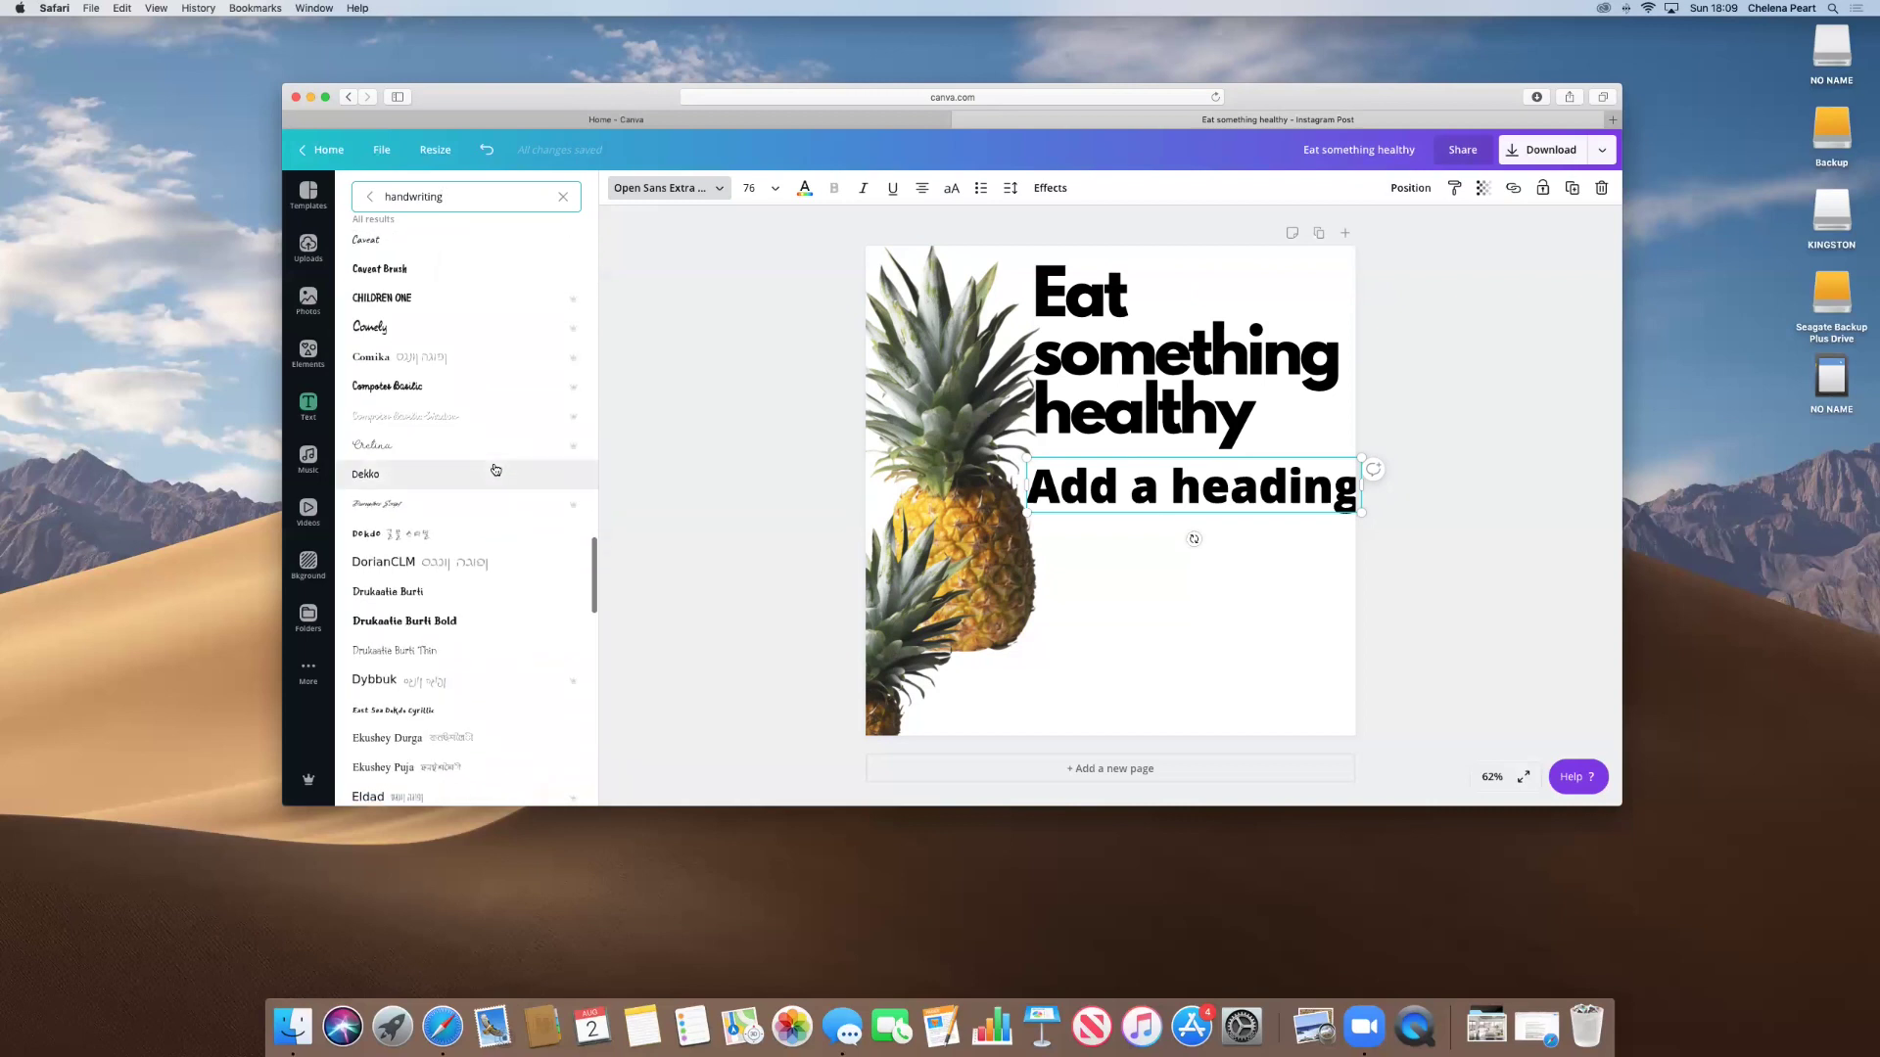
pyautogui.click(368, 328)
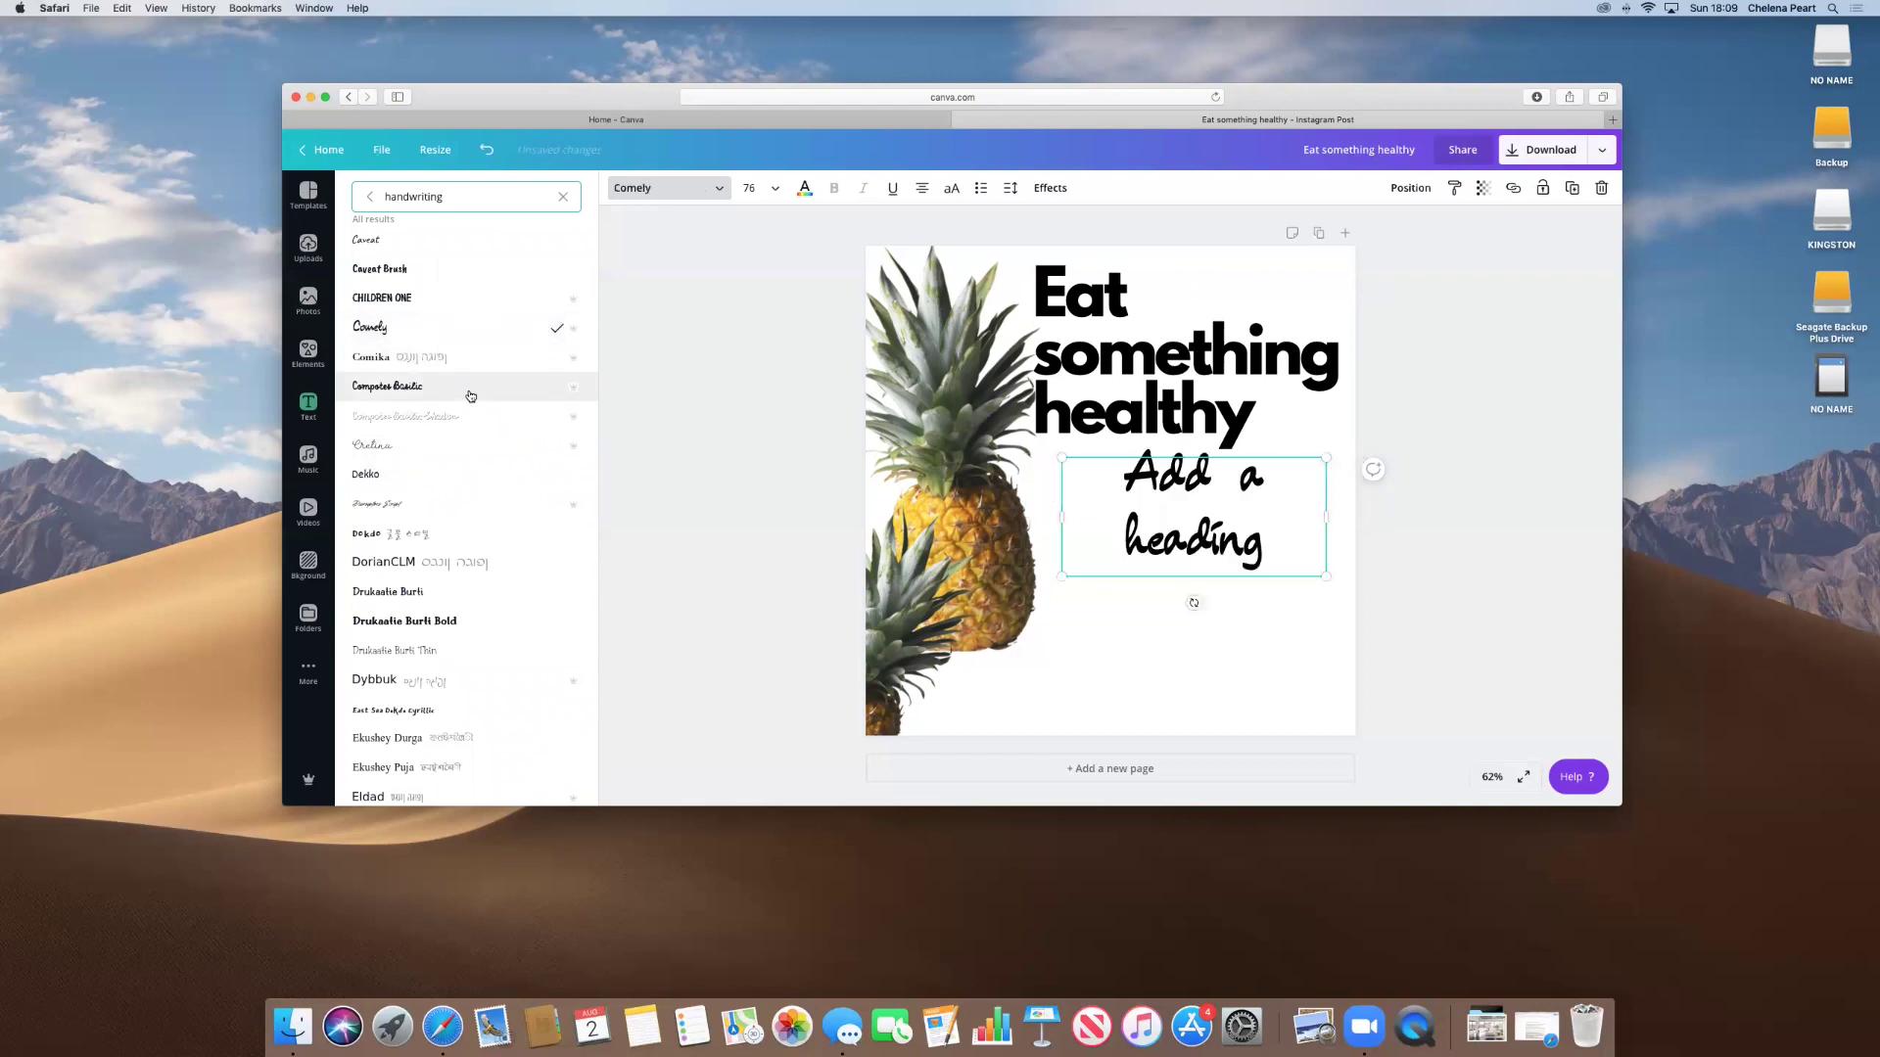
# Try the Grimpt Brush font on the "Add a heading" text.
pyautogui.scroll(-2, 457, 444)
pyautogui.scroll(-8, 458, 445)
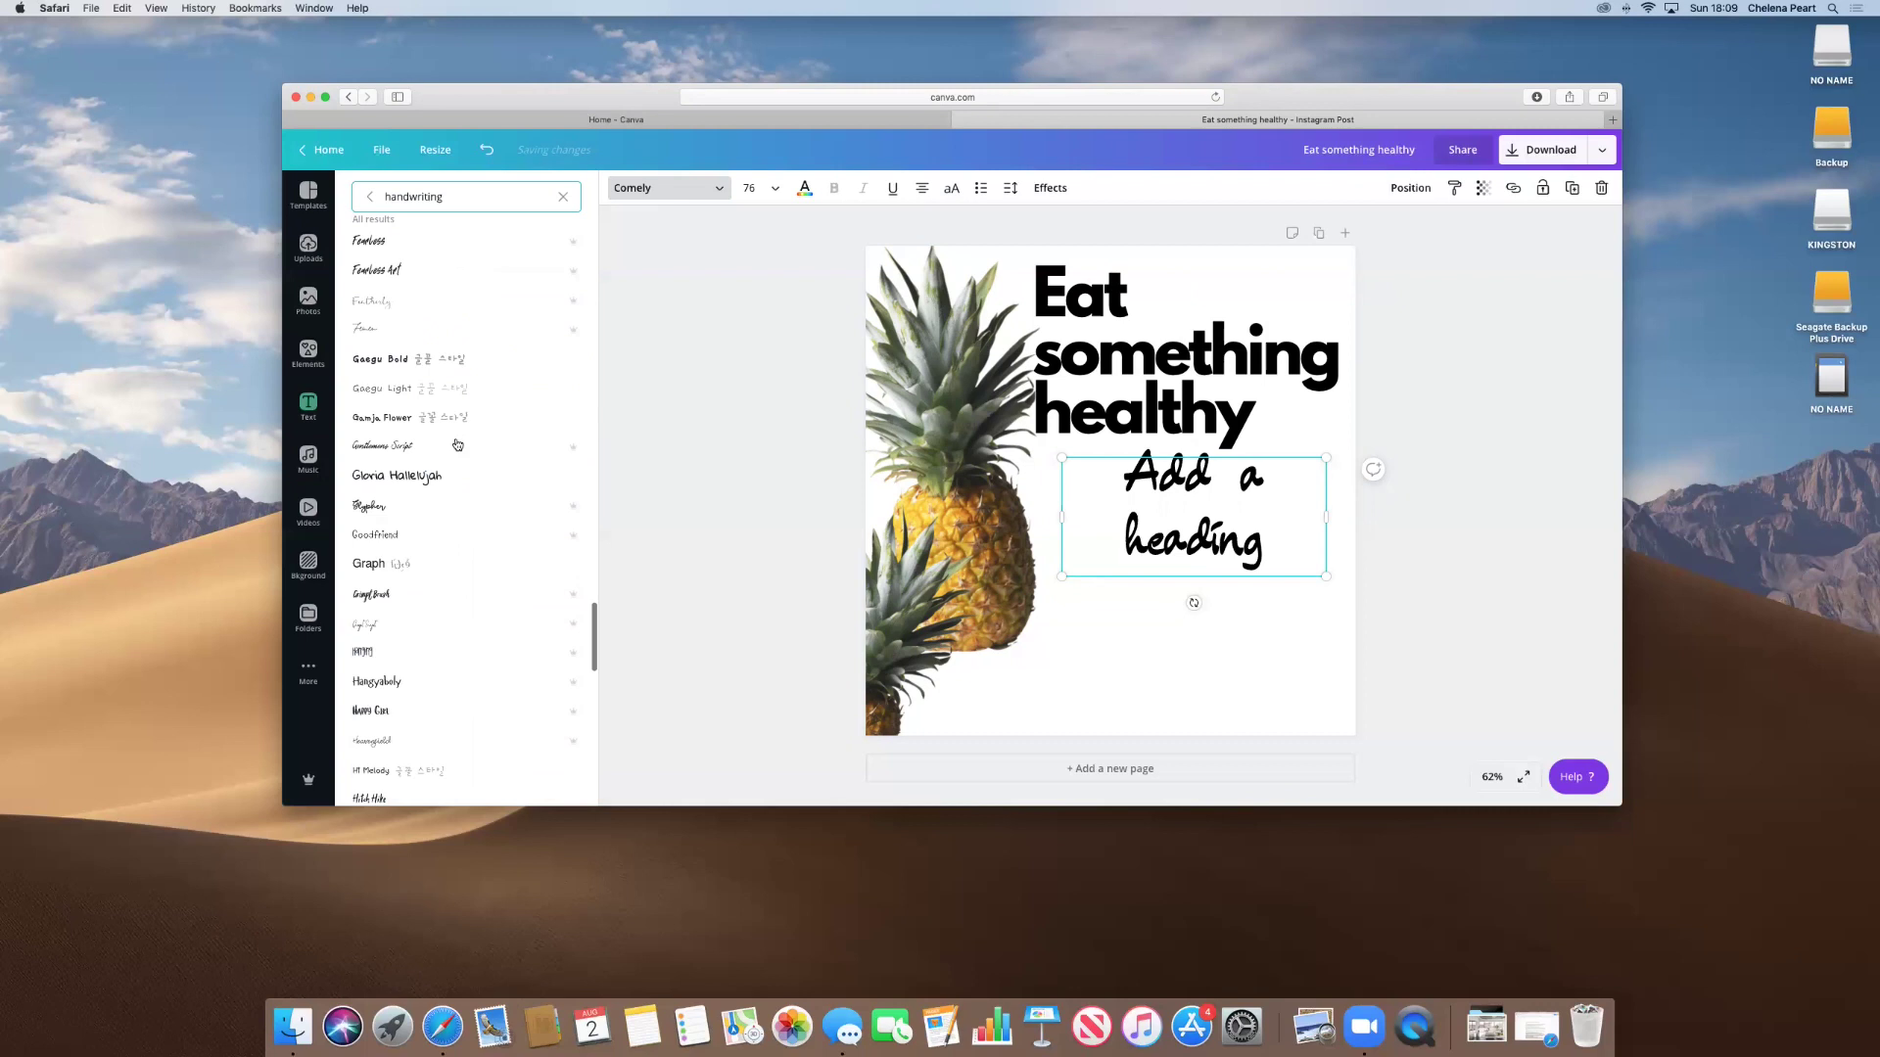
pyautogui.scroll(-5, 457, 444)
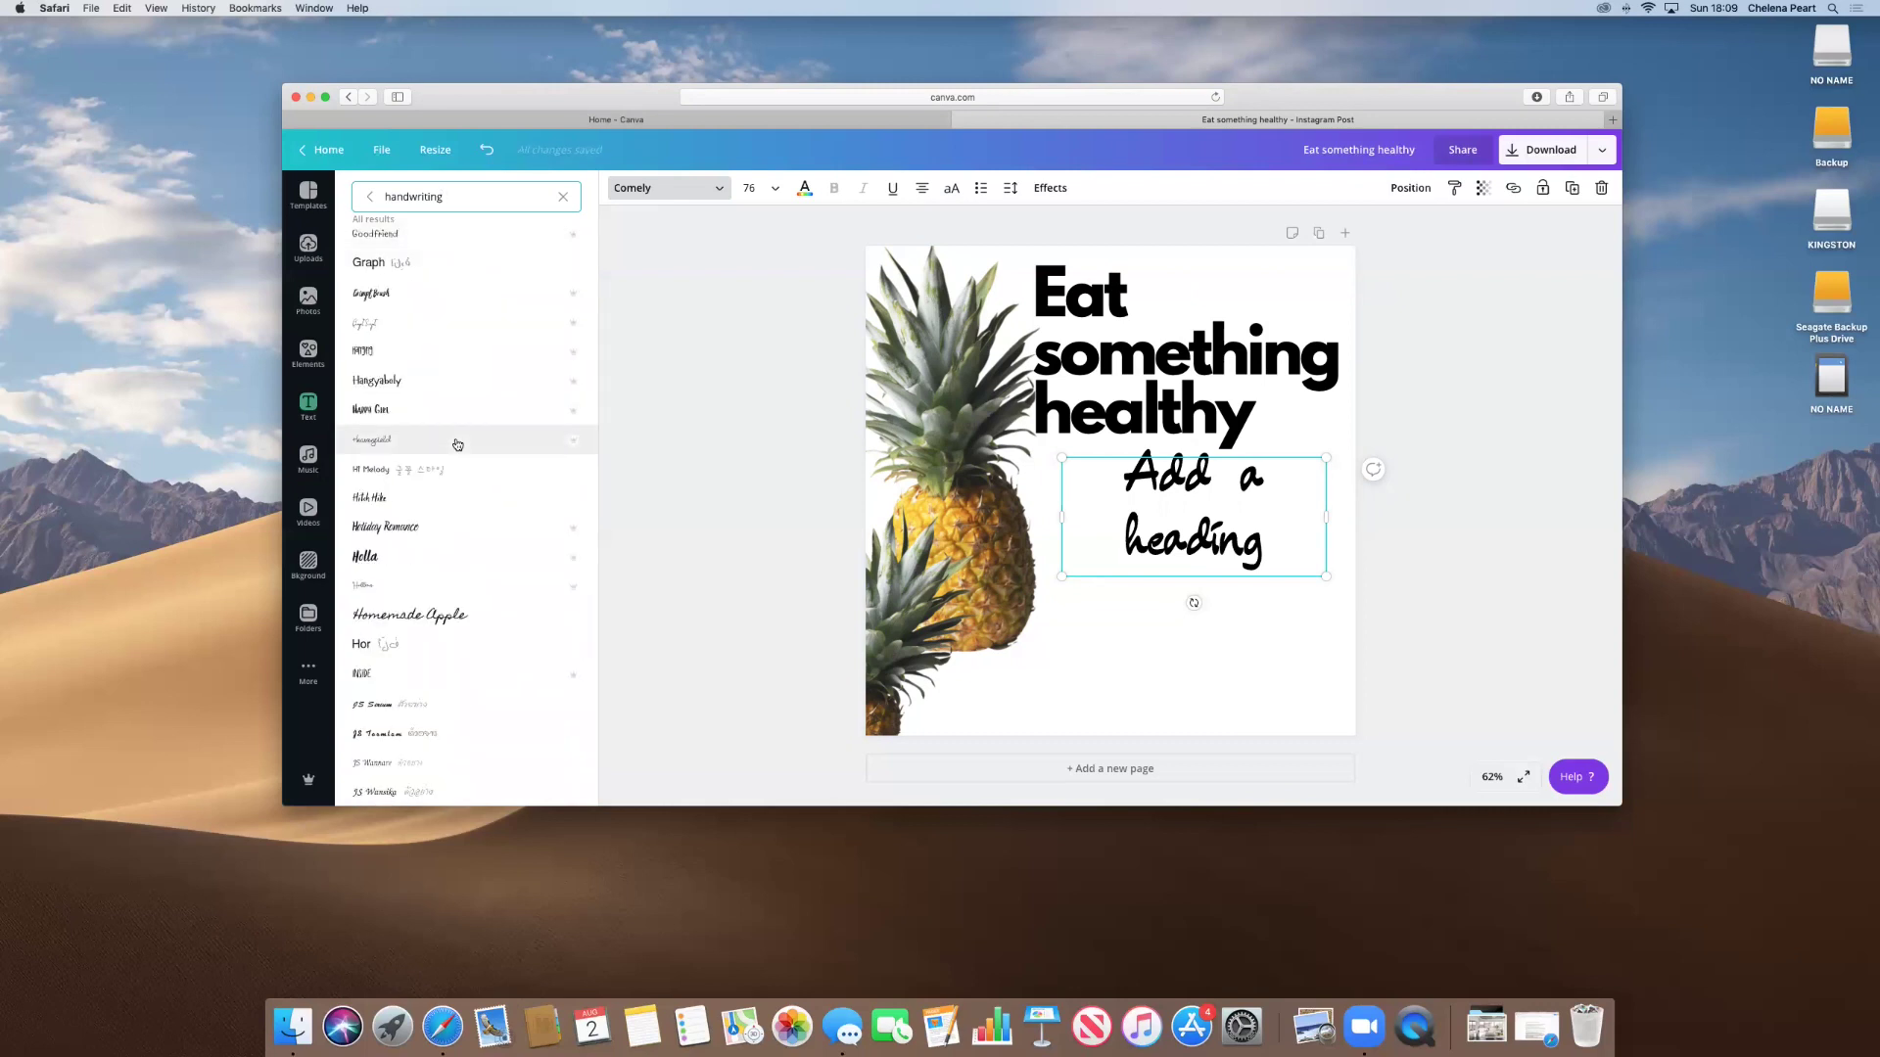
pyautogui.click(385, 295)
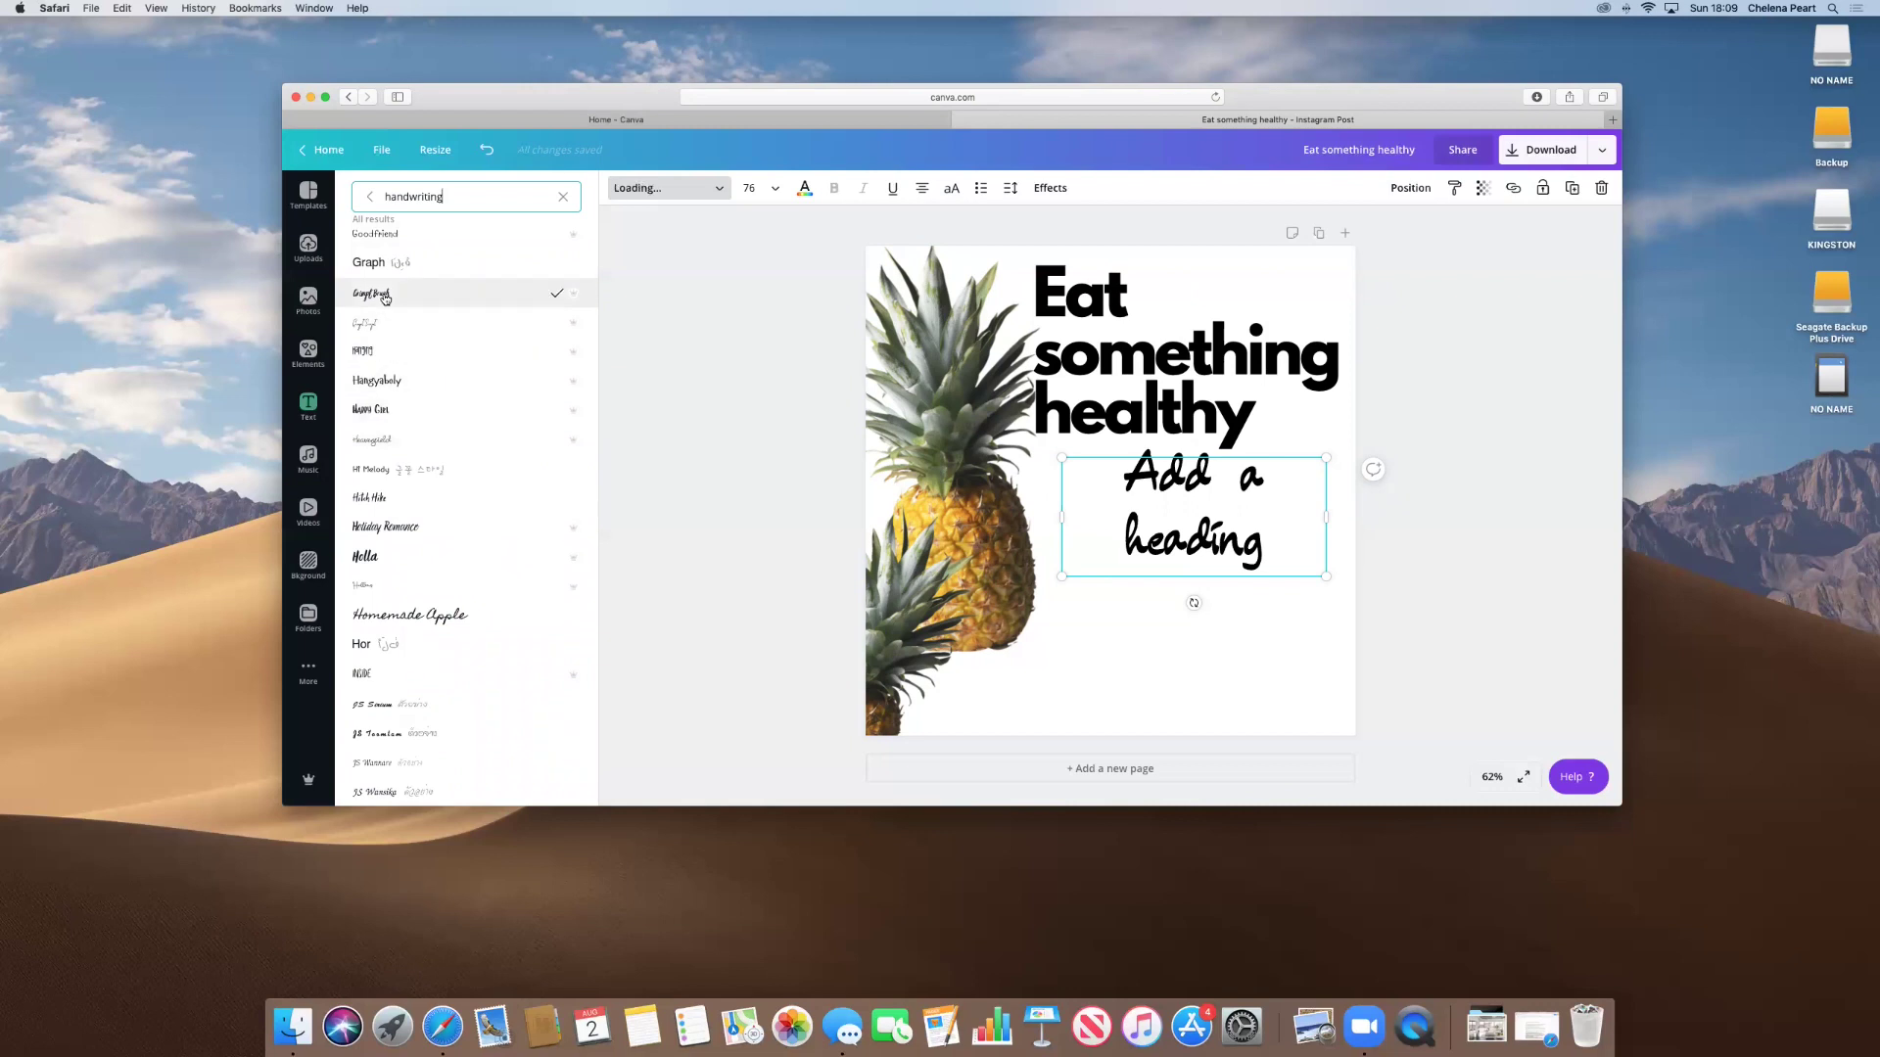
# Try the Architects Daughter font on the "Add a heading" text.
pyautogui.scroll(10, 460, 353)
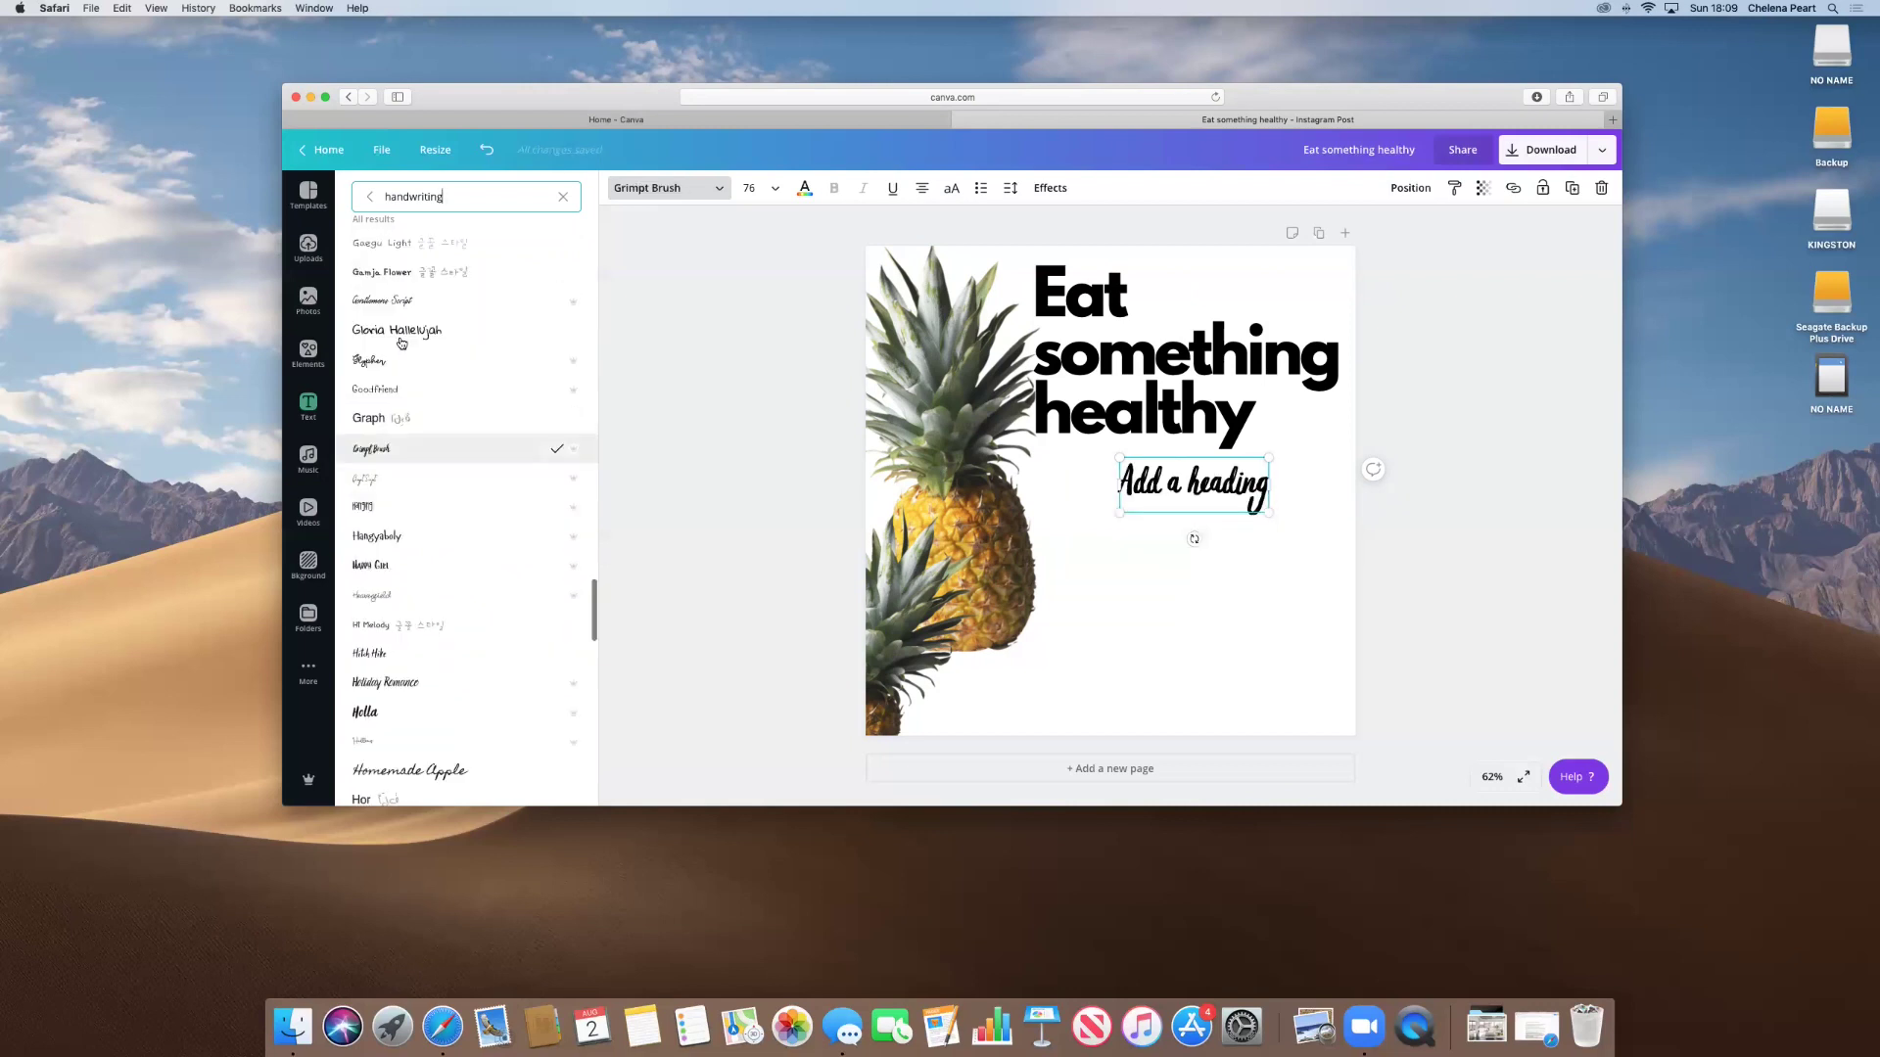
pyautogui.scroll(8, 472, 362)
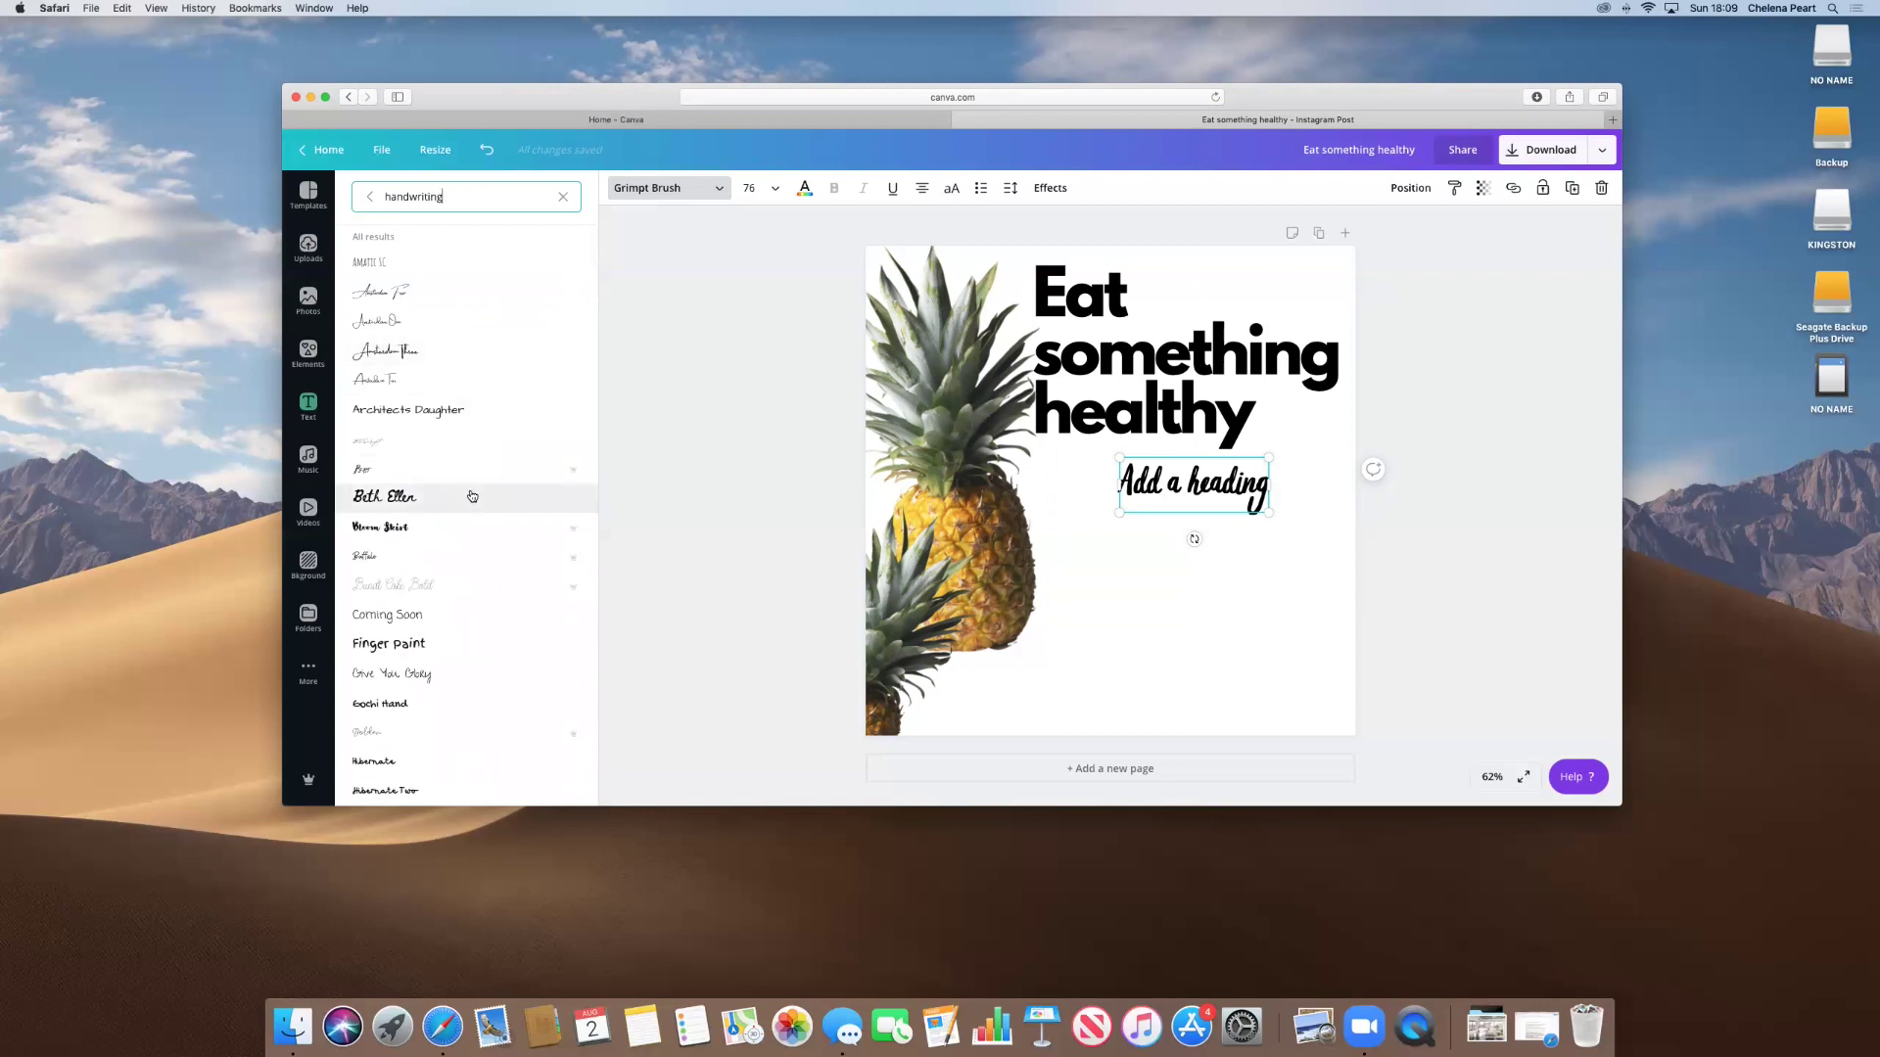
pyautogui.click(407, 411)
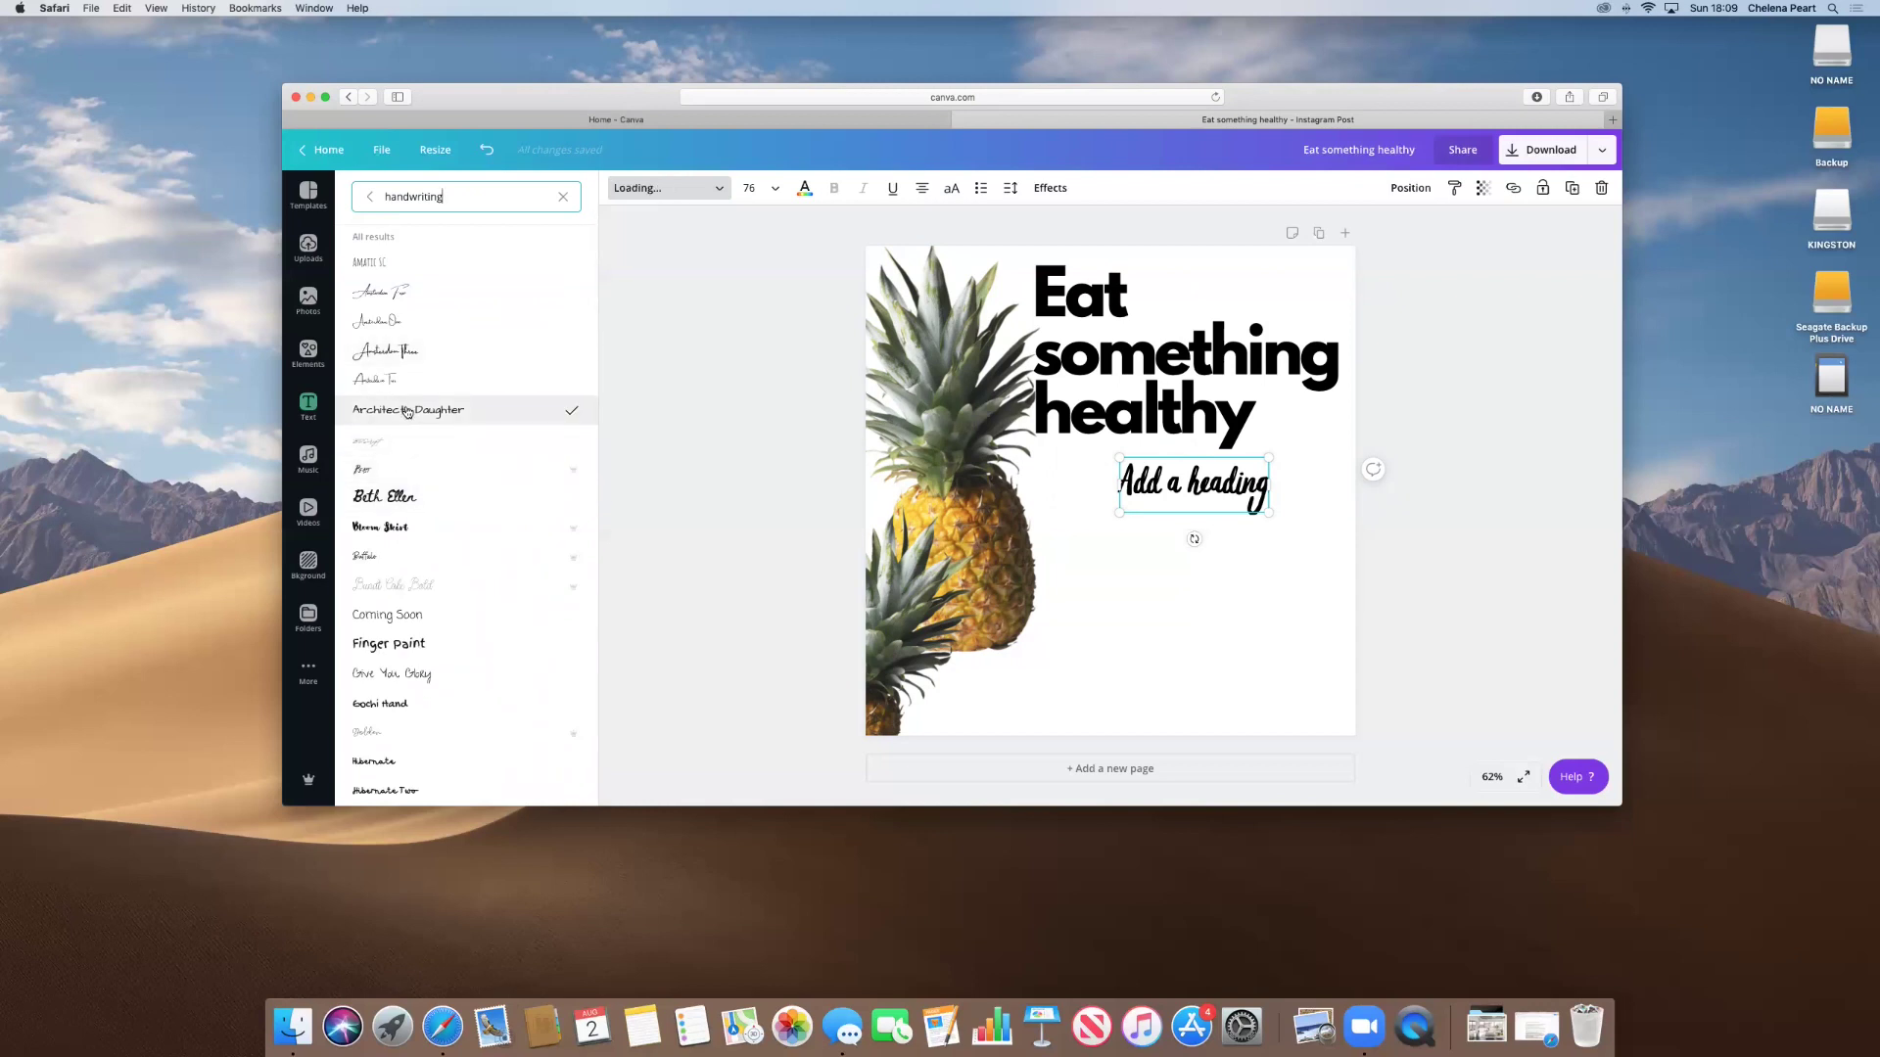
# Search the fonts for "play" and set the "Add a heading" text to Playlist Script.
pyautogui.scroll(-12, 439, 497)
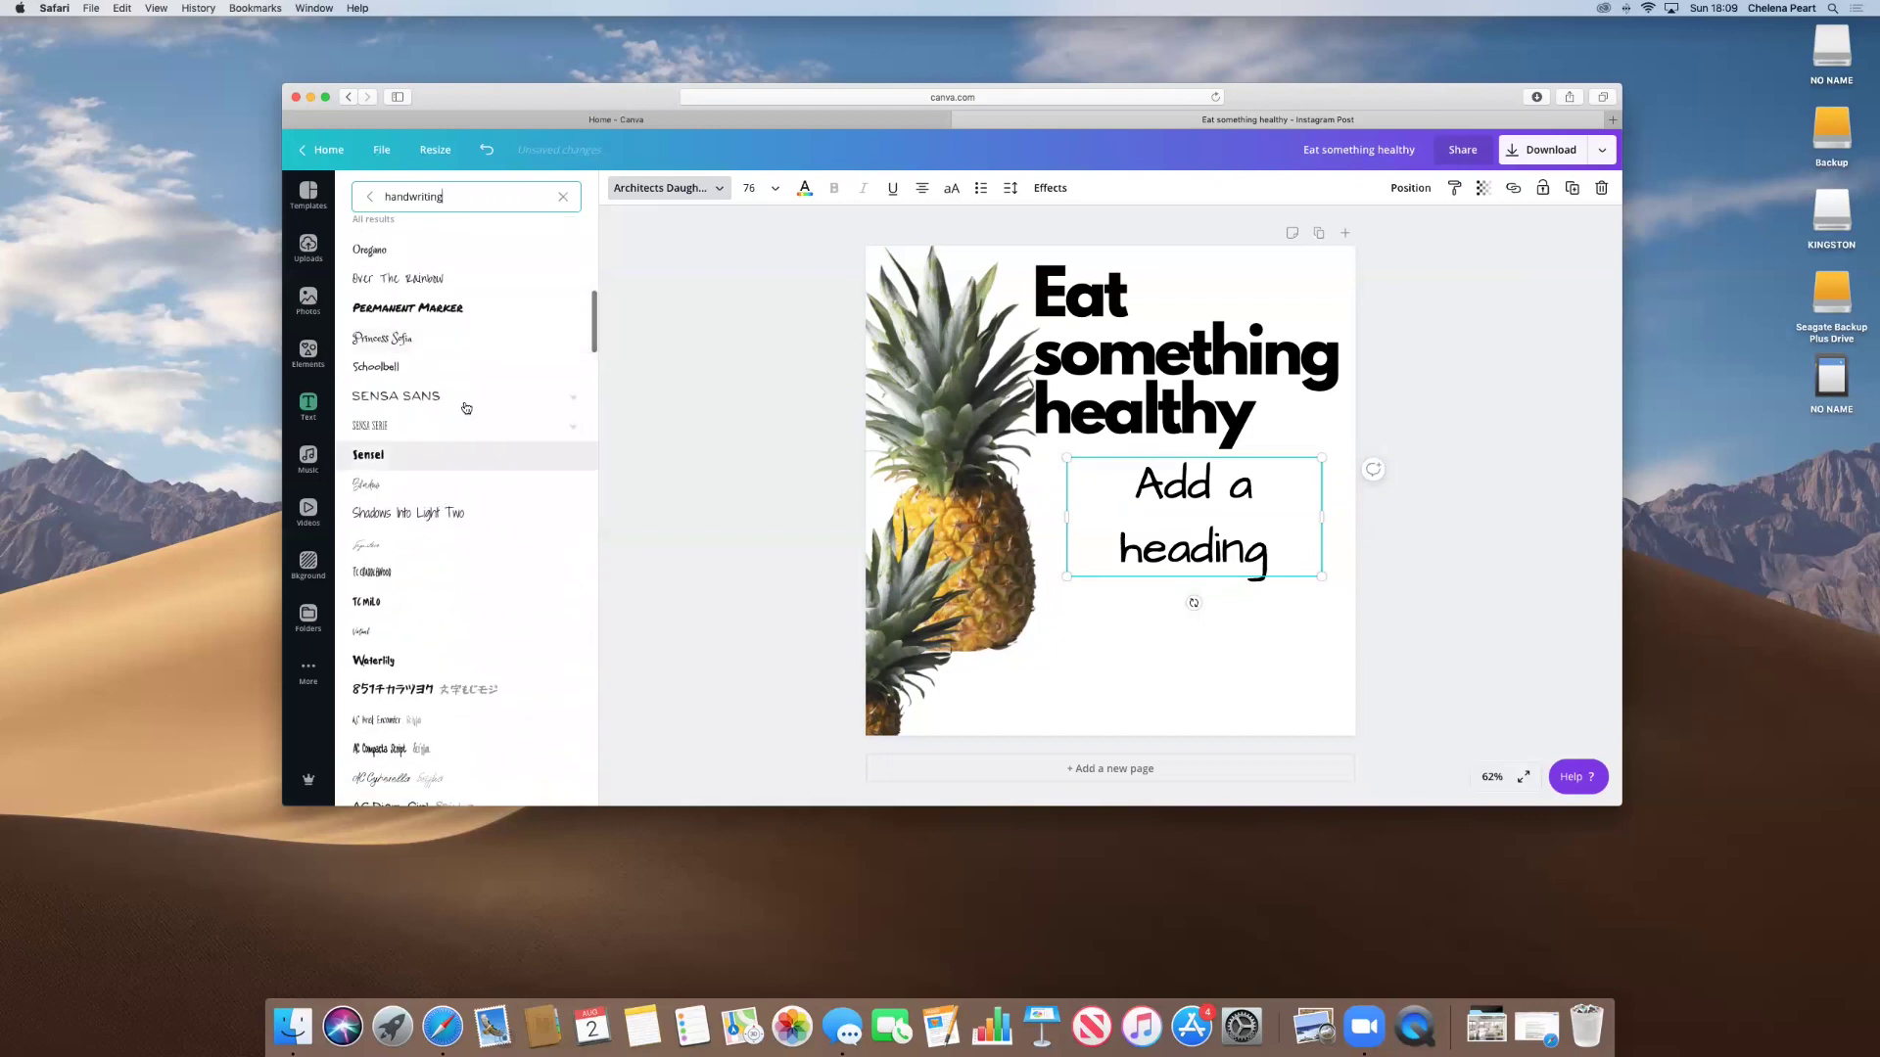
pyautogui.moveTo(461, 196); pyautogui.dragTo(257, 198)
pyautogui.write('play')
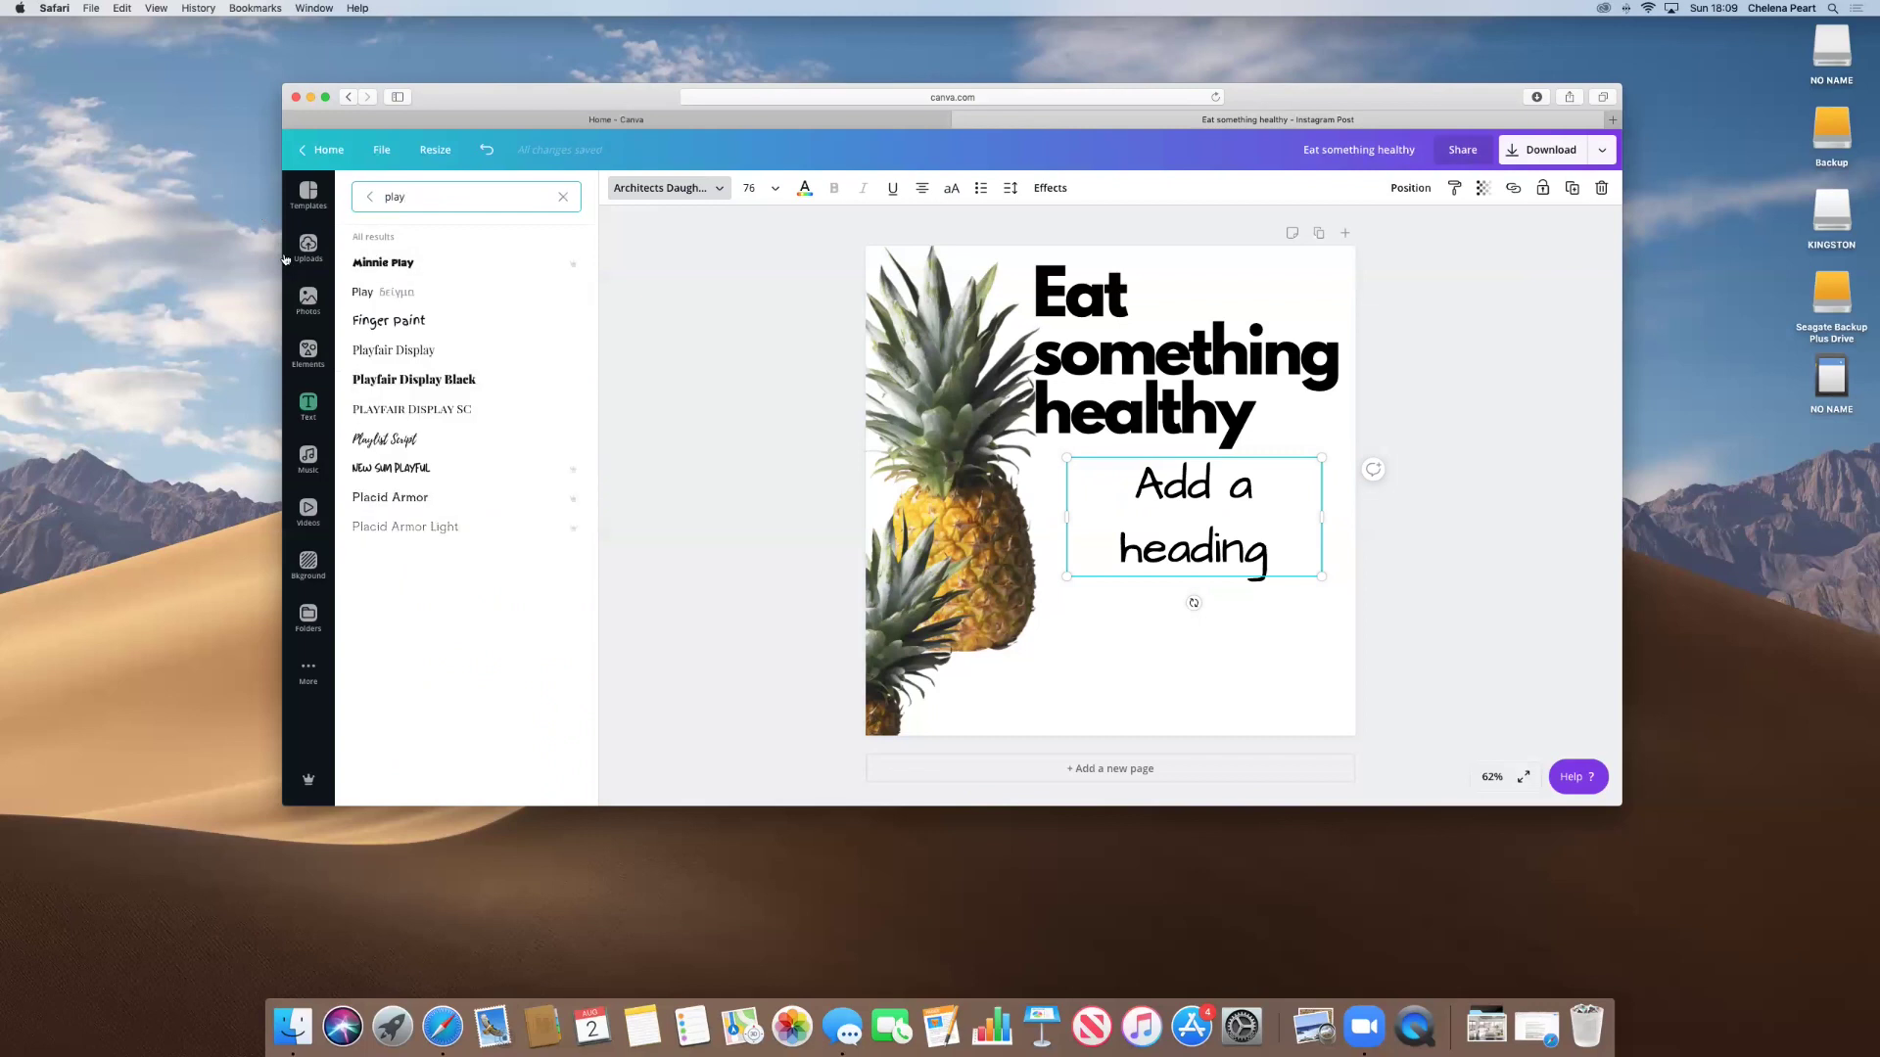
pyautogui.click(392, 441)
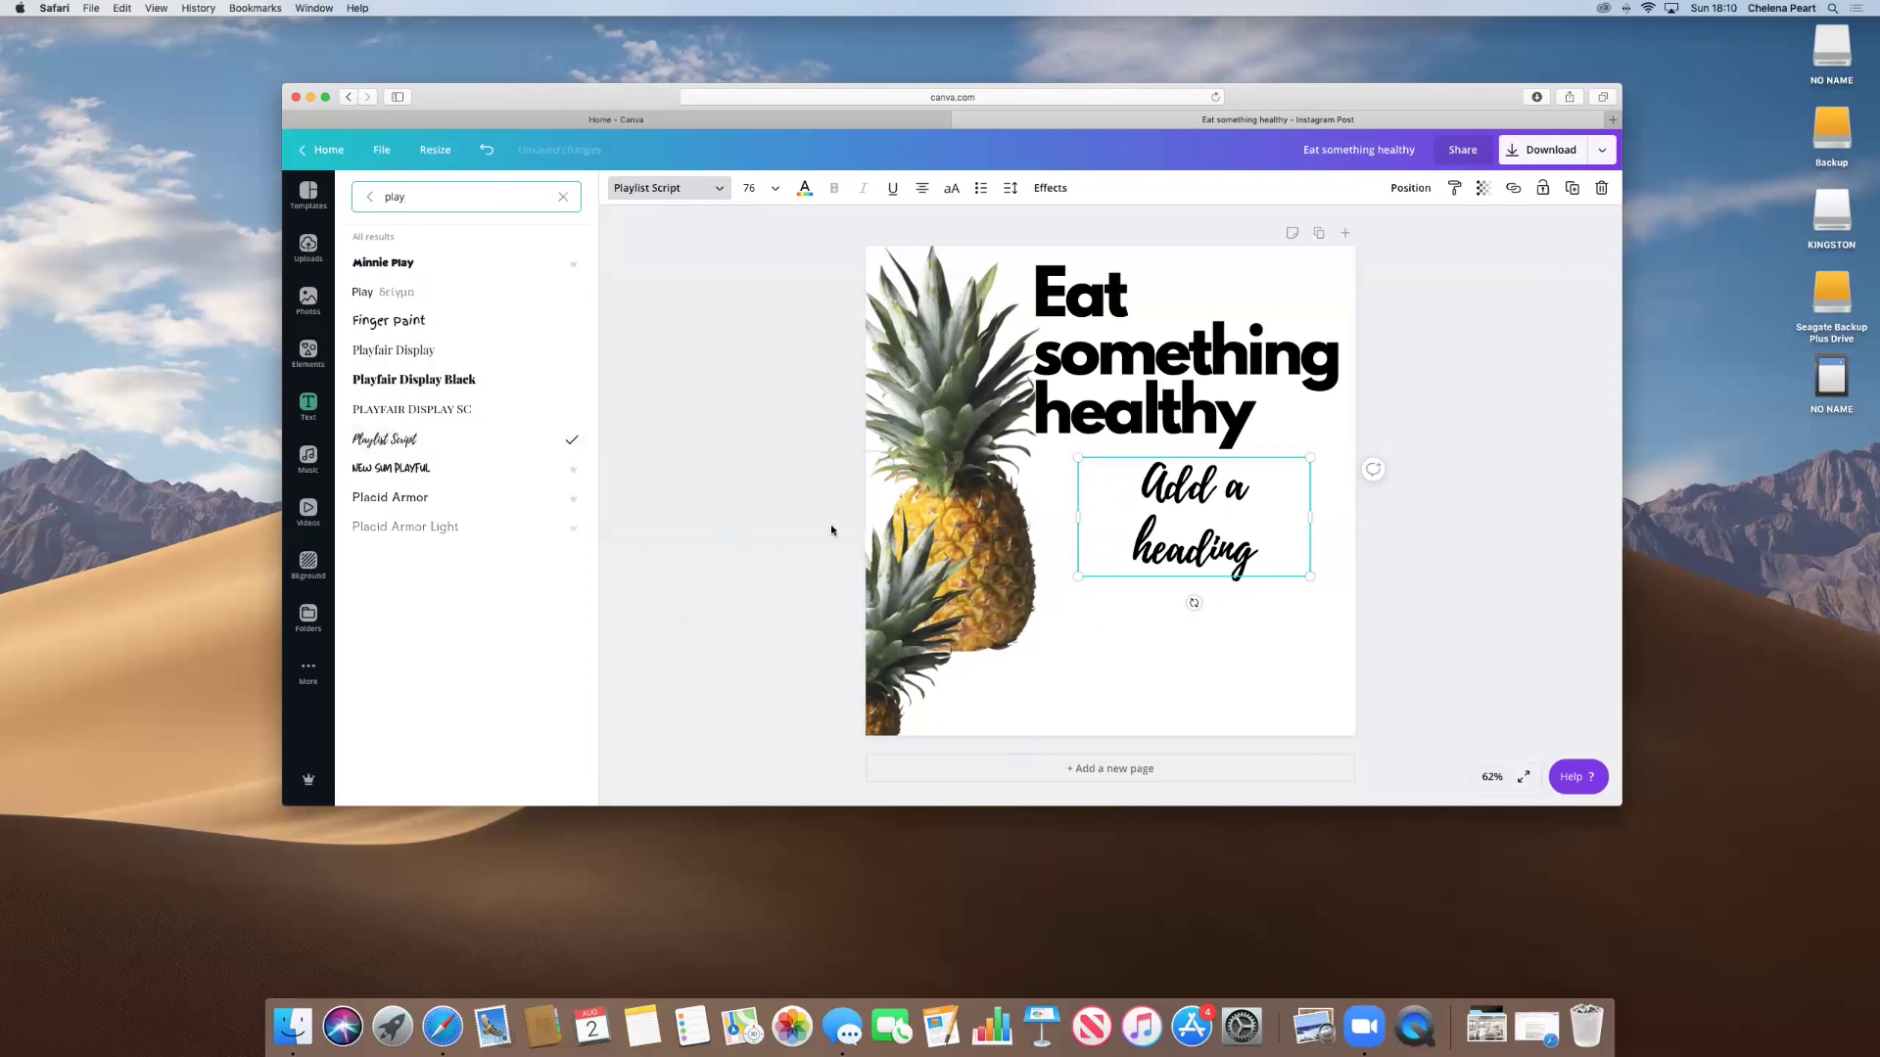
# Move the "Add a heading" text slightly to the left beneath the main heading.
pyautogui.click(1291, 648)
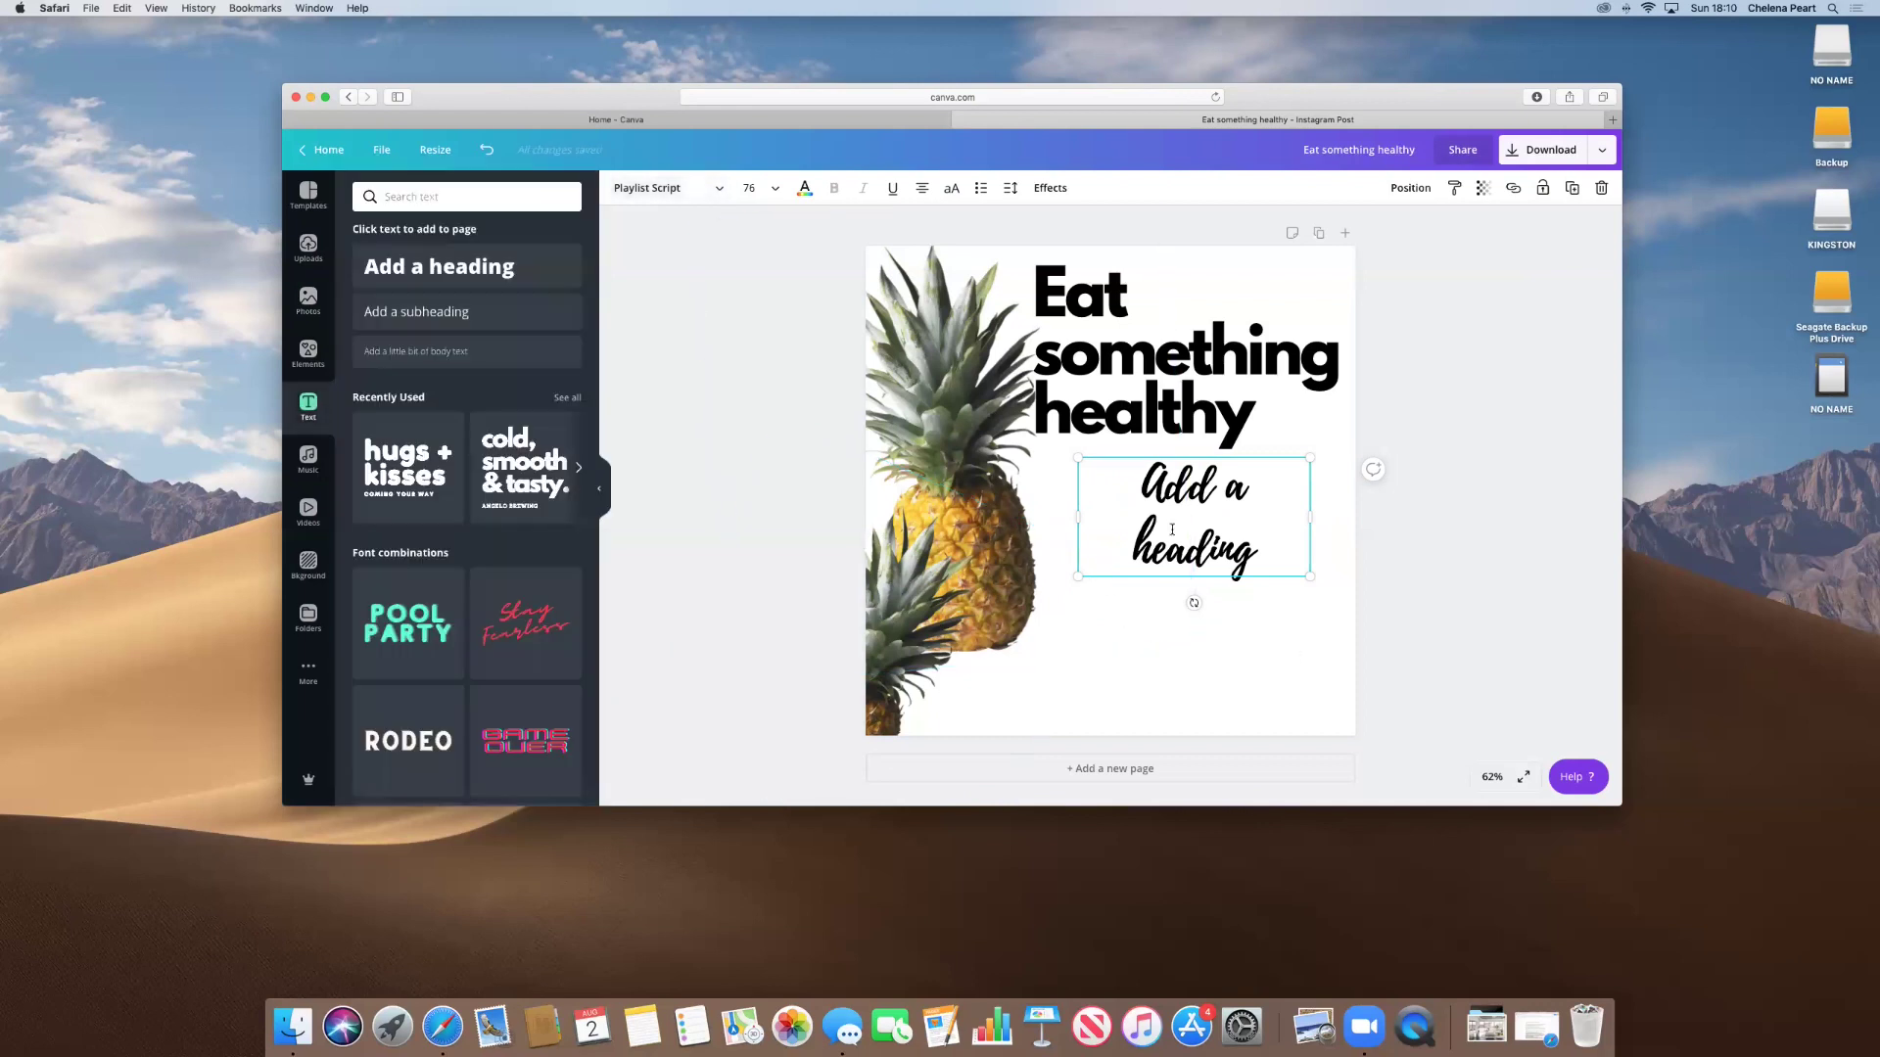
pyautogui.click(1219, 612)
pyautogui.moveTo(1166, 533)
pyautogui.mouseDown()
pyautogui.moveTo(1149, 547)
pyautogui.moveTo(1141, 526)
pyautogui.mouseUp()
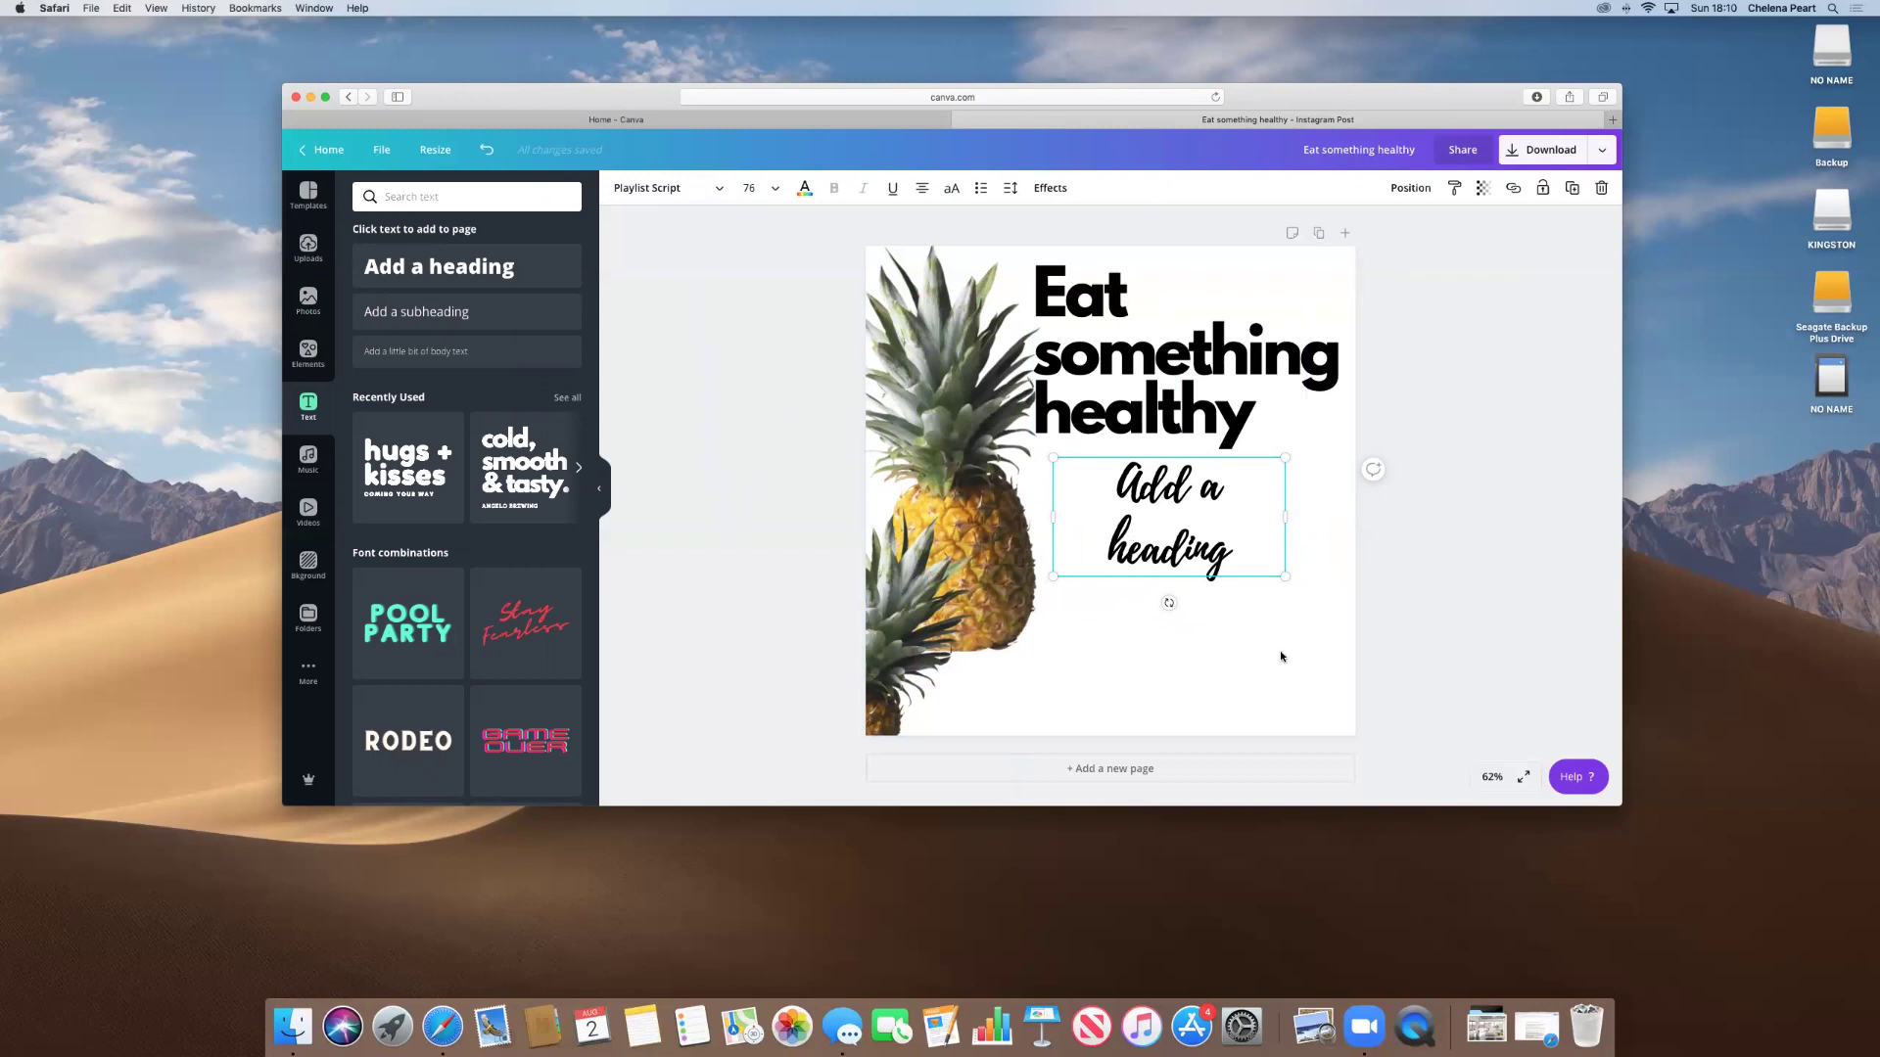
# Copy the script text's style onto the "Eat something healthy" heading, and undo that style change.
pyautogui.click(1180, 550)
pyautogui.click(1455, 192)
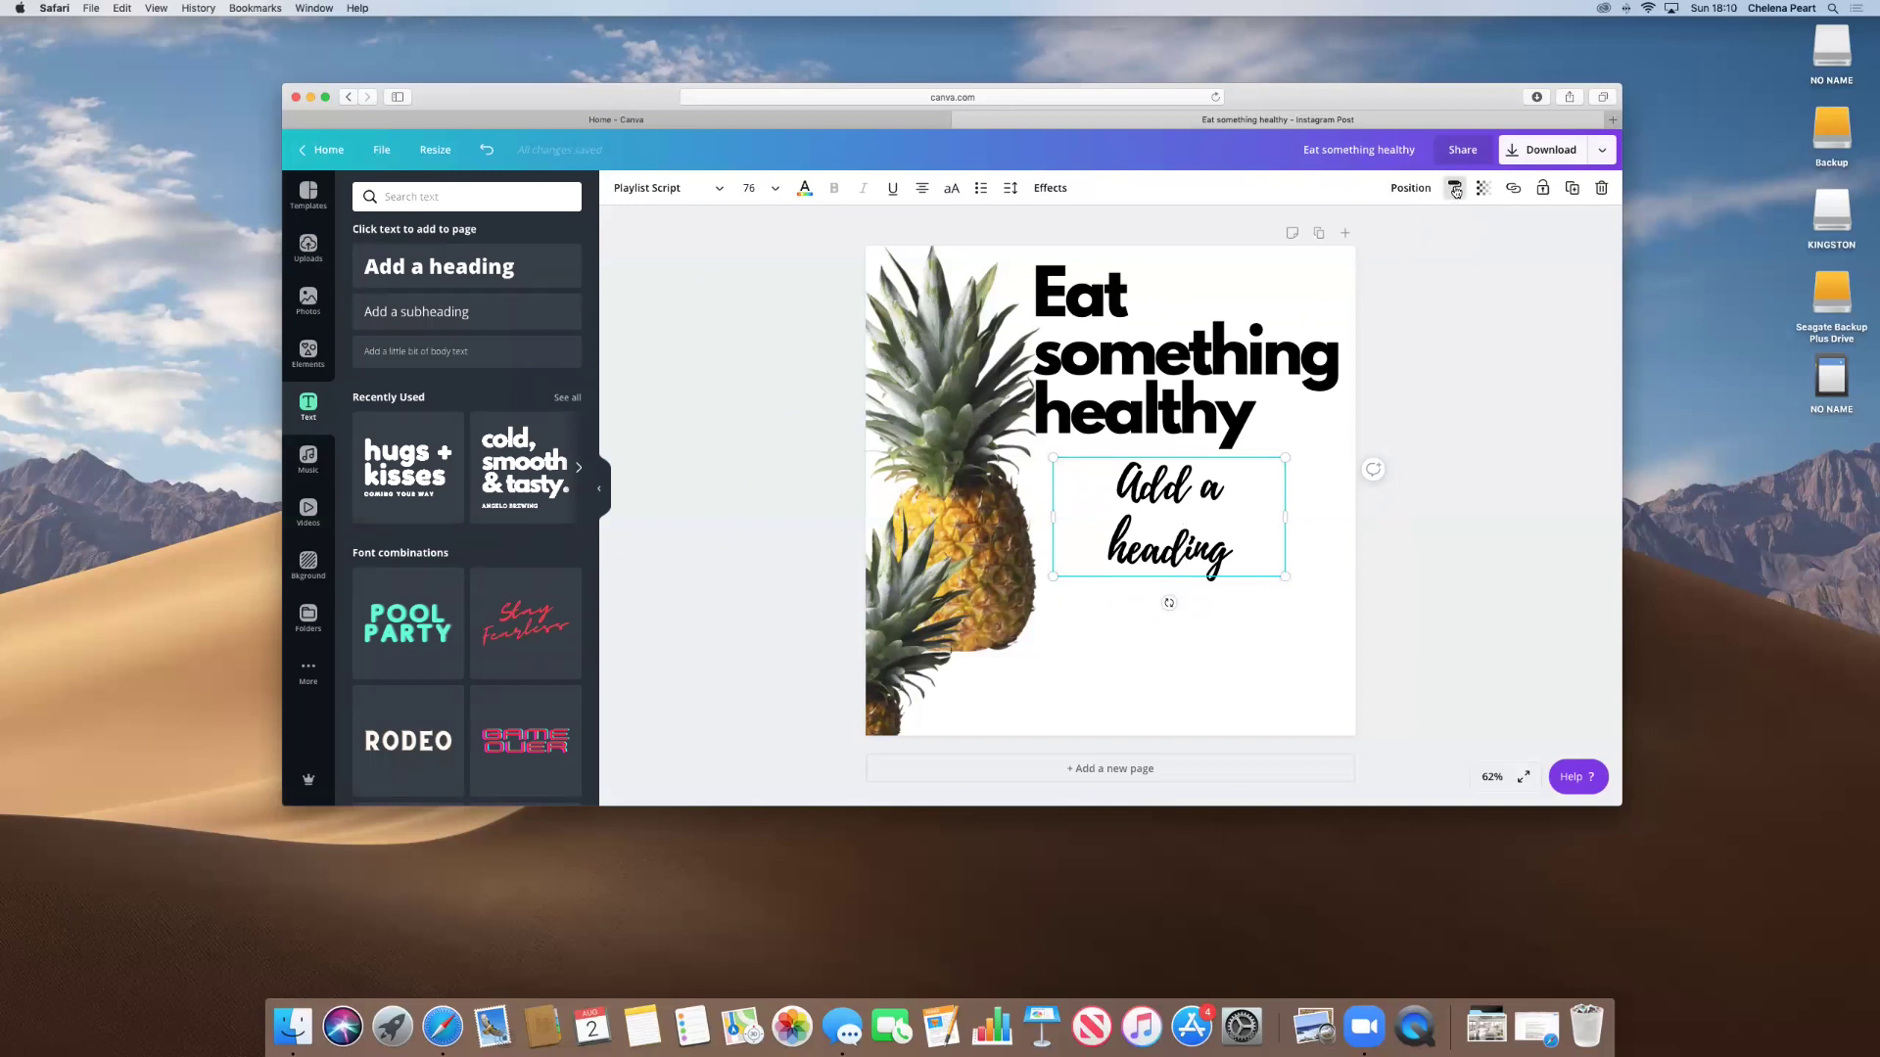
pyautogui.click(1136, 380)
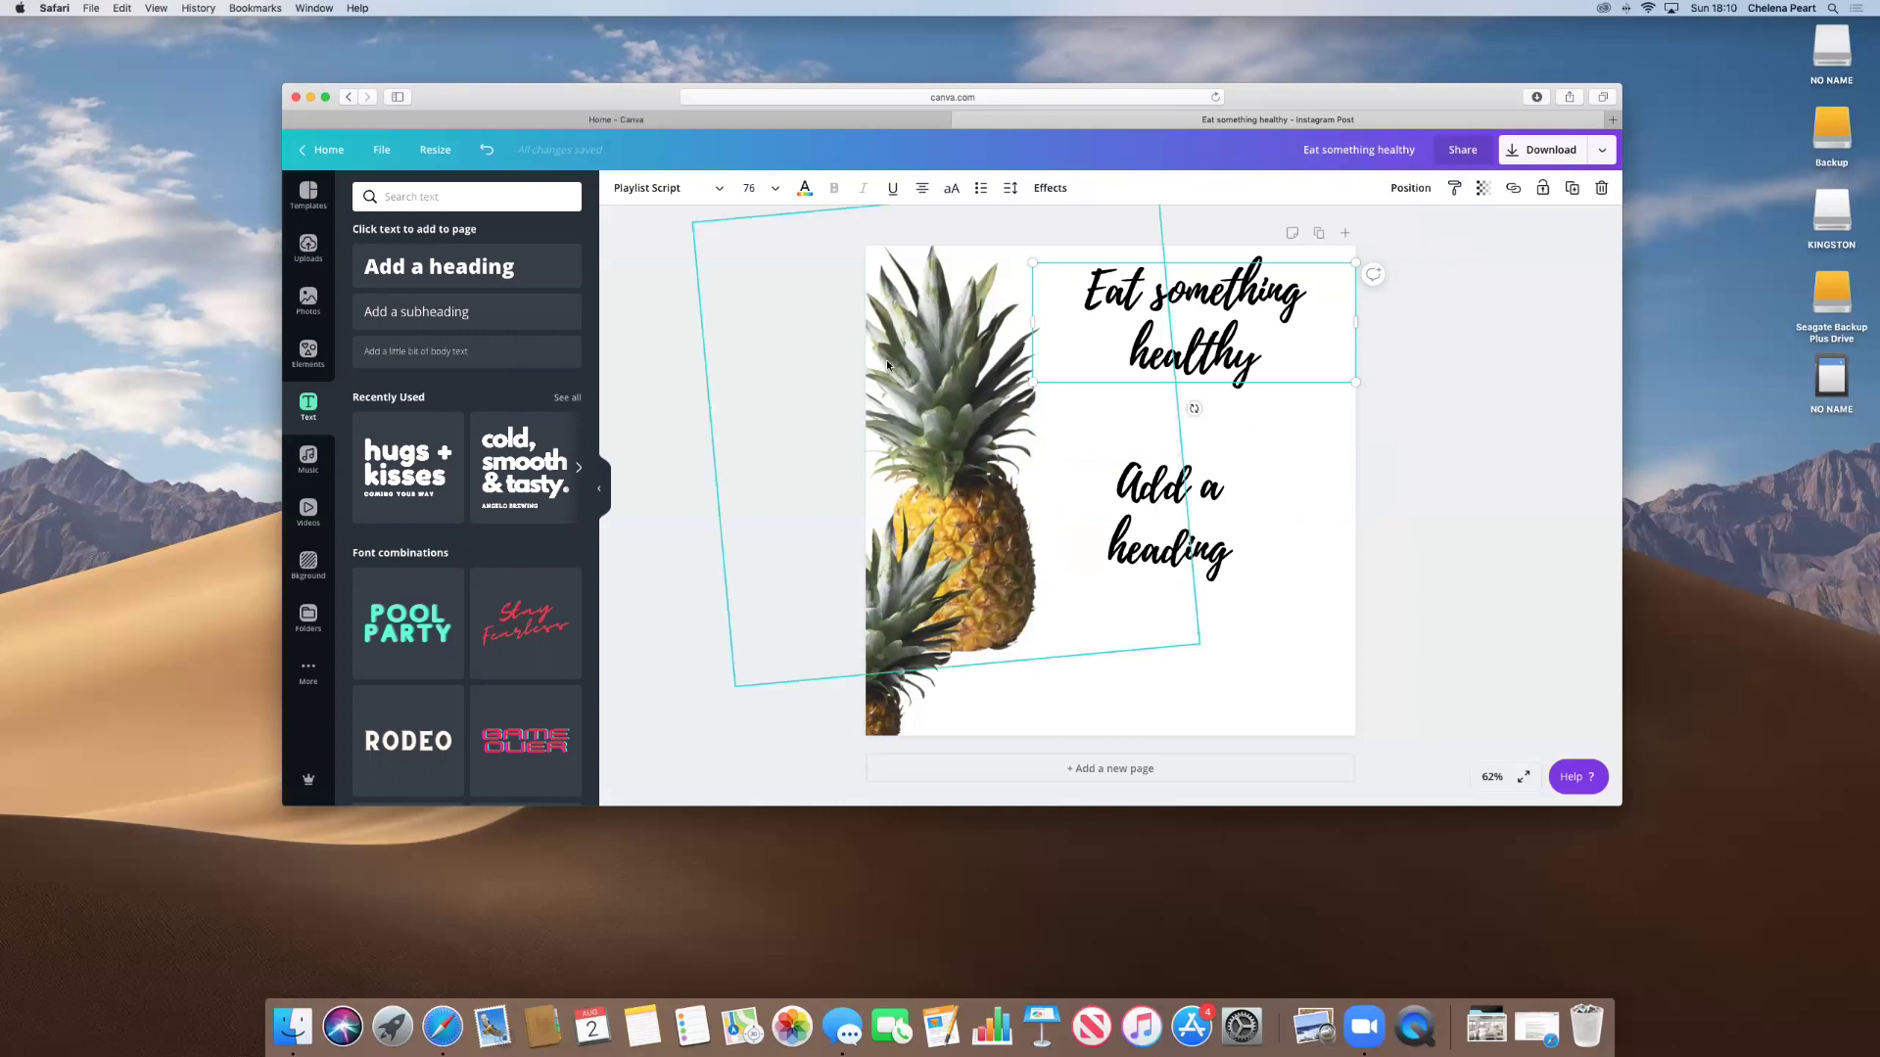
pyautogui.click(488, 153)
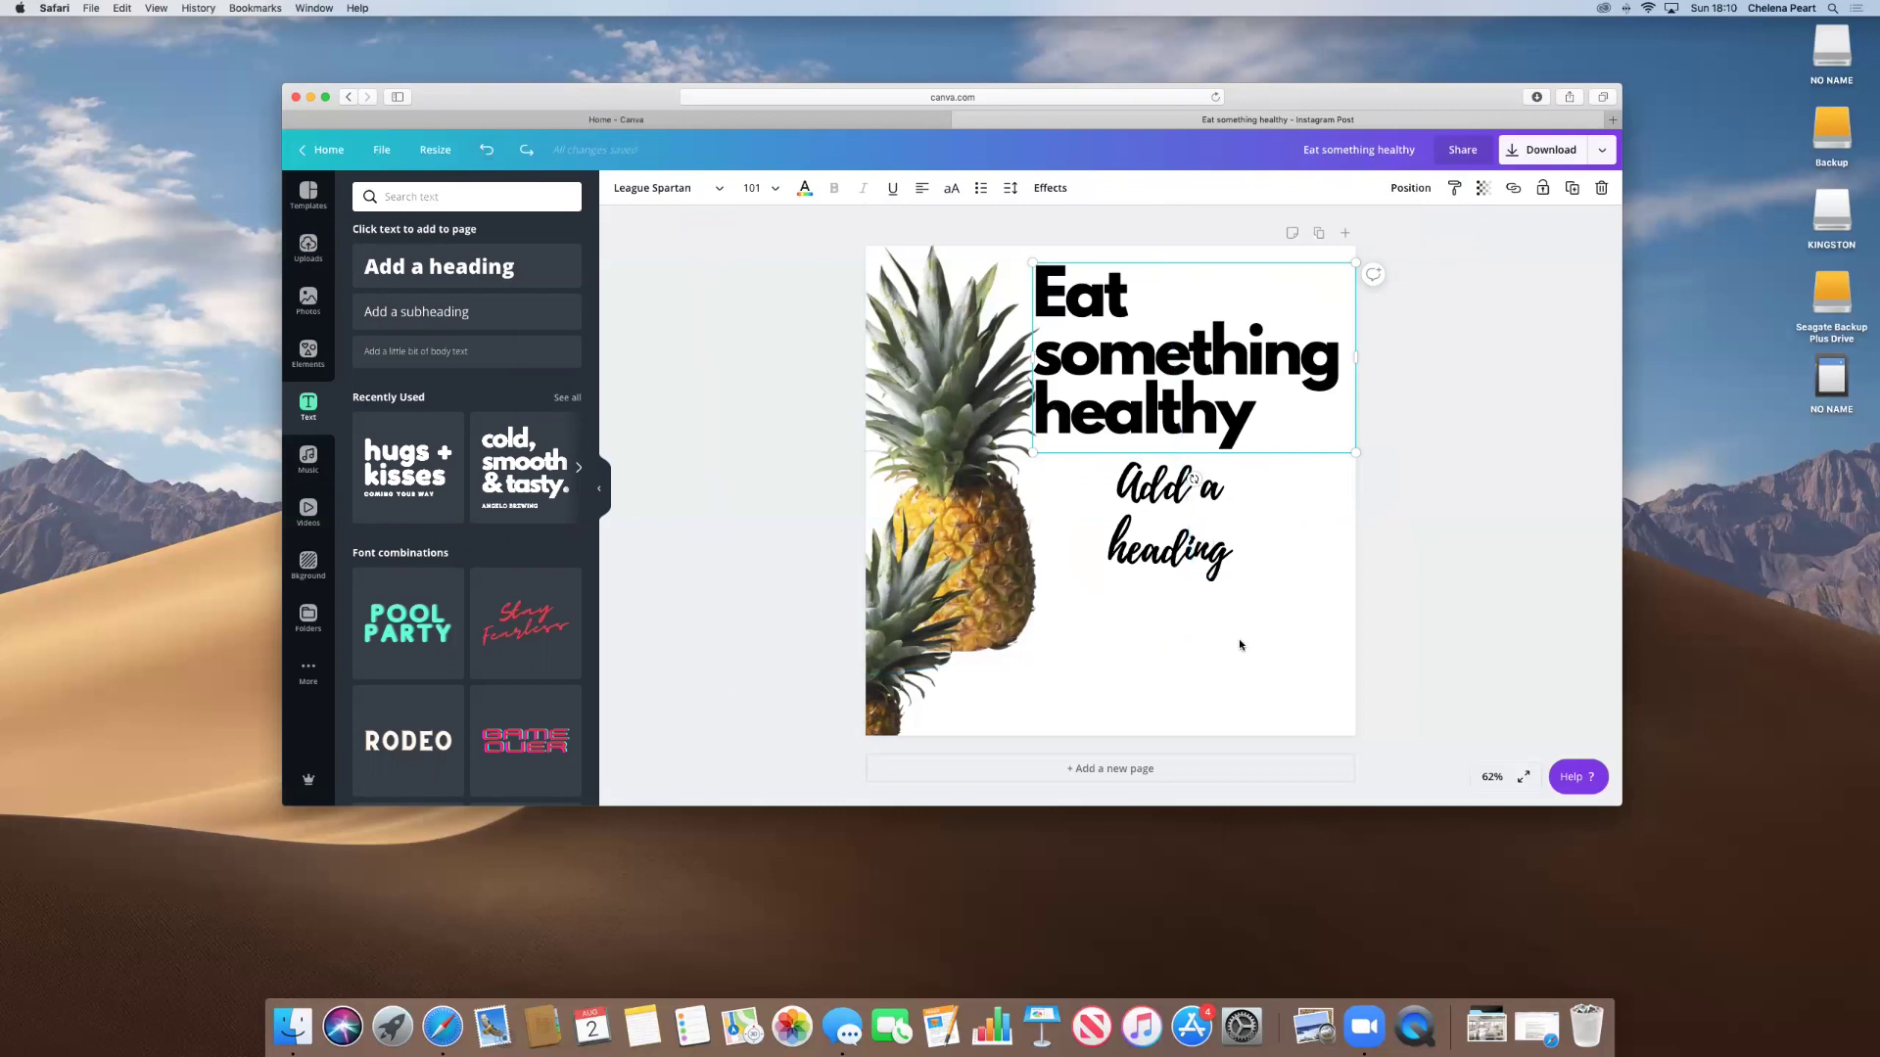
# Replace the "Add a heading" placeholder with the text "Your business will thank you".
pyautogui.click(1169, 546)
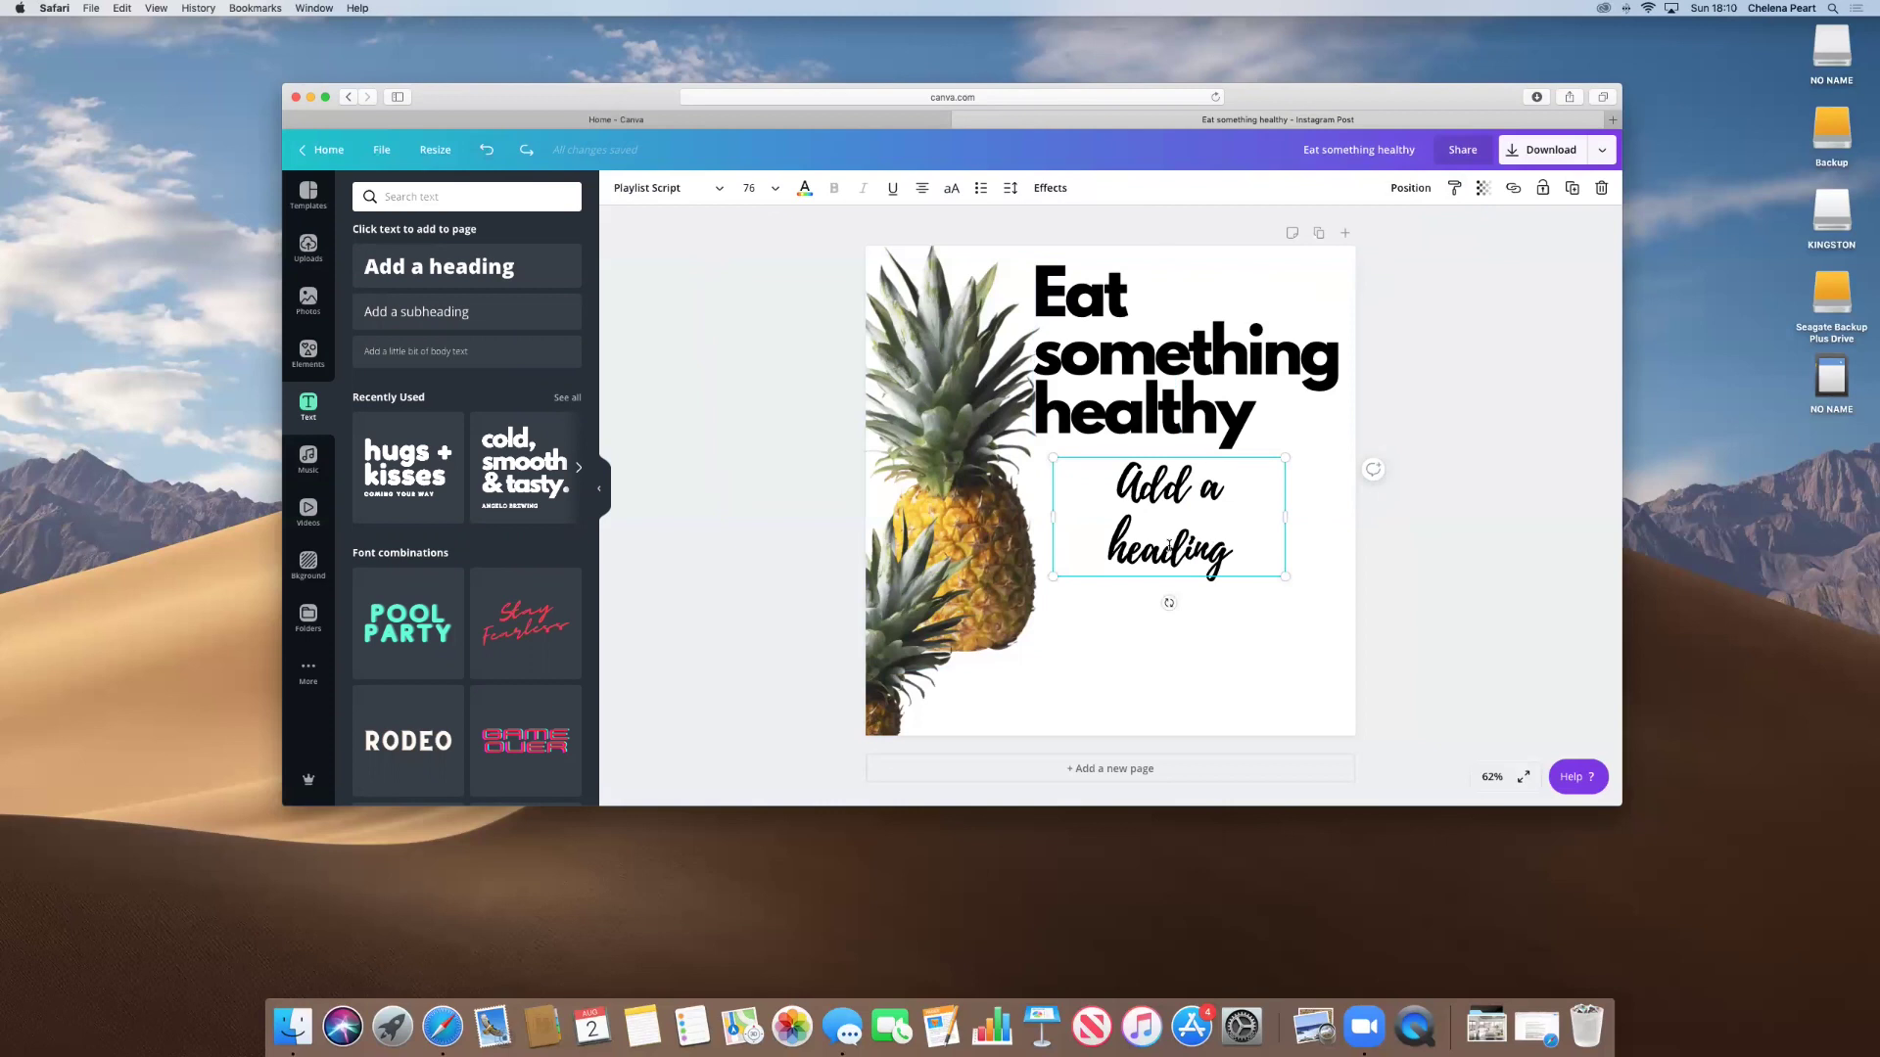
pyautogui.moveTo(1225, 556); pyautogui.dragTo(1121, 494)
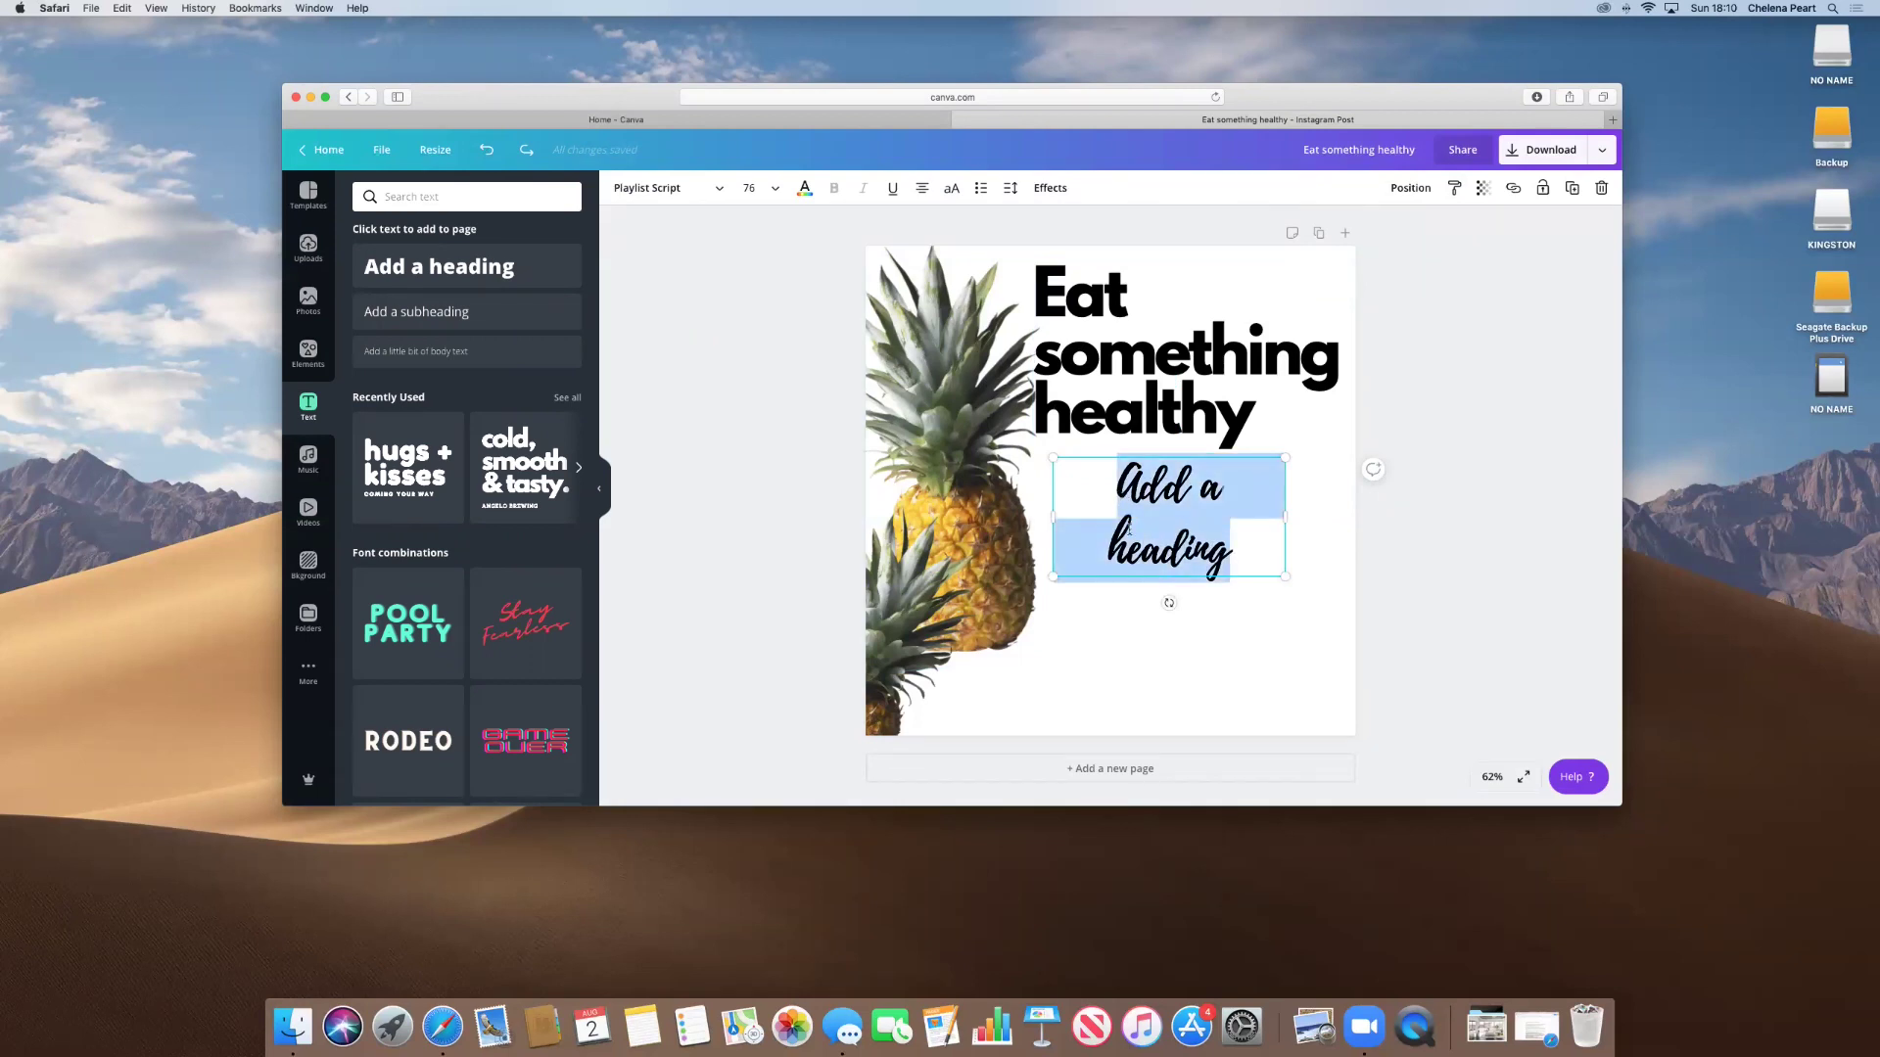
pyautogui.write('Your')
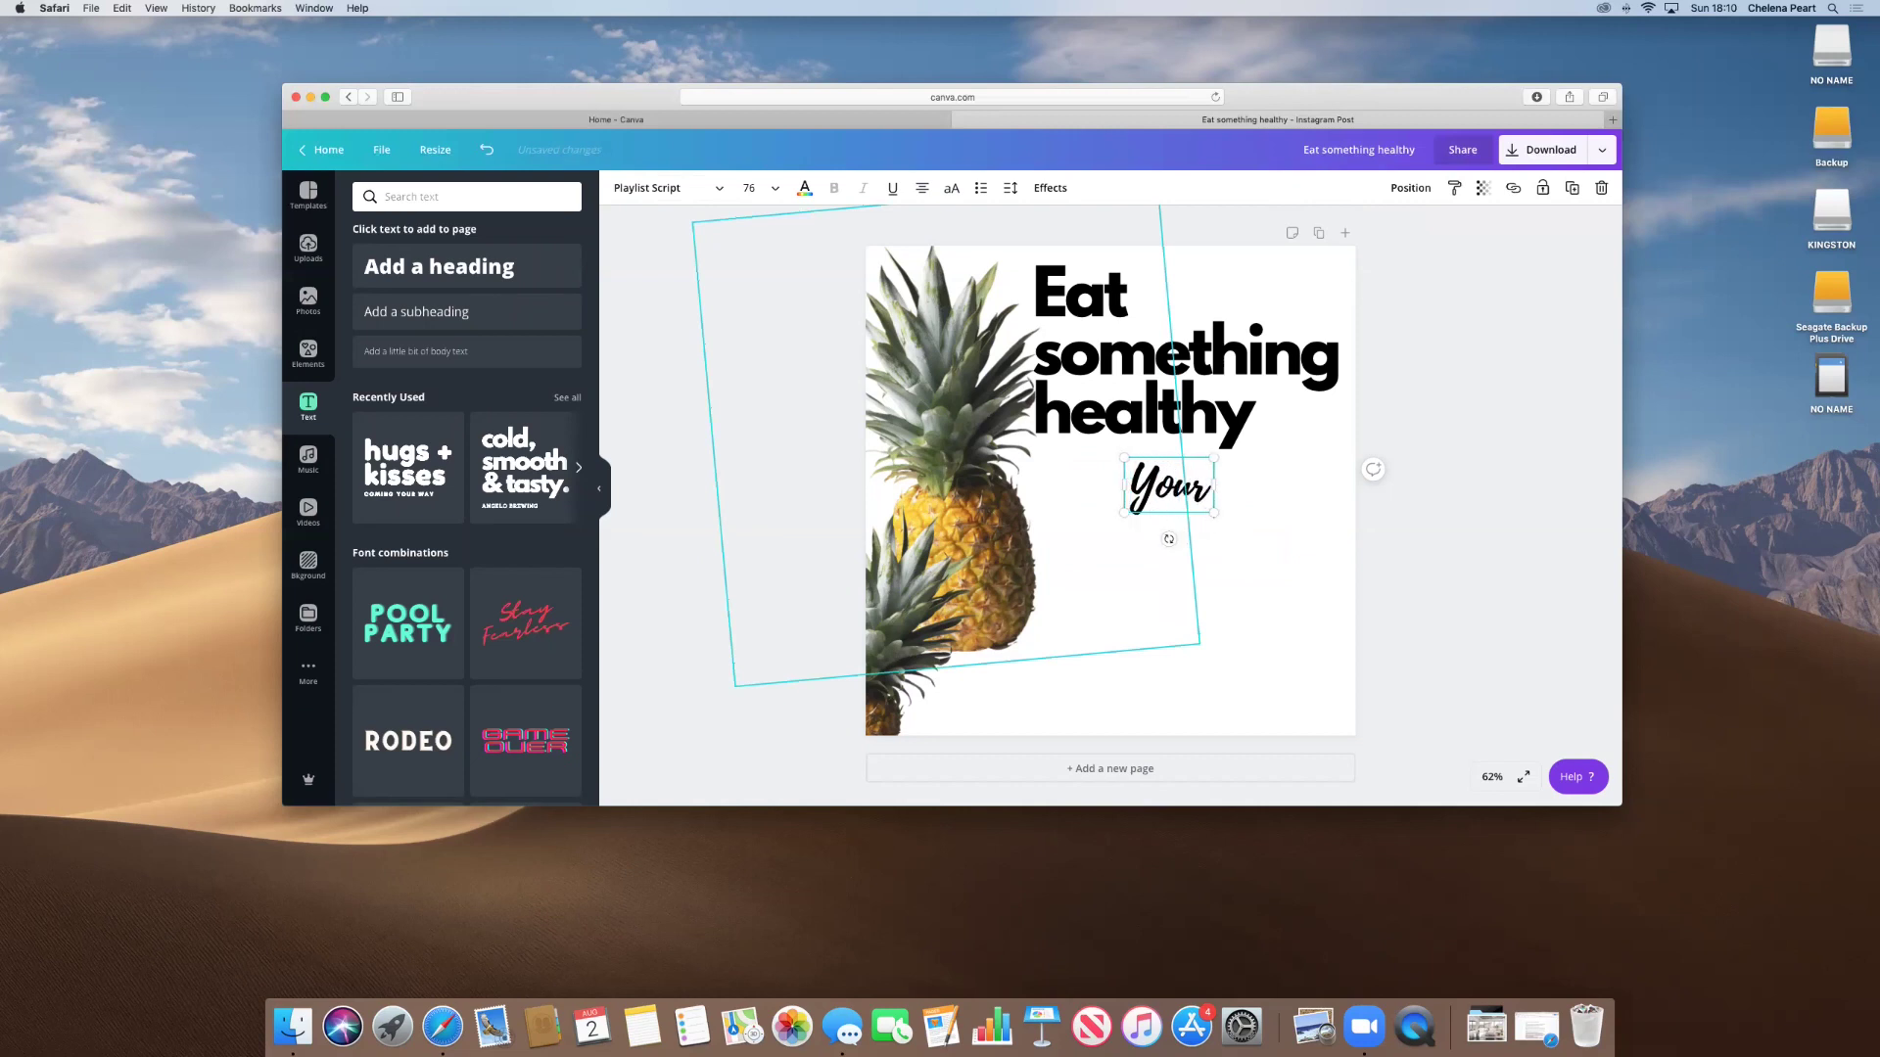
pyautogui.write(' business')
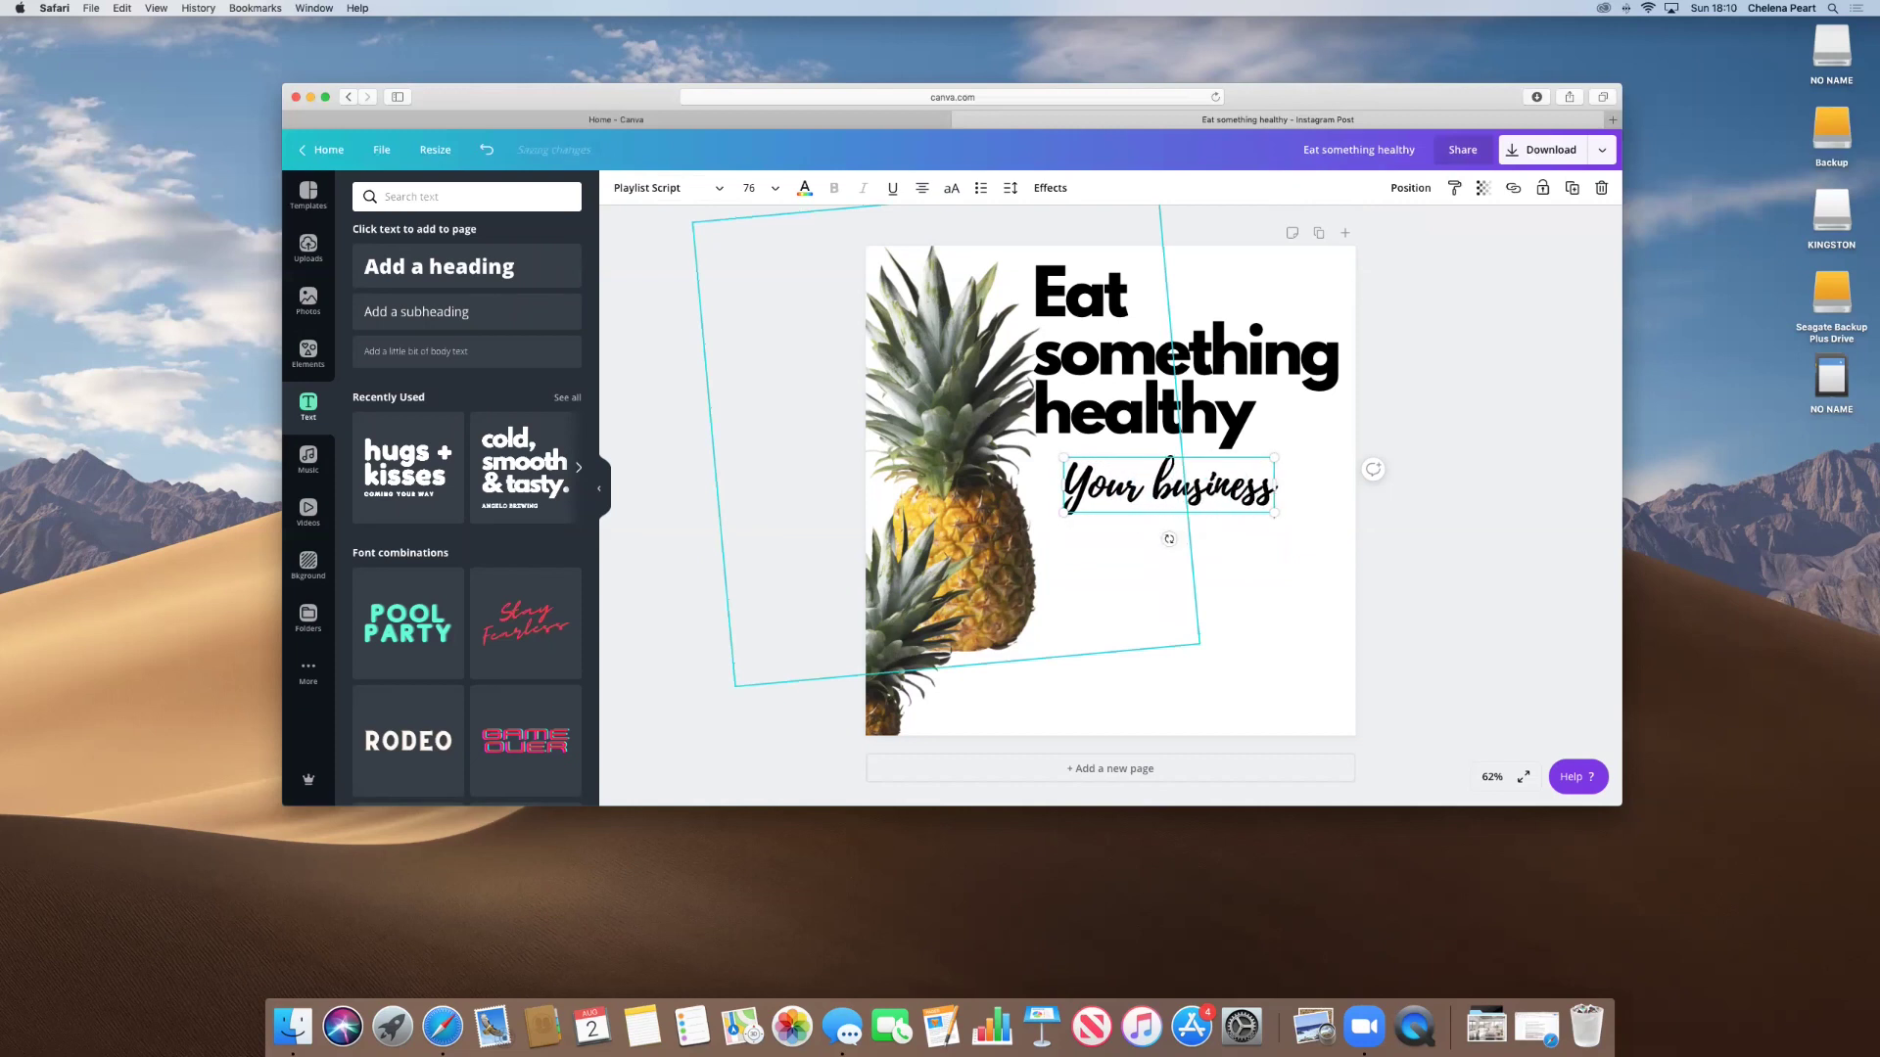
pyautogui.write(' wu')
pyautogui.write('ill')
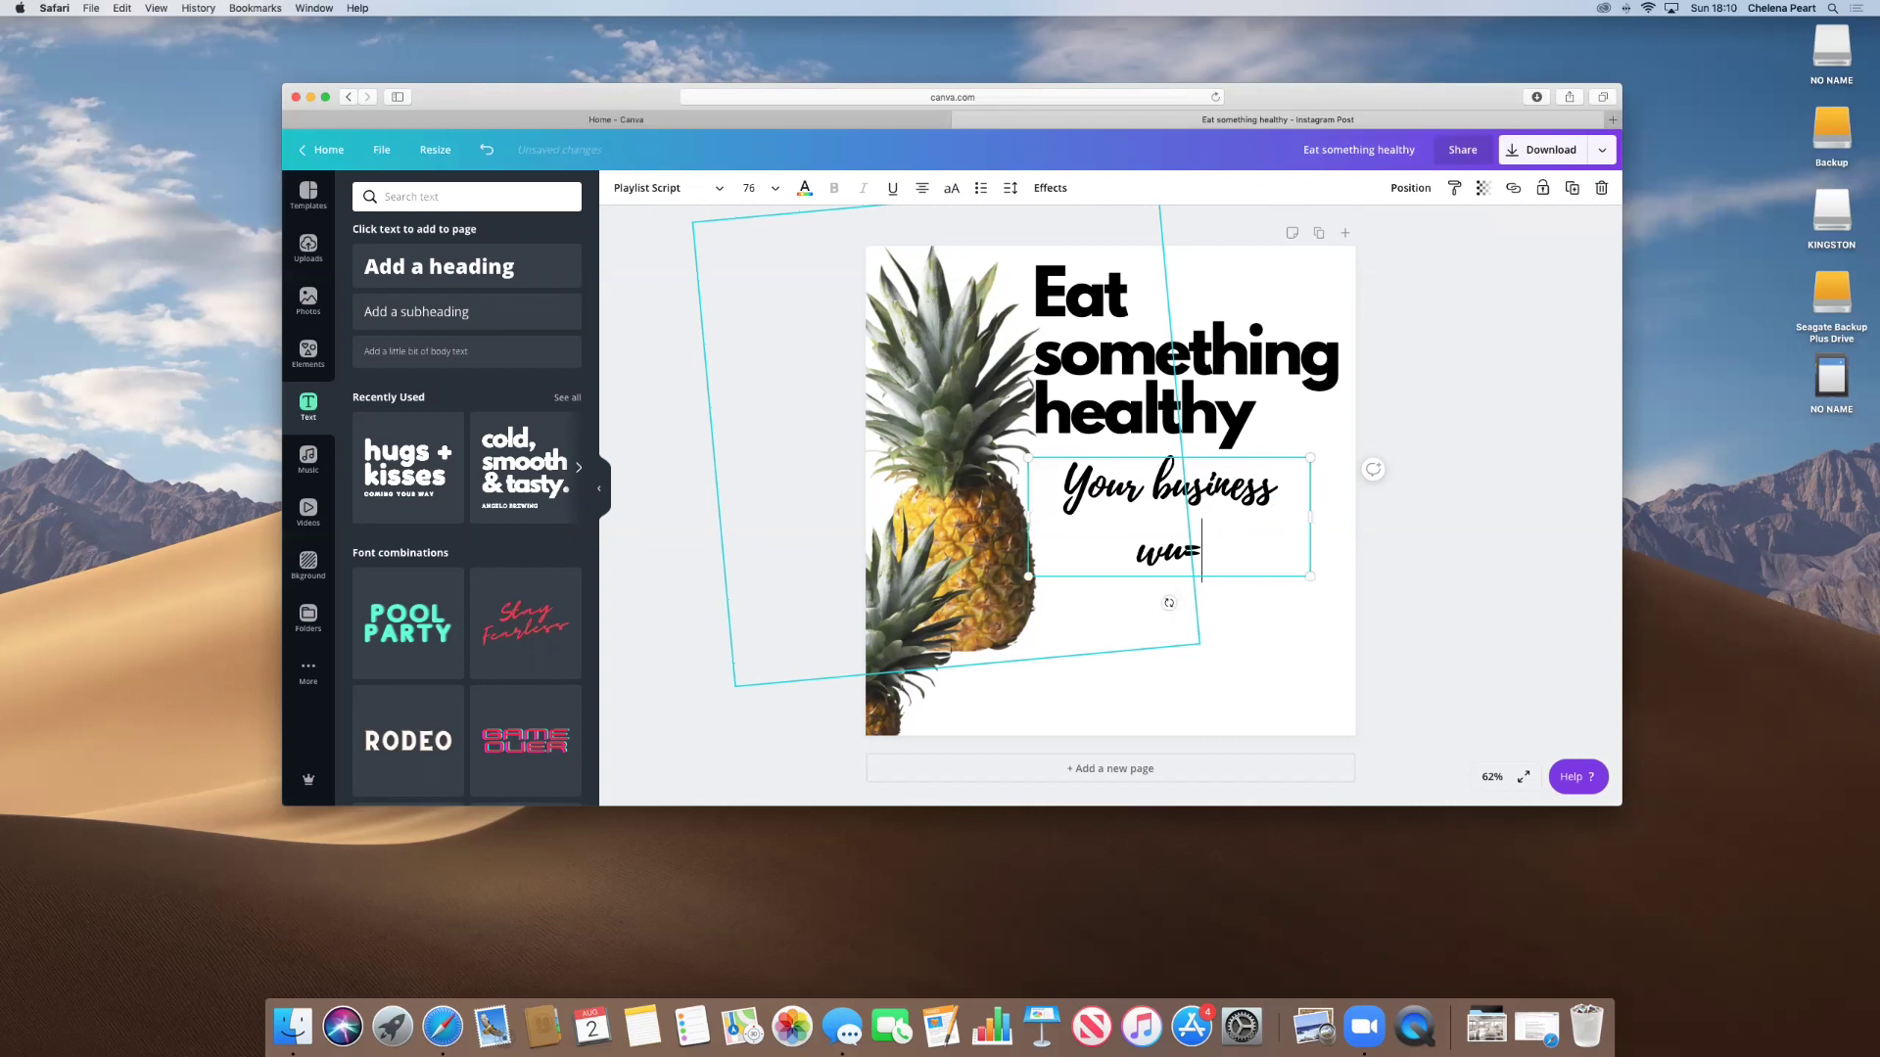
pyautogui.press('BackSpace')
pyautogui.press('BackSpace')
pyautogui.press('BackSpace')
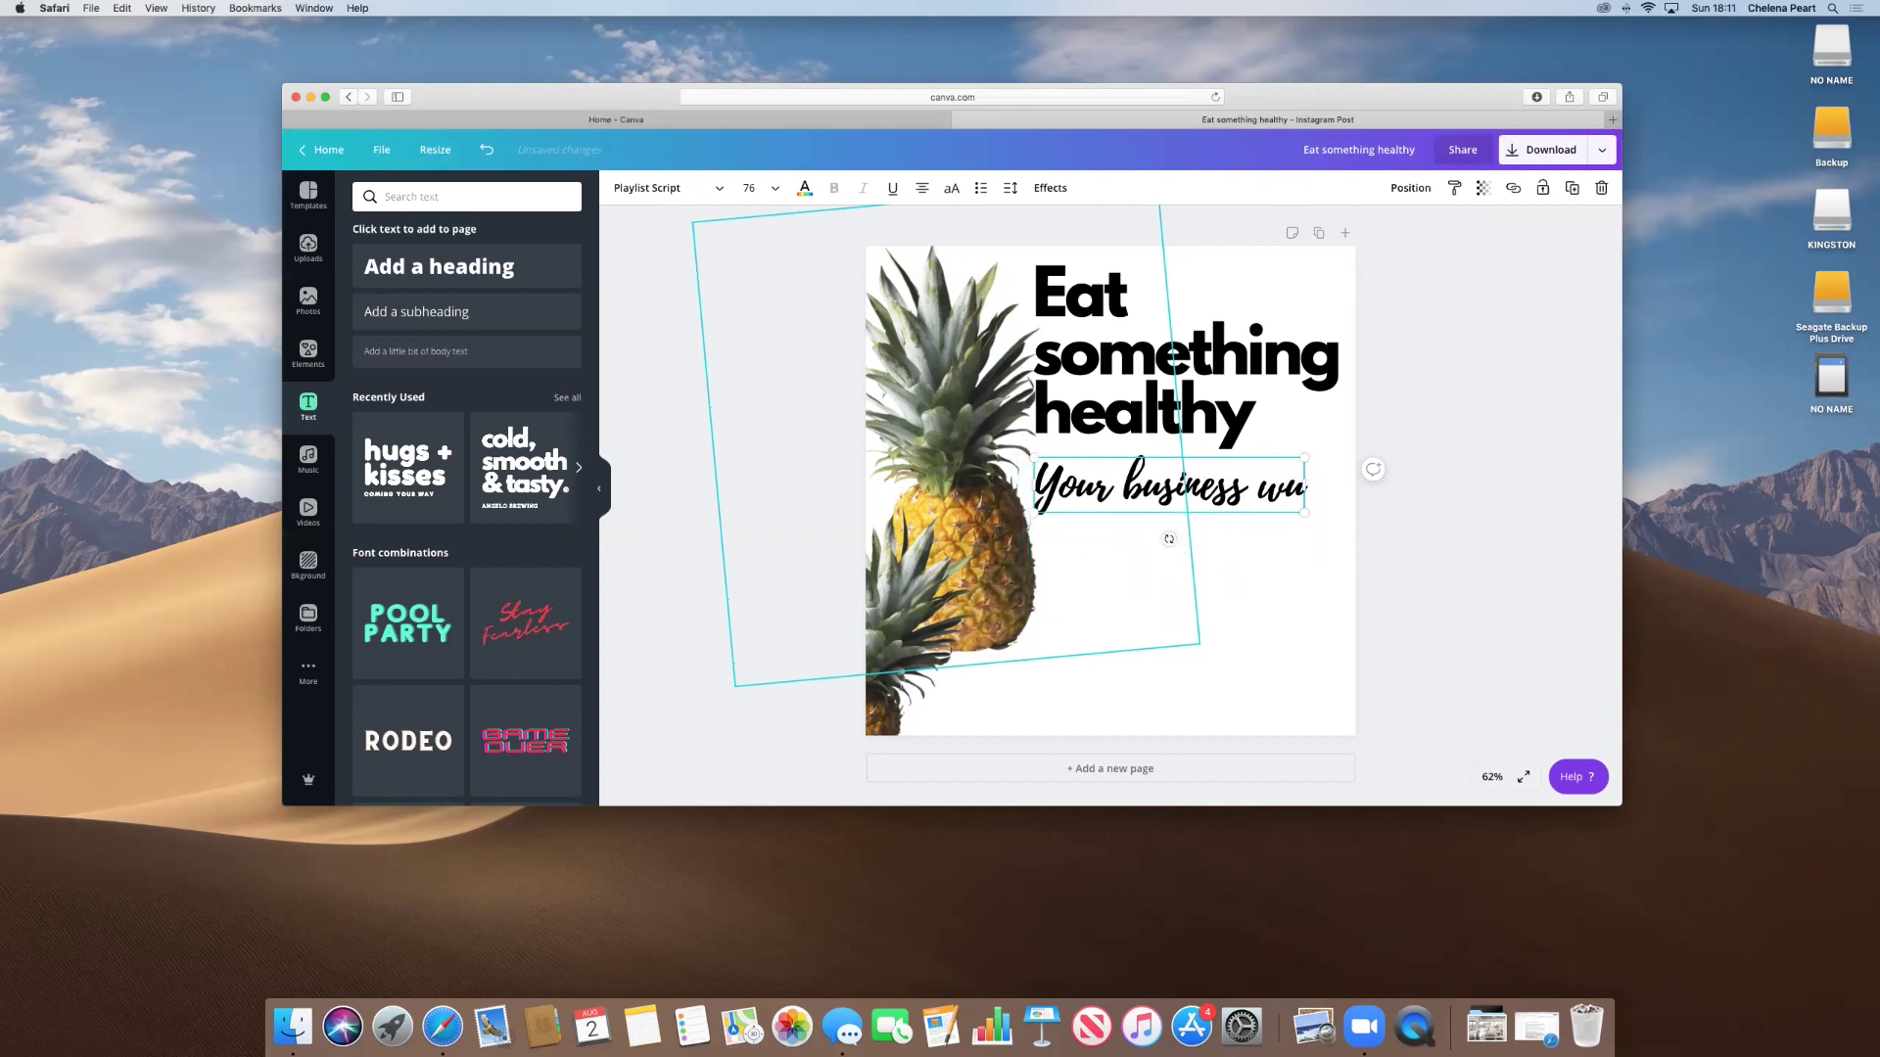
pyautogui.press('BackSpace')
pyautogui.write('ill')
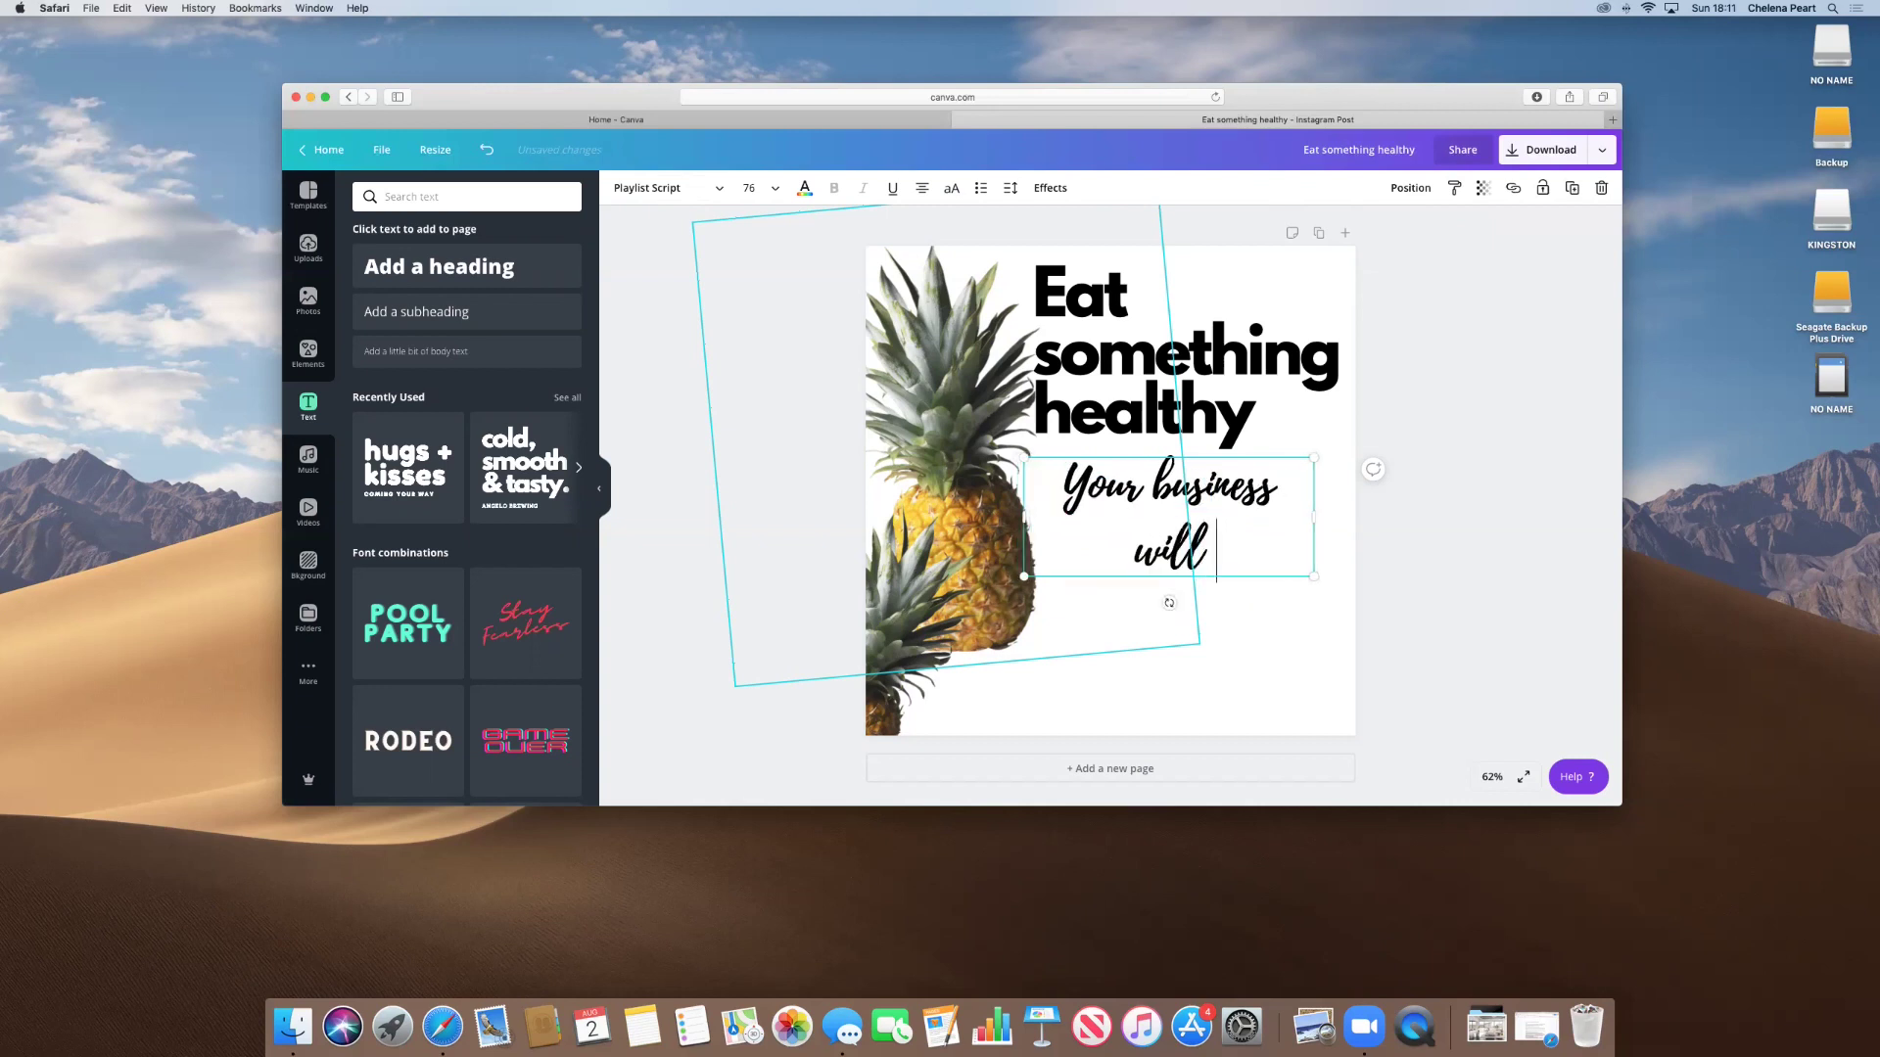
pyautogui.write(' thank you')
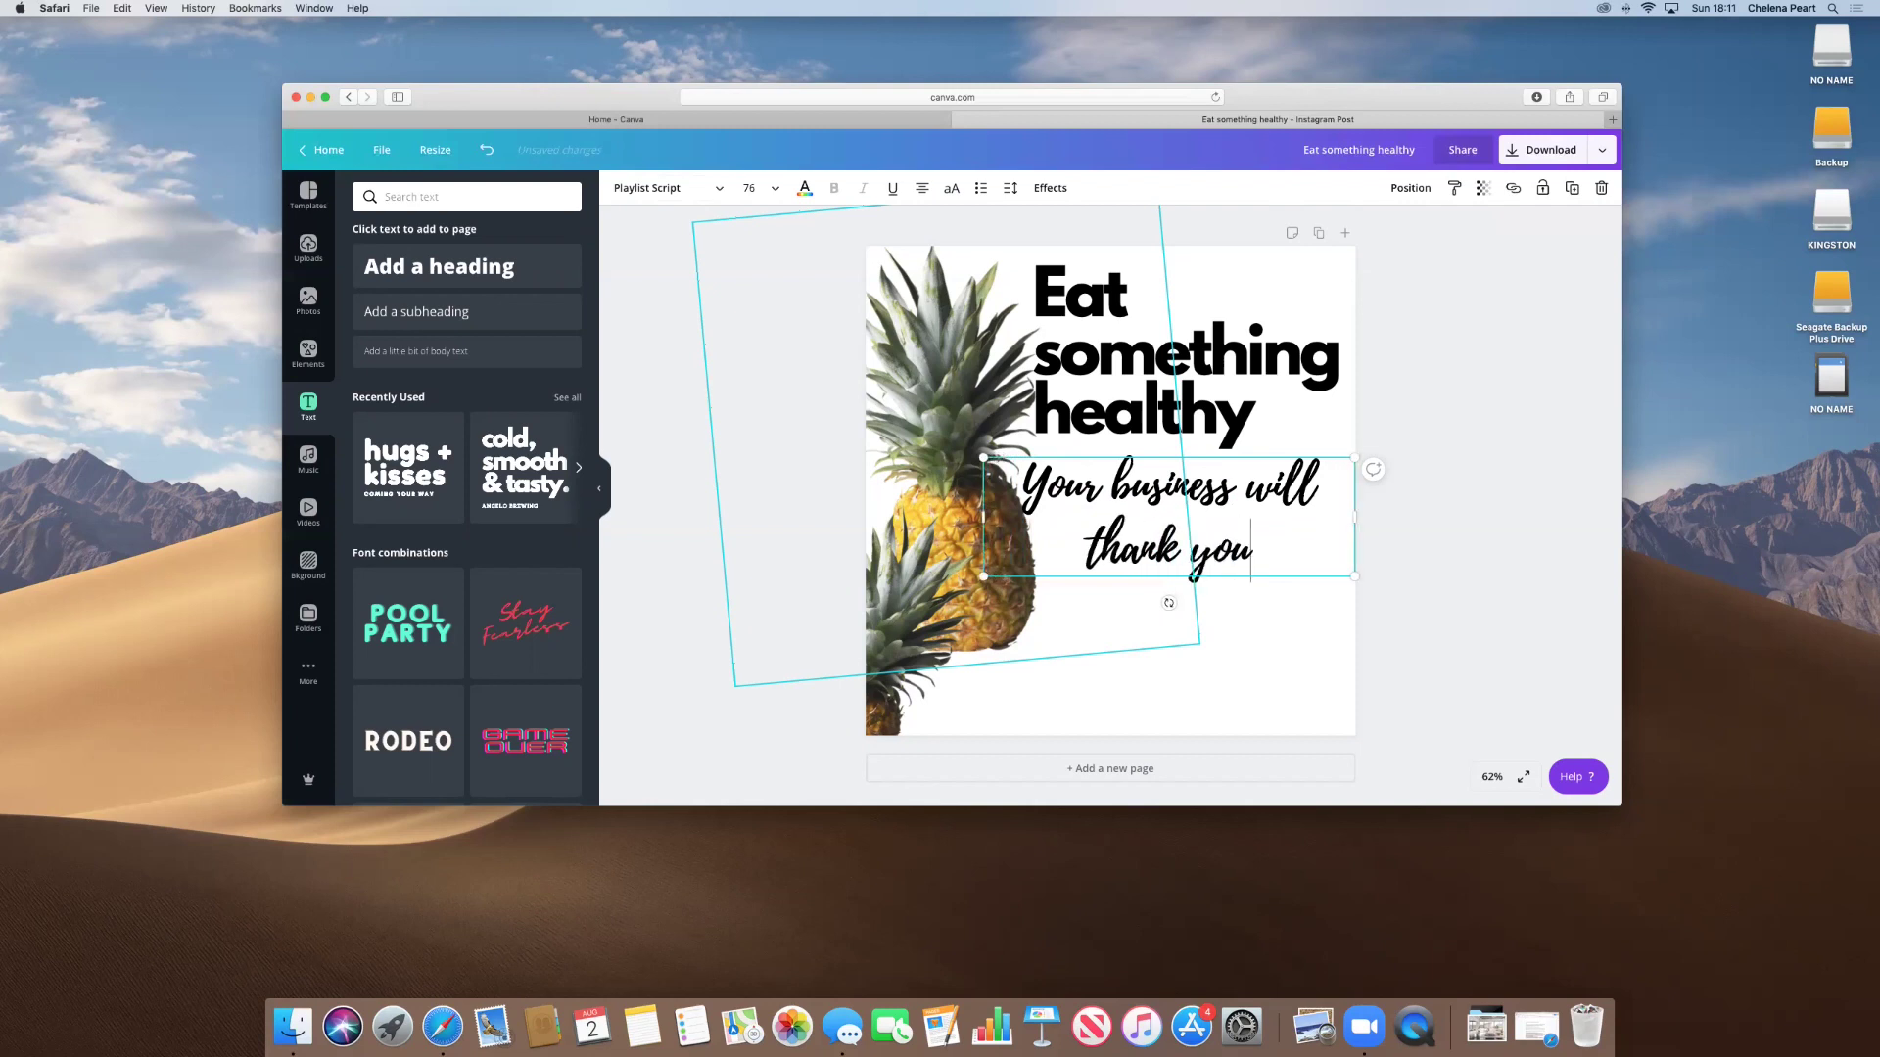
# Complete the script subline with " for it!", shrink it to font size 61.5 and place it on two lines beneath the heading.
pyautogui.write(' for it!')
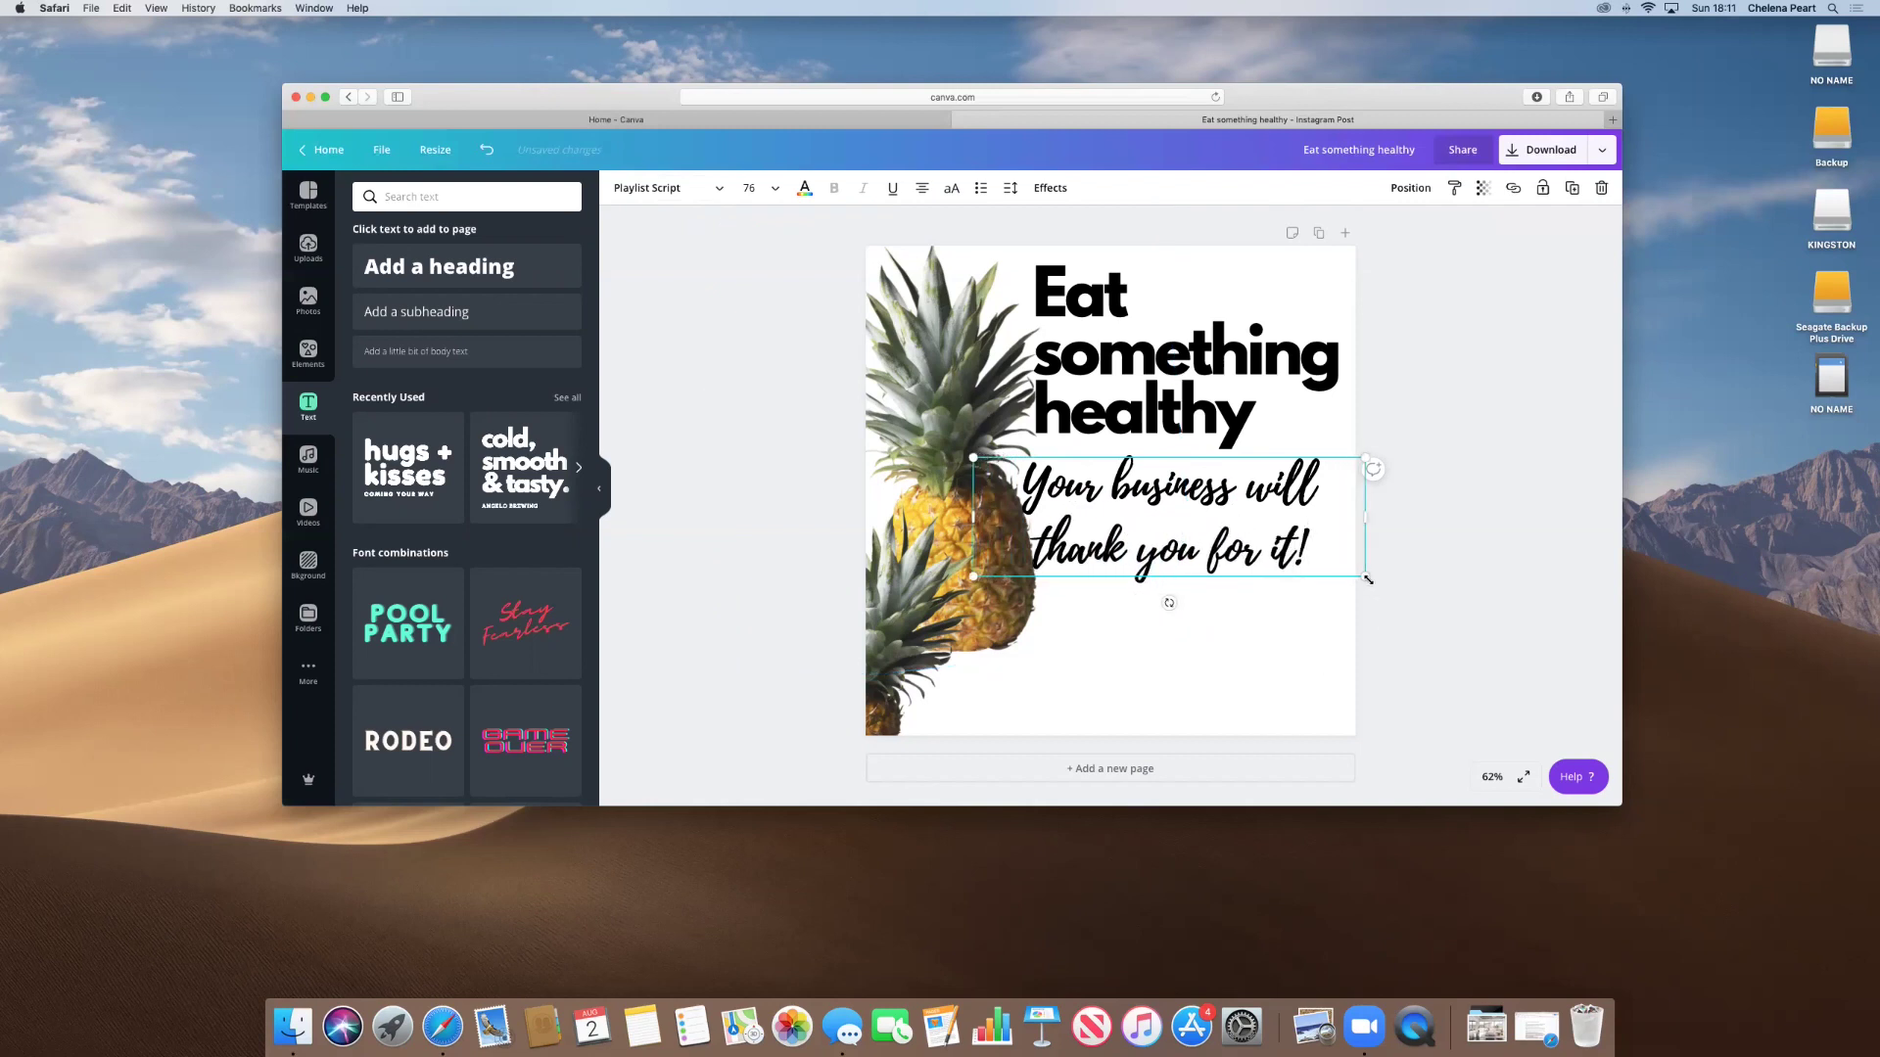
pyautogui.moveTo(1365, 577); pyautogui.dragTo(1237, 575)
pyautogui.moveTo(1173, 503); pyautogui.dragTo(1355, 619)
pyautogui.moveTo(1223, 537); pyautogui.dragTo(1154, 521)
pyautogui.click(1192, 588)
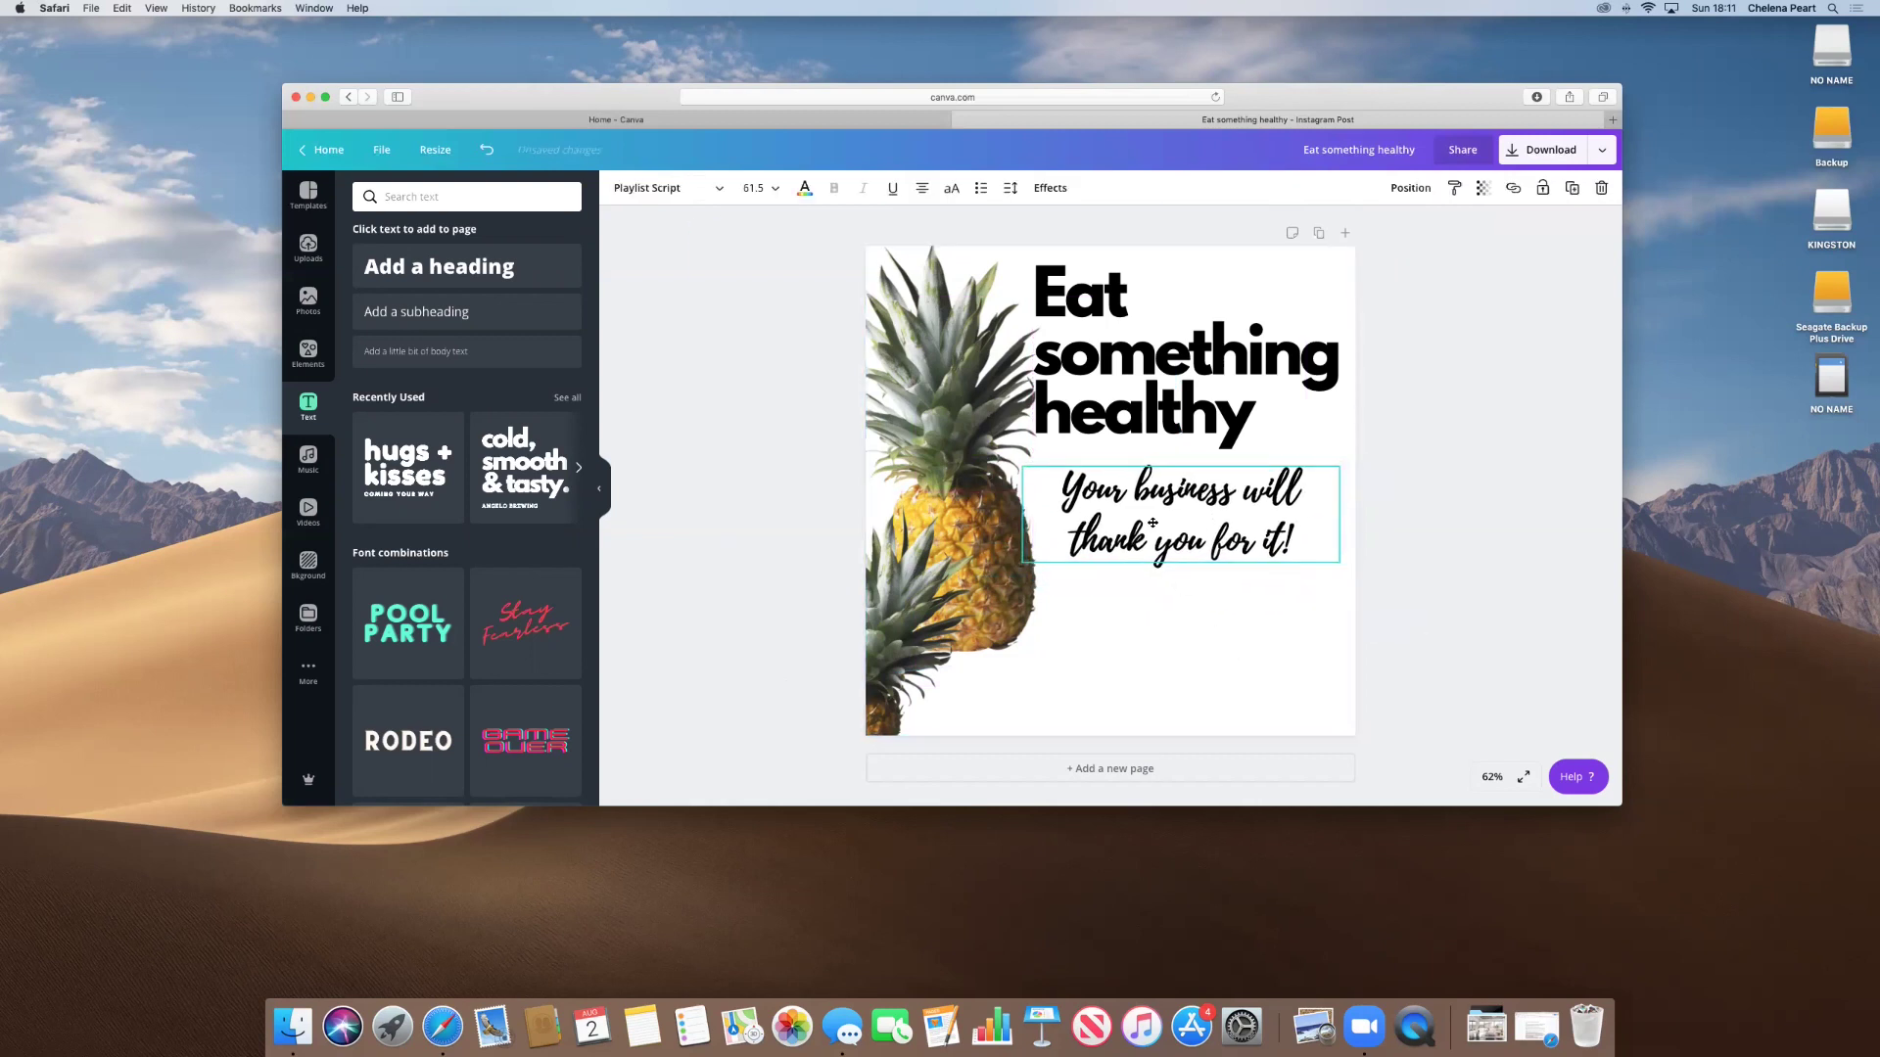
pyautogui.click(1215, 648)
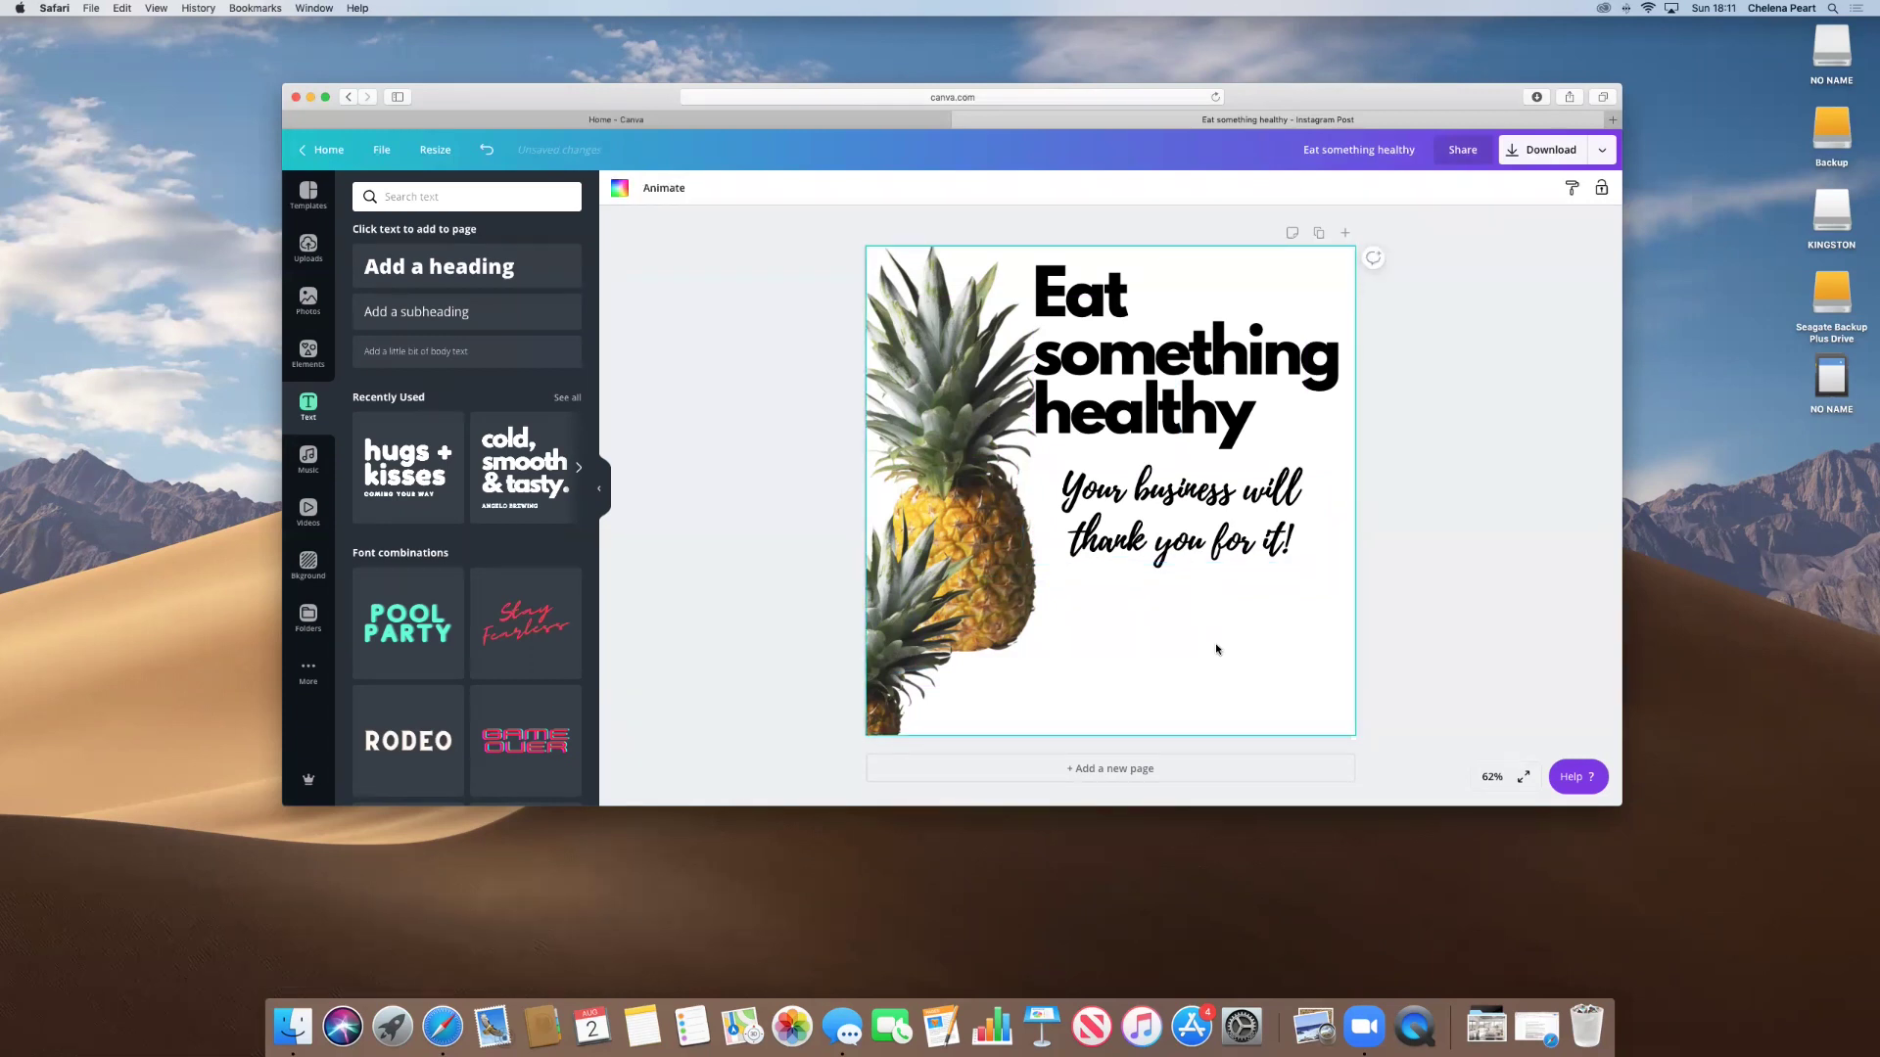
# Tighten the script subline's line height to 1.07.
pyautogui.click(1191, 528)
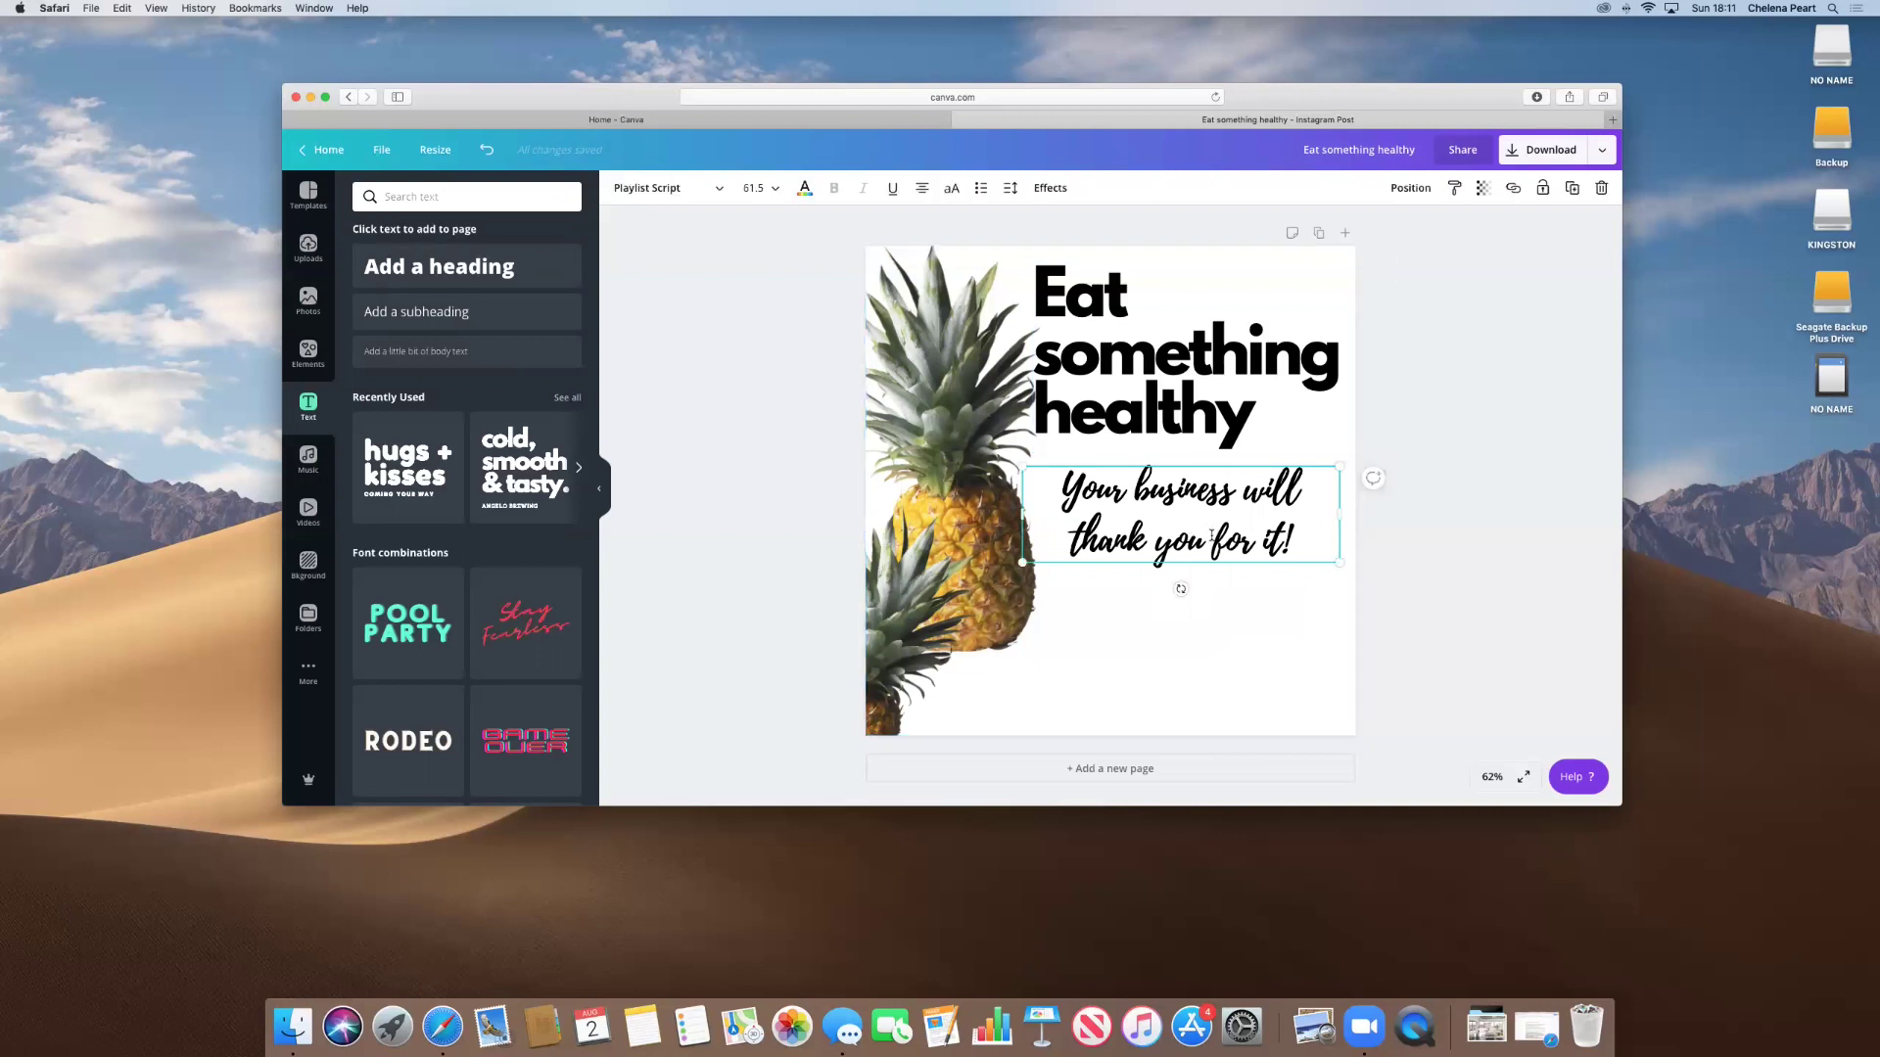
pyautogui.click(1012, 195)
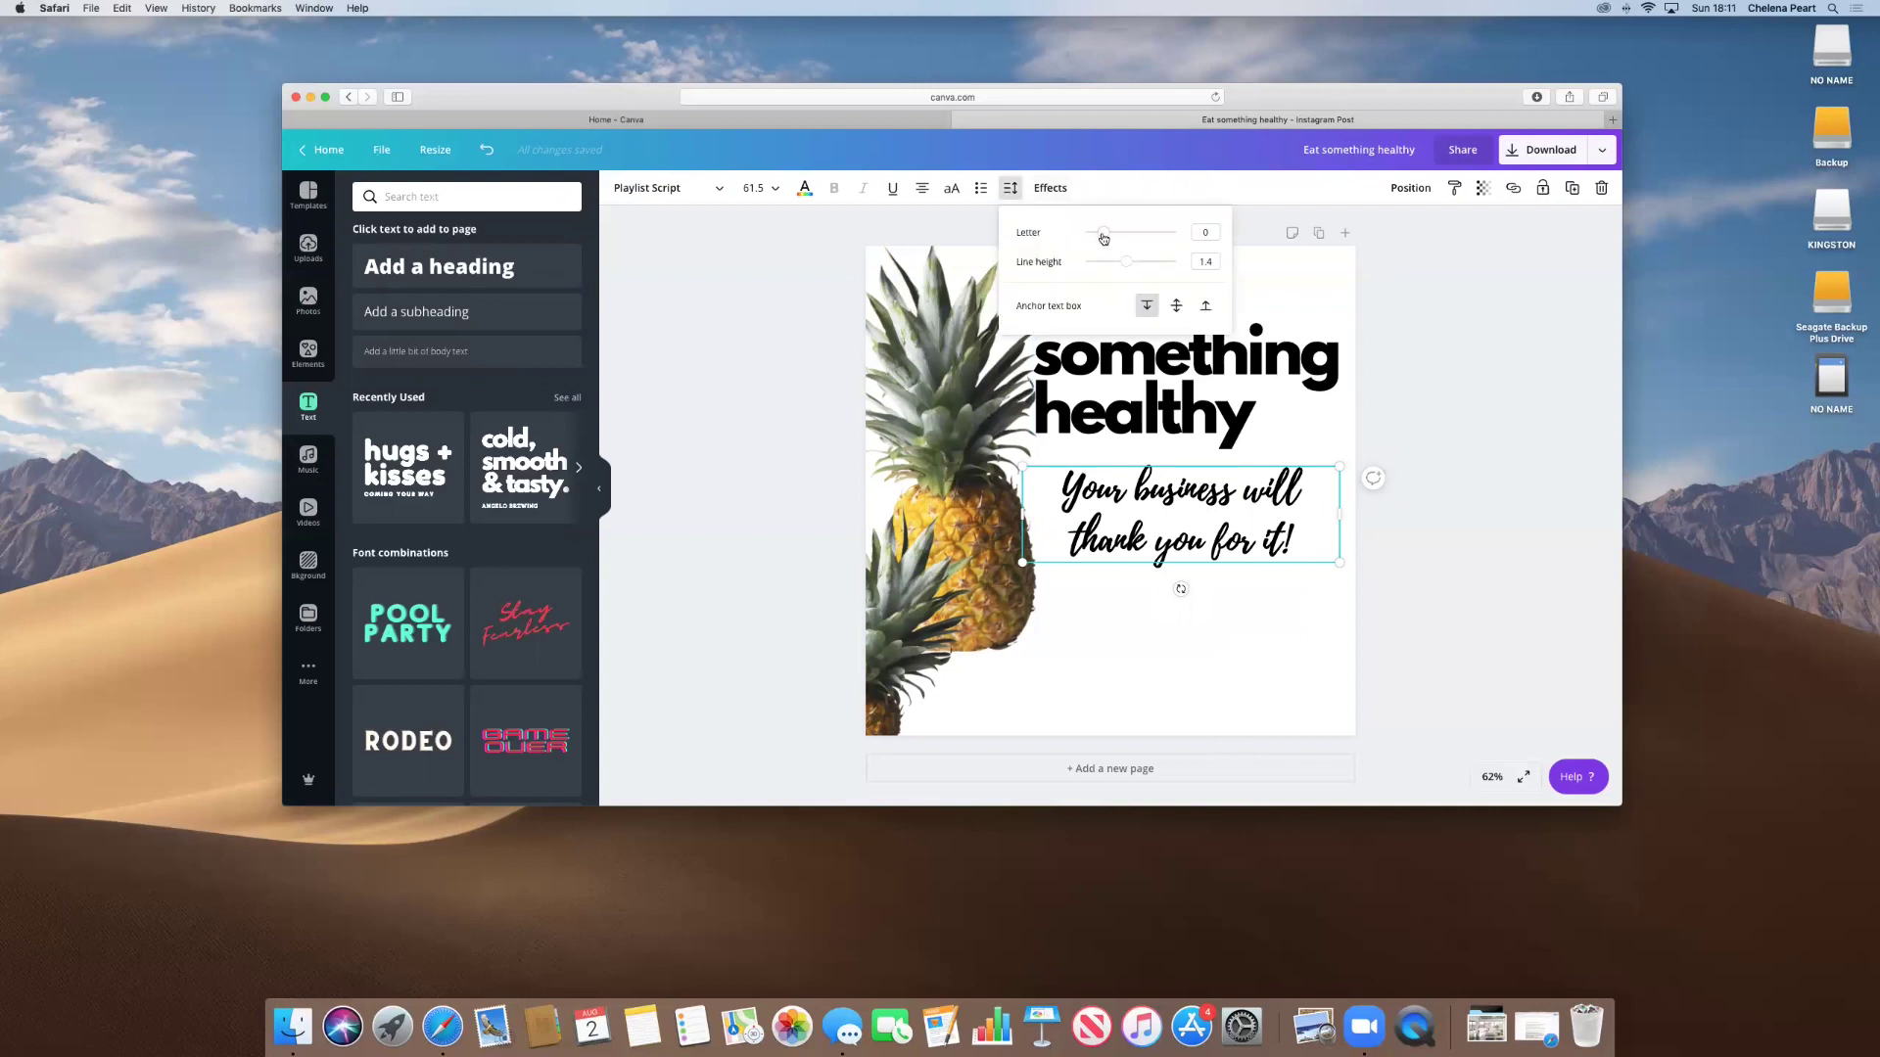
pyautogui.moveTo(1103, 236)
pyautogui.mouseDown()
pyautogui.moveTo(1168, 243)
pyautogui.moveTo(1051, 256)
pyautogui.moveTo(1105, 260)
pyautogui.mouseUp()
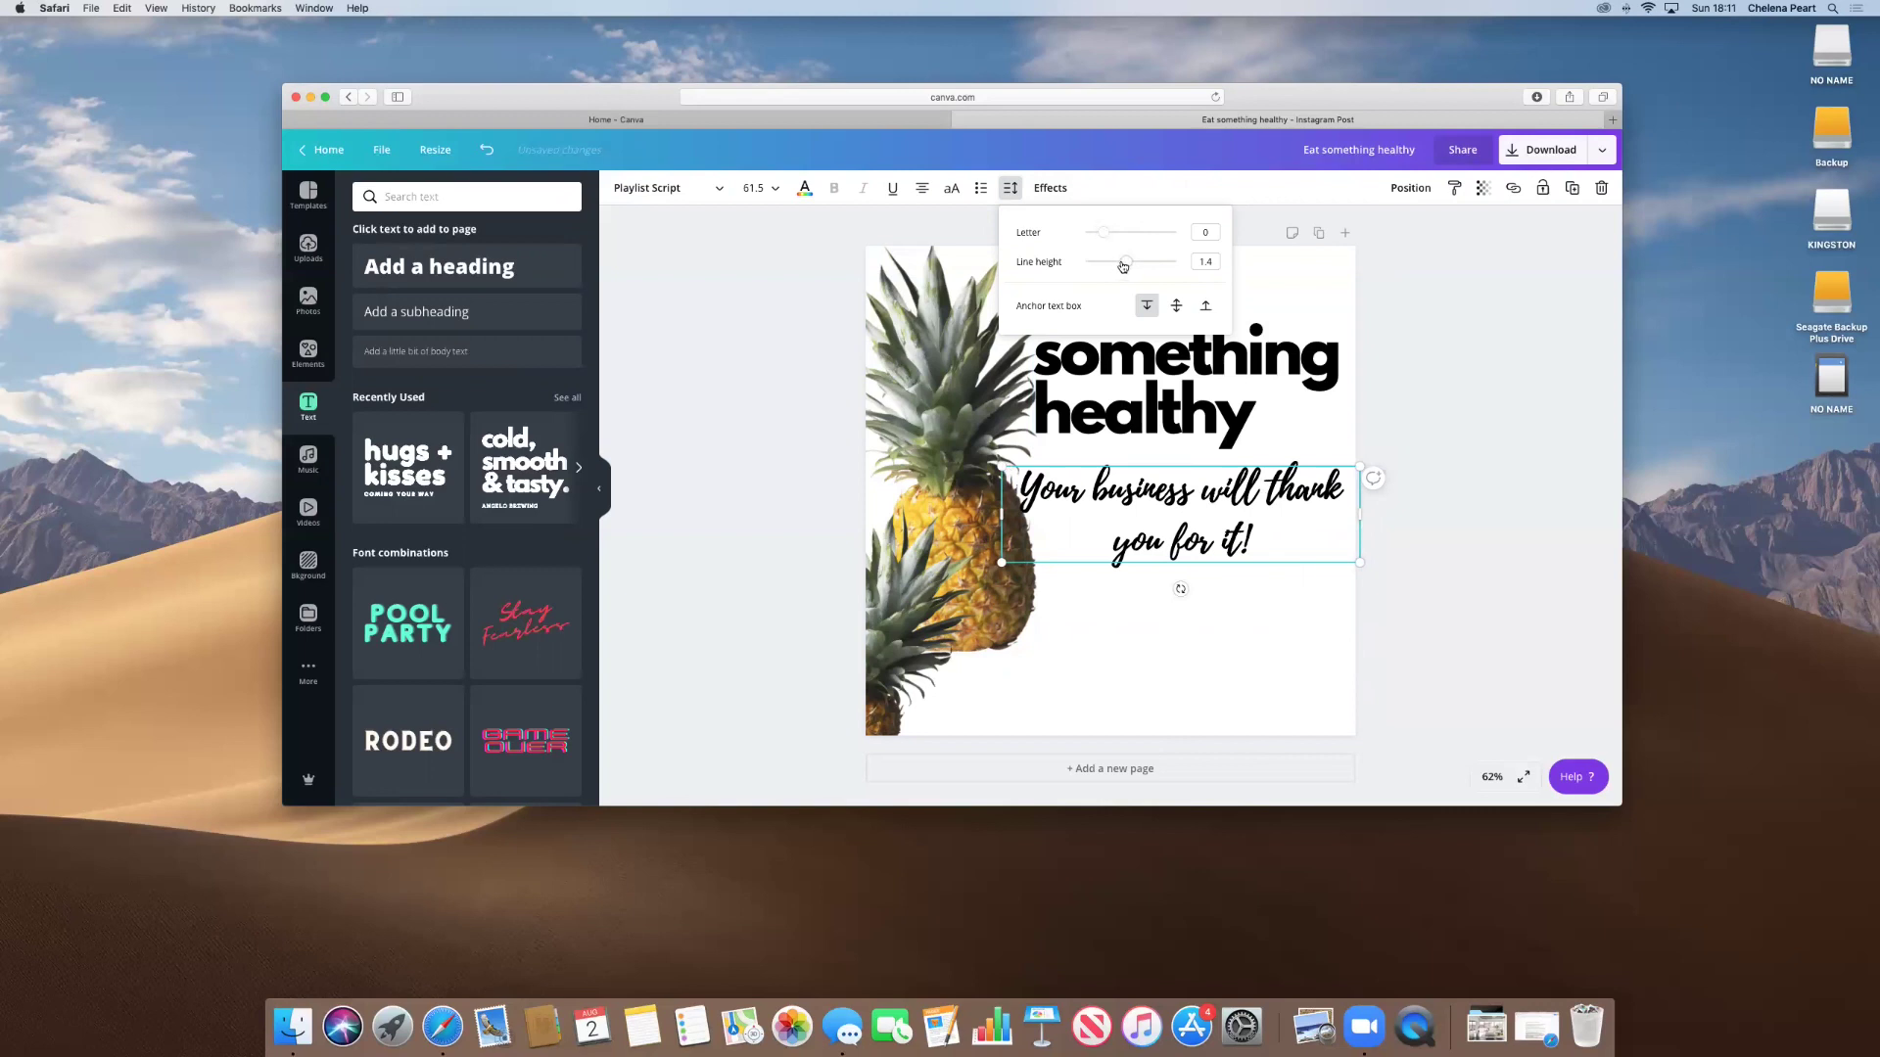
pyautogui.moveTo(1123, 267)
pyautogui.mouseDown()
pyautogui.moveTo(1074, 264)
pyautogui.moveTo(1180, 264)
pyautogui.moveTo(1112, 270)
pyautogui.mouseUp()
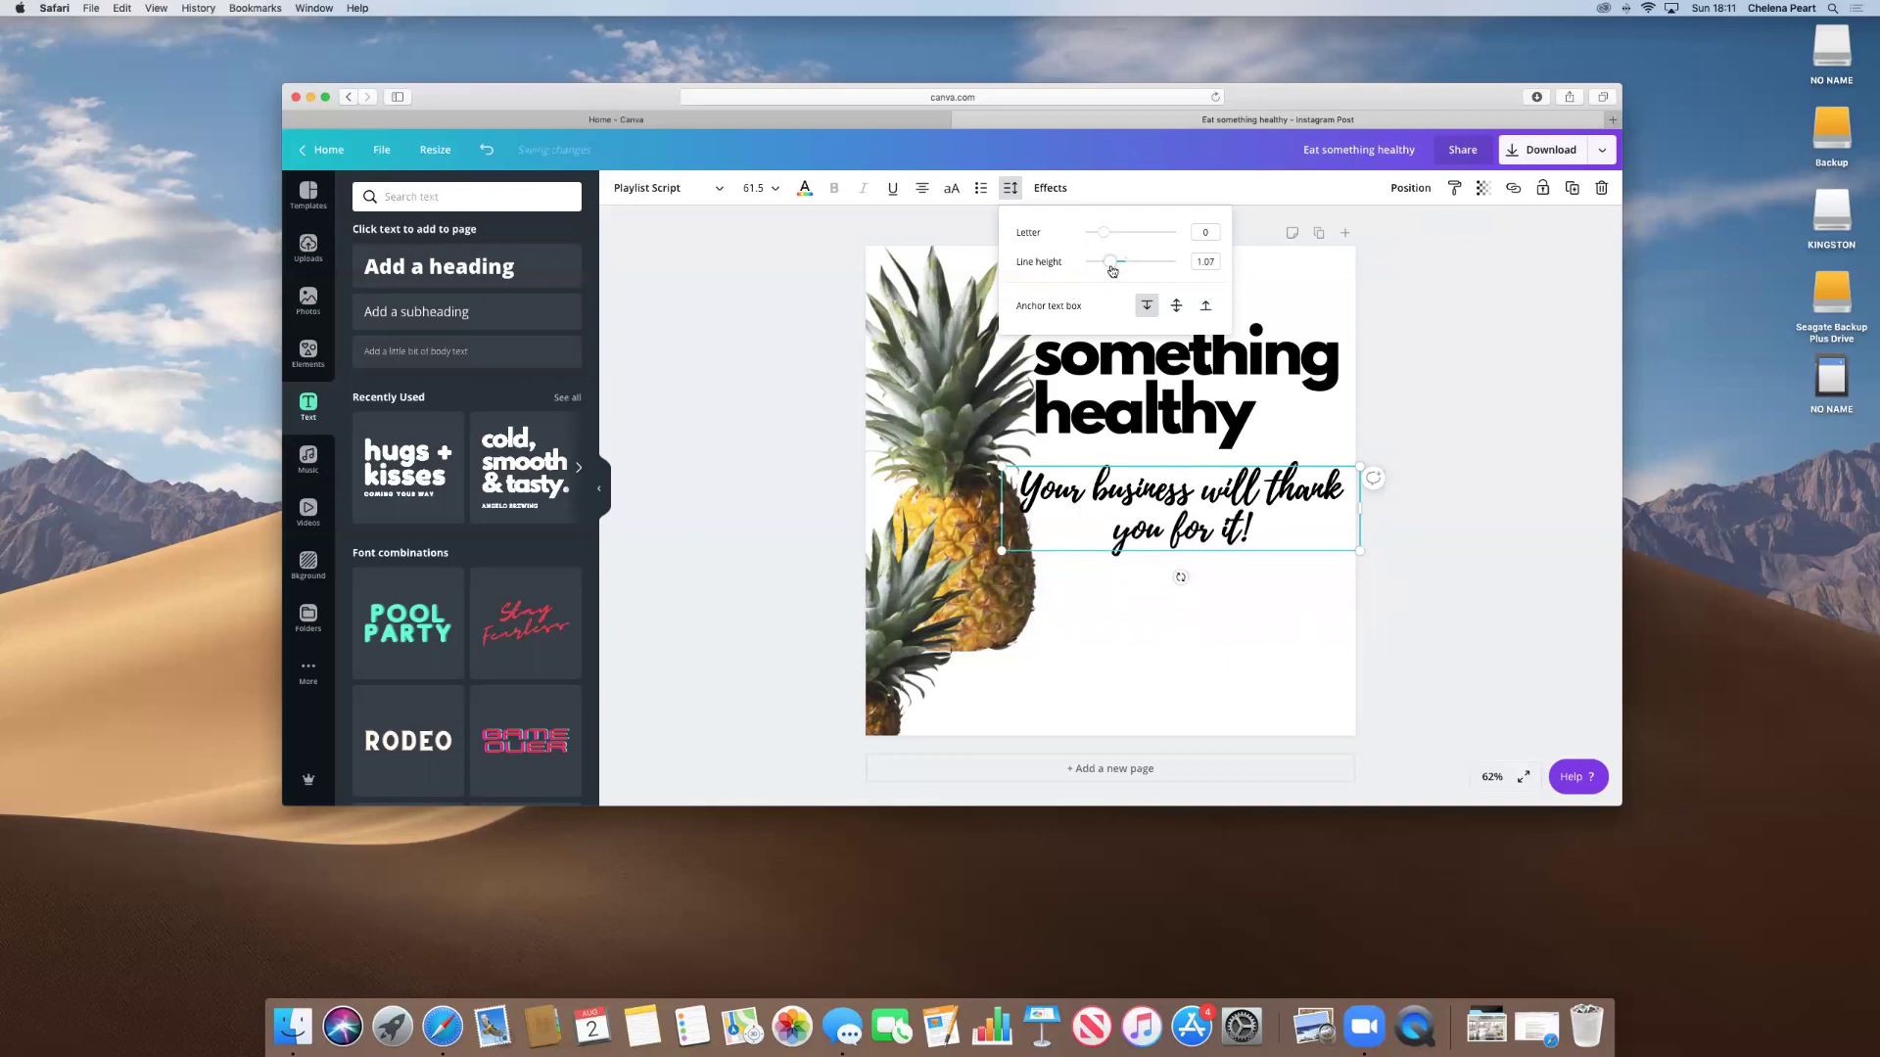
# Reduce the script subline to font size 54.5 and tilt it slightly counter-clockwise beneath the heading.
pyautogui.moveTo(1365, 552); pyautogui.dragTo(1313, 562)
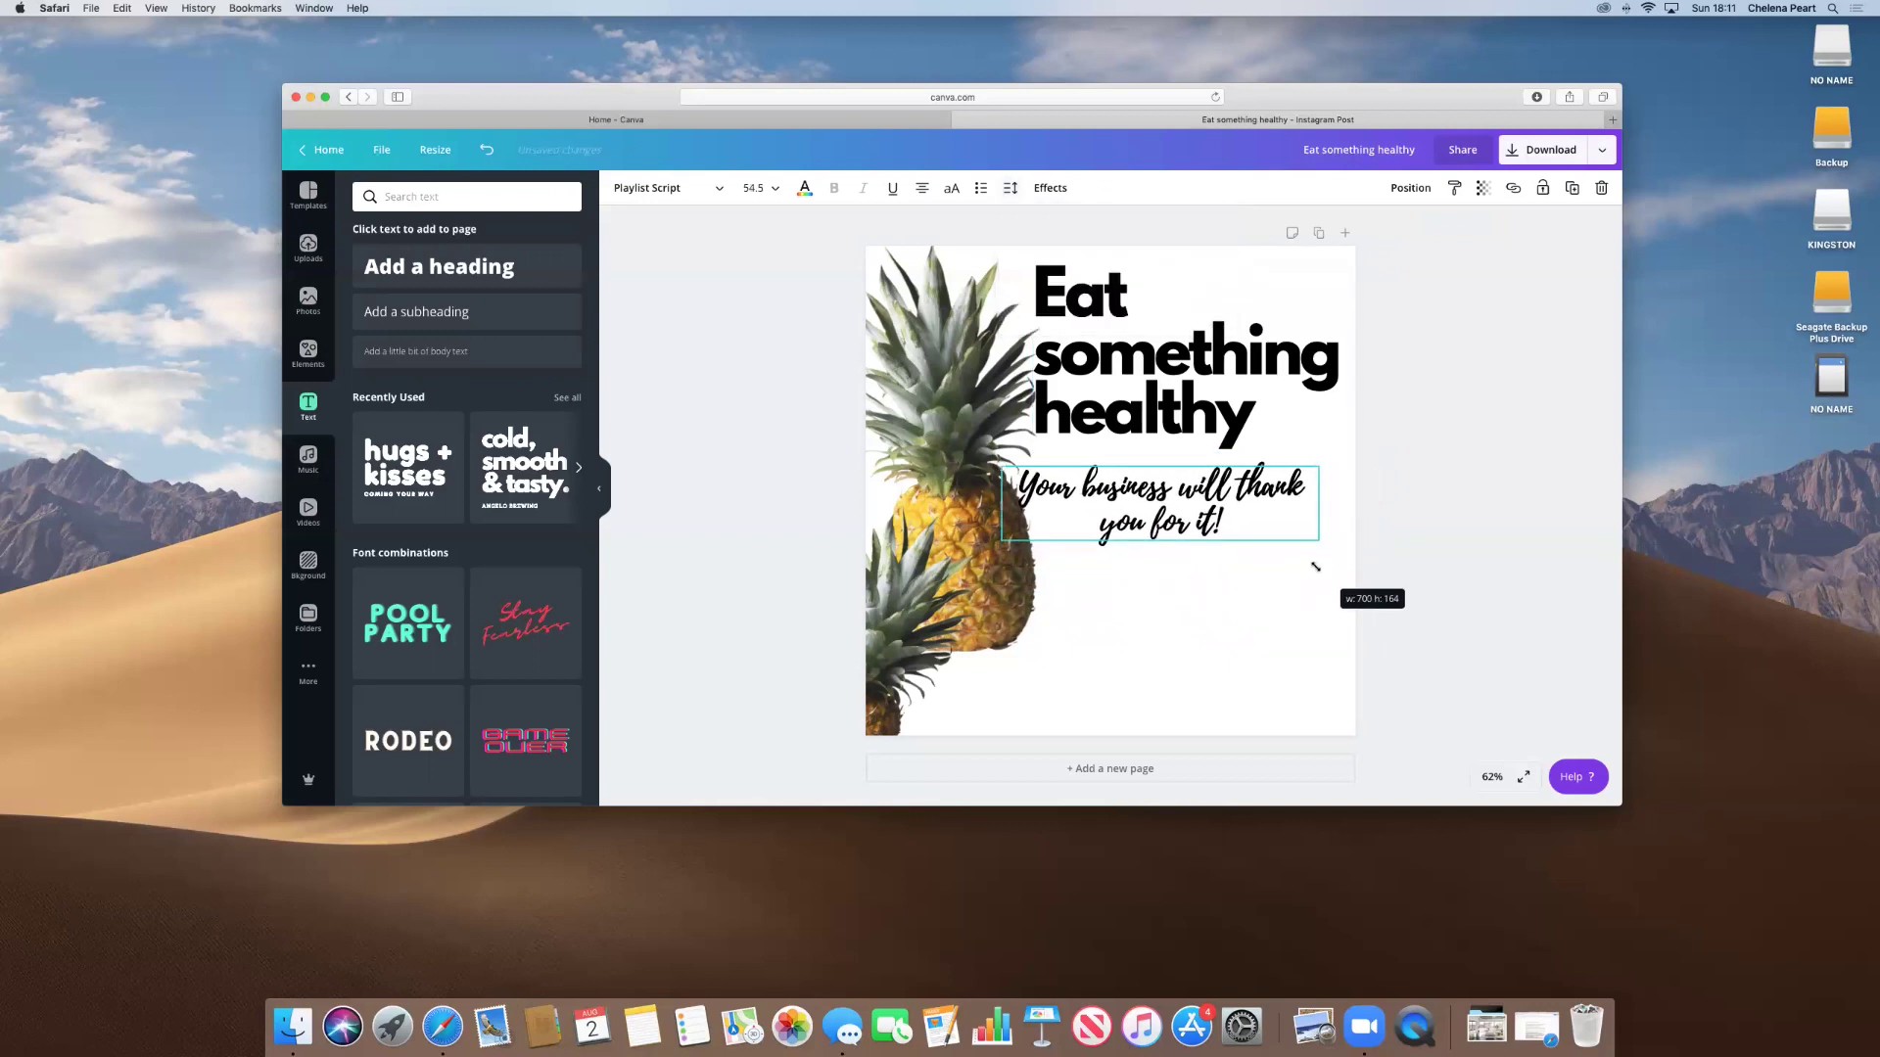
pyautogui.click(1271, 600)
pyautogui.moveTo(1178, 519)
pyautogui.mouseDown()
pyautogui.moveTo(1228, 580)
pyautogui.moveTo(1196, 584)
pyautogui.mouseUp()
pyautogui.click(1280, 584)
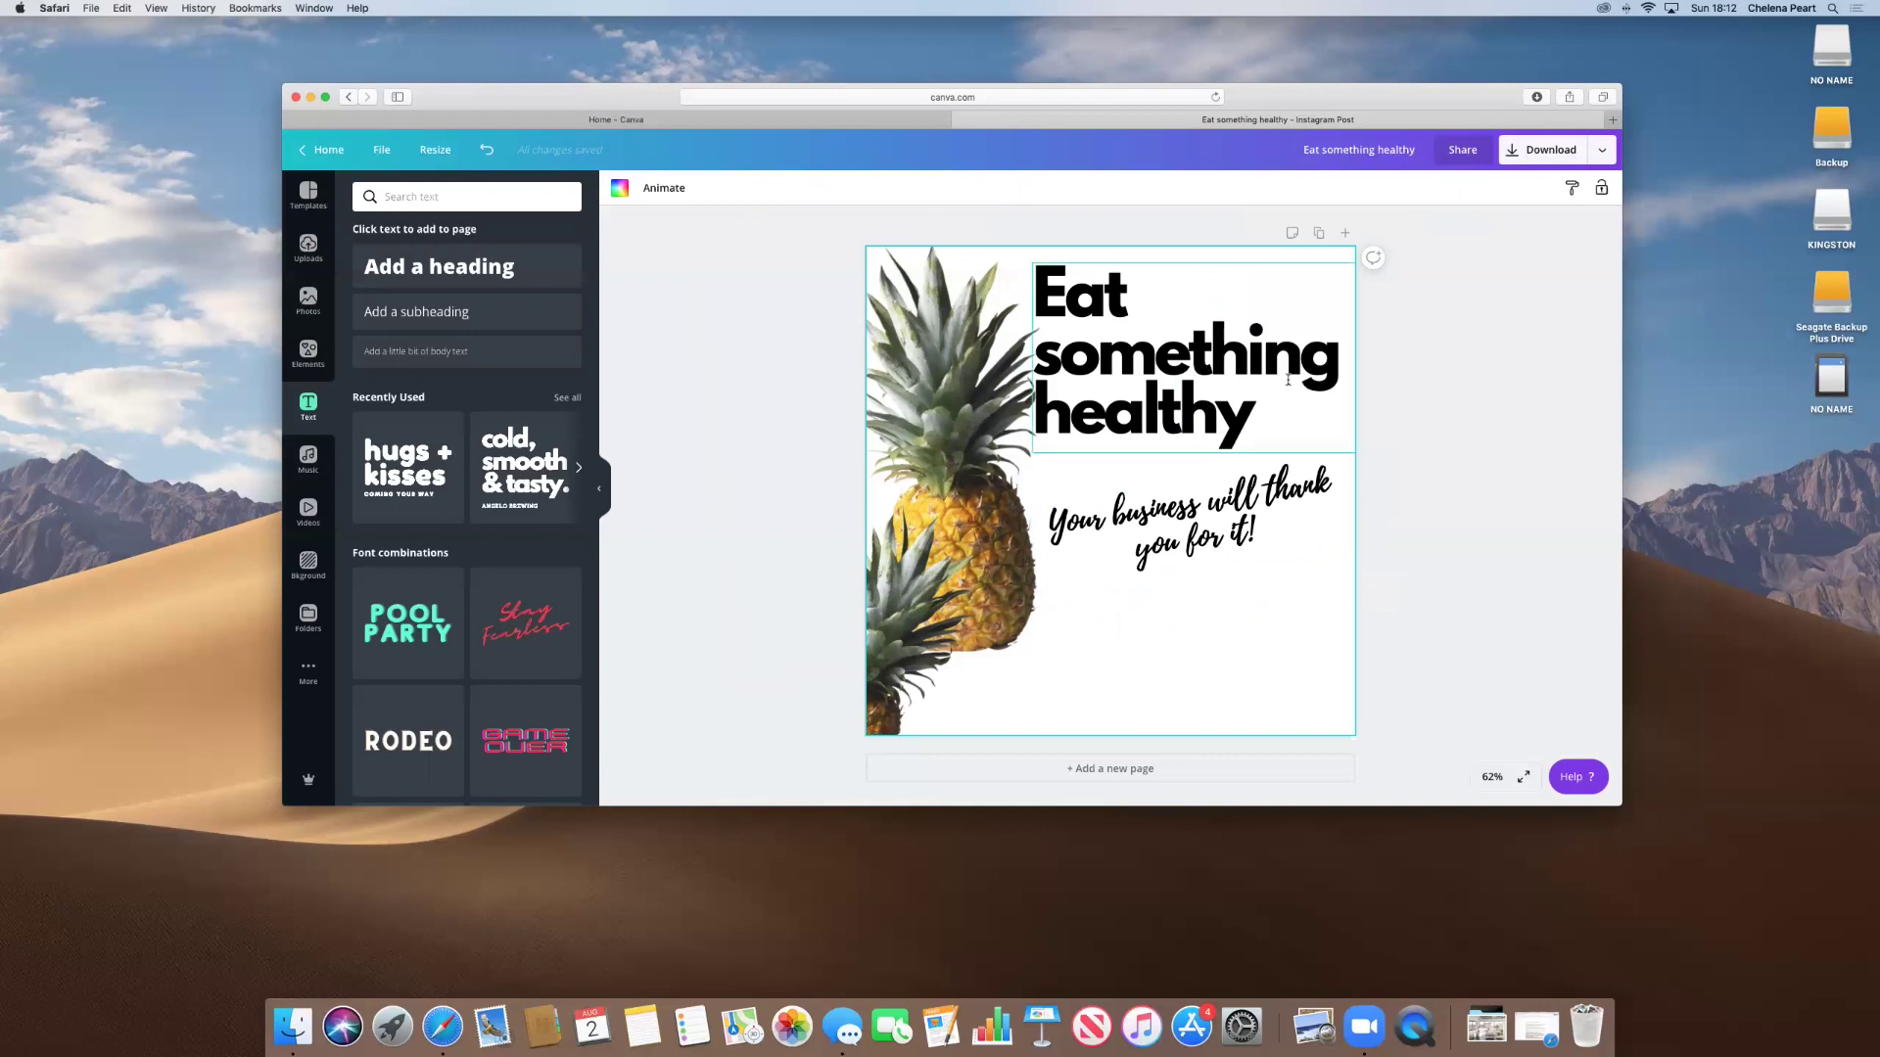
# Browse the available background colours, patterns and images for the post.
pyautogui.click(308, 566)
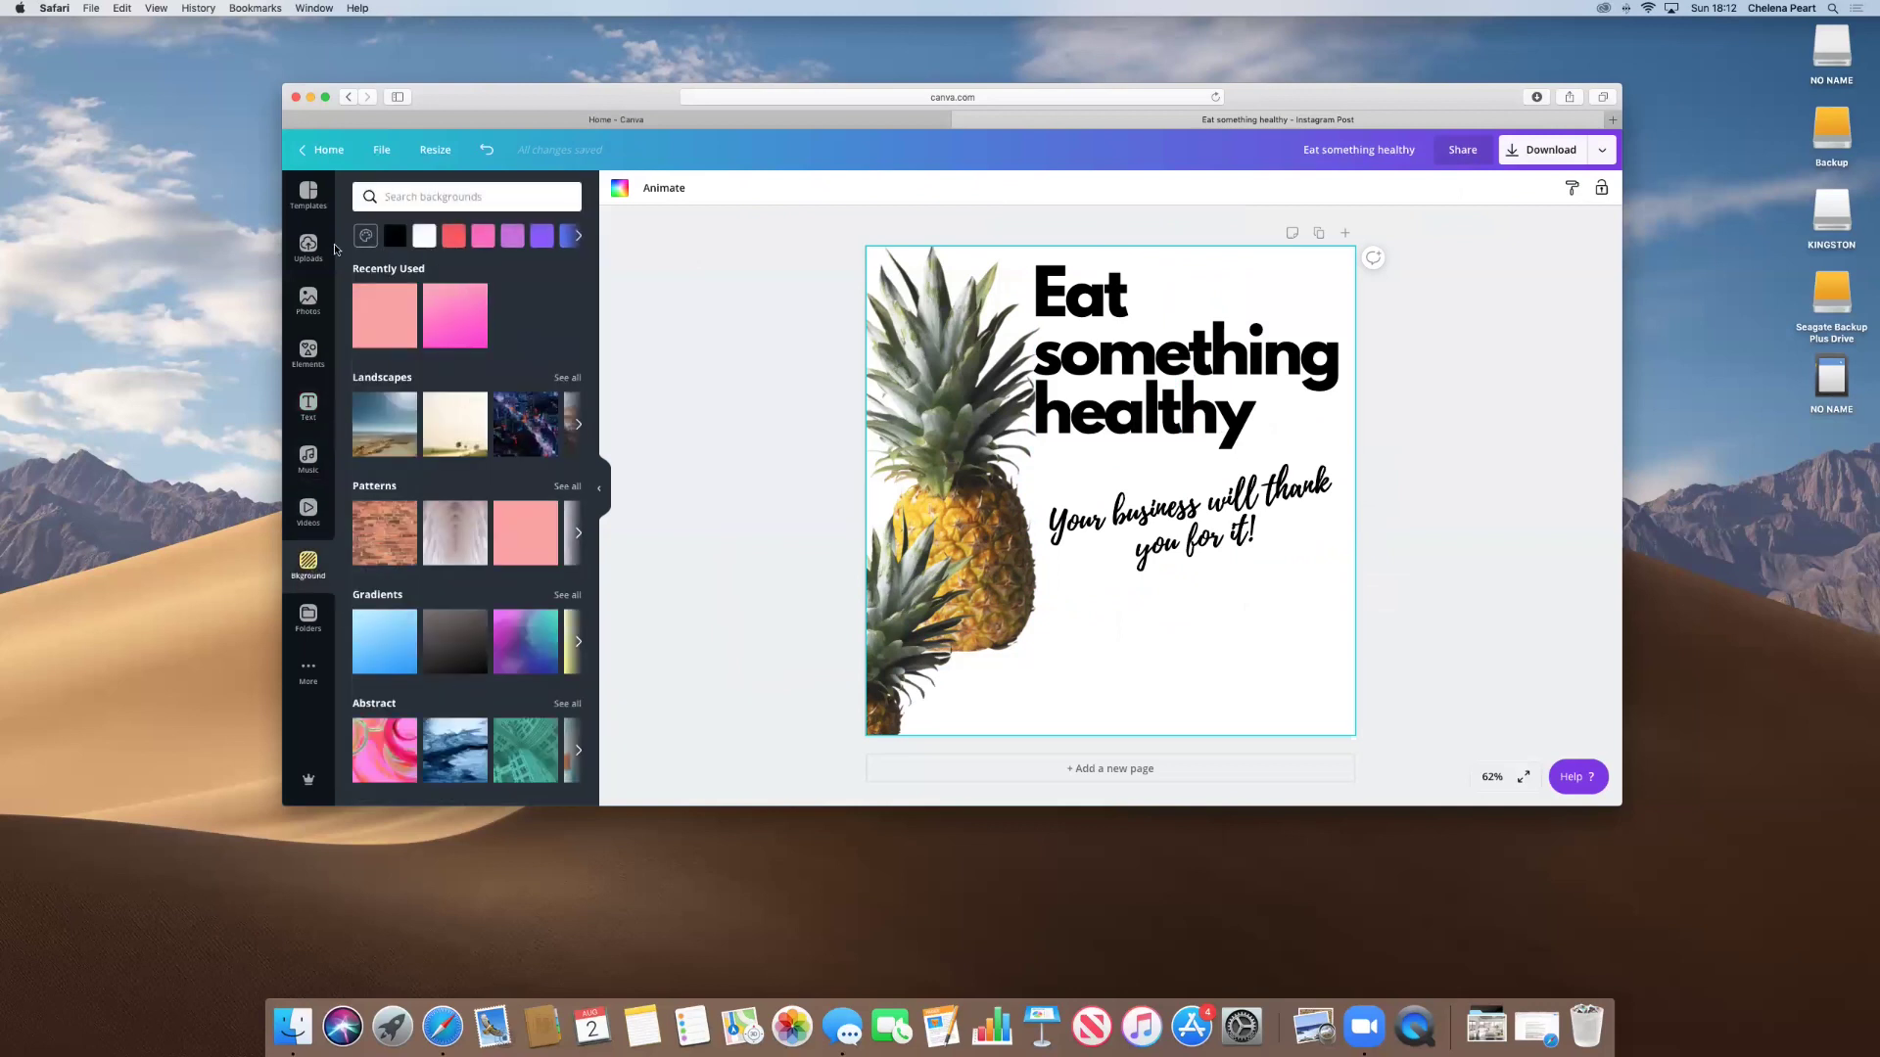
pyautogui.click(578, 239)
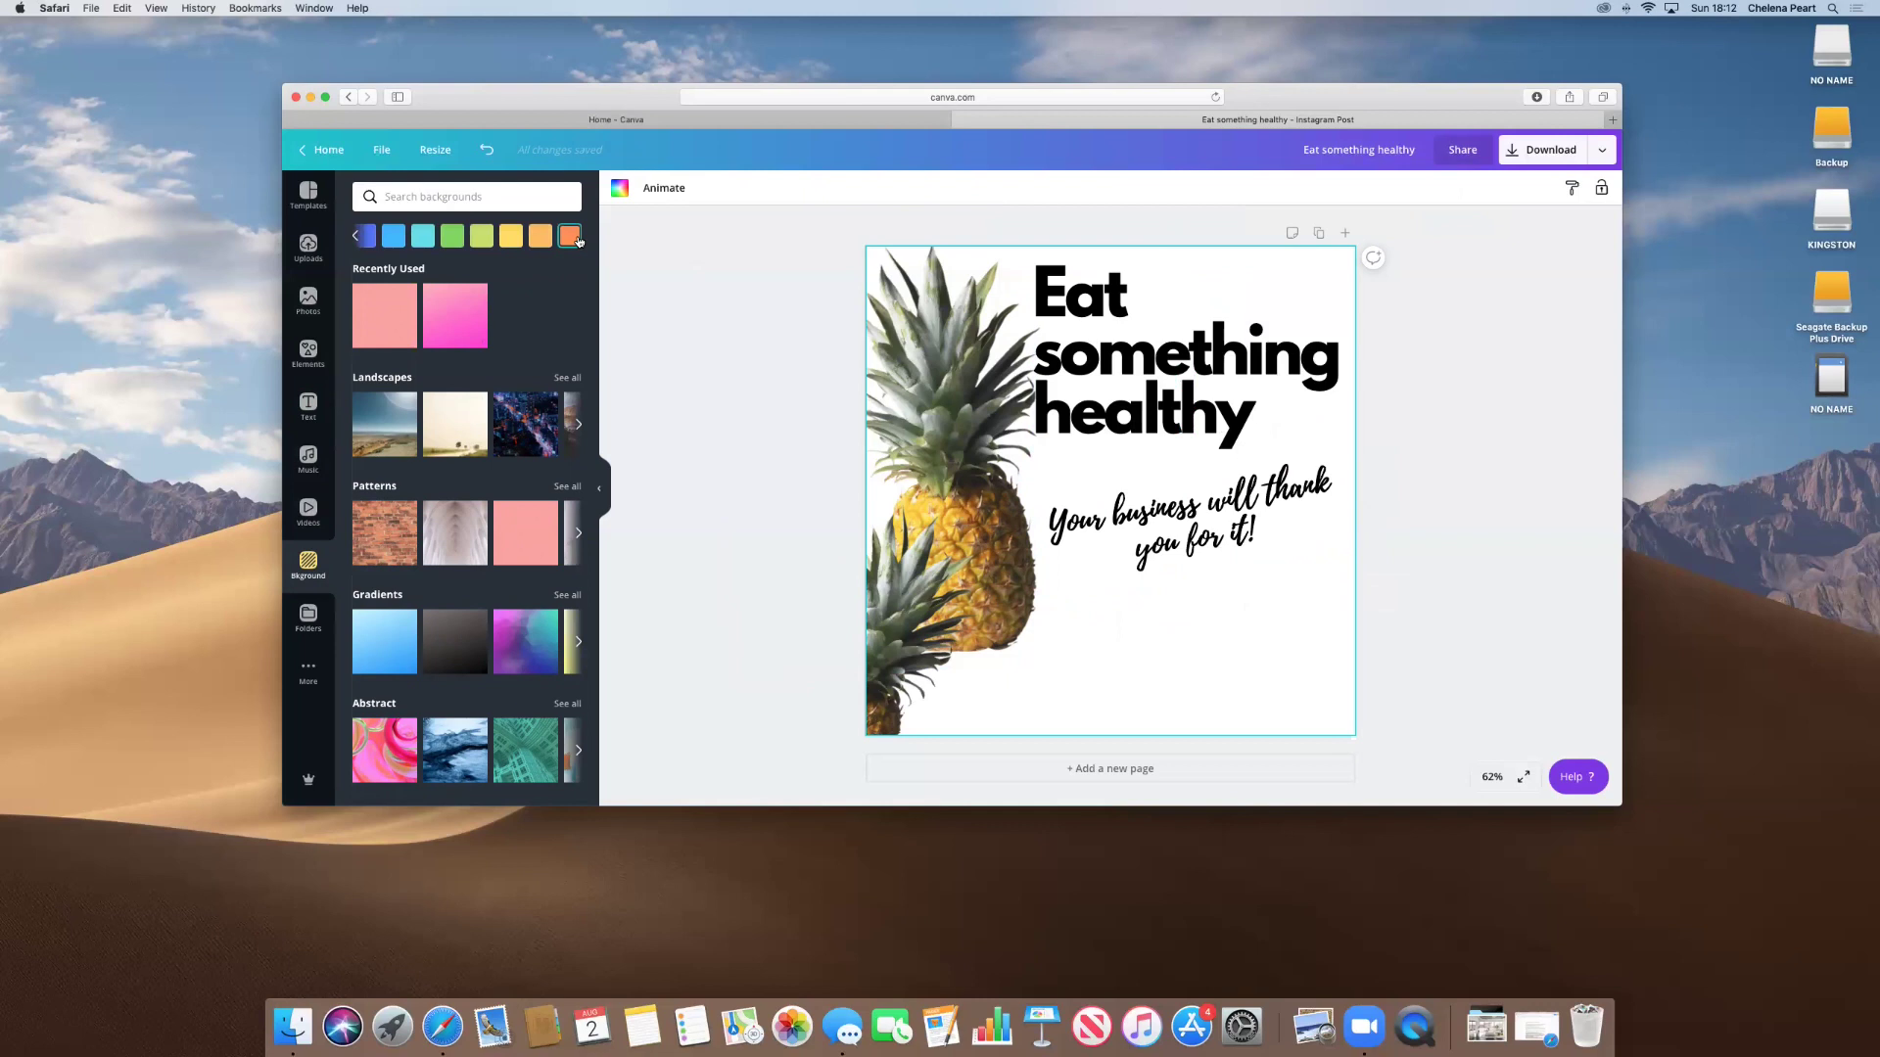
pyautogui.scroll(-5, 480, 561)
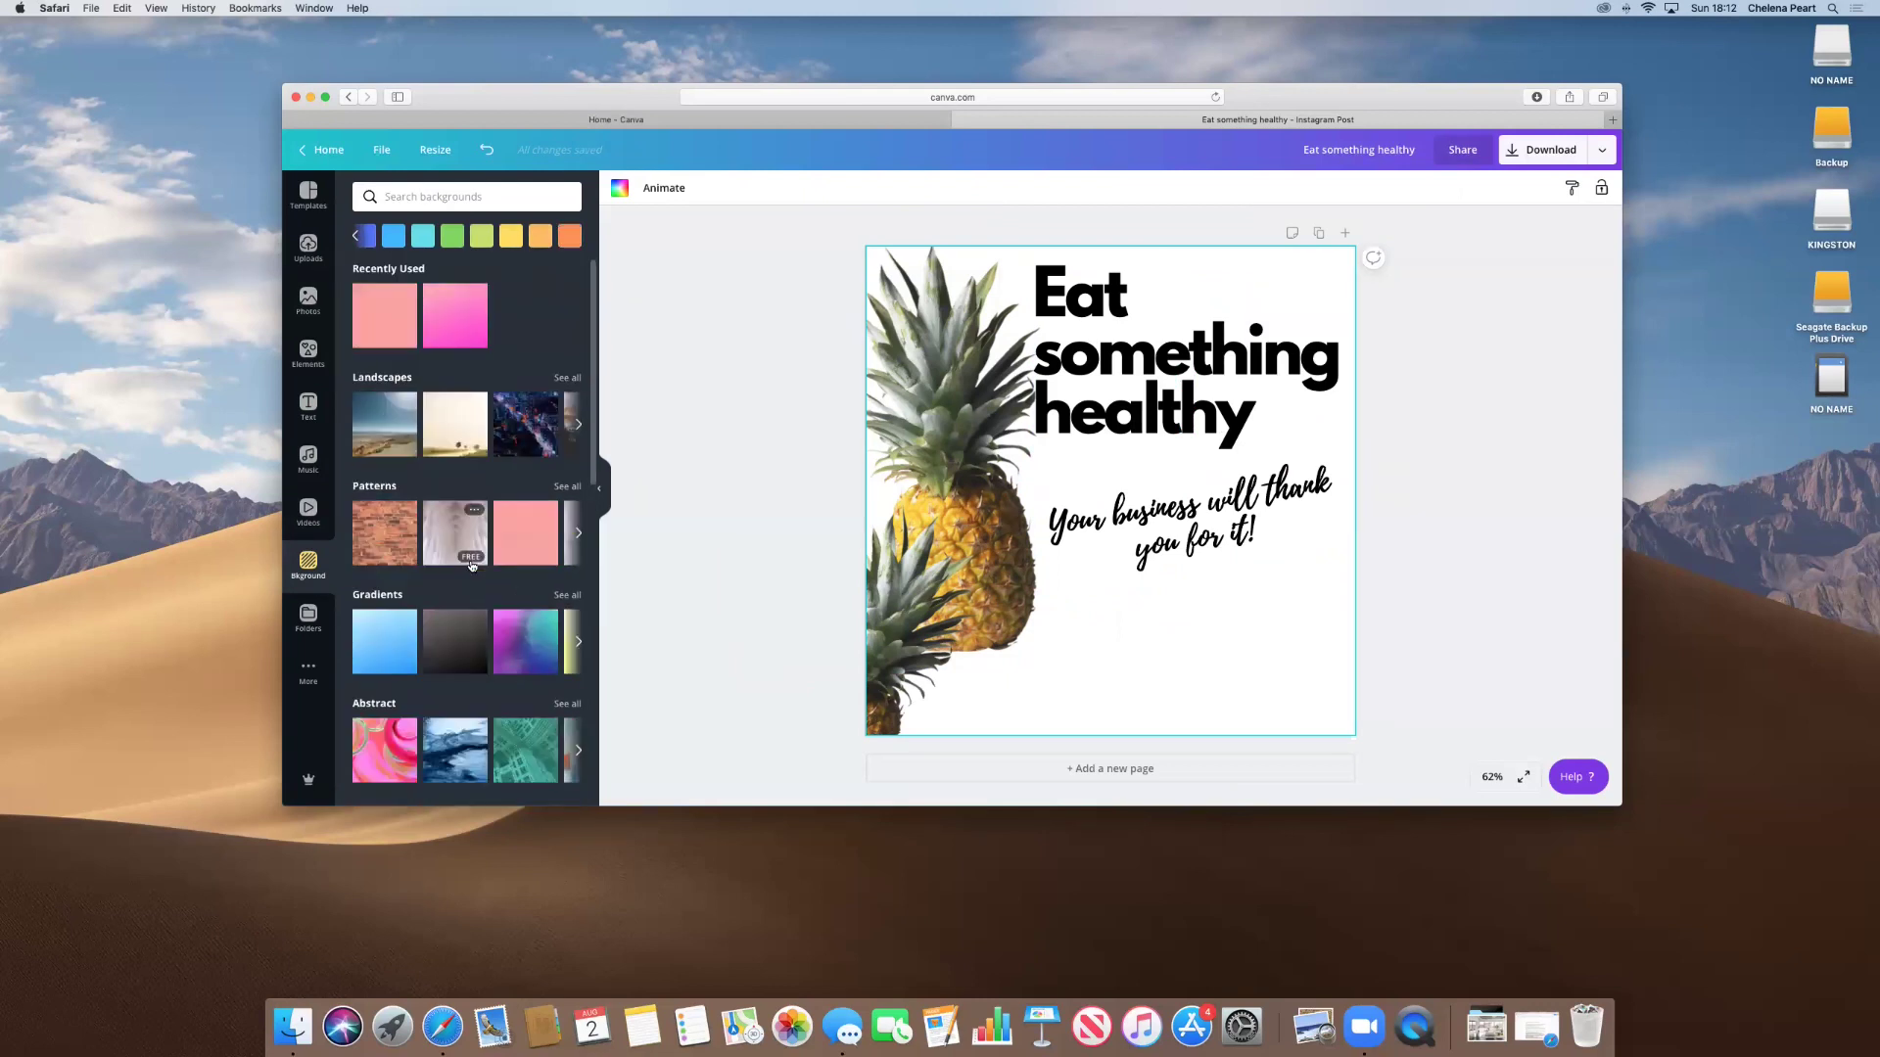
pyautogui.scroll(-5, 469, 564)
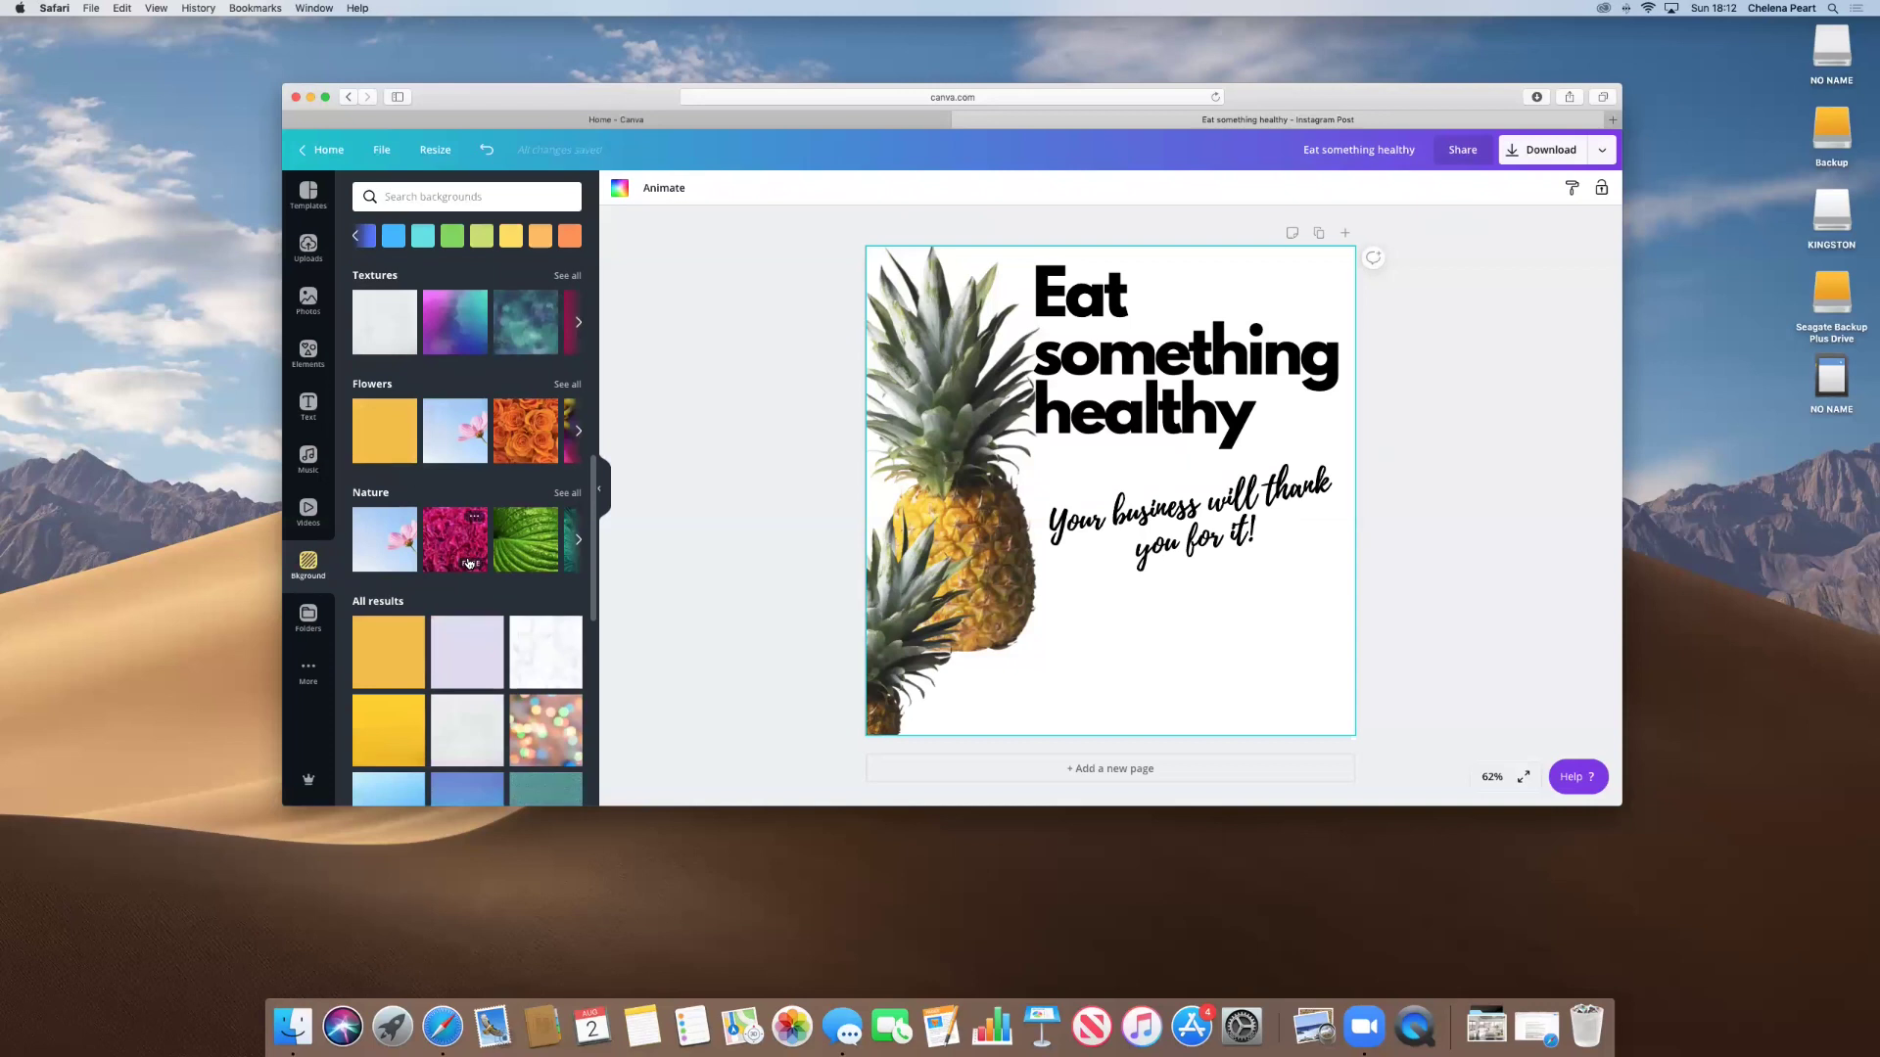
pyautogui.scroll(-10, 468, 564)
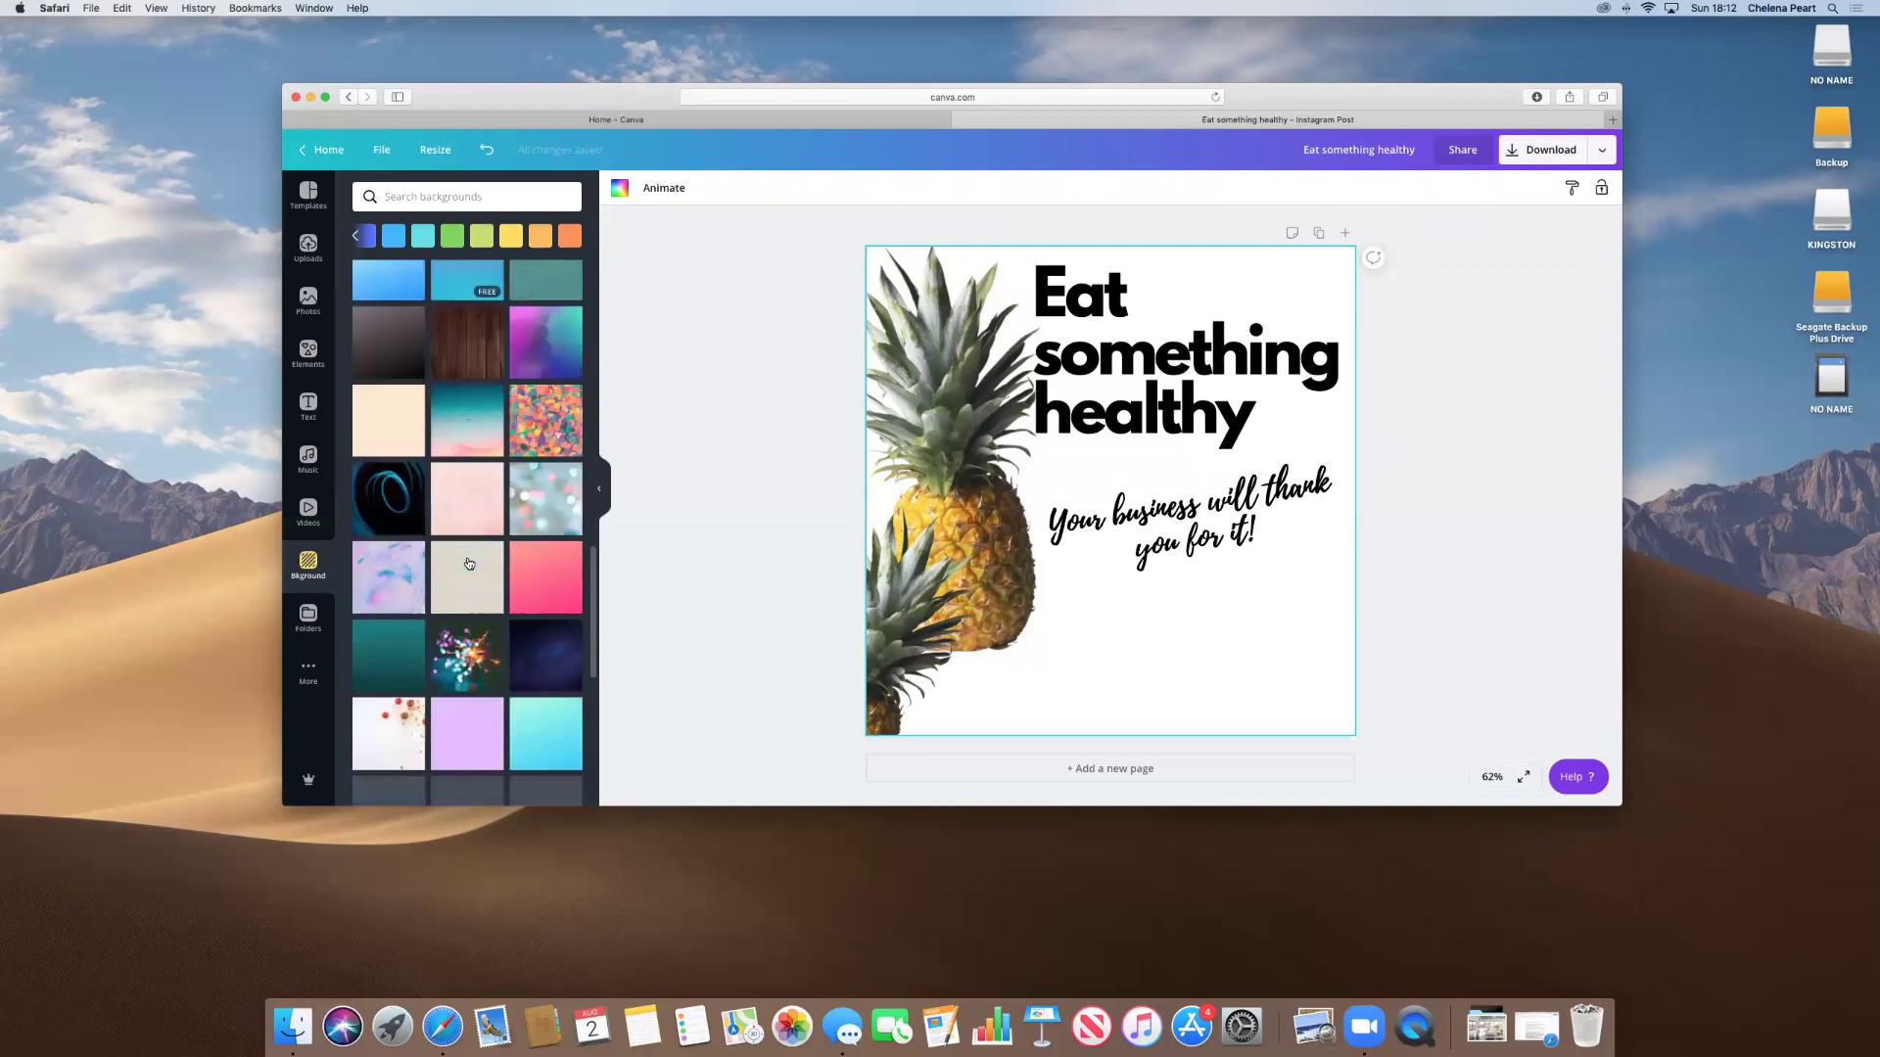
pyautogui.scroll(15, 468, 564)
pyautogui.scroll(1, 467, 564)
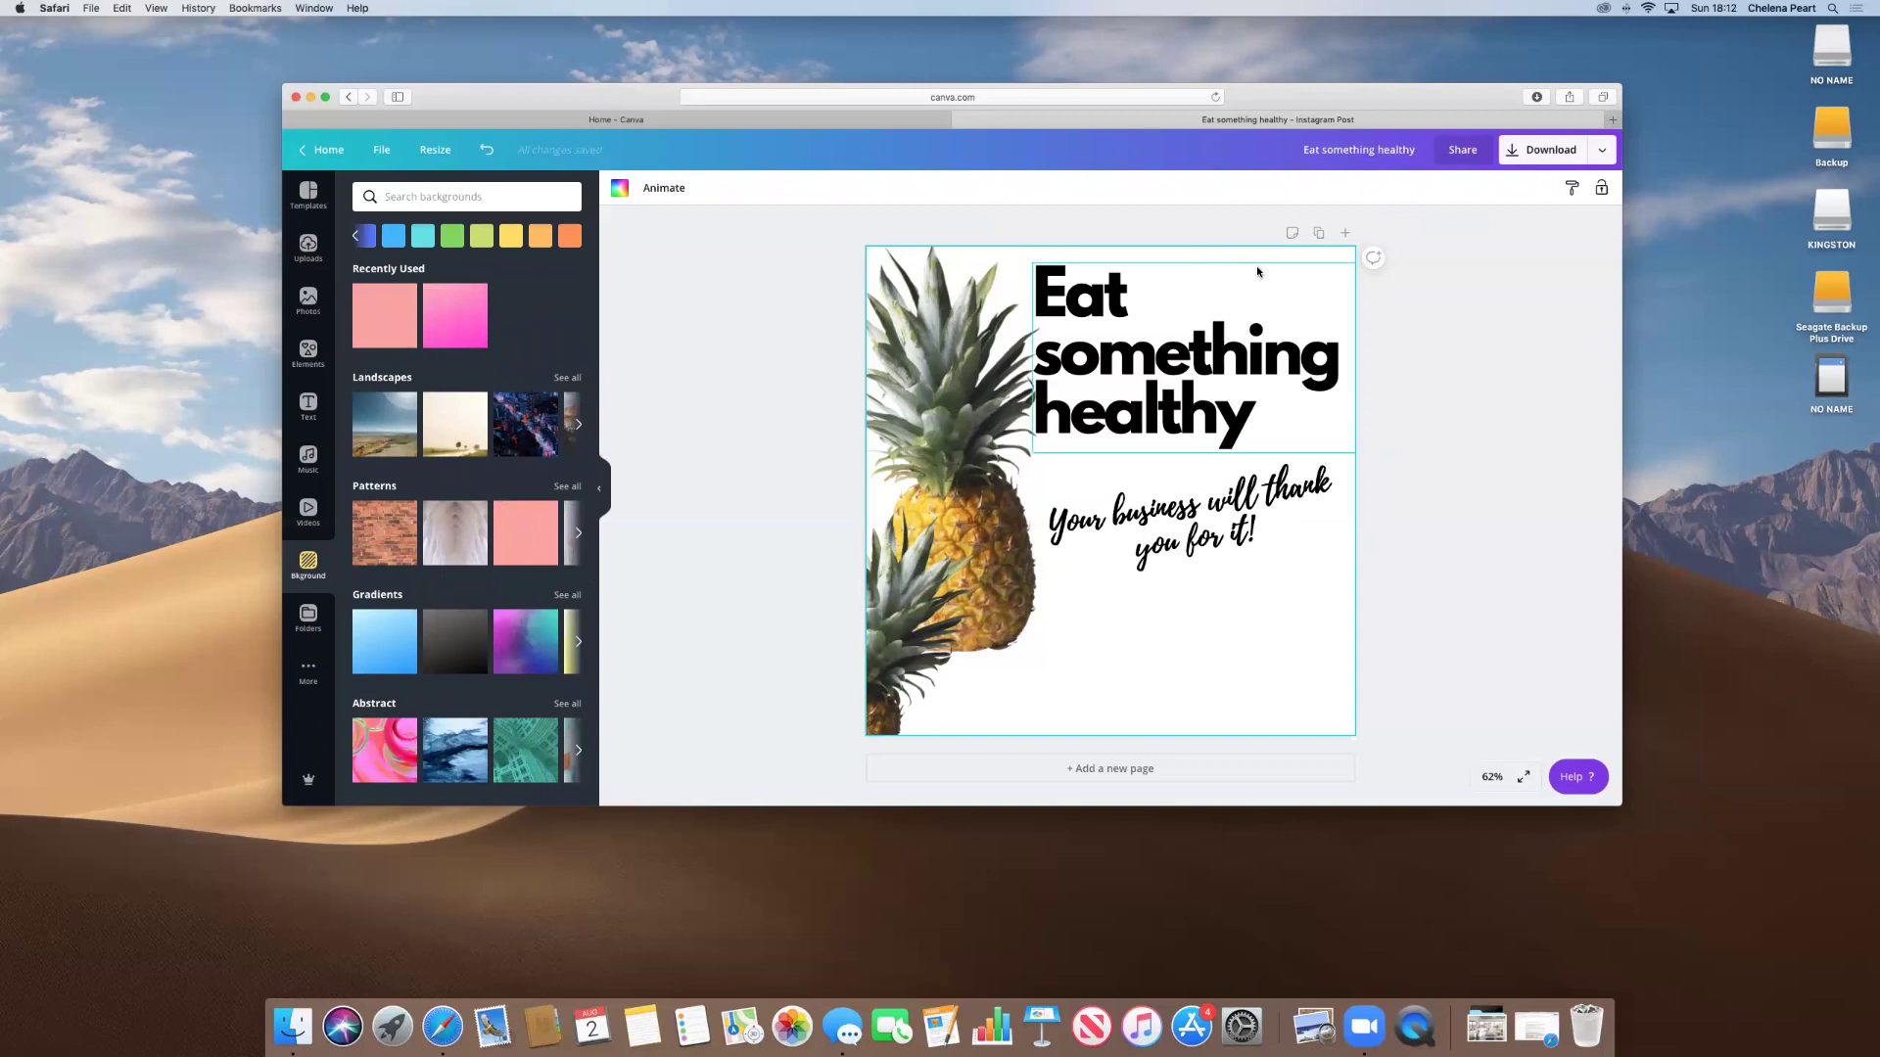
# Search the web for "blush hex code" in a new browser tab and show the image results.
pyautogui.click(1613, 119)
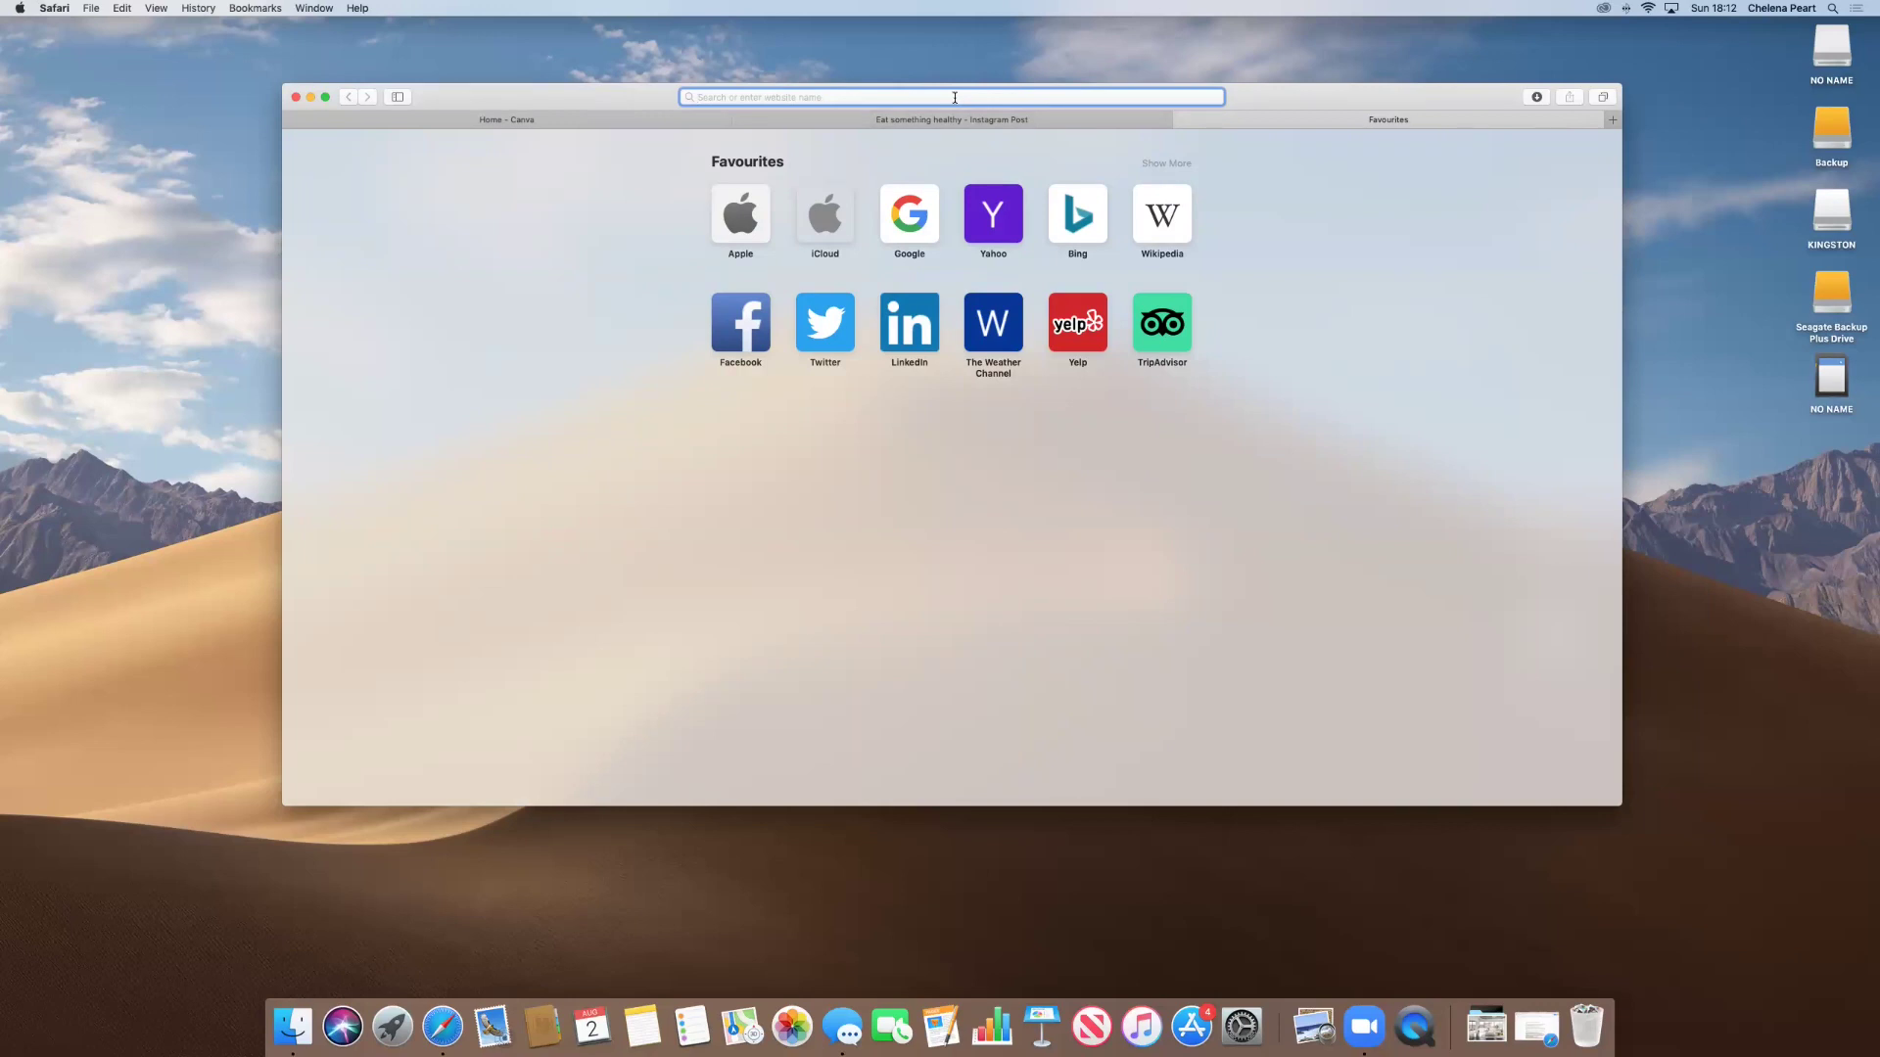
pyautogui.write('blus')
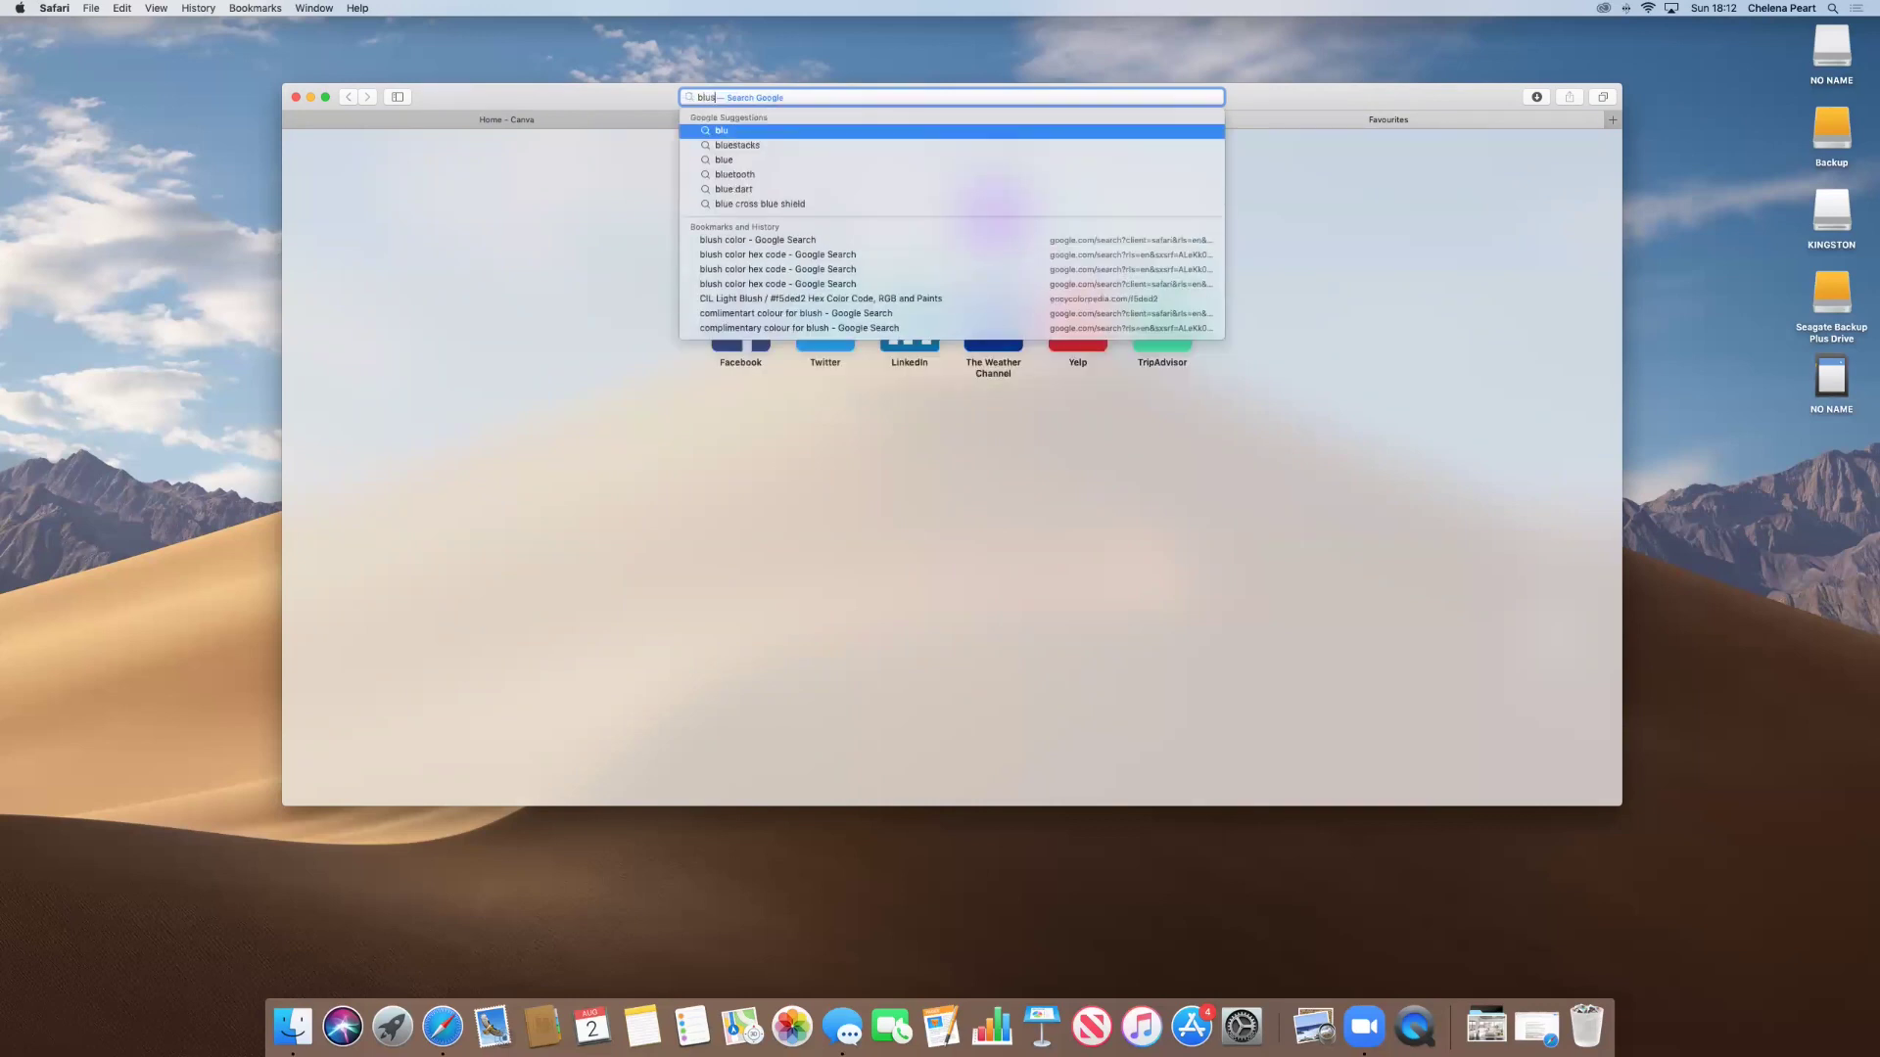
pyautogui.write('h hex')
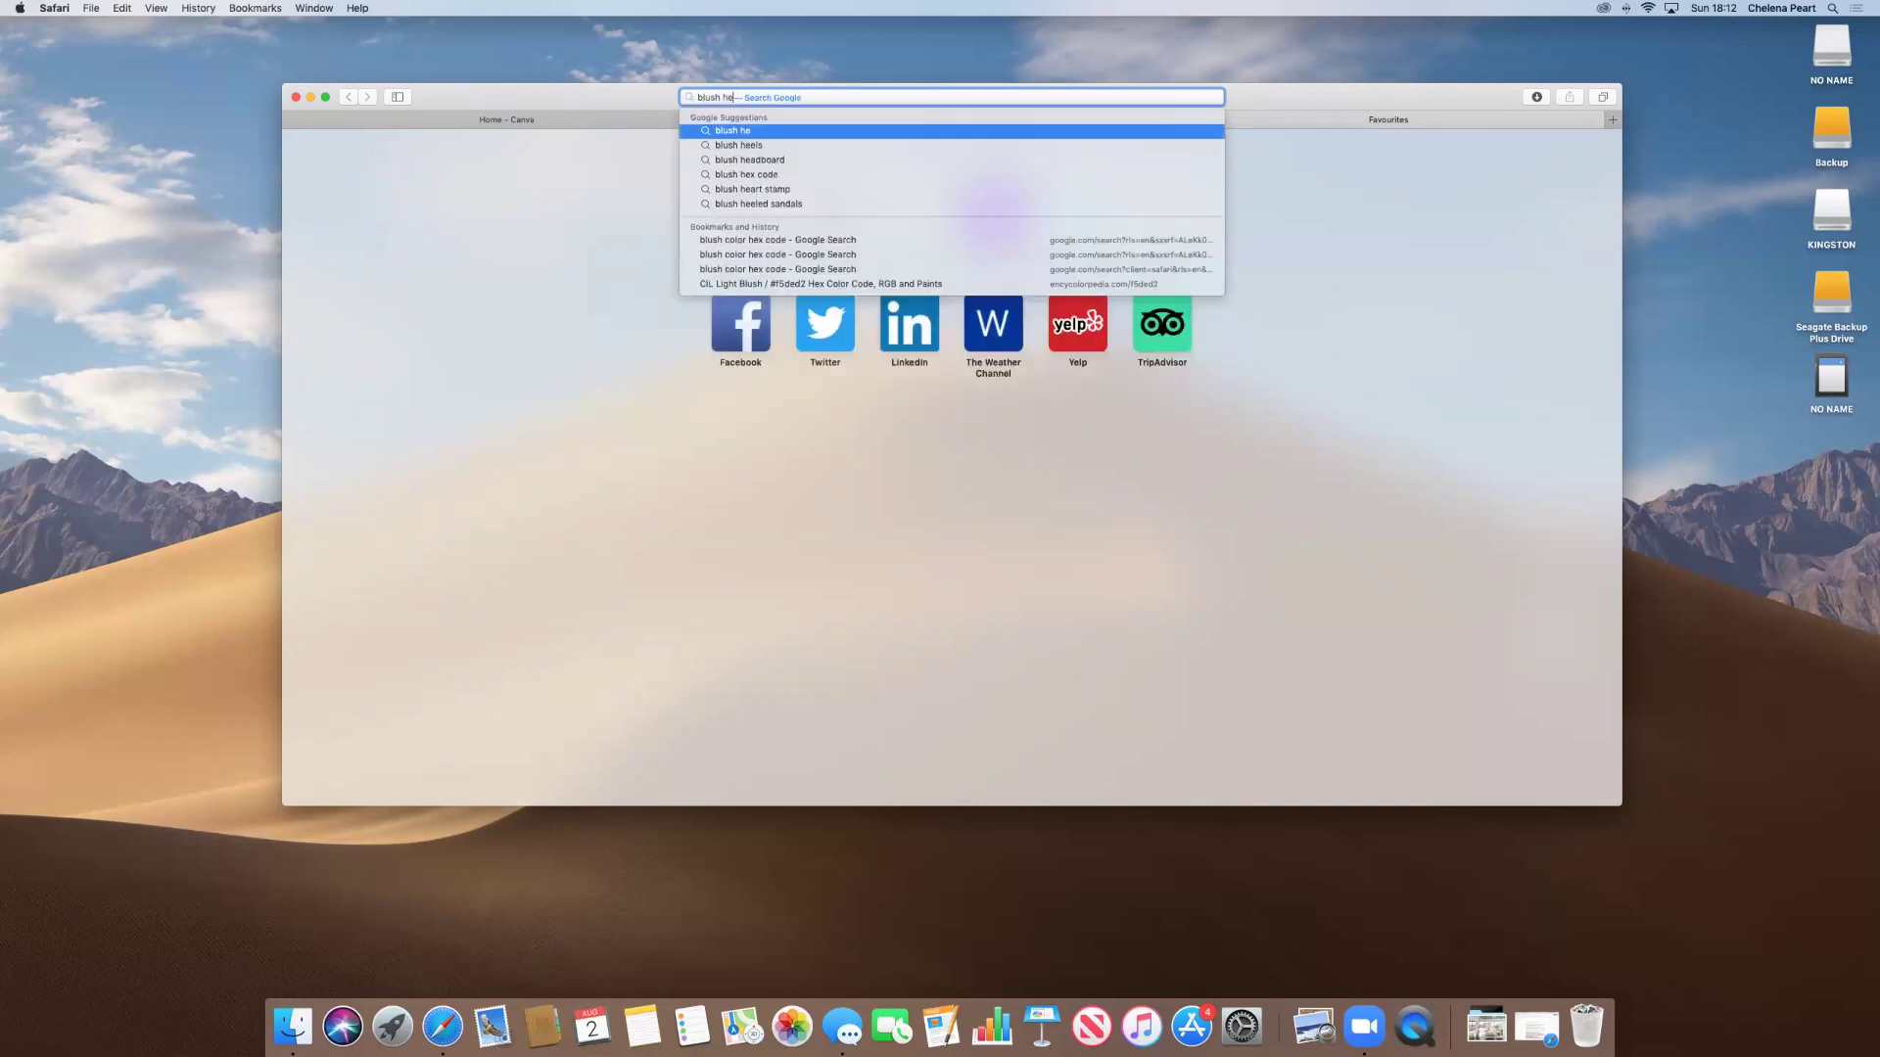
pyautogui.press('Down')
pyautogui.press('Return')
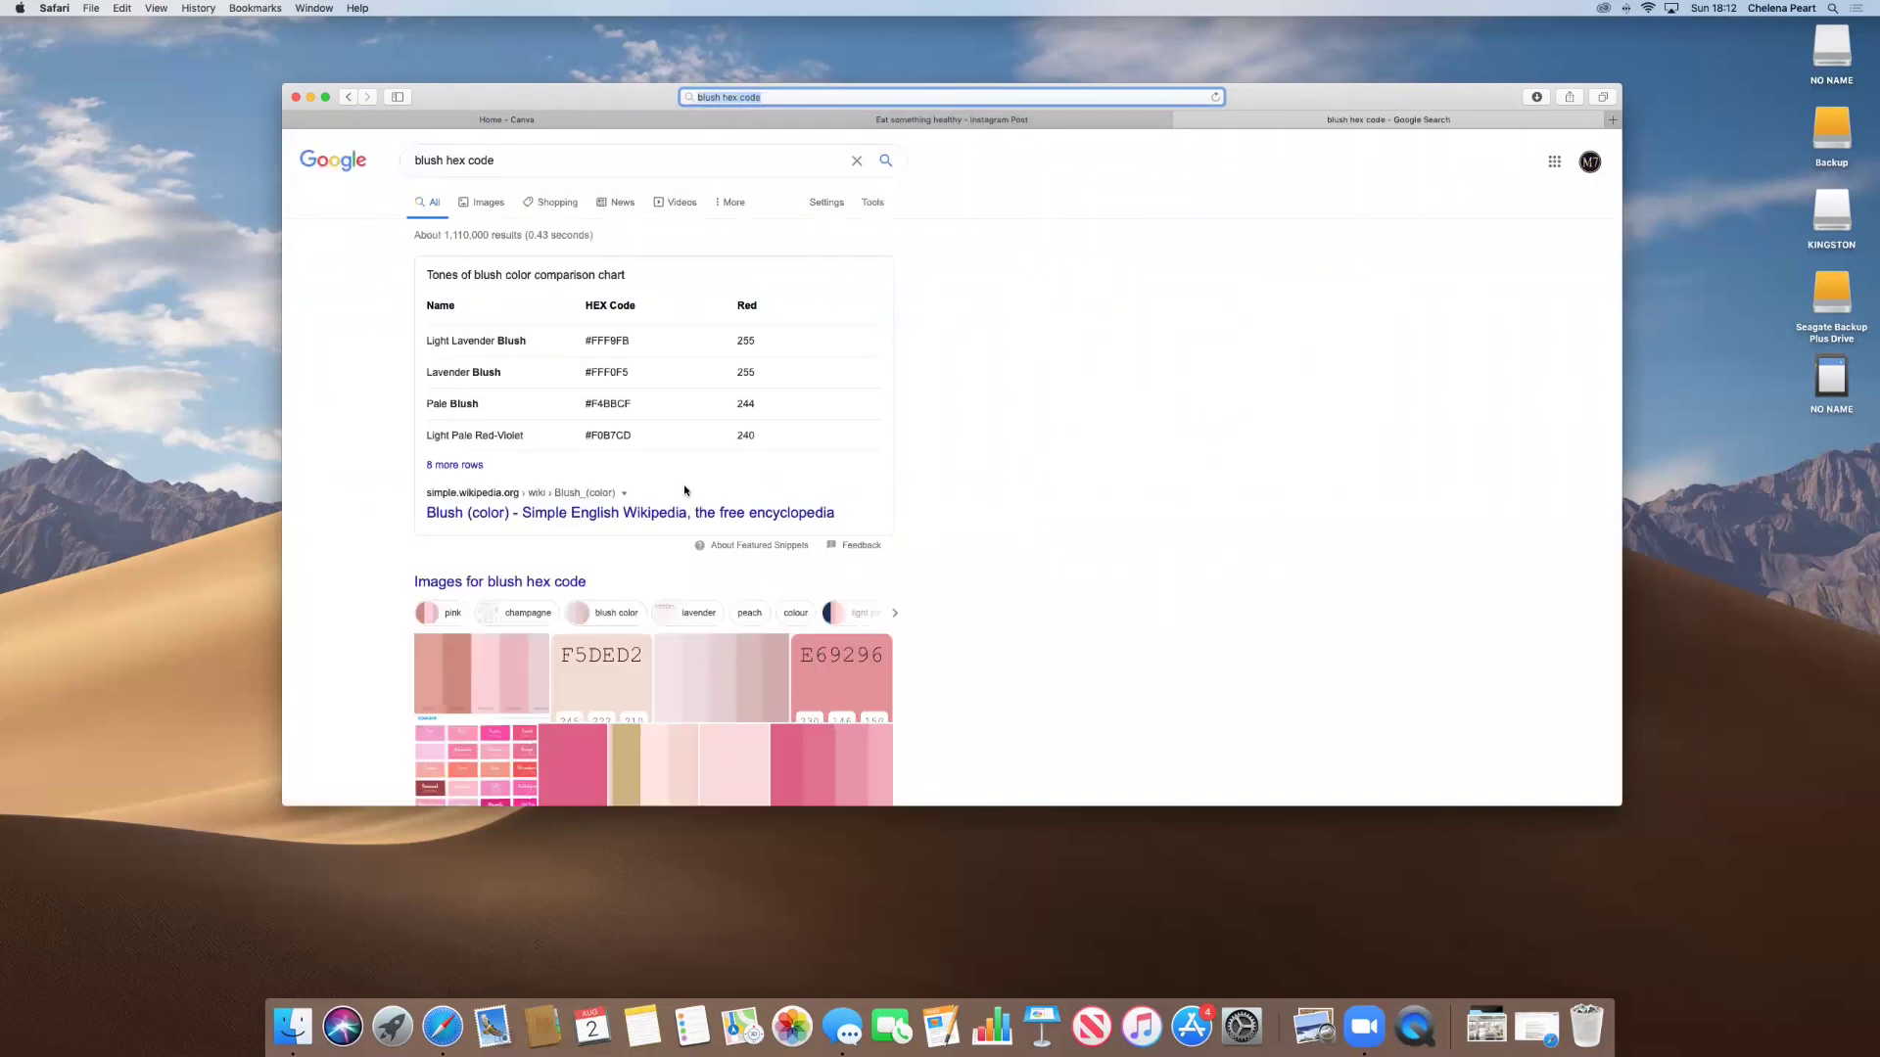
pyautogui.scroll(-3, 690, 486)
pyautogui.click(506, 442)
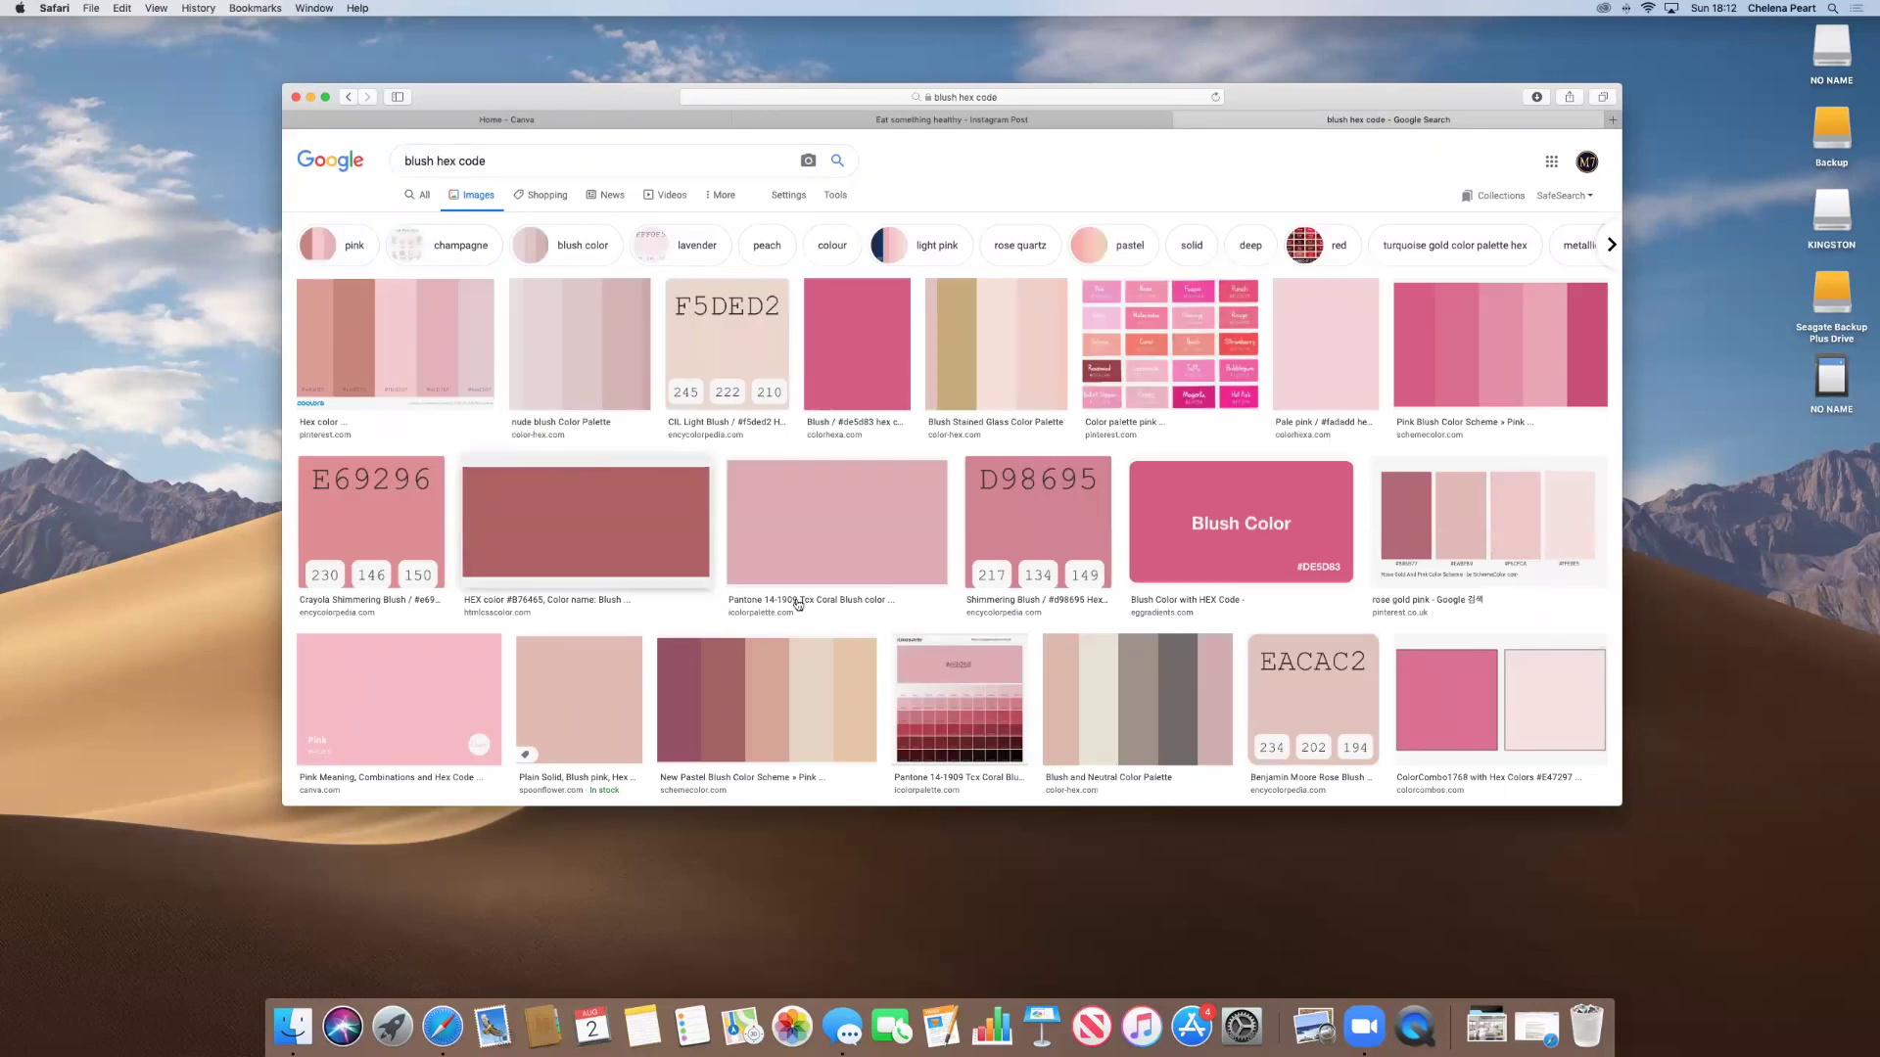
# Look through the blush colour images and open the Encycolorpedia page of the F5DED2 CIL Light Blush swatch.
pyautogui.scroll(-1, 667, 565)
pyautogui.scroll(-5, 667, 565)
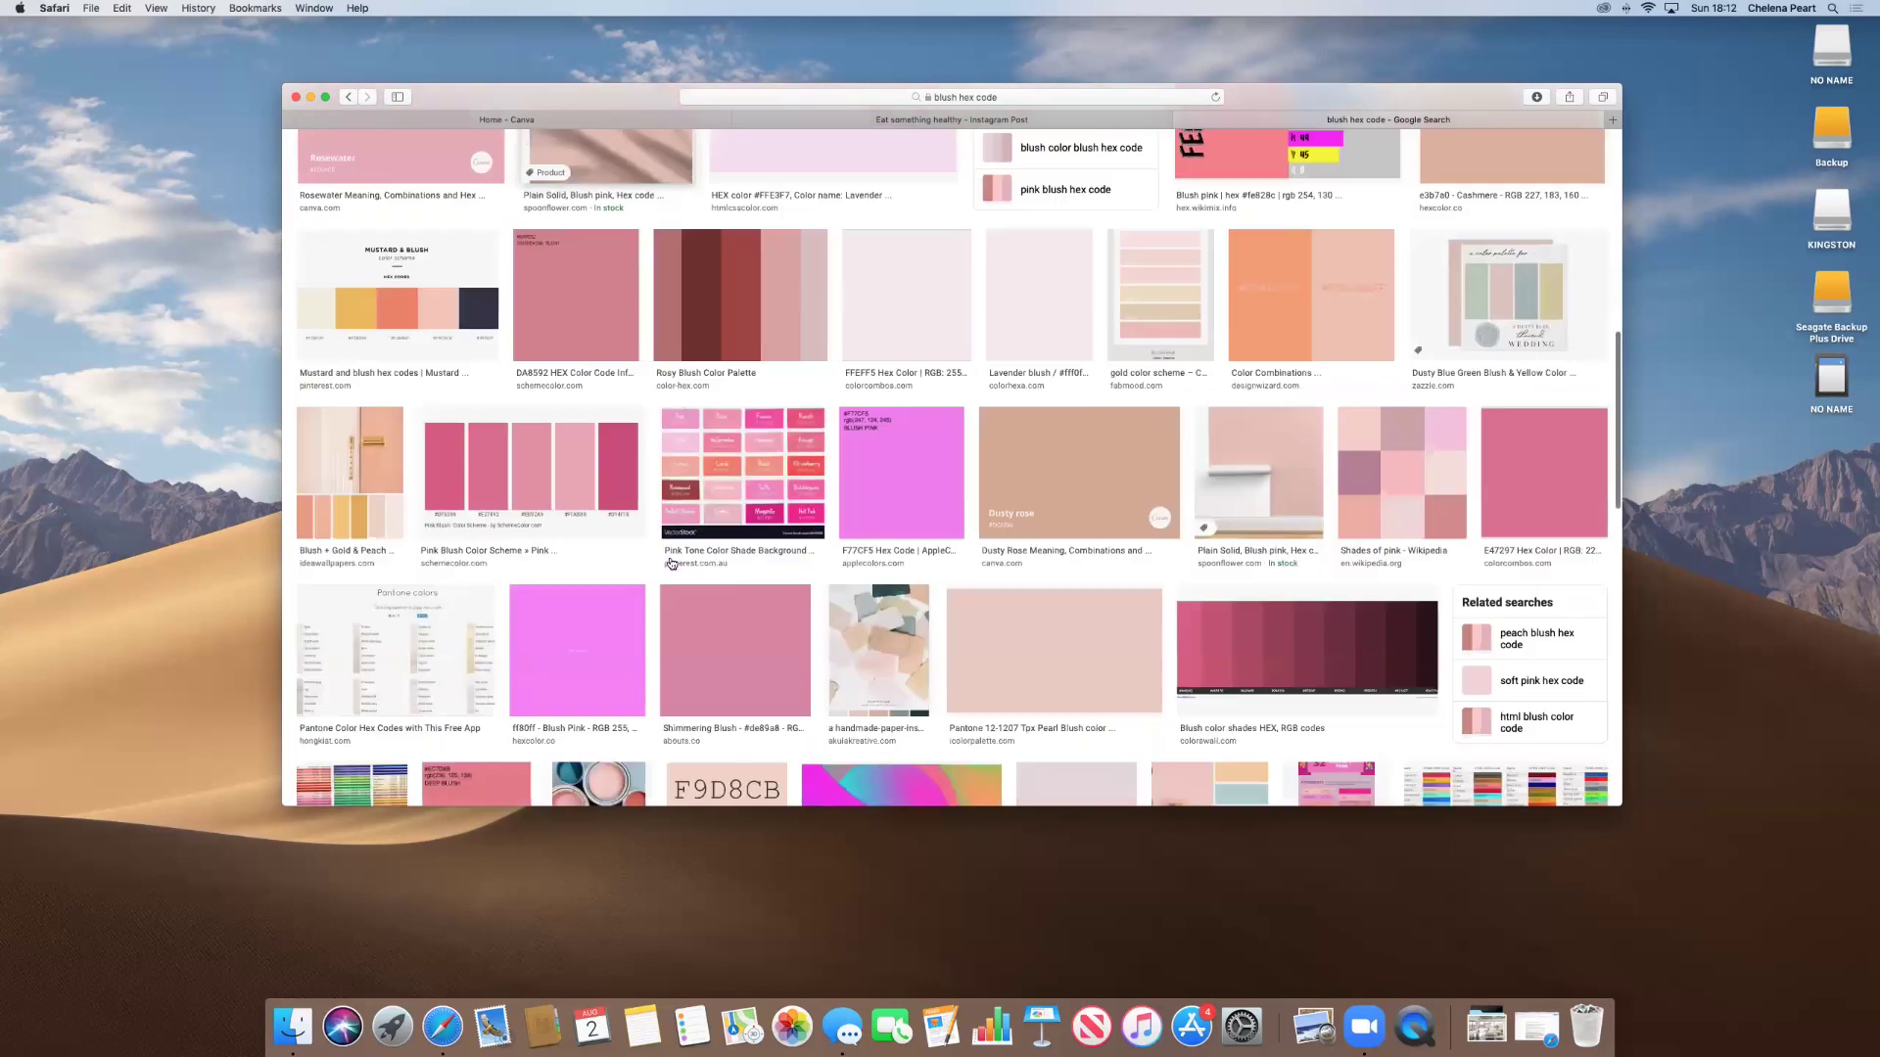
pyautogui.scroll(5, 669, 564)
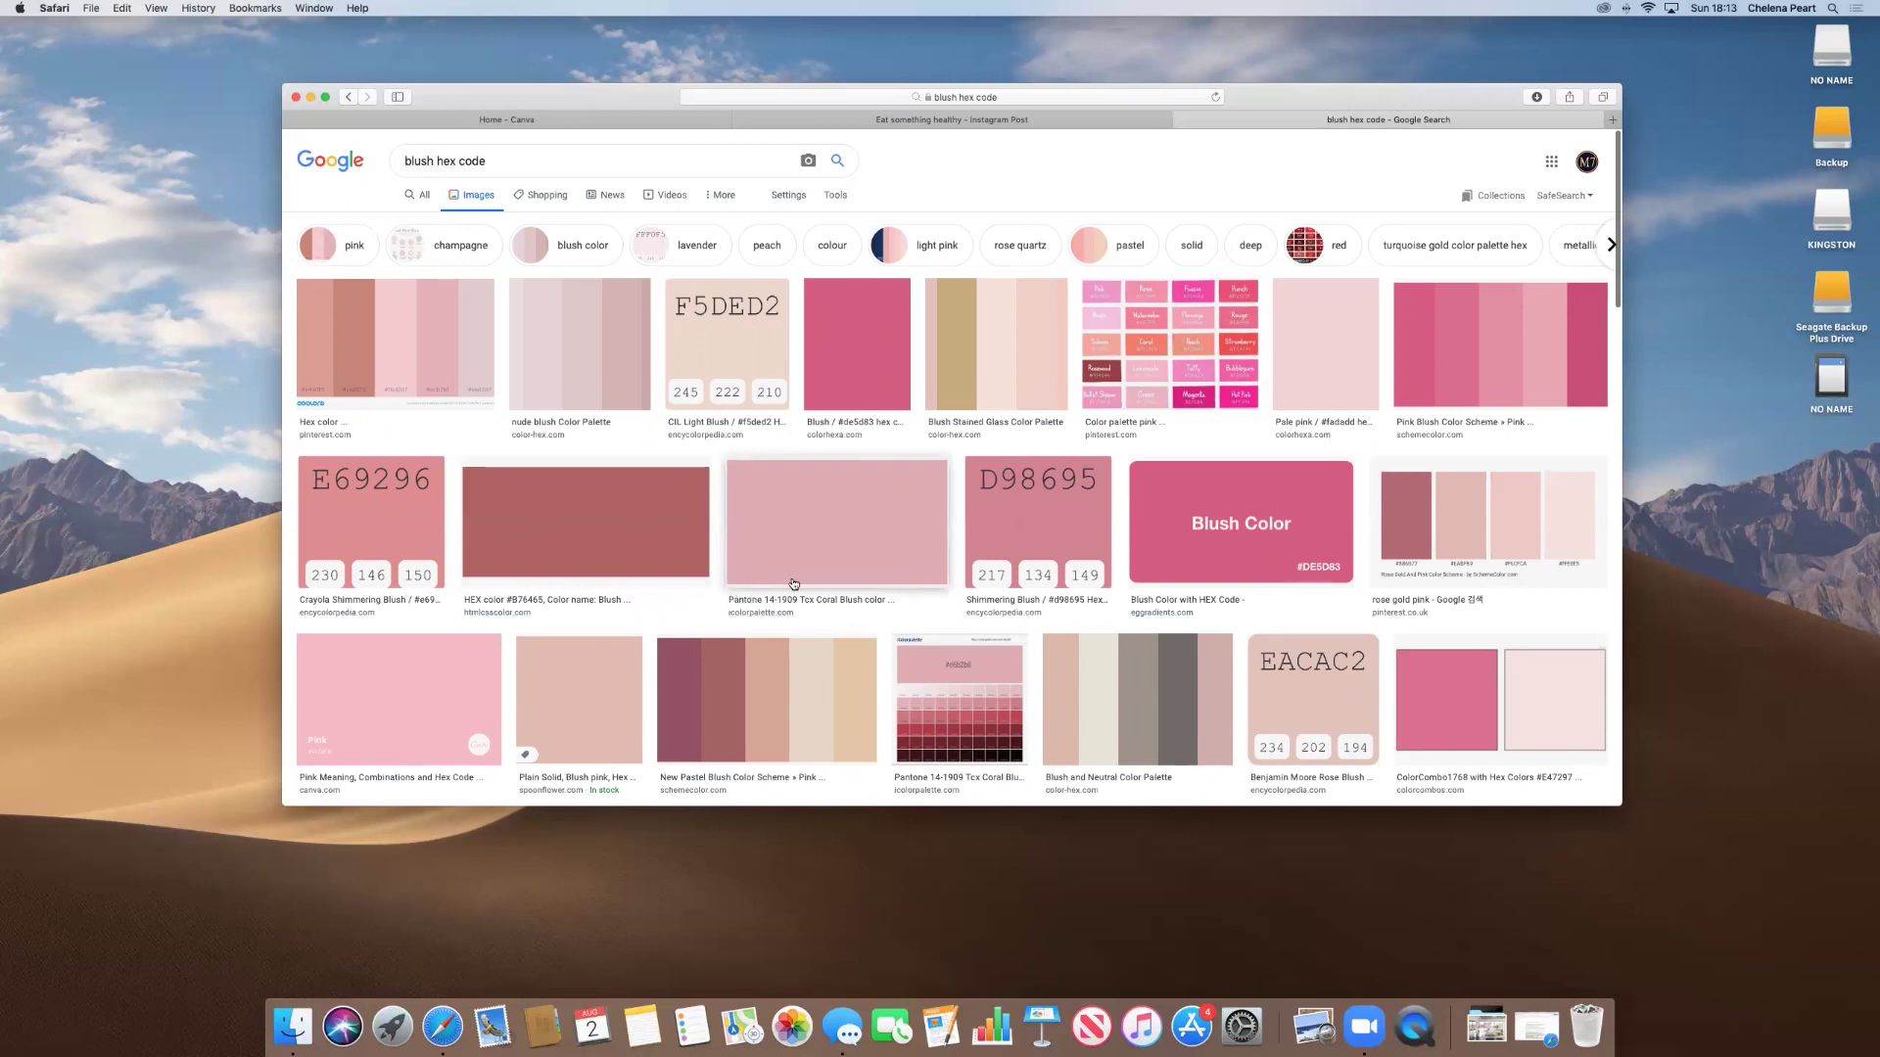
pyautogui.scroll(-1, 793, 585)
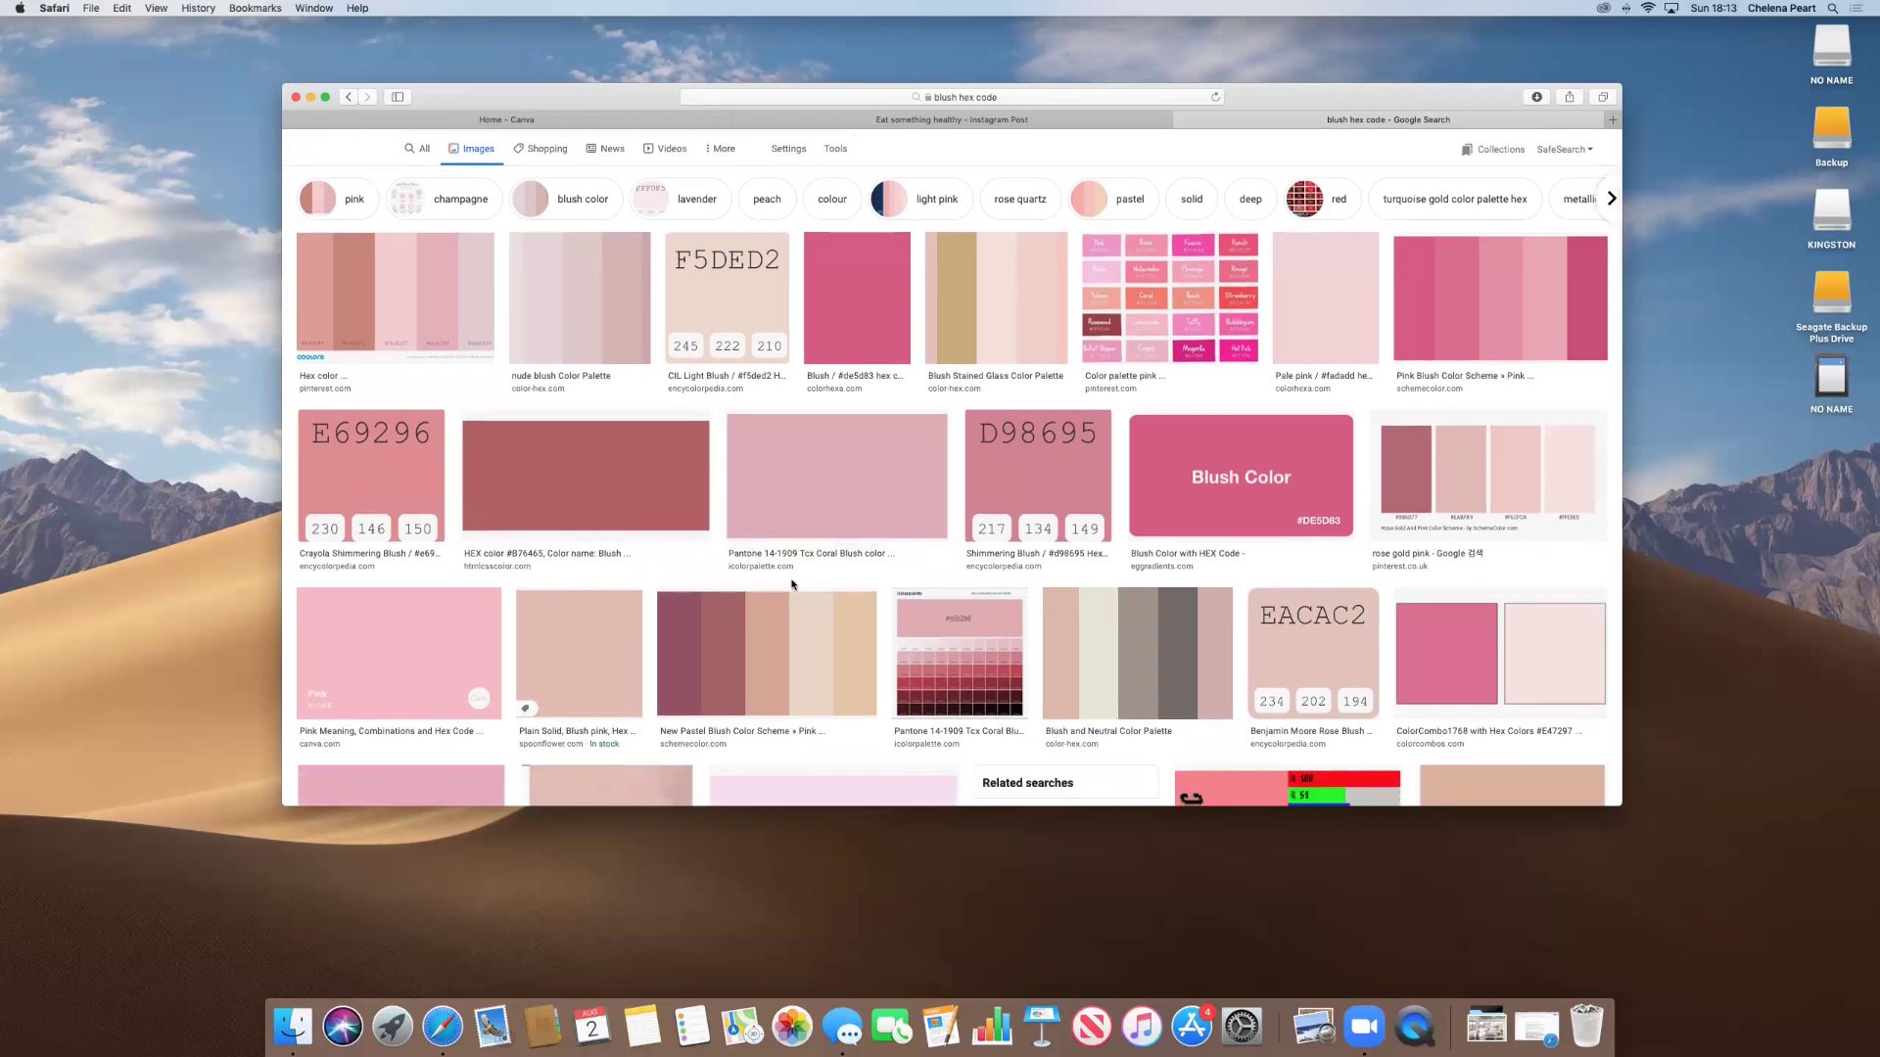
pyautogui.scroll(1, 798, 595)
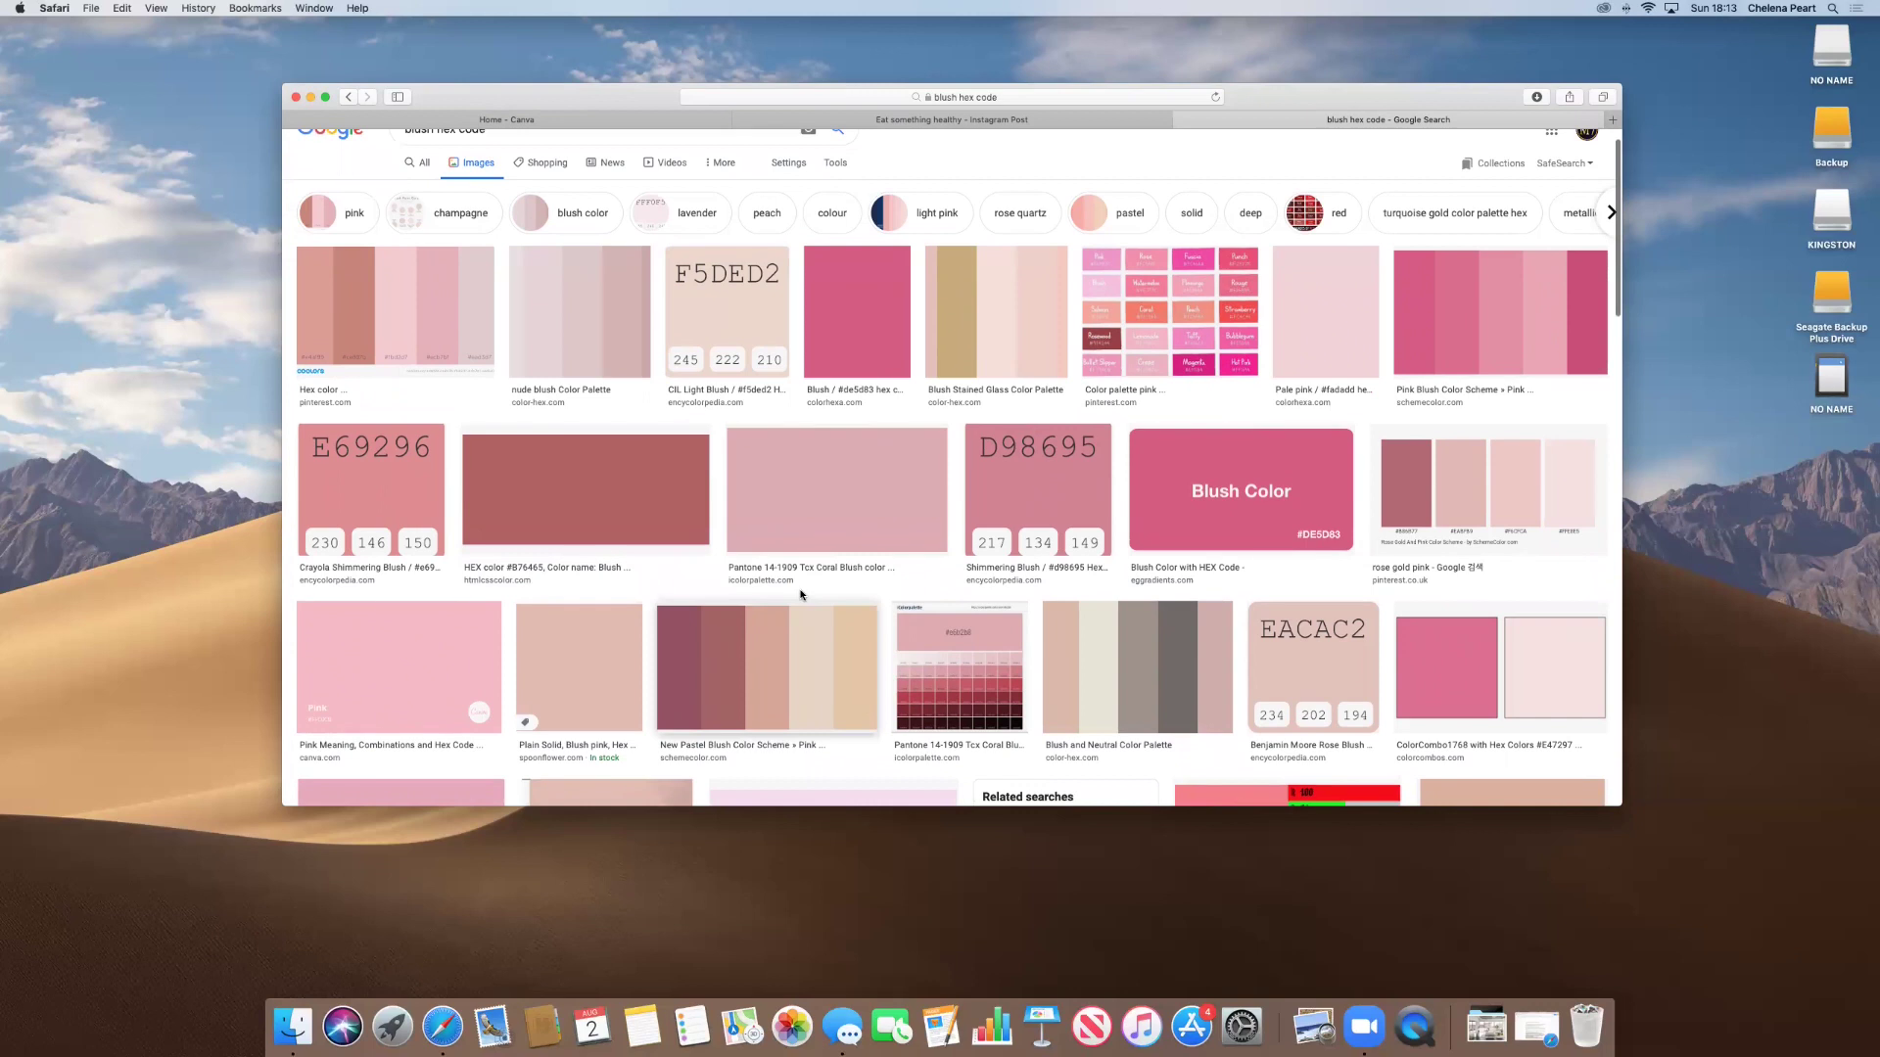
pyautogui.click(740, 313)
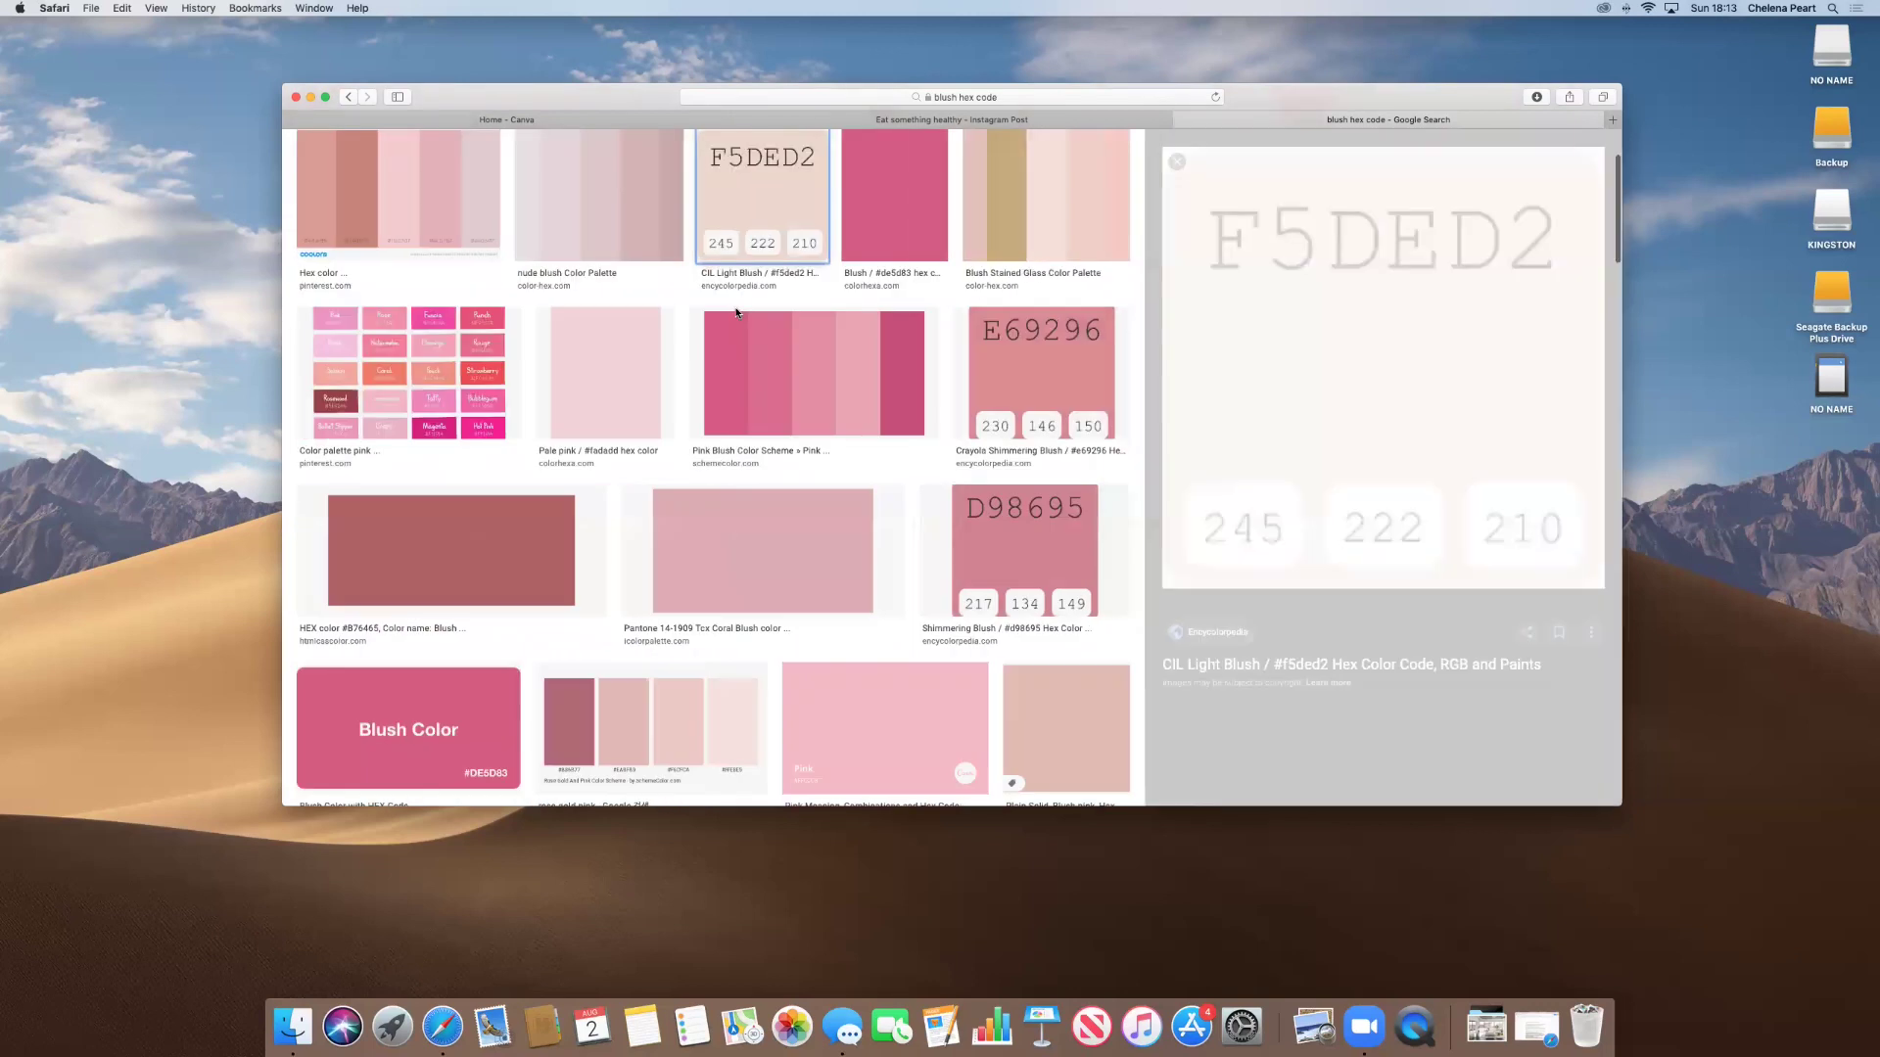
pyautogui.click(1360, 397)
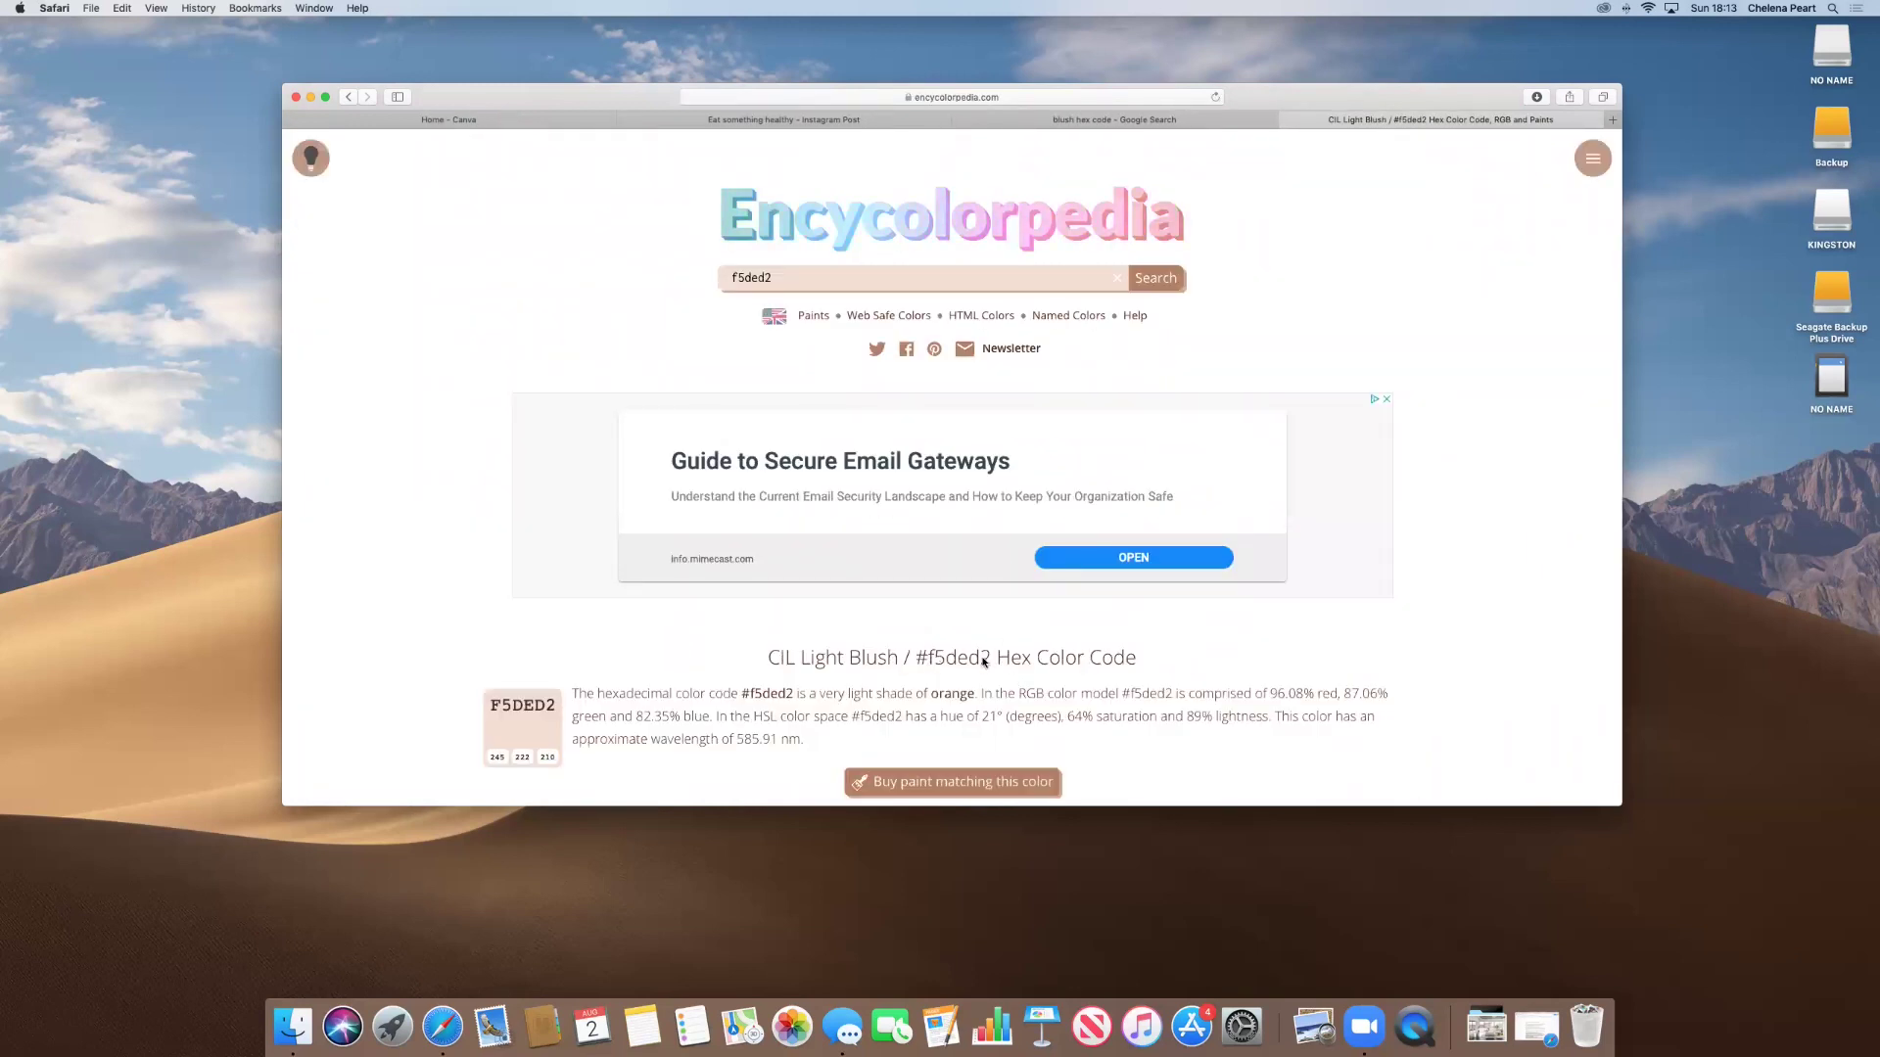
# Copy the hex code #f5ded2 from the page and apply it as the background colour of the Canva post.
pyautogui.moveTo(992, 663); pyautogui.dragTo(920, 669)
pyautogui.press('cmd+c')
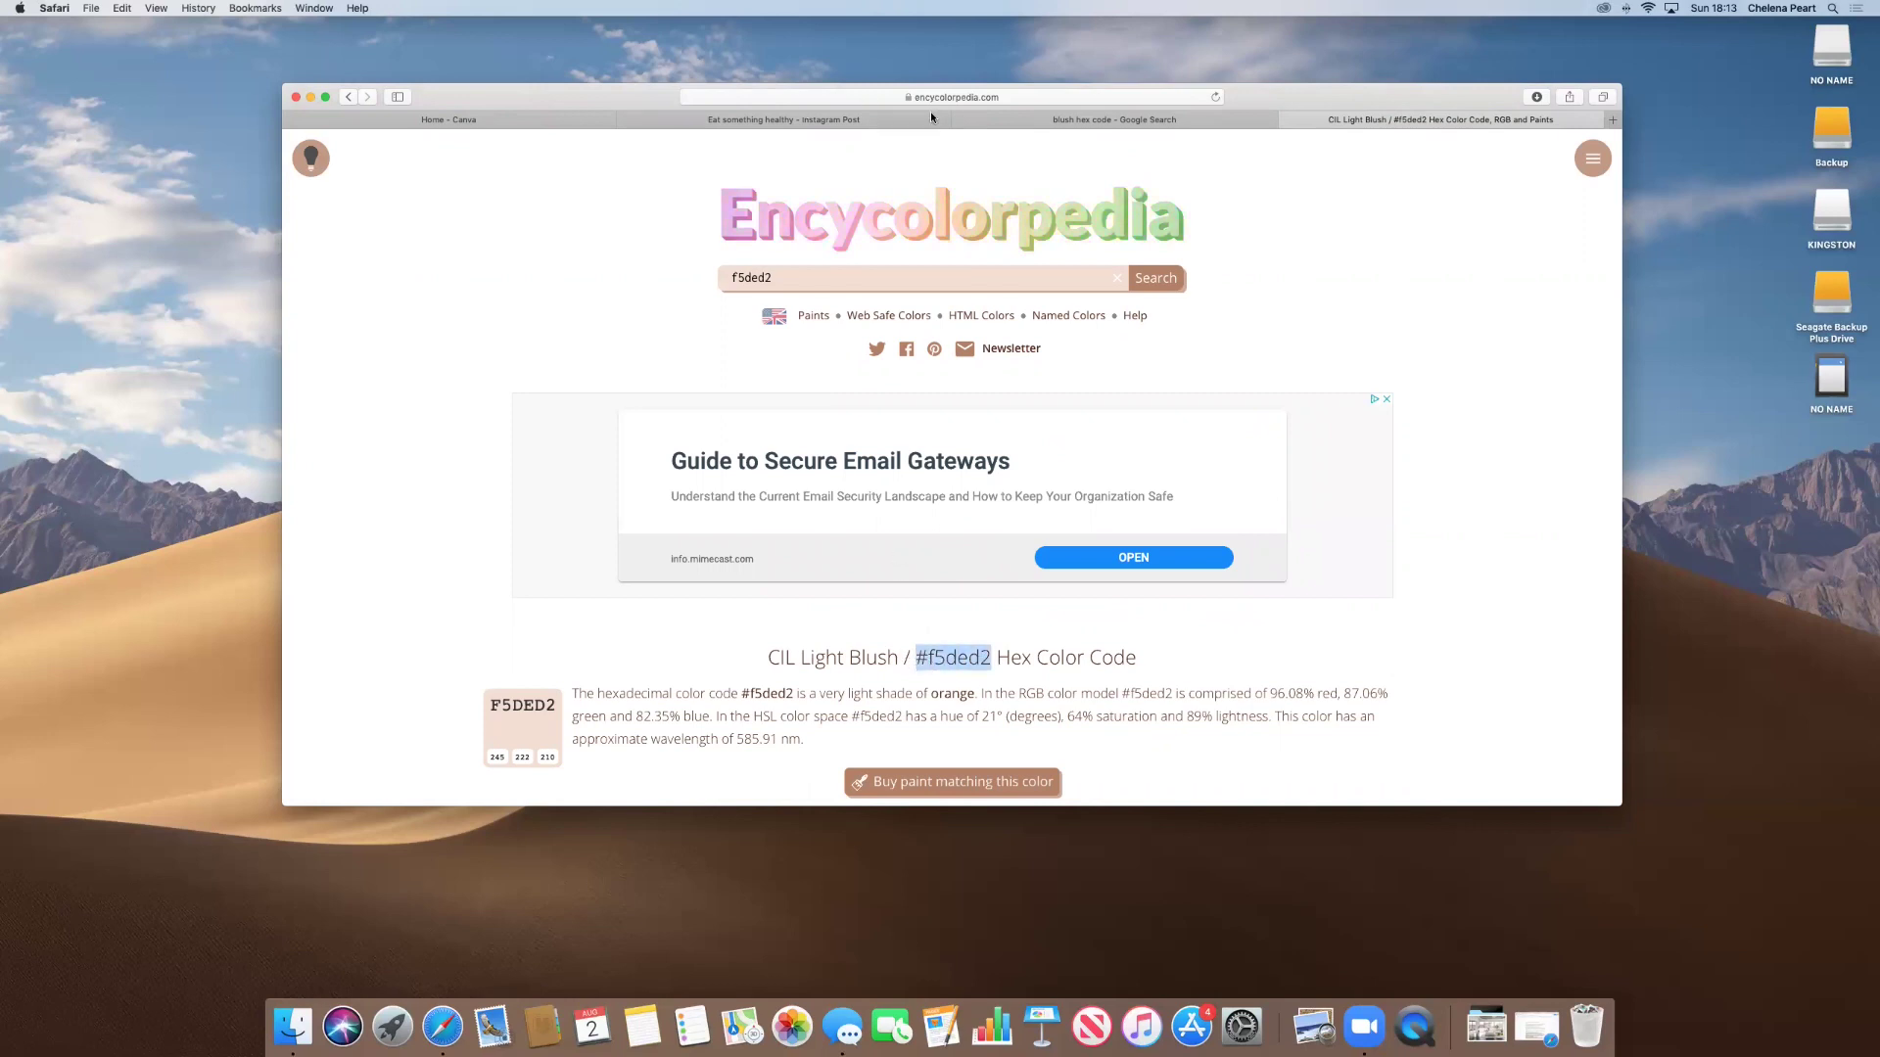
pyautogui.click(797, 124)
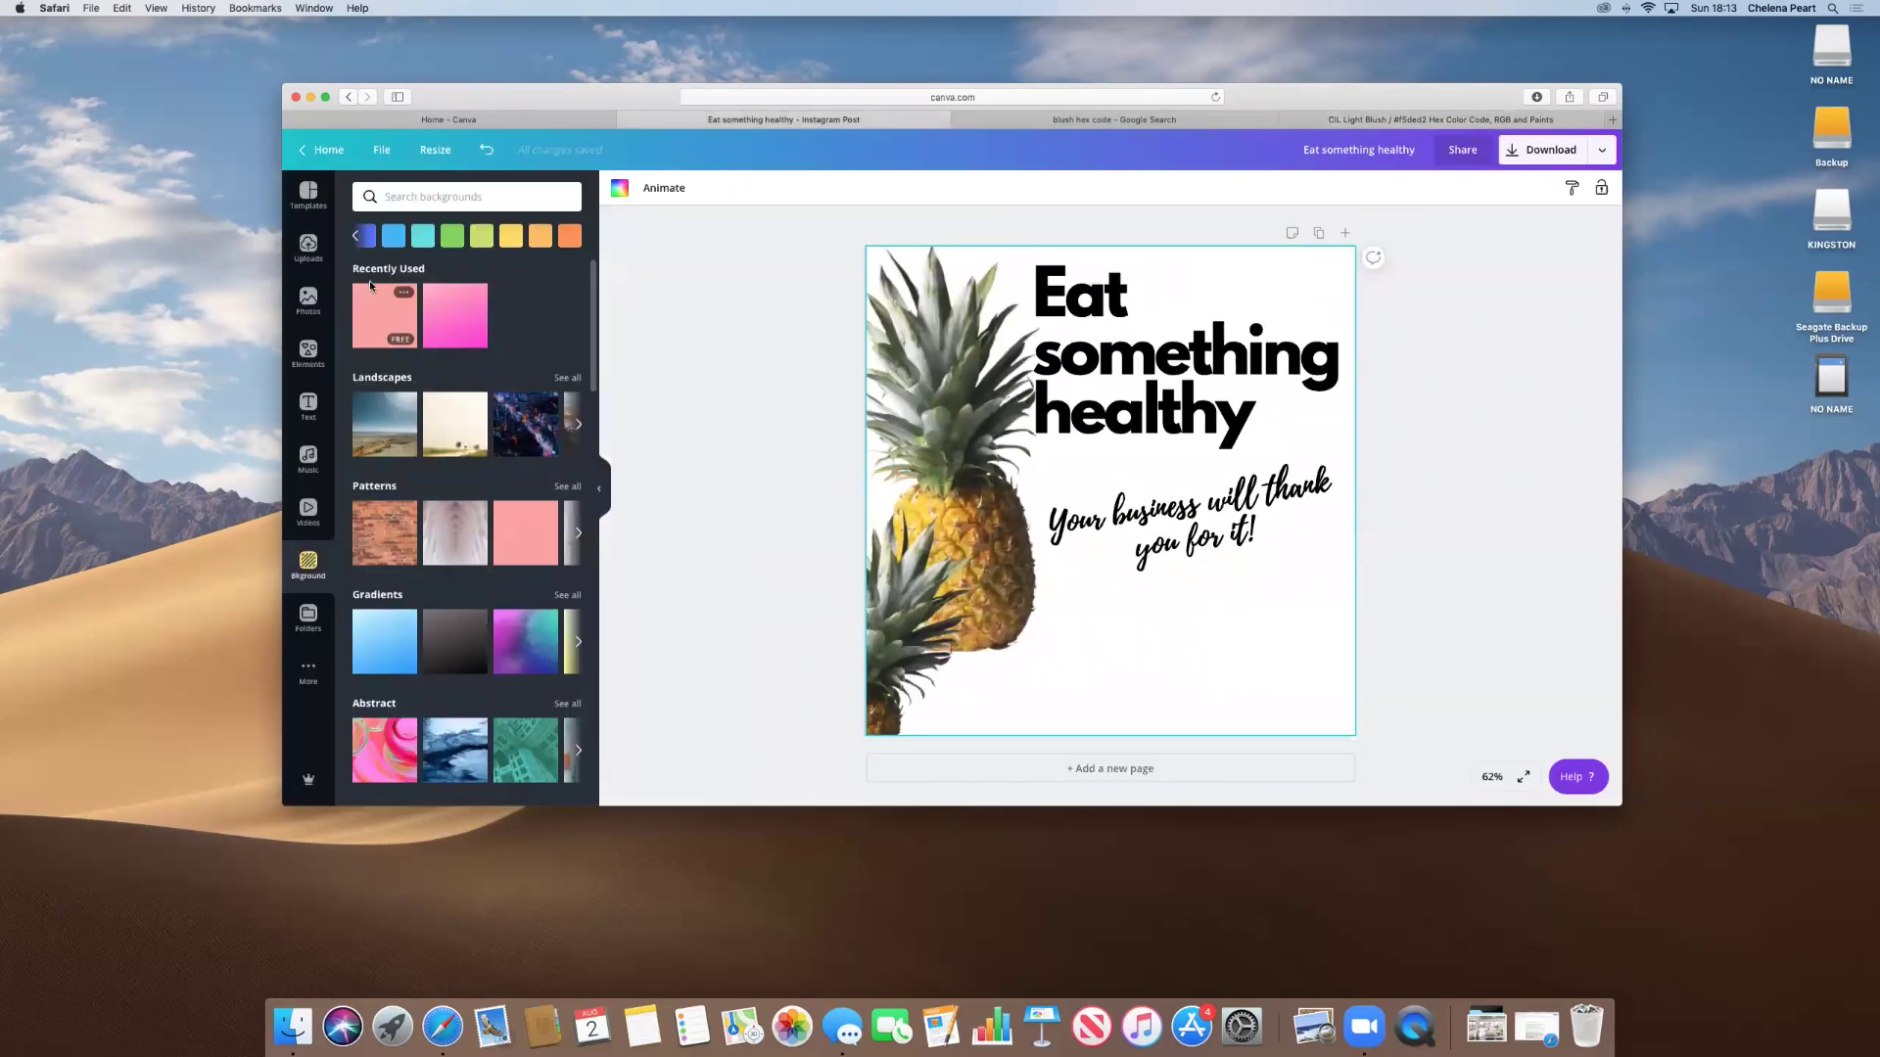
pyautogui.click(358, 241)
pyautogui.click(364, 237)
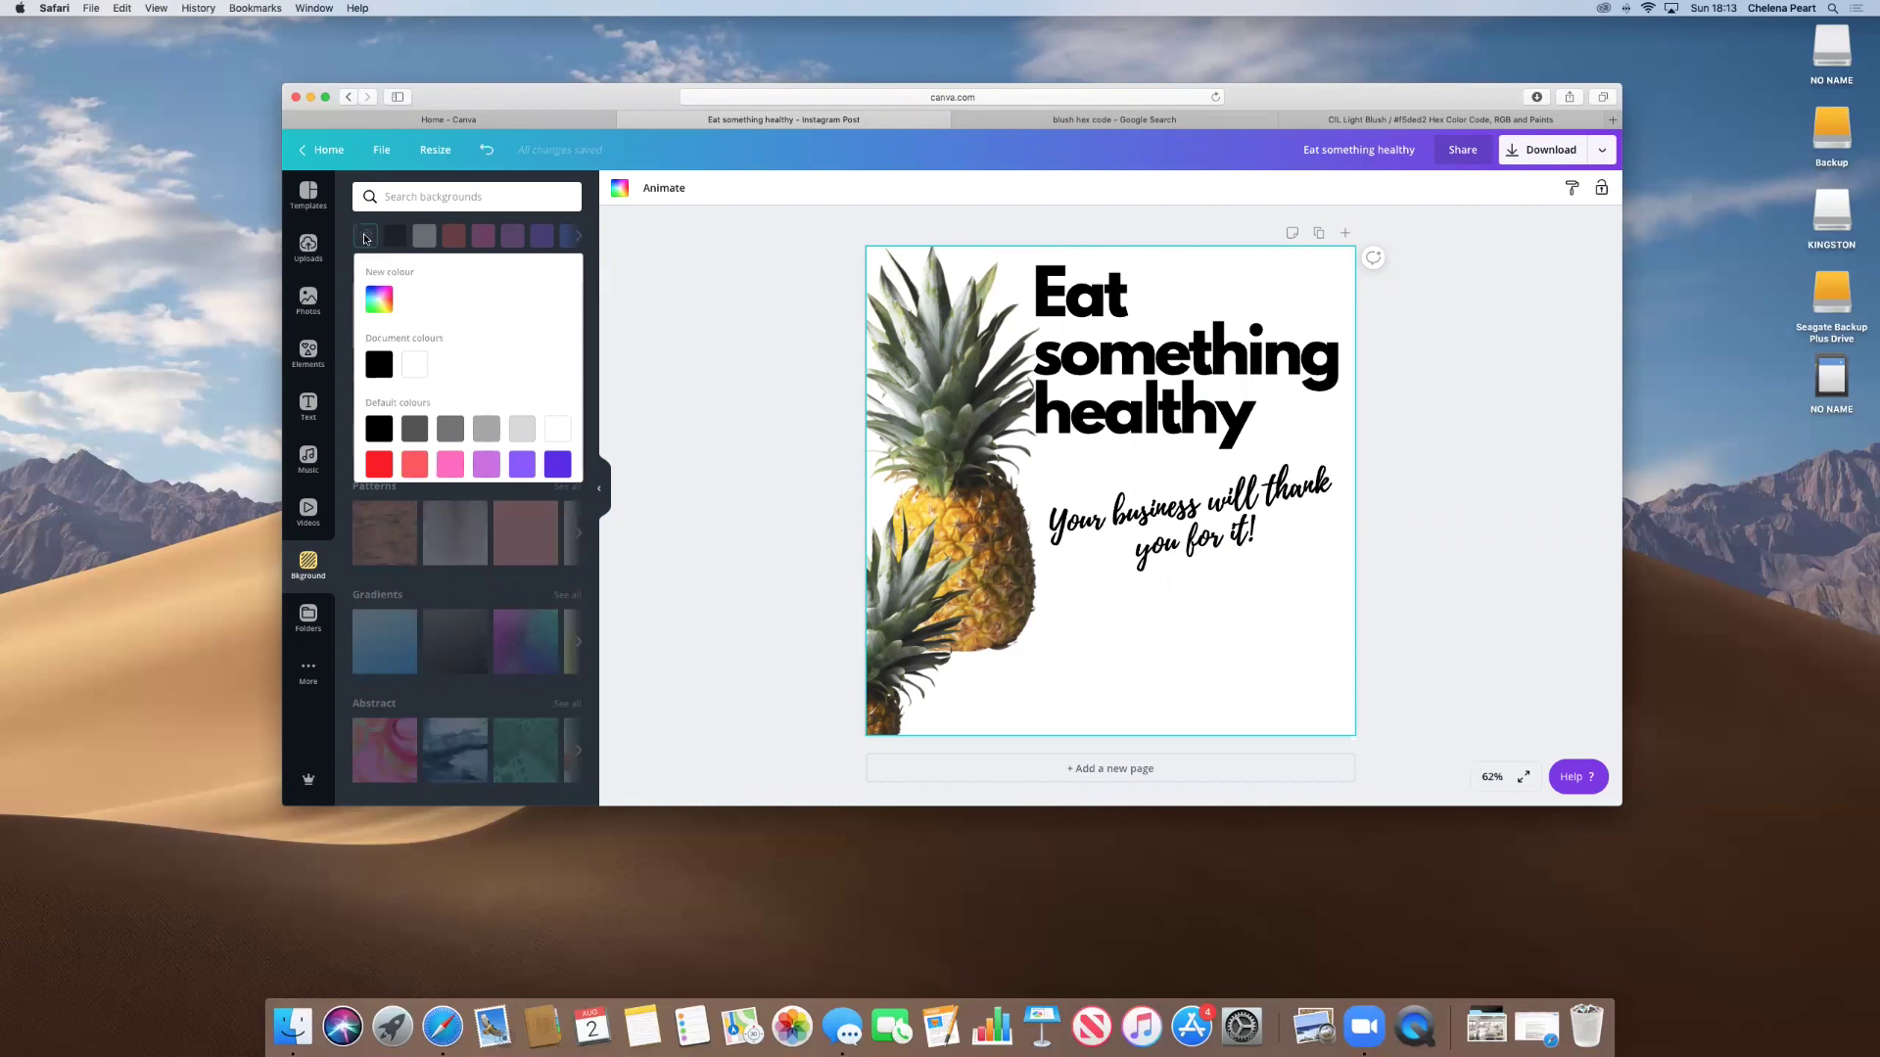
pyautogui.click(380, 305)
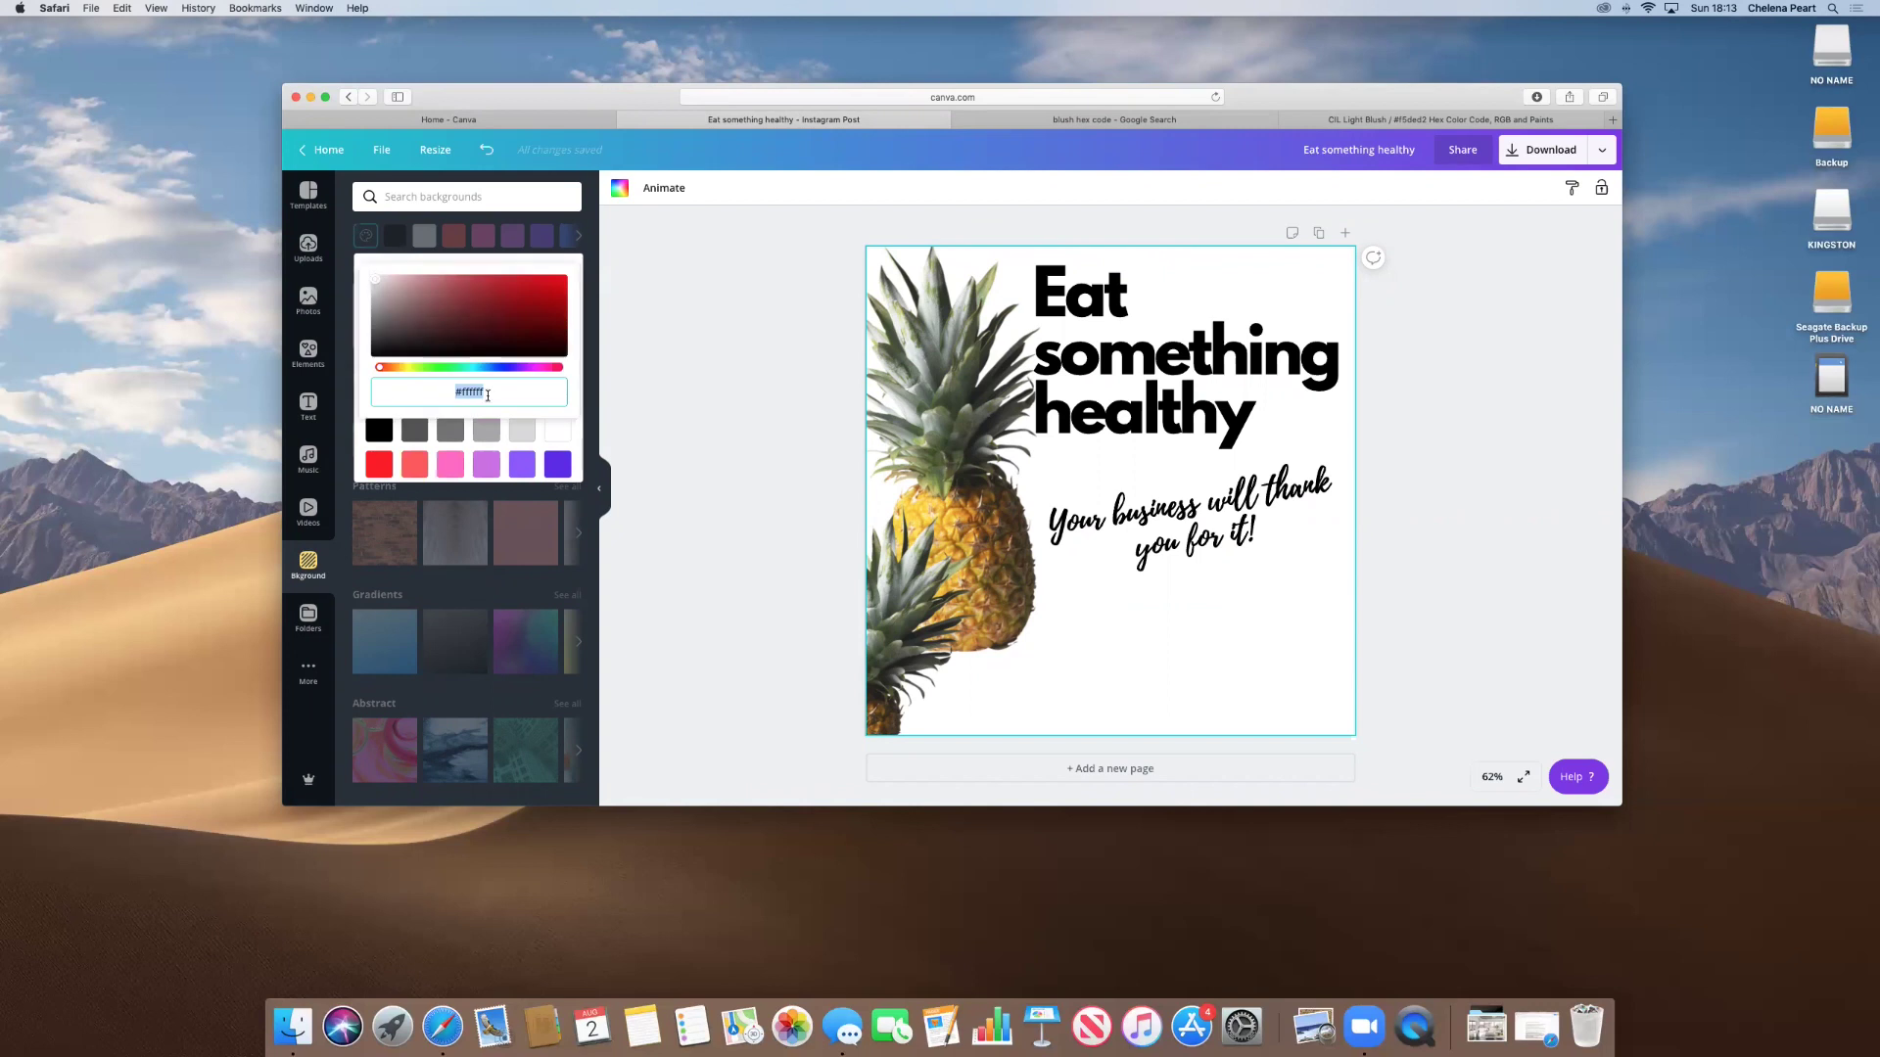
pyautogui.press('cmd+v')
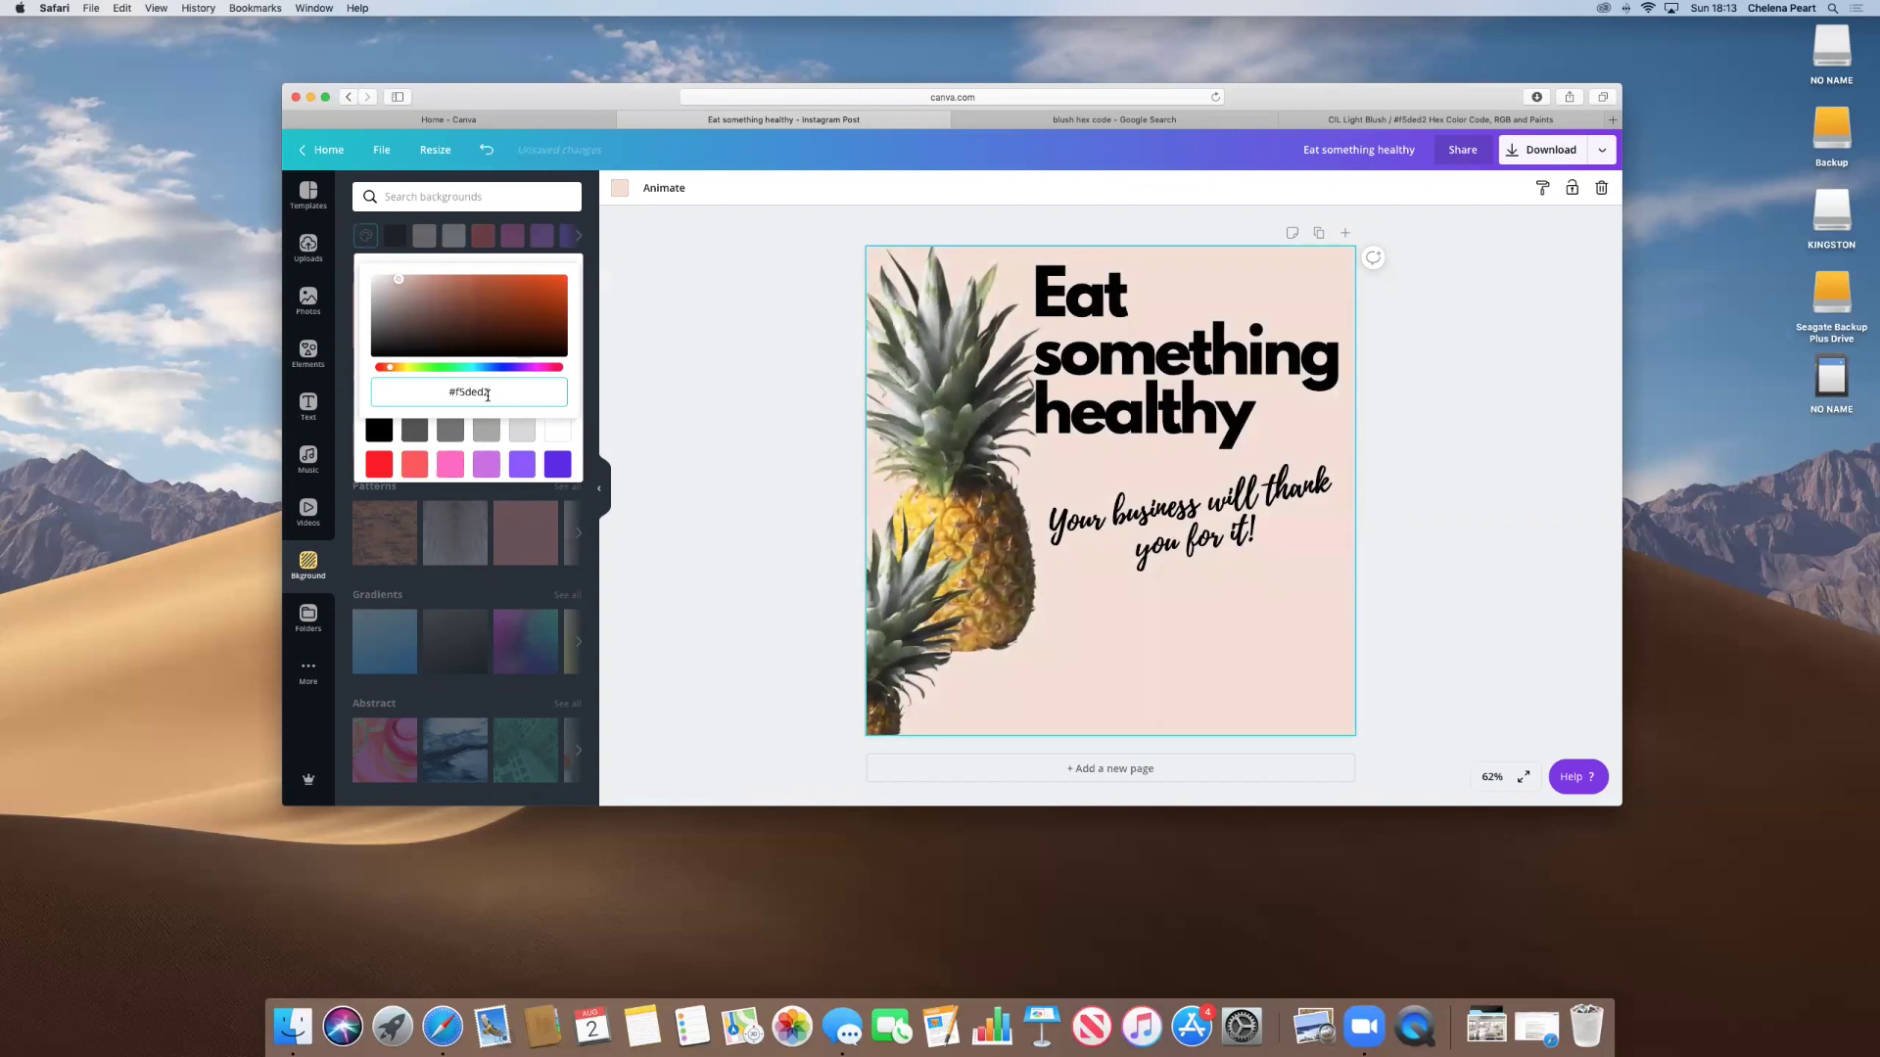
pyautogui.click(717, 467)
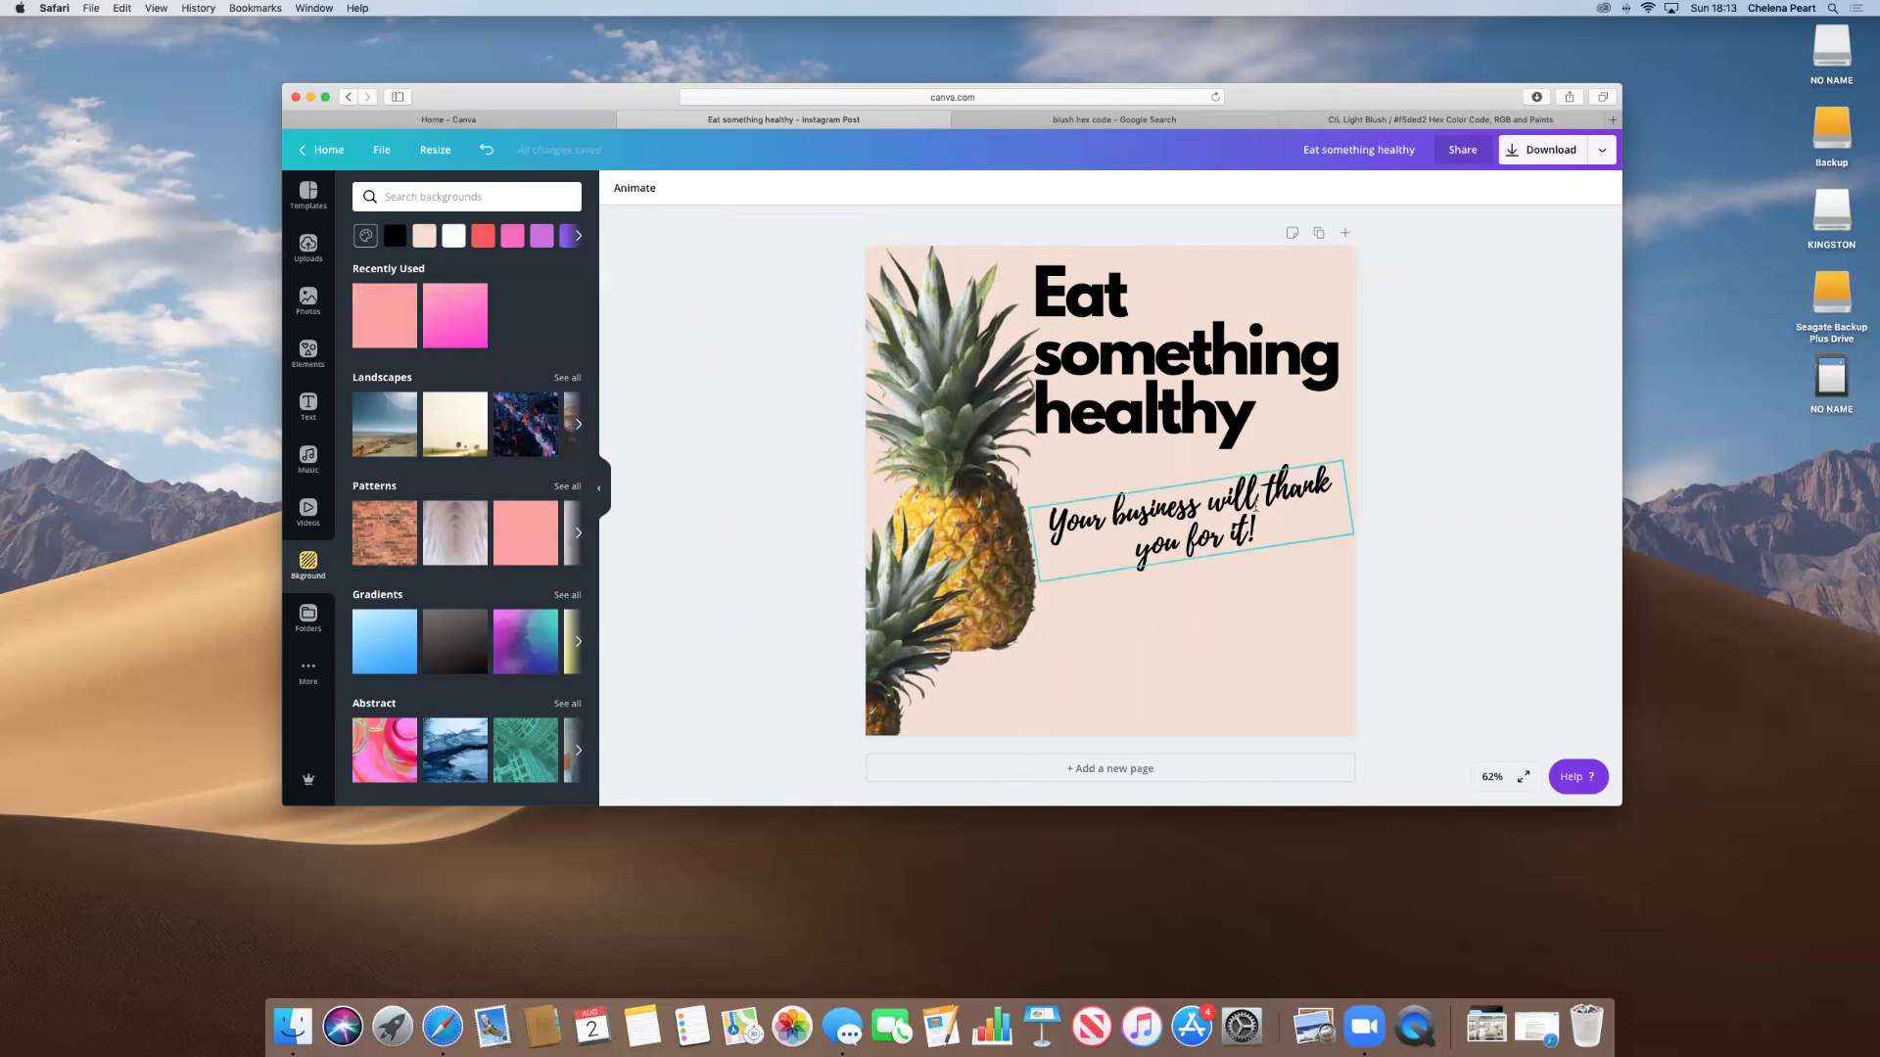
pyautogui.click(1220, 519)
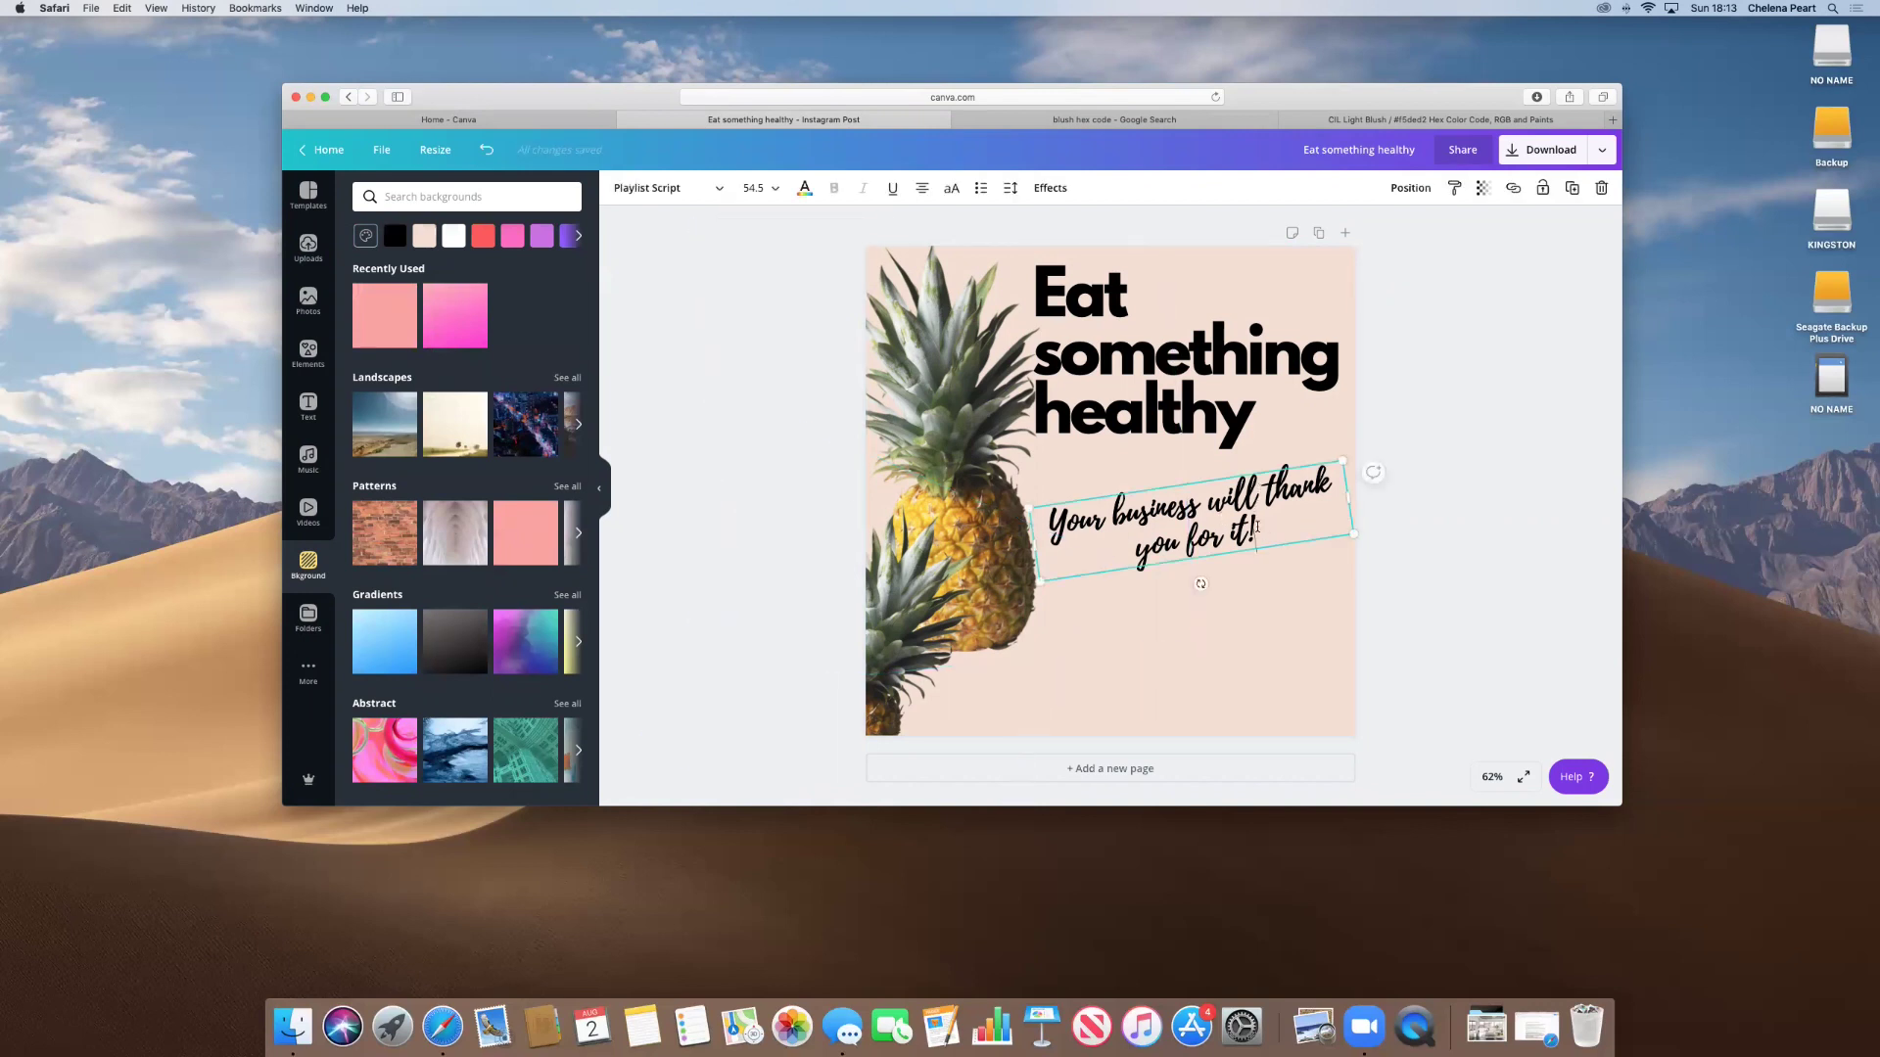
pyautogui.moveTo(1262, 528); pyautogui.dragTo(1046, 513)
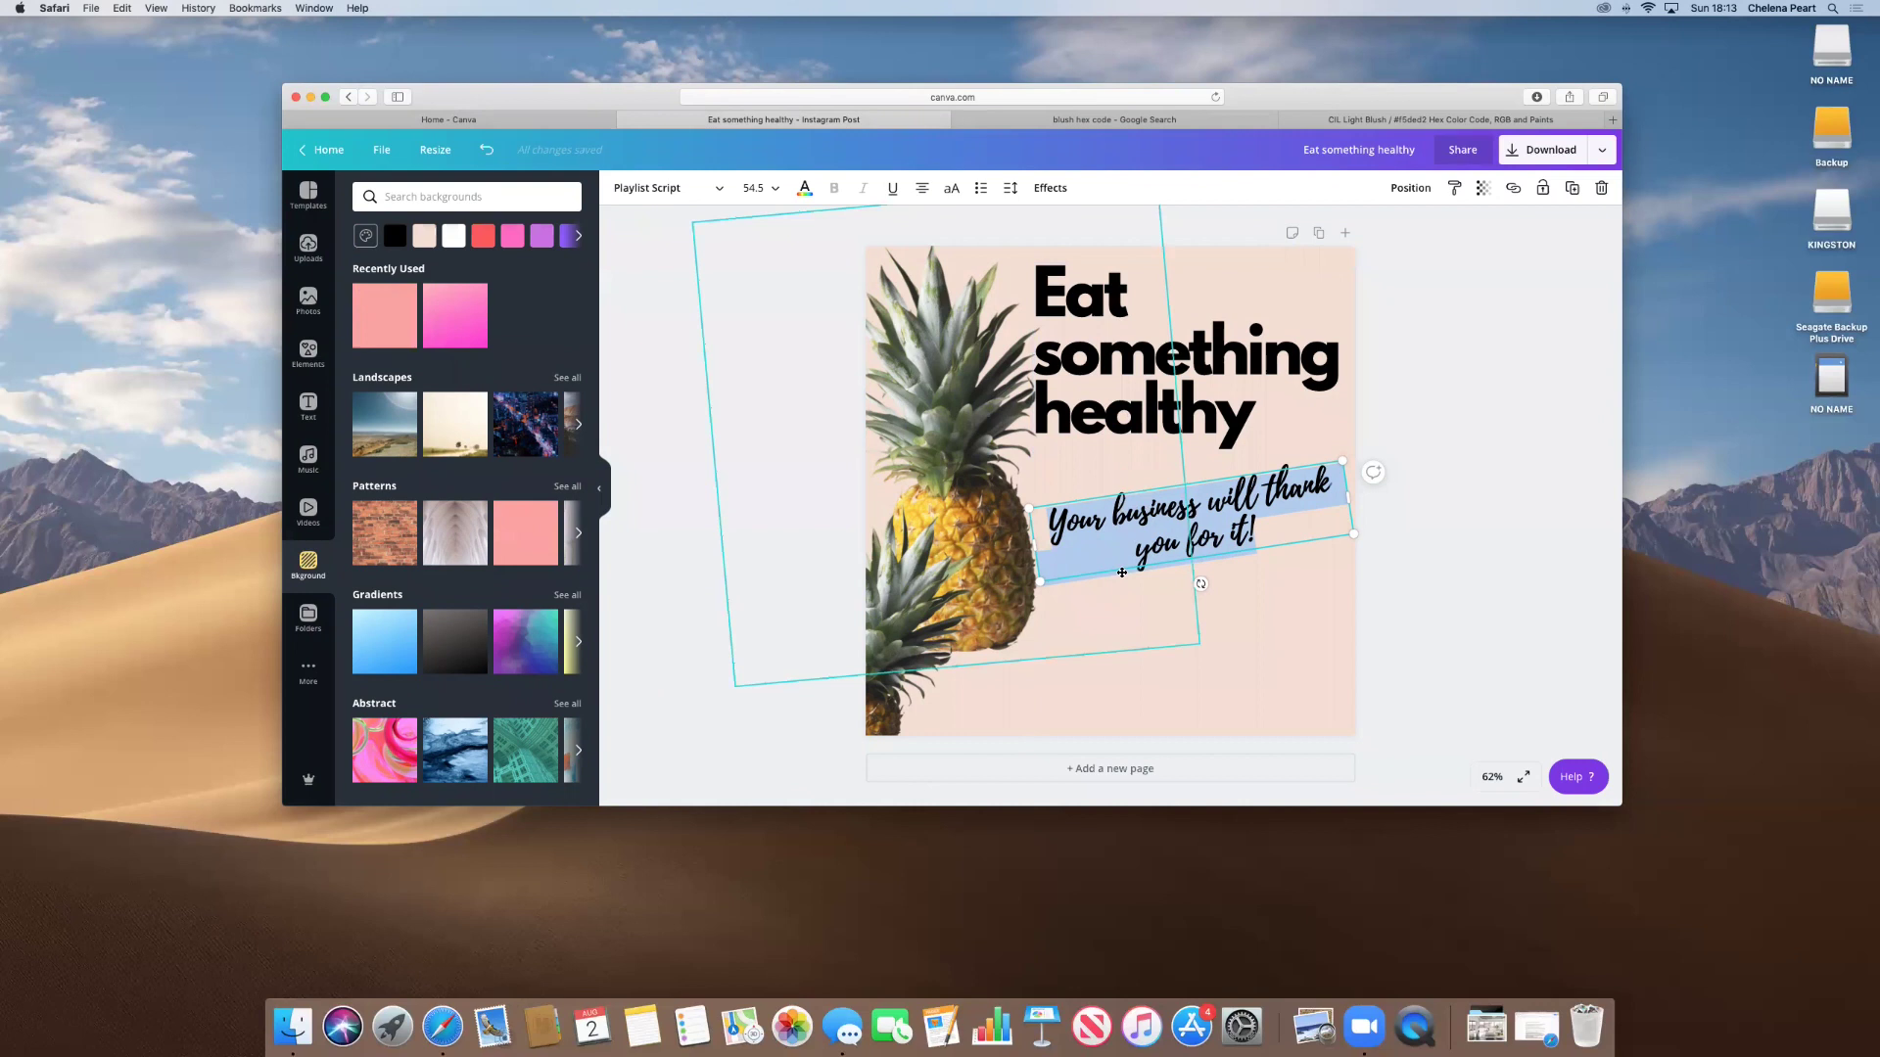
pyautogui.click(1286, 635)
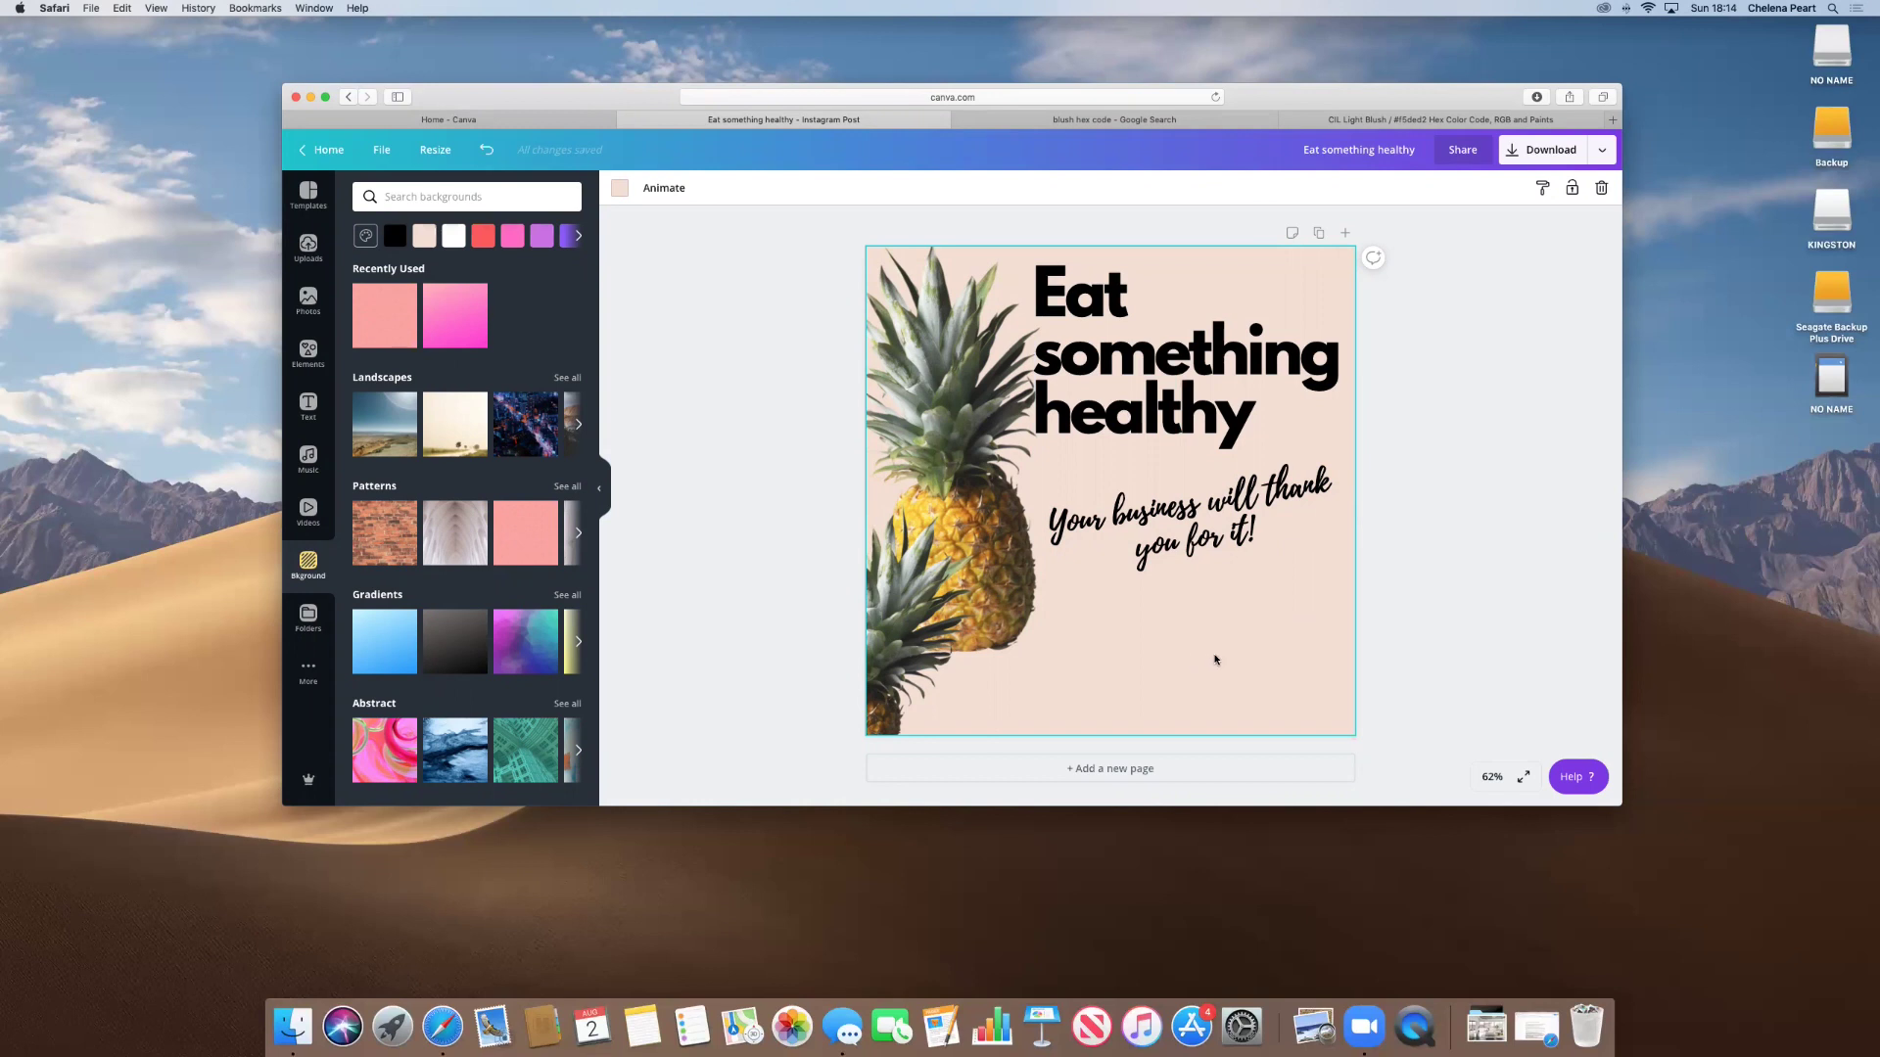
# Try light and medium grey on the script subline "Your business will thank you for it!", leaving it light grey.
pyautogui.click(1133, 523)
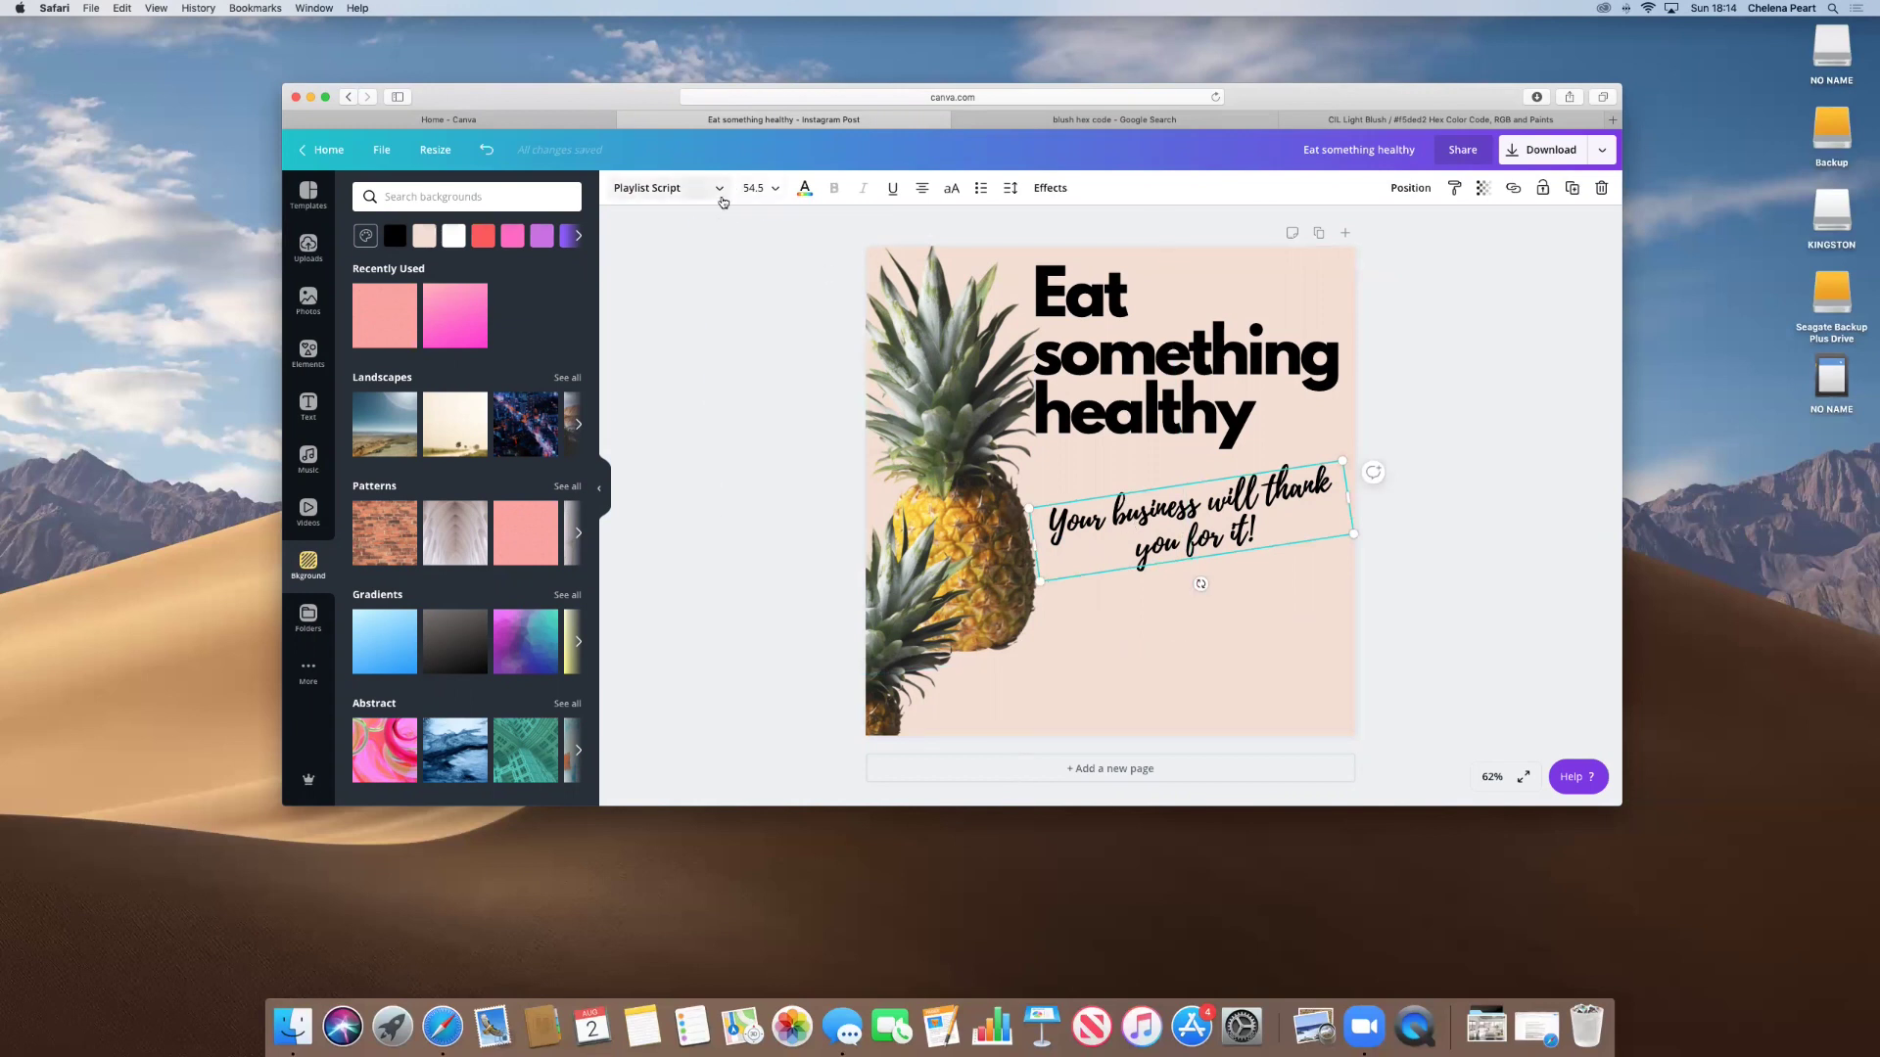
pyautogui.click(805, 192)
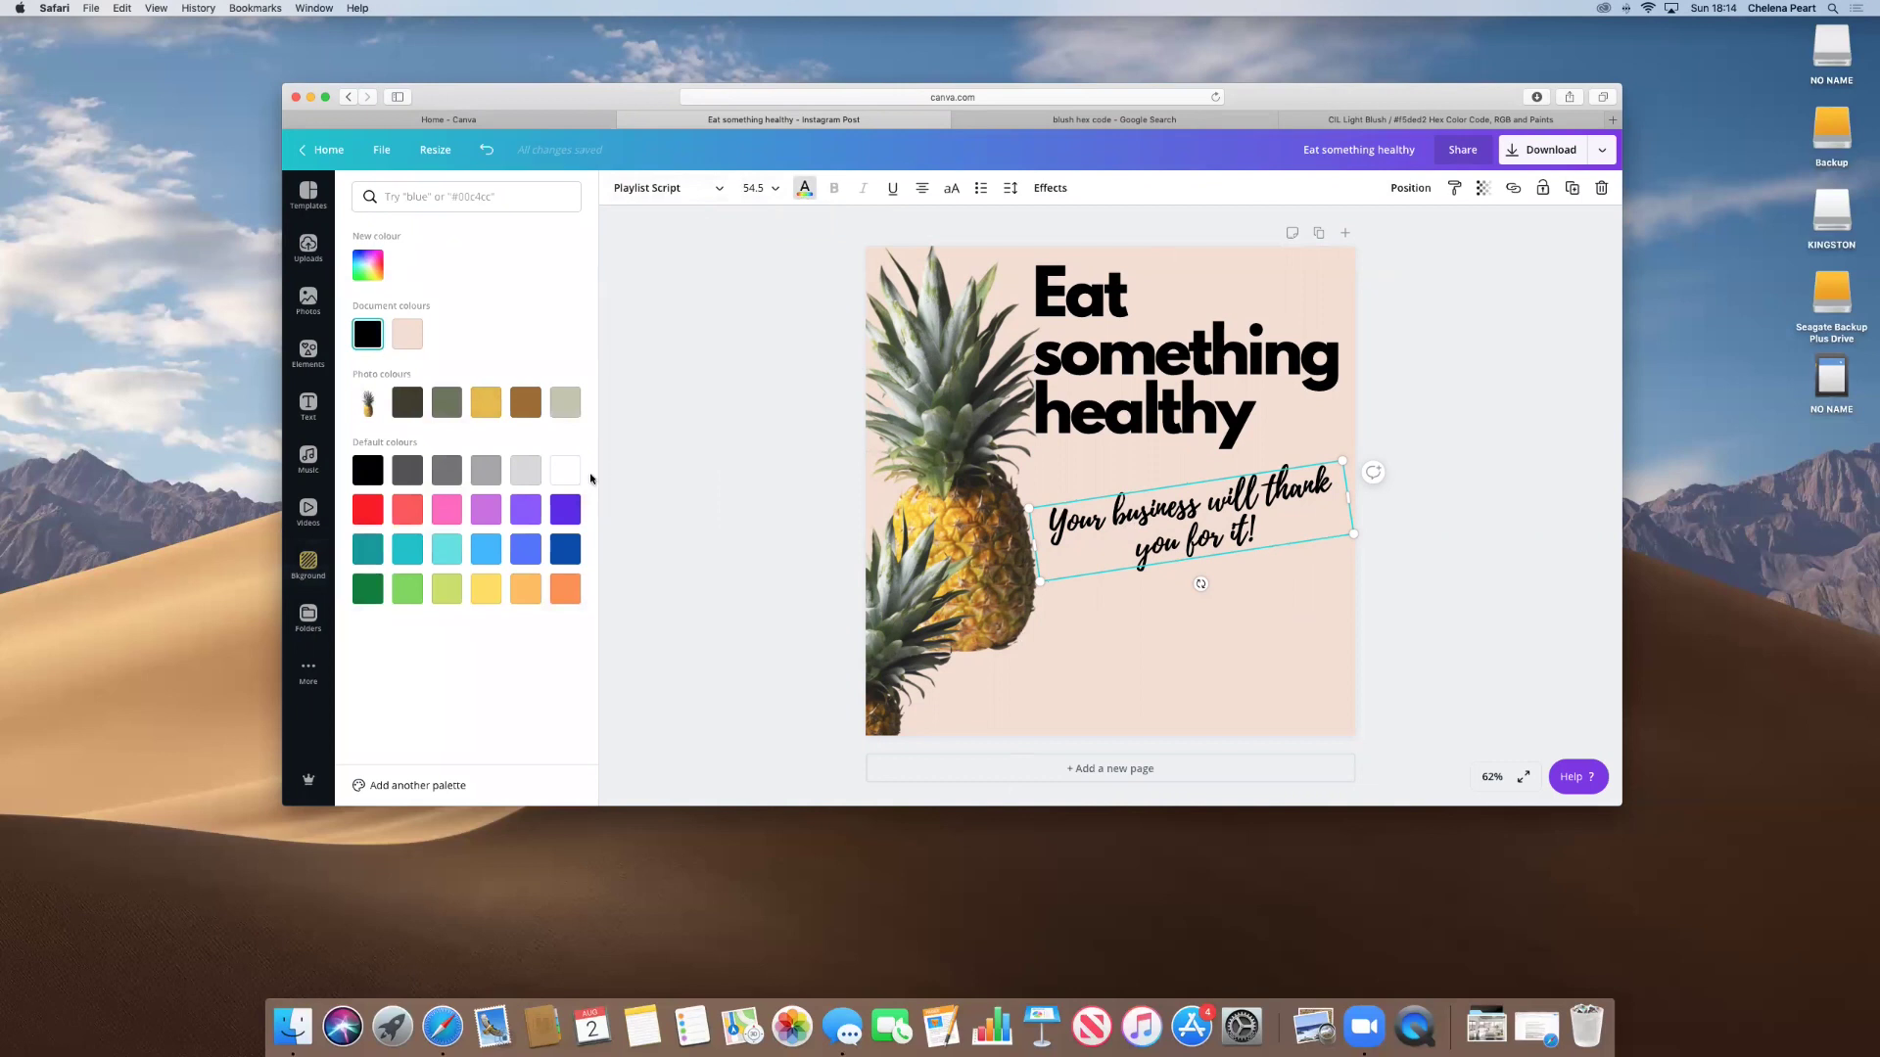
pyautogui.click(487, 478)
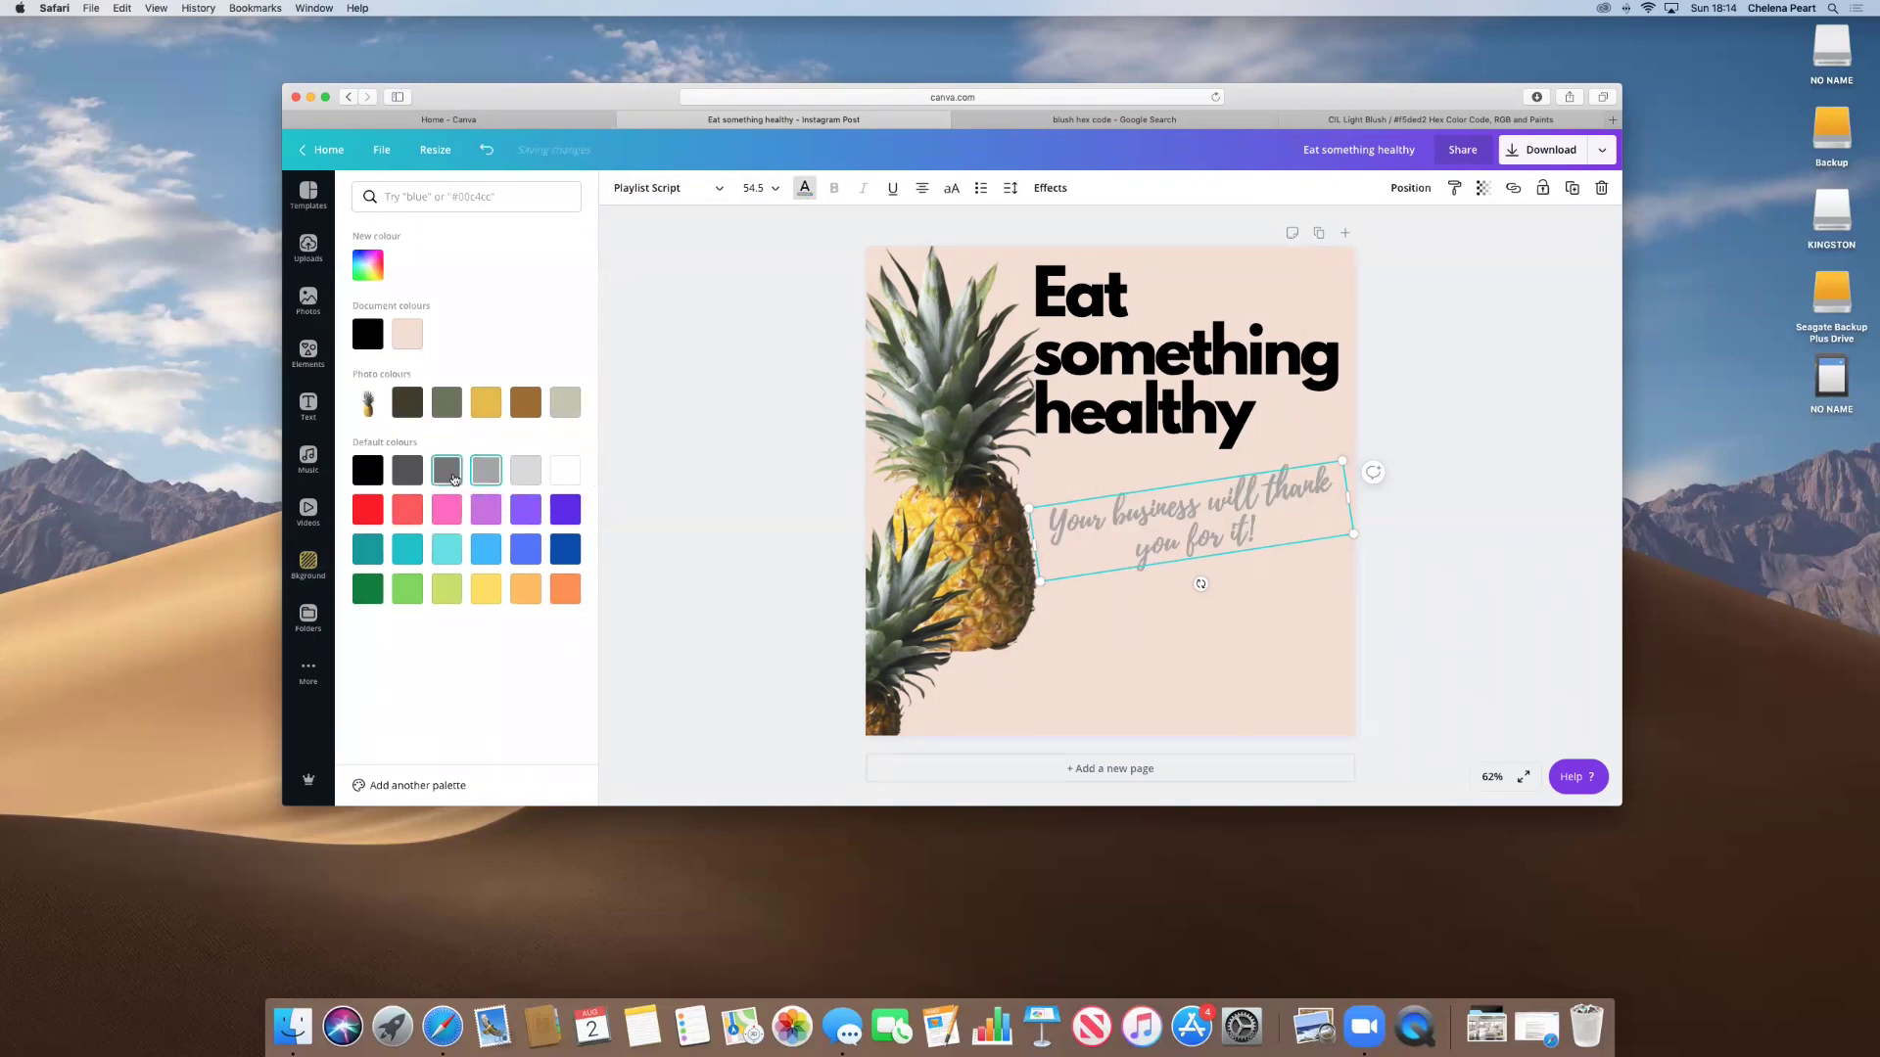
pyautogui.click(447, 478)
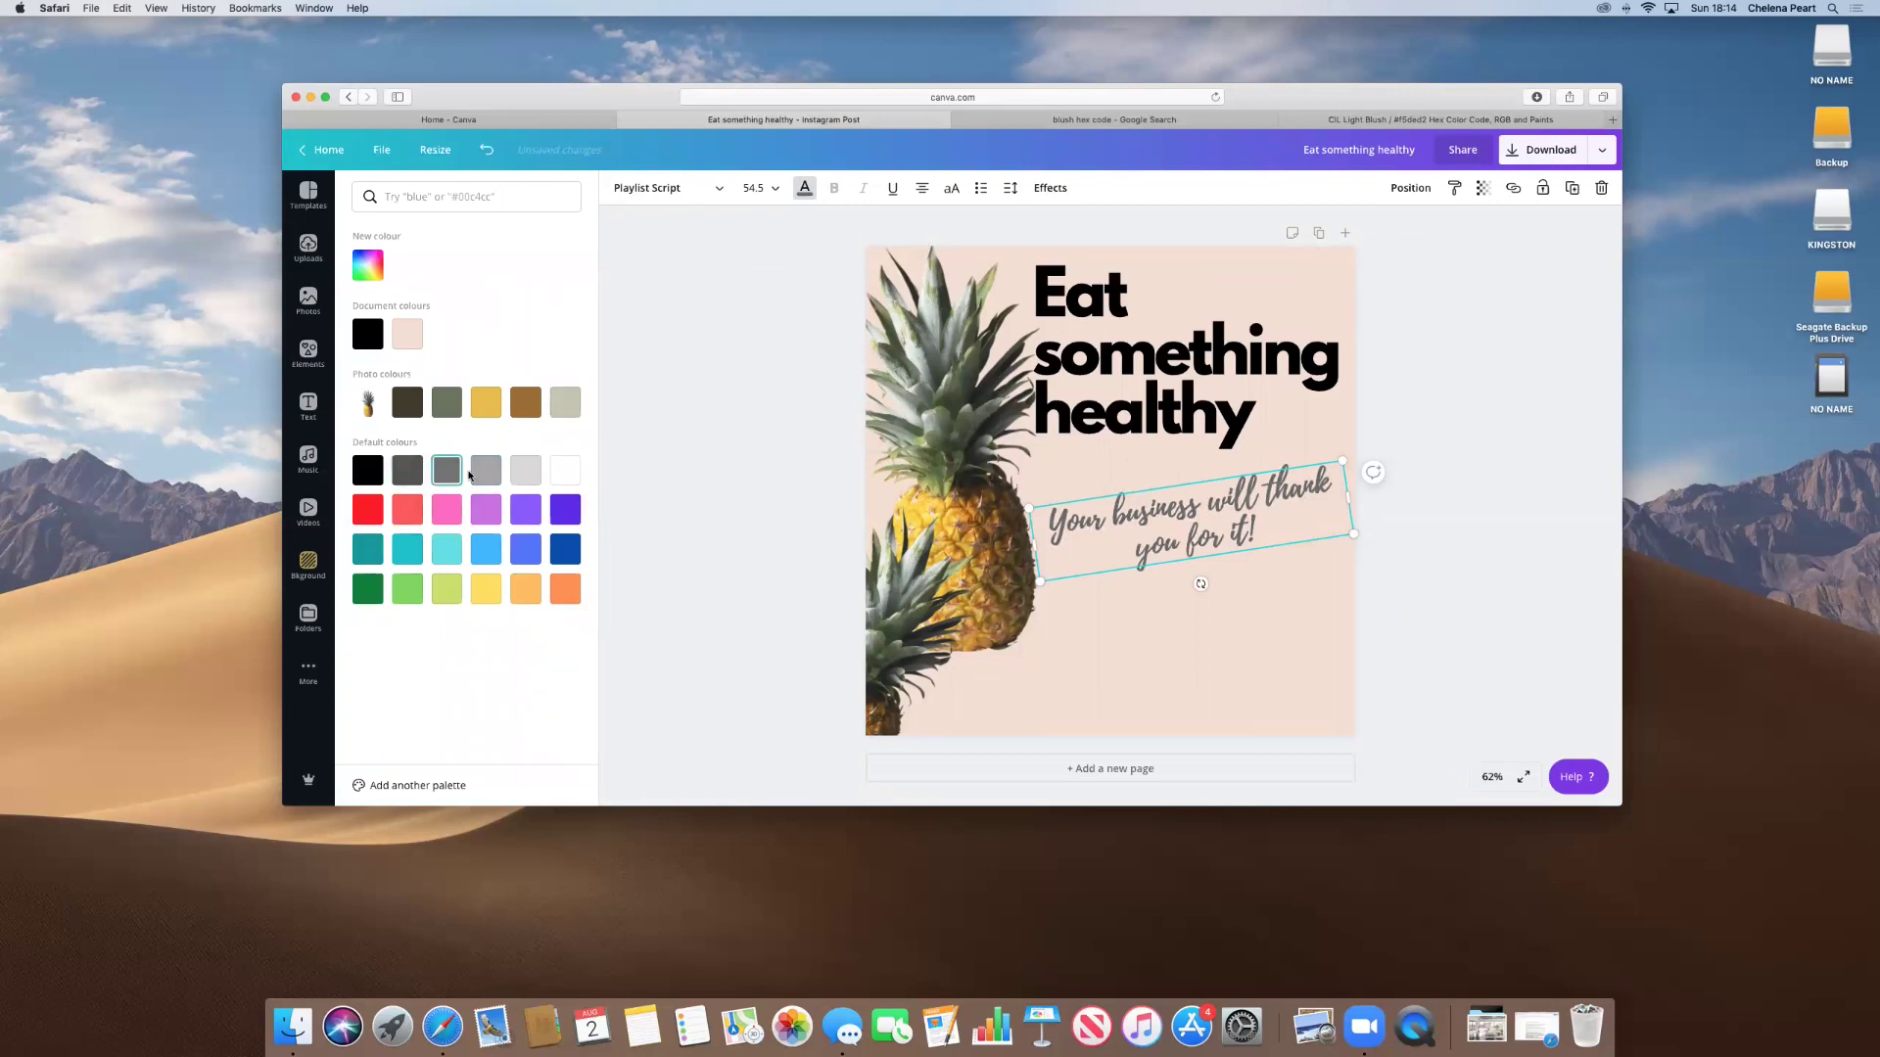
pyautogui.click(485, 477)
pyautogui.click(964, 654)
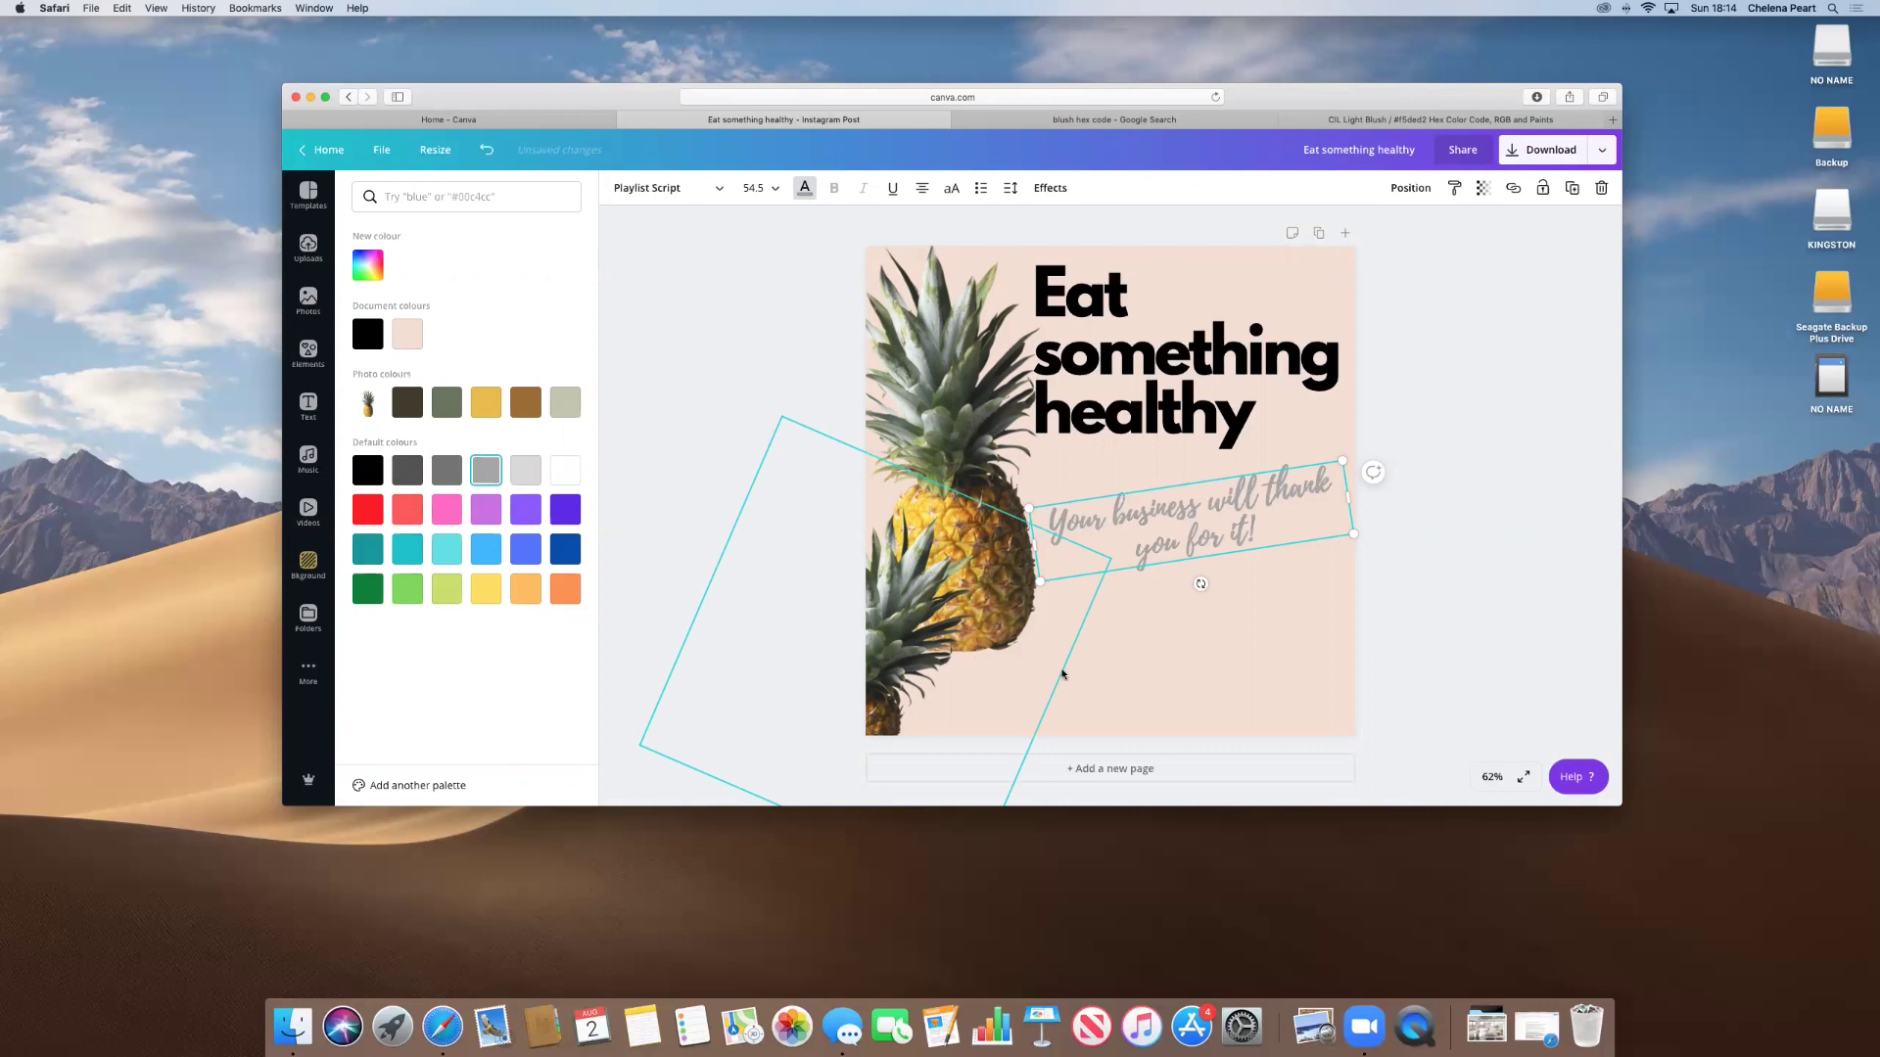
pyautogui.click(1518, 624)
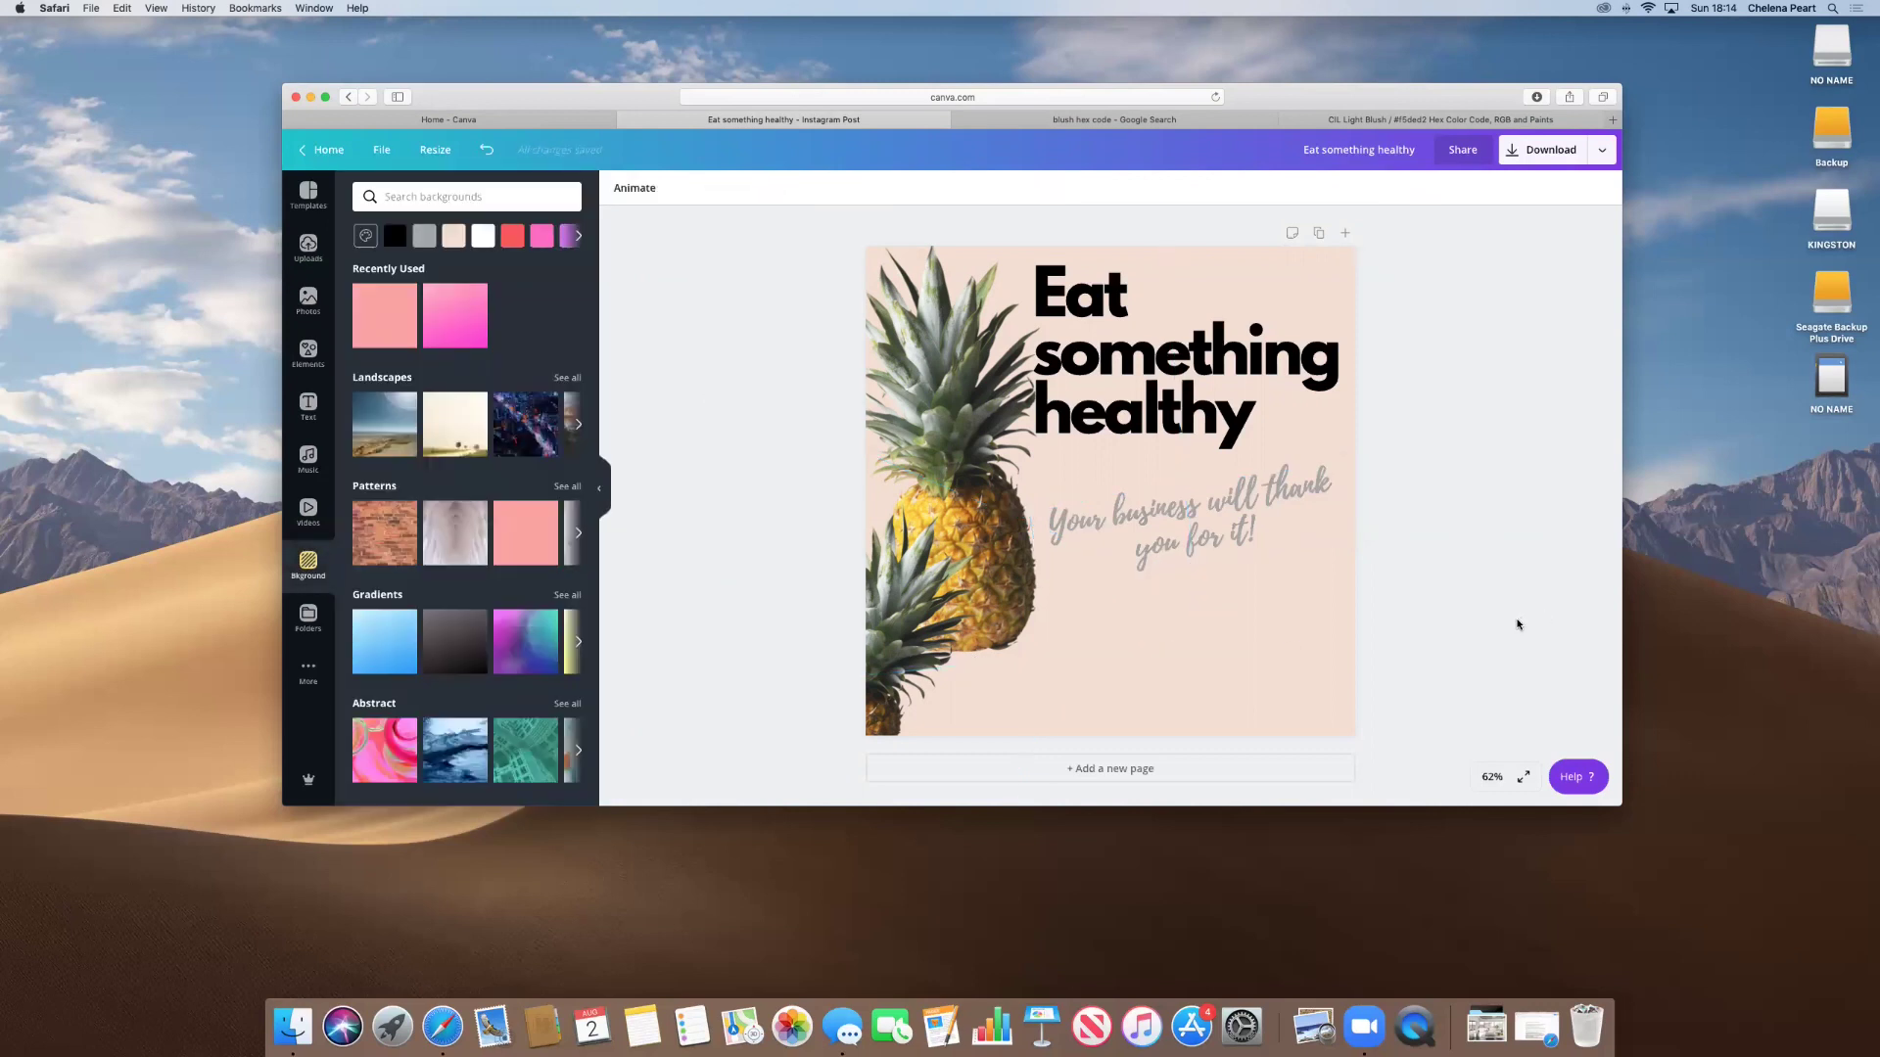
pyautogui.click(1060, 534)
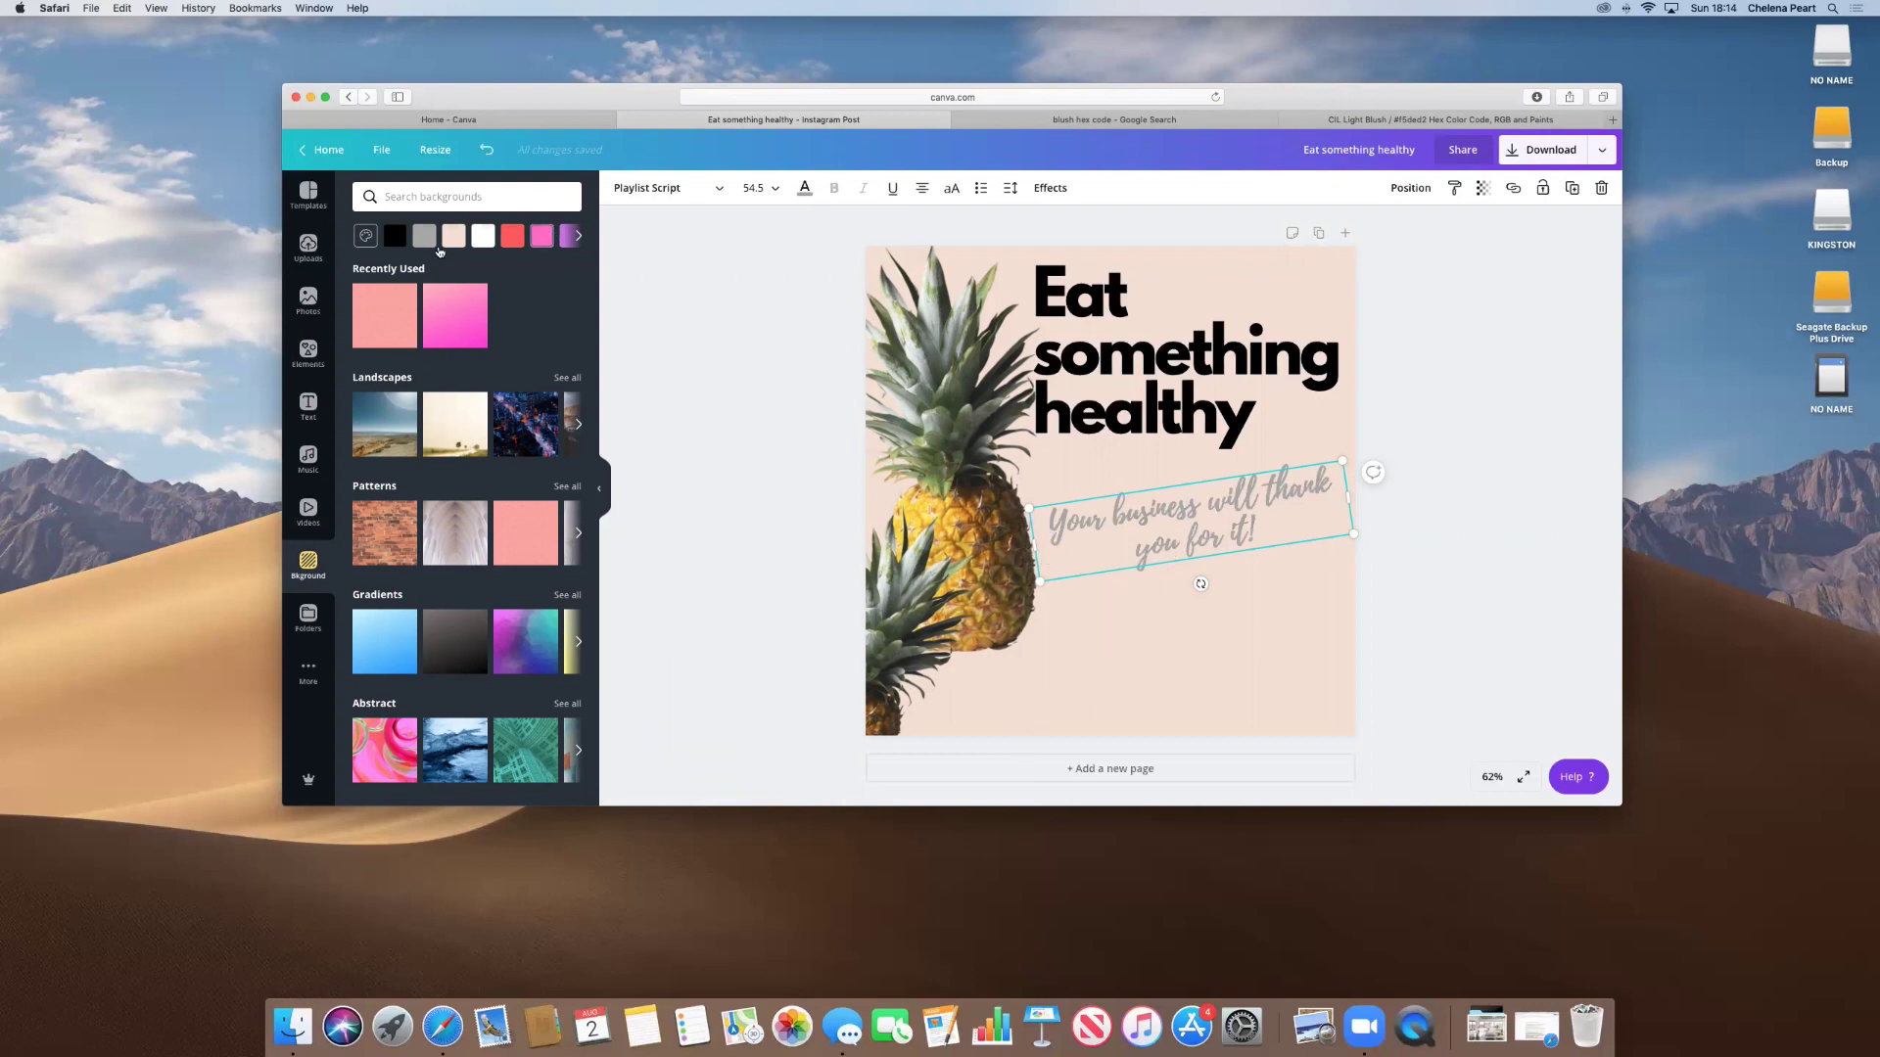
pyautogui.click(372, 243)
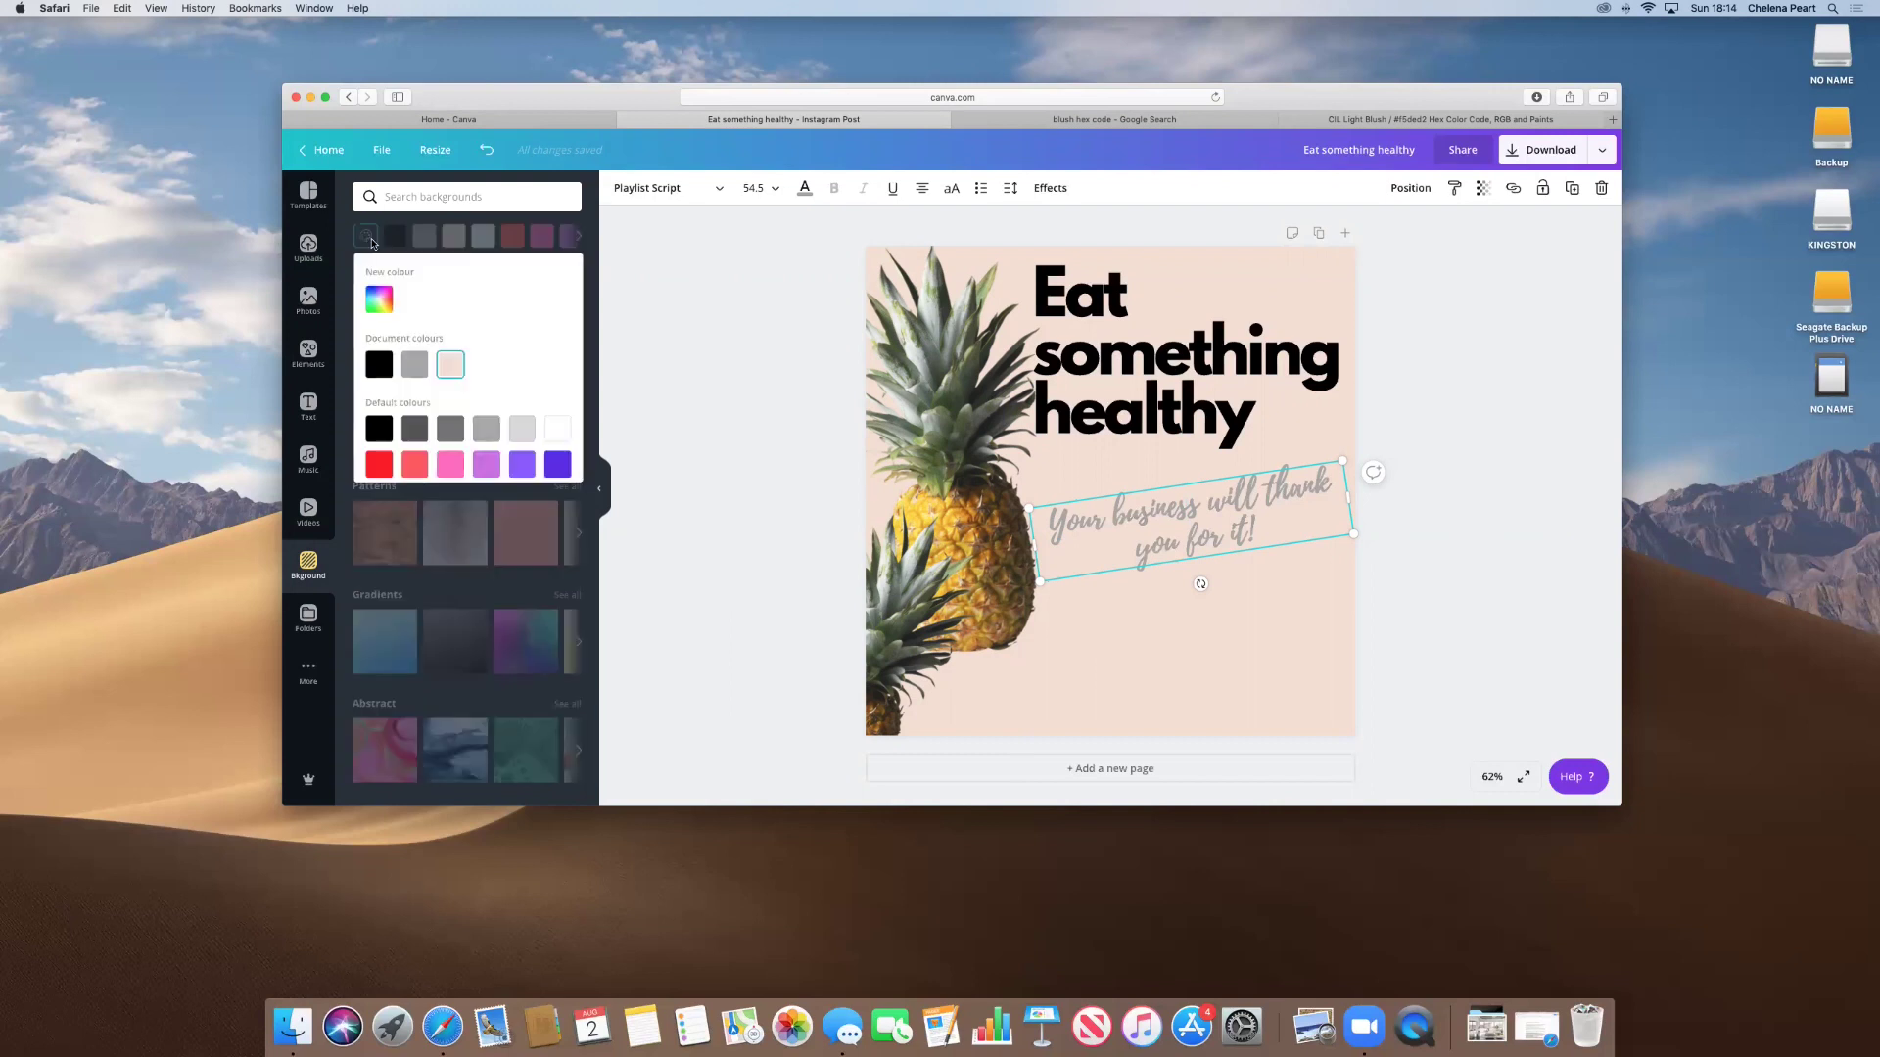
pyautogui.click(448, 432)
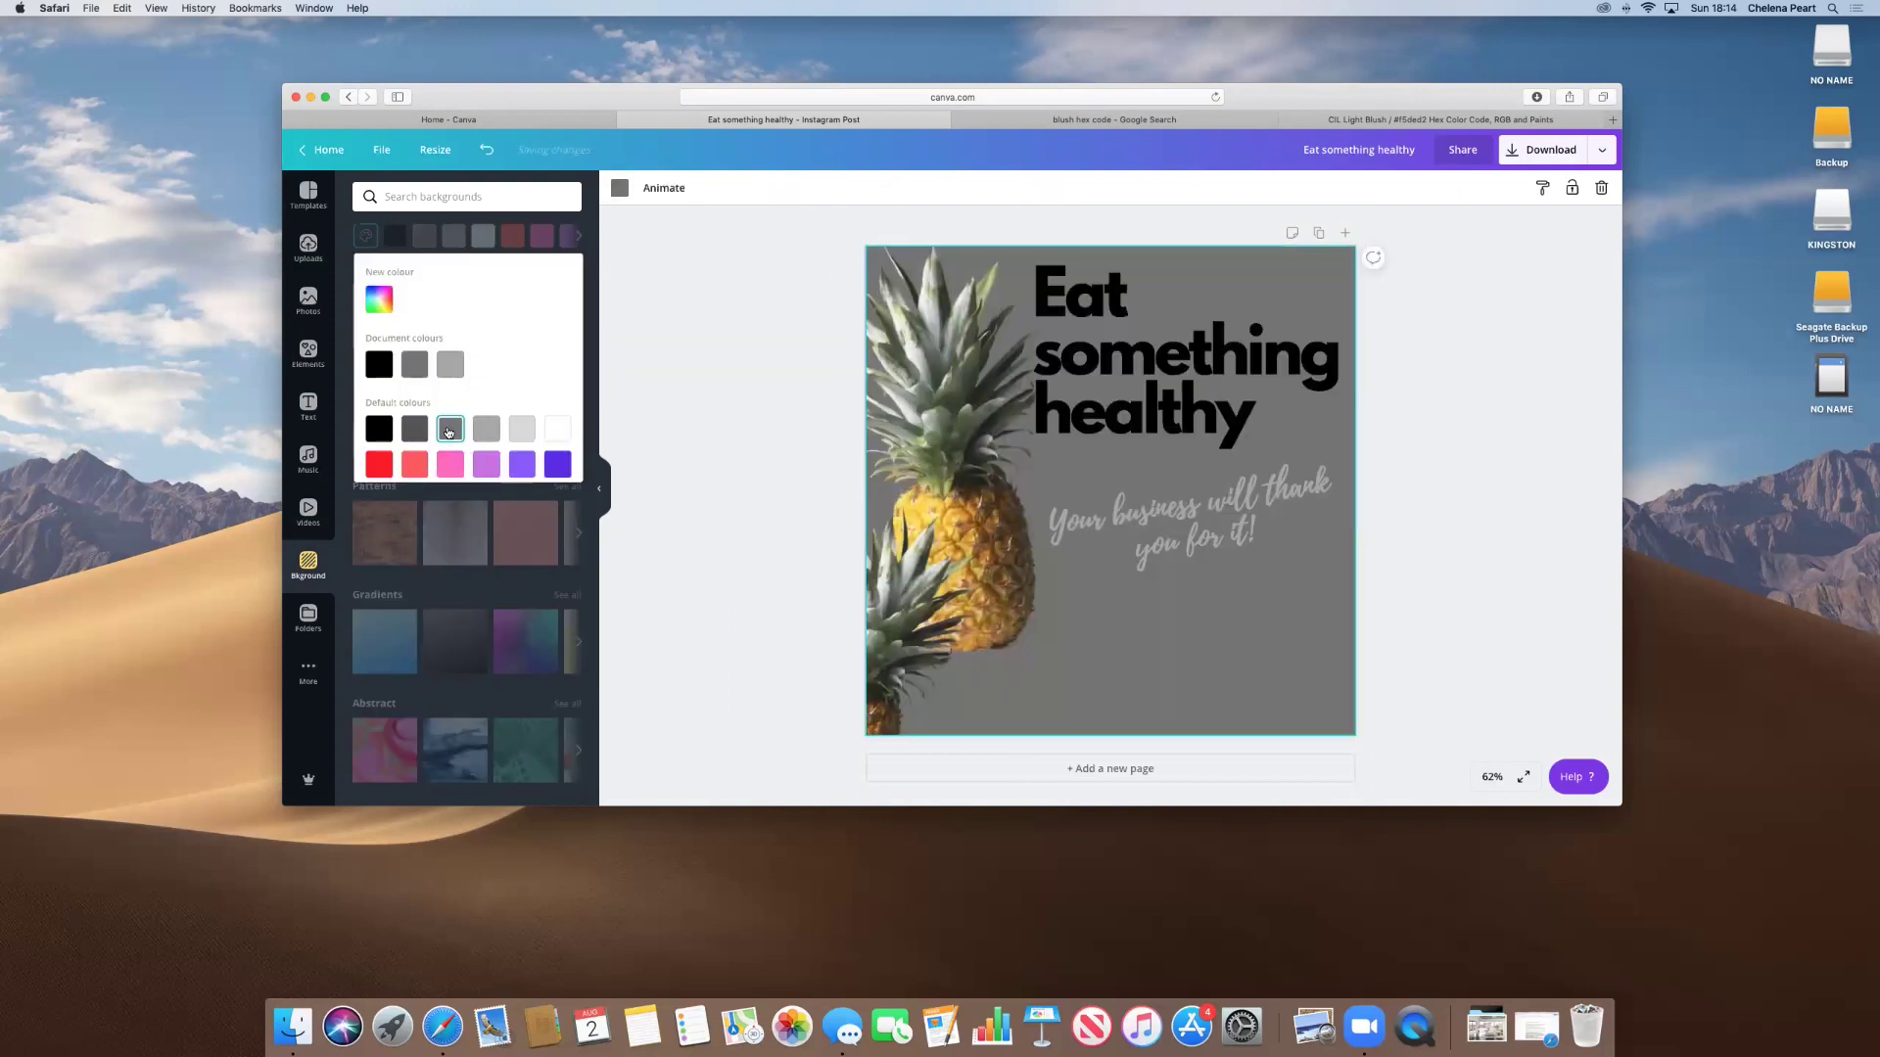
pyautogui.press('super+z')
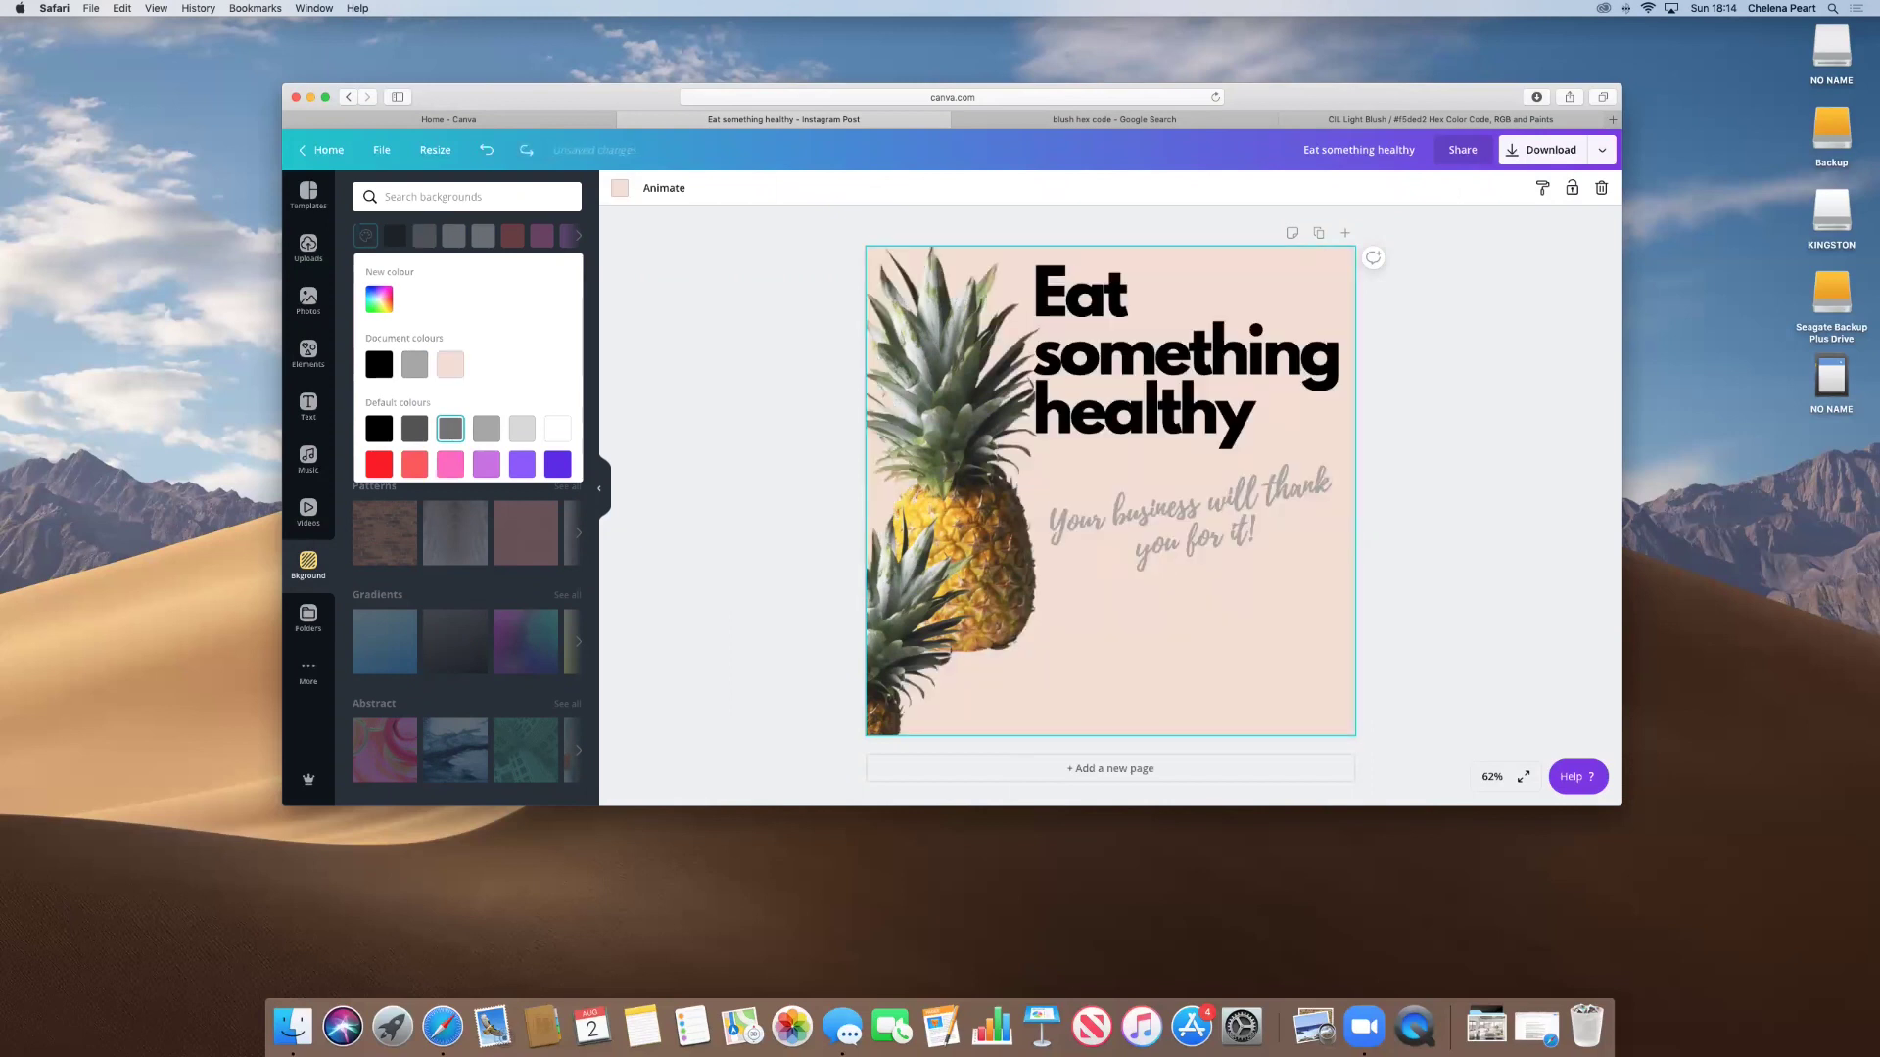
pyautogui.click(483, 433)
pyautogui.press('super+z')
pyautogui.click(1203, 499)
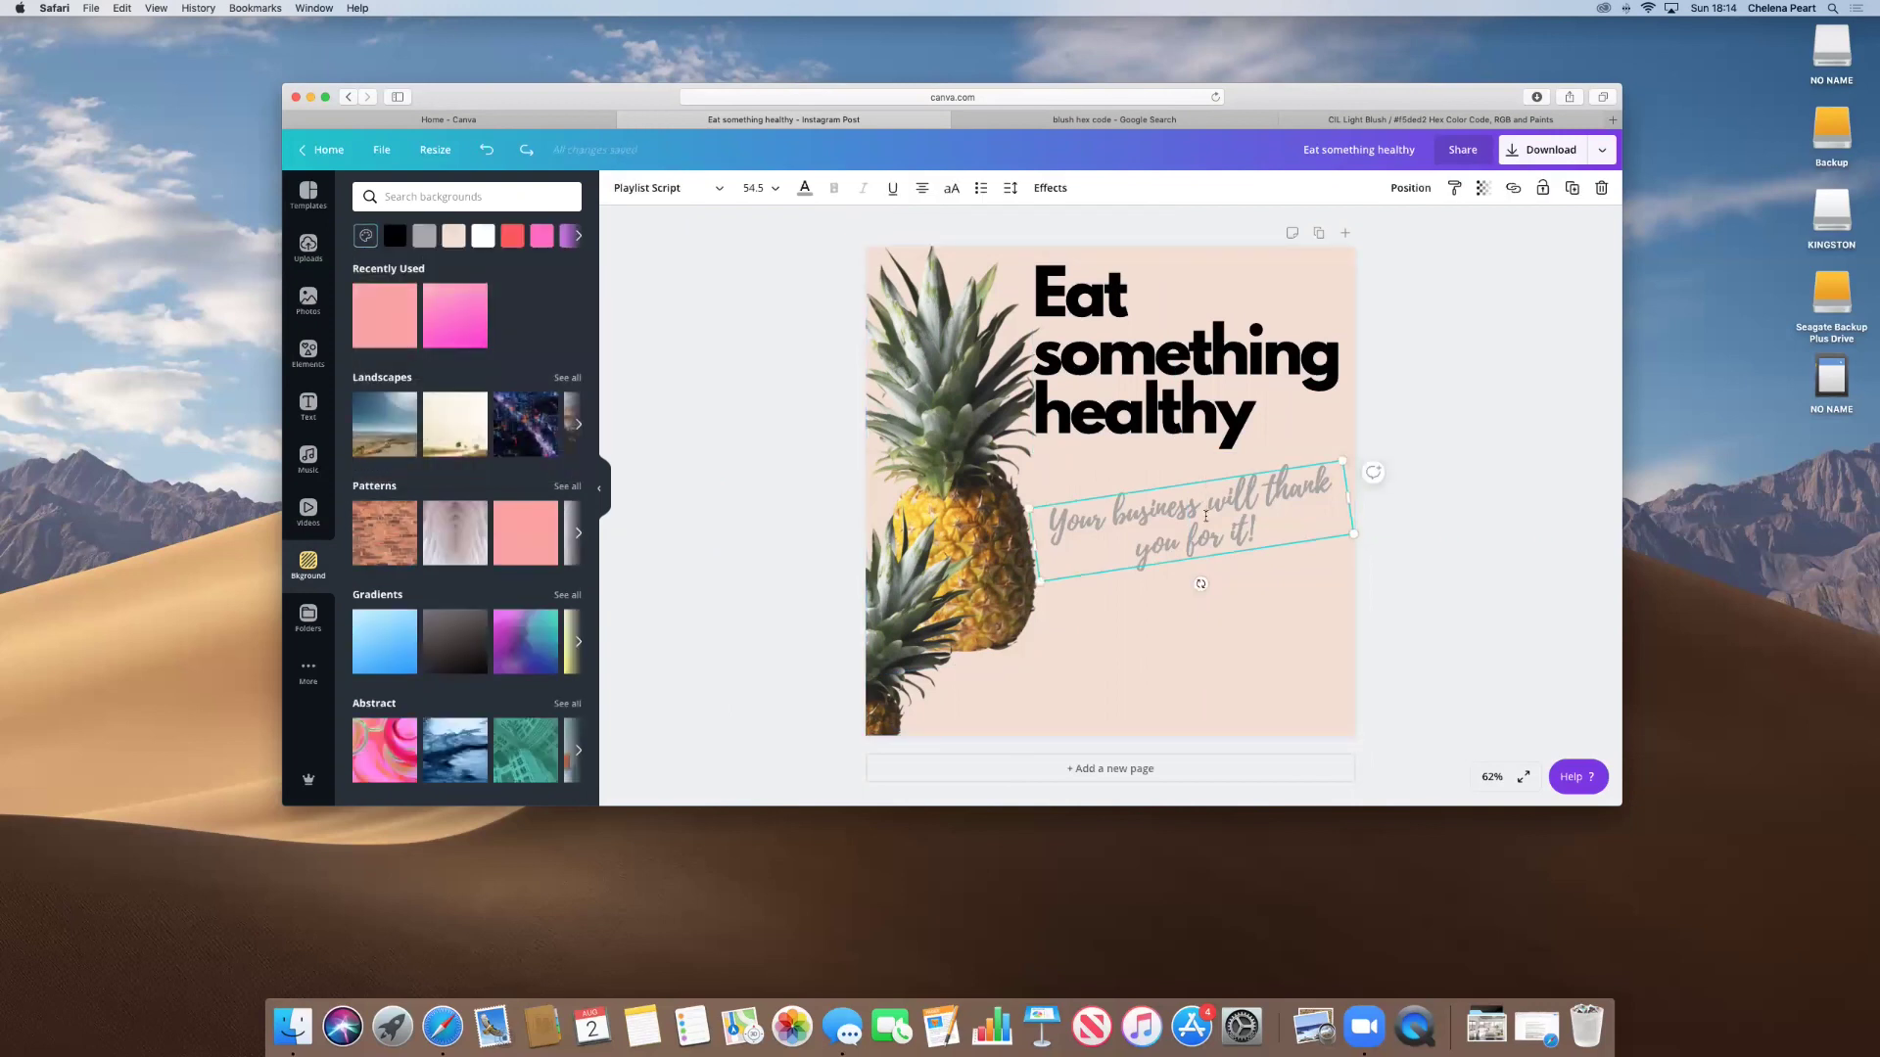
pyautogui.click(365, 236)
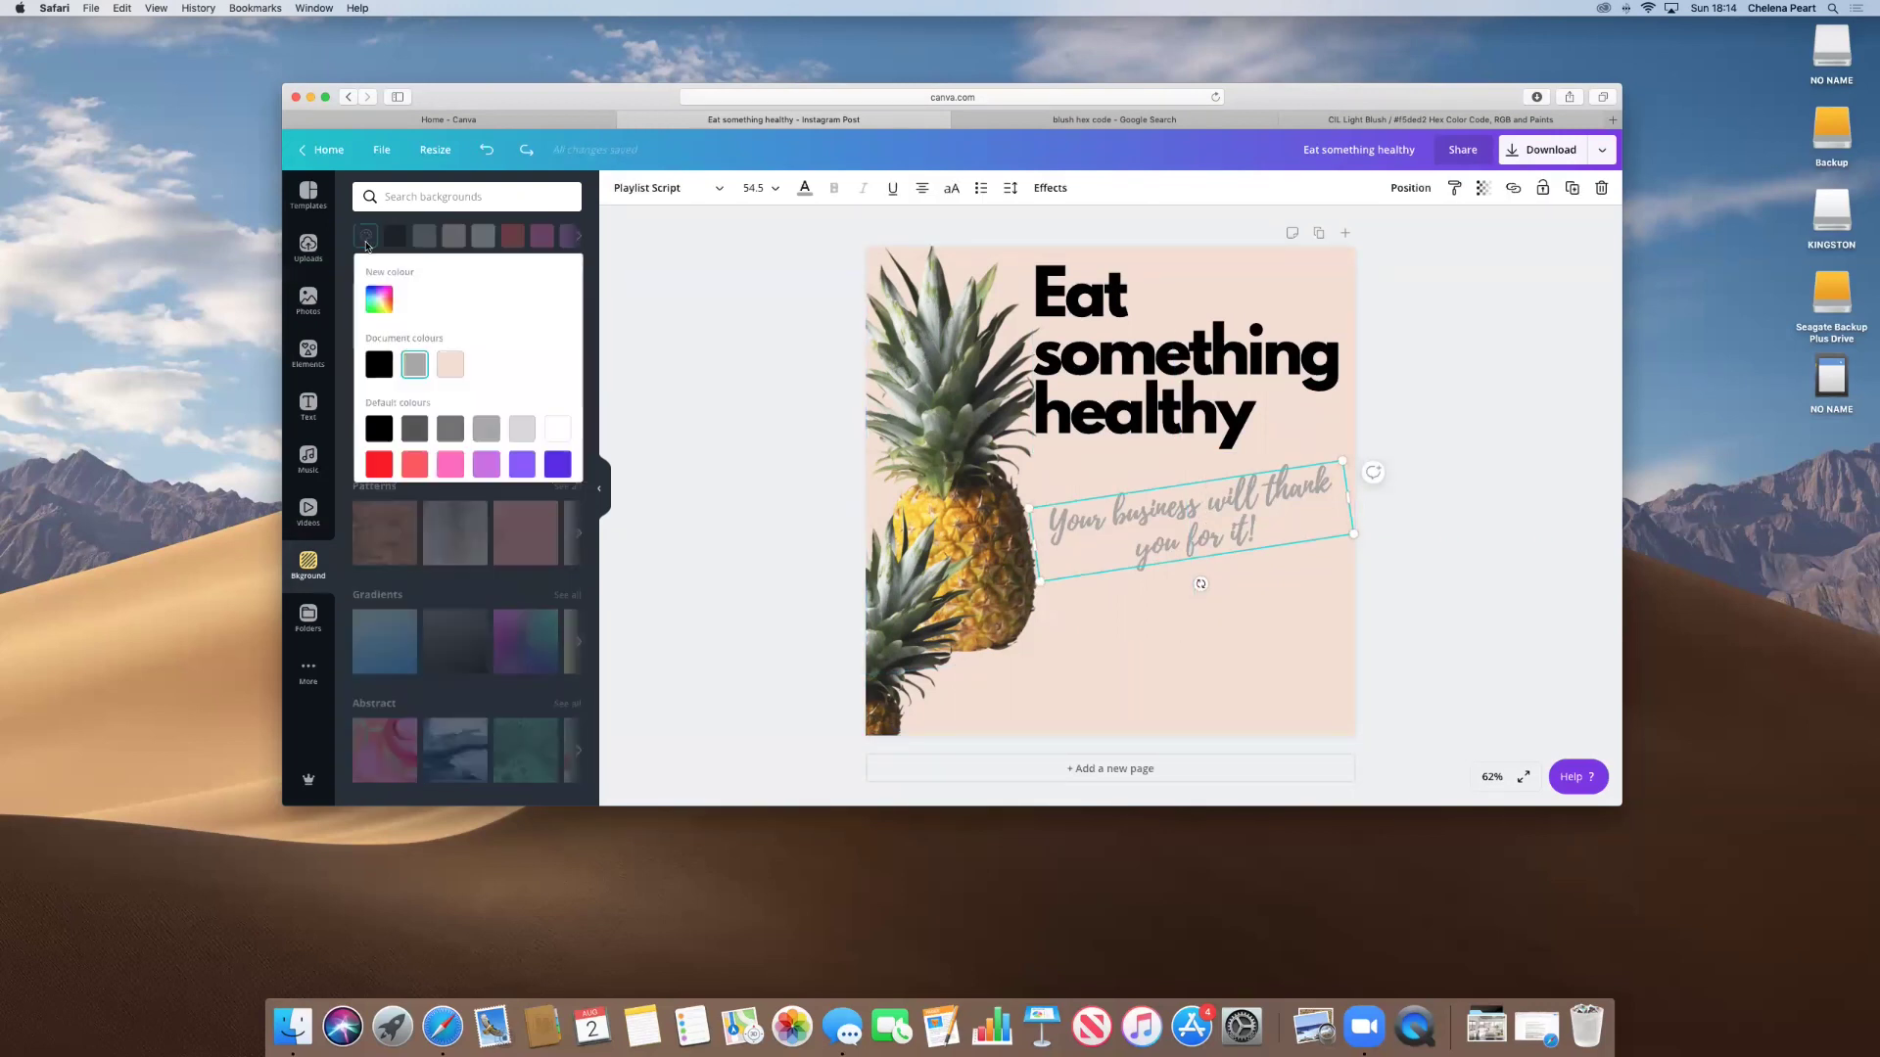
pyautogui.click(450, 432)
pyautogui.press('super+z')
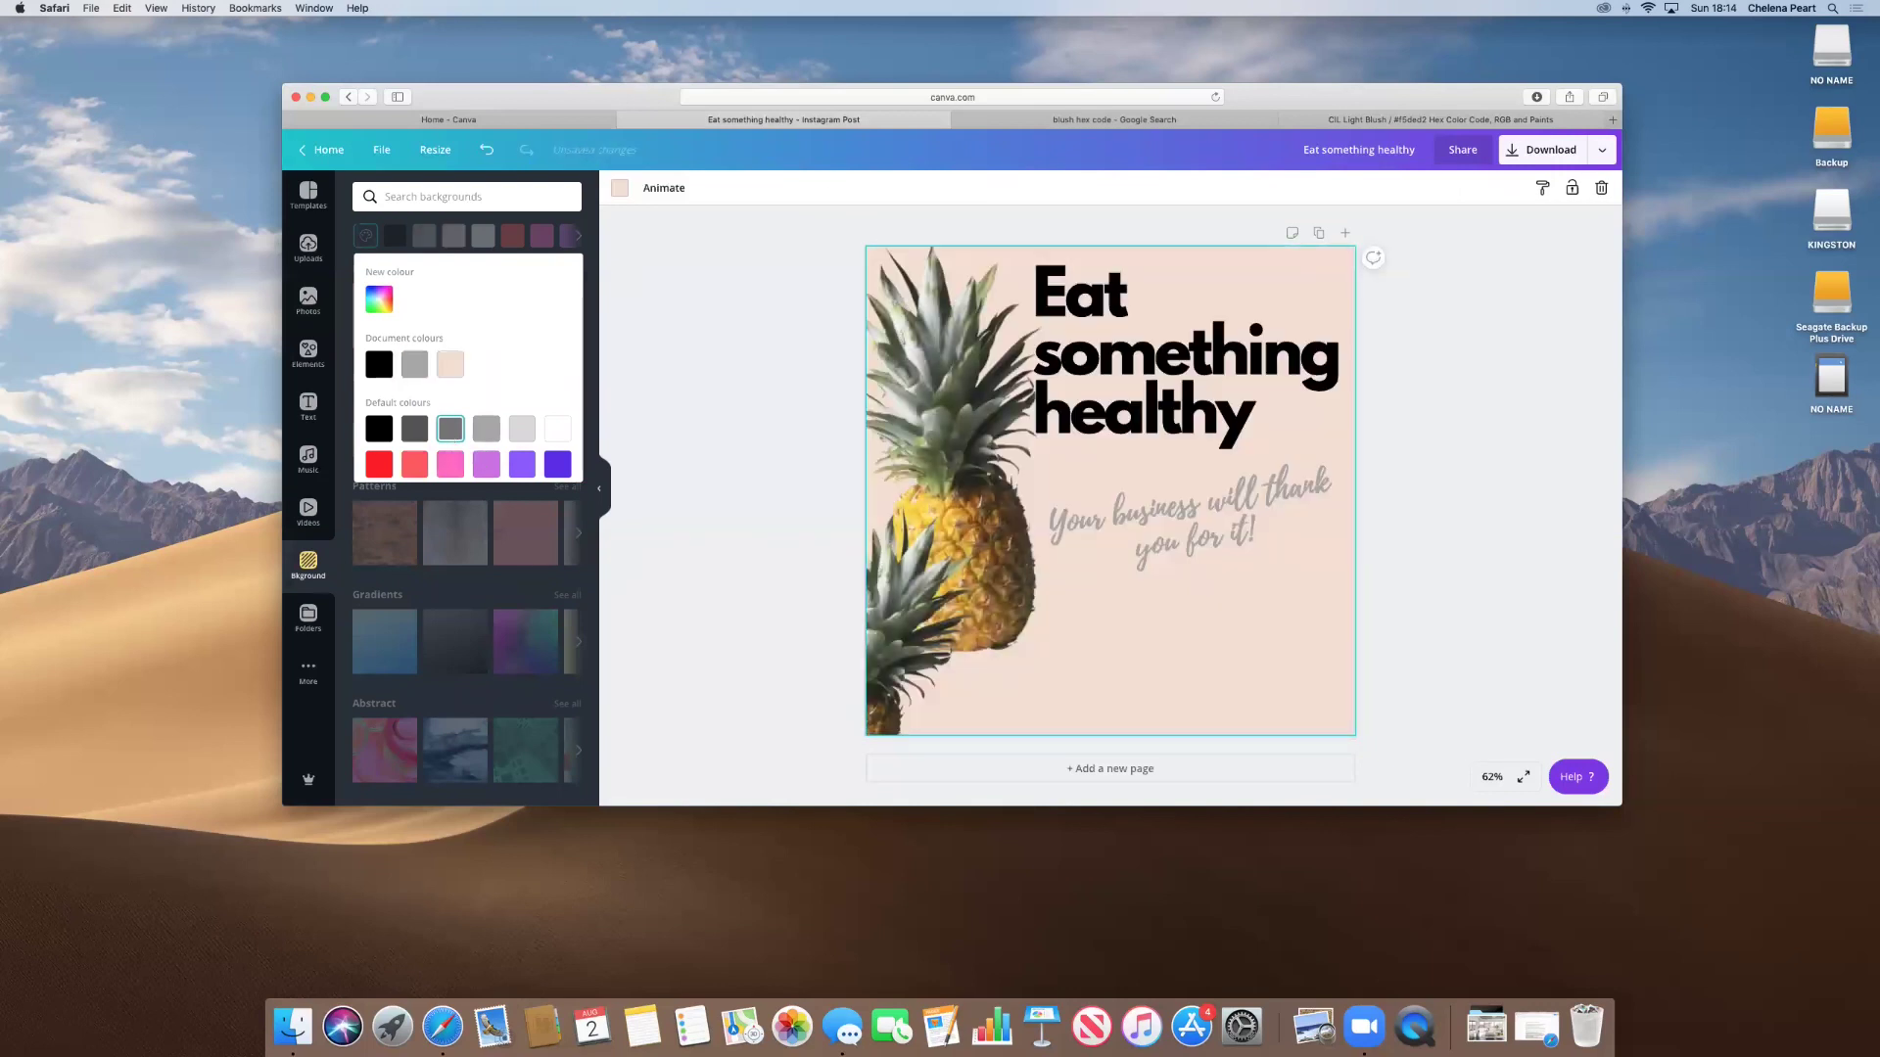
# Change the text colour of the script subline below the heading to medium grey.
pyautogui.click(1208, 528)
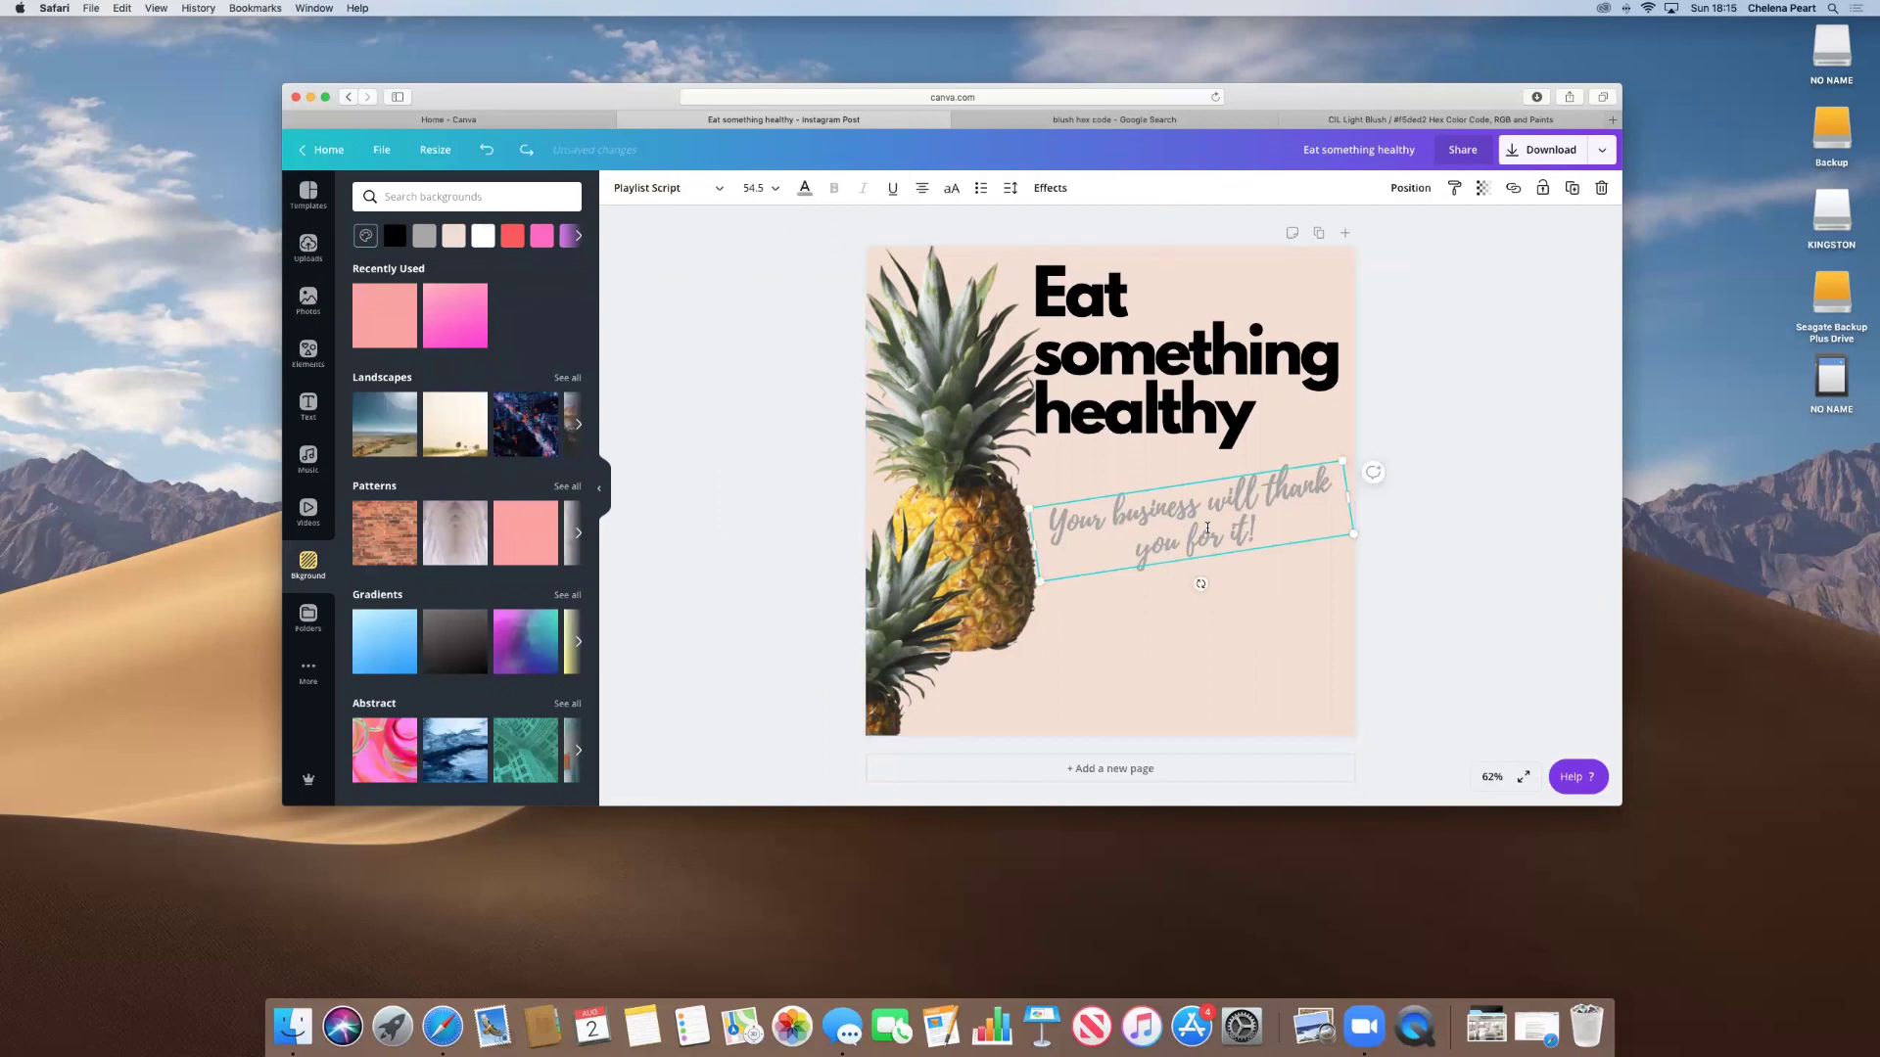
pyautogui.click(805, 188)
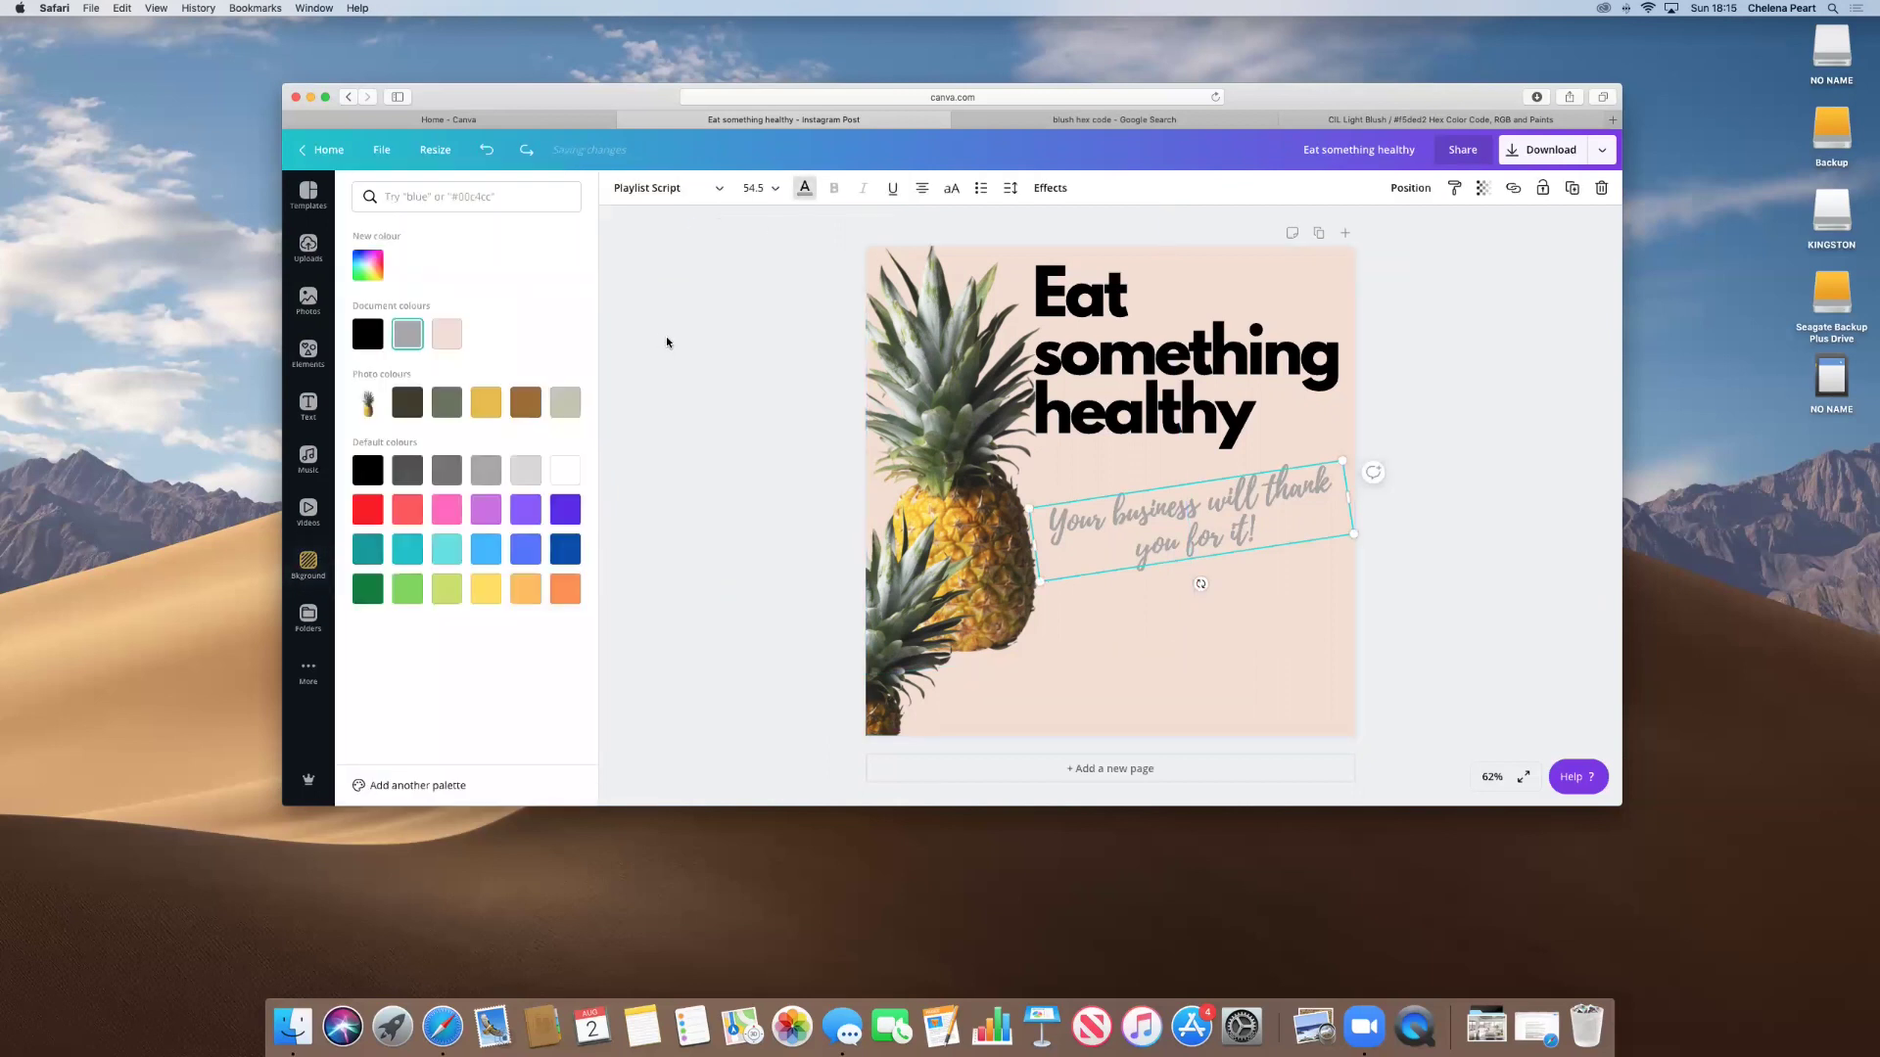
pyautogui.click(445, 472)
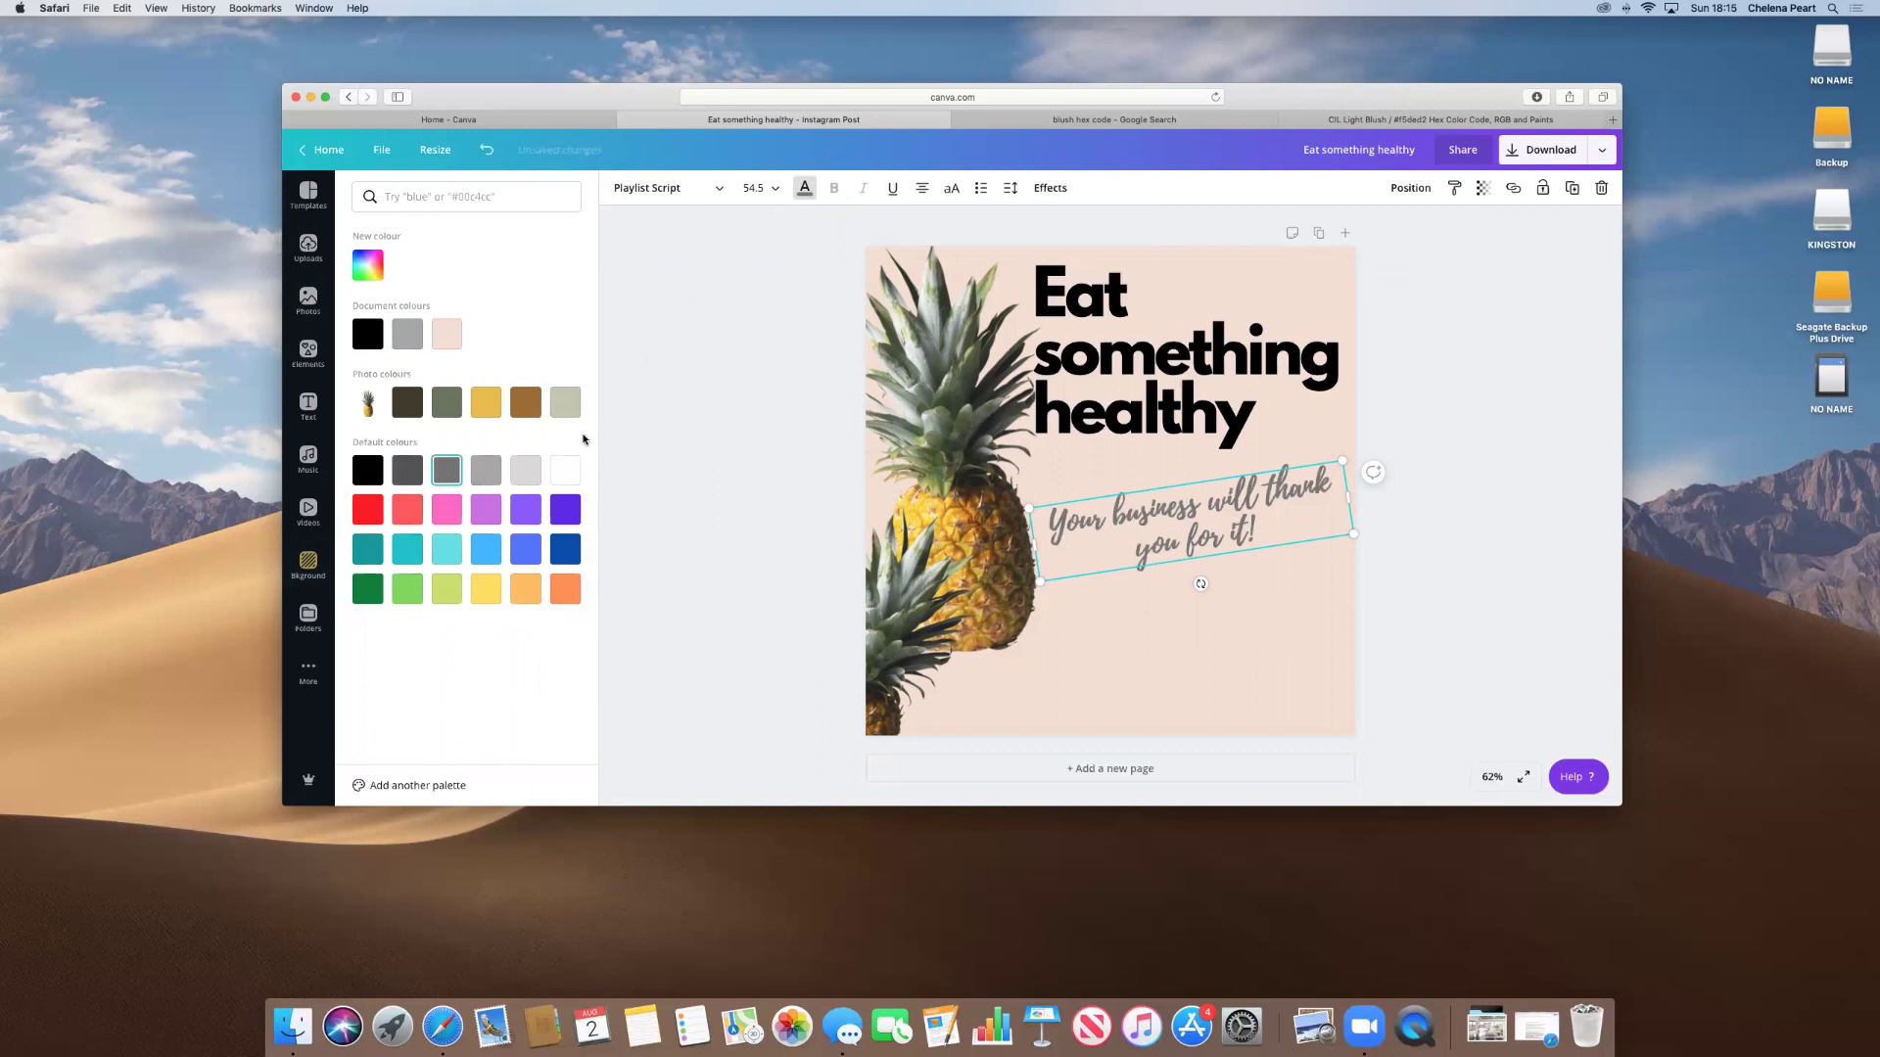
pyautogui.click(1408, 560)
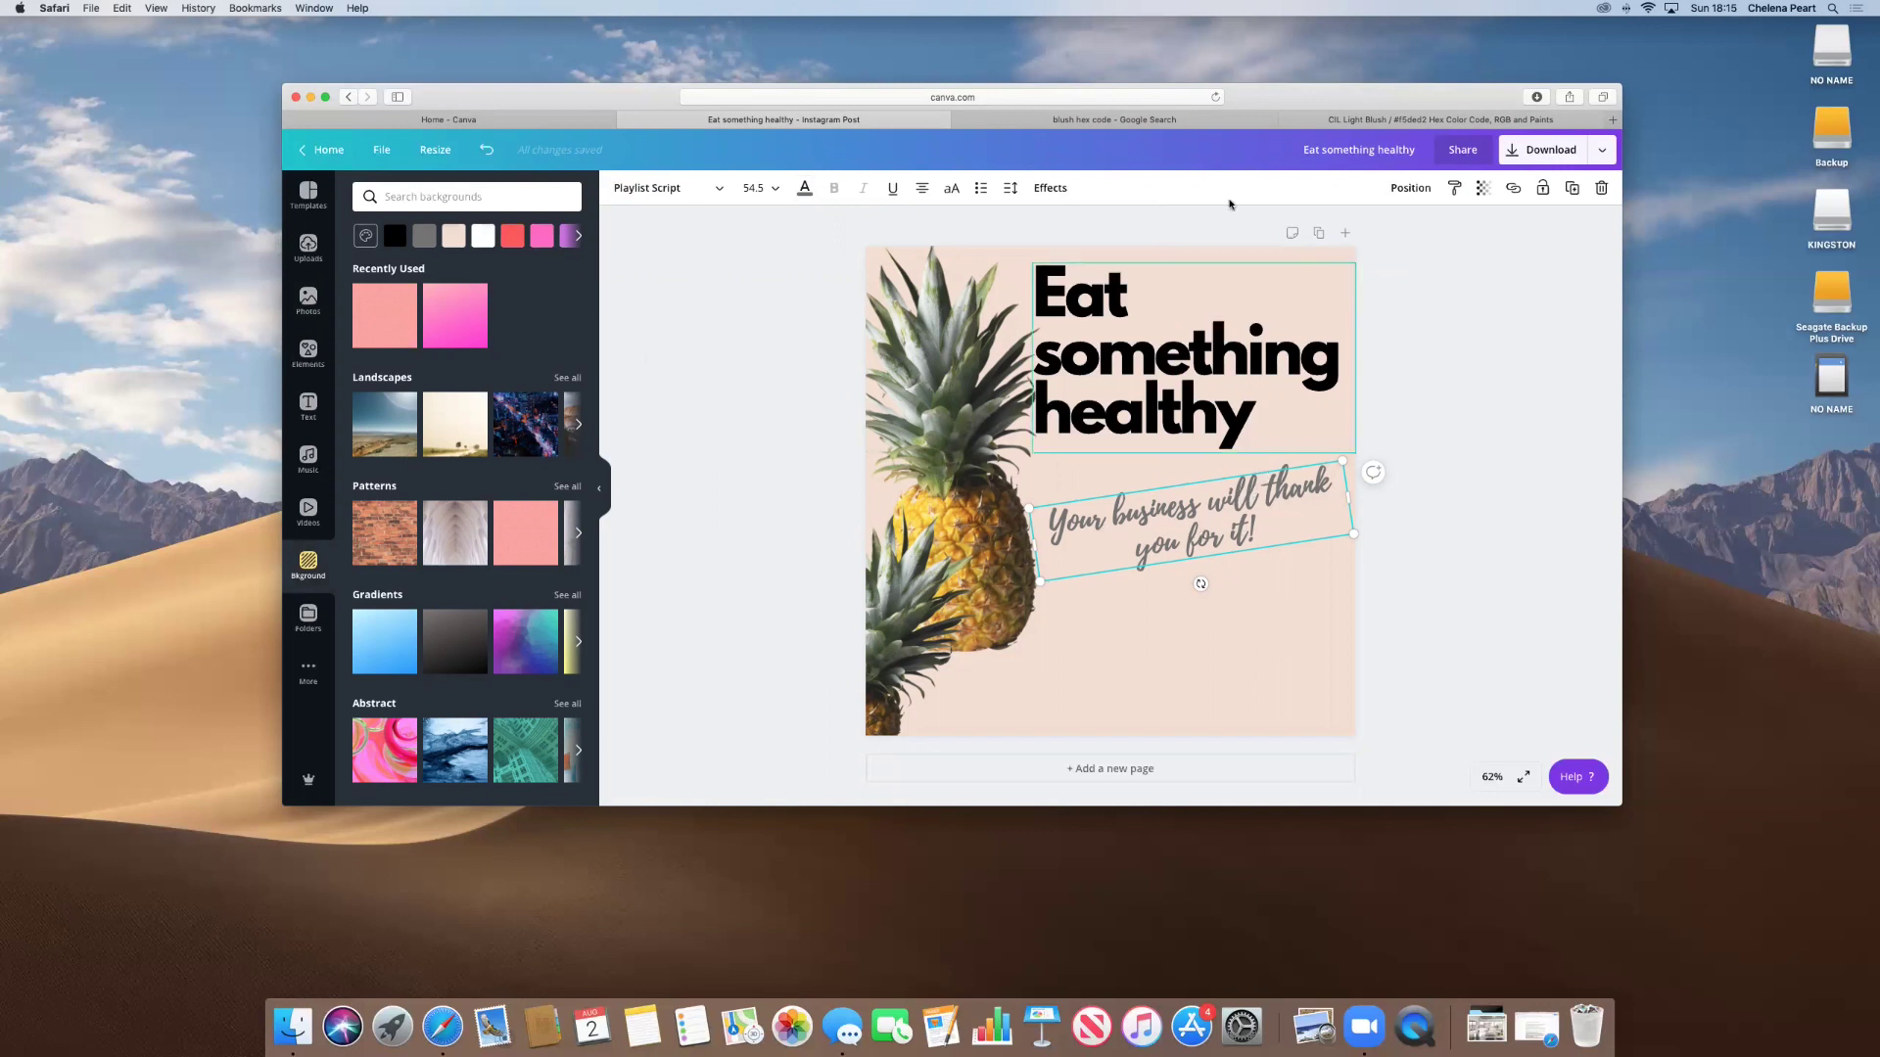
# Uncover the desktop files and preview the logo Untitled design (7).png and the photo NYC2019 -118.jpg.
pyautogui.moveTo(1320, 98); pyautogui.dragTo(1171, 115)
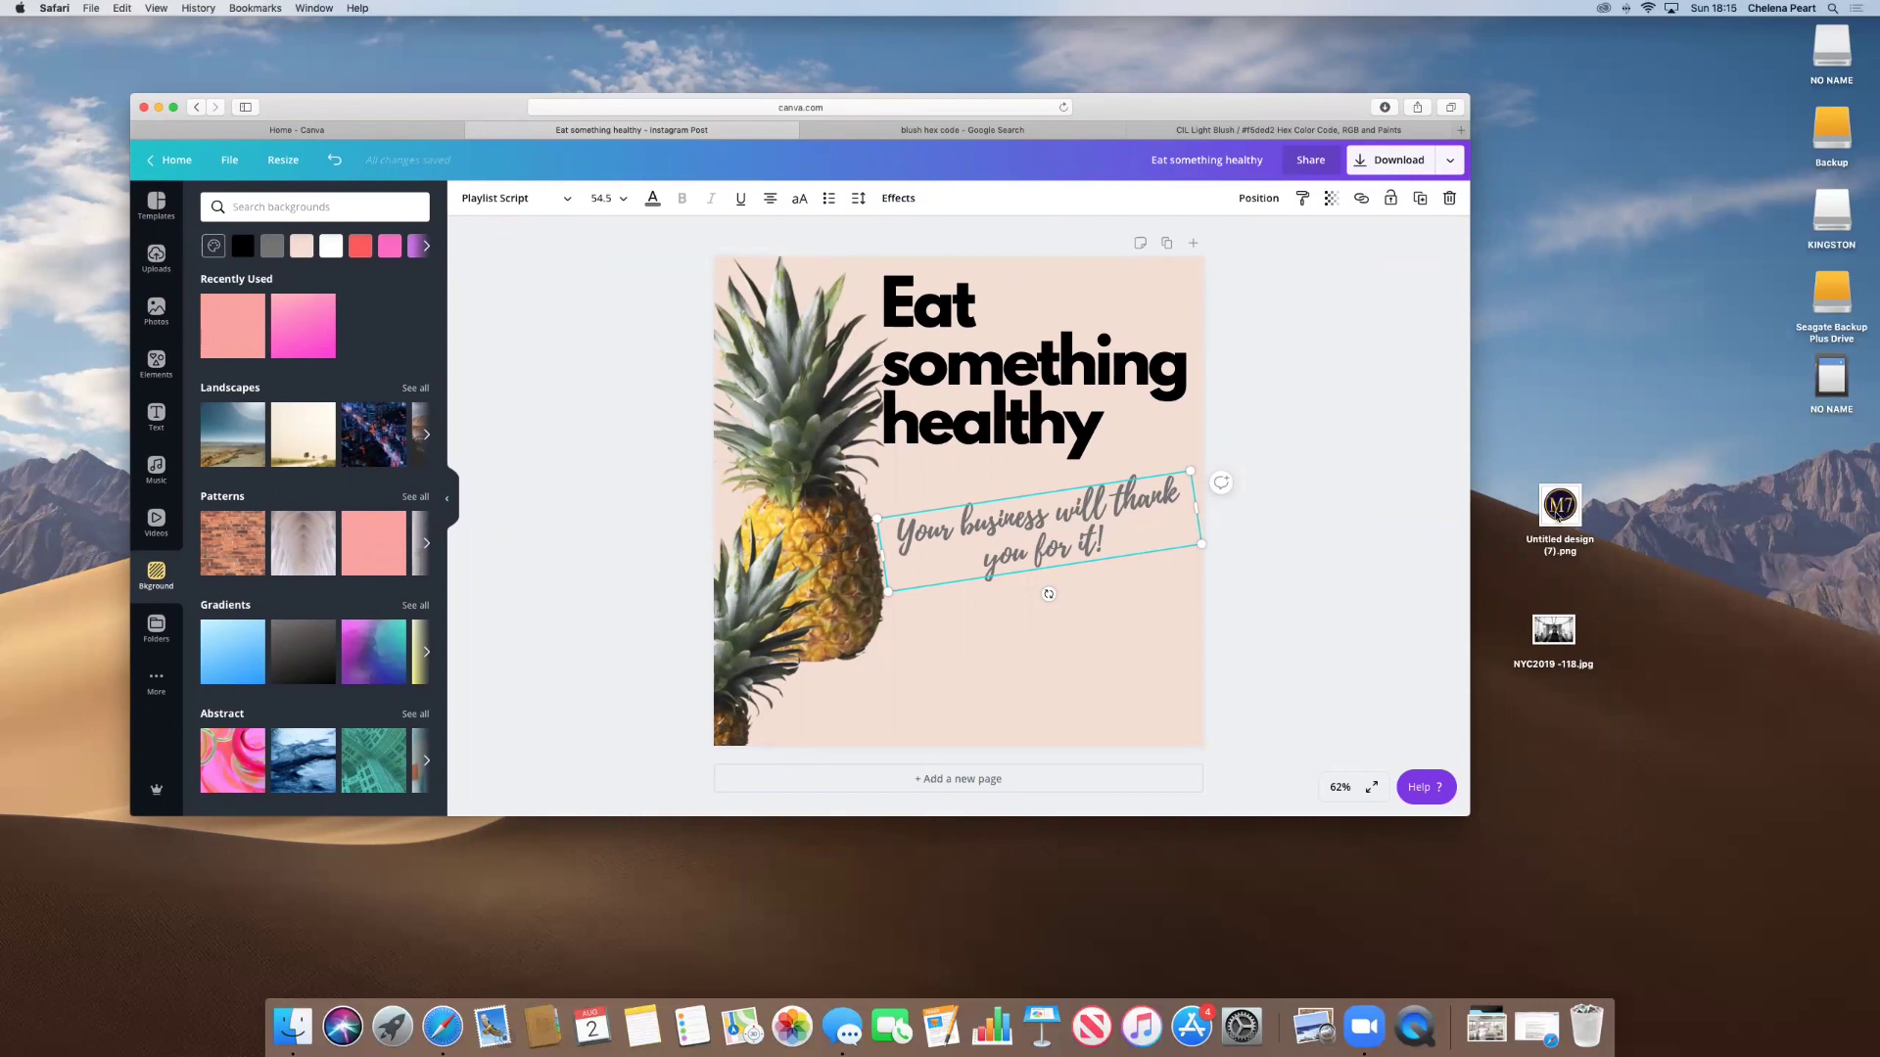
pyautogui.moveTo(1561, 509); pyautogui.dragTo(1587, 358)
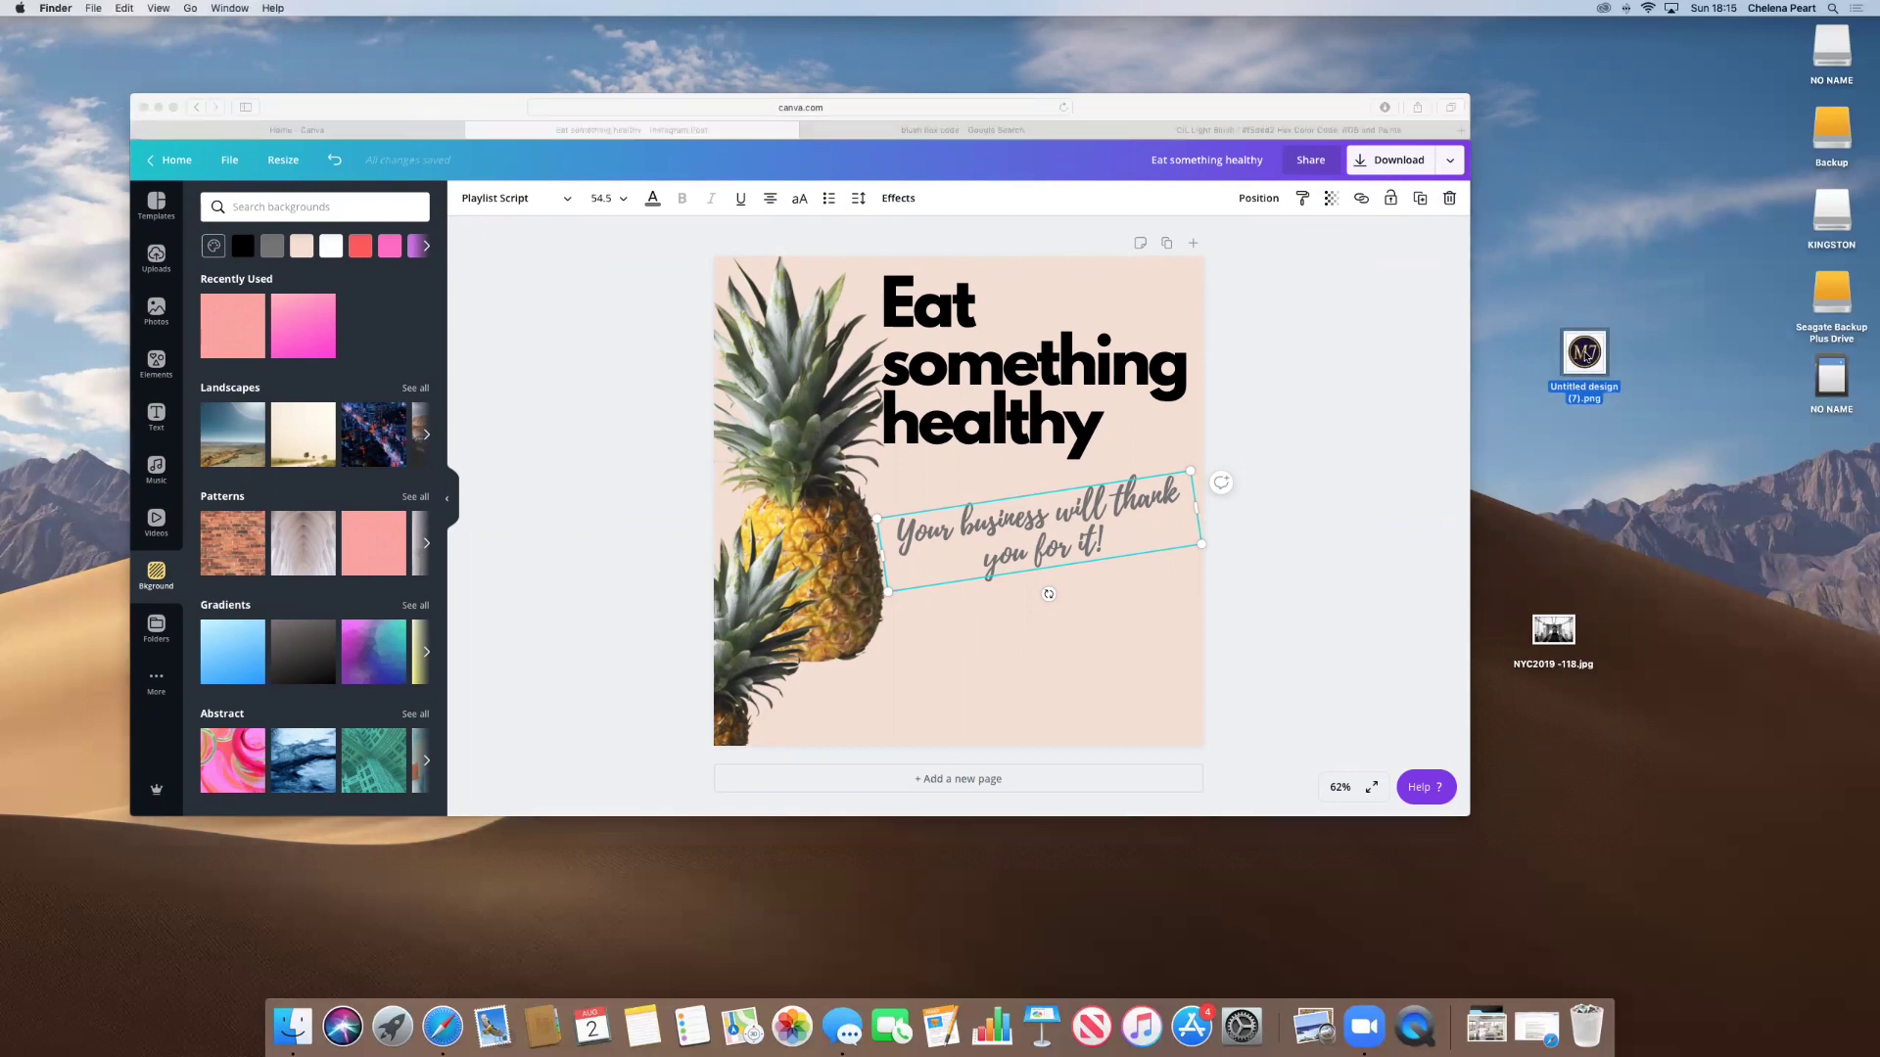
pyautogui.doubleClick(1585, 354)
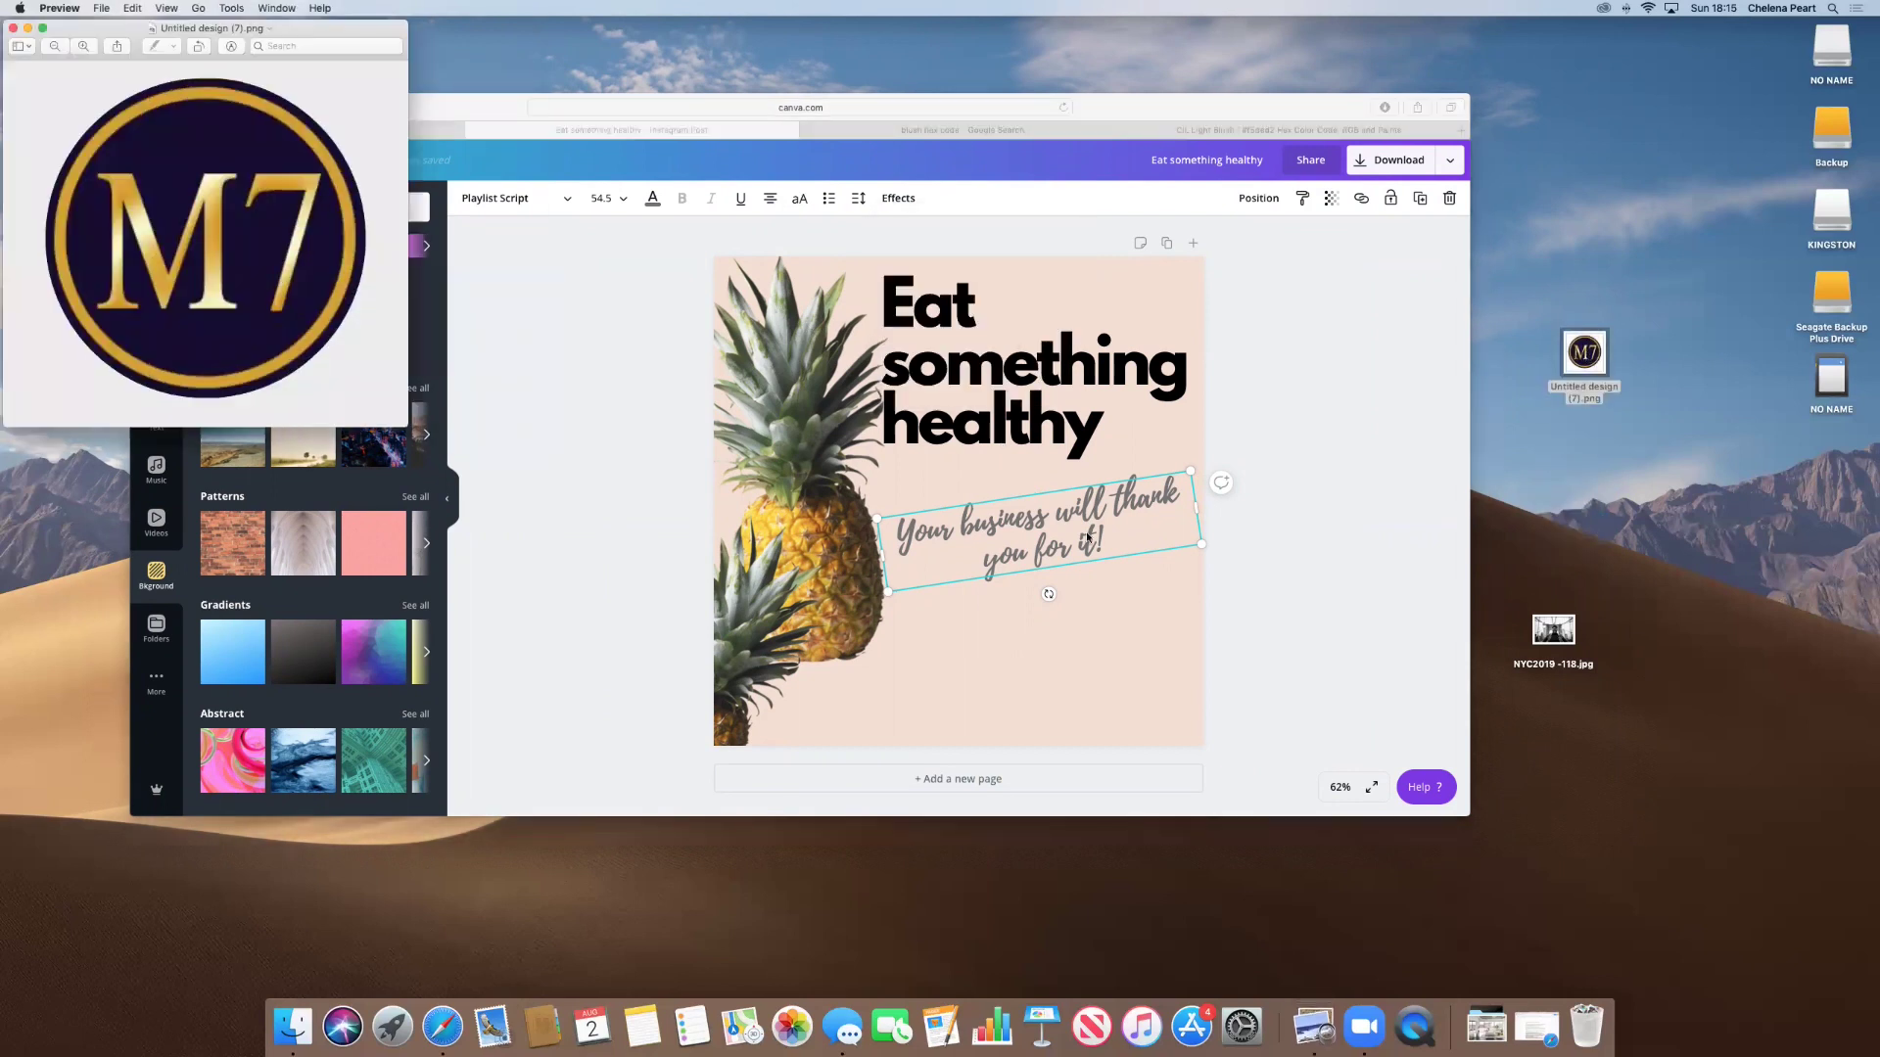
pyautogui.doubleClick(1552, 632)
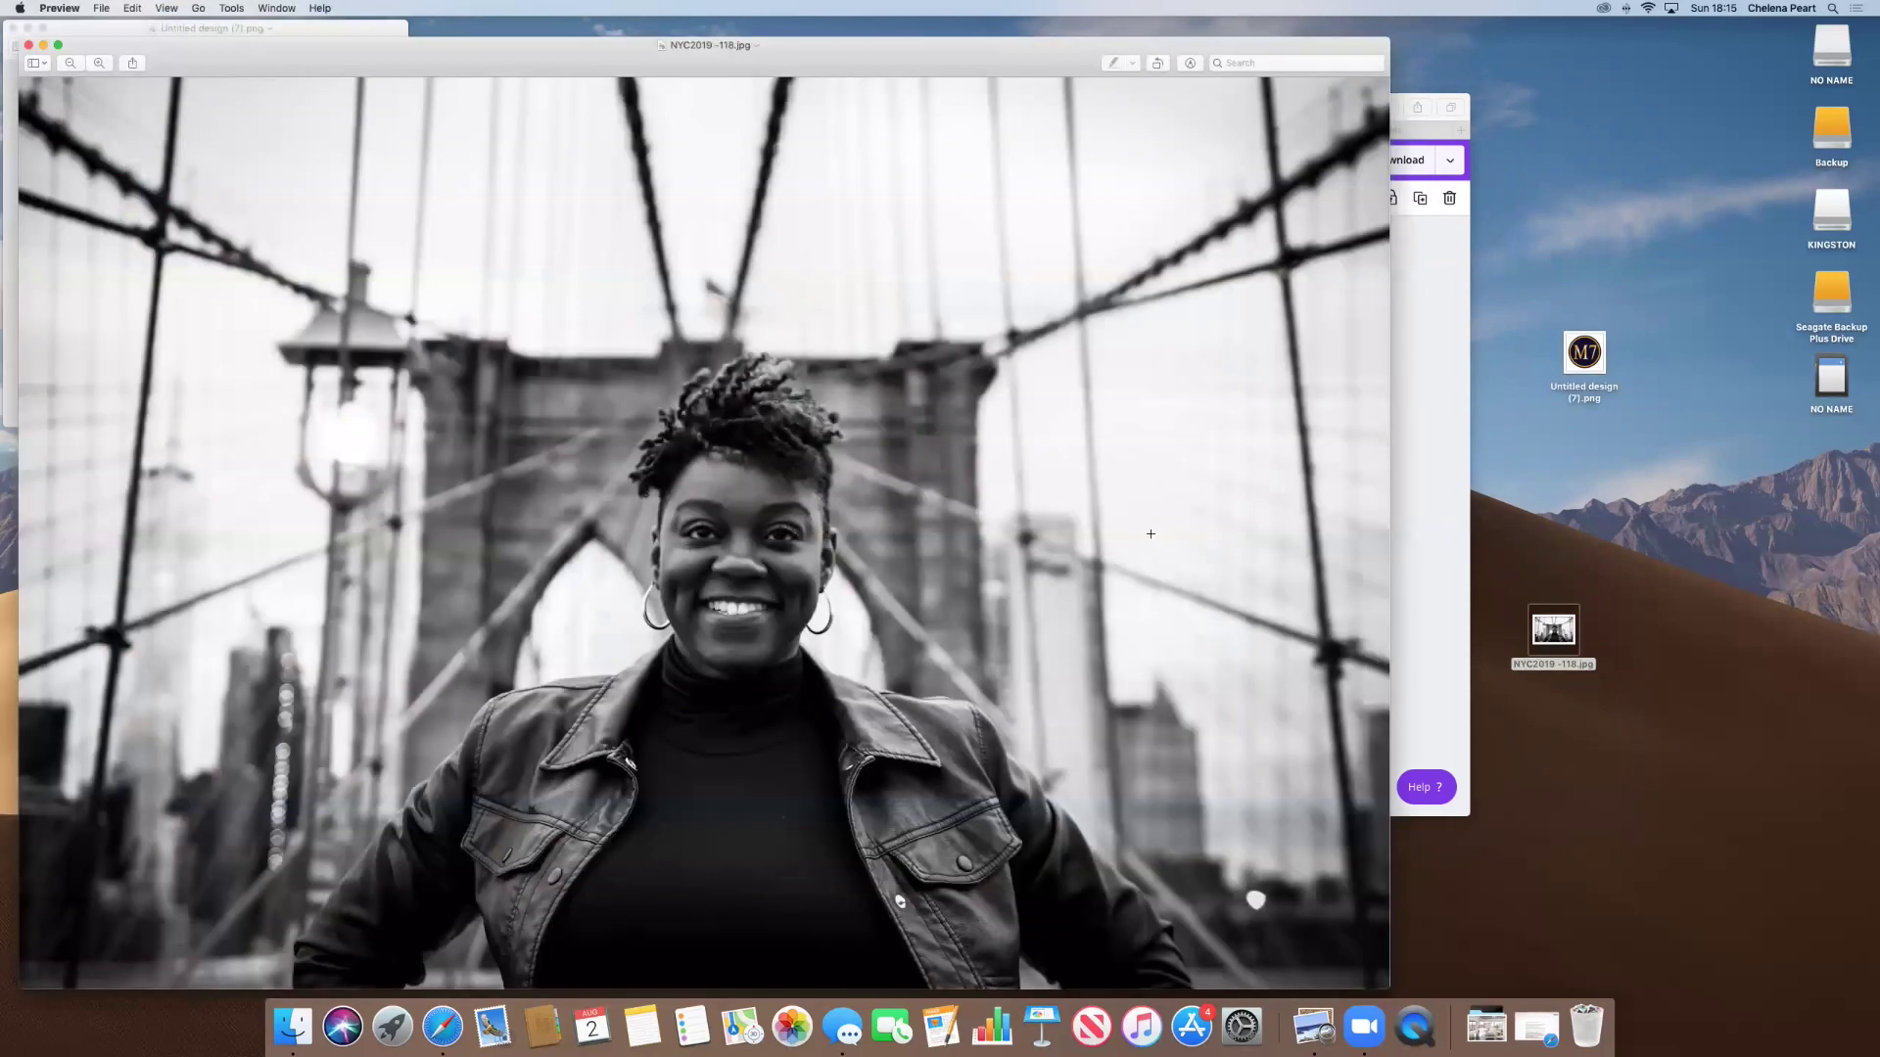
pyautogui.moveTo(15, 44); pyautogui.dragTo(798, 363)
pyautogui.moveTo(1010, 370); pyautogui.dragTo(1560, 216)
# Close the previews of the logo and the photo.
pyautogui.click(1287, 452)
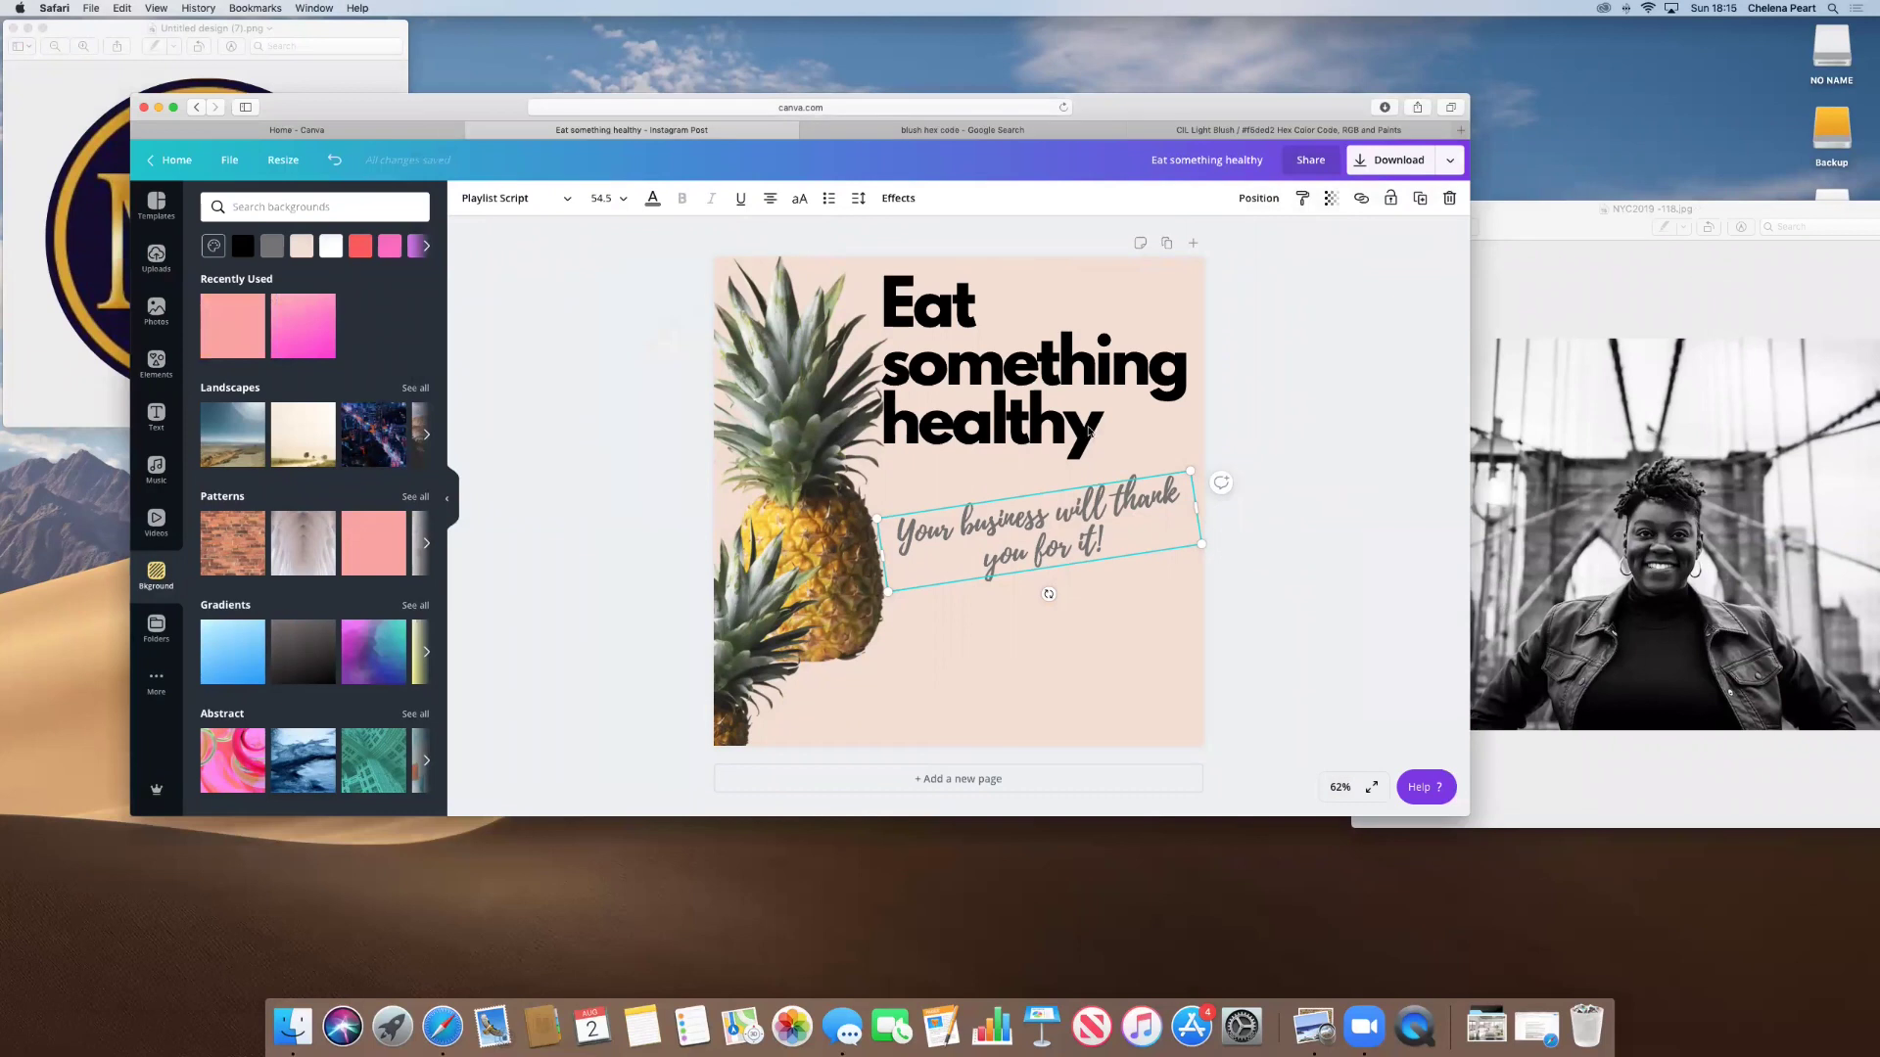
pyautogui.click(13, 28)
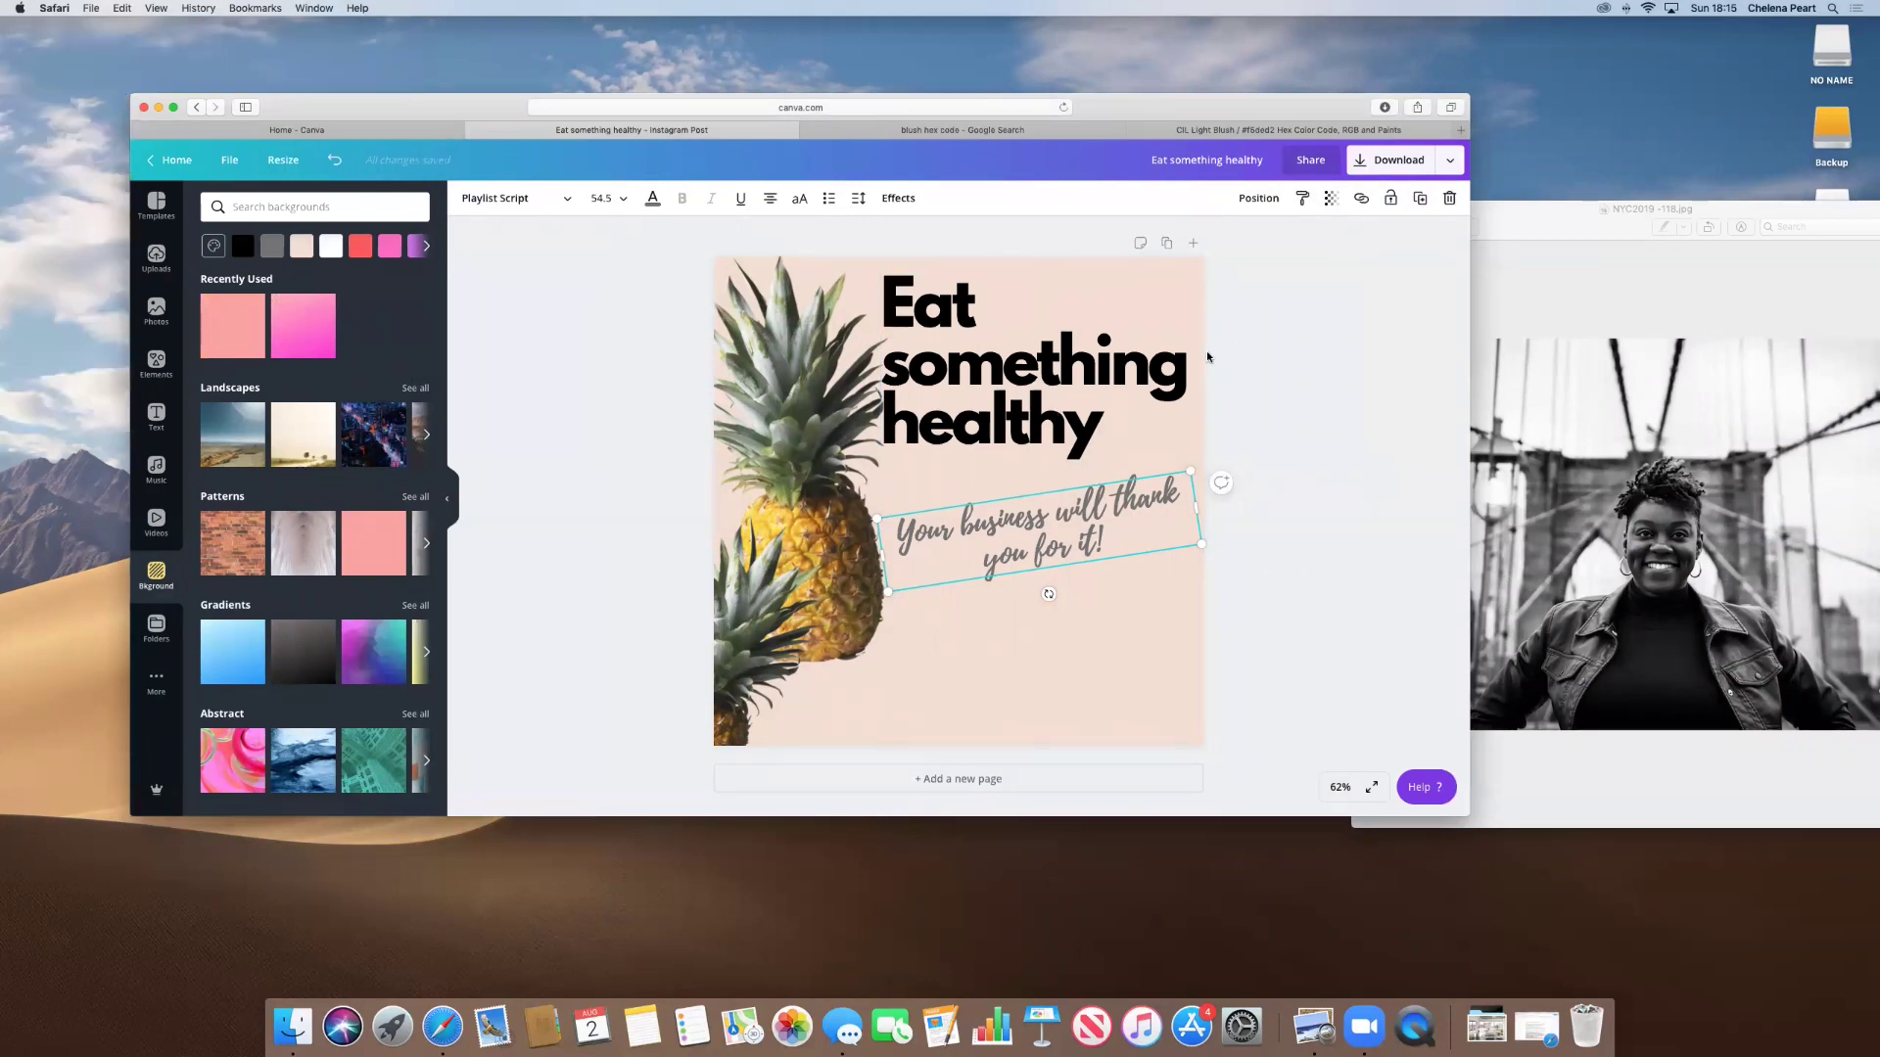
pyautogui.click(1527, 323)
pyautogui.click(1364, 212)
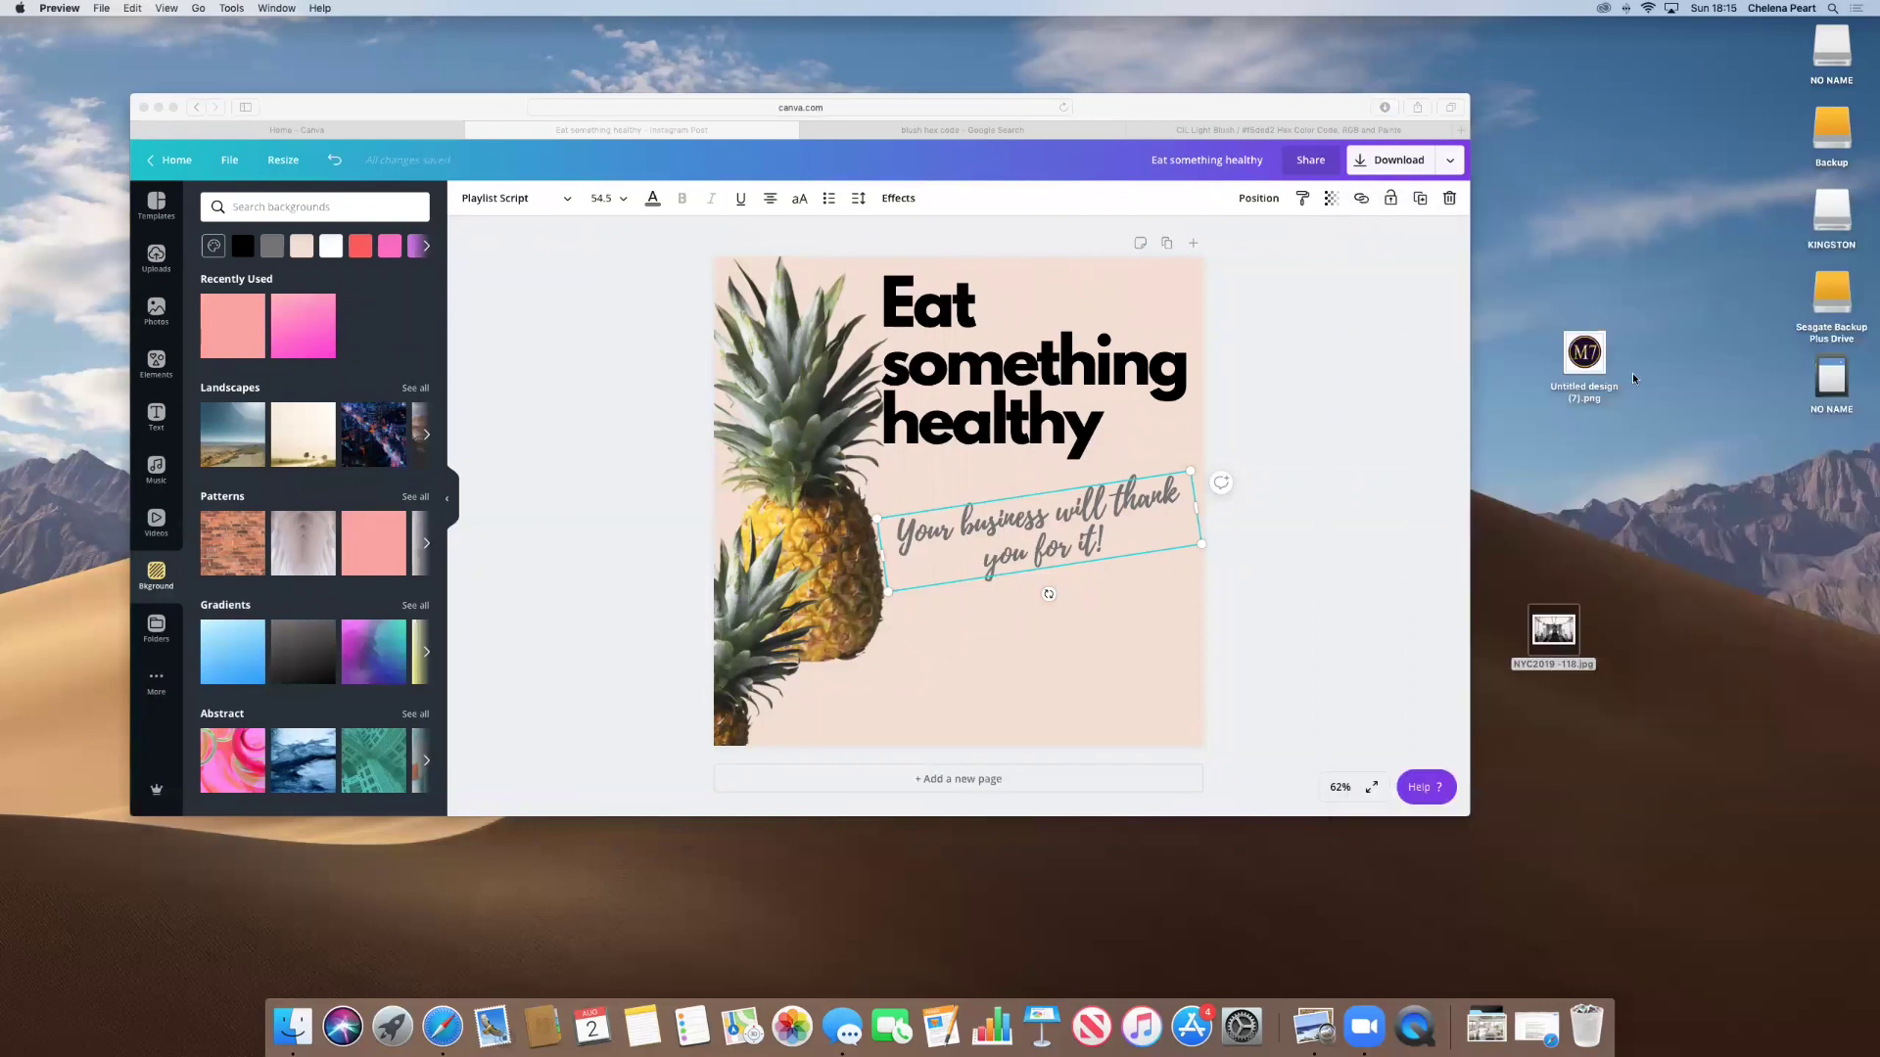
# Try the logo Untitled design (7).png as a small badge near the post's lower-right corner and remove it again.
pyautogui.moveTo(1584, 354); pyautogui.dragTo(1106, 632)
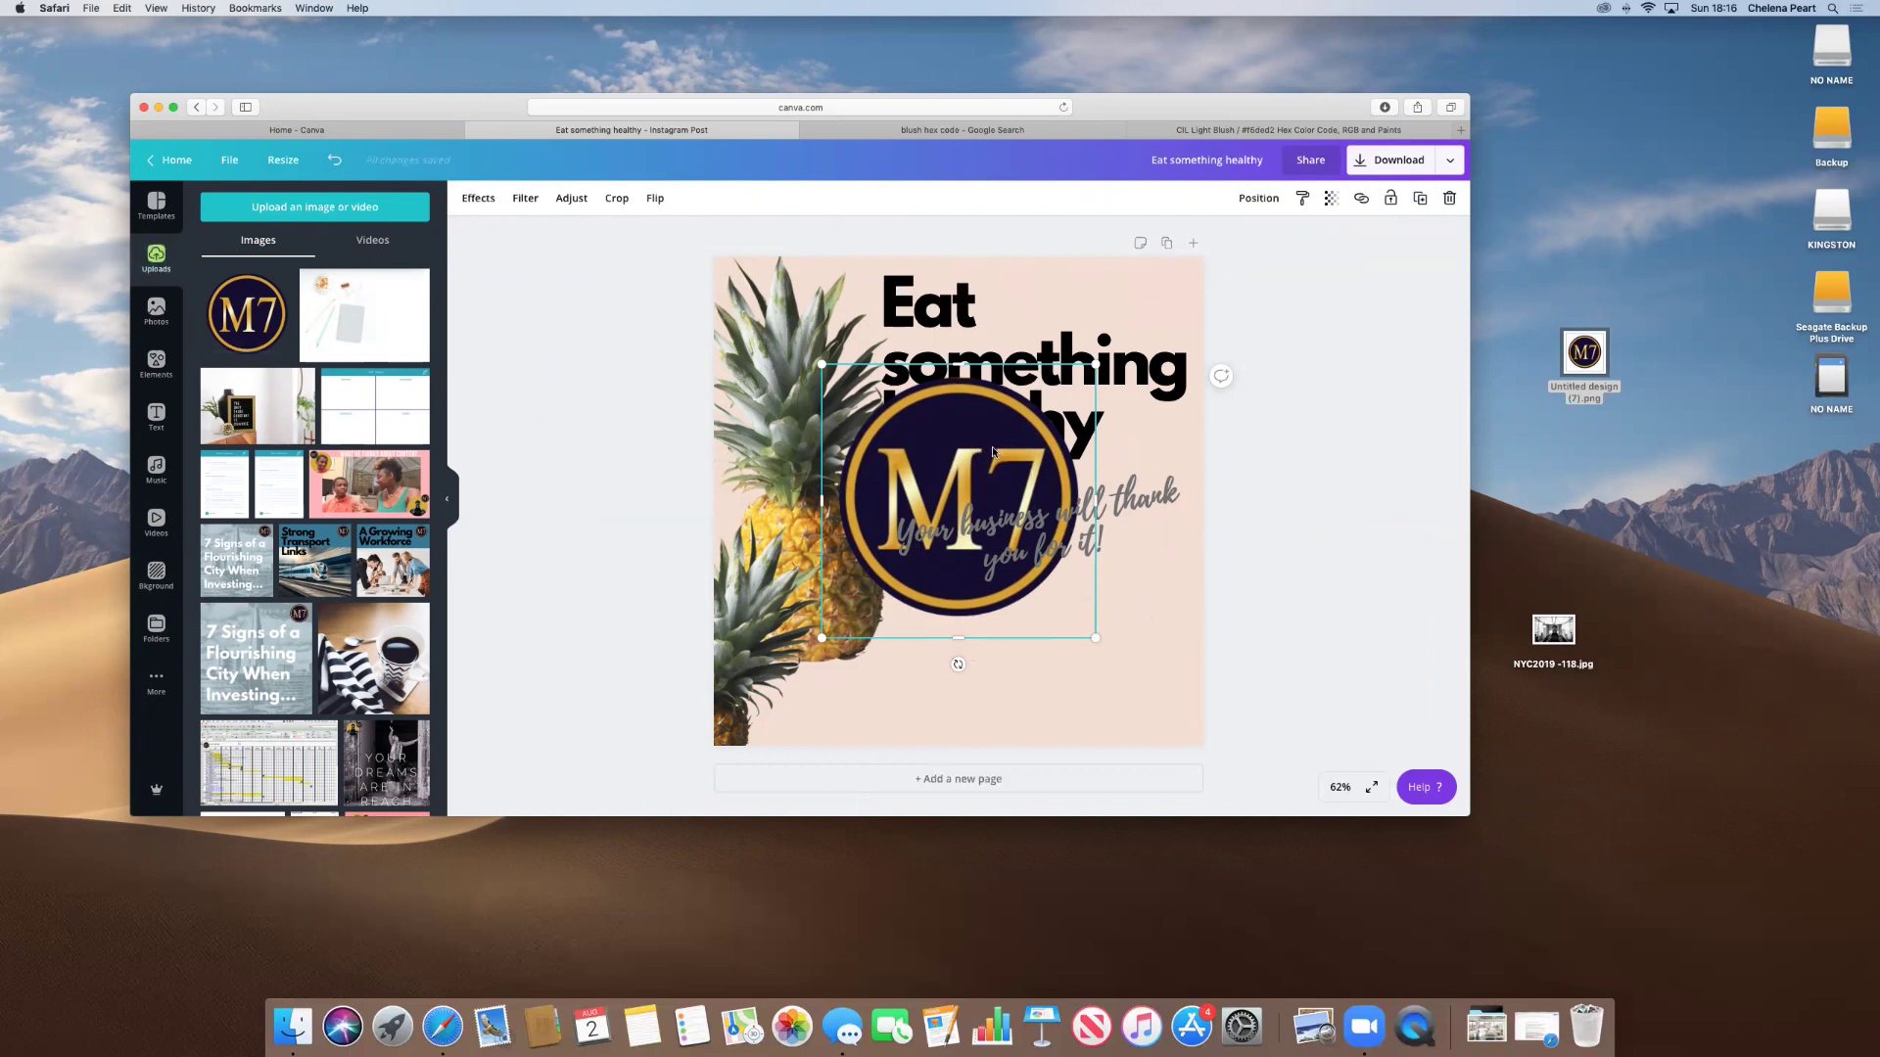
pyautogui.moveTo(993, 451); pyautogui.dragTo(1073, 563)
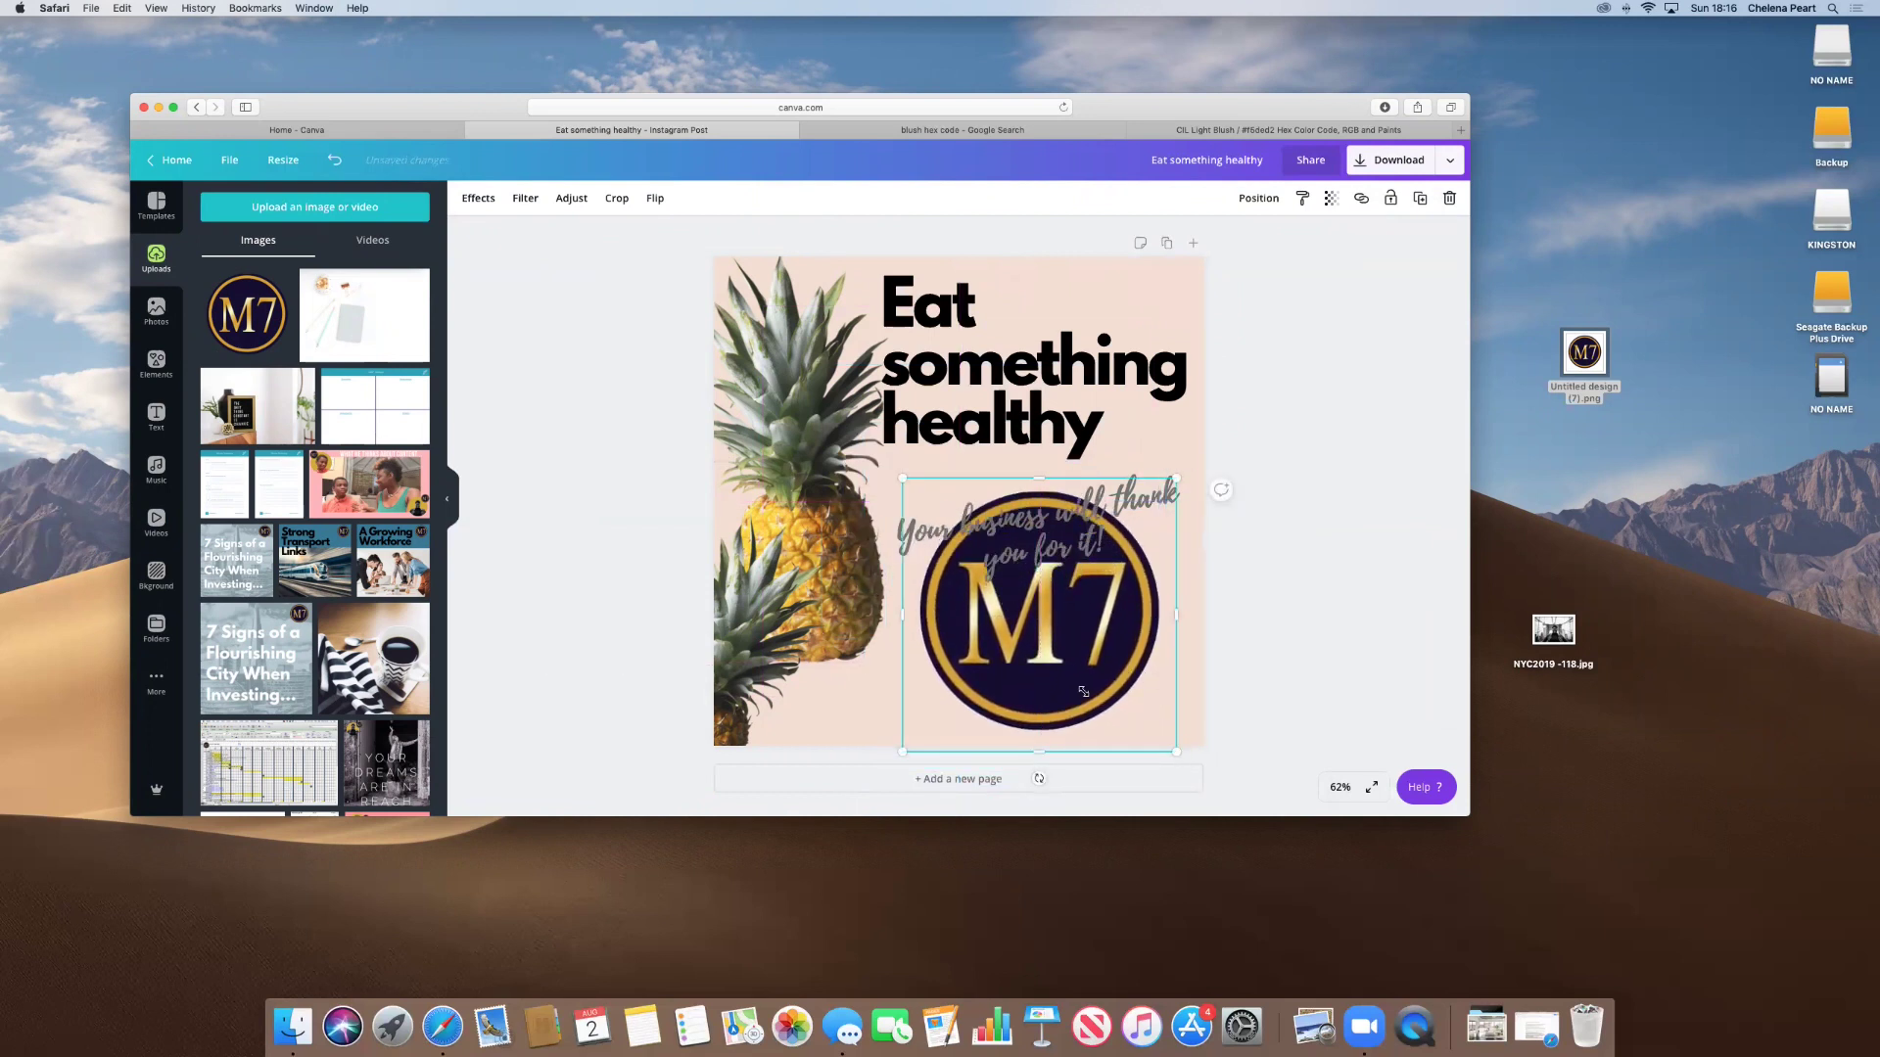
pyautogui.moveTo(1176, 746); pyautogui.dragTo(1016, 669)
pyautogui.moveTo(979, 553); pyautogui.dragTo(1125, 668)
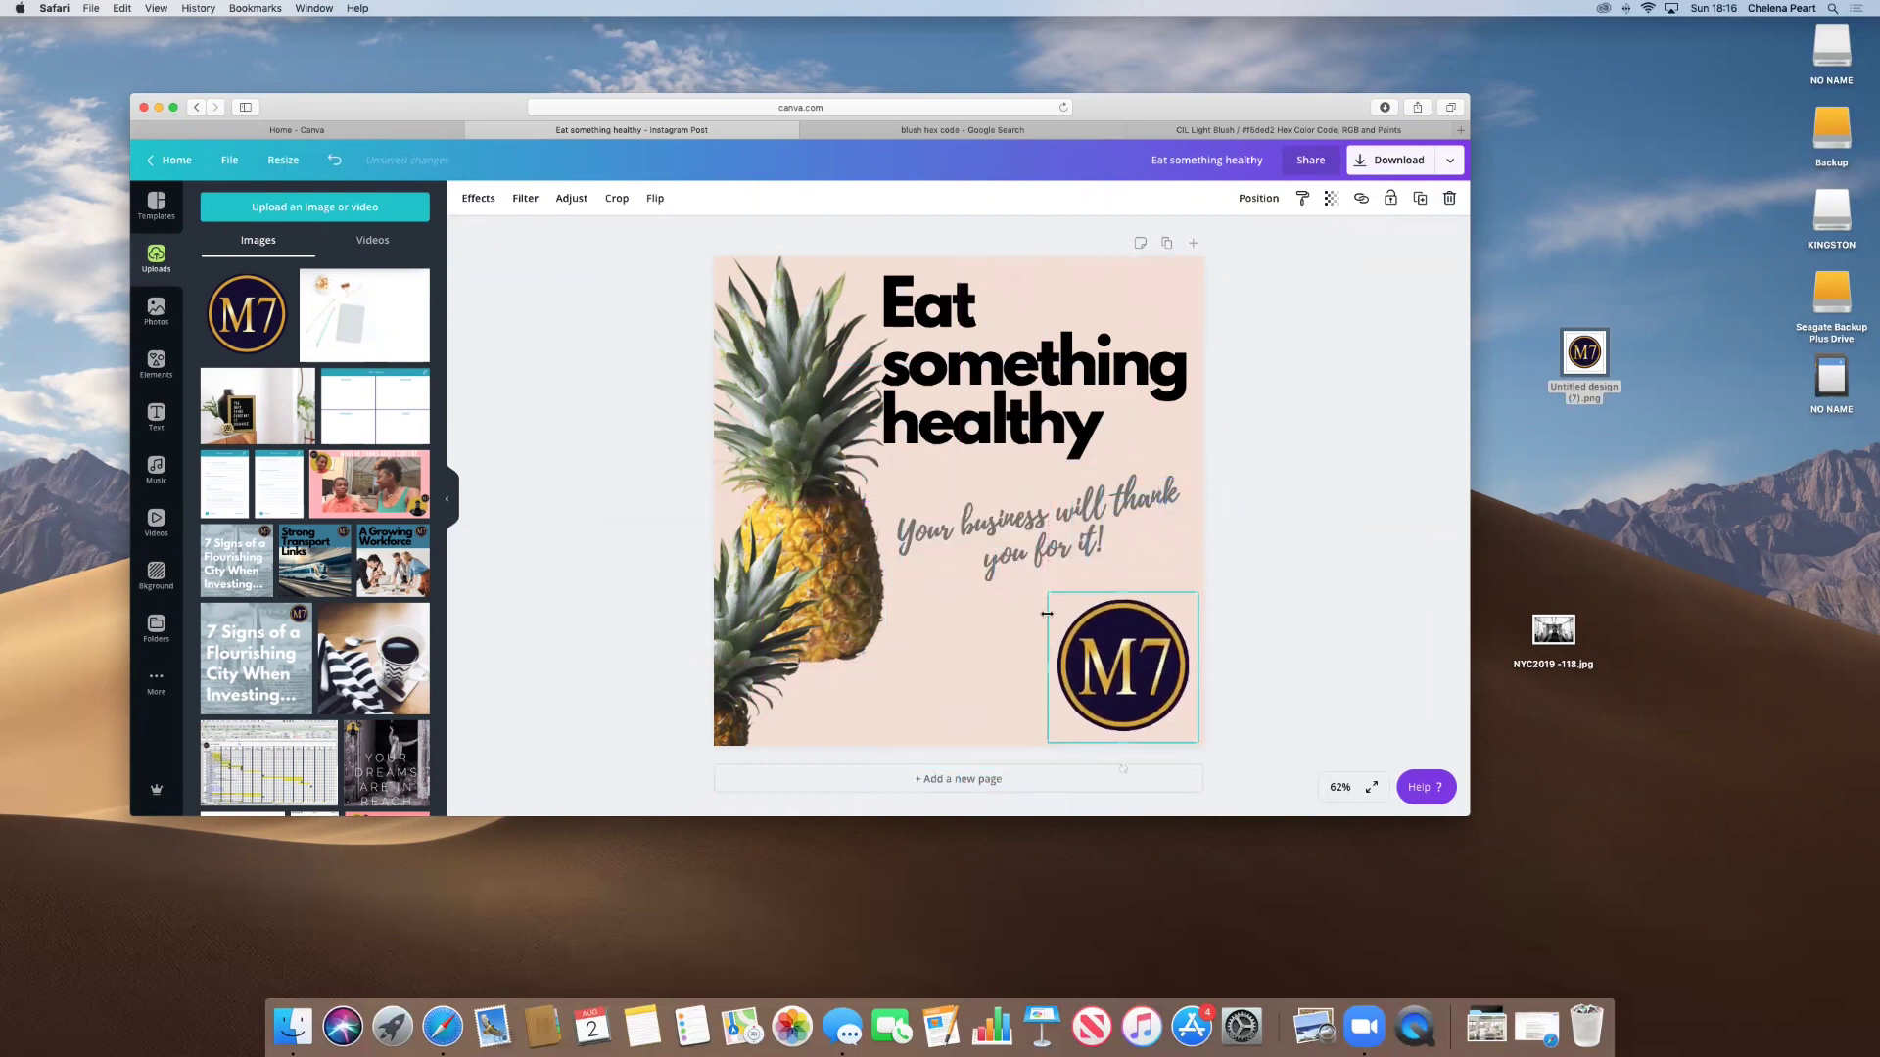
pyautogui.moveTo(1048, 592); pyautogui.dragTo(1087, 661)
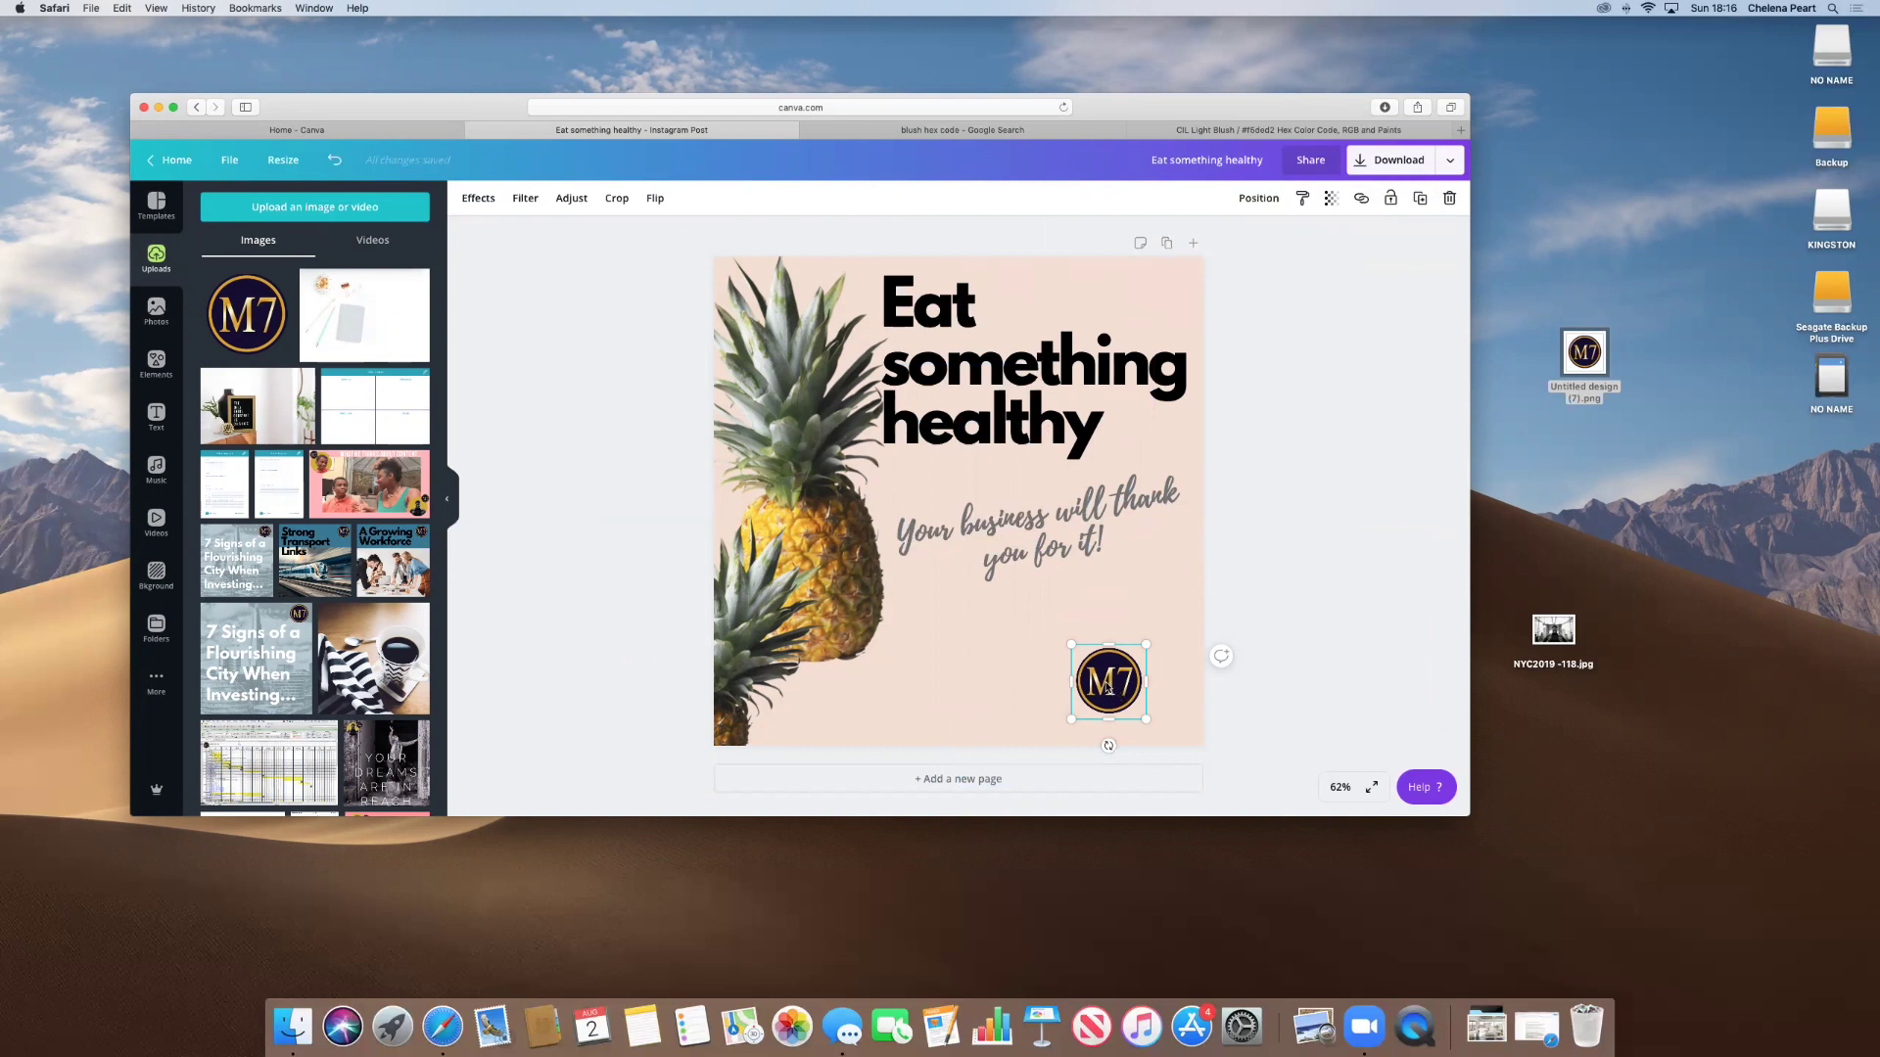
pyautogui.press('Delete')
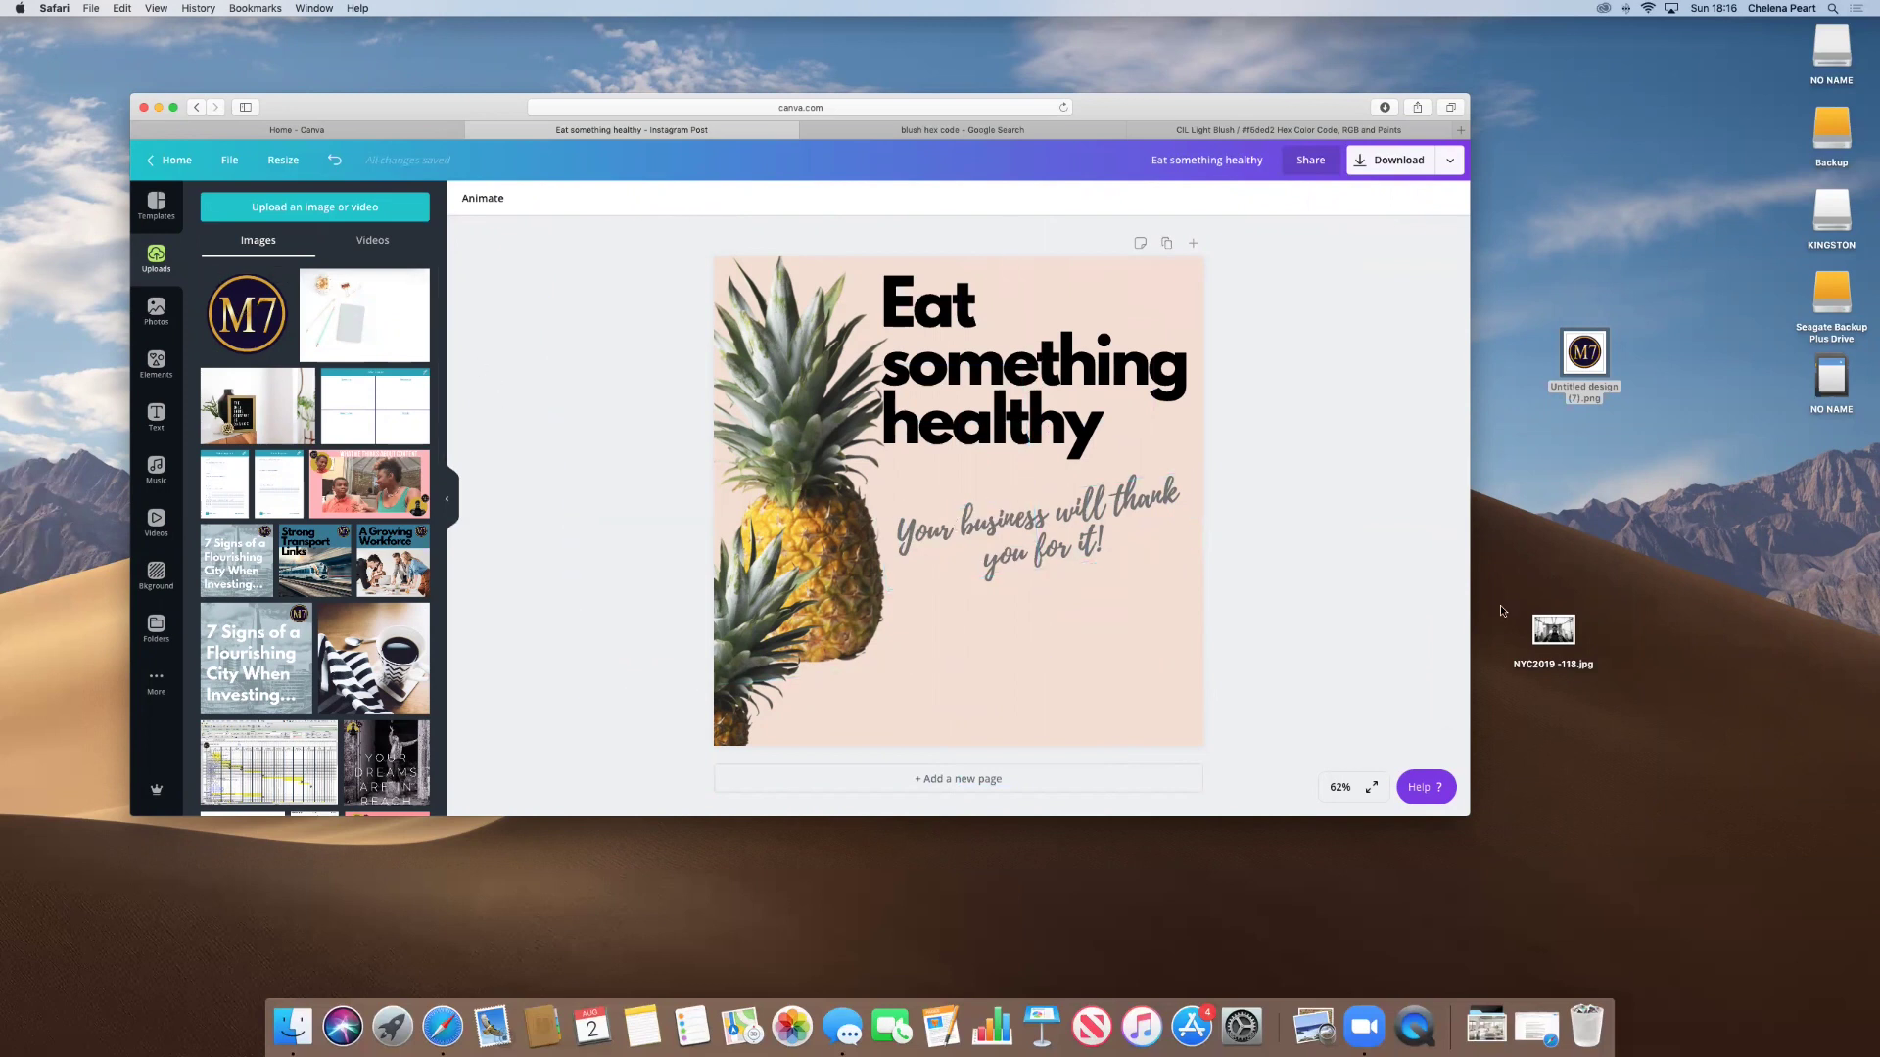
# Upload the desktop photo NYC2019 -118.jpg to the design and delete the copy placed on the page.
pyautogui.moveTo(1554, 630); pyautogui.dragTo(1060, 648)
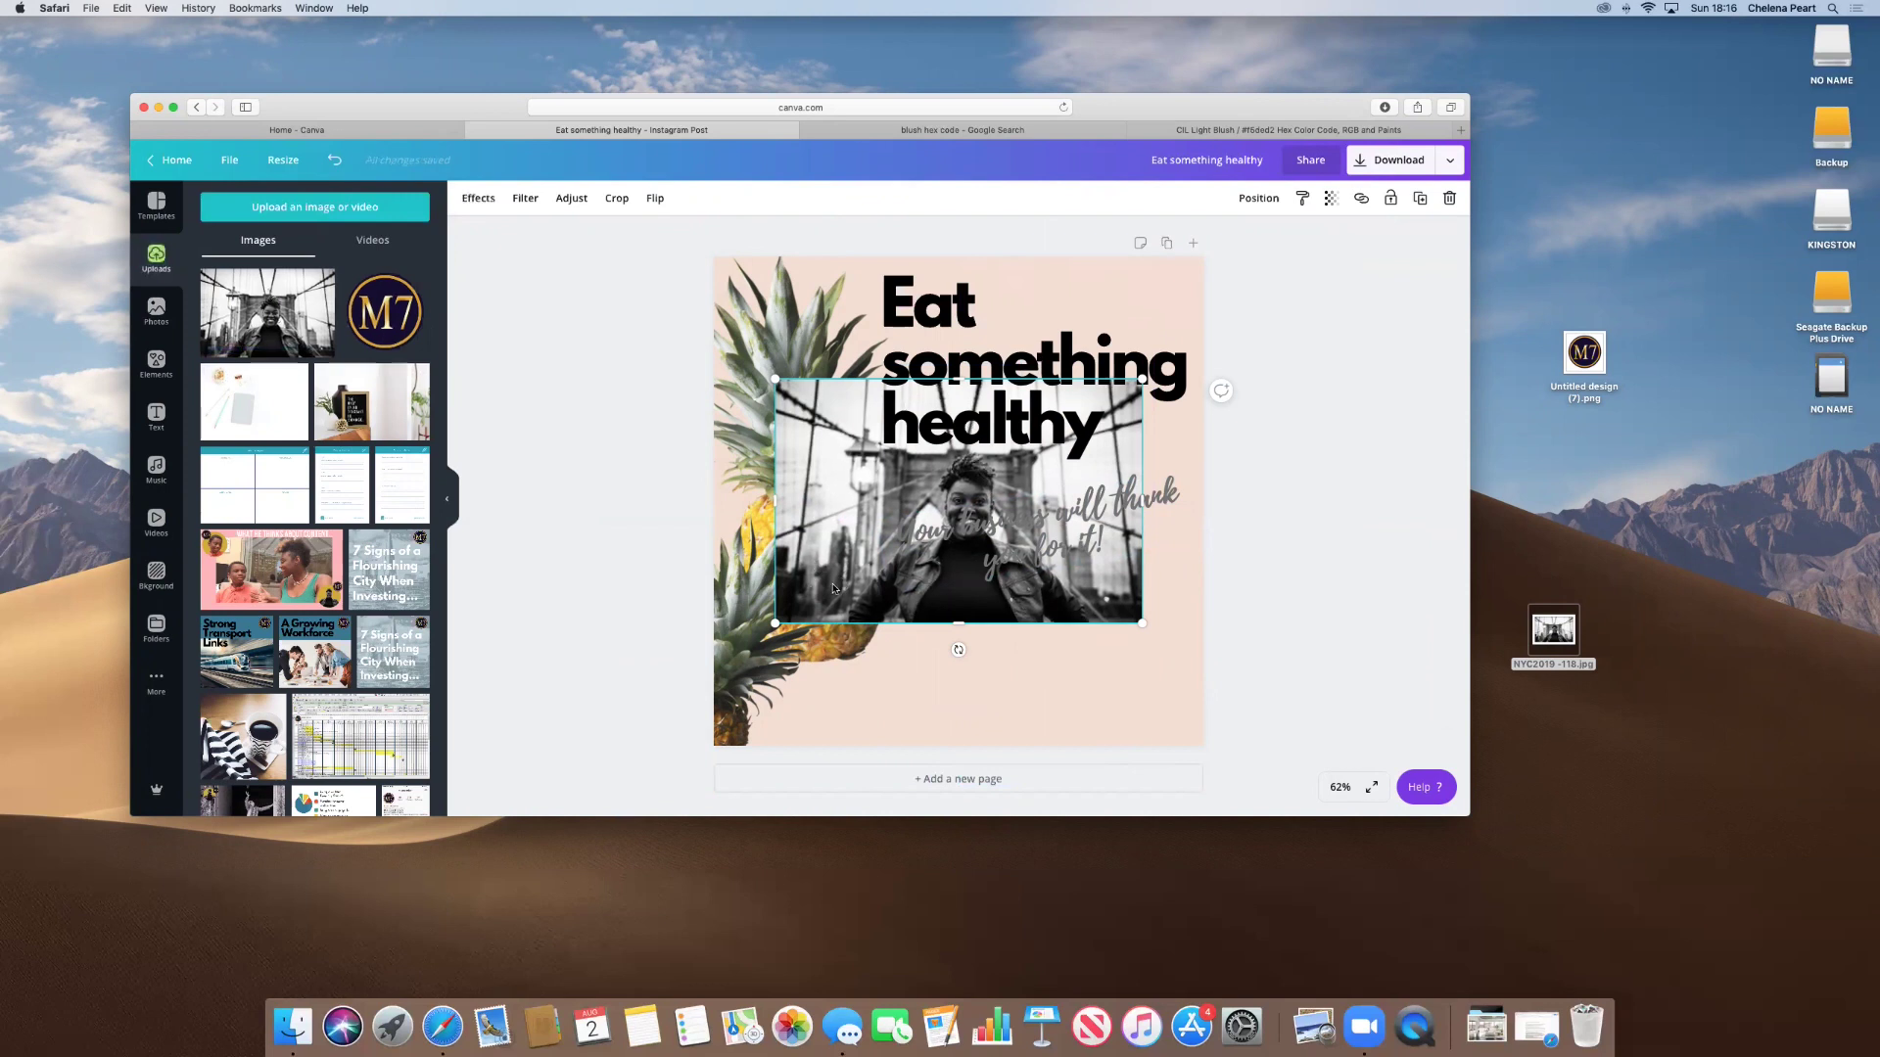
pyautogui.press('Delete')
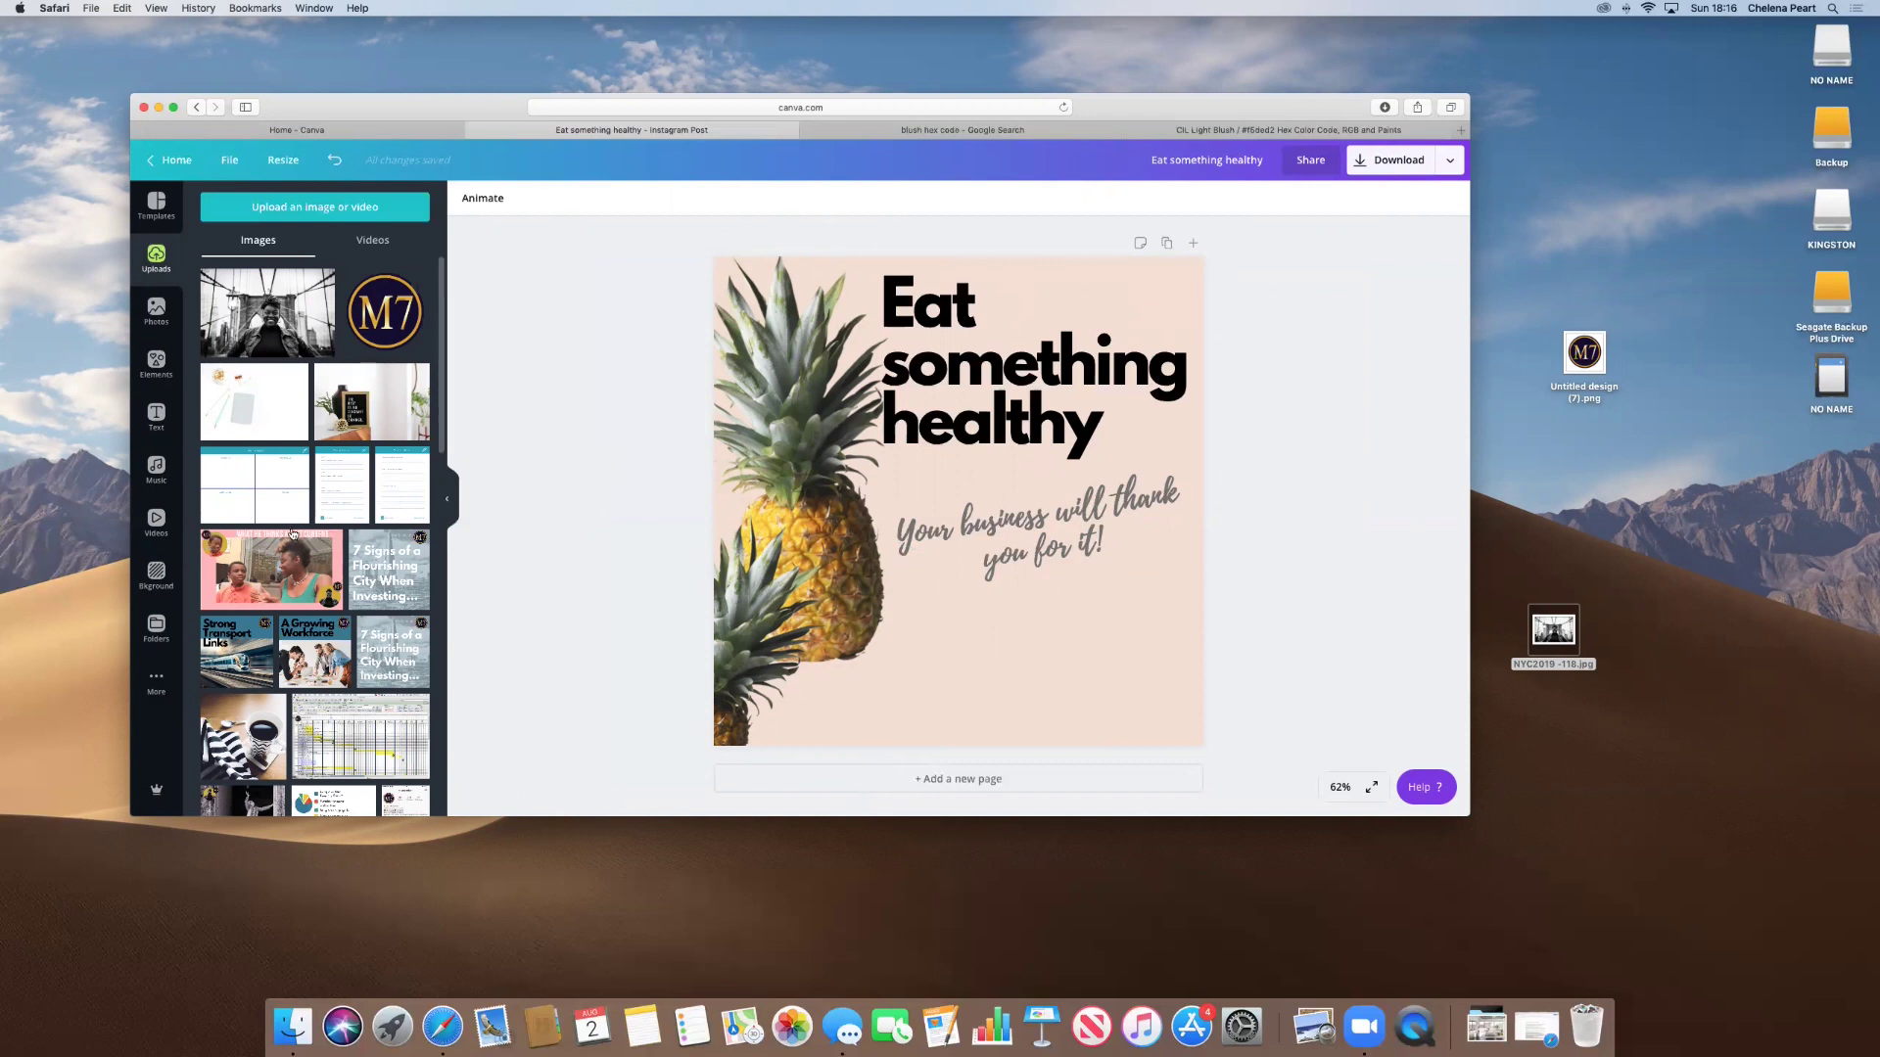
# Browse the available frames and add a circular frame to the lower-right area of the post, below the heading.
pyautogui.click(156, 371)
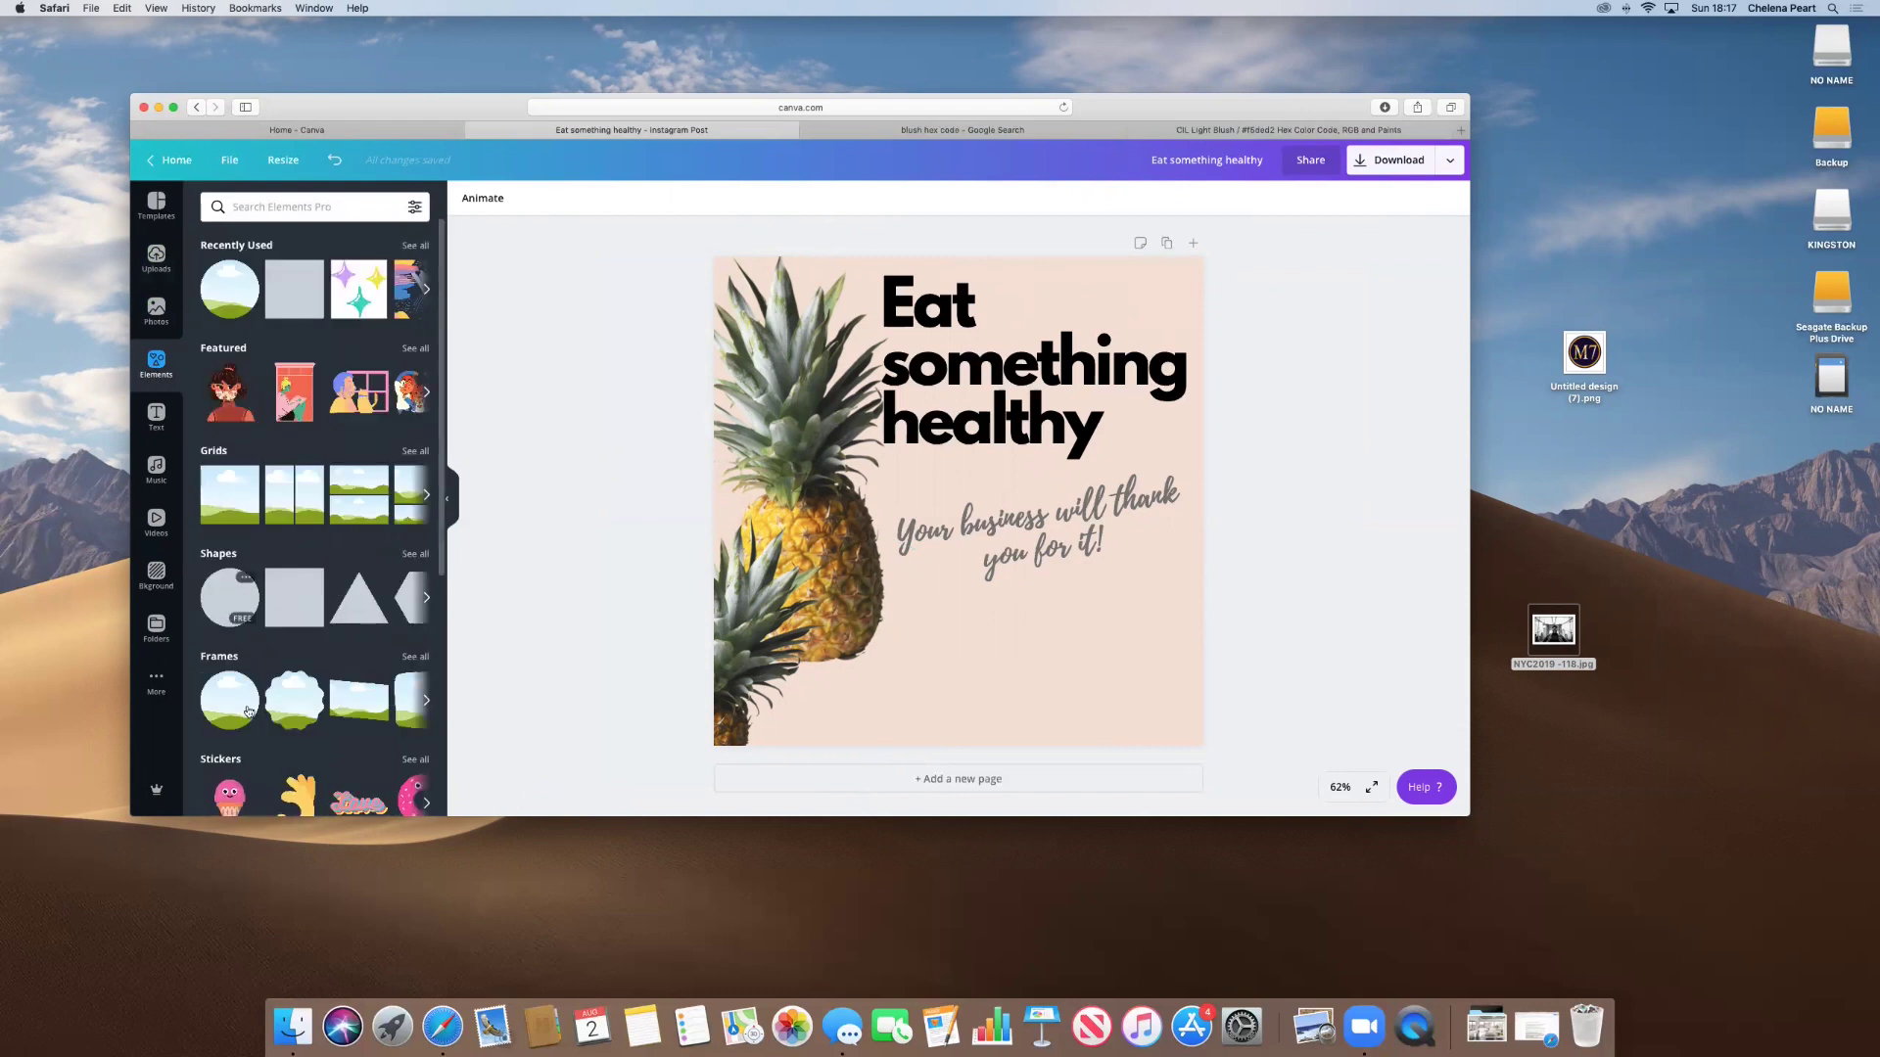
pyautogui.click(427, 702)
pyautogui.click(427, 702)
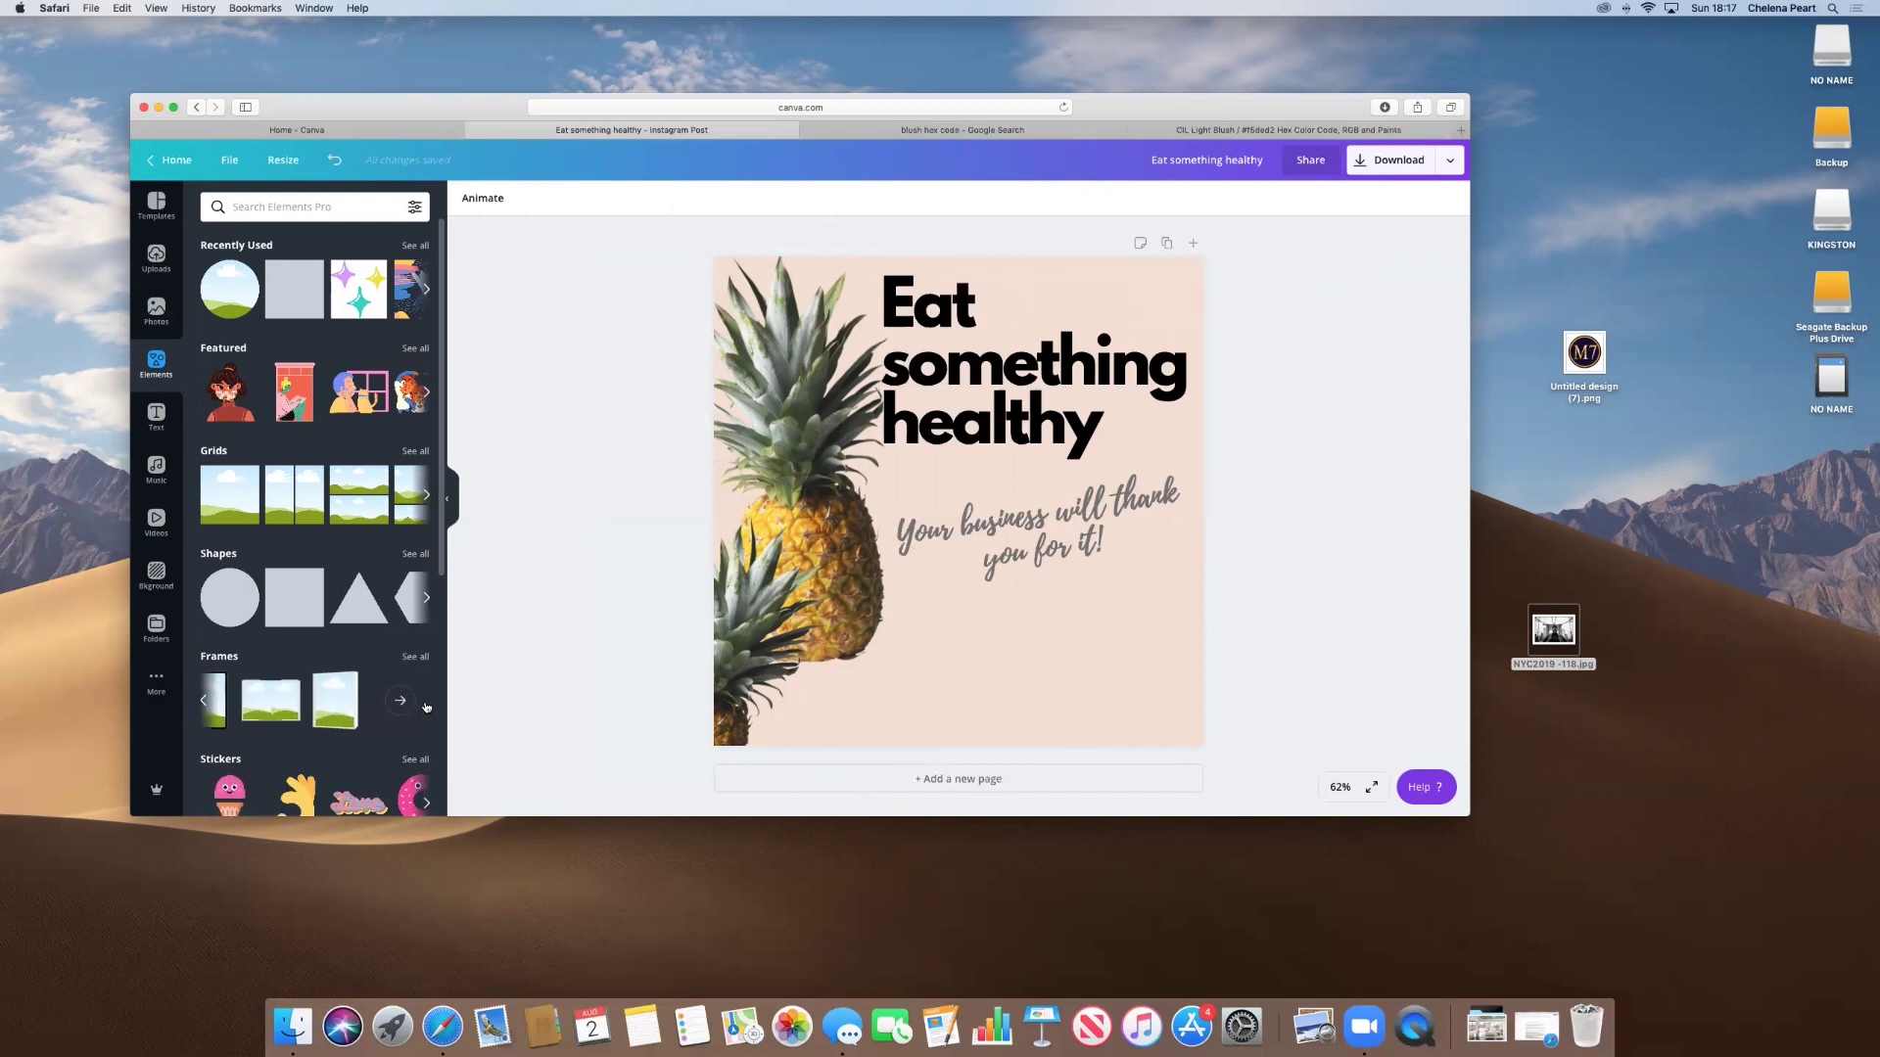
pyautogui.click(202, 702)
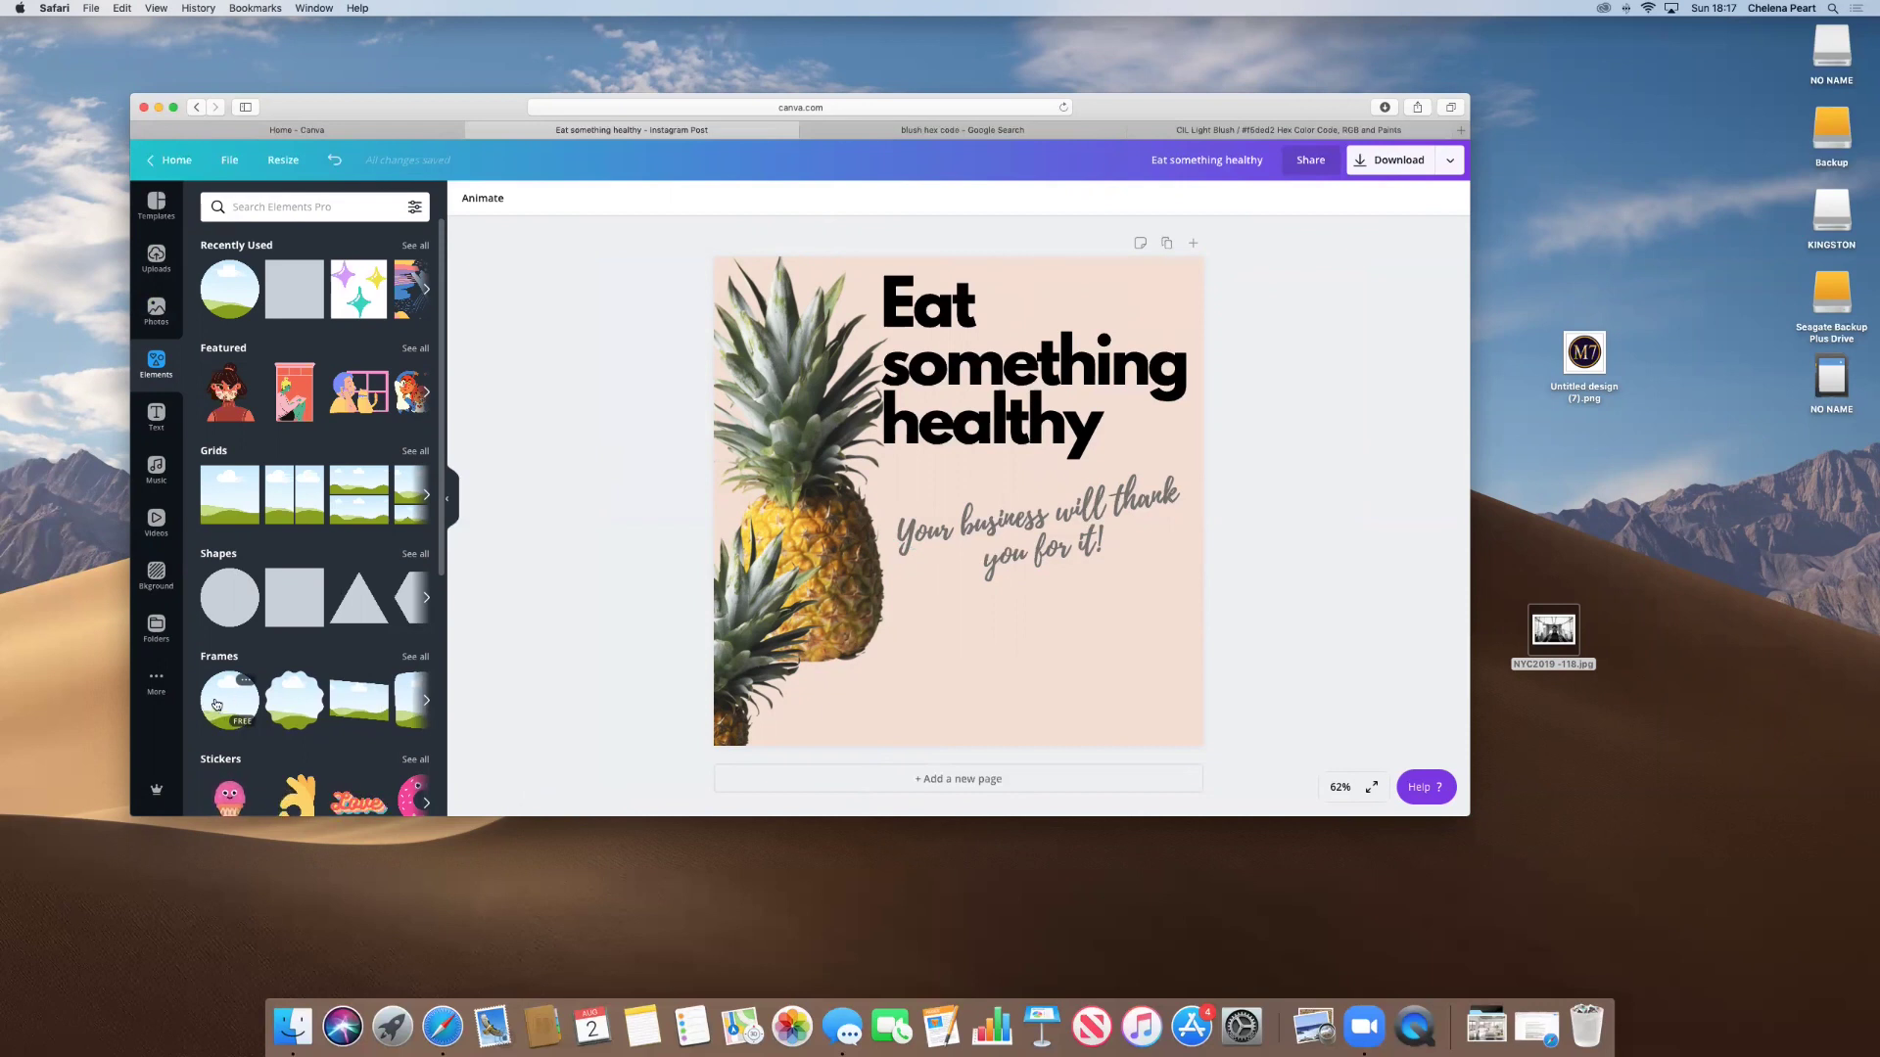
pyautogui.moveTo(875, 665); pyautogui.dragTo(979, 636)
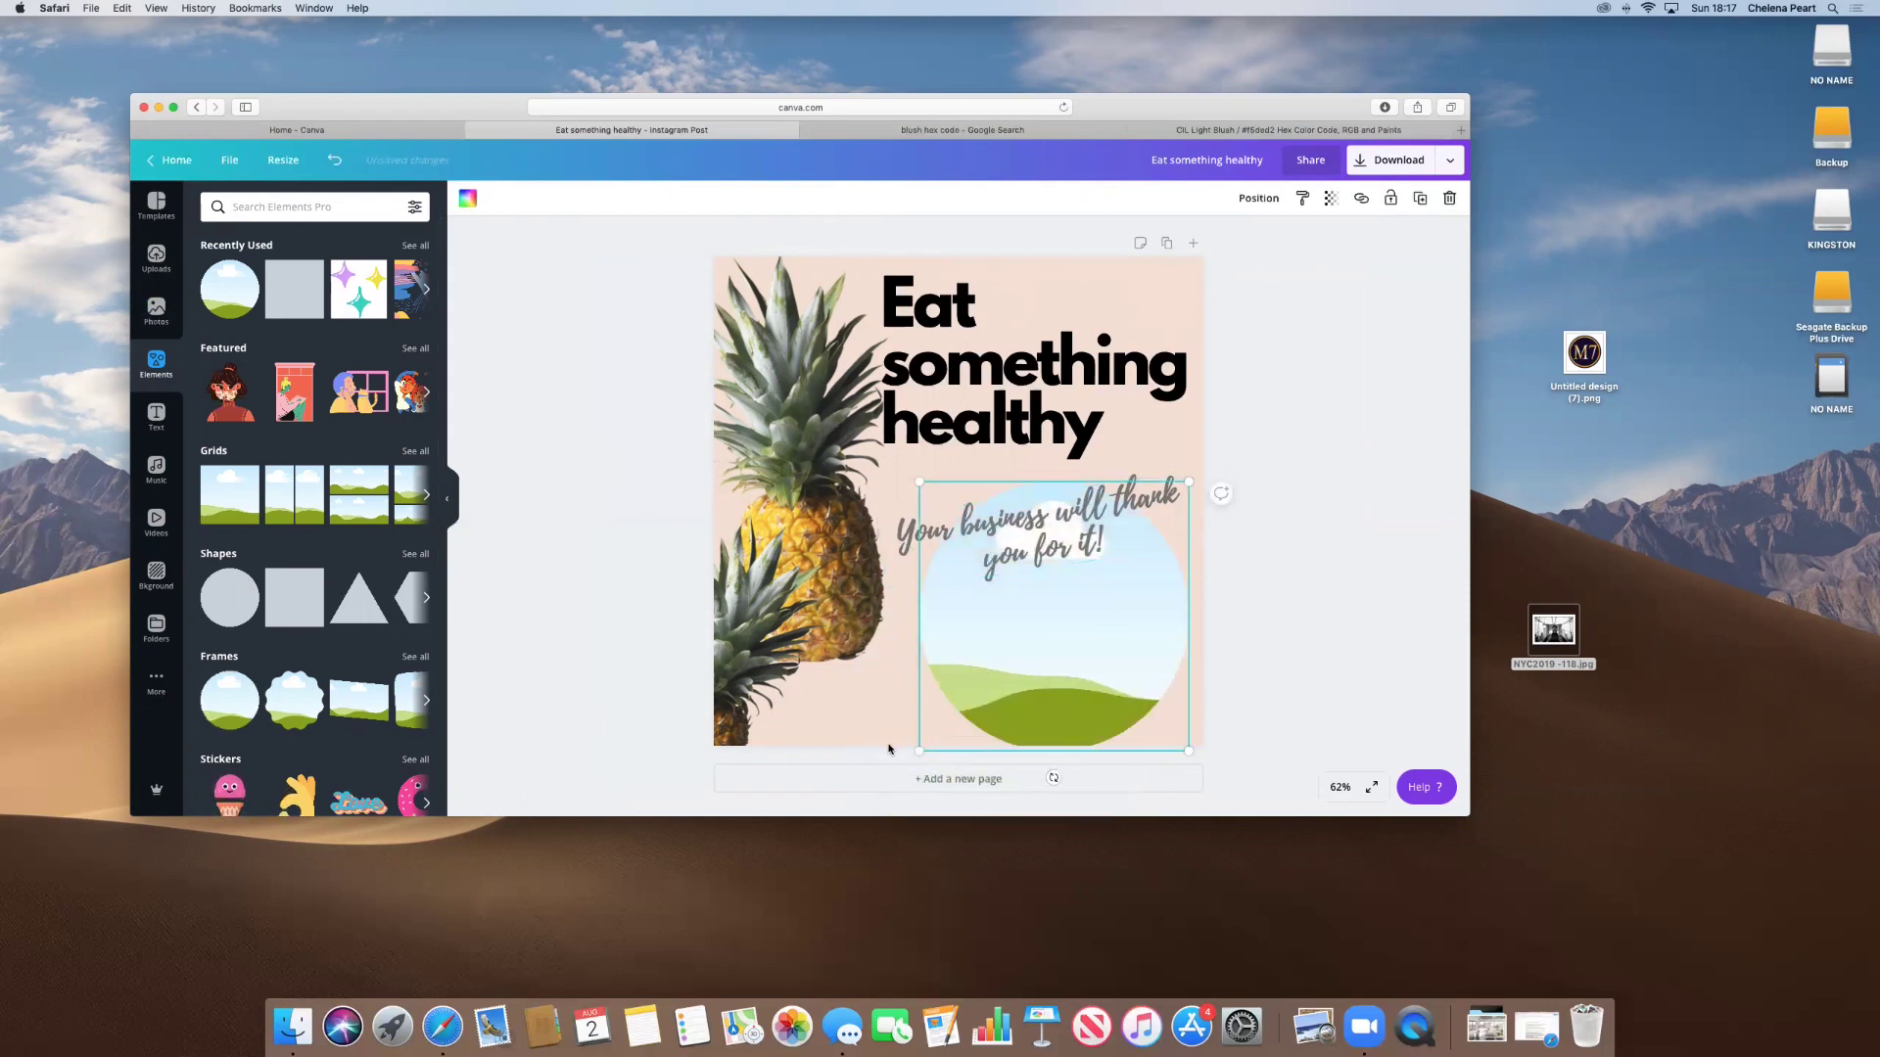
# Try the uploaded bridge photo in a small circular frame near the post's lower-right corner and remove both again.
pyautogui.moveTo(918, 751); pyautogui.dragTo(1085, 683)
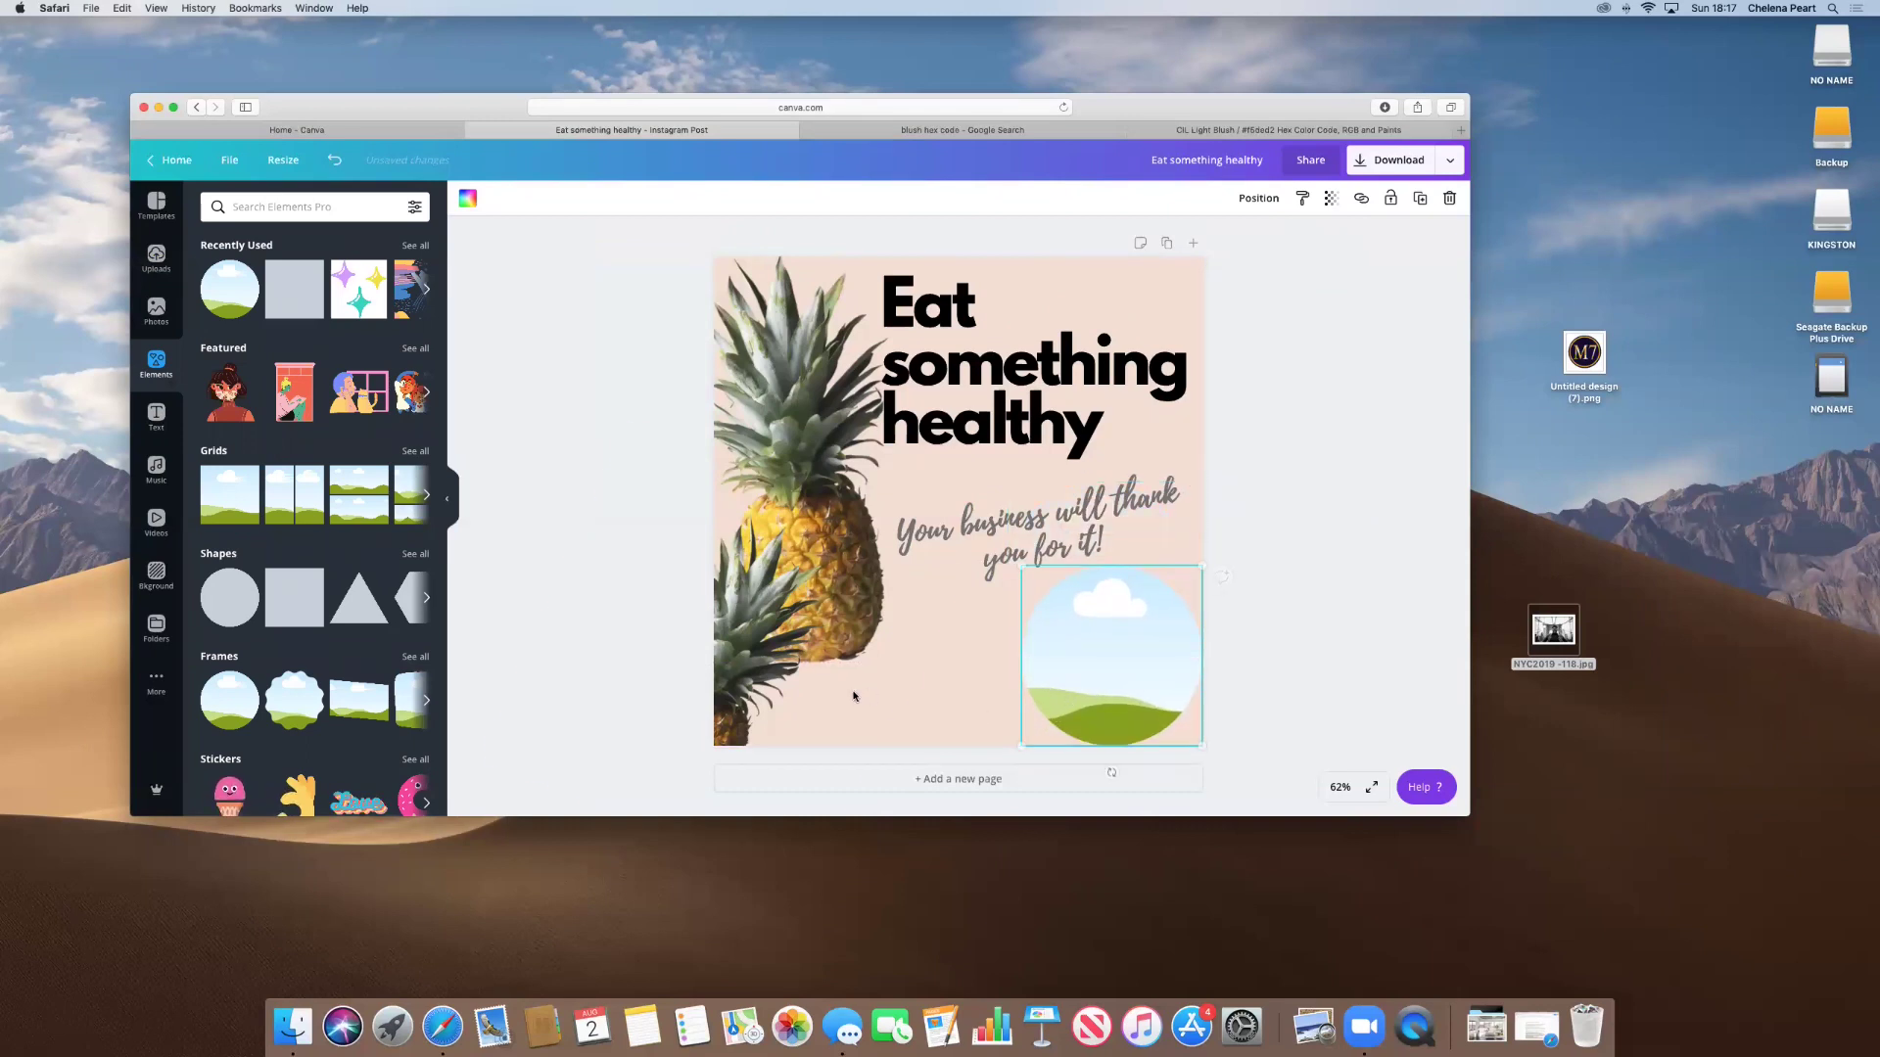
pyautogui.click(156, 258)
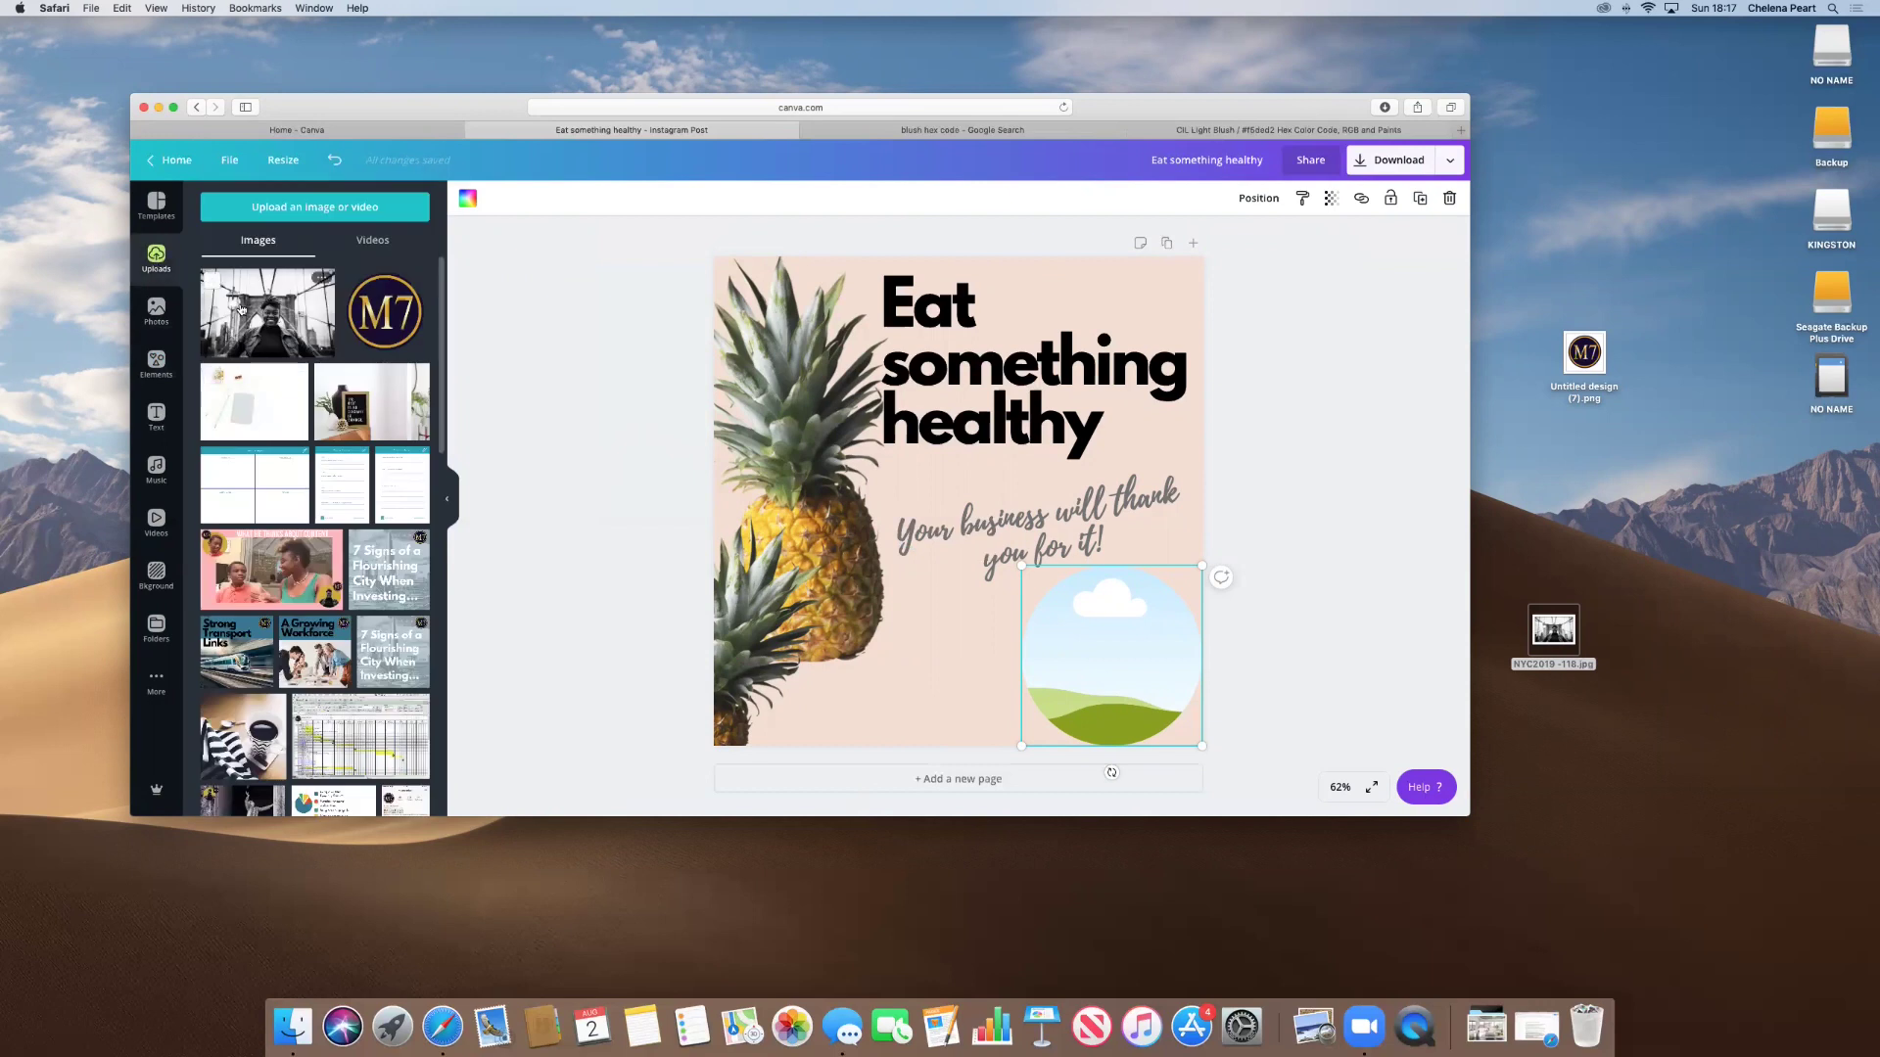
pyautogui.moveTo(244, 315); pyautogui.dragTo(1107, 607)
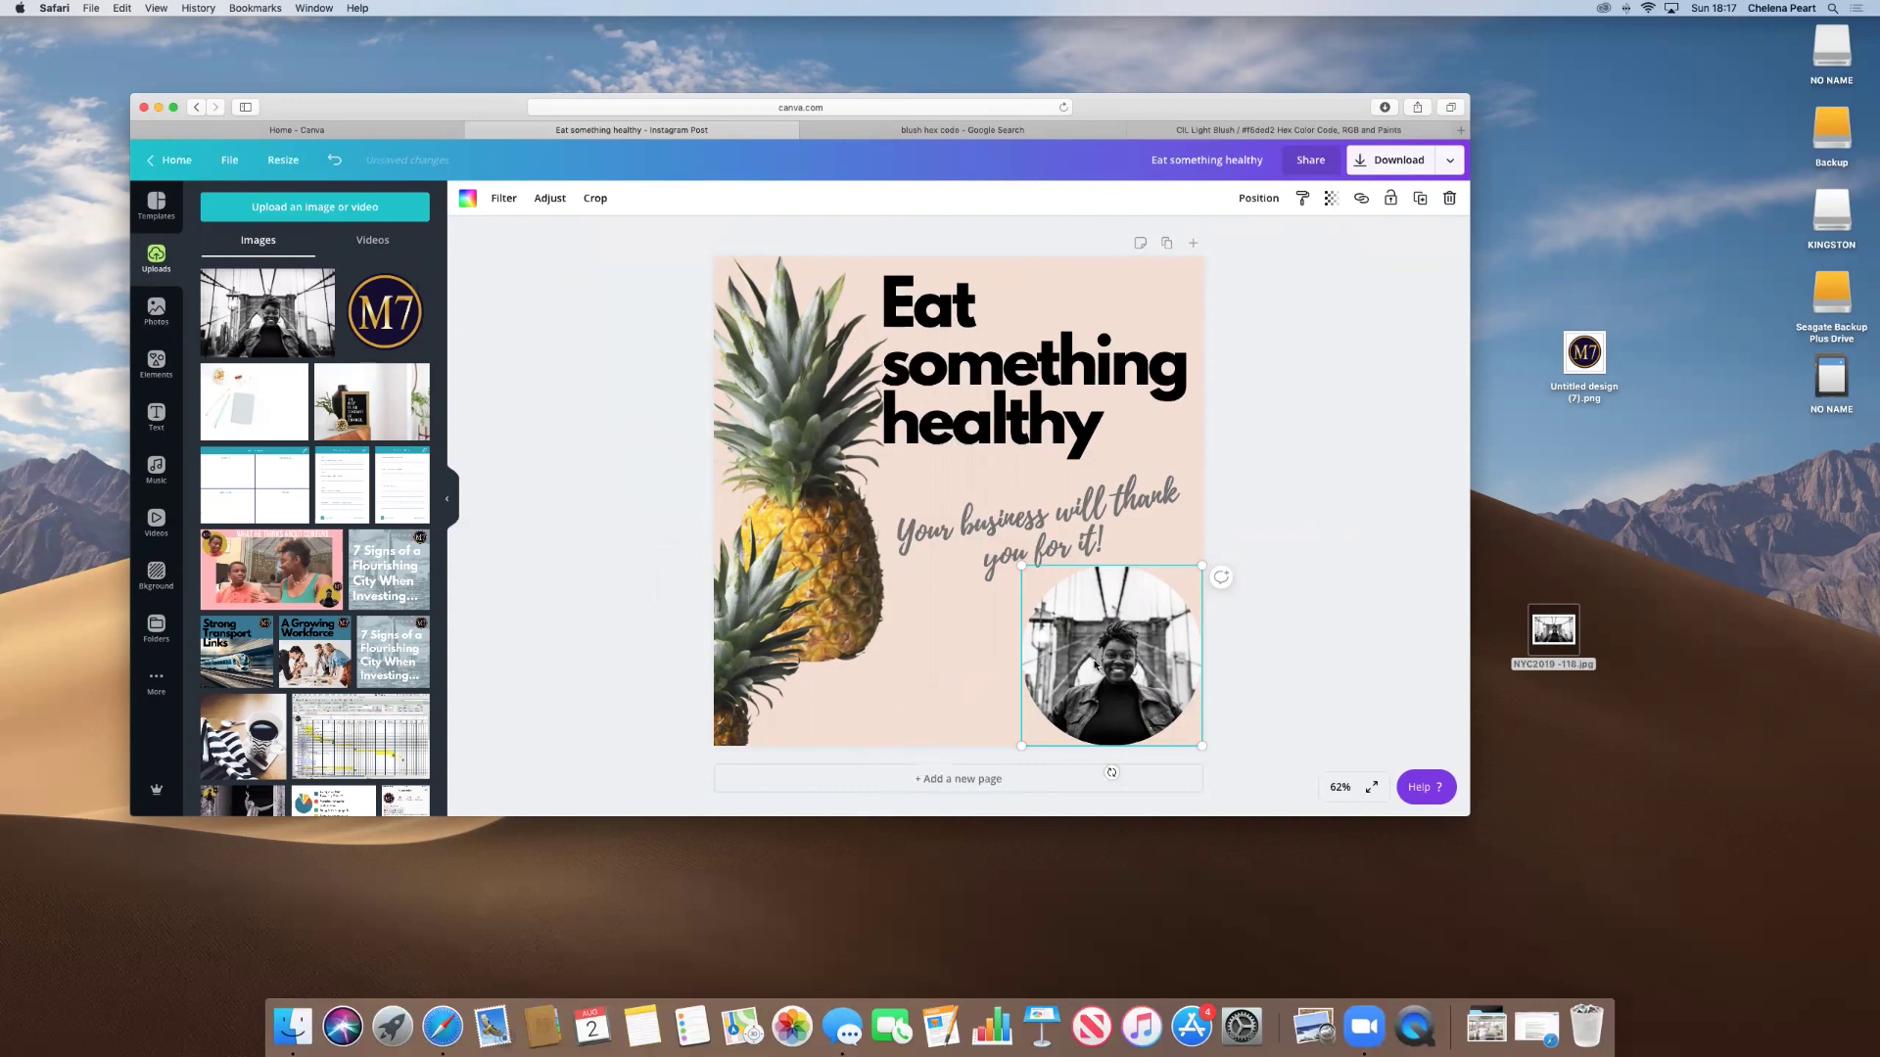
pyautogui.moveTo(1088, 707); pyautogui.dragTo(1175, 732)
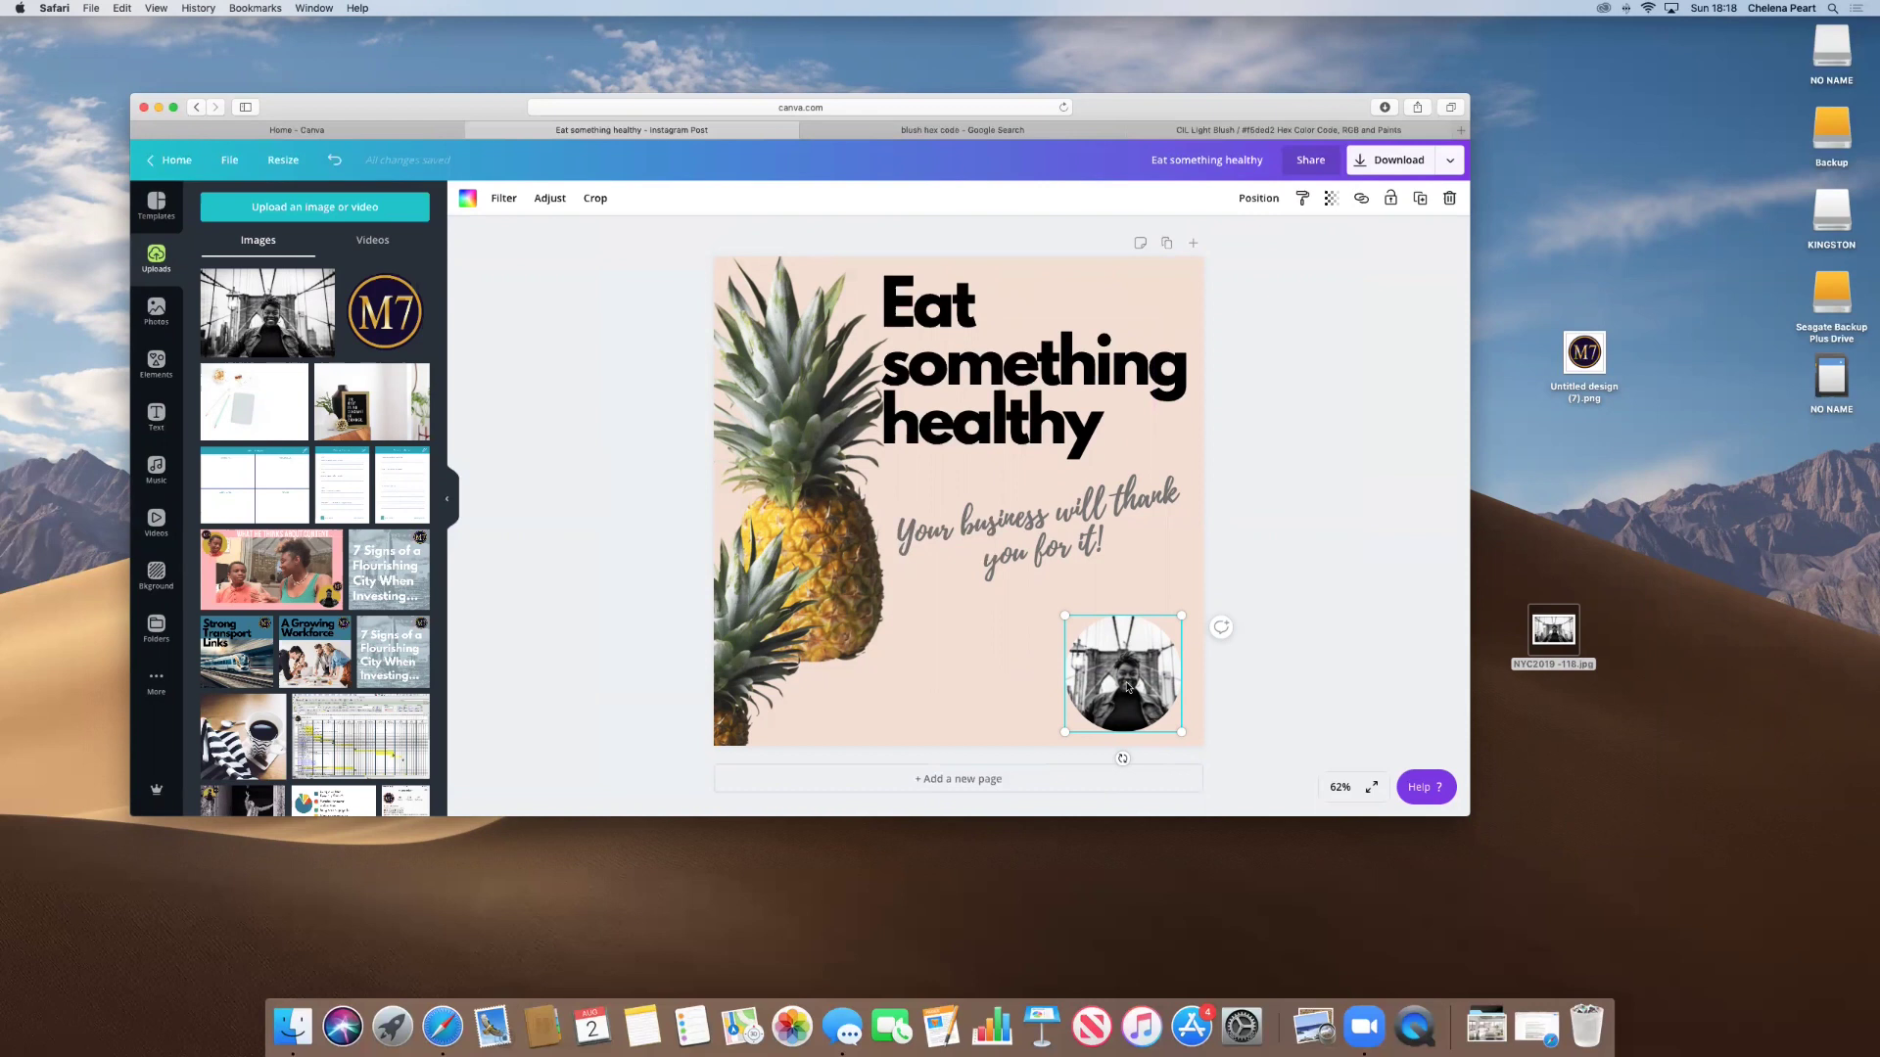
pyautogui.press('Delete')
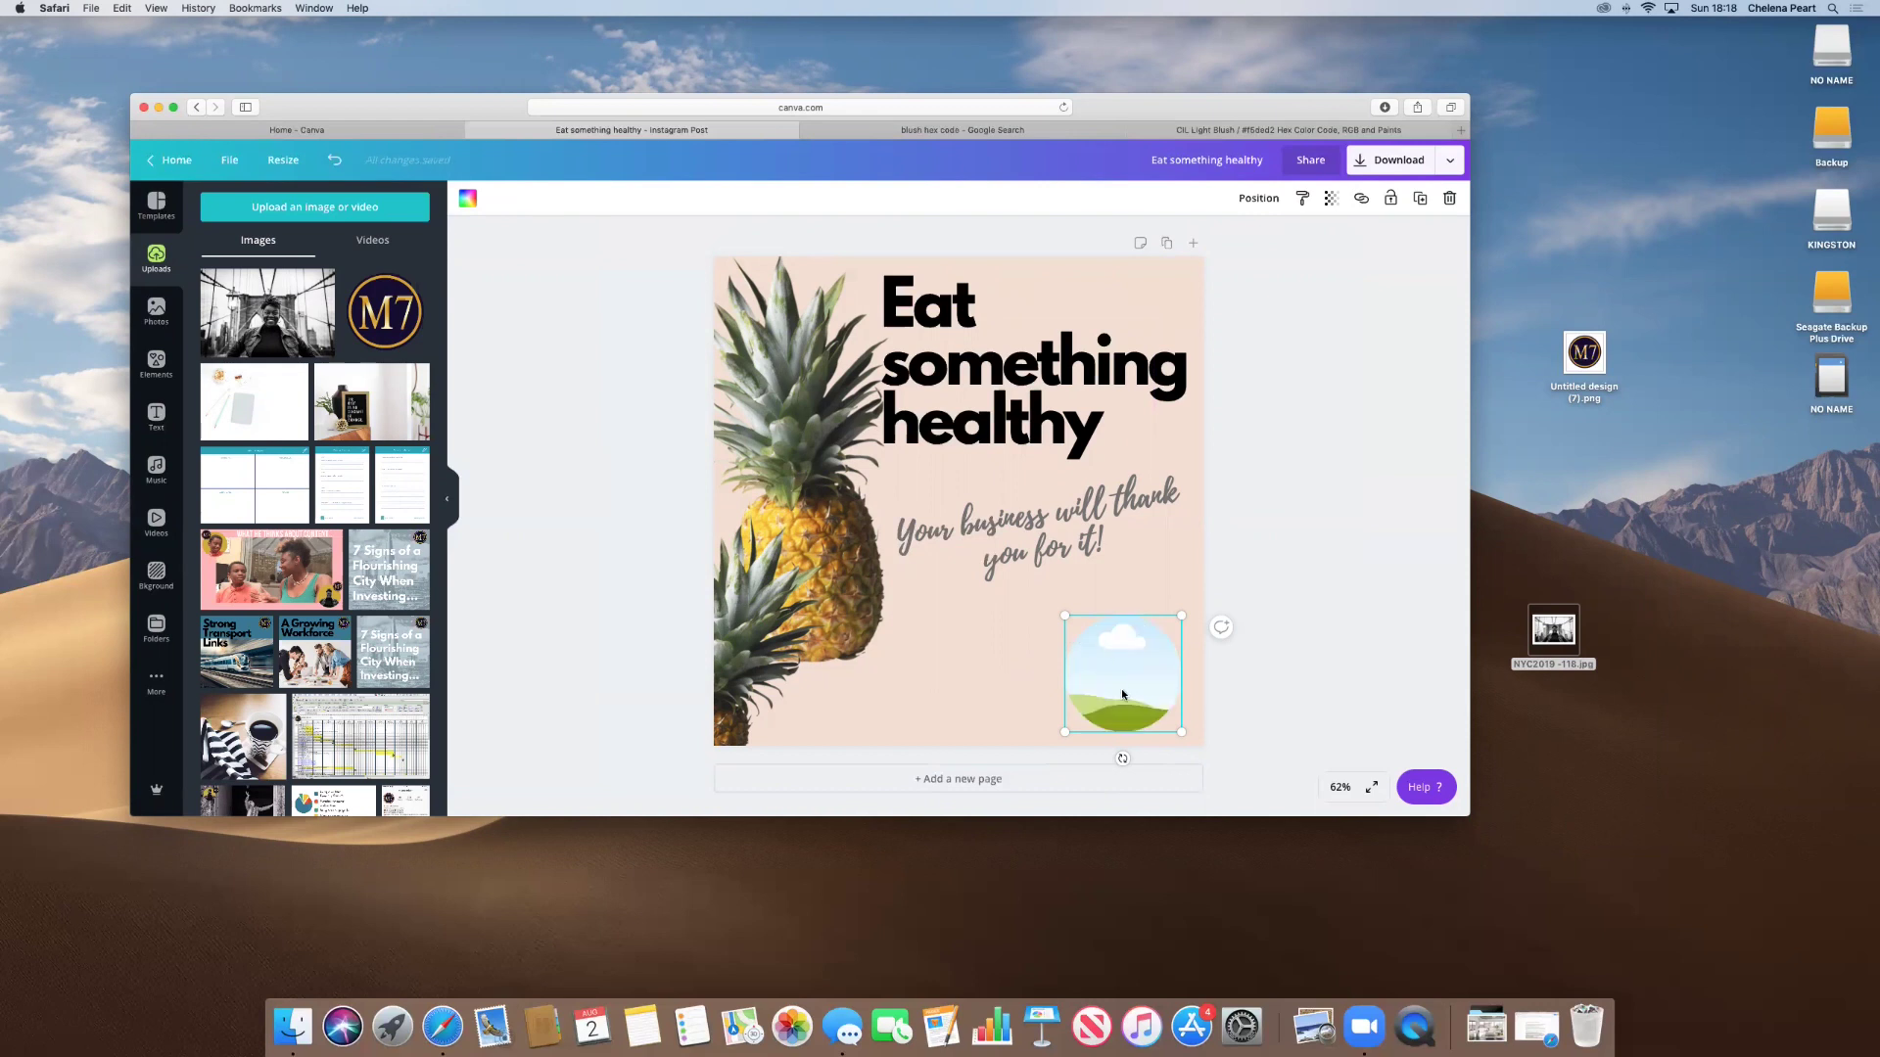
pyautogui.press('Delete')
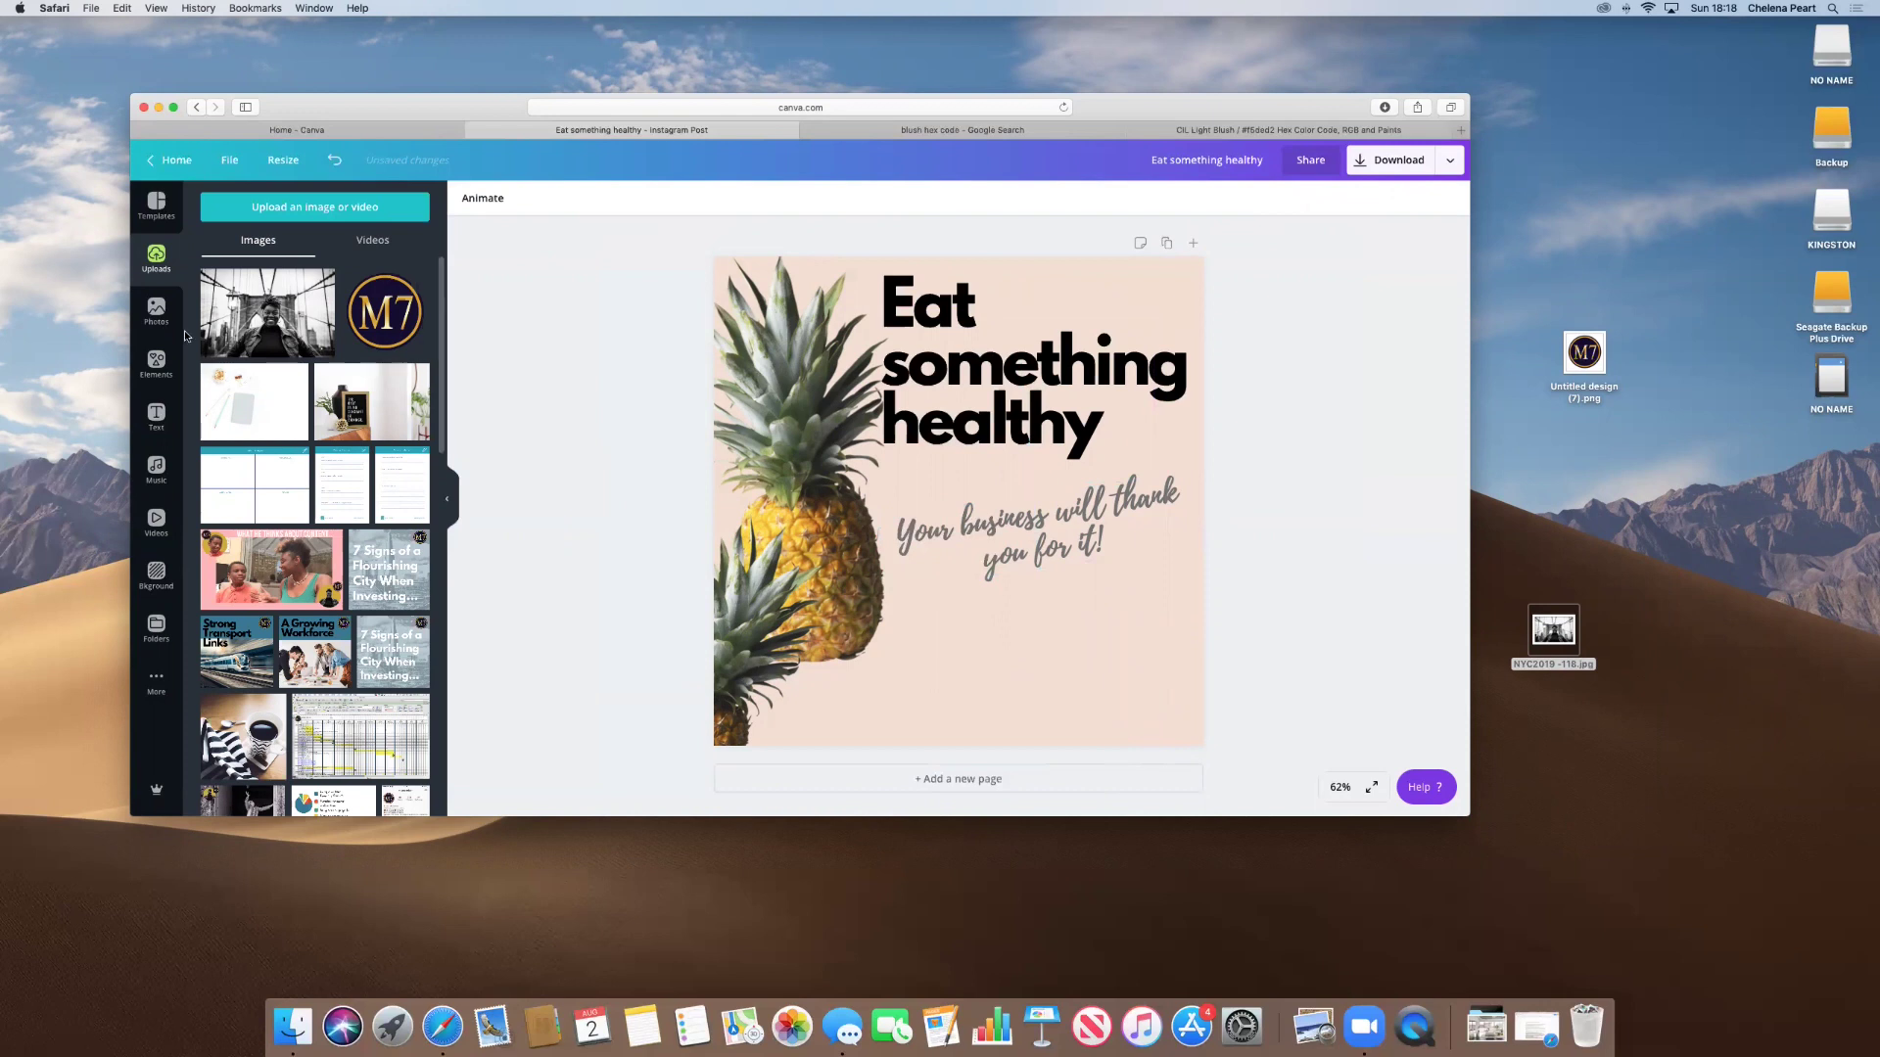
# Add the uploaded bridge photo to the page and remove its background with the Background Remover effect.
pyautogui.click(259, 328)
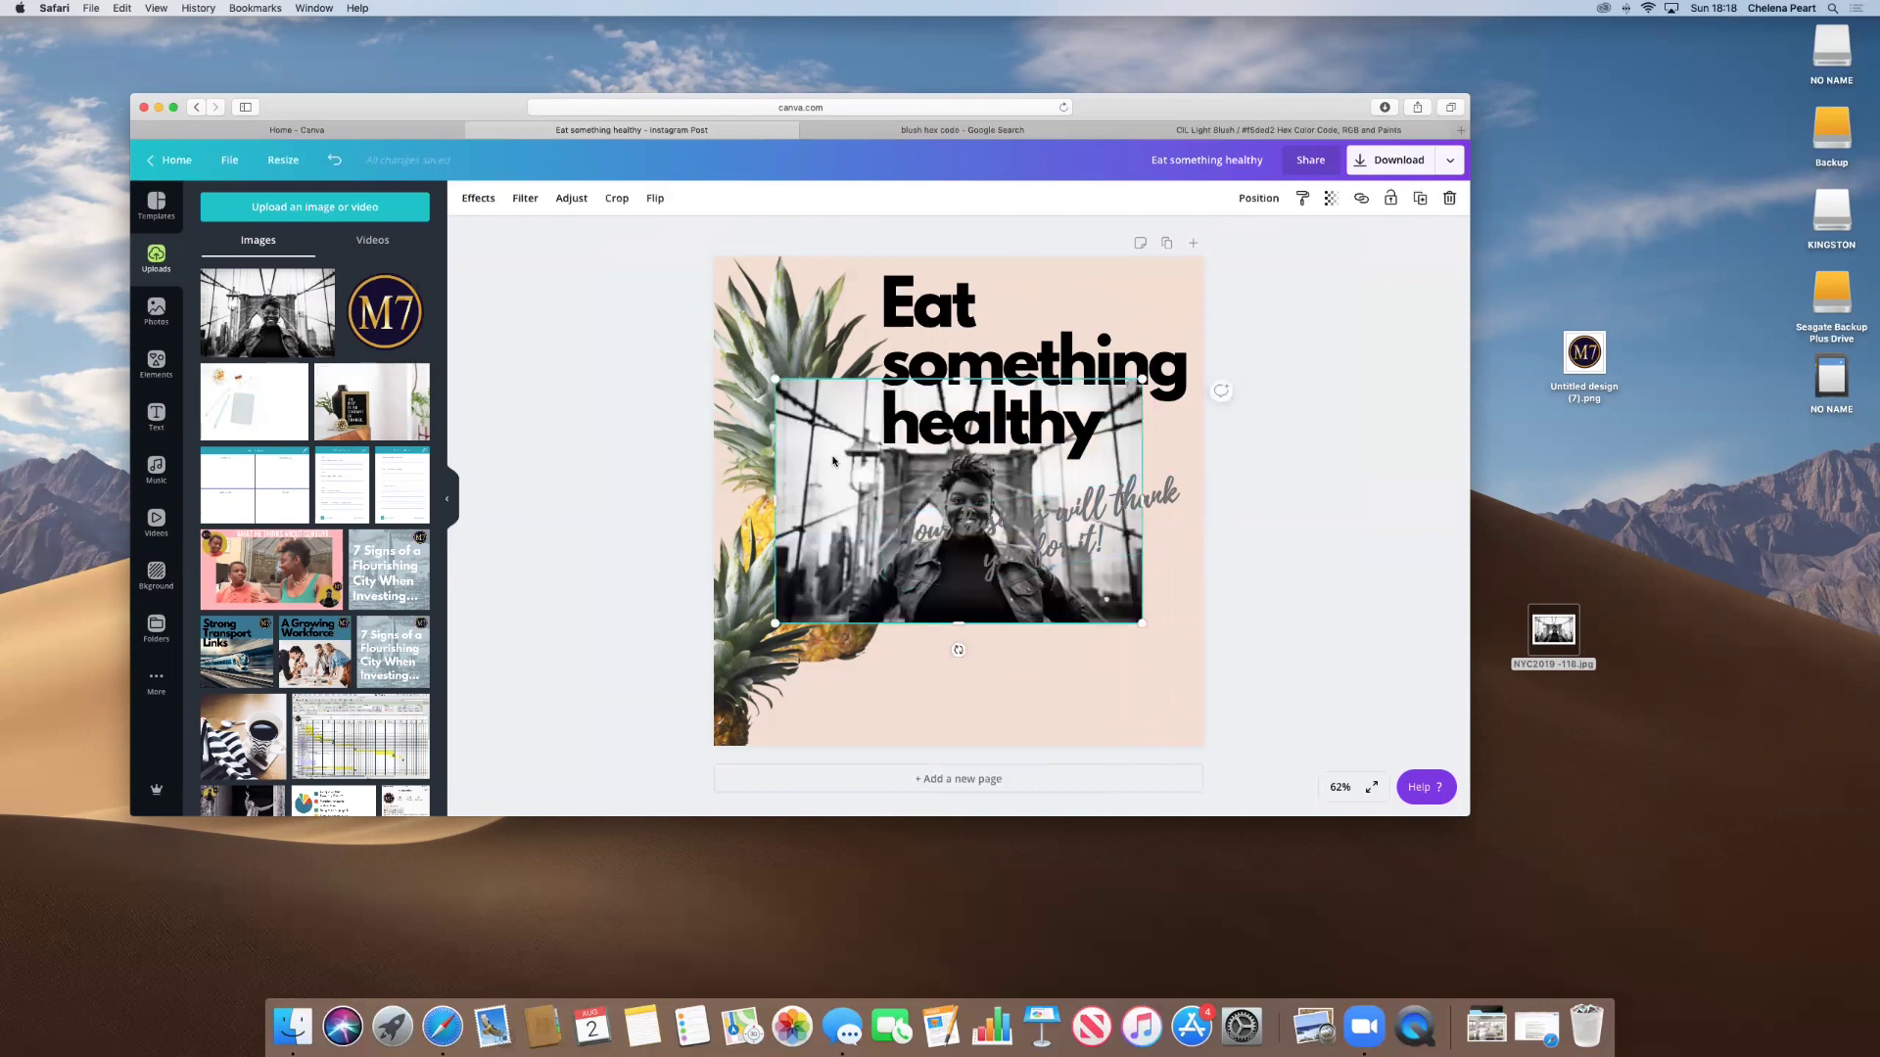
pyautogui.click(477, 201)
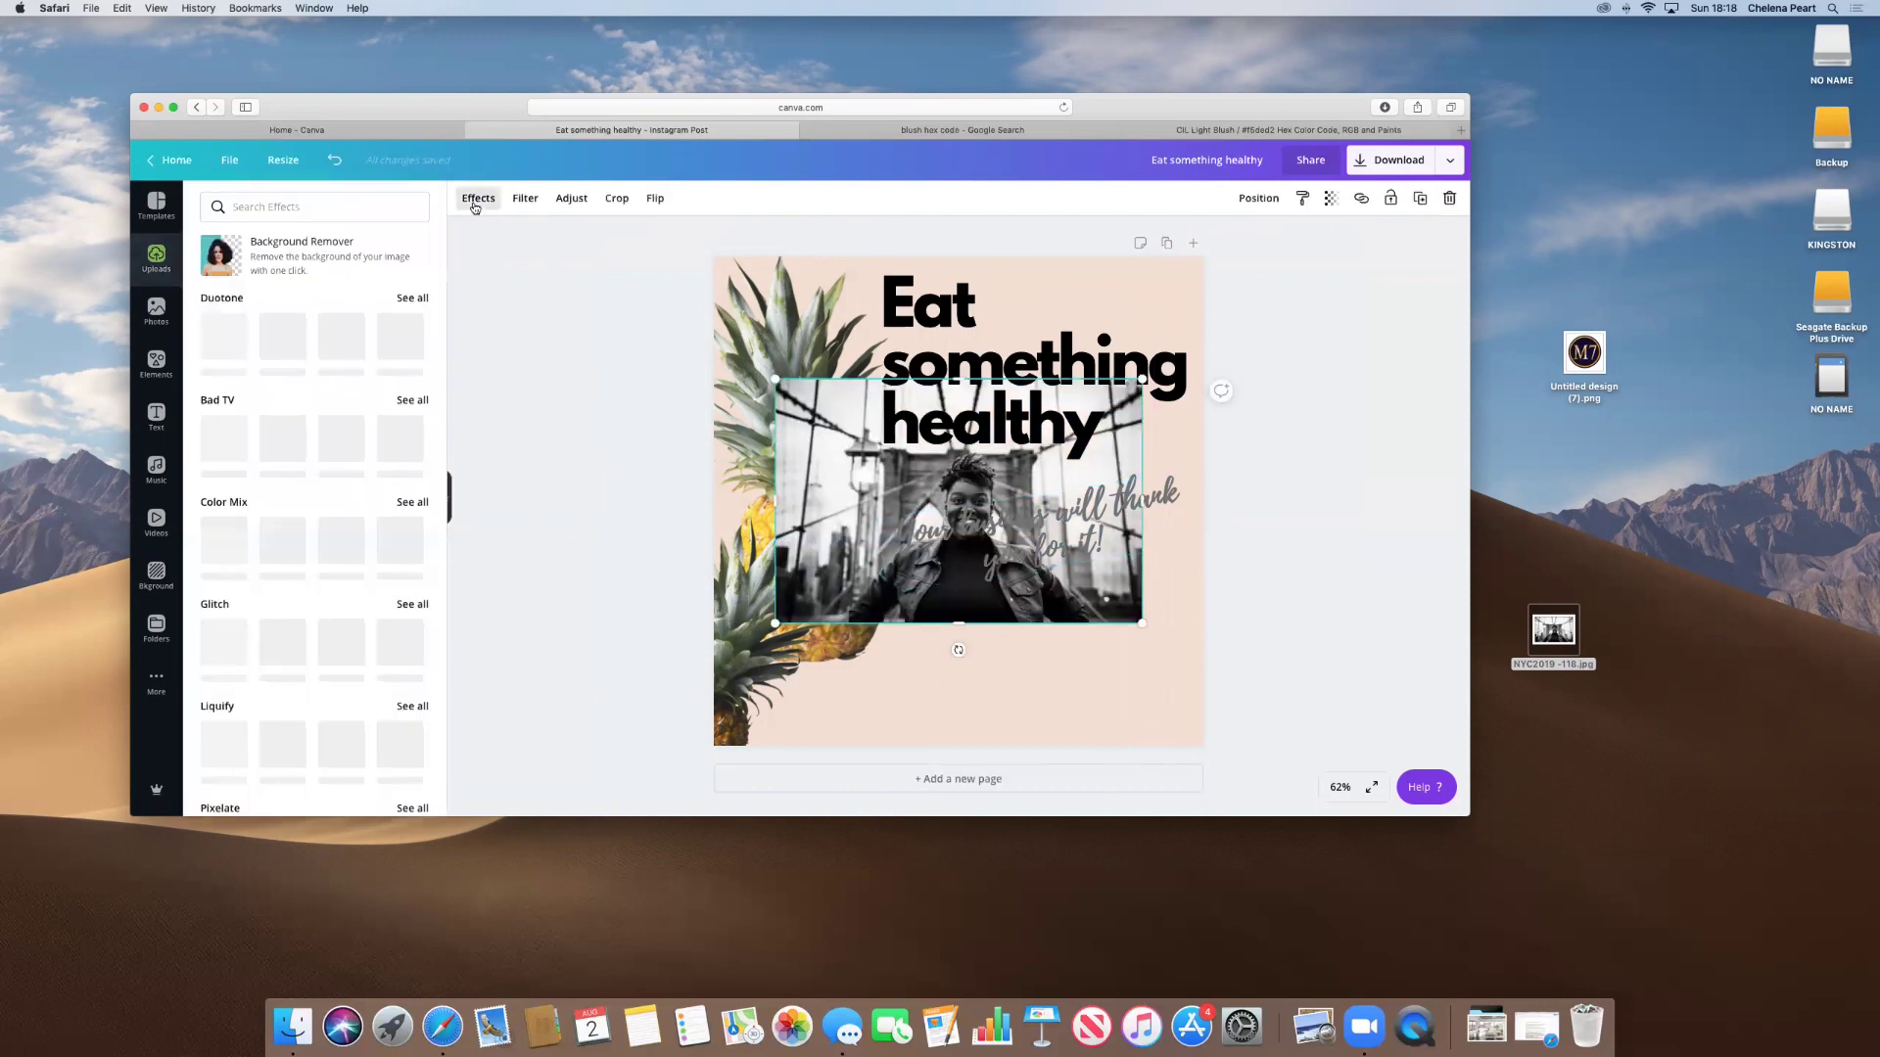
pyautogui.click(239, 258)
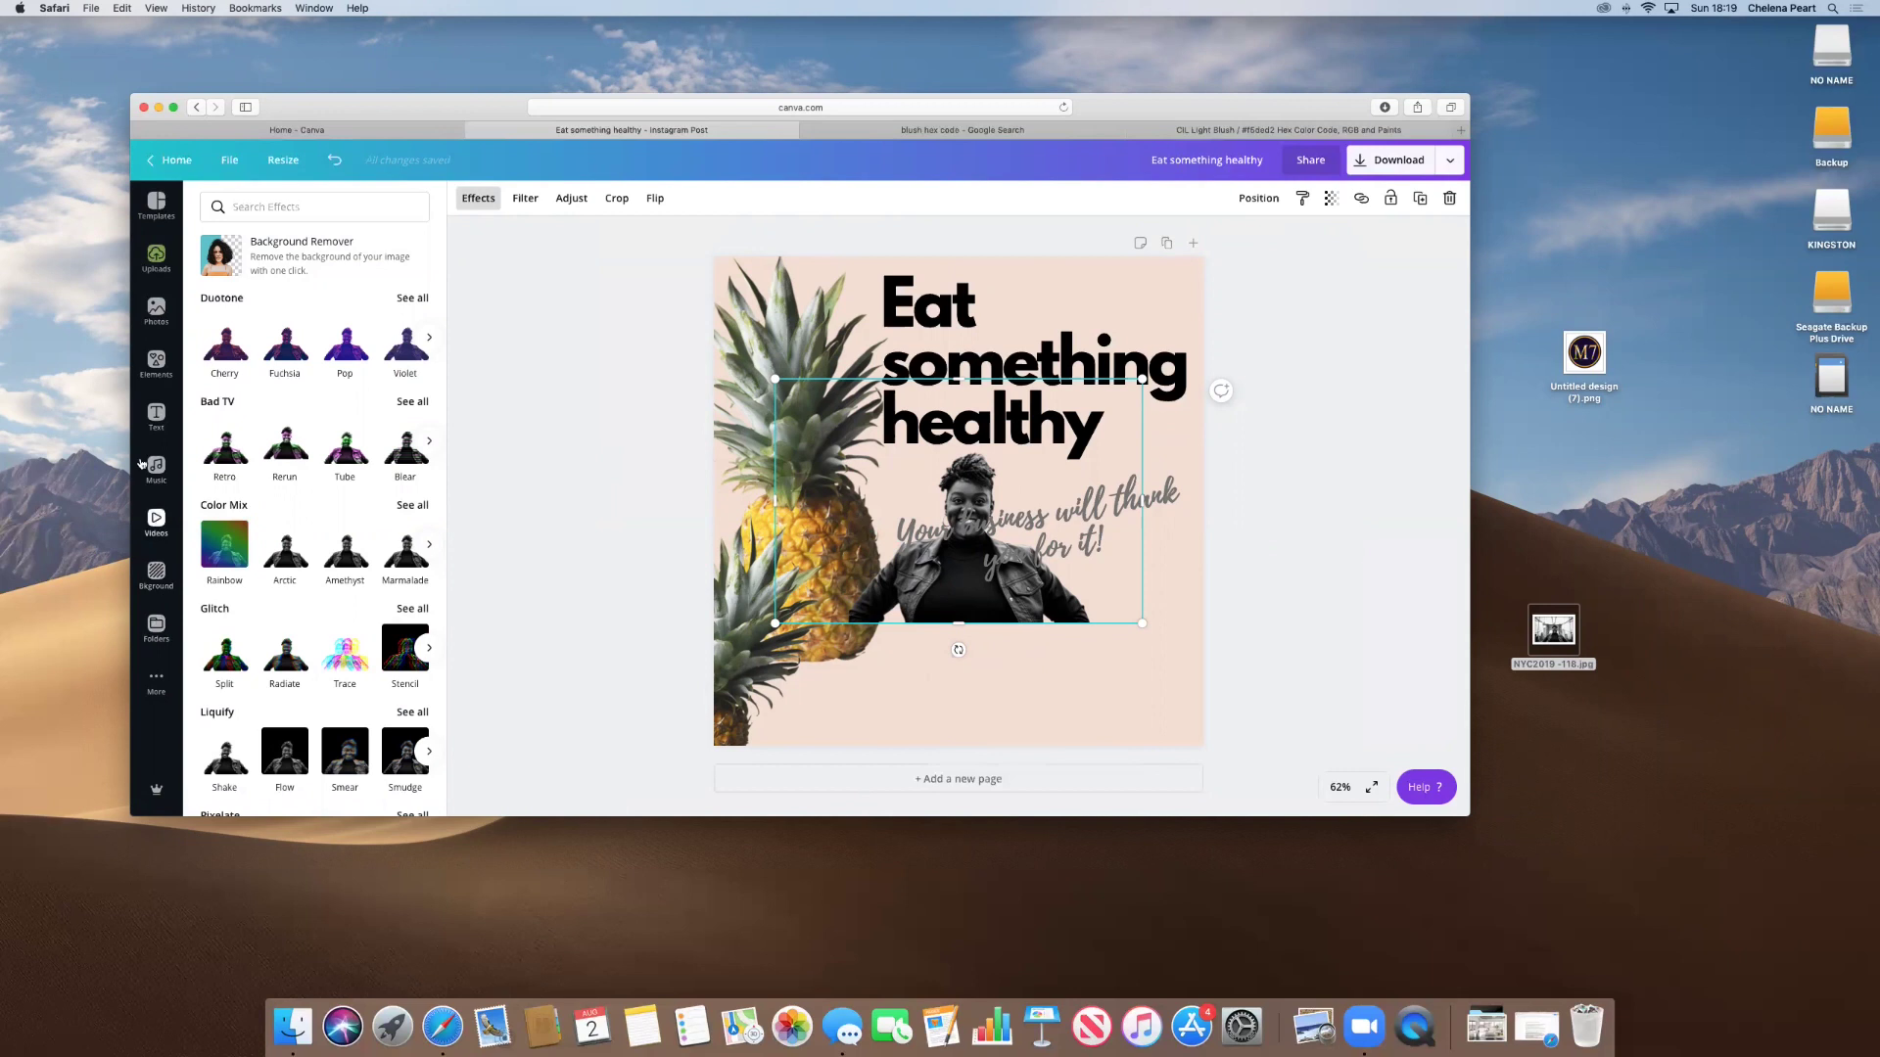
# Add a small circular frame near the post's lower-right corner and fill it with the cut-out portrait.
pyautogui.click(154, 365)
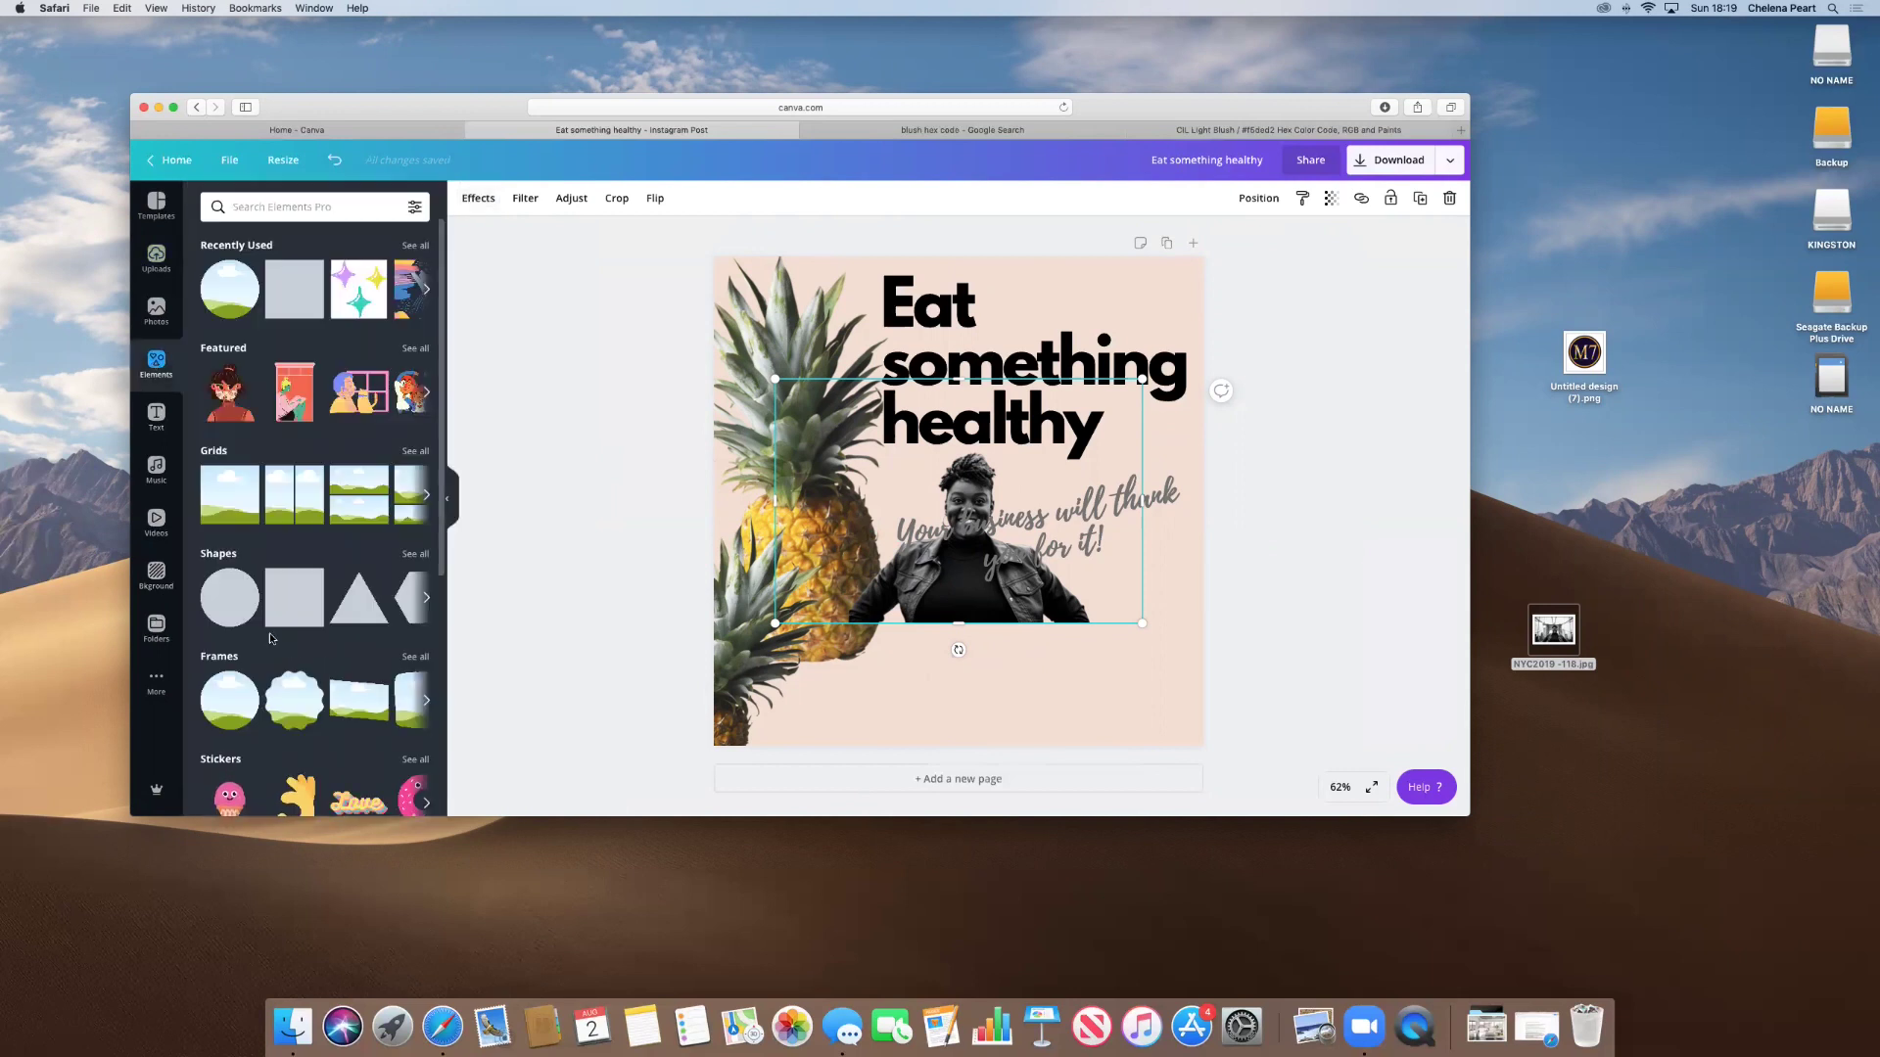
pyautogui.click(229, 697)
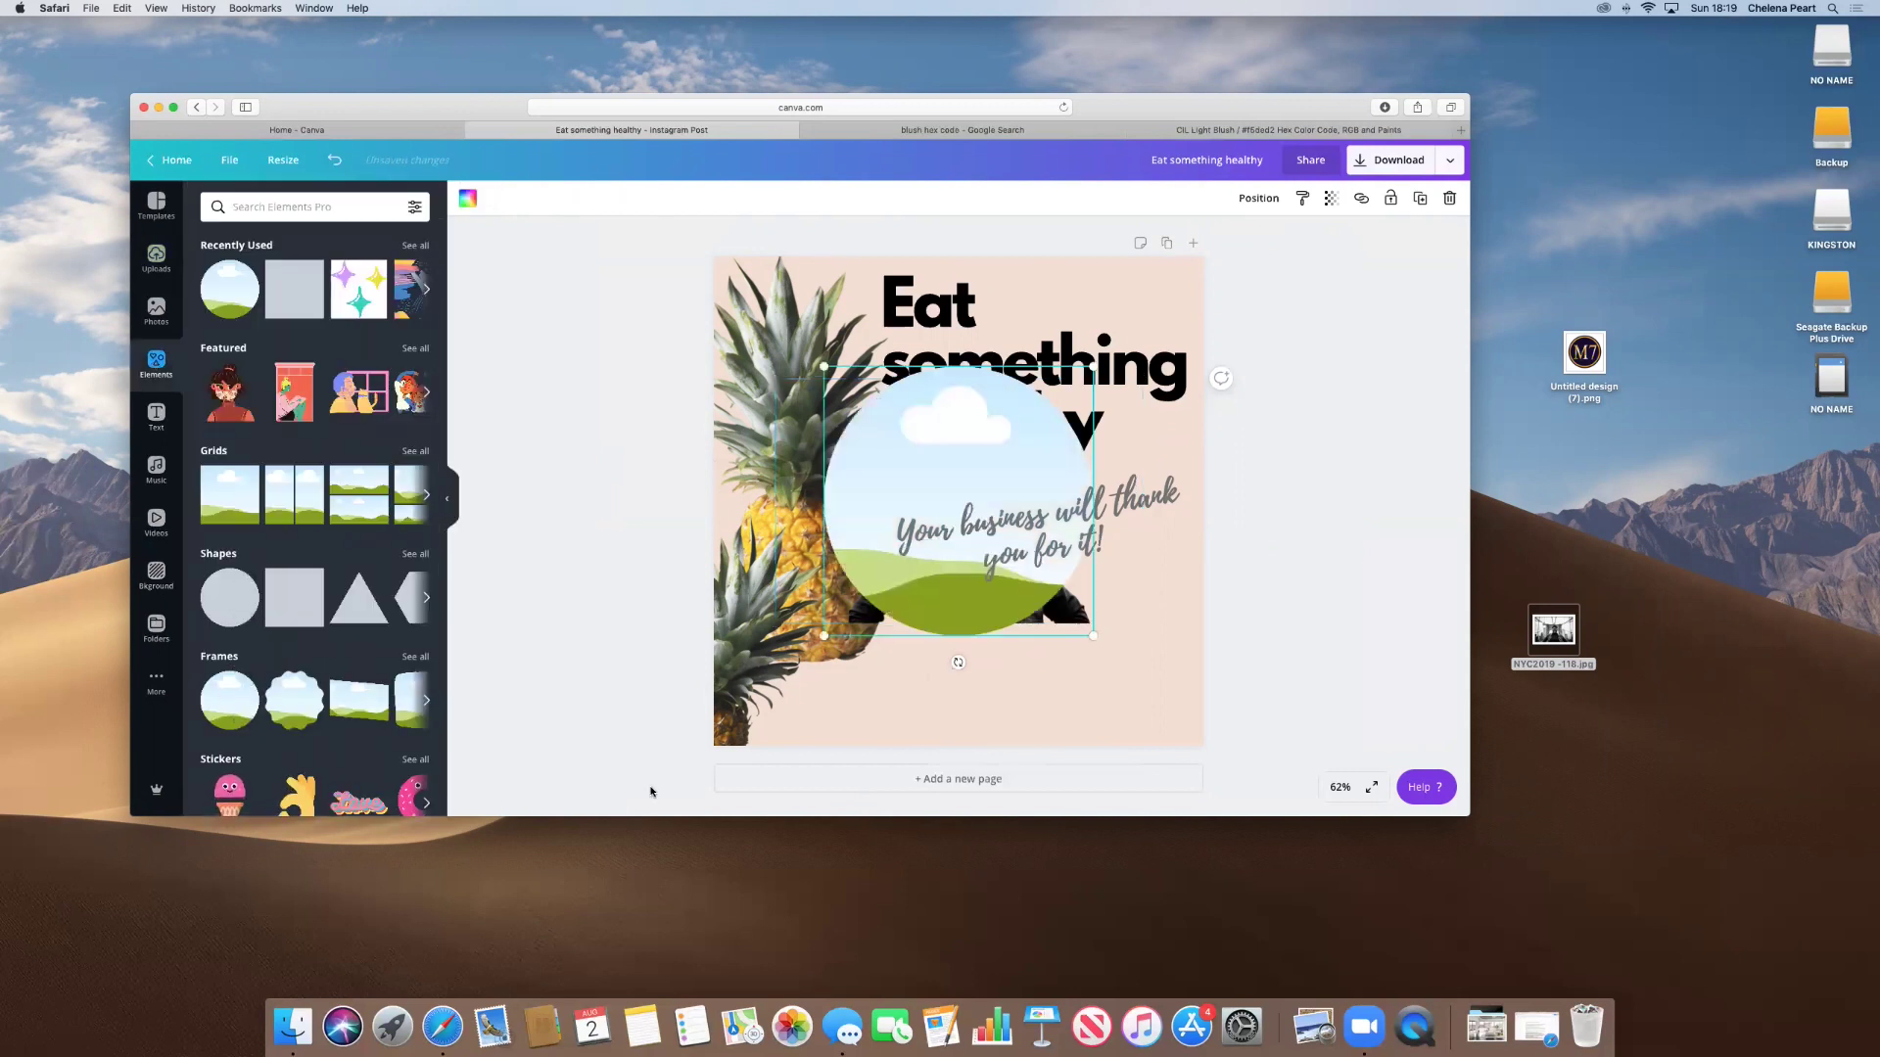
pyautogui.moveTo(952, 561); pyautogui.dragTo(975, 548)
pyautogui.moveTo(1038, 607); pyautogui.dragTo(1206, 748)
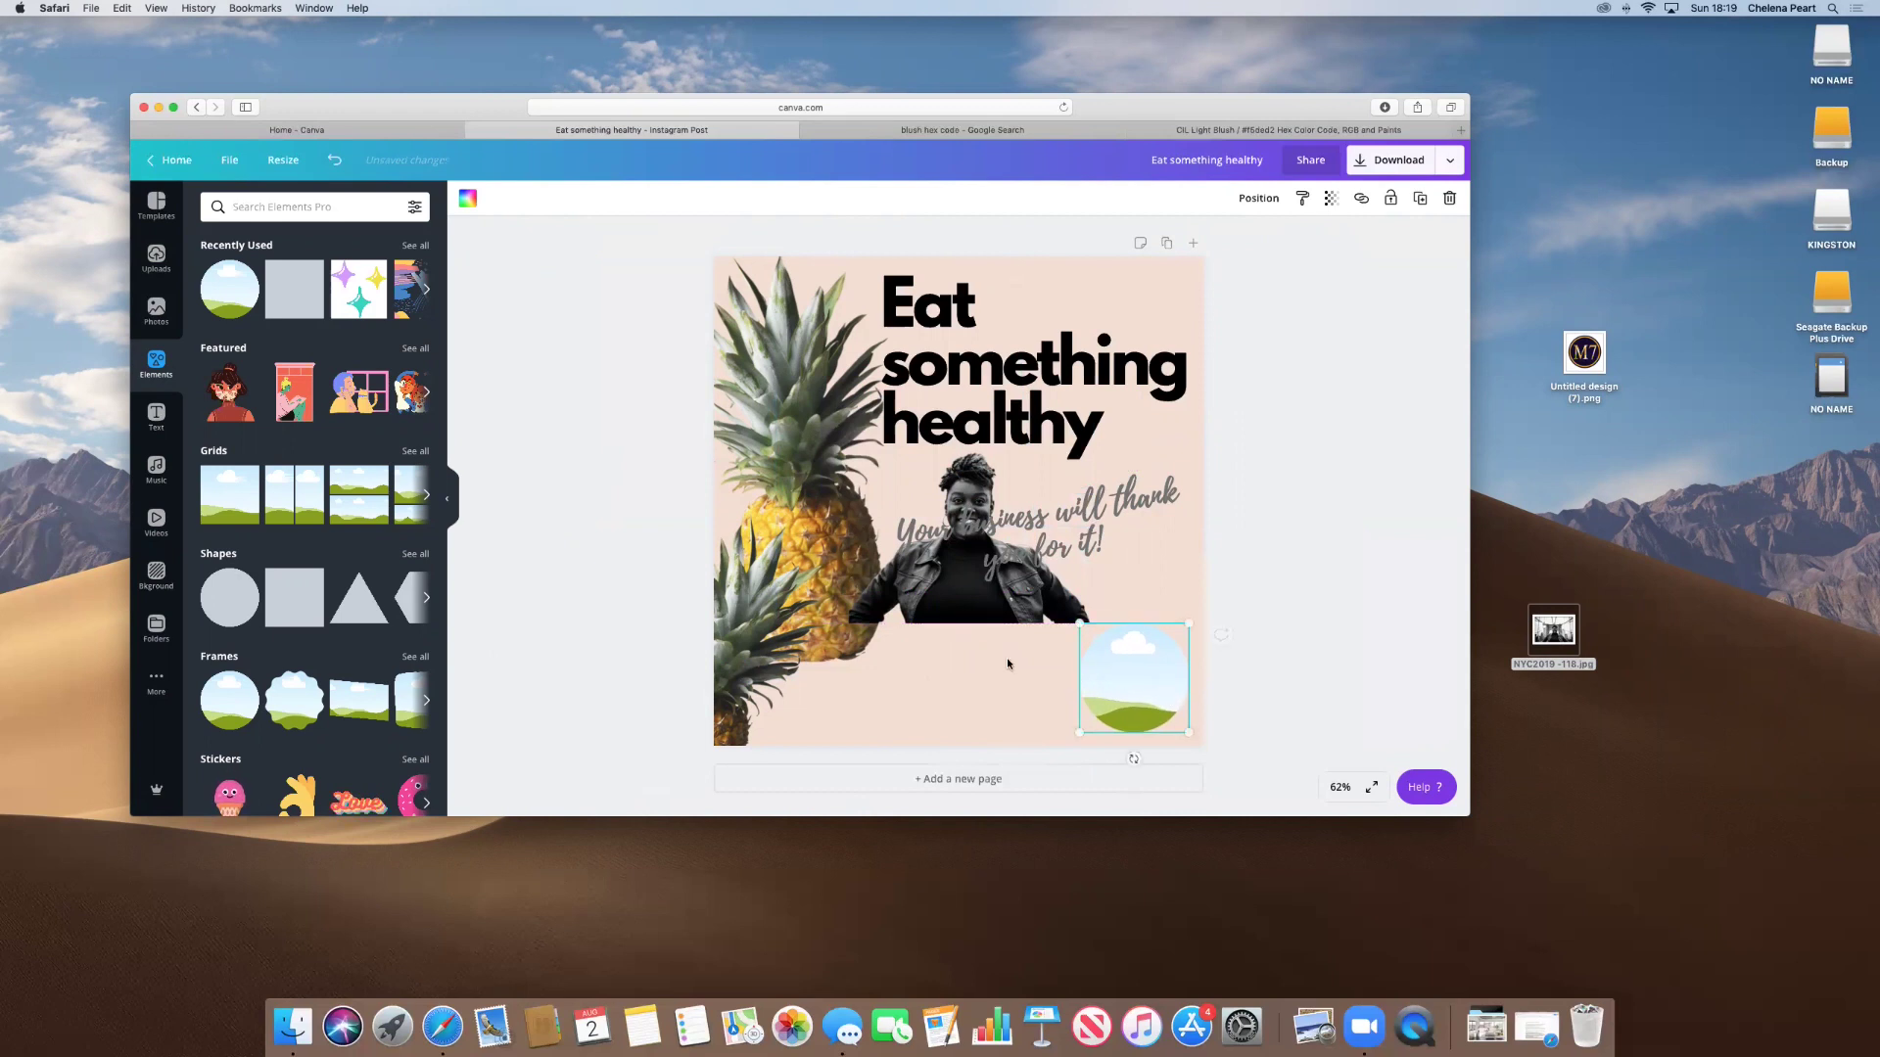
pyautogui.moveTo(946, 597); pyautogui.dragTo(1140, 692)
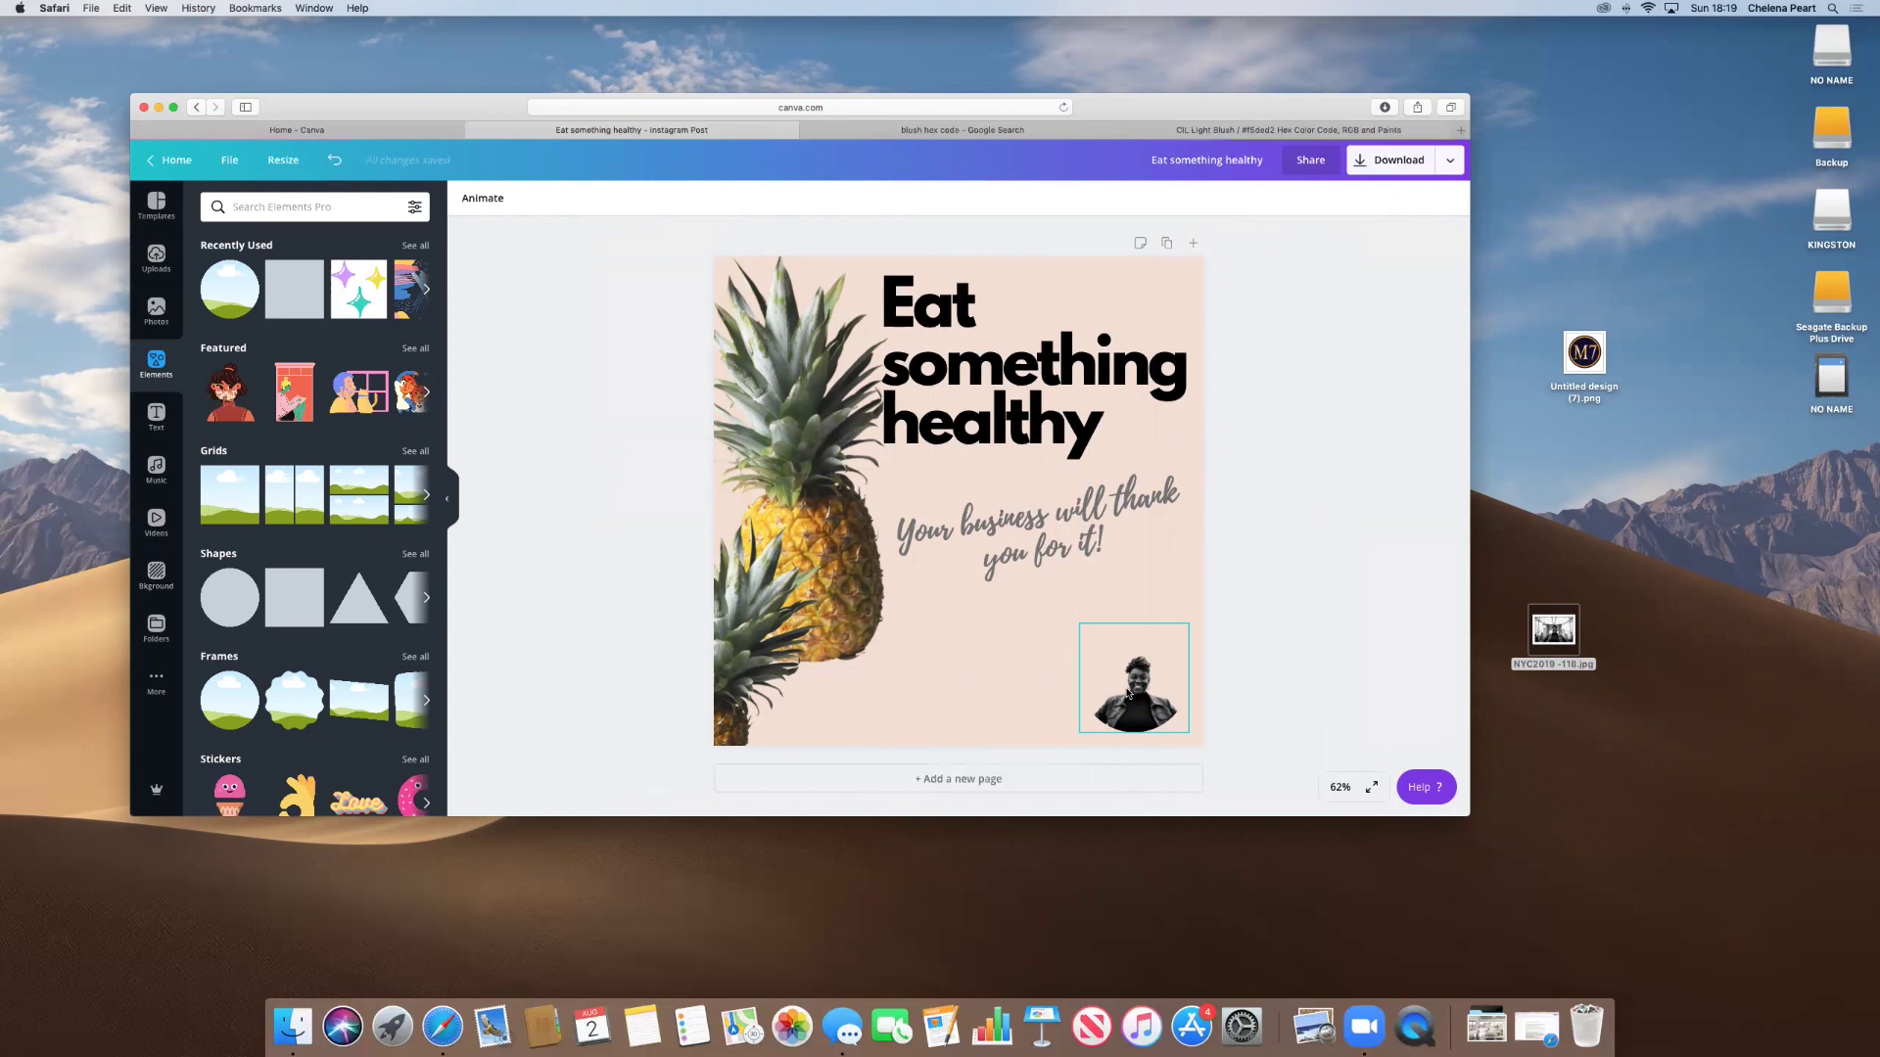
# Delete the cut-out portrait and its empty circular frame from the post.
pyautogui.click(1123, 680)
pyautogui.moveTo(1123, 680); pyautogui.dragTo(1123, 678)
pyautogui.press('Delete')
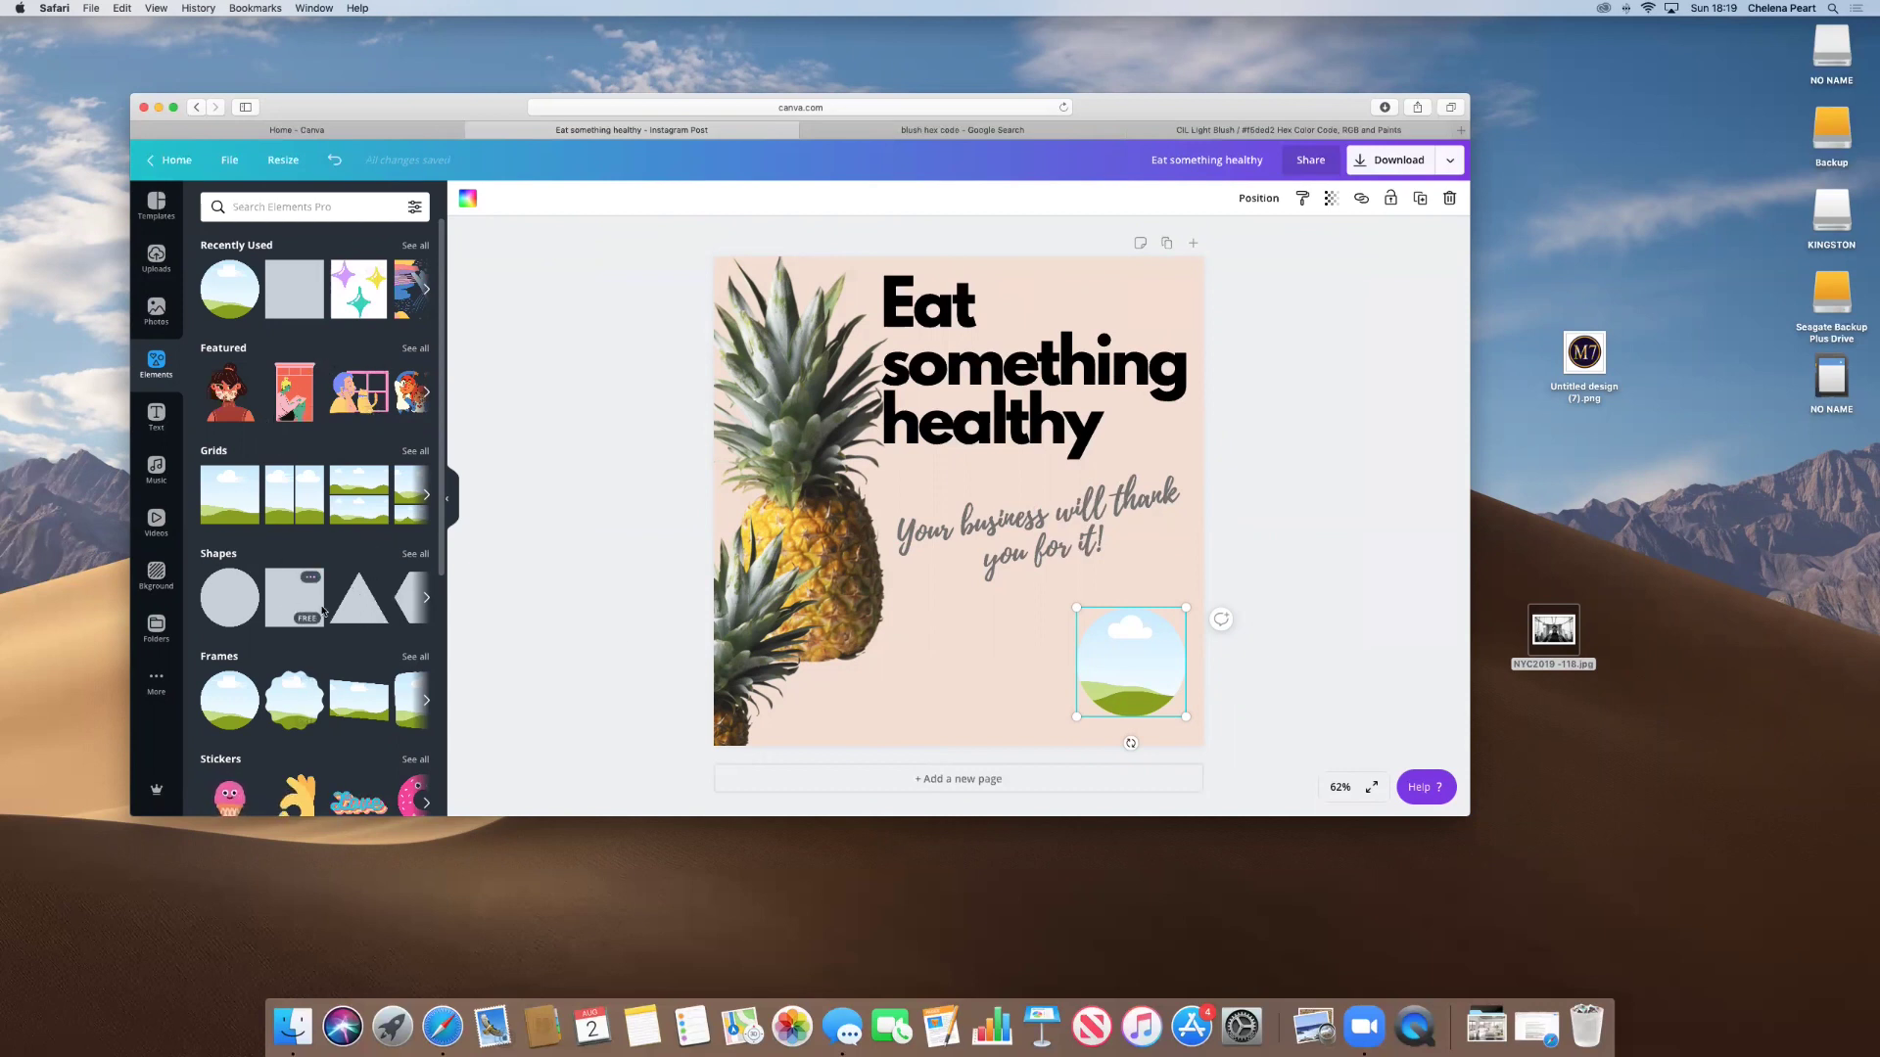
pyautogui.moveTo(963, 661); pyautogui.dragTo(1069, 609)
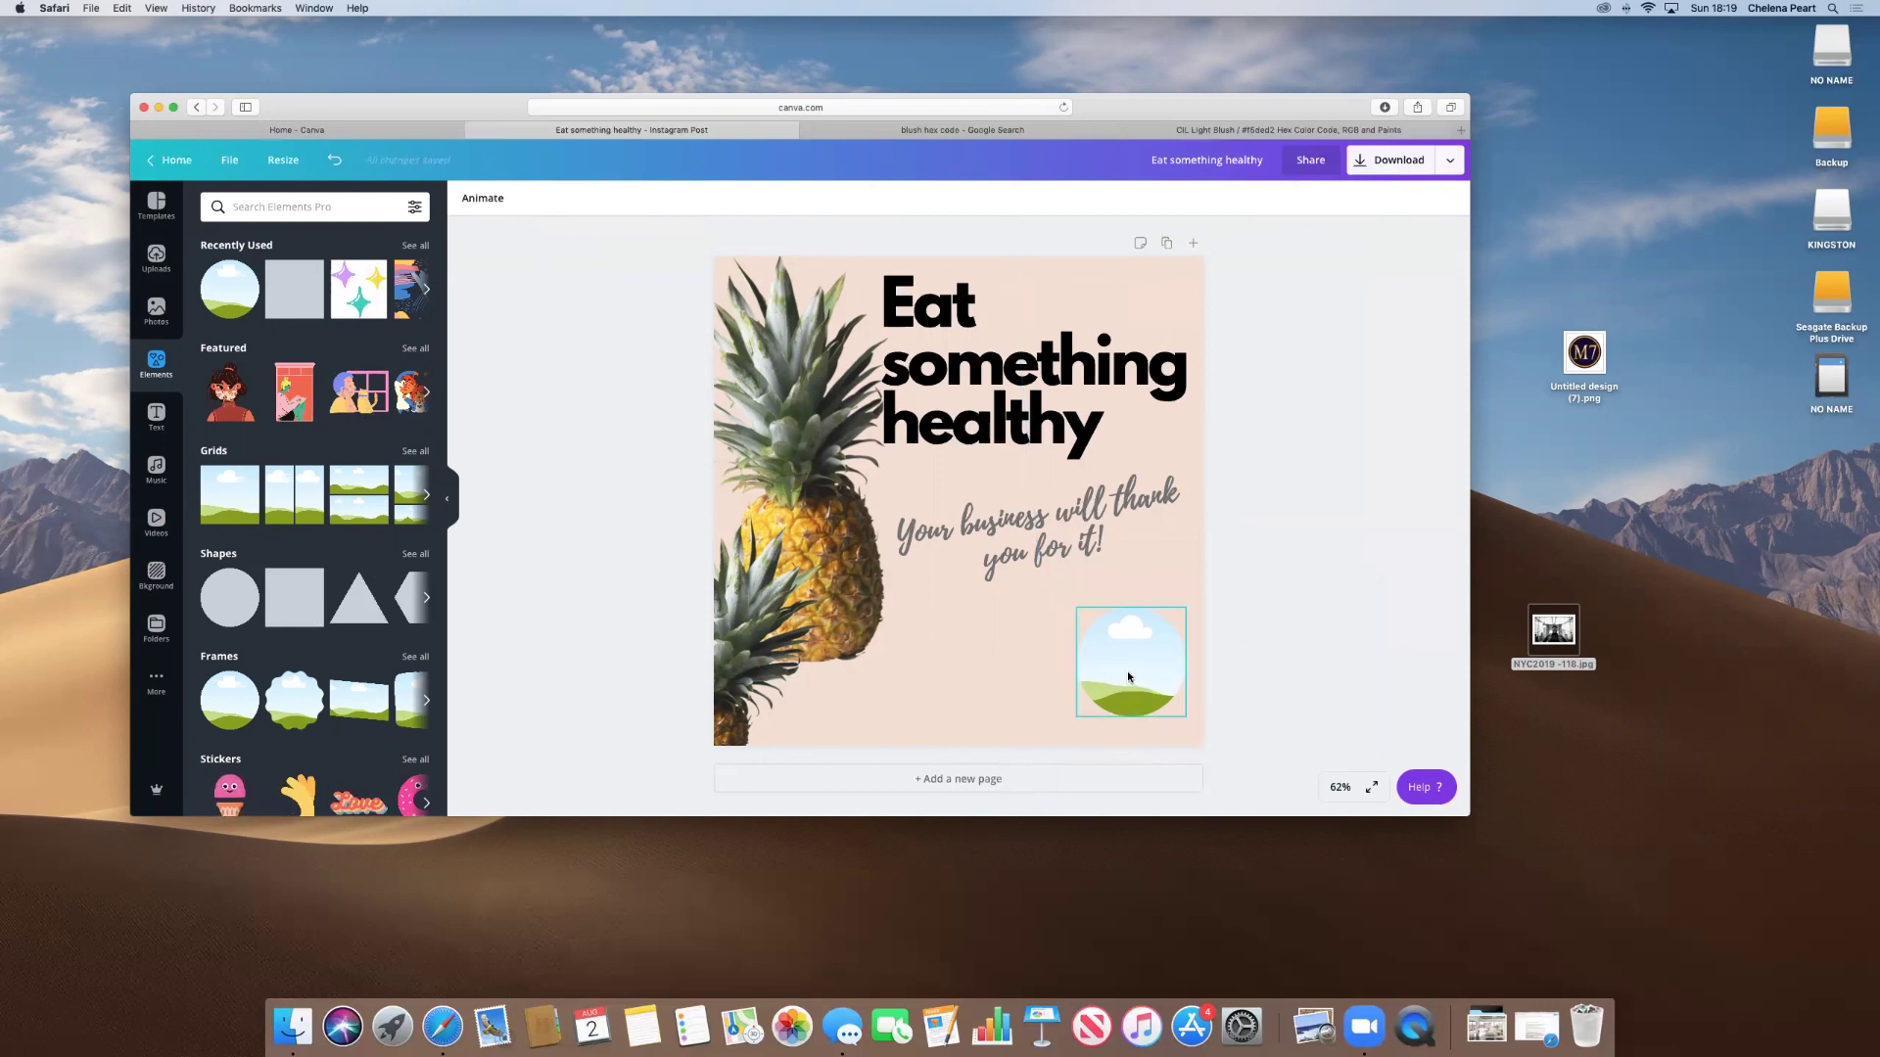
pyautogui.click(1126, 676)
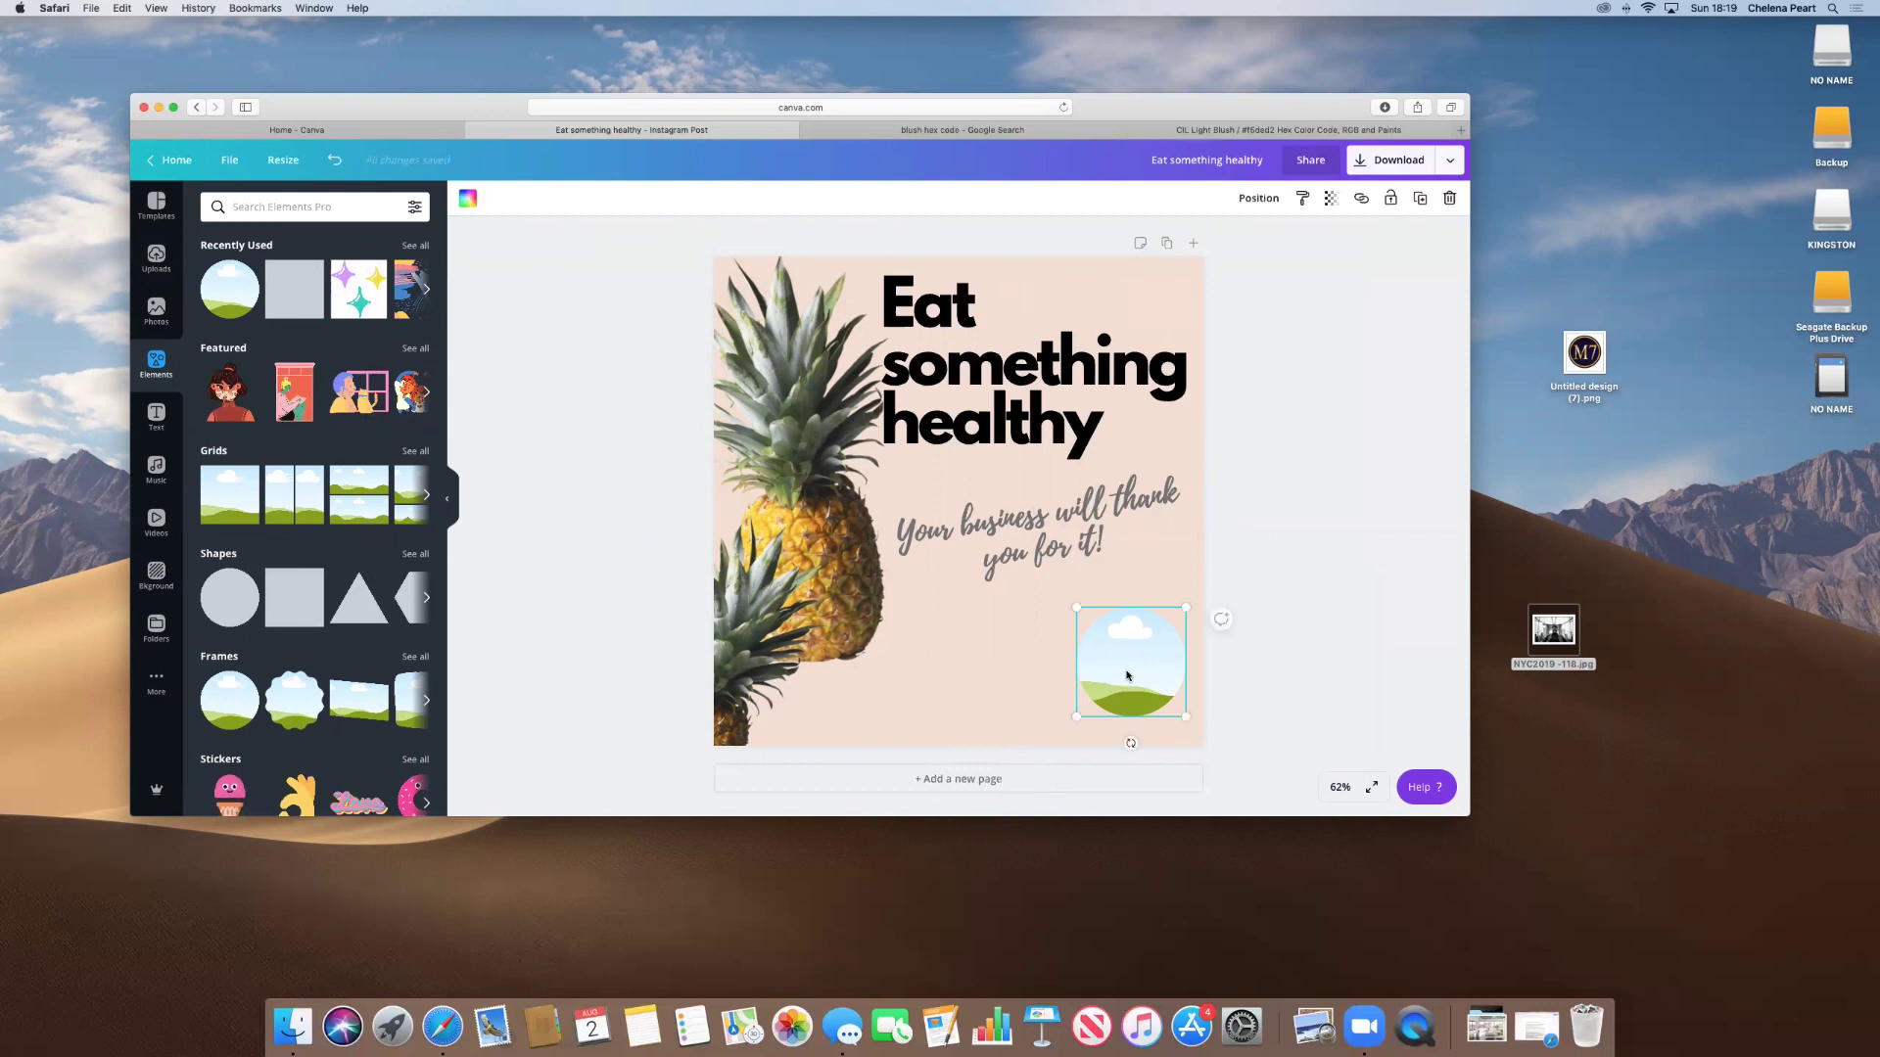
pyautogui.press('Delete')
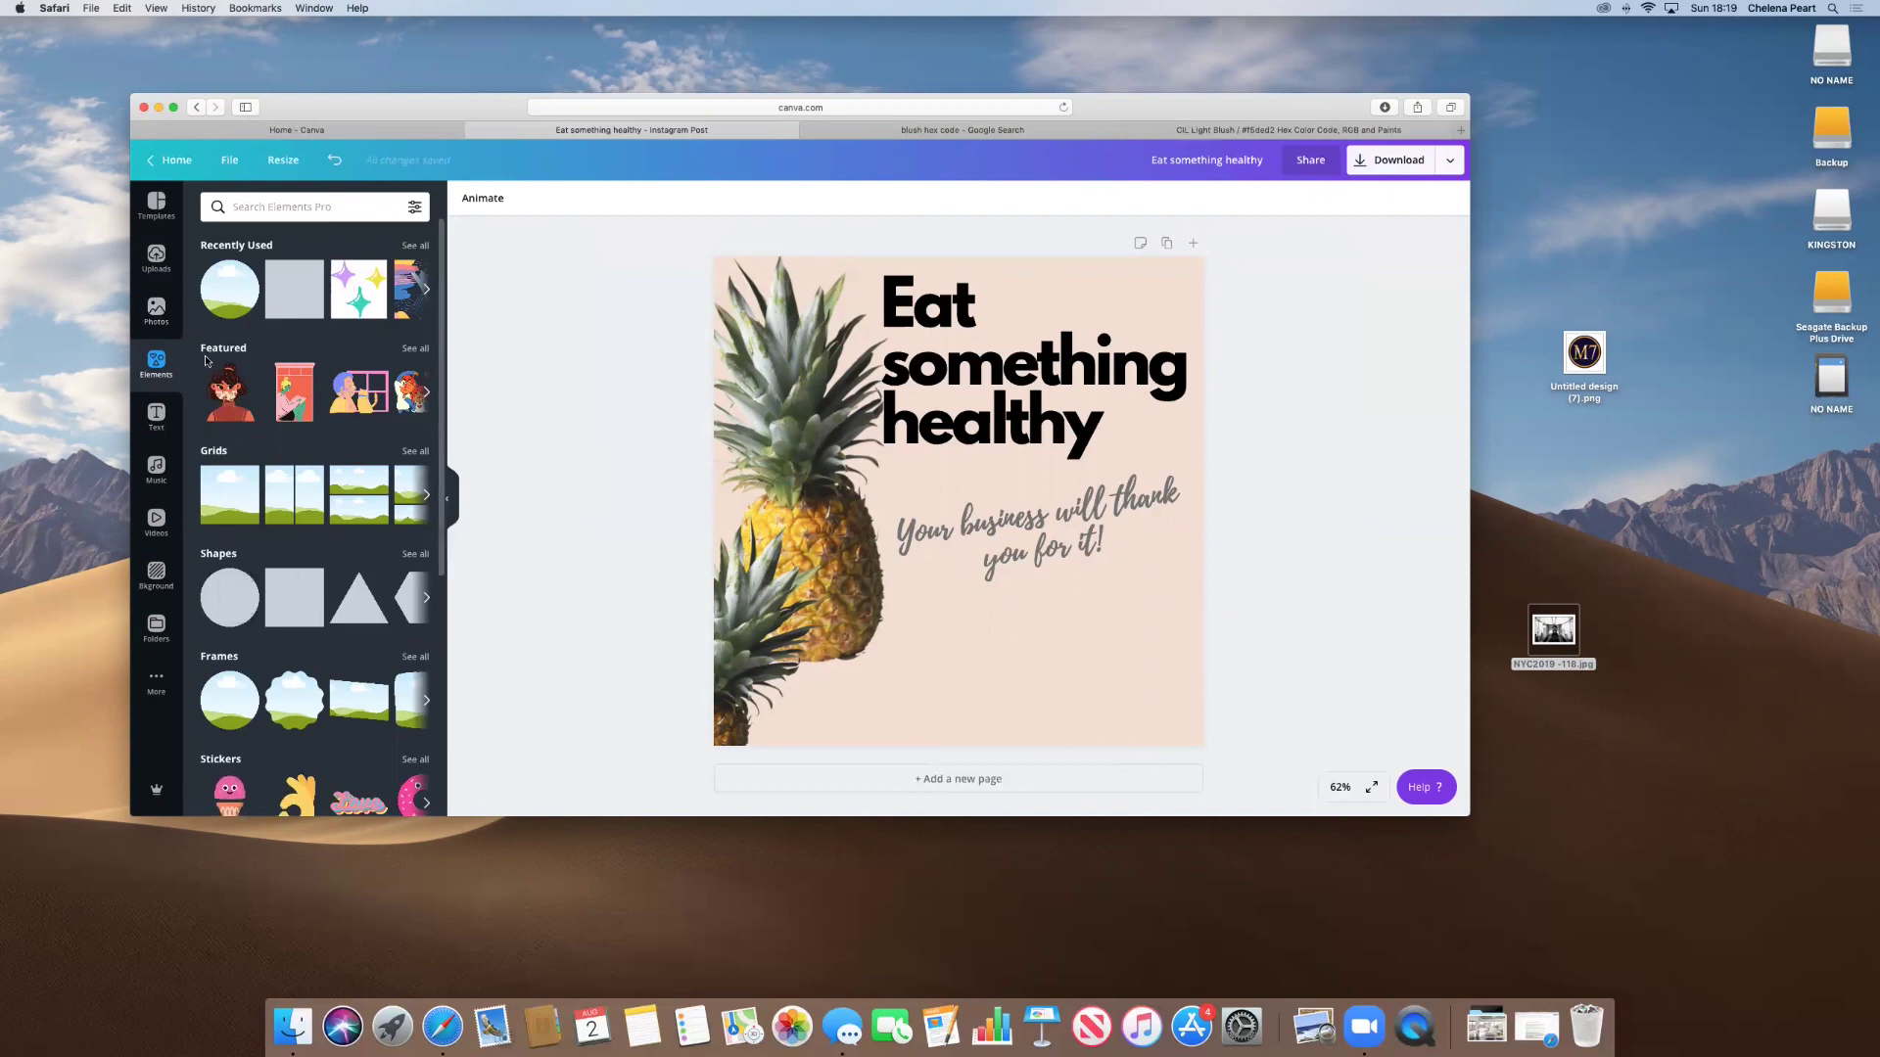
# Add the uploaded portrait with the yellow background to the page, delete the duplicate copy and shrink the remaining one.
pyautogui.click(156, 259)
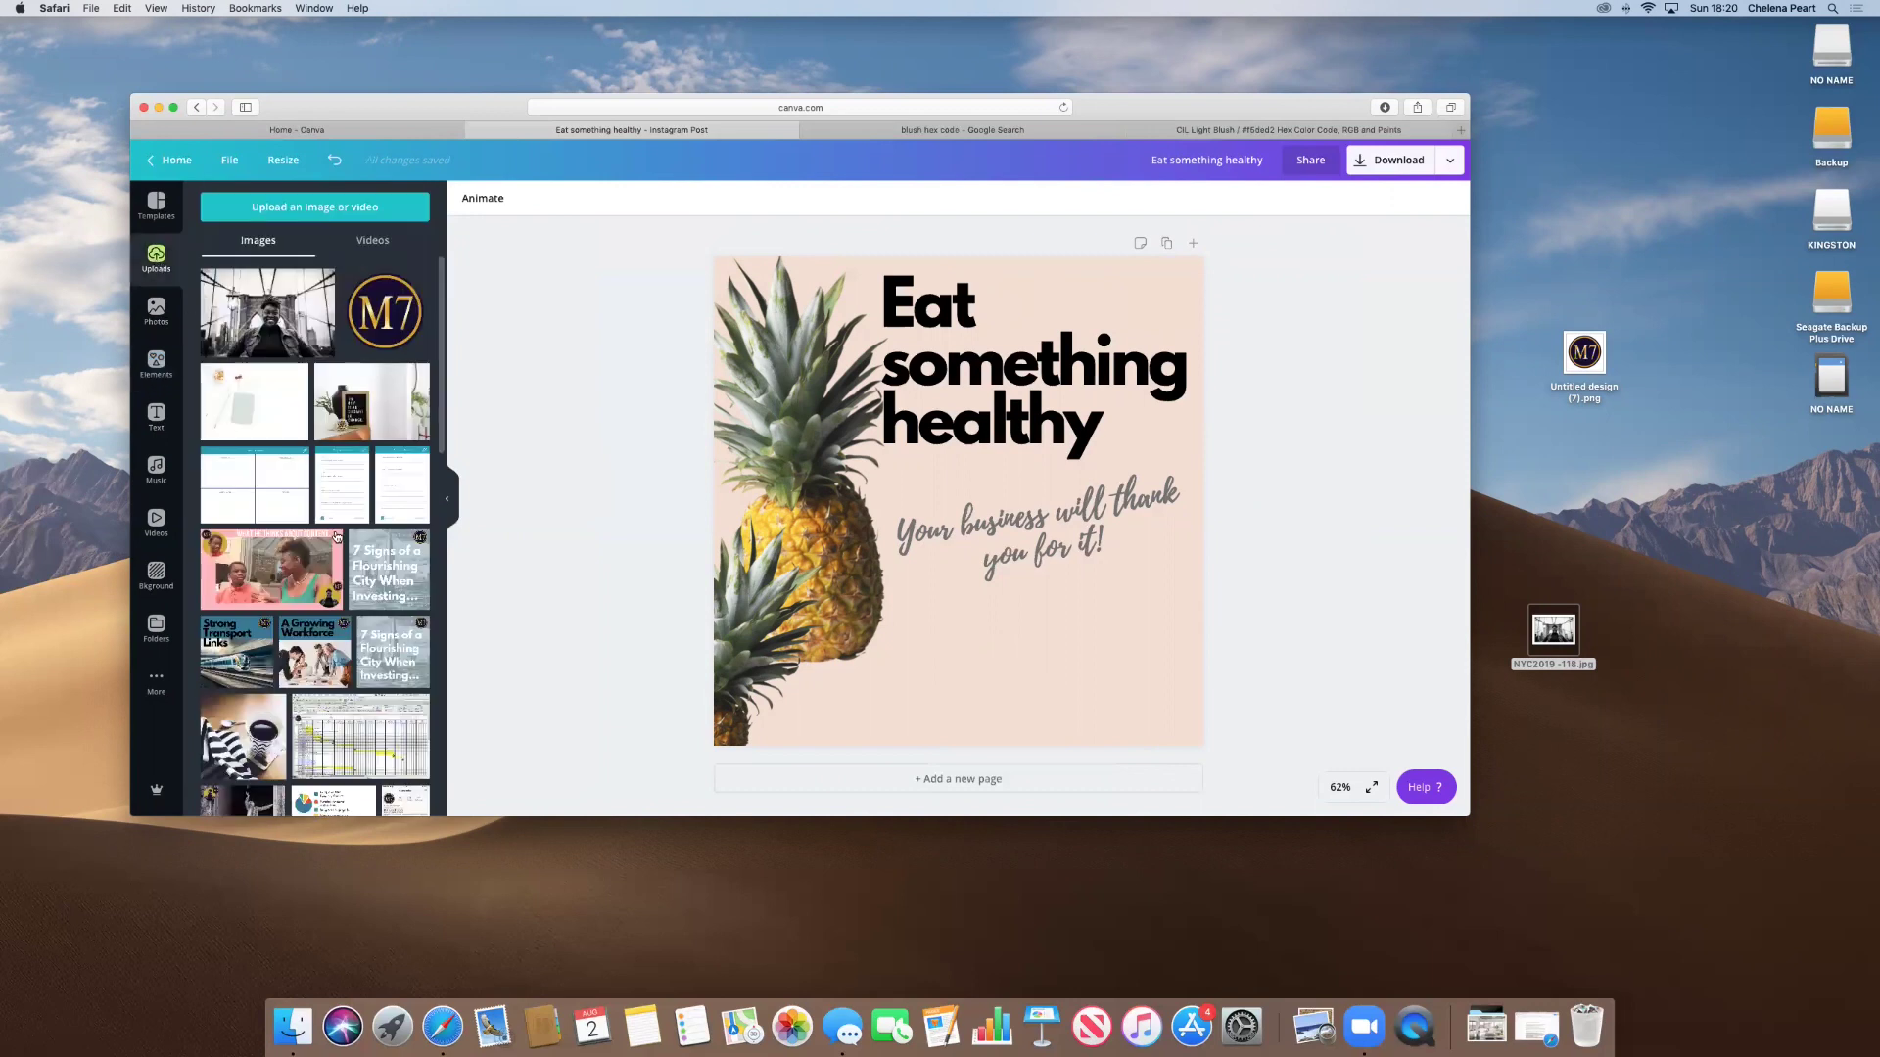
pyautogui.scroll(-10, 326, 528)
pyautogui.scroll(-5, 326, 531)
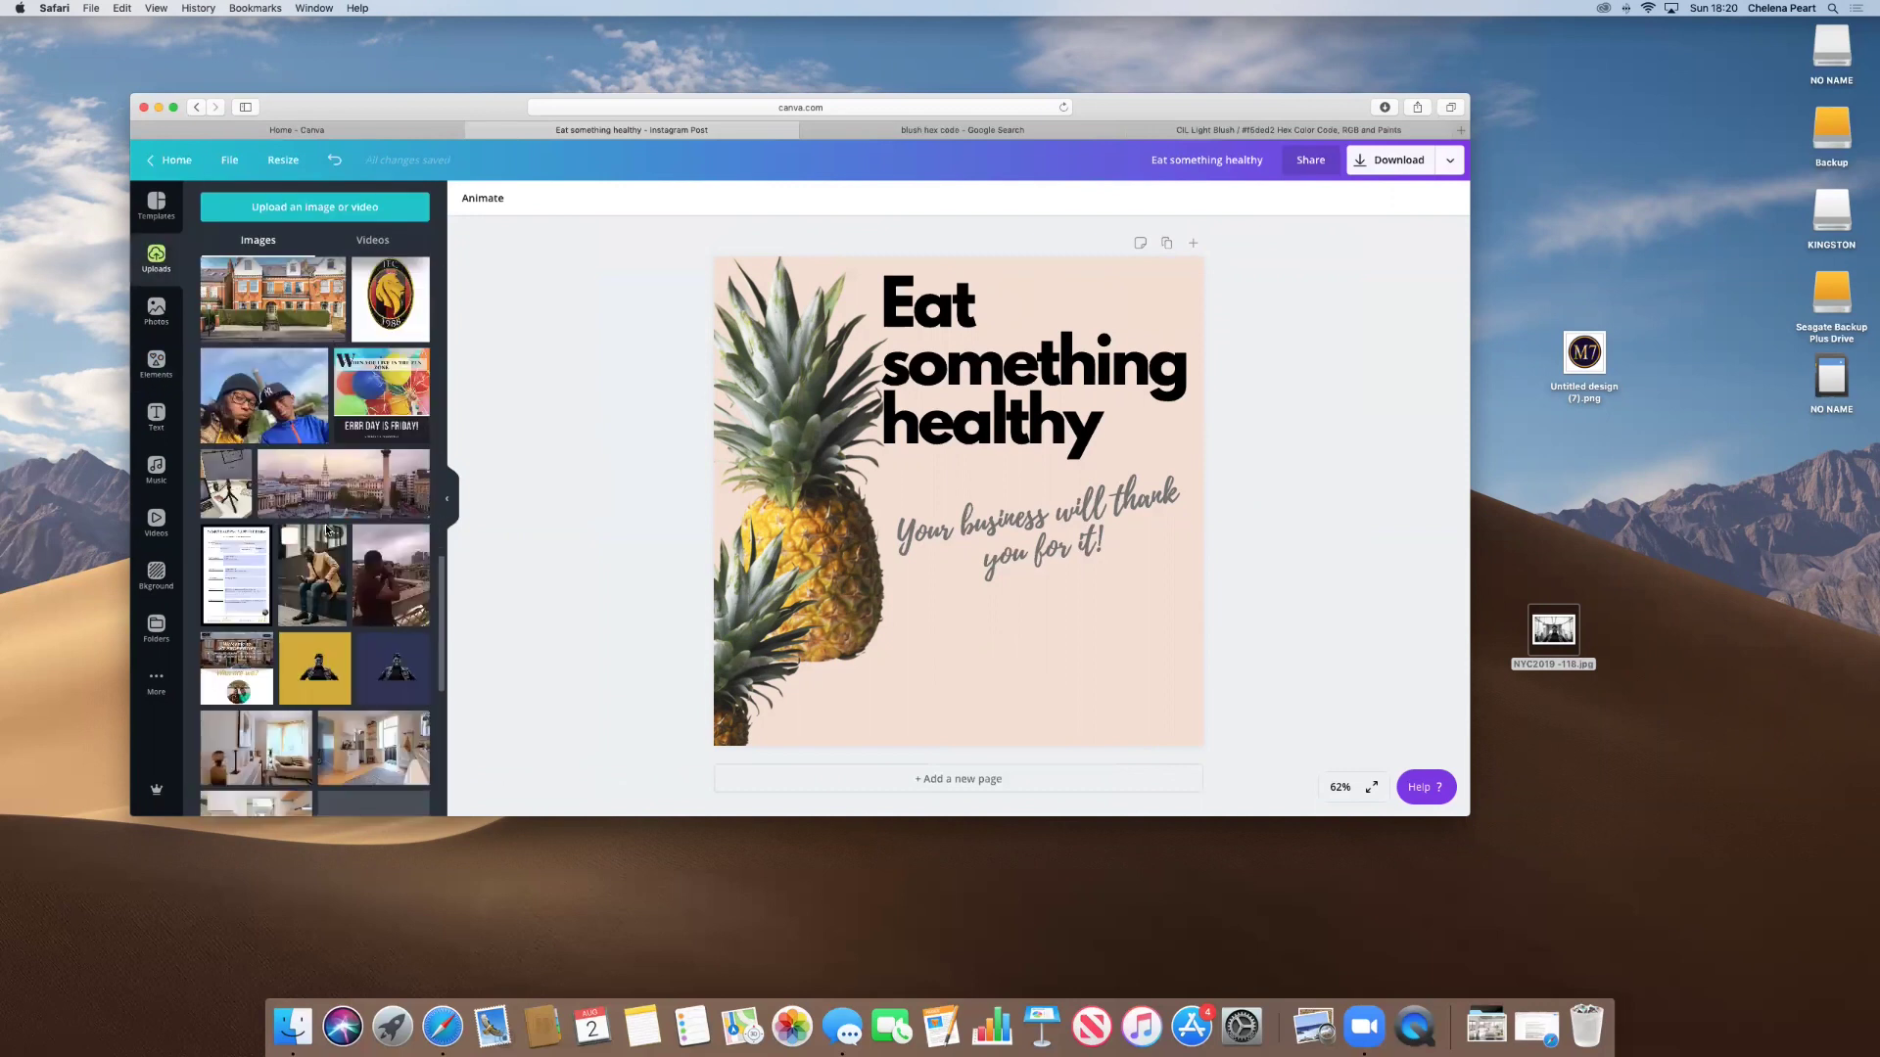
pyautogui.click(316, 683)
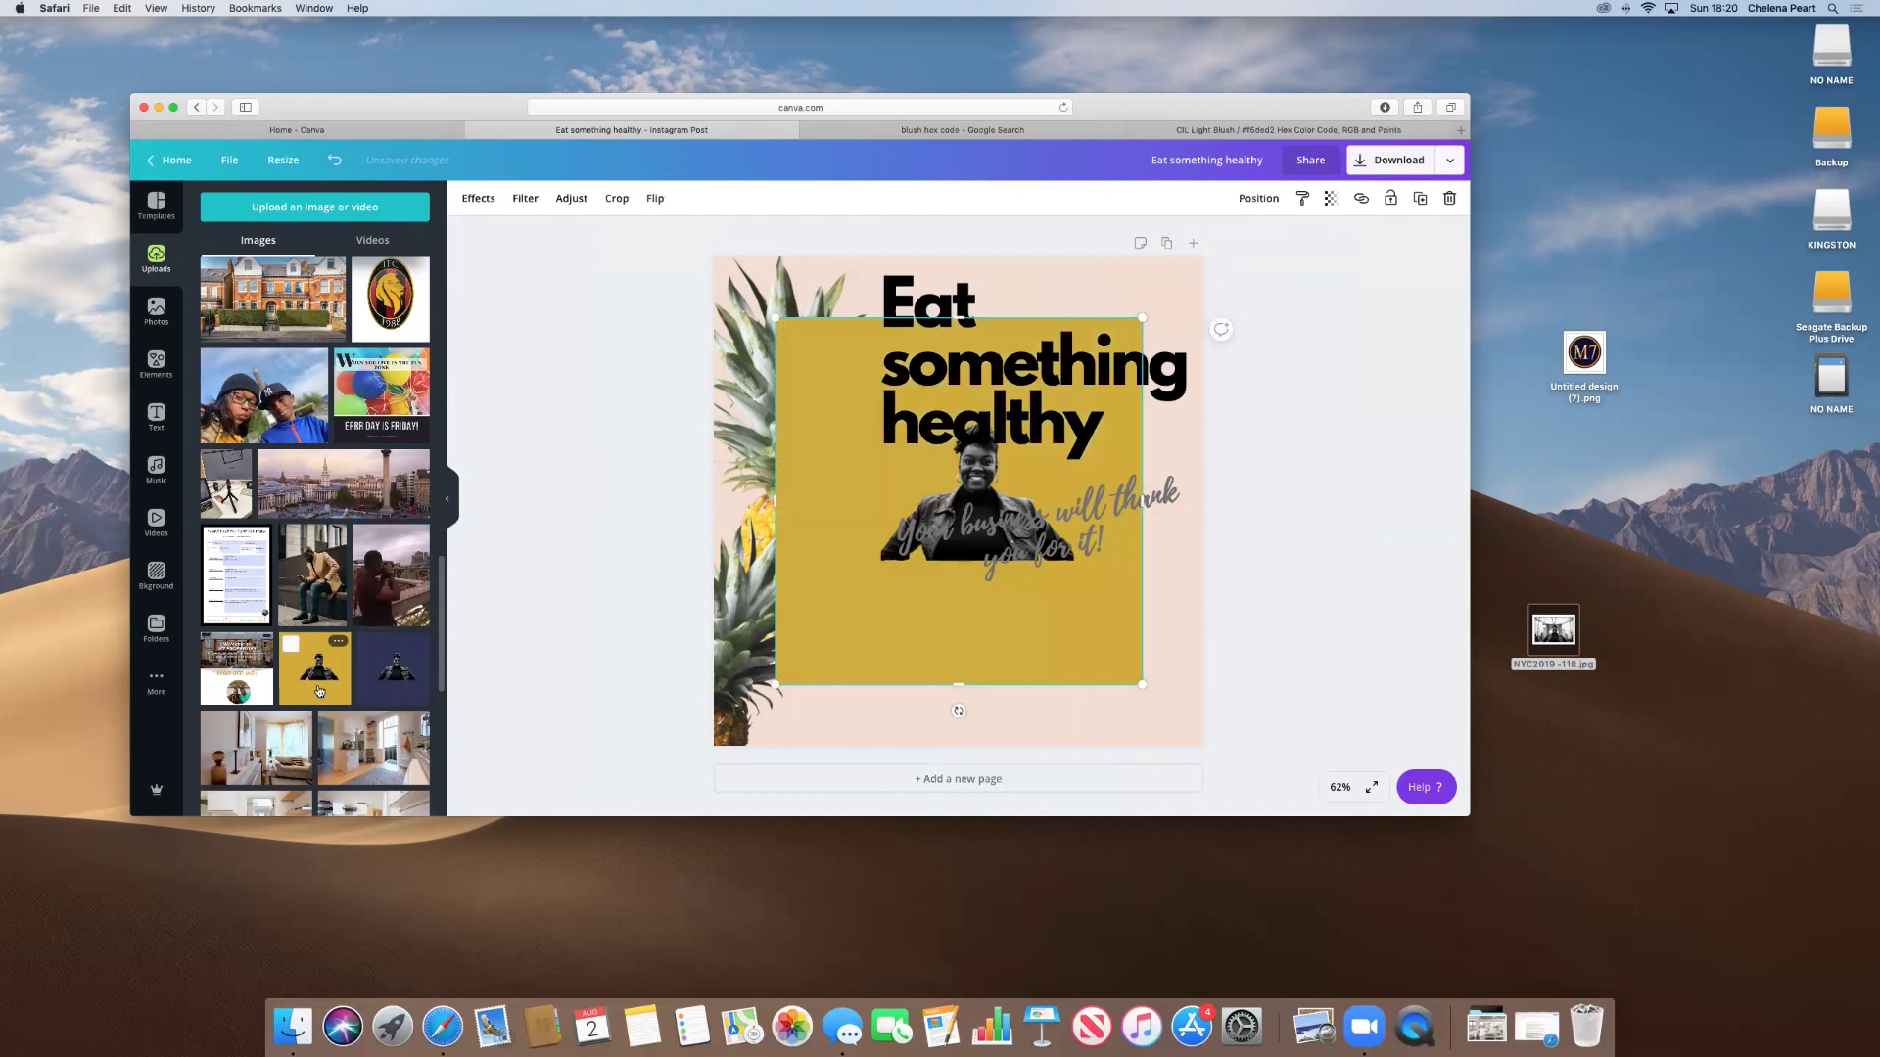
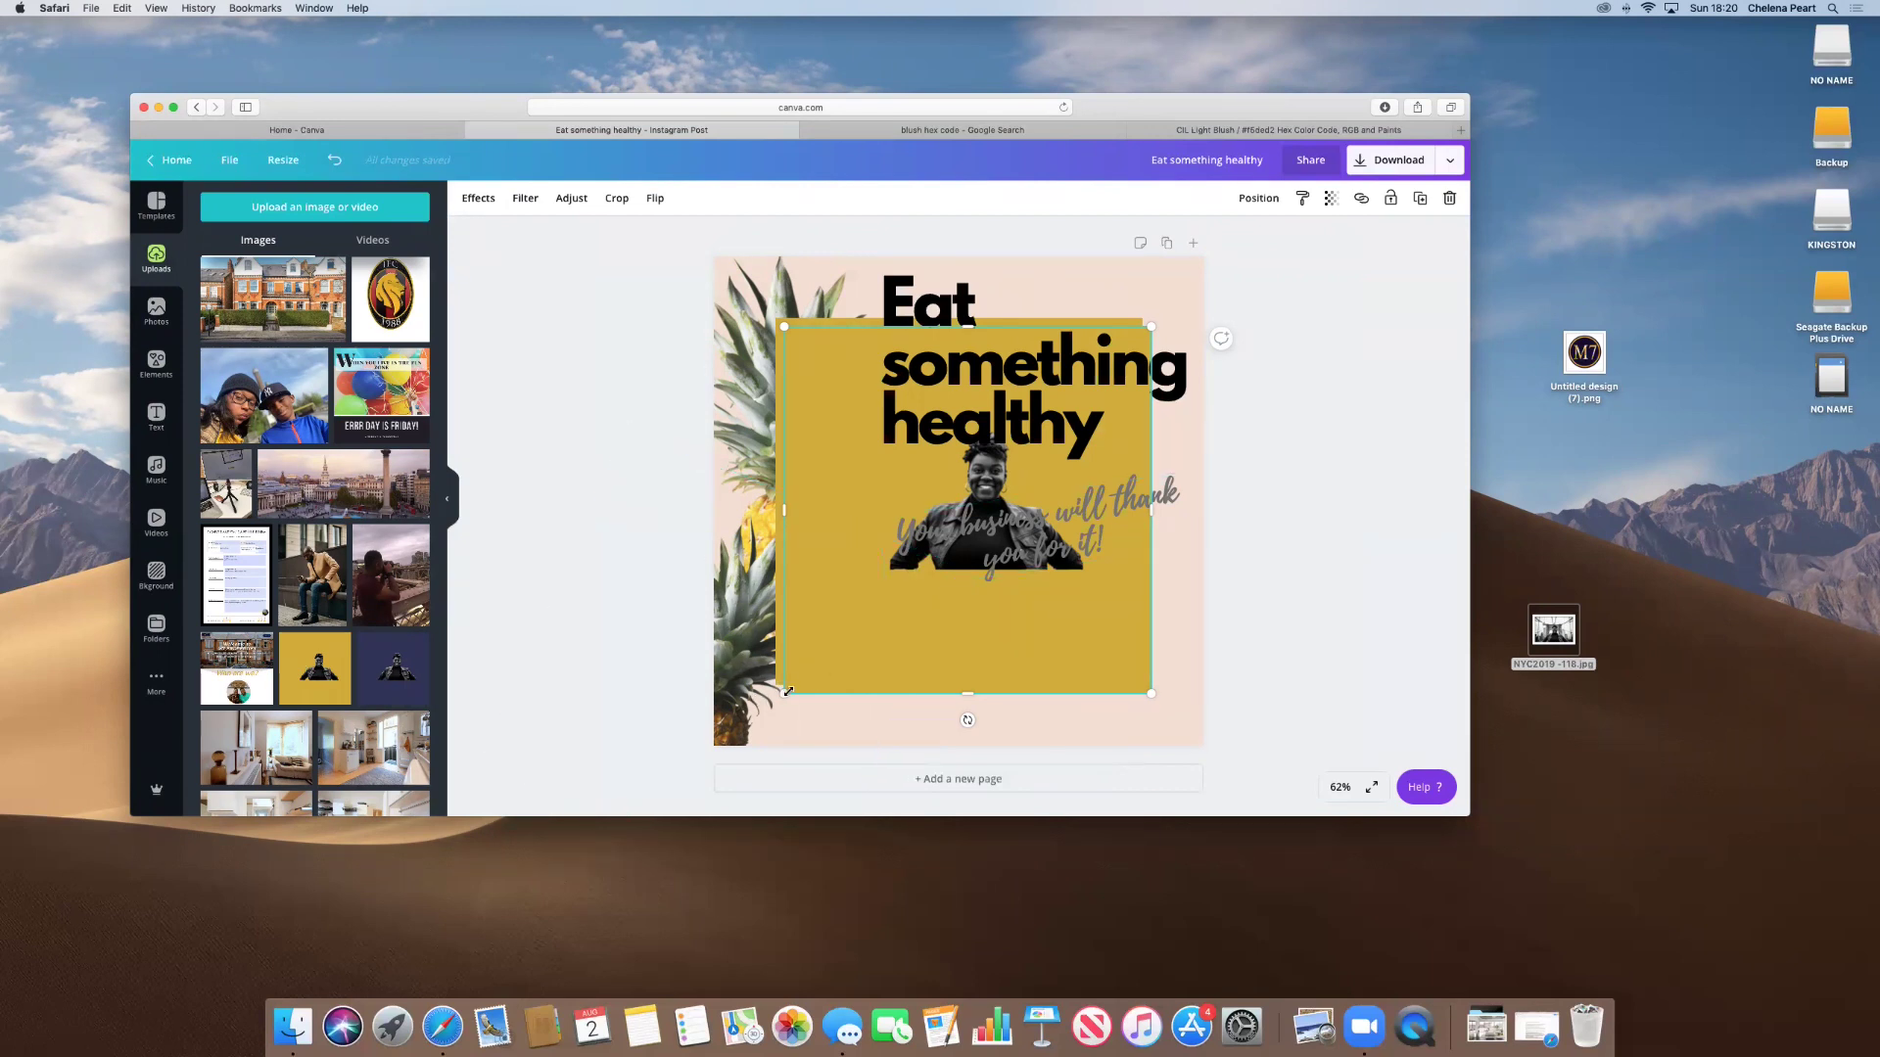
pyautogui.moveTo(894, 632); pyautogui.dragTo(918, 630)
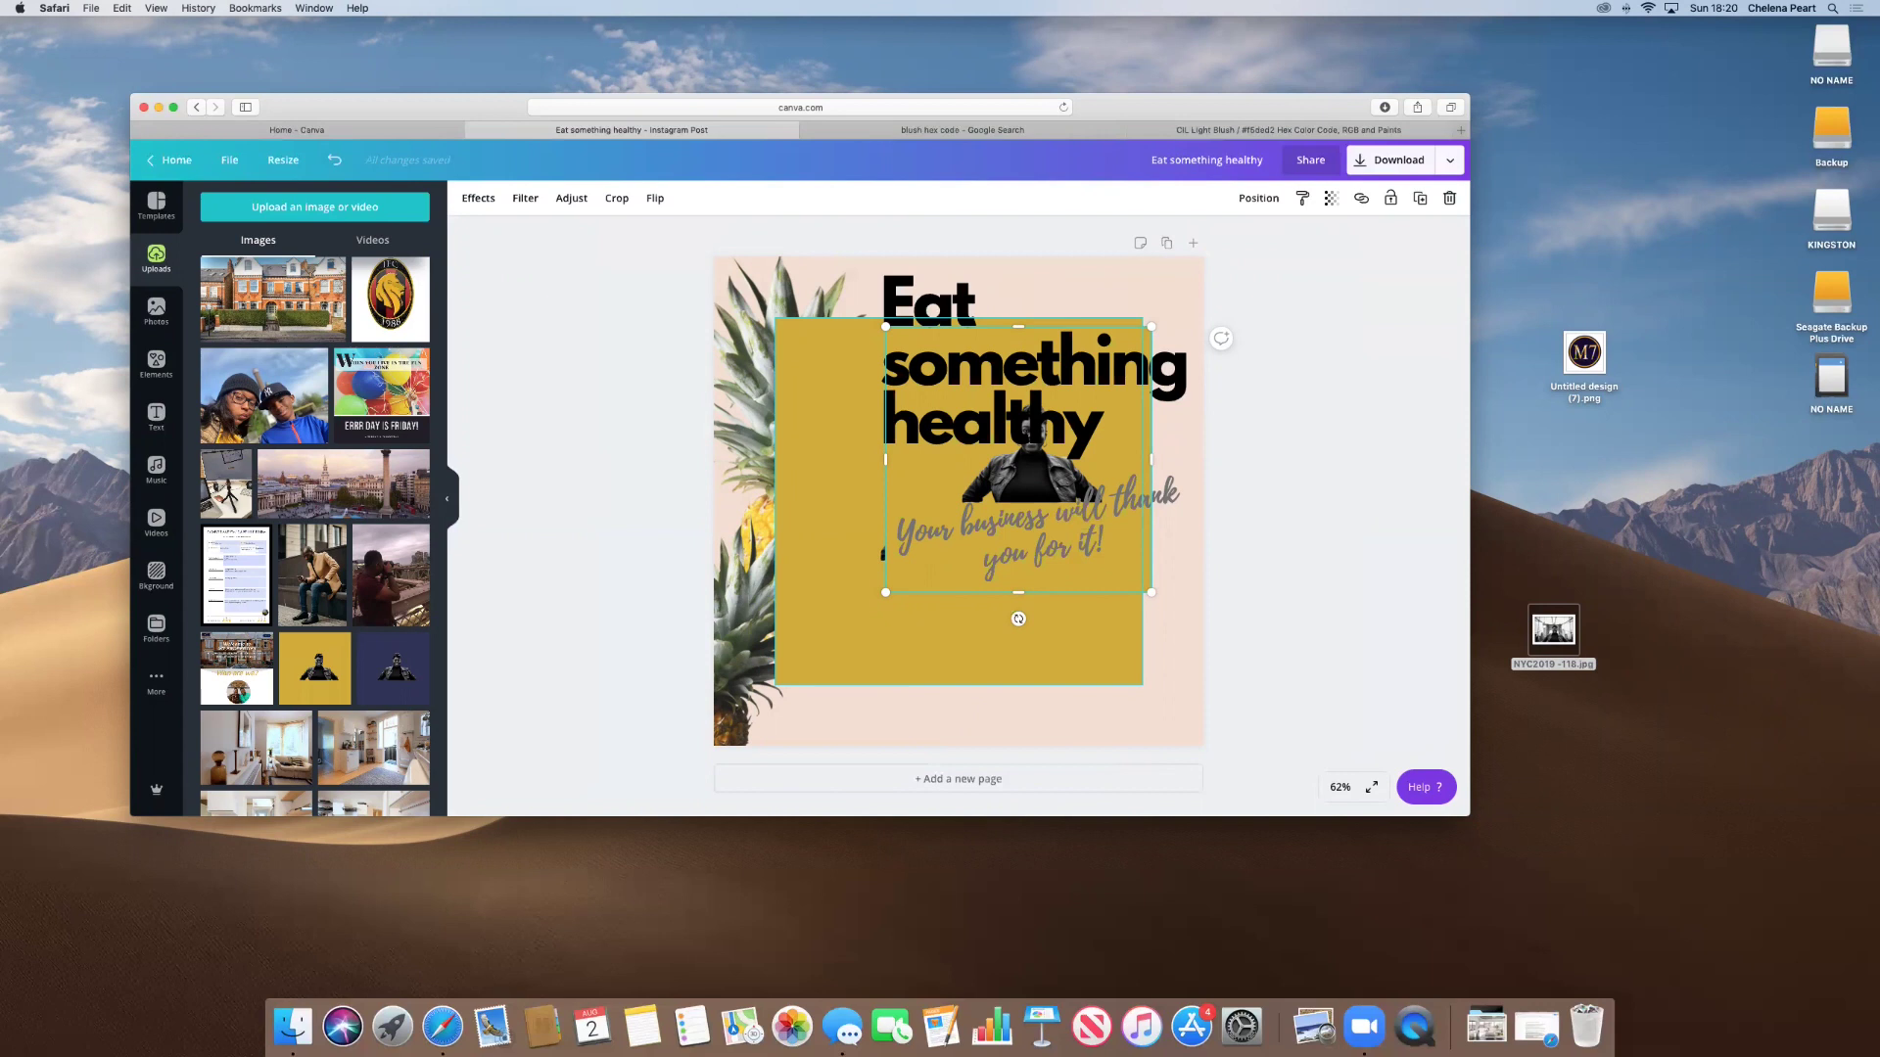
pyautogui.press('Delete')
pyautogui.click(878, 641)
pyautogui.moveTo(775, 688); pyautogui.dragTo(1007, 563)
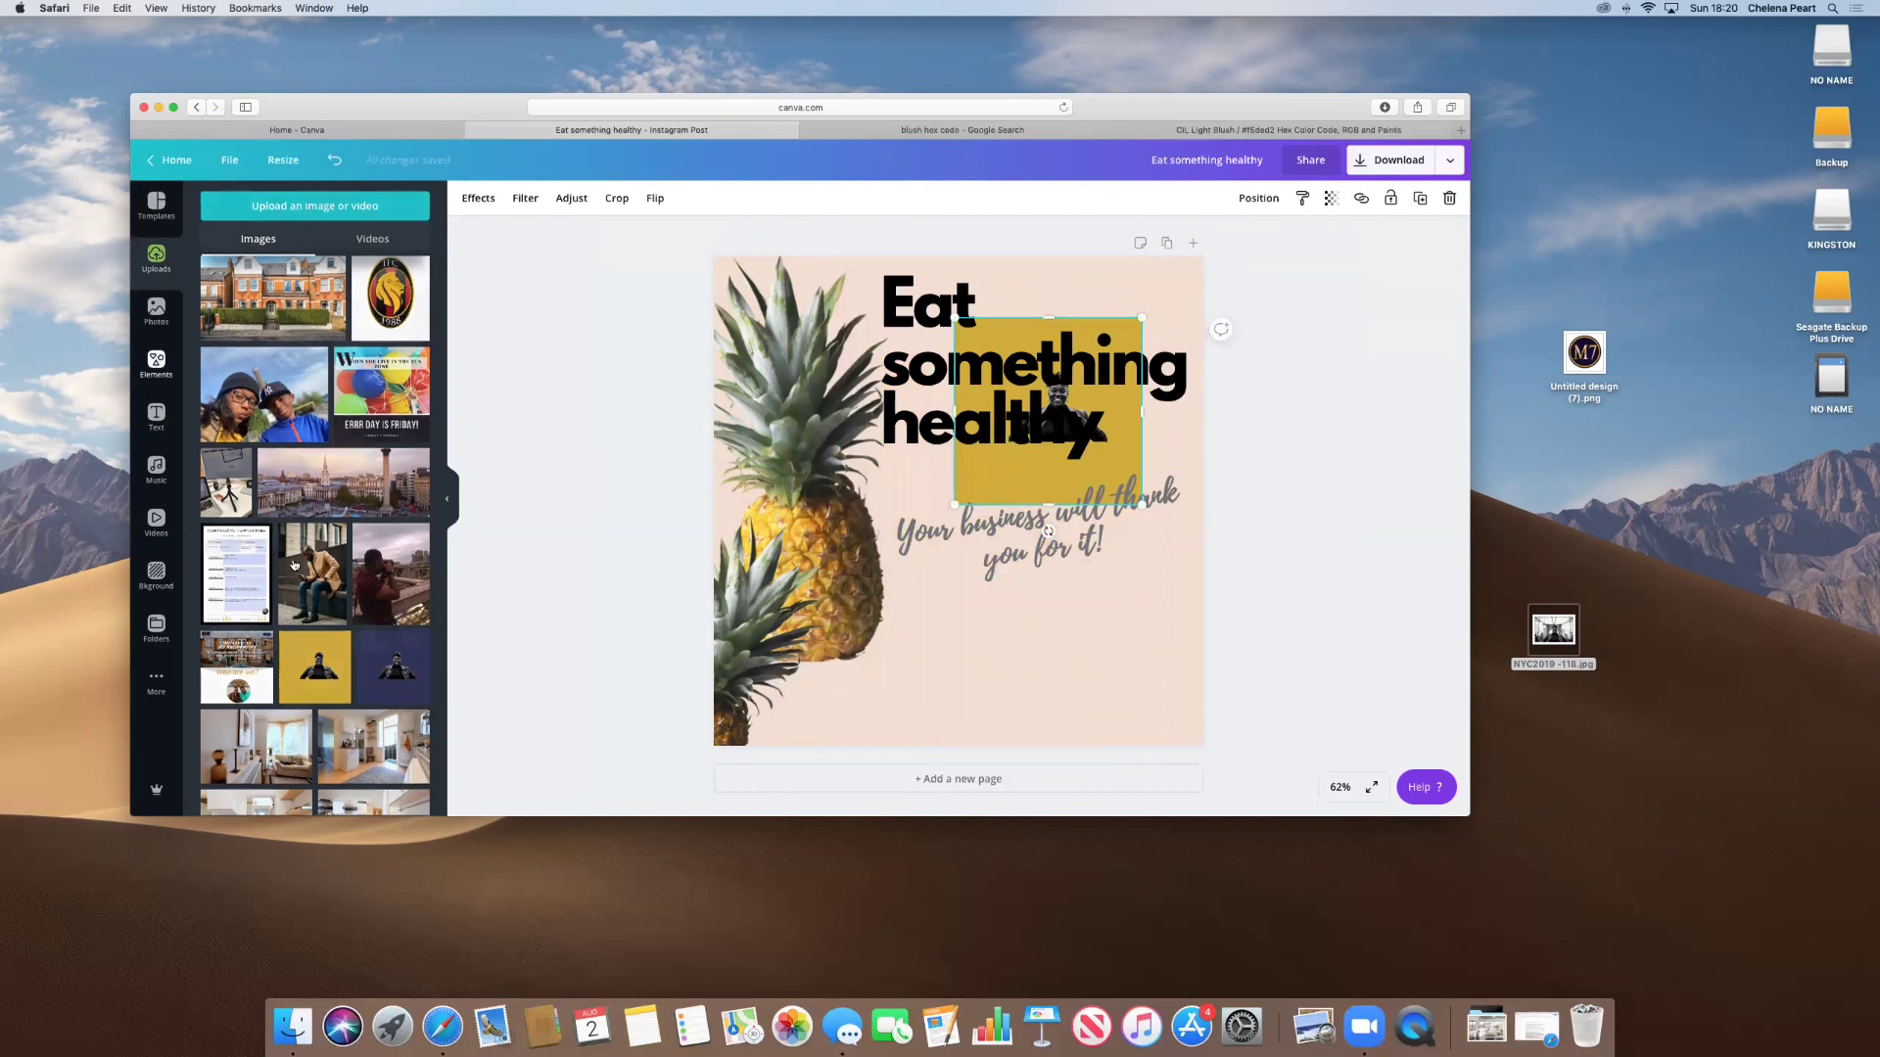
# Add a circular frame in the lower-right area of the post and fill it with the yellow-background portrait.
pyautogui.click(155, 363)
pyautogui.click(229, 700)
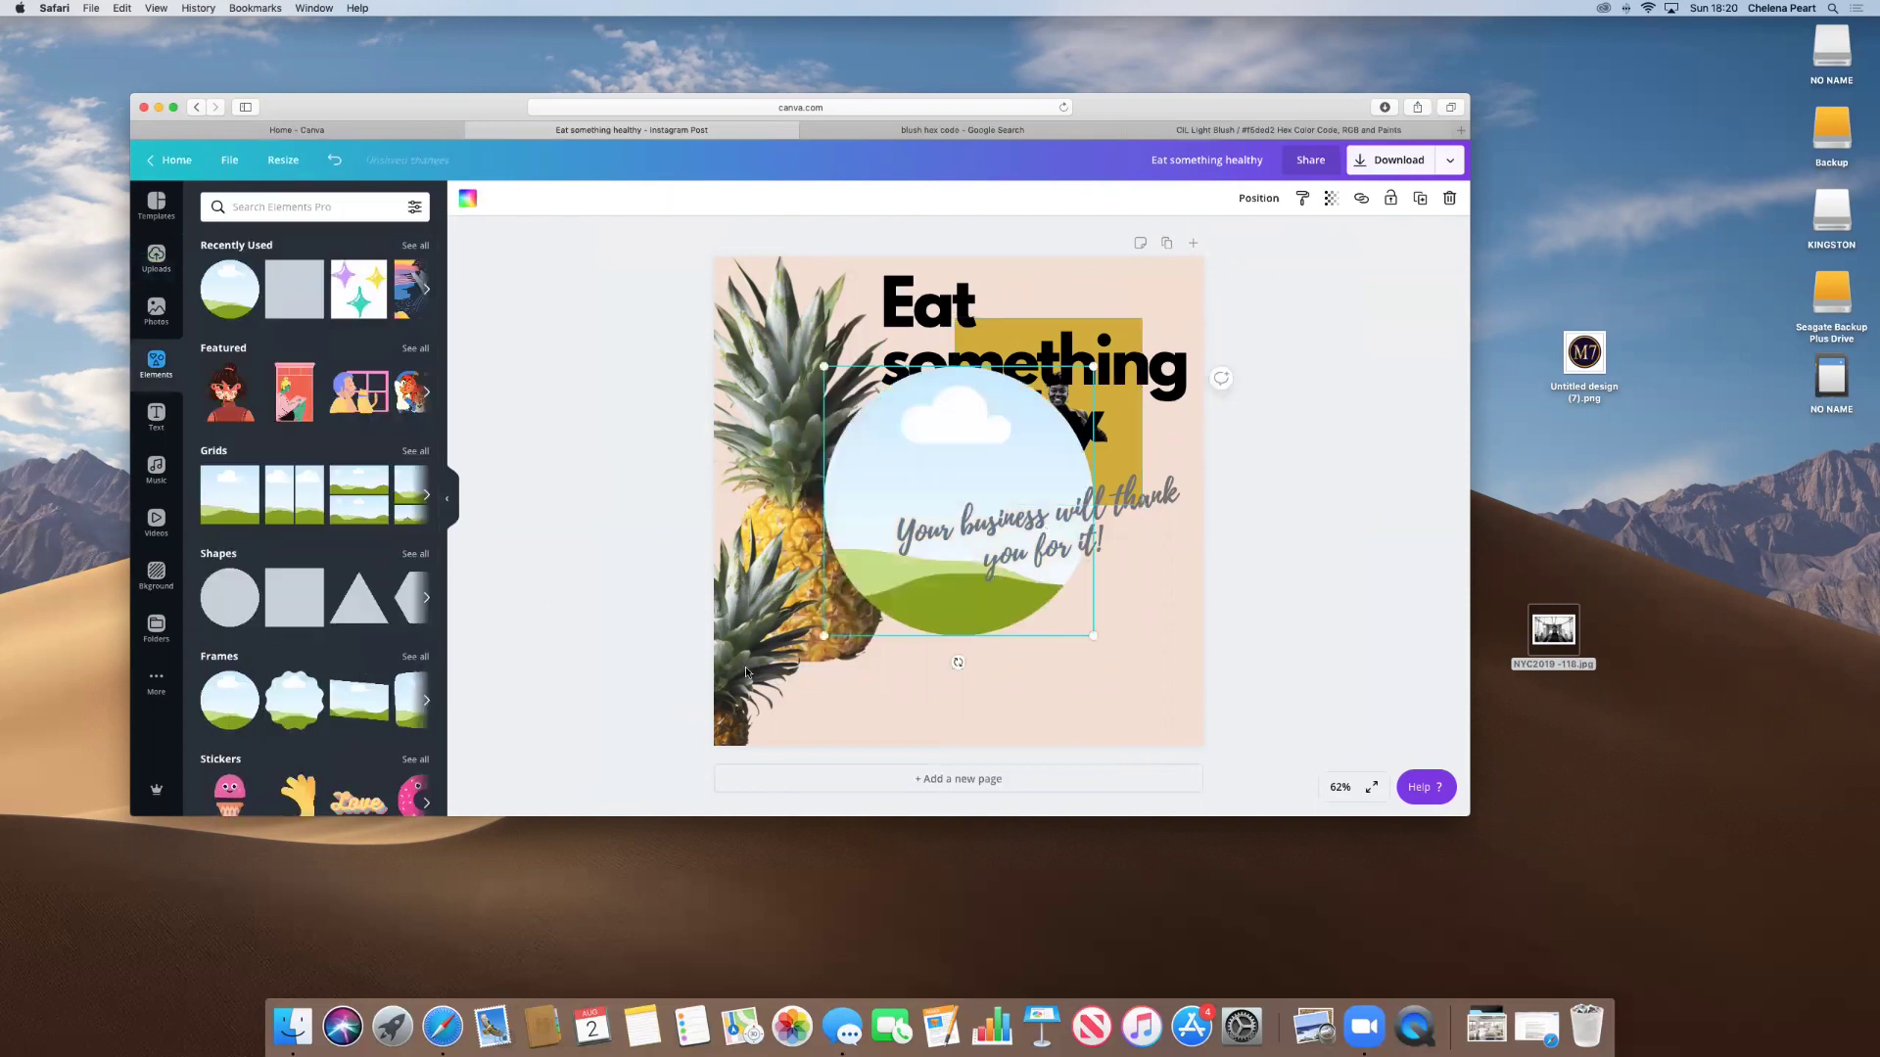
pyautogui.moveTo(946, 515); pyautogui.dragTo(1127, 723)
pyautogui.moveTo(977, 480); pyautogui.dragTo(1087, 684)
pyautogui.click(1131, 687)
pyautogui.moveTo(1408, 506); pyautogui.dragTo(1202, 609)
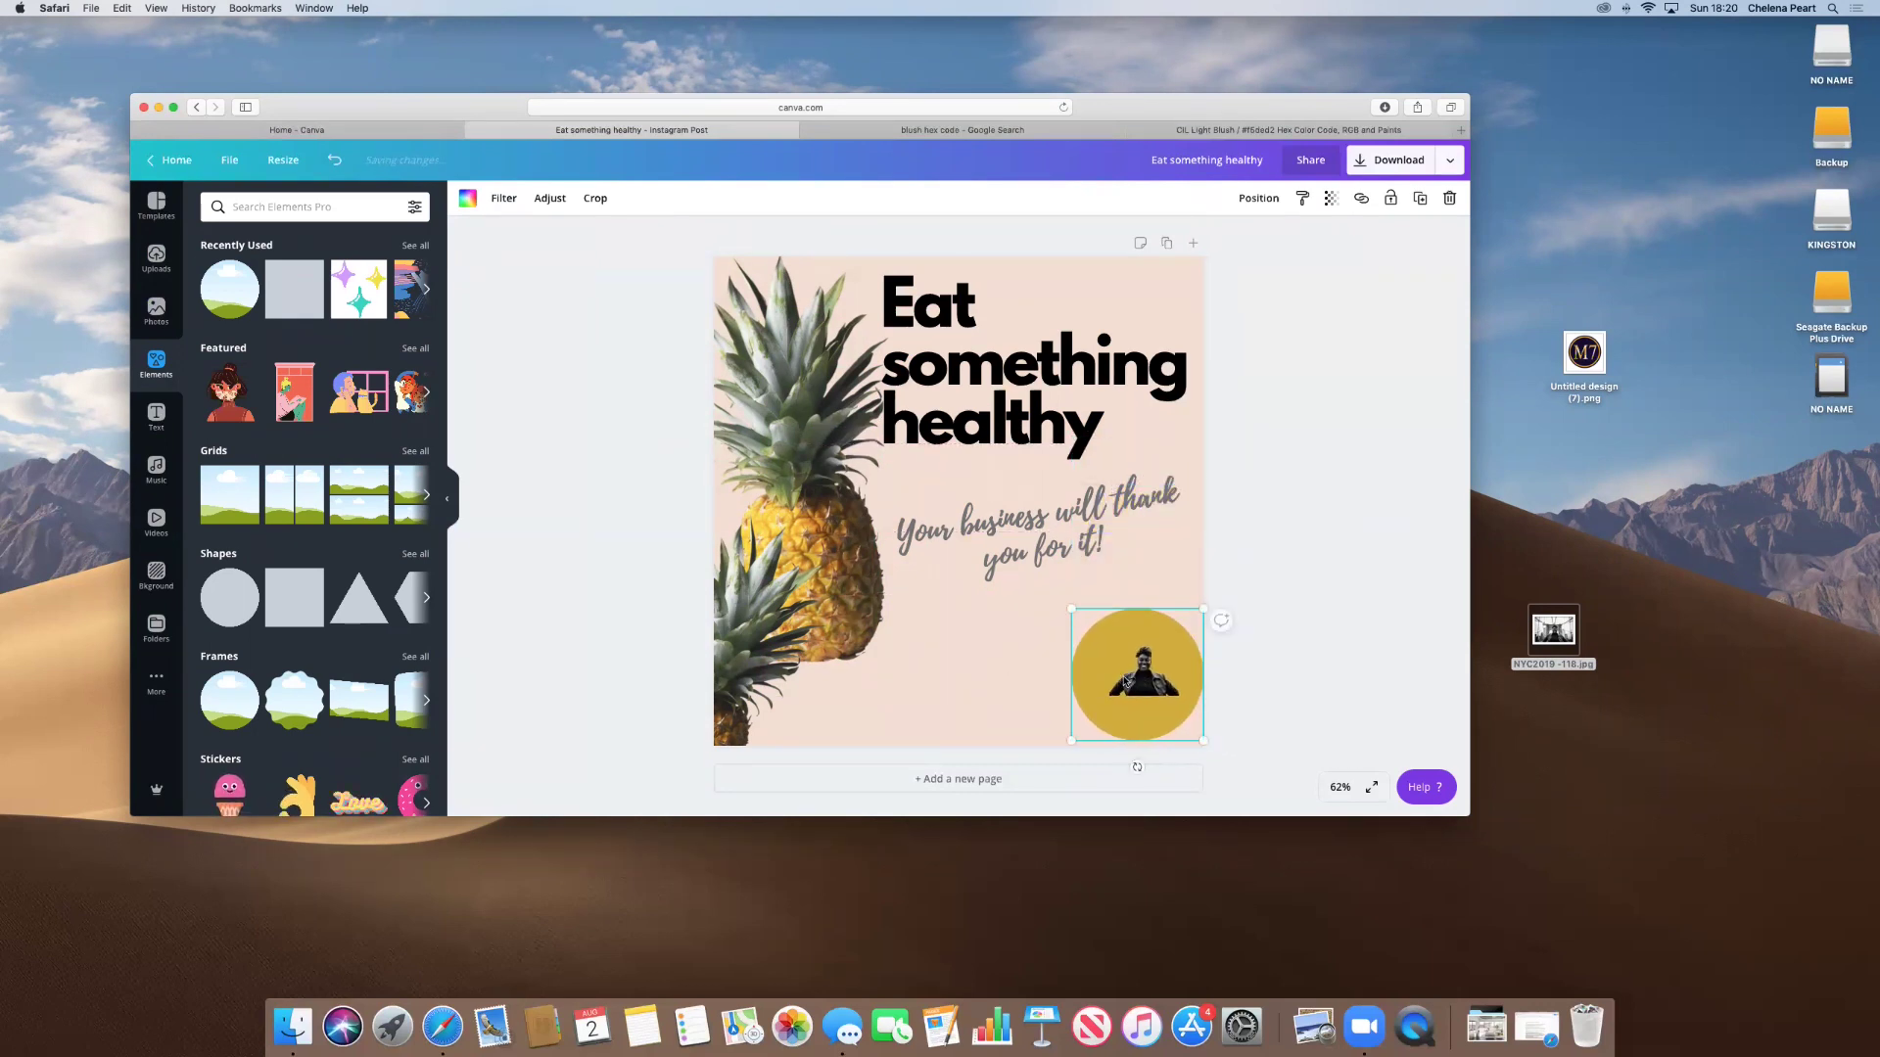
pyautogui.moveTo(1120, 683); pyautogui.dragTo(1113, 685)
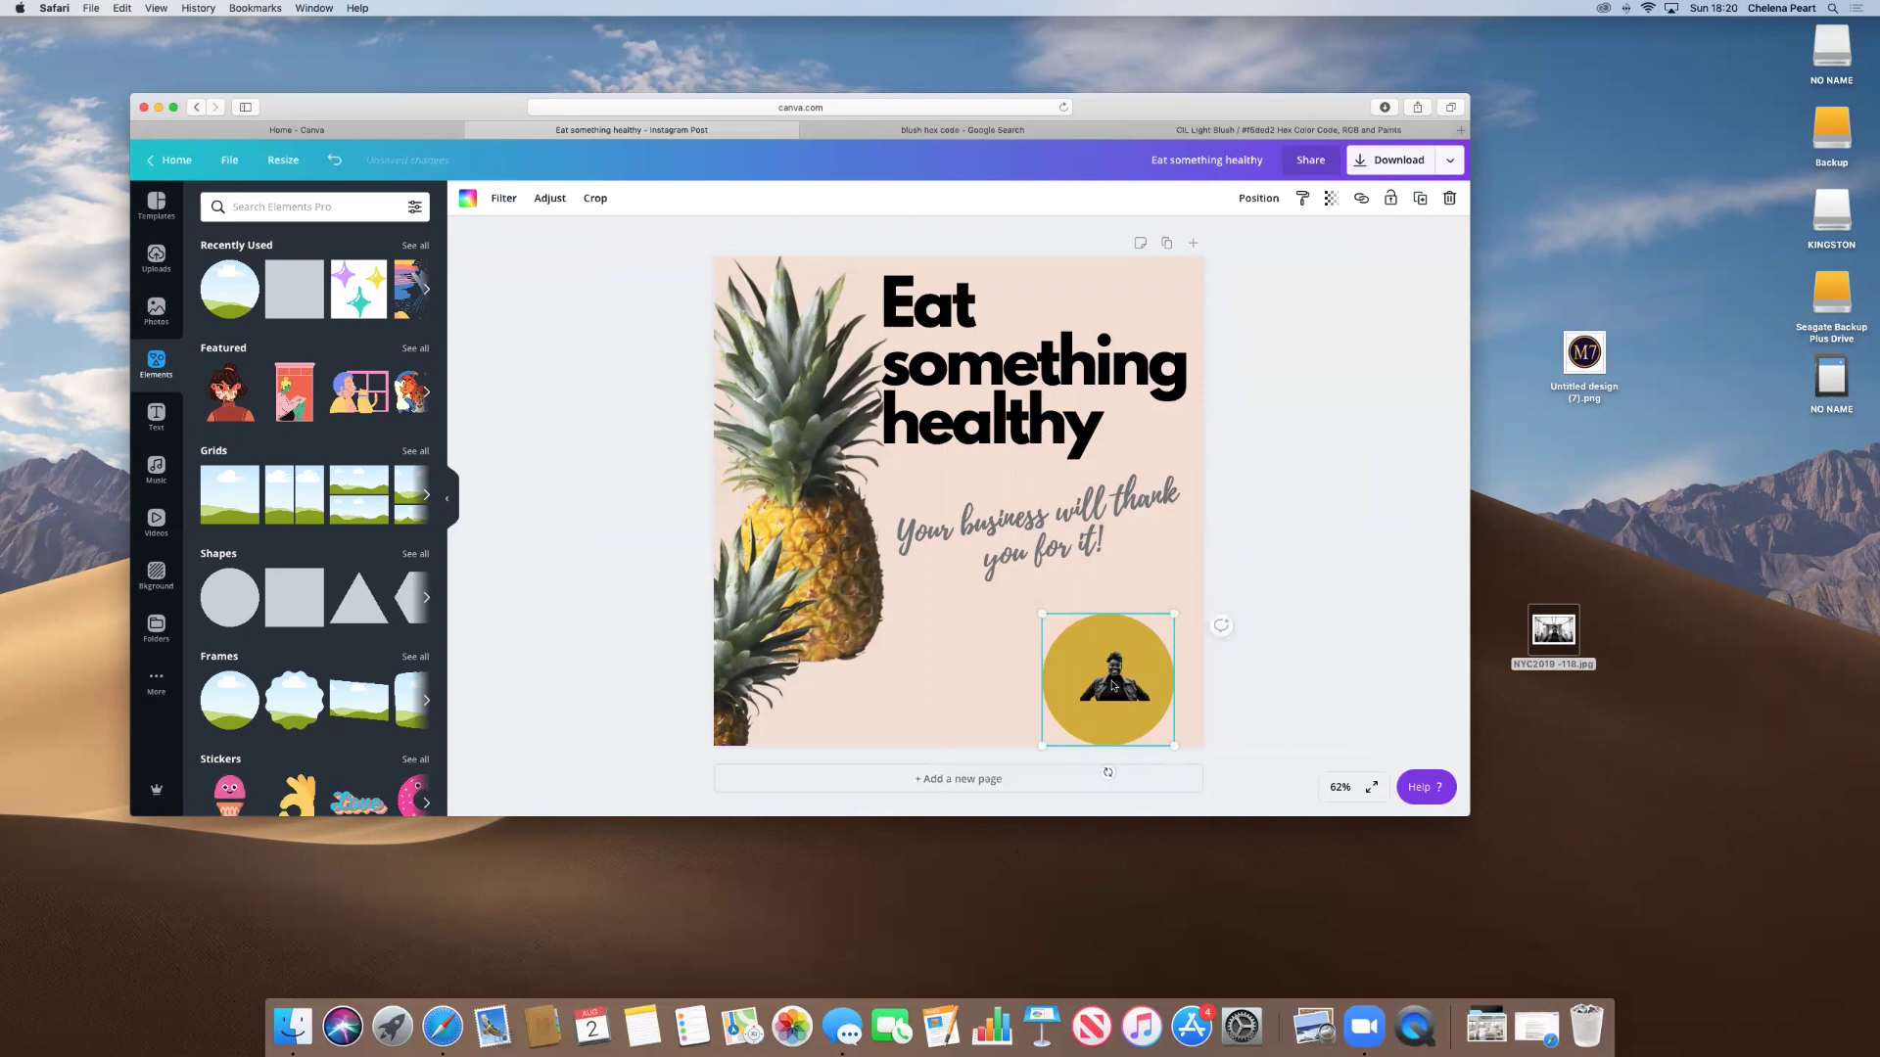
# Enlarge the portrait inside the circular frame, centre it on the person and apply the crop.
pyautogui.doubleClick(1114, 685)
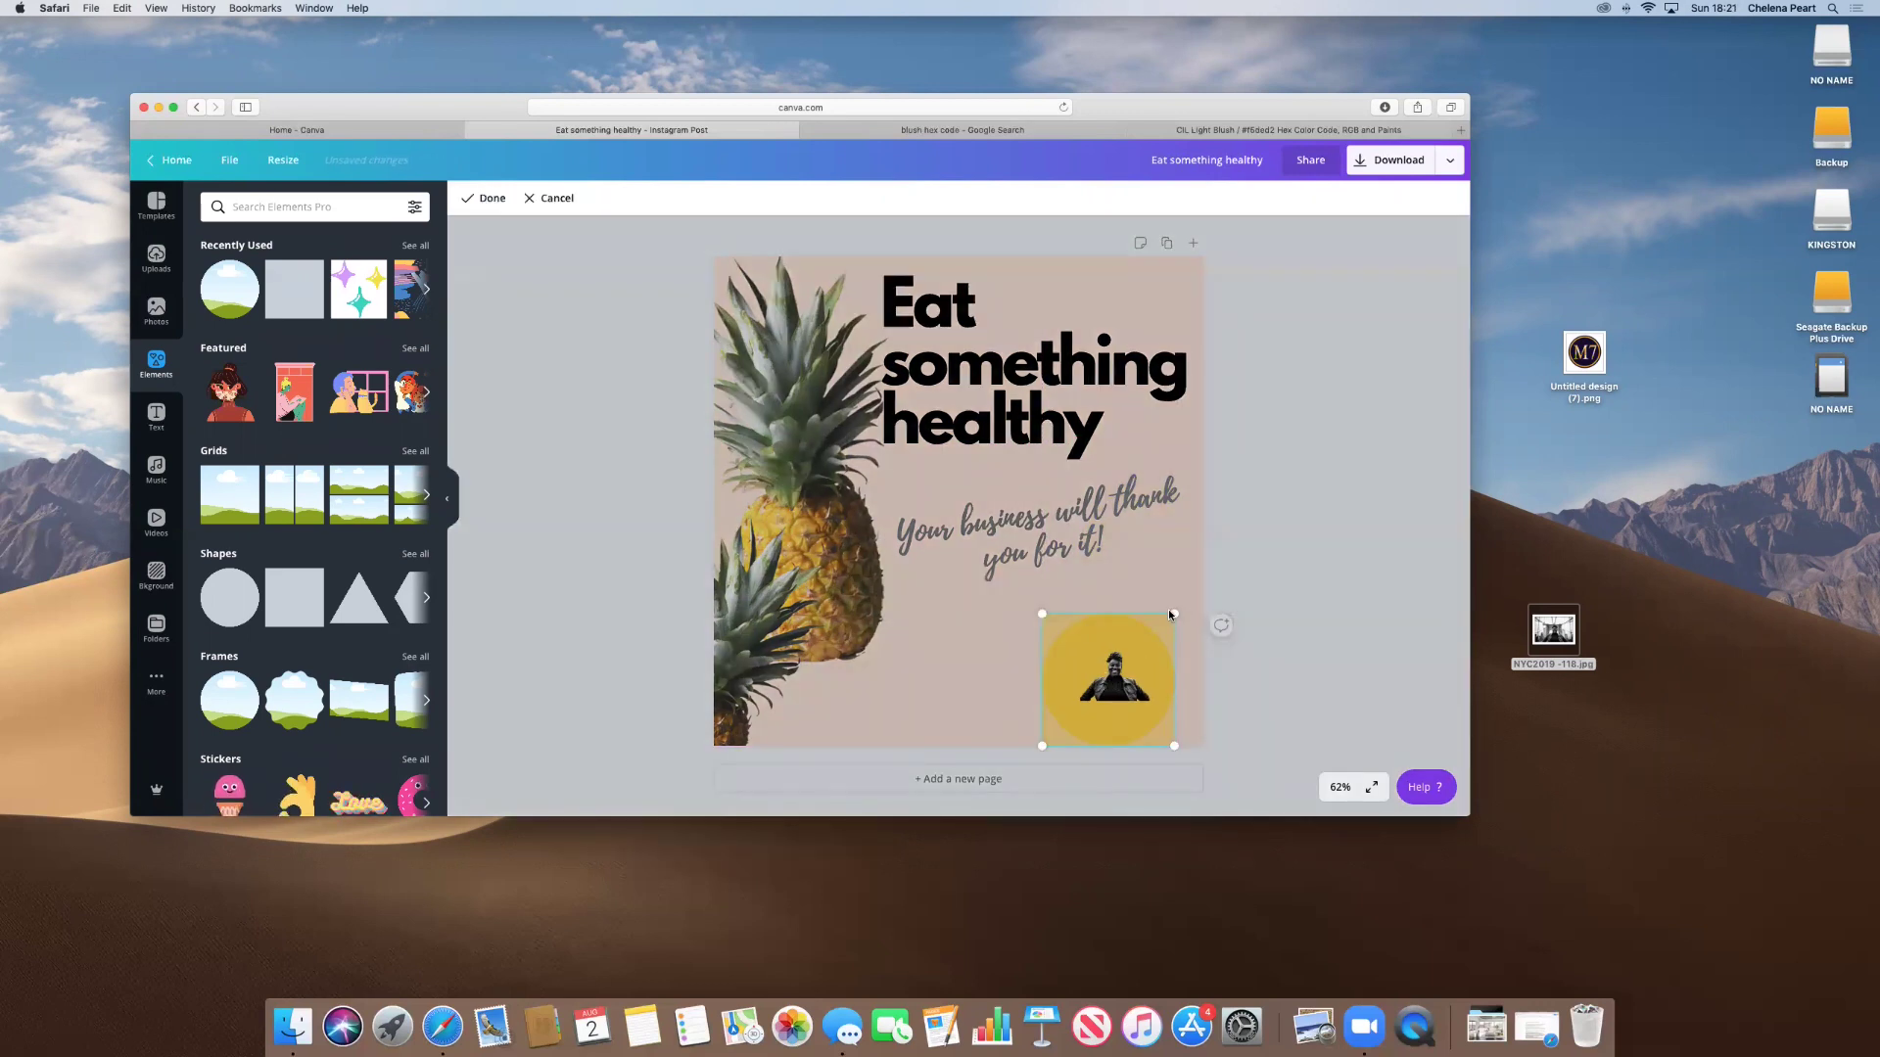
pyautogui.moveTo(1174, 612); pyautogui.dragTo(1207, 581)
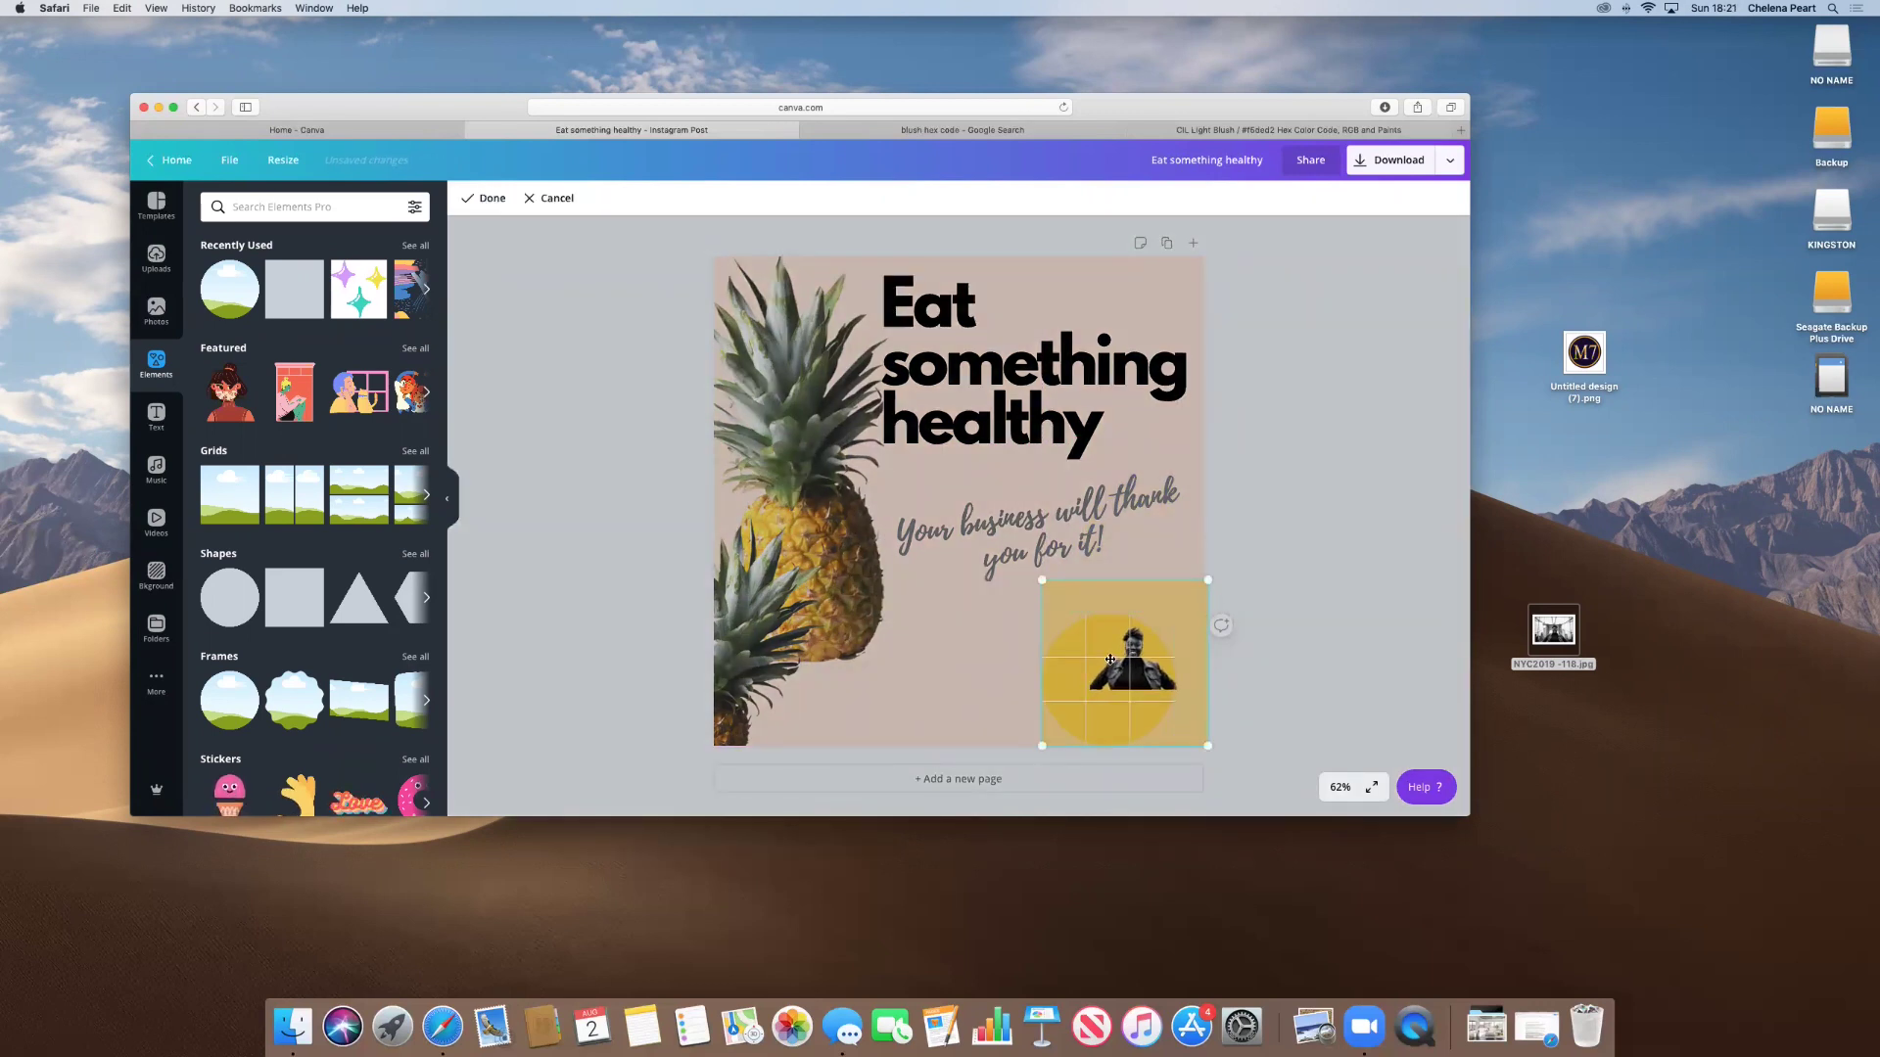
pyautogui.moveTo(1112, 668); pyautogui.dragTo(1089, 689)
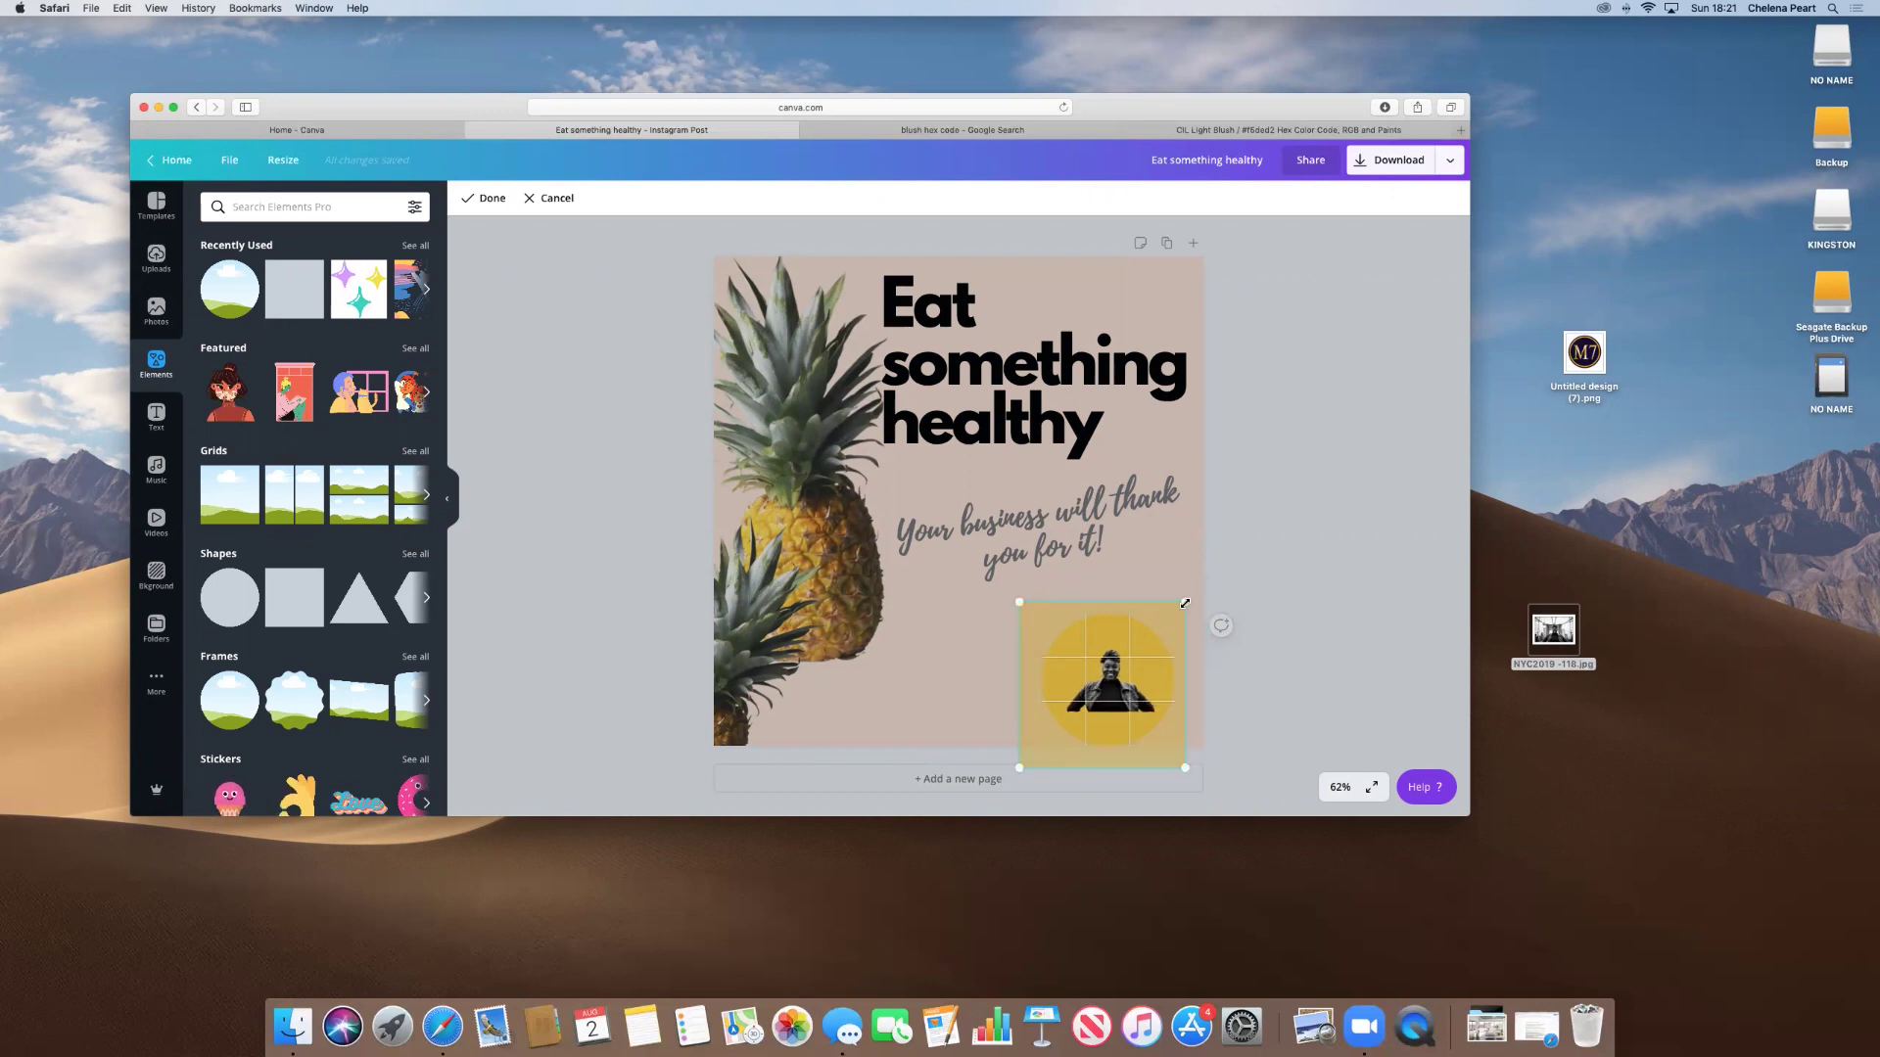
pyautogui.moveTo(1185, 603); pyautogui.dragTo(1235, 589)
pyautogui.moveTo(1110, 671); pyautogui.dragTo(1079, 700)
pyautogui.moveTo(1196, 584); pyautogui.dragTo(1210, 573)
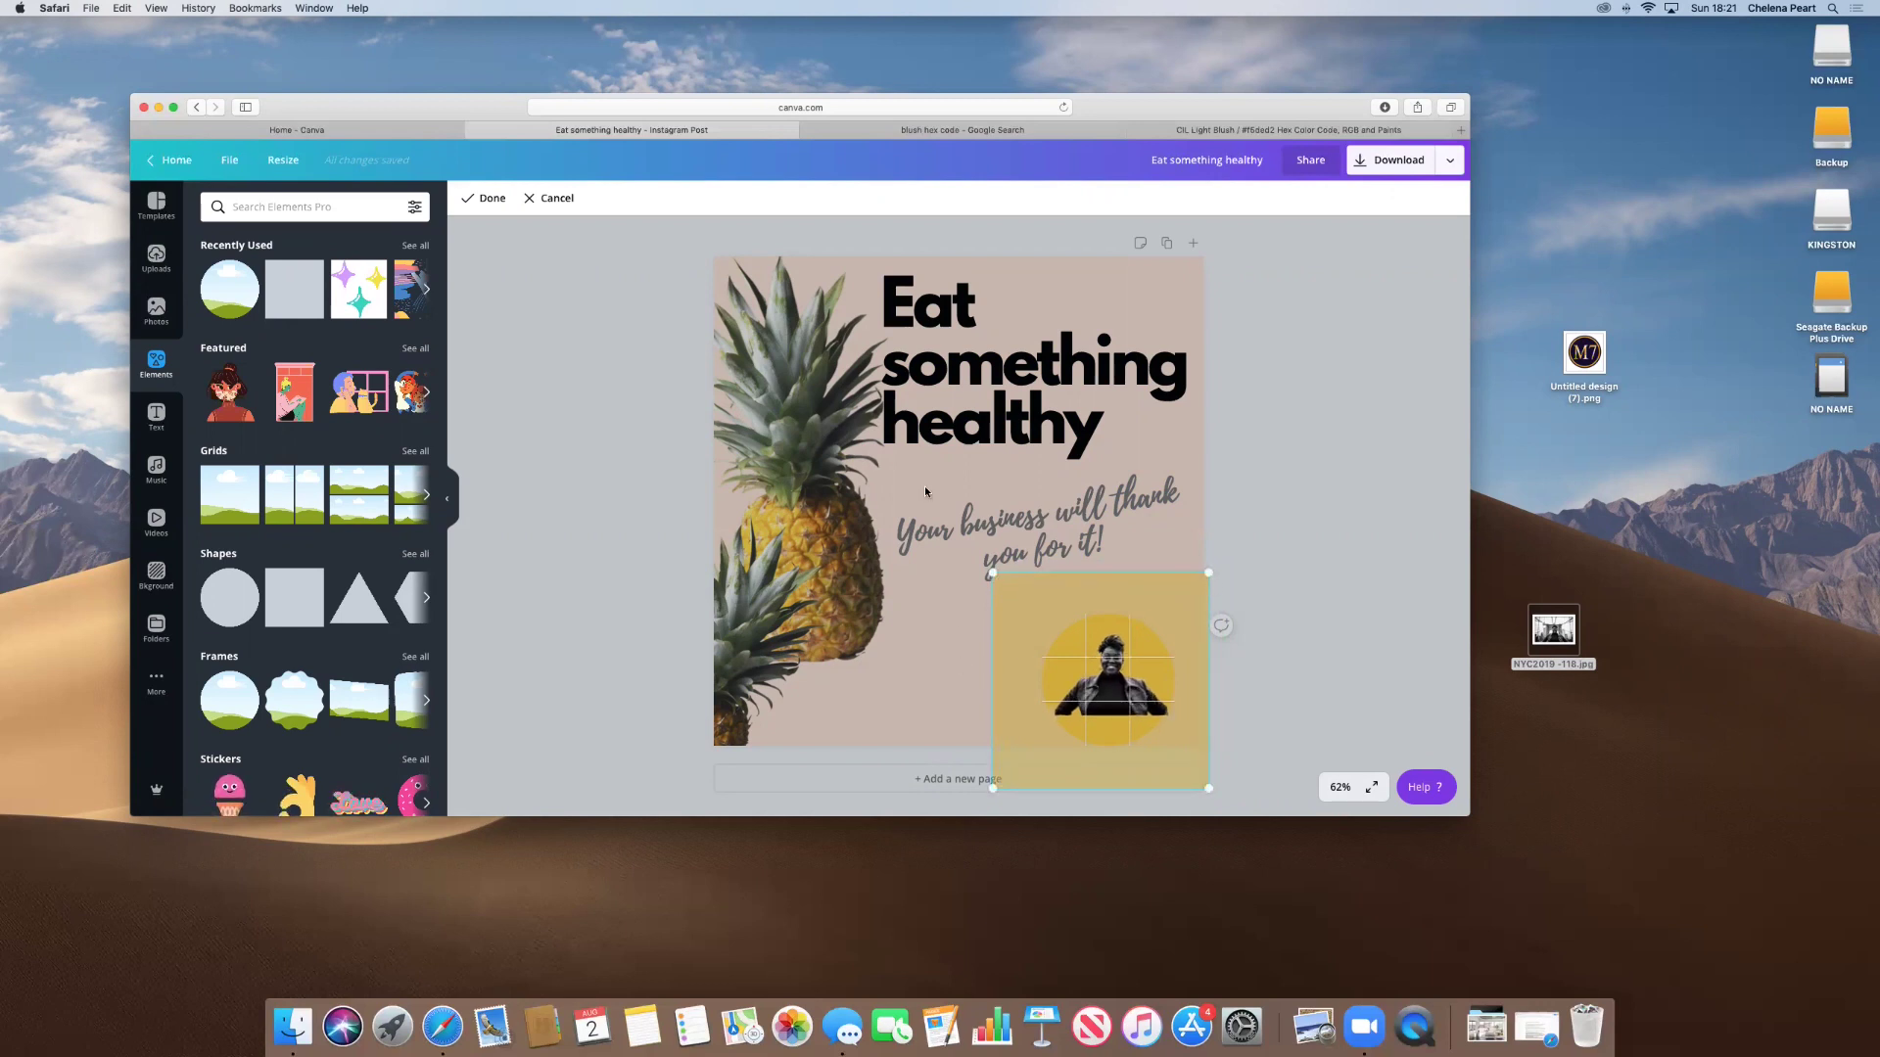
pyautogui.click(489, 202)
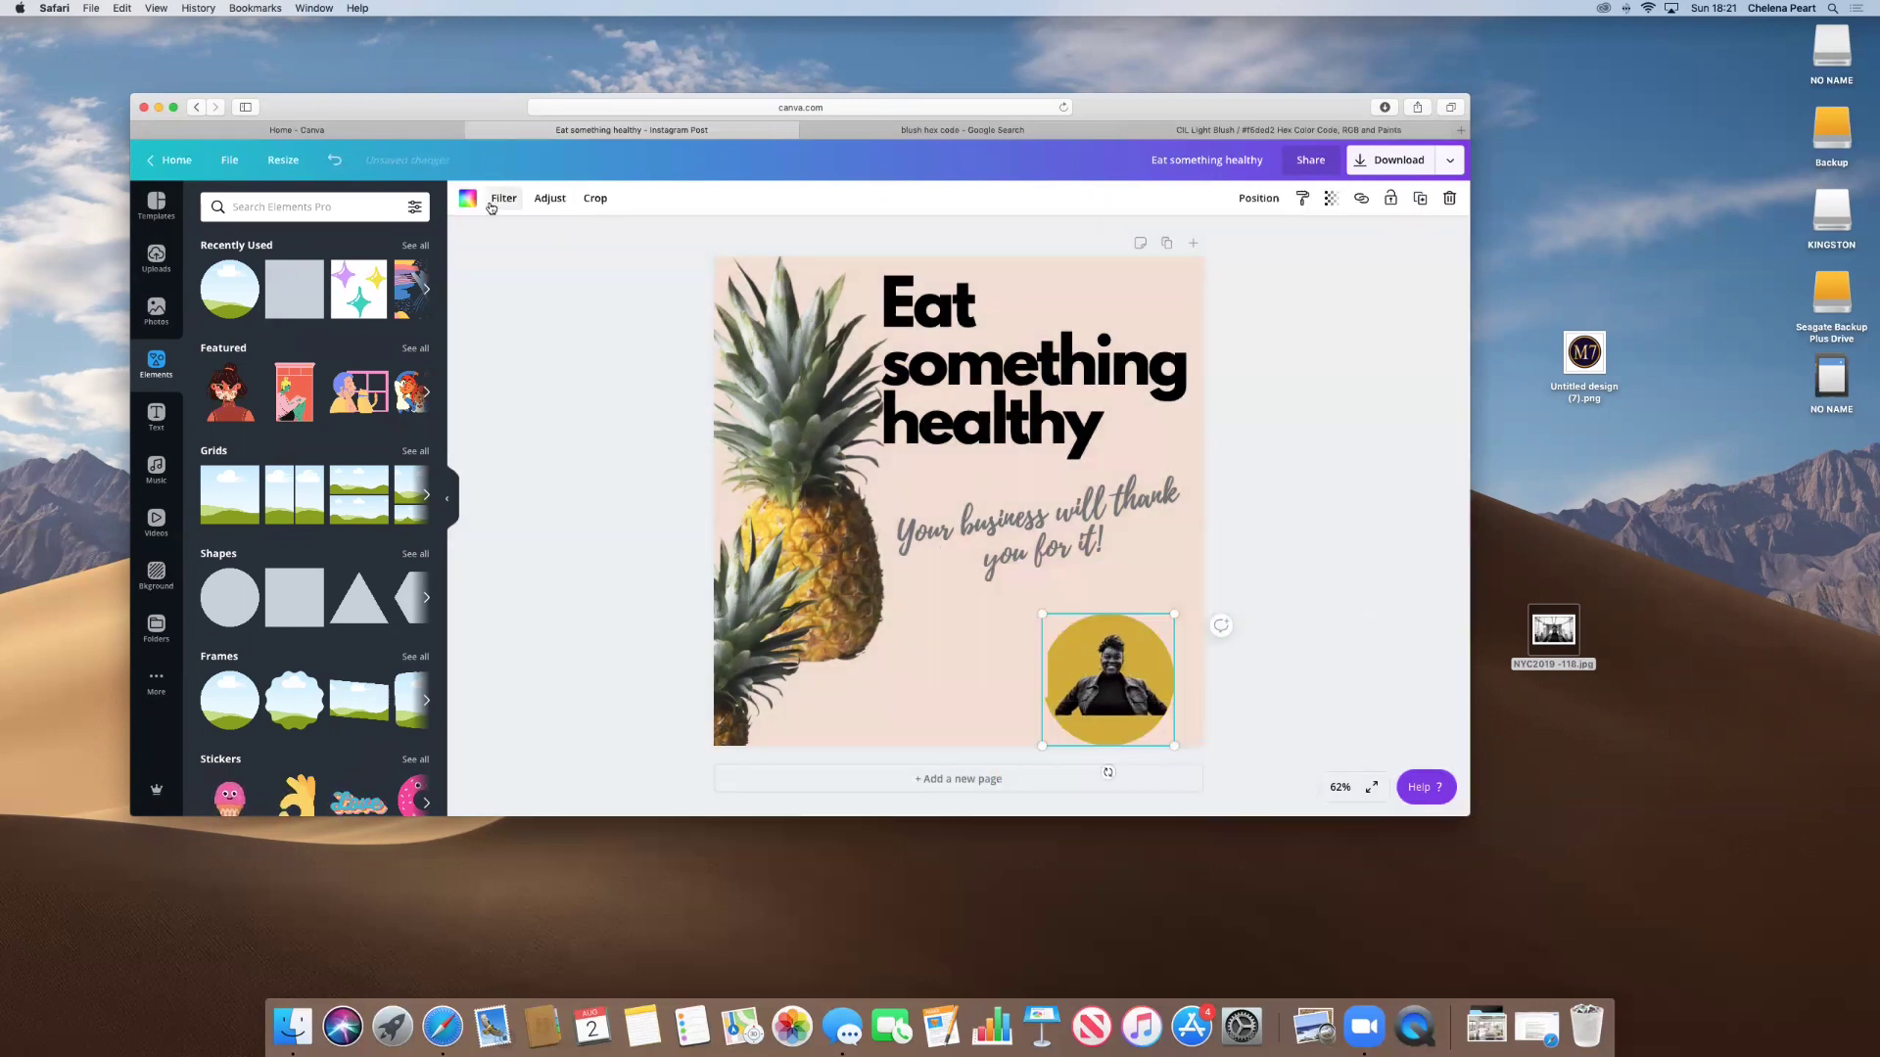
pyautogui.click(1288, 519)
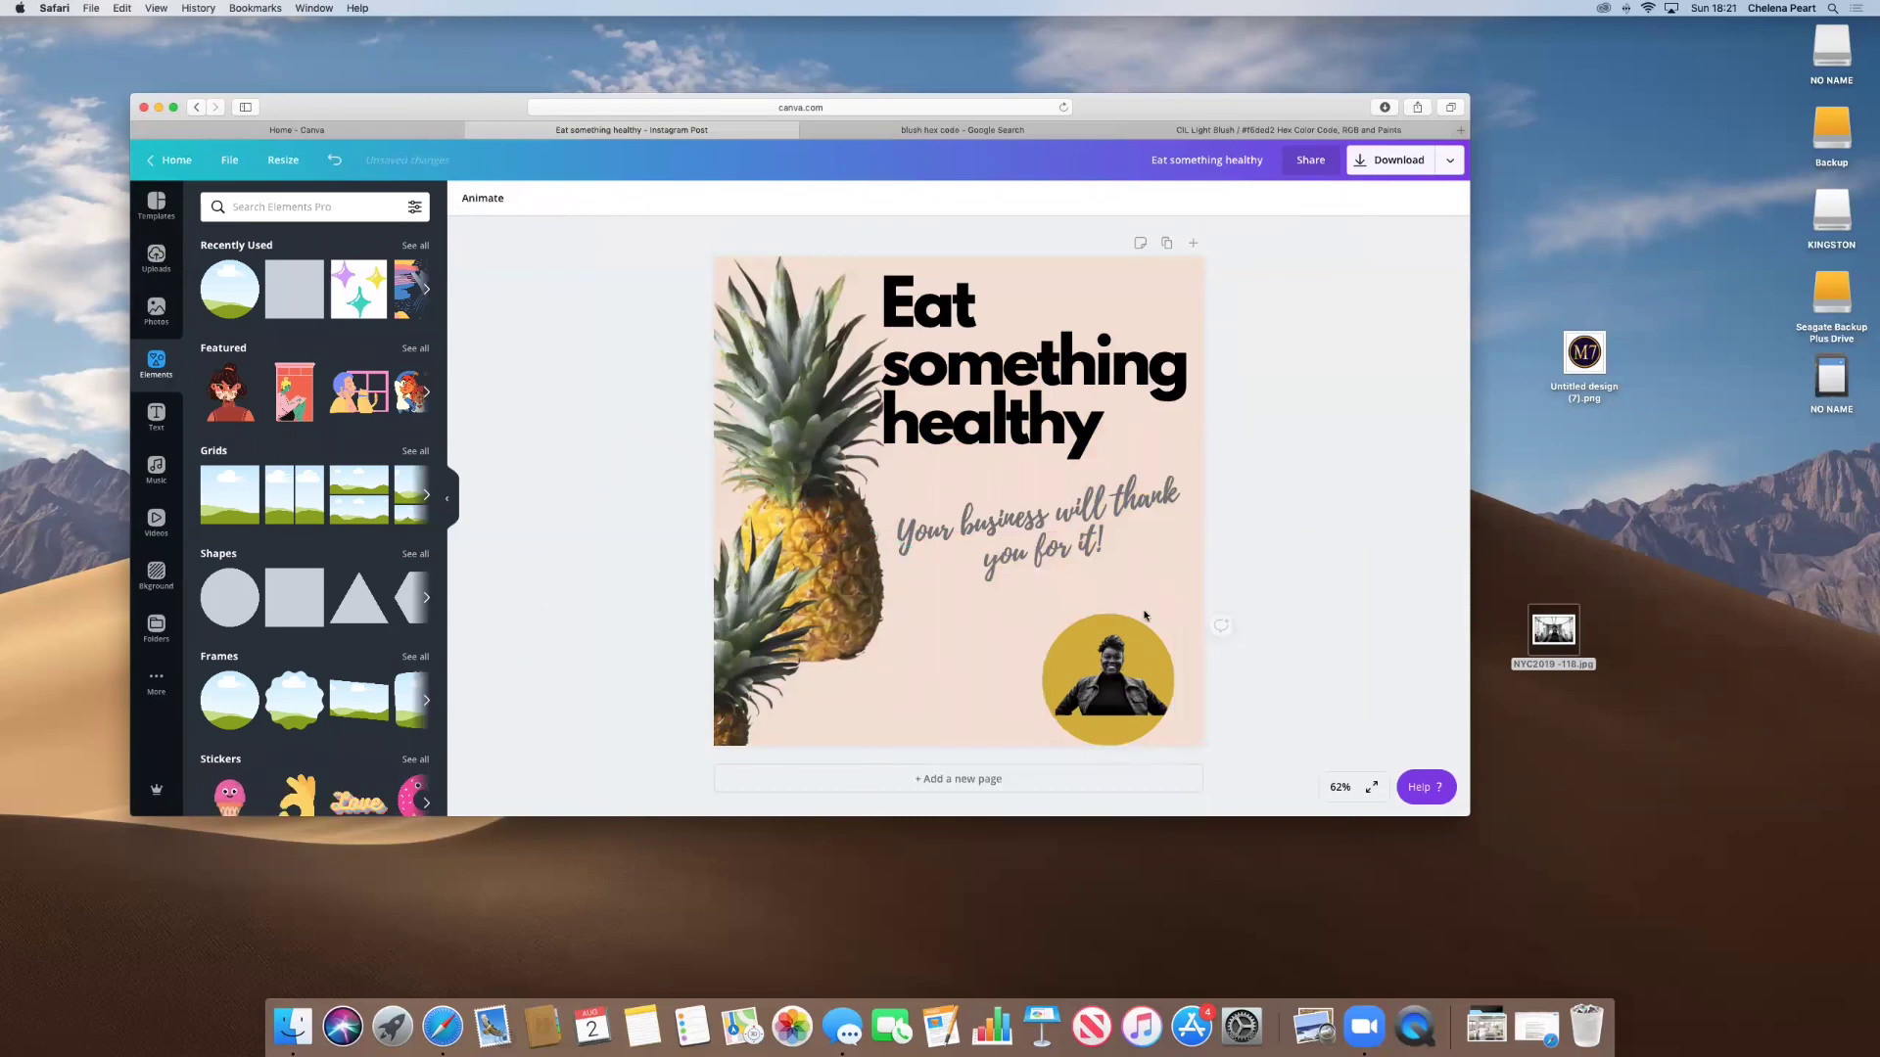
# Shrink the circular portrait to a small badge and place it near the post's lower-right corner.
pyautogui.click(1057, 666)
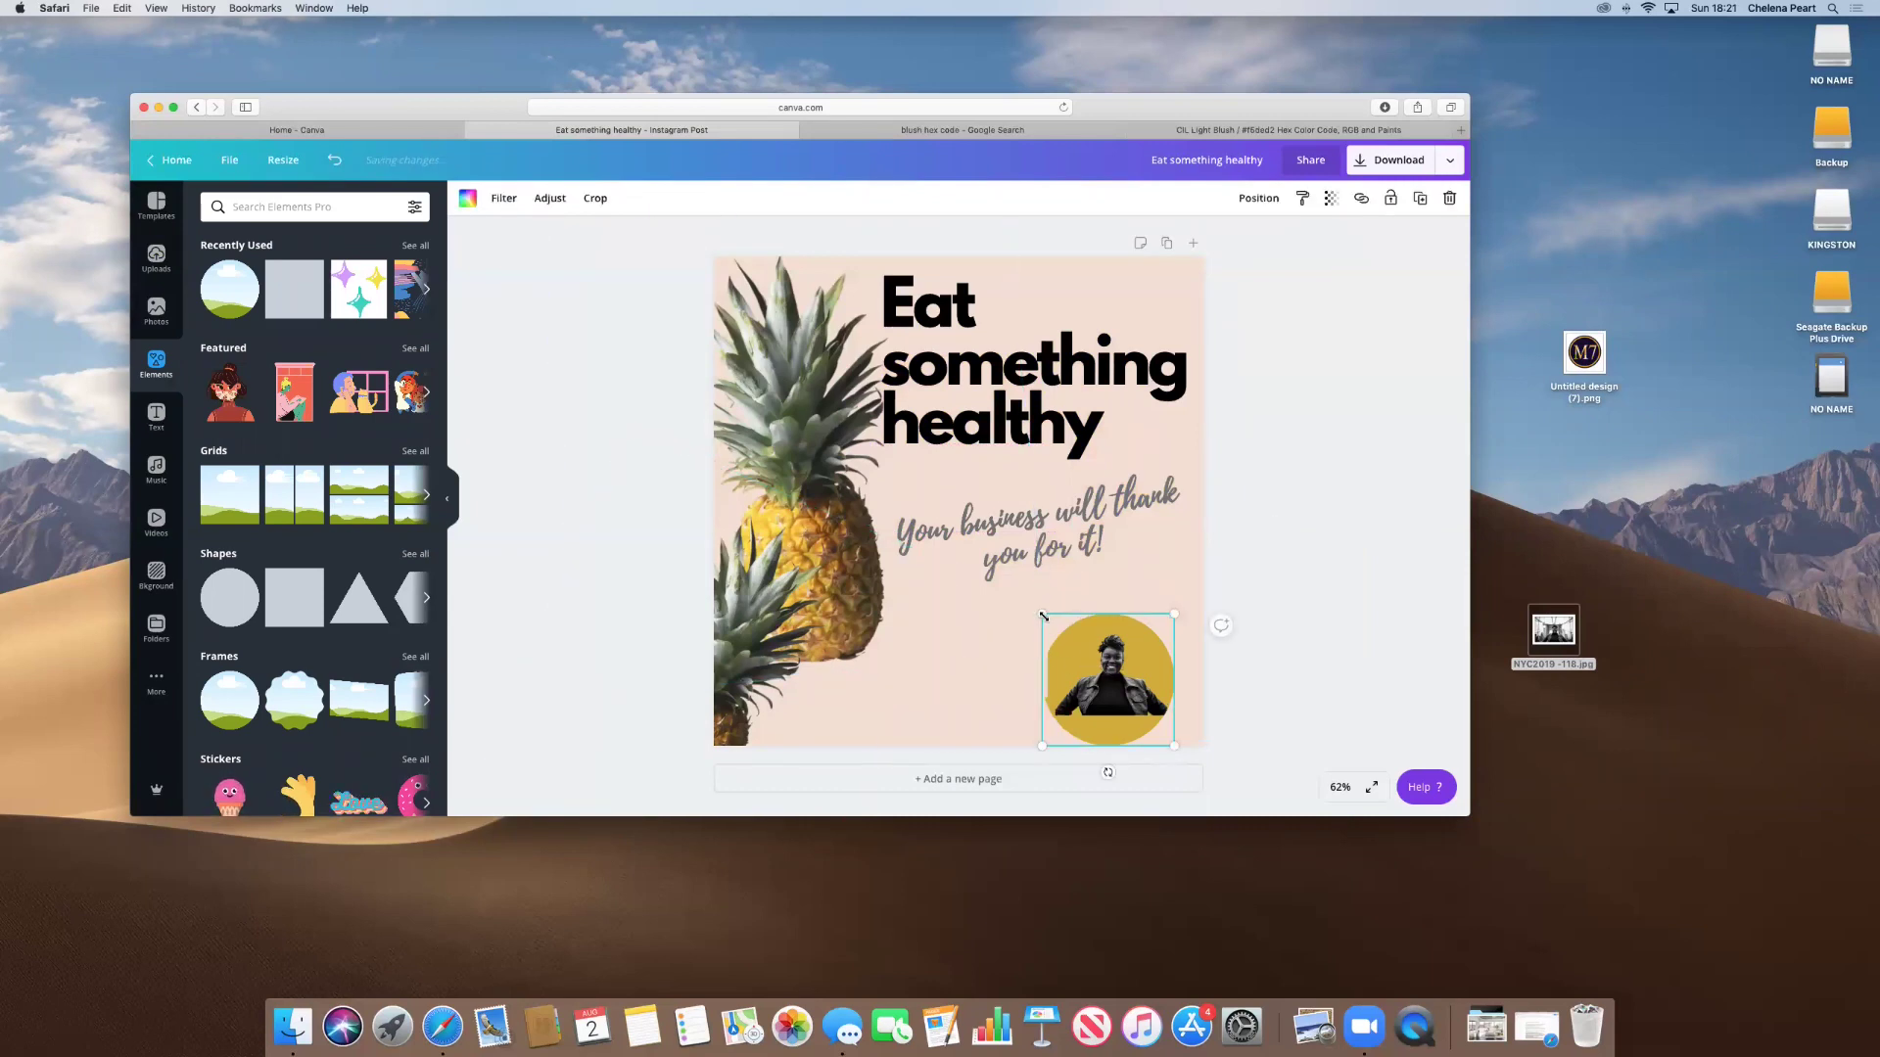
pyautogui.moveTo(1042, 613); pyautogui.dragTo(1131, 682)
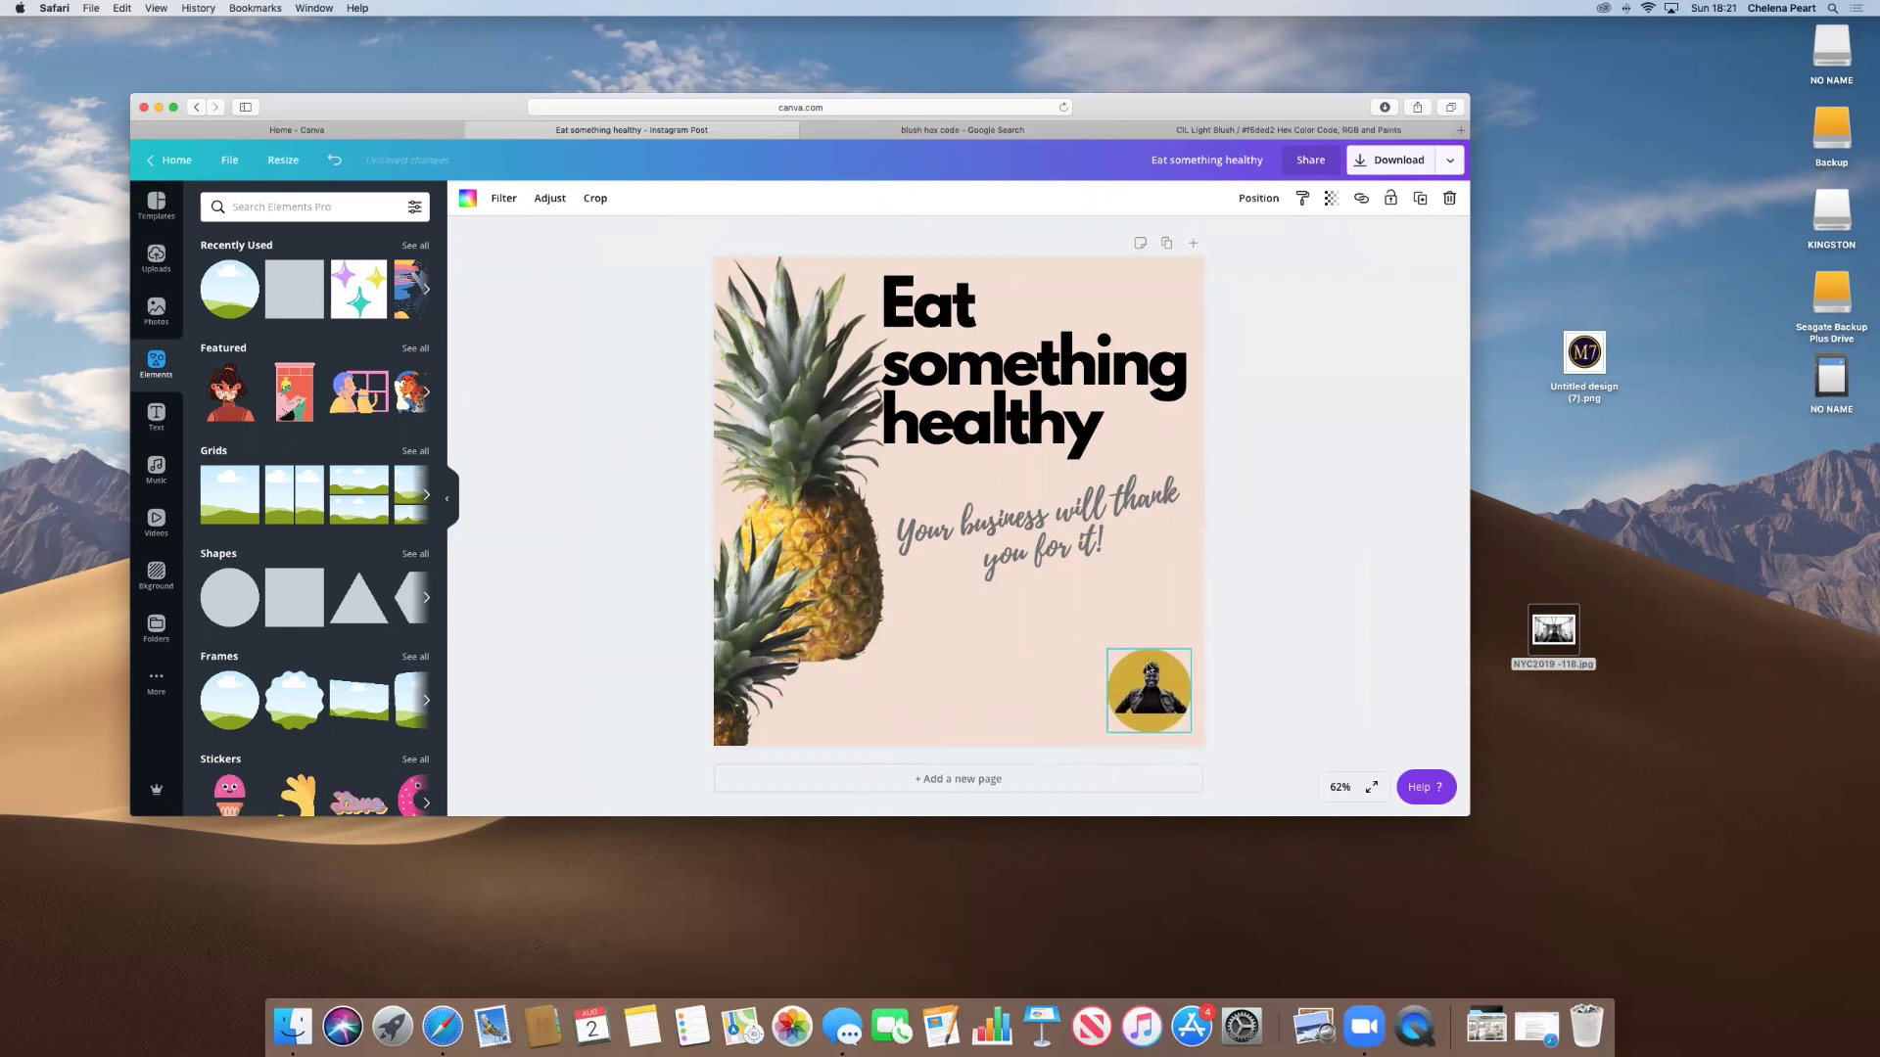
pyautogui.click(1221, 587)
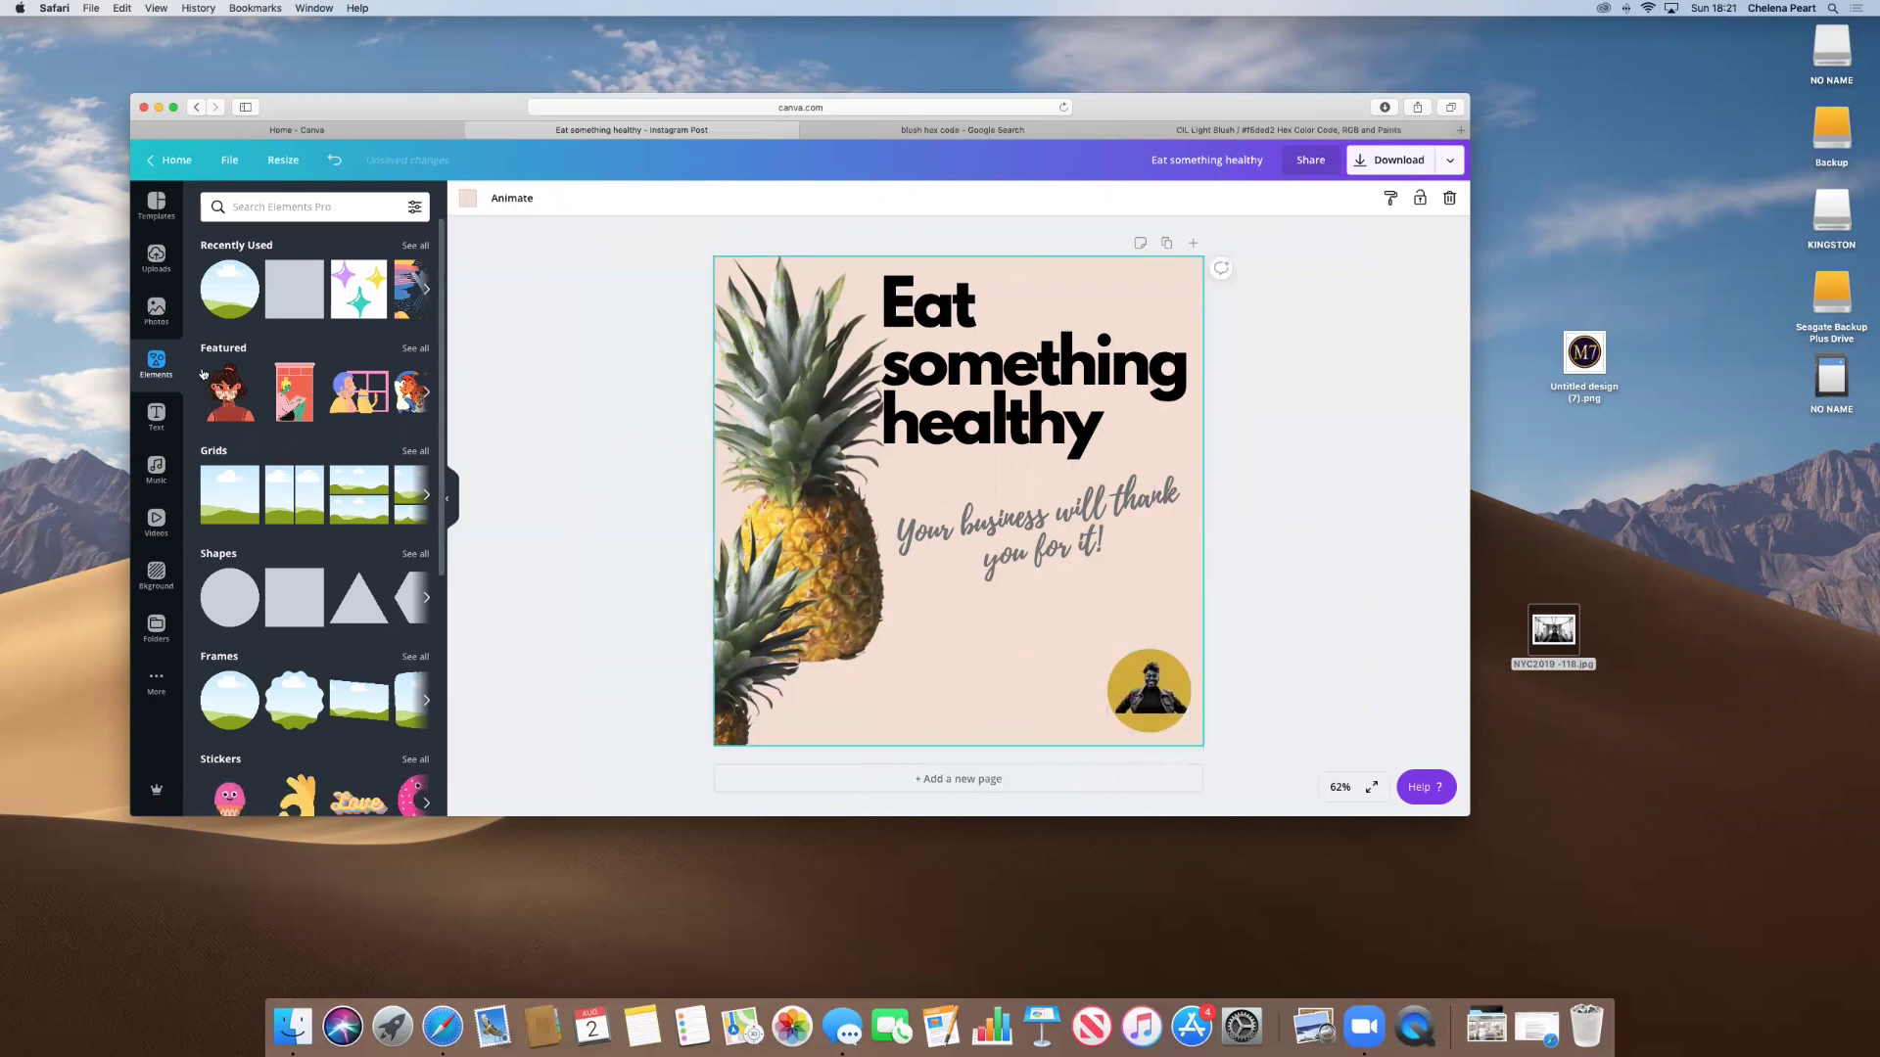
# Add the uploaded M7 logo to the post, shrink it and place it on the upper-right edge of the portrait badge.
pyautogui.click(155, 284)
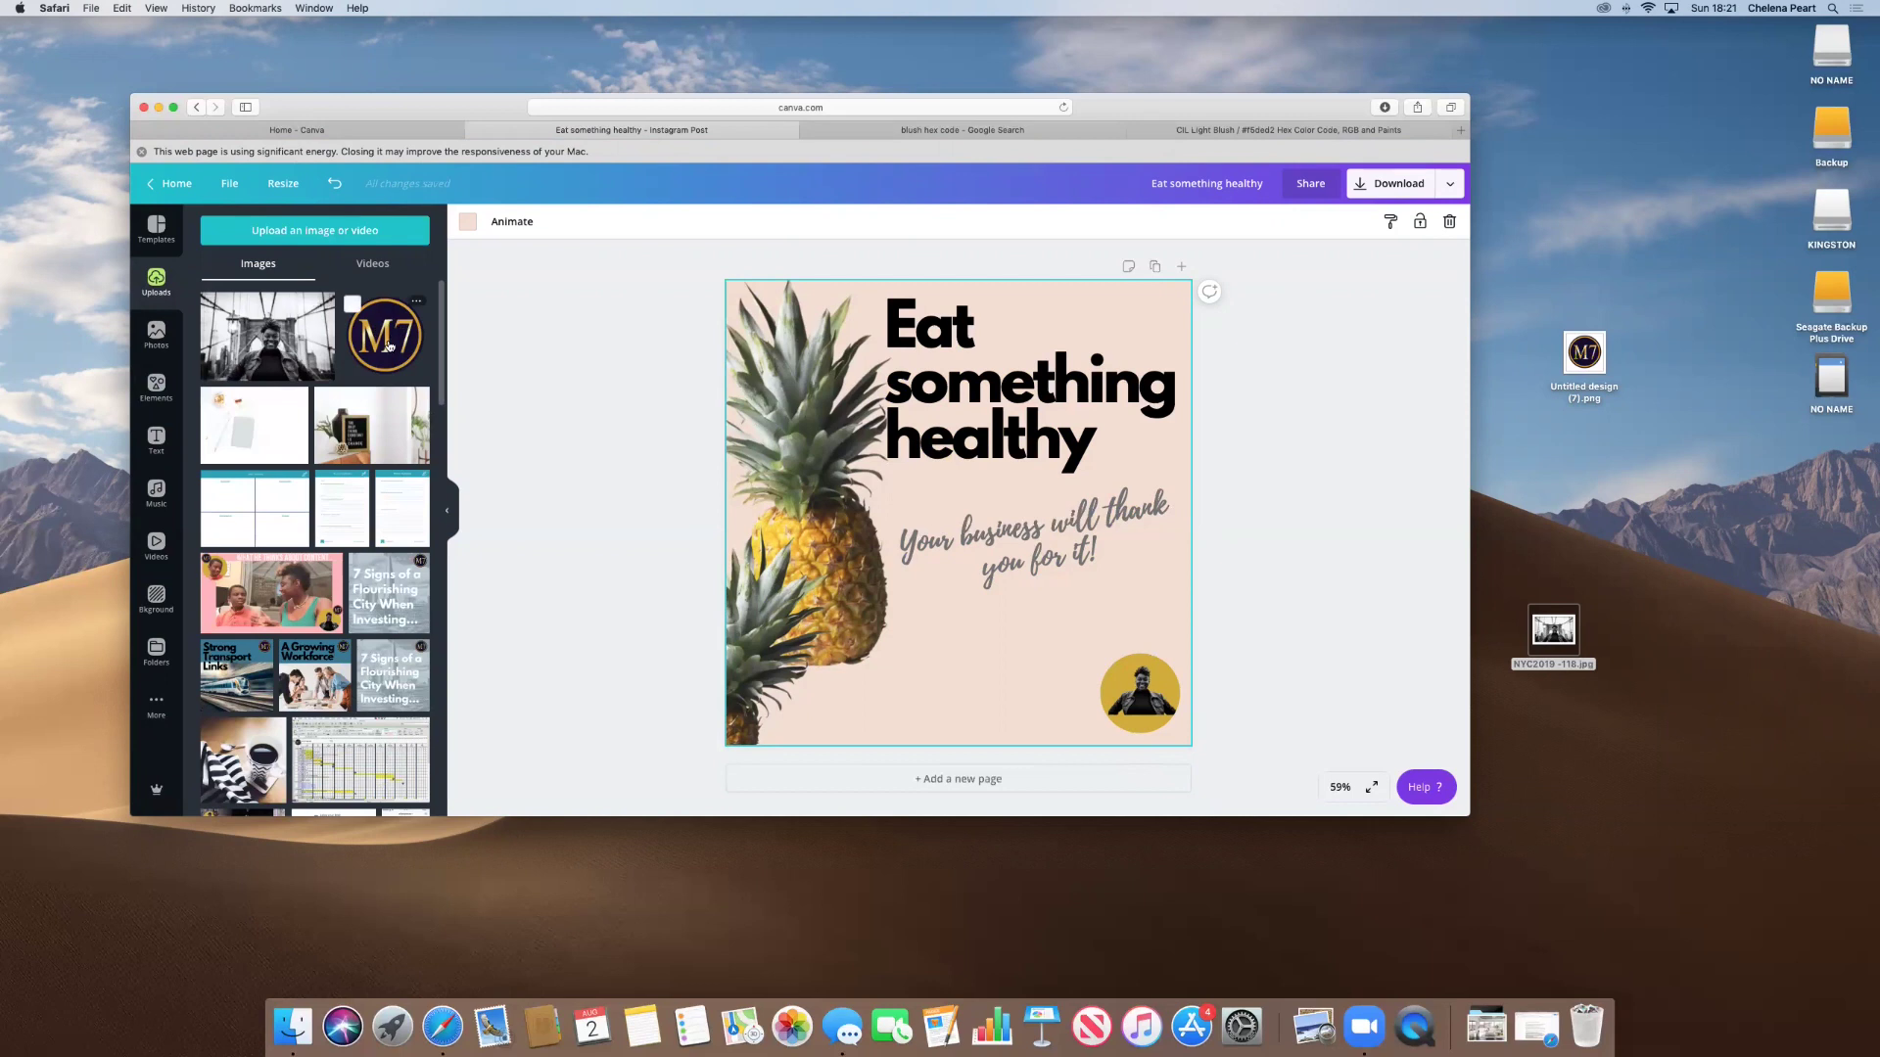
pyautogui.click(389, 345)
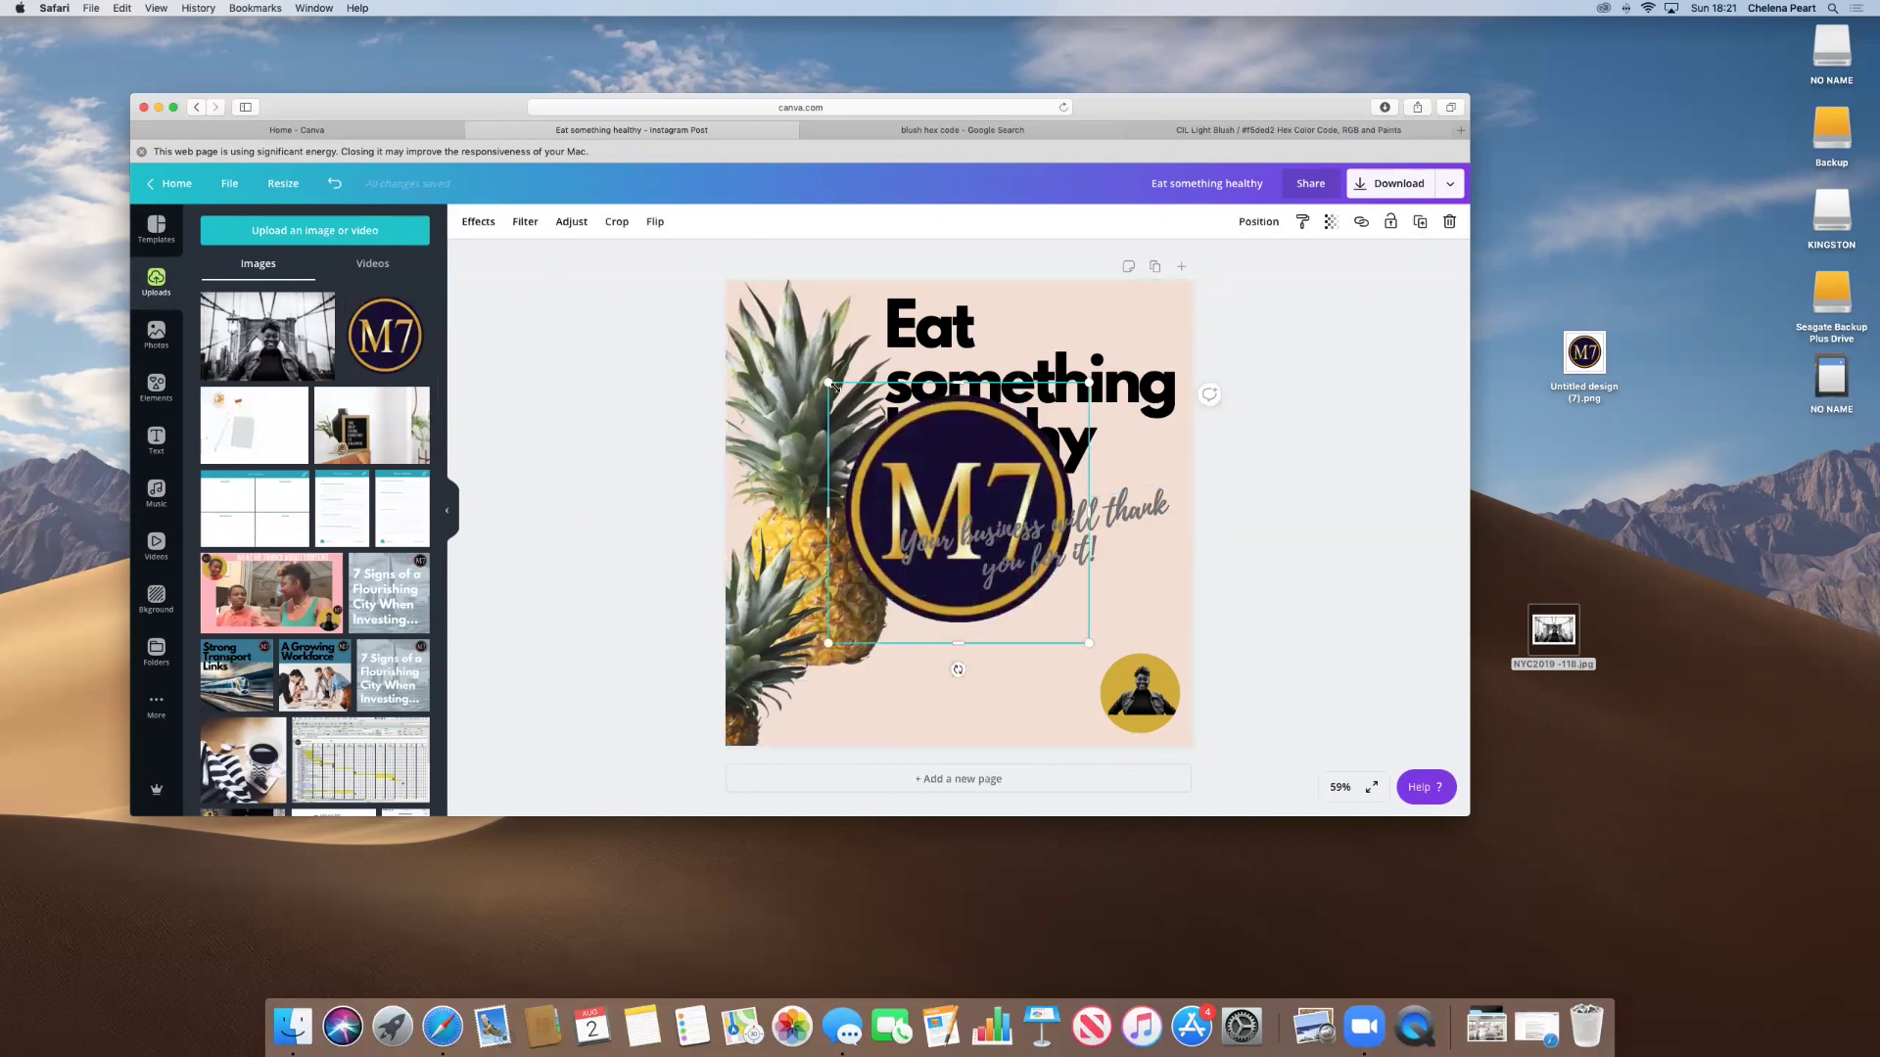
pyautogui.moveTo(973, 583); pyautogui.dragTo(1162, 654)
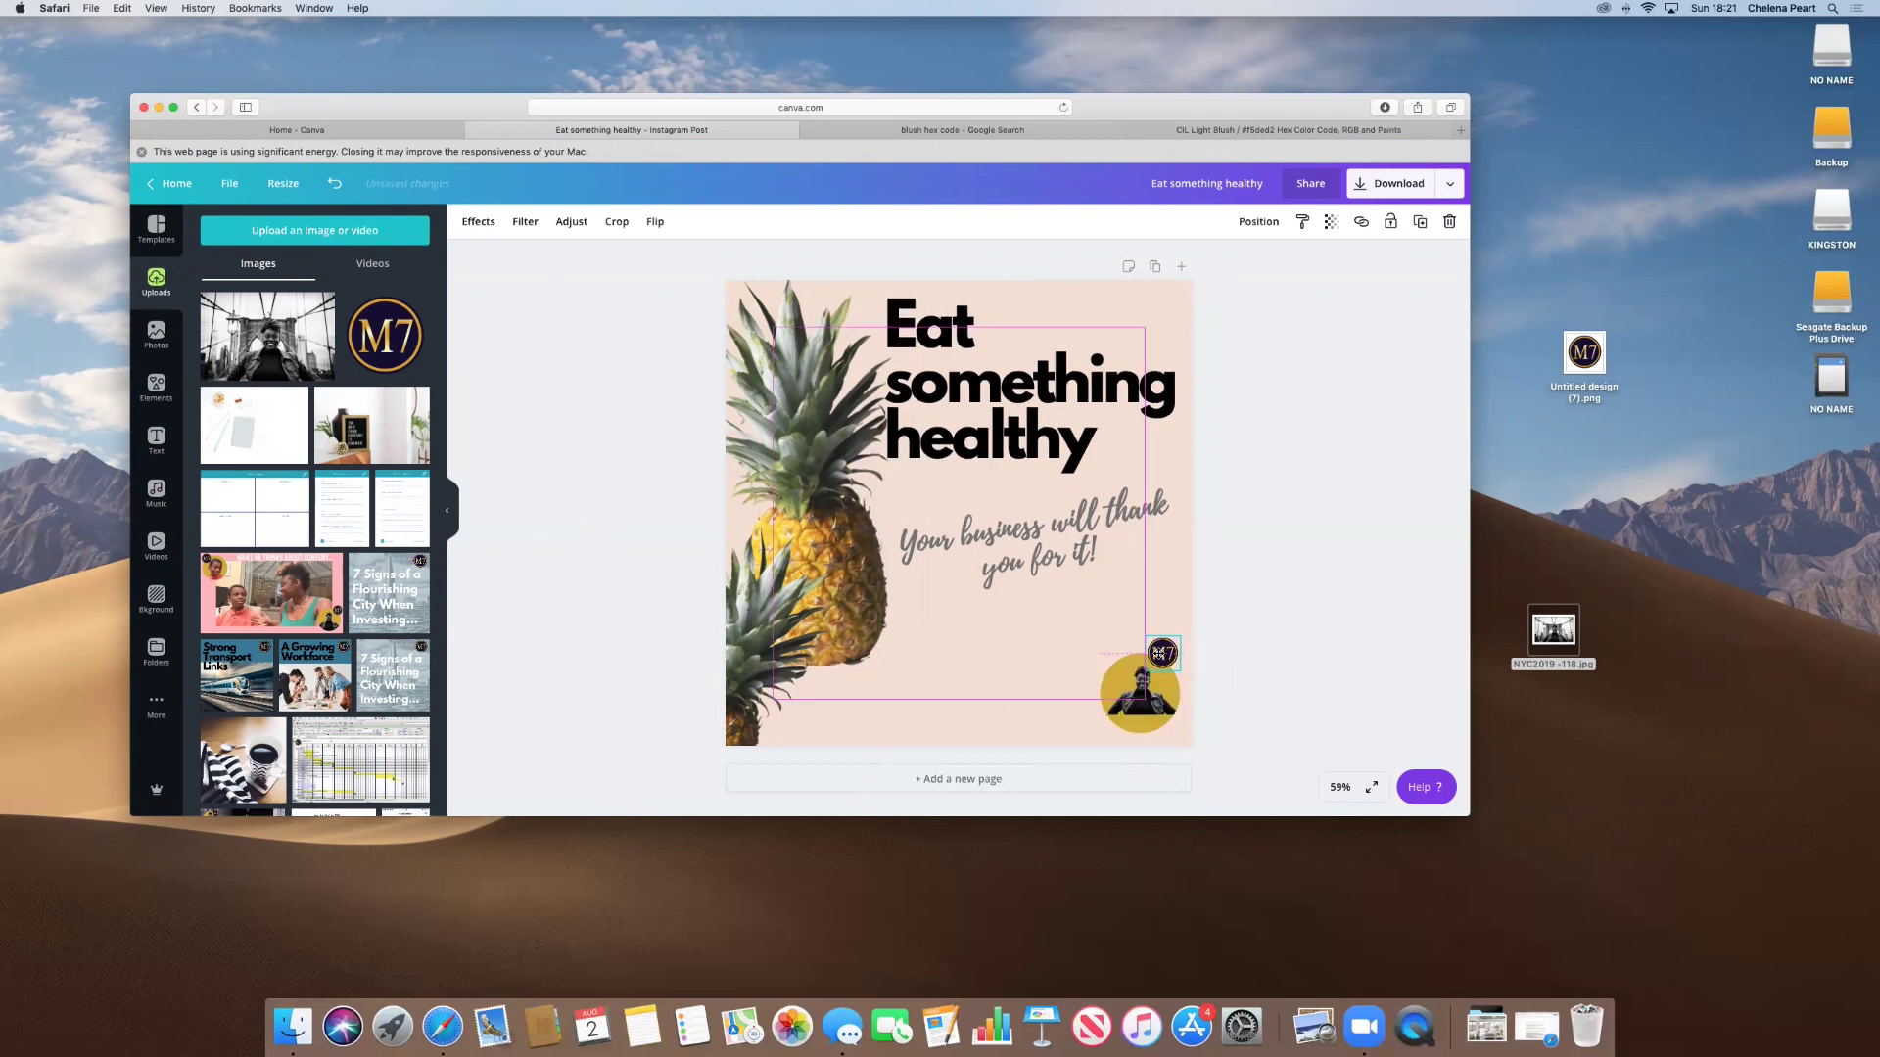
pyautogui.click(1151, 610)
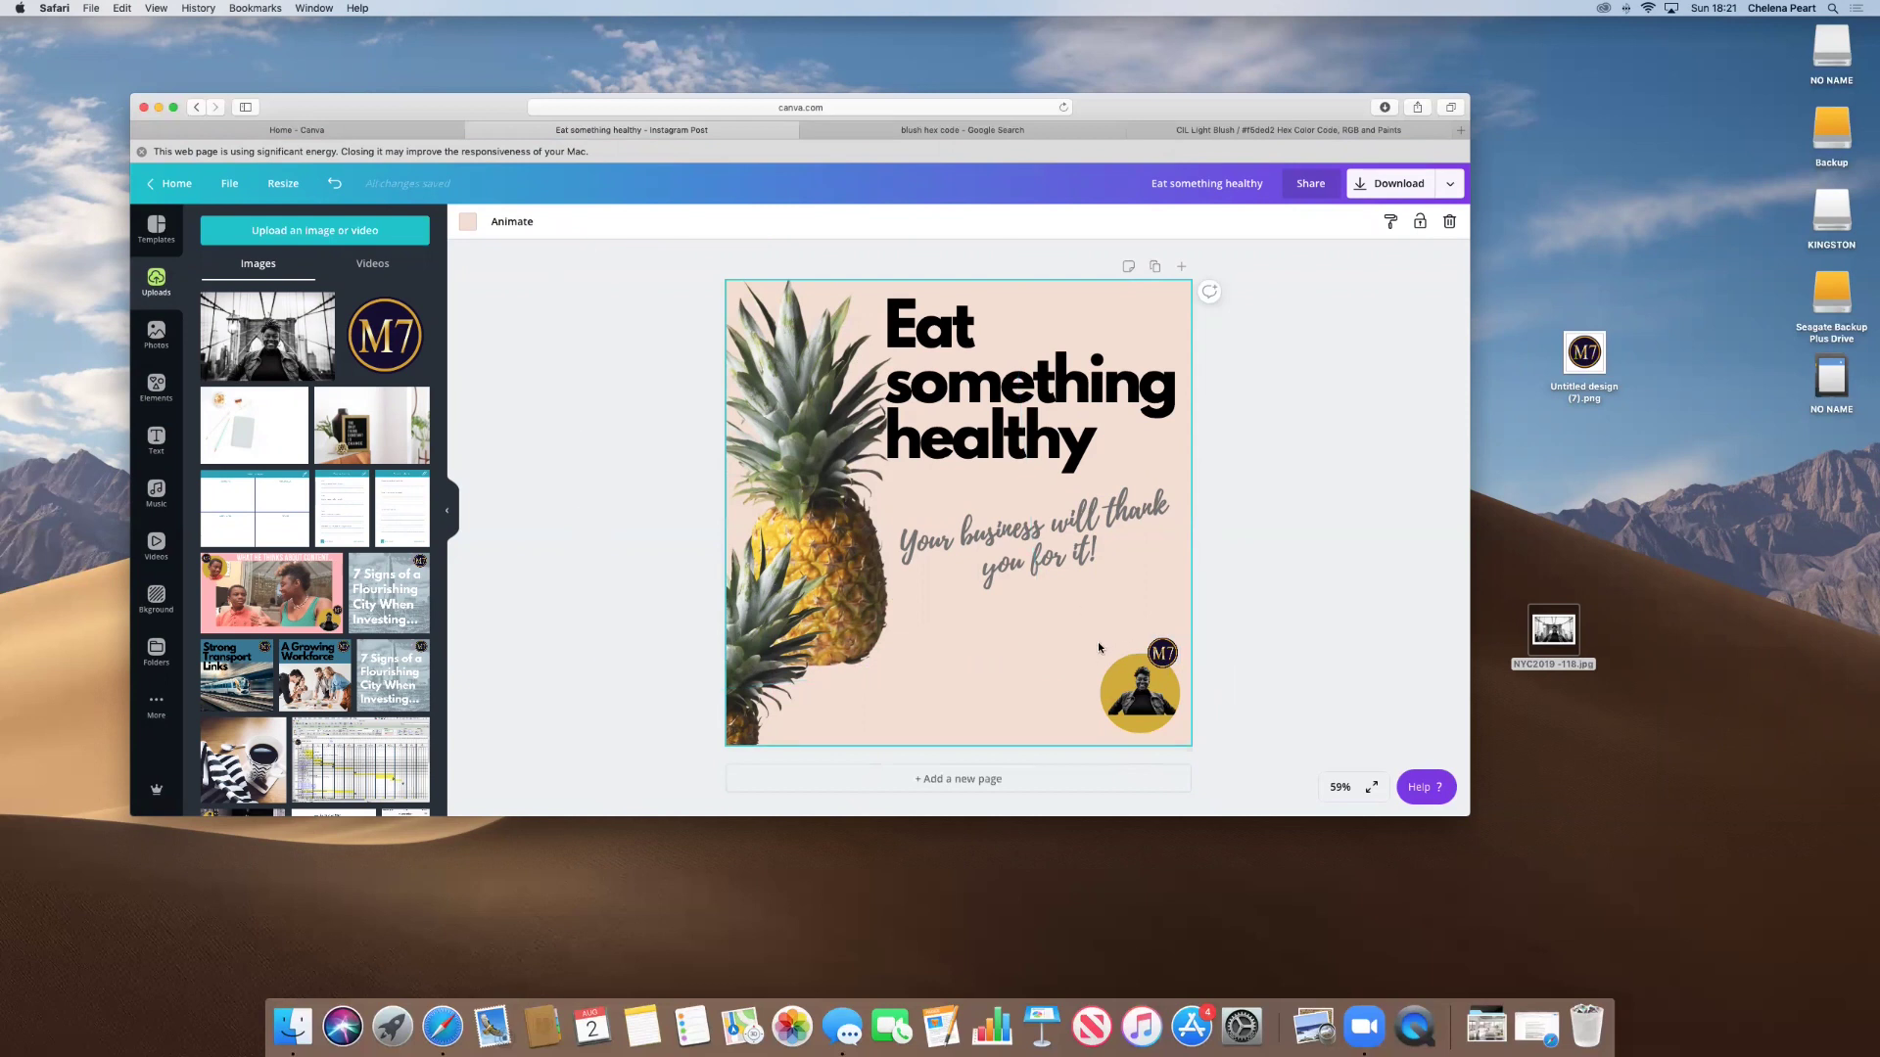
# Group the portrait badge with the M7 logo, then shrink the group slightly and move it closer to the post's lower-right corner.
pyautogui.moveTo(1122, 677); pyautogui.dragTo(1057, 690)
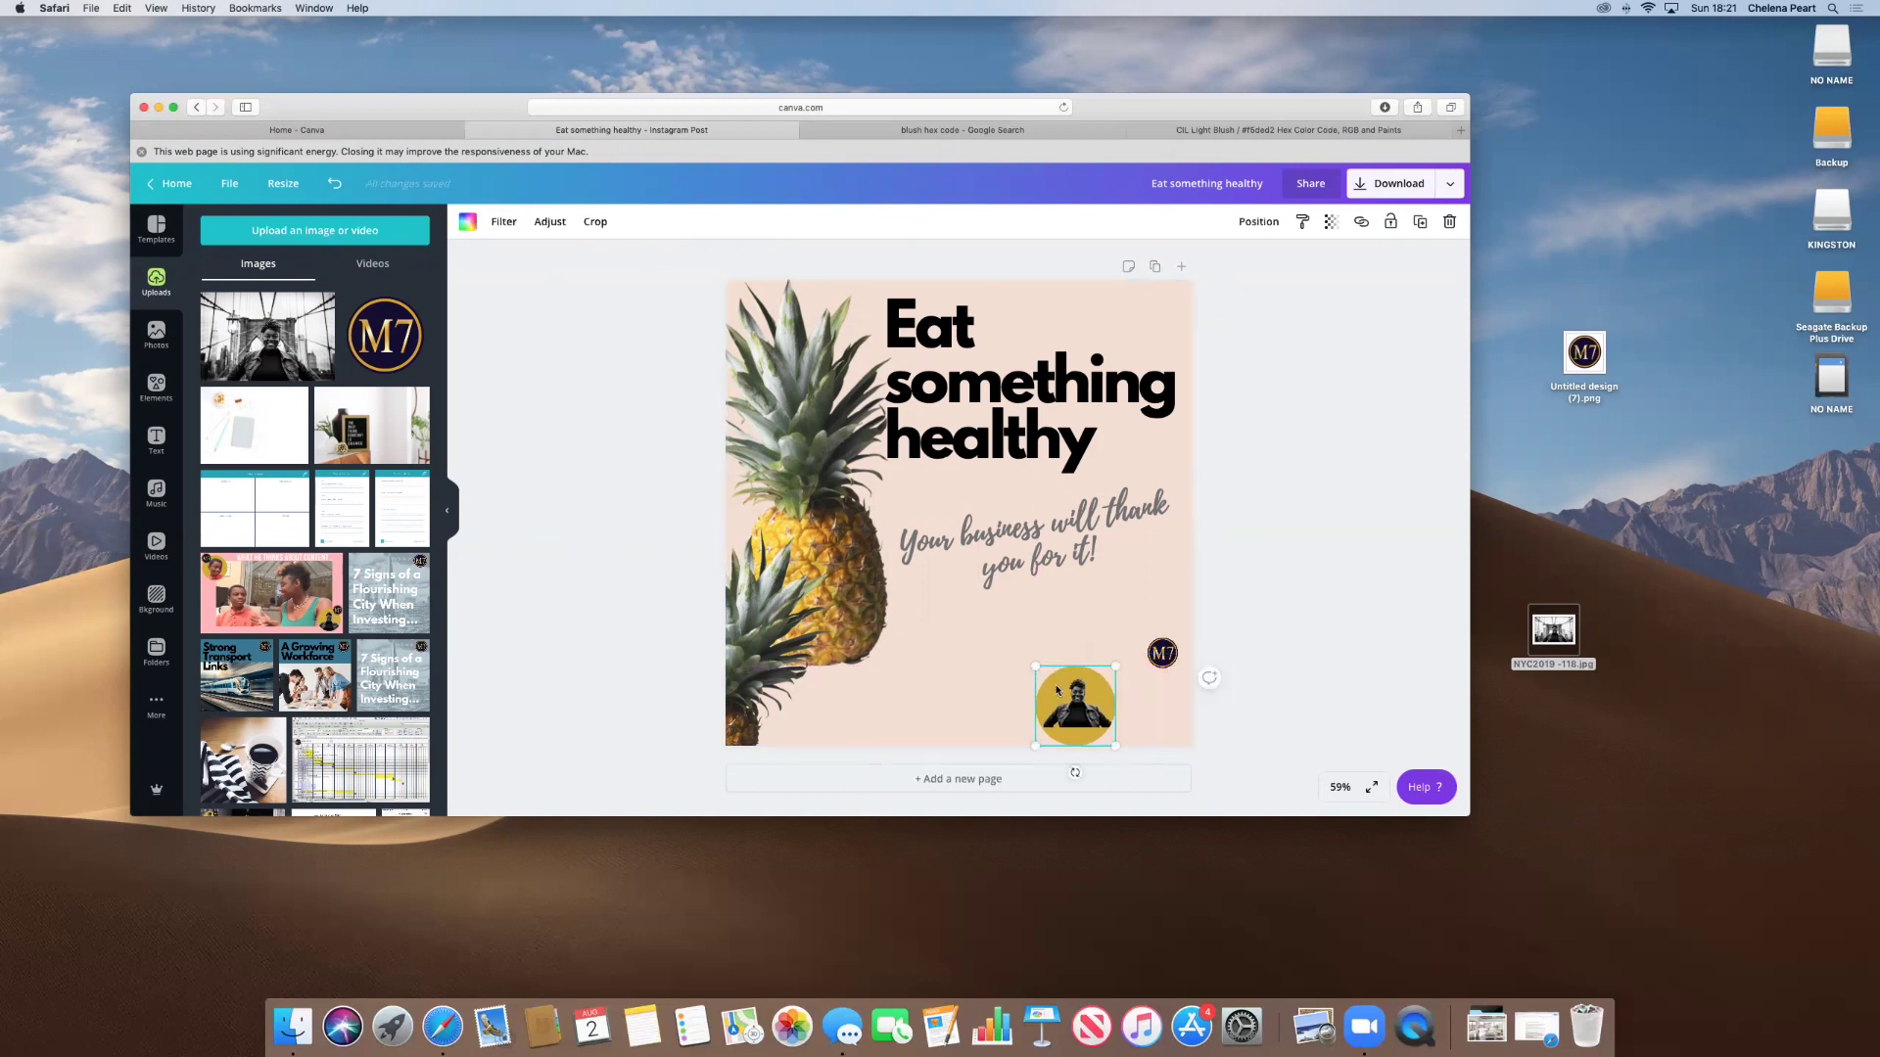
pyautogui.moveTo(1058, 690); pyautogui.dragTo(1122, 677)
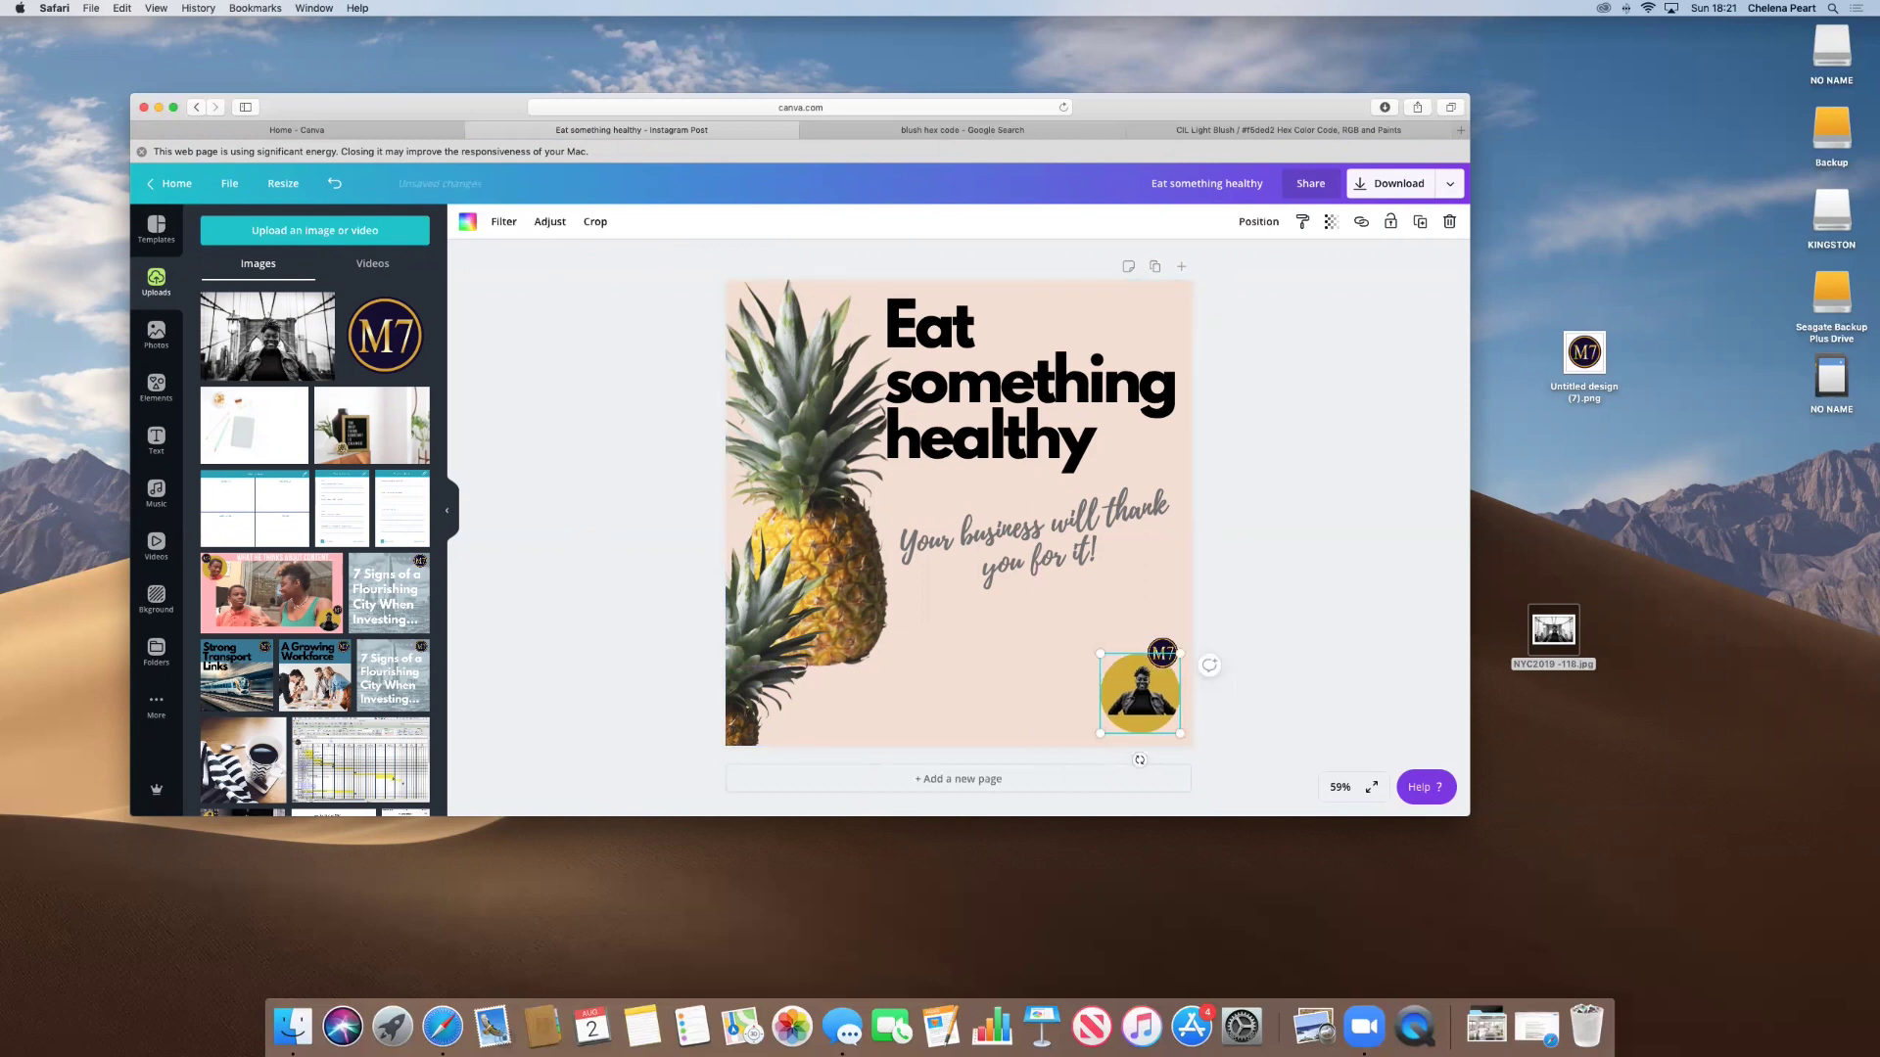
pyautogui.keyDown('shift'); pyautogui.click(1172, 736); pyautogui.keyUp('shift')
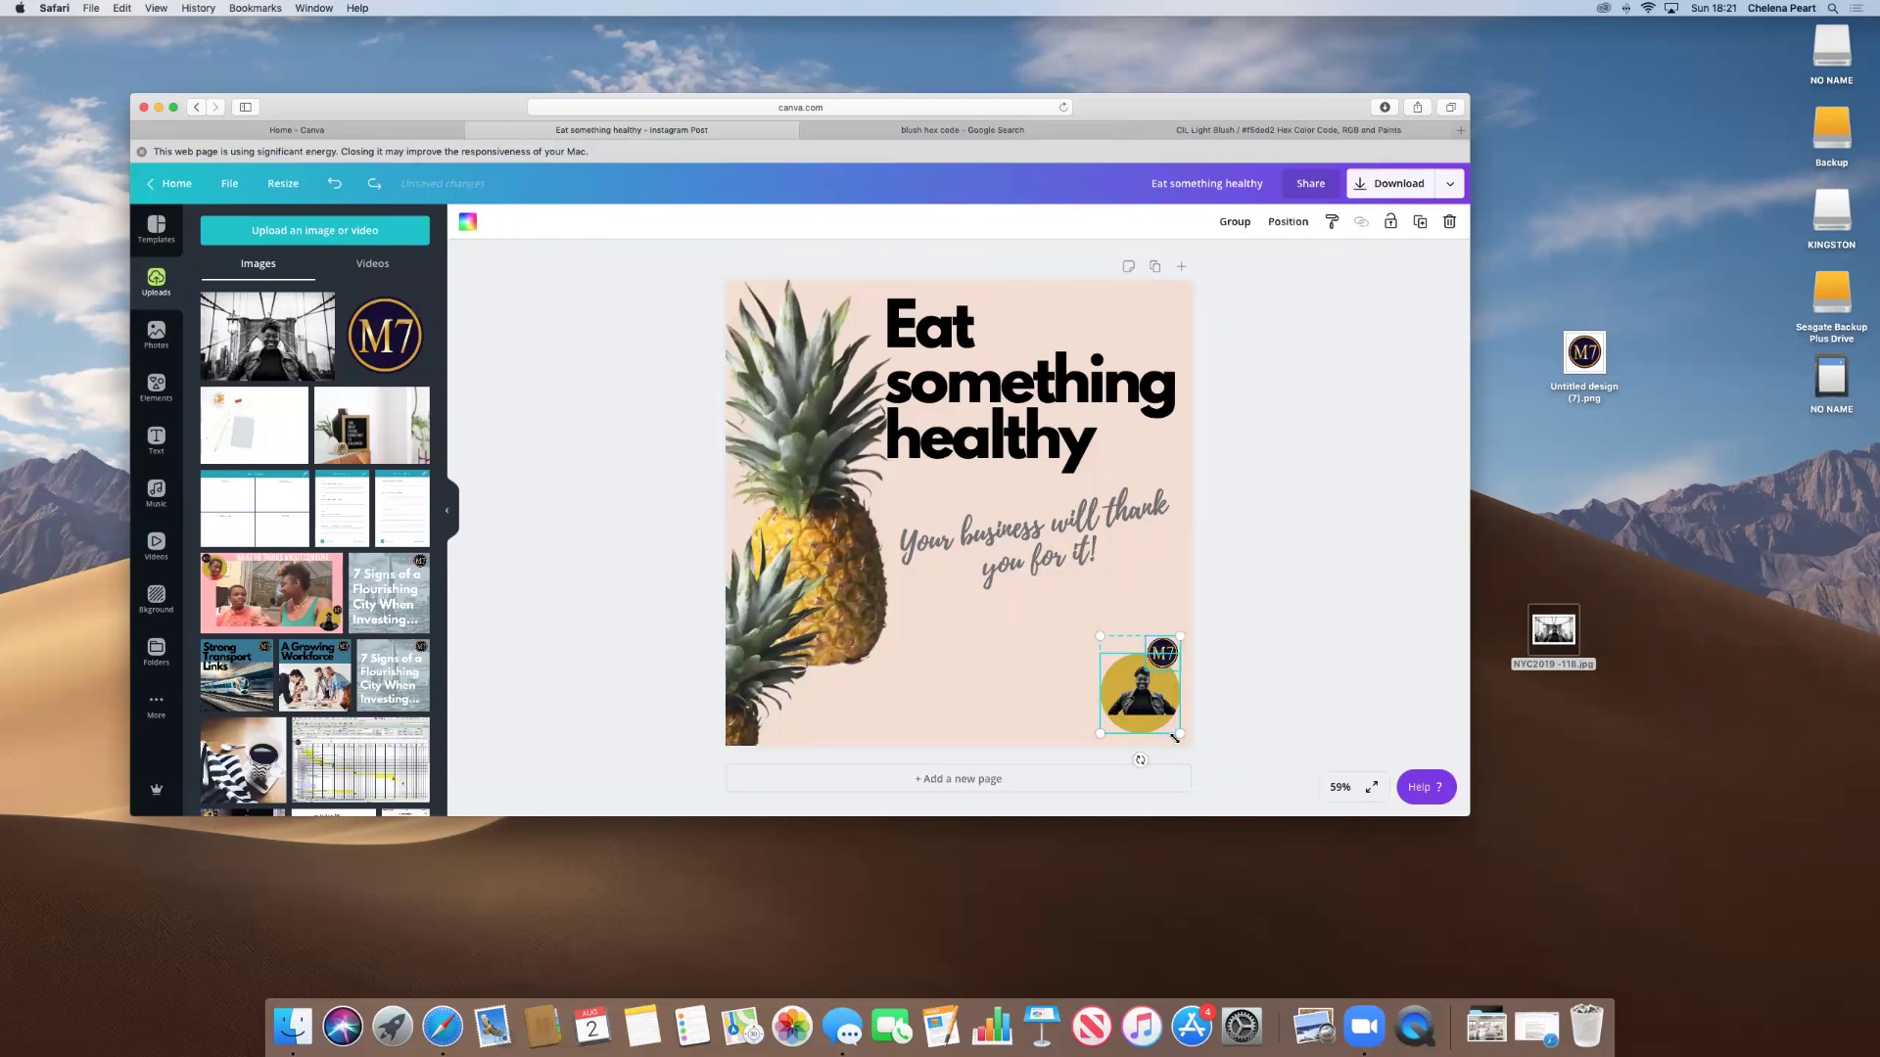
pyautogui.click(1235, 223)
pyautogui.moveTo(1135, 691)
pyautogui.mouseDown()
pyautogui.moveTo(1065, 689)
pyautogui.moveTo(936, 597)
pyautogui.moveTo(1021, 580)
pyautogui.moveTo(1128, 688)
pyautogui.moveTo(1119, 728)
pyautogui.moveTo(1140, 718)
pyautogui.mouseUp()
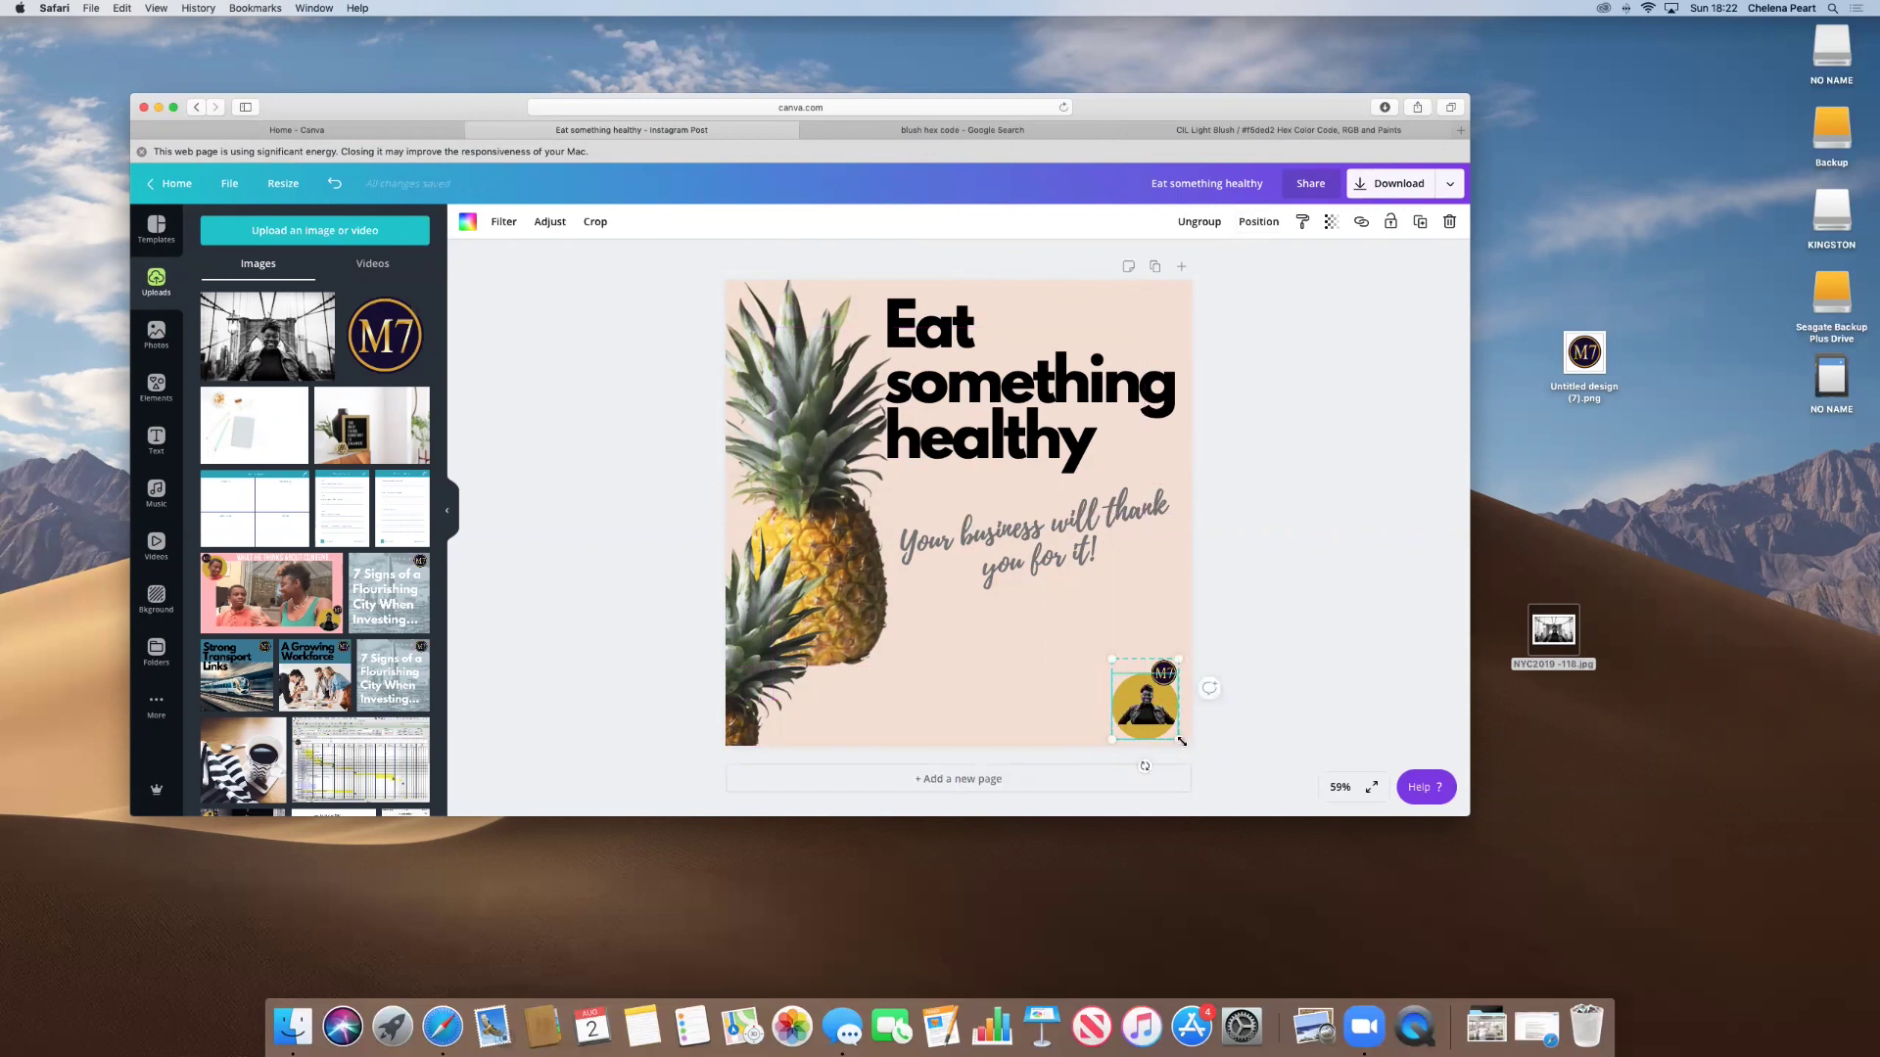
pyautogui.moveTo(1124, 672); pyautogui.dragTo(1123, 673)
pyautogui.click(1057, 693)
# Move the script subline and the heading lower on the post and set the heading's line height to 1.22.
pyautogui.moveTo(1029, 537); pyautogui.dragTo(1040, 595)
pyautogui.moveTo(1004, 453); pyautogui.dragTo(1010, 502)
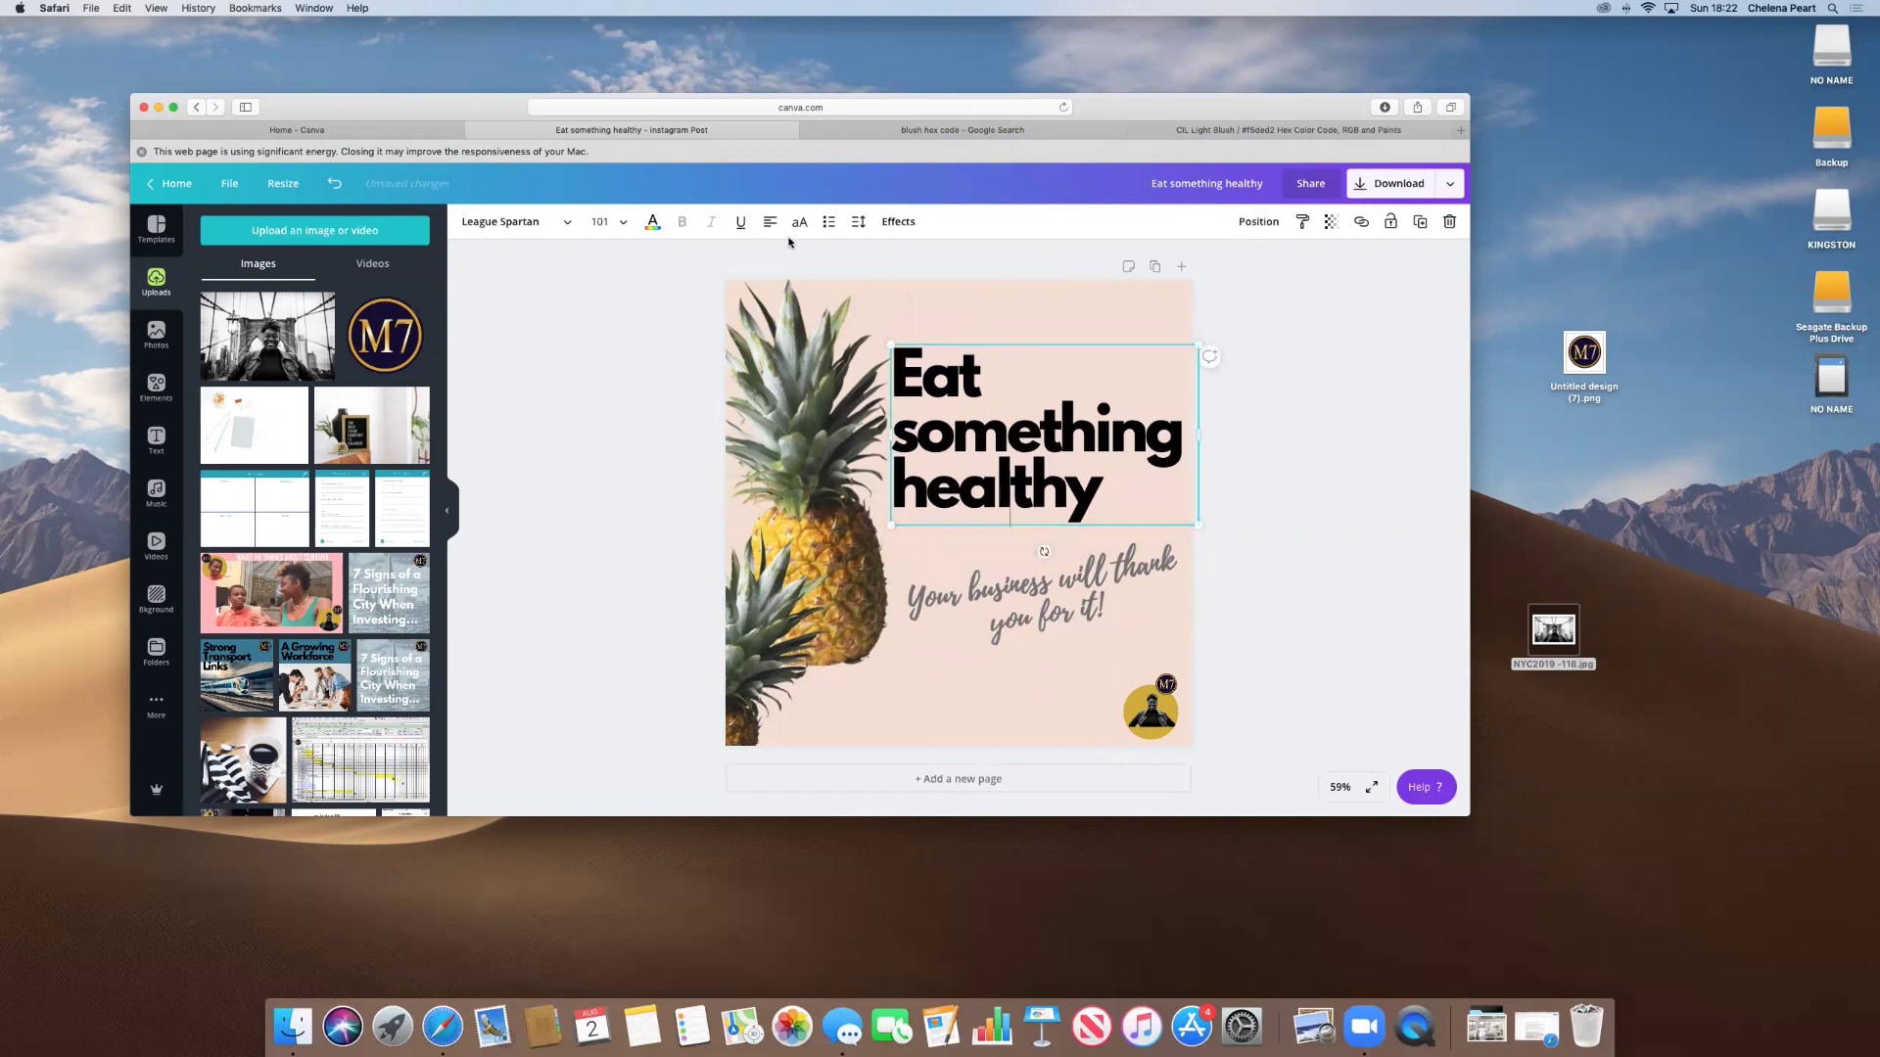
pyautogui.click(857, 221)
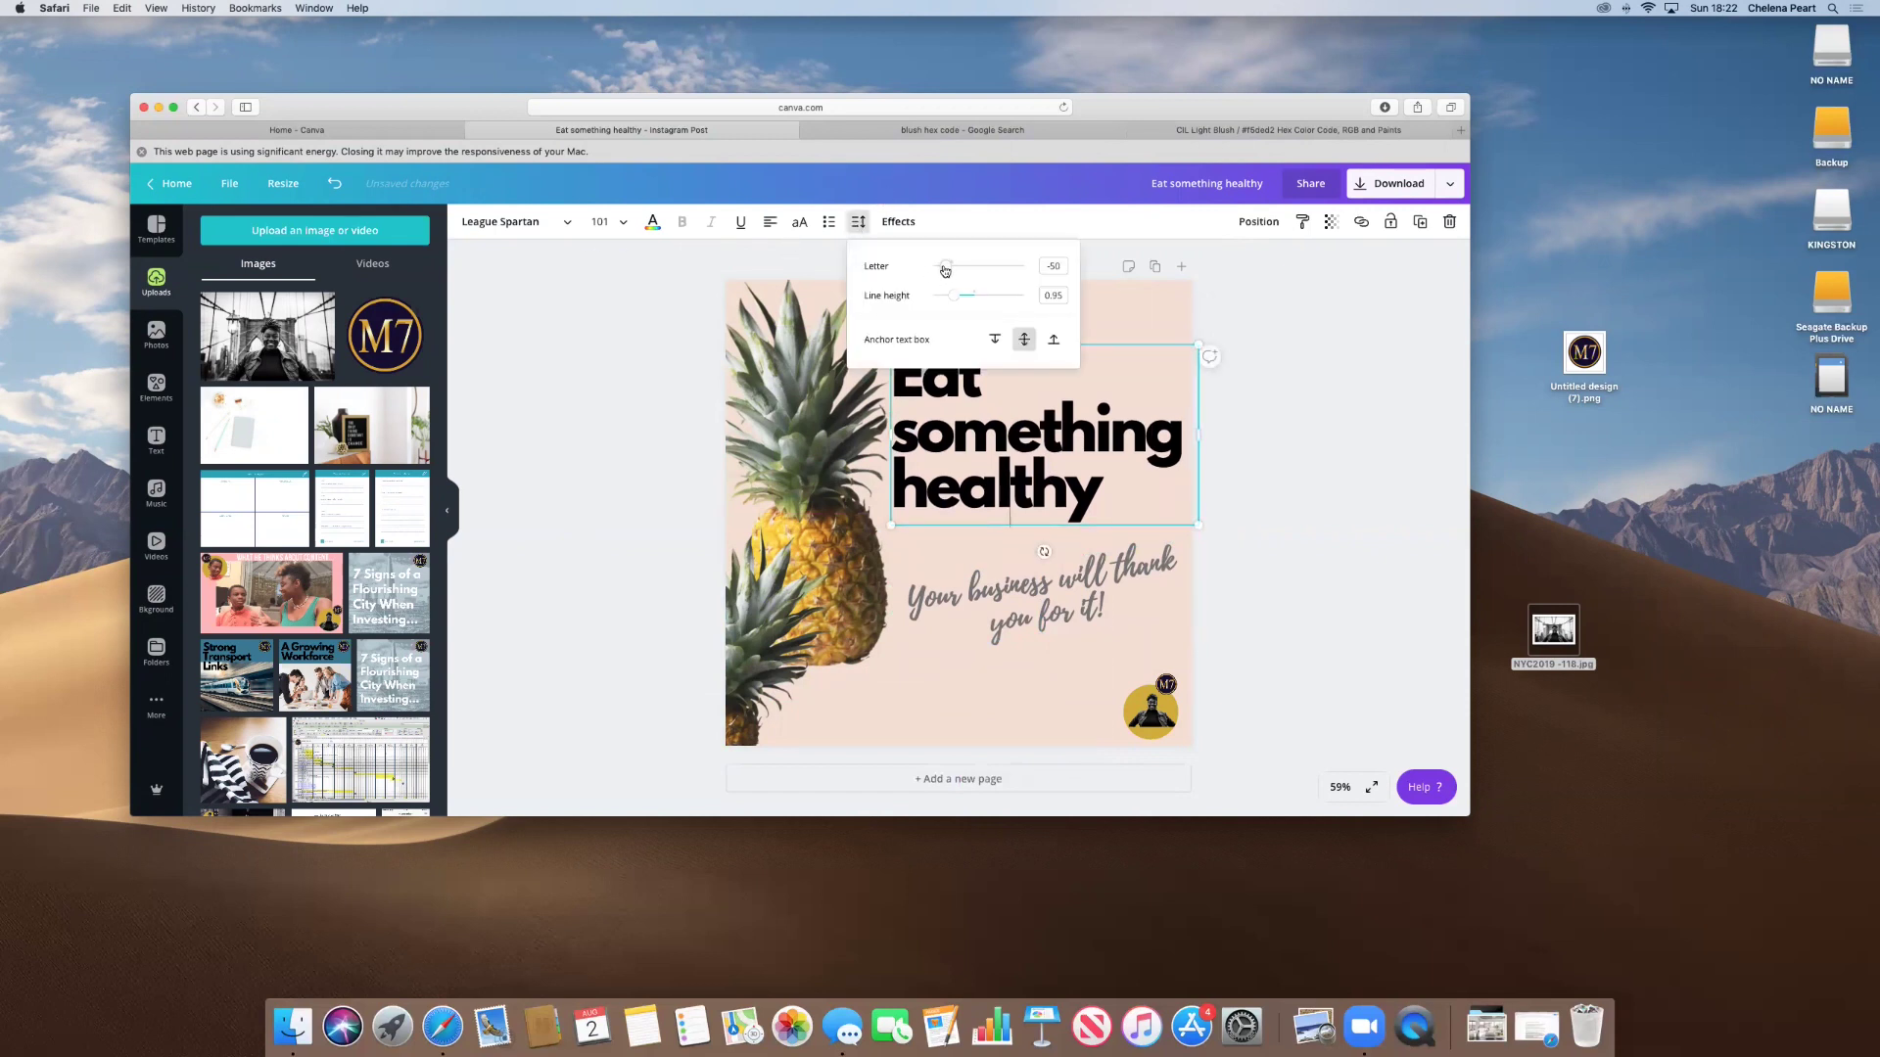
pyautogui.moveTo(962, 305); pyautogui.dragTo(966, 304)
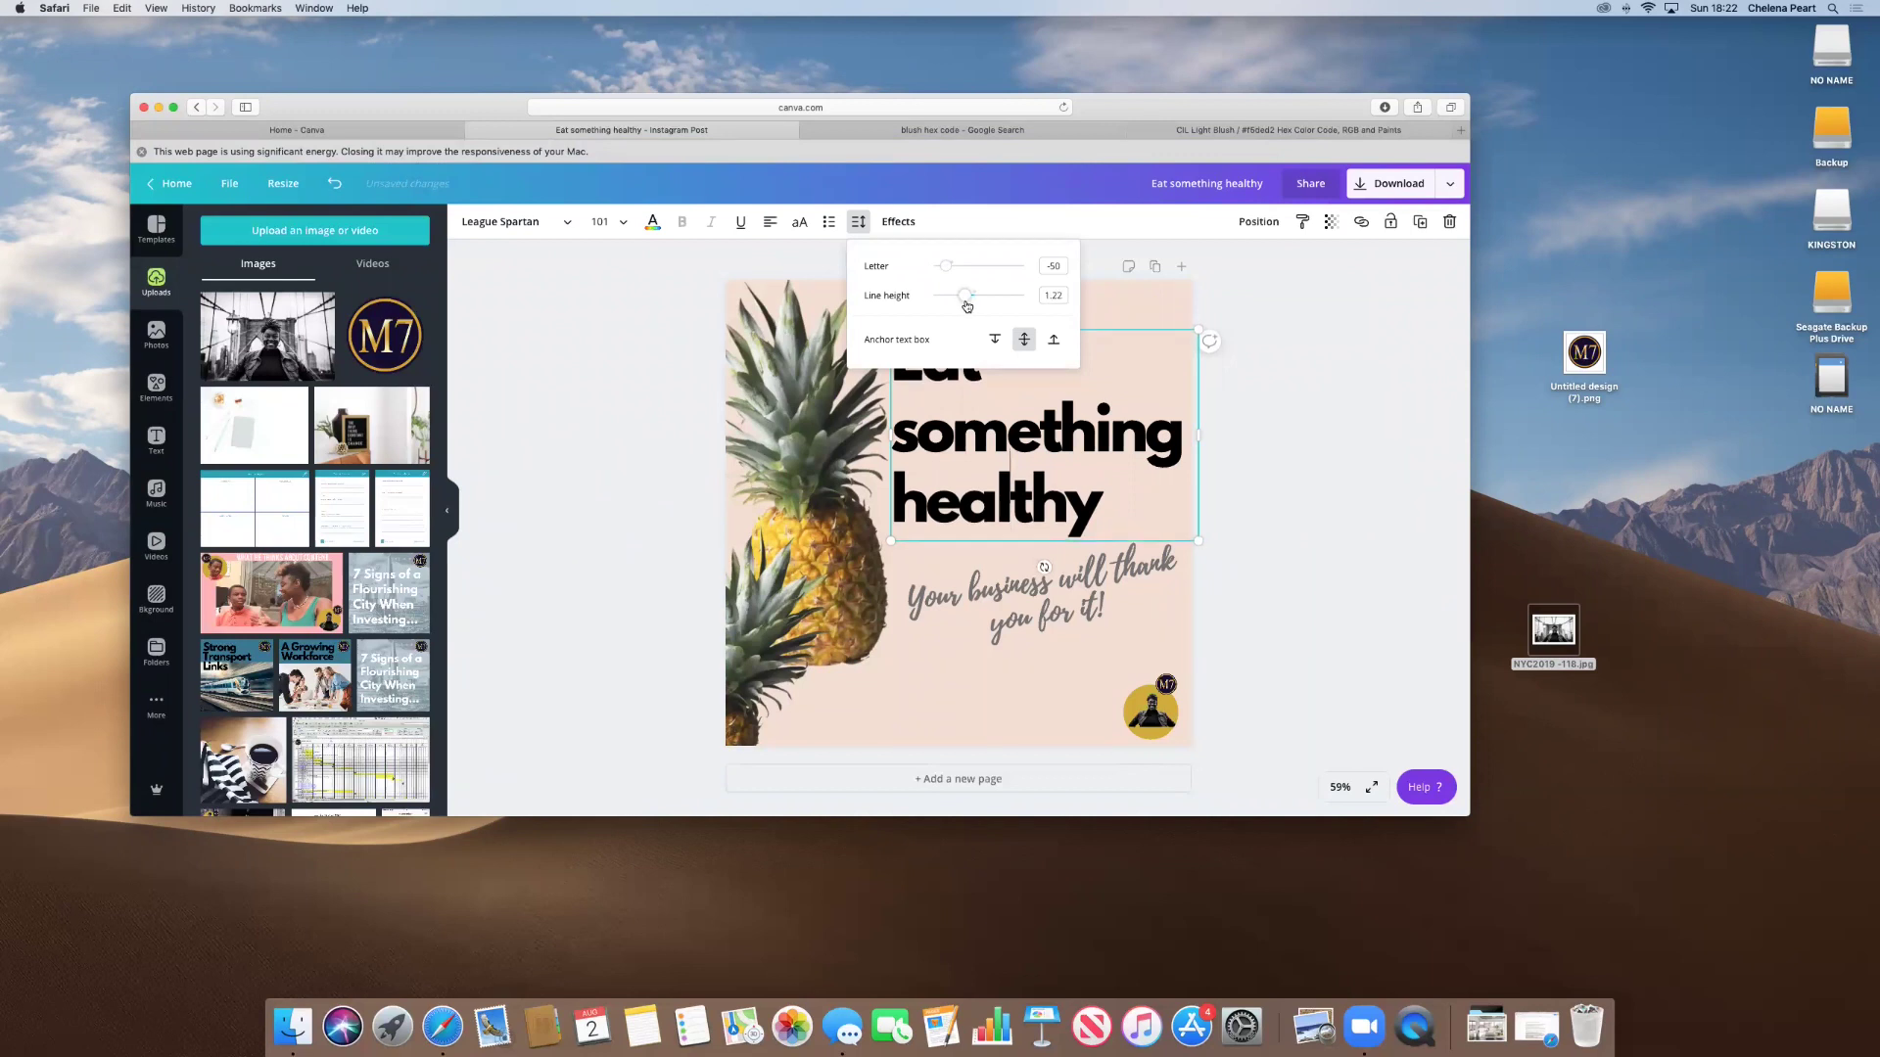
pyautogui.click(583, 390)
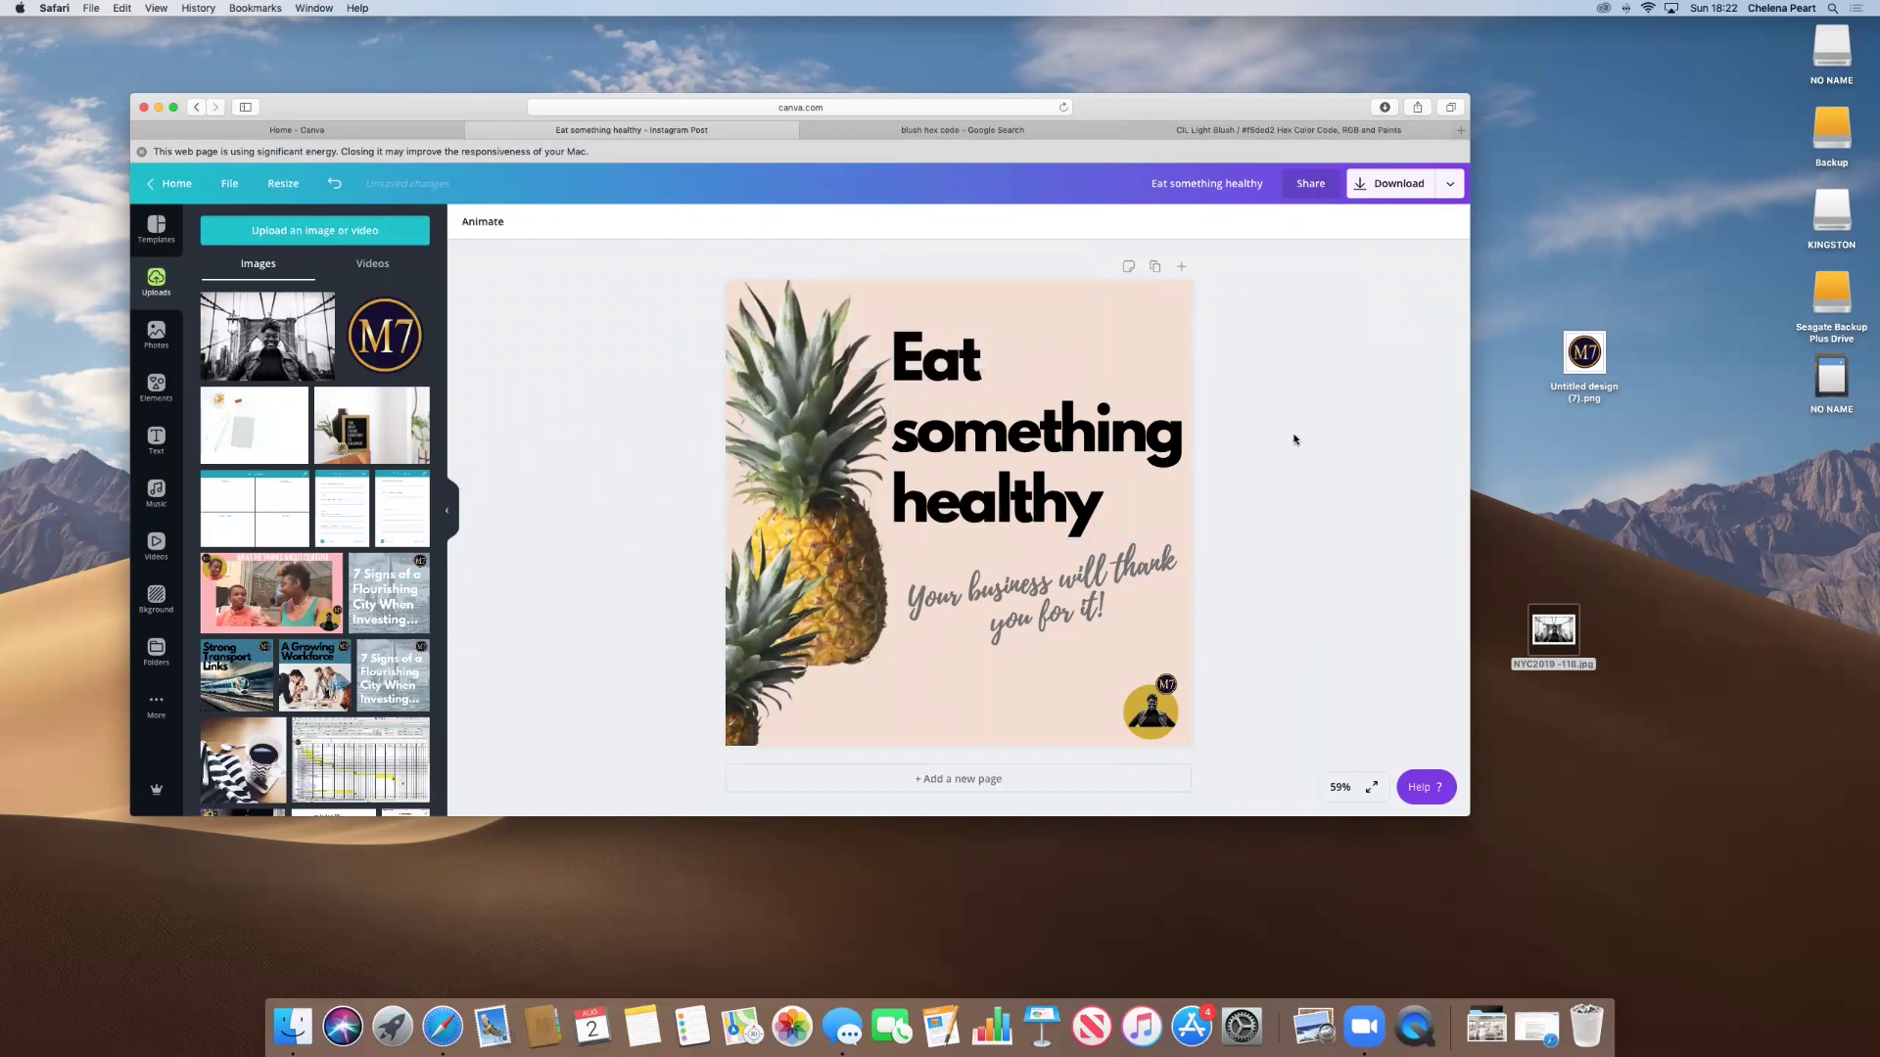
# Enlarge the script subline, break its line before "thank" and place it just below the heading.
pyautogui.click(1005, 478)
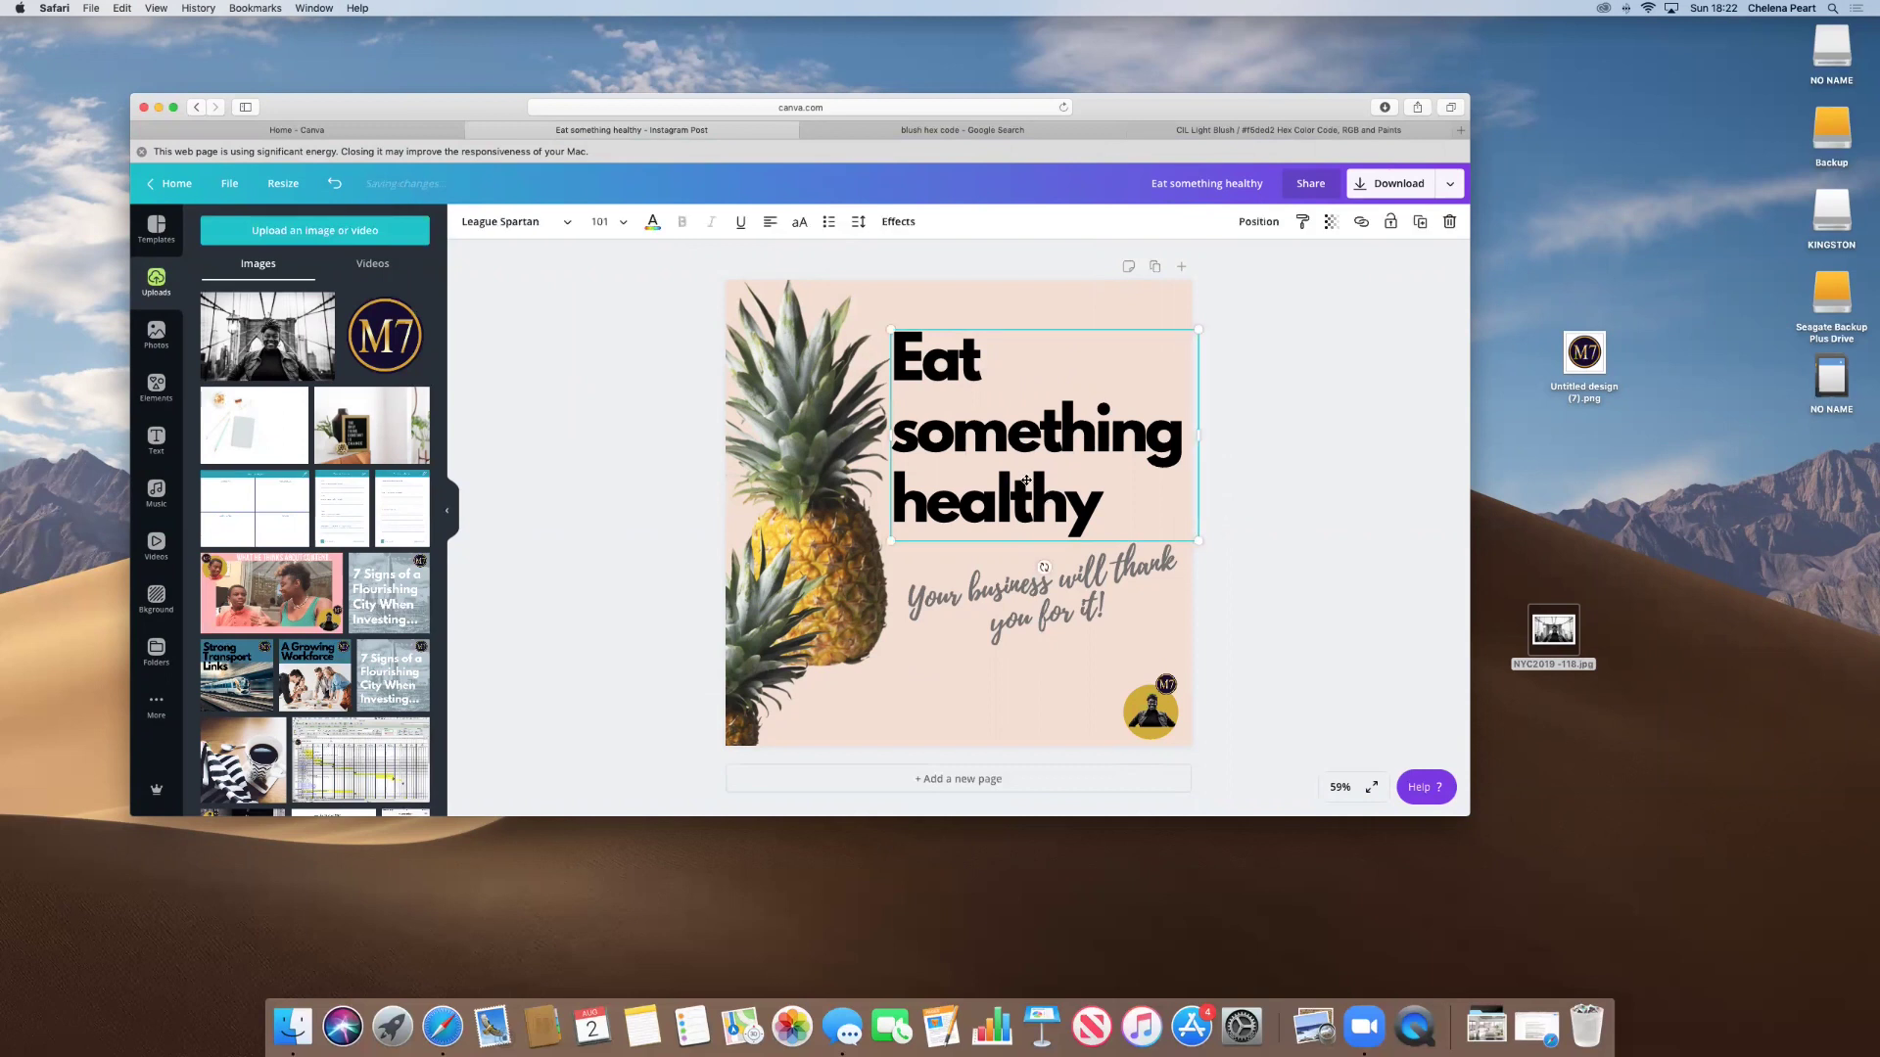
pyautogui.click(944, 624)
pyautogui.moveTo(901, 653); pyautogui.dragTo(838, 736)
pyautogui.moveTo(957, 636); pyautogui.dragTo(1014, 617)
pyautogui.click(1145, 563)
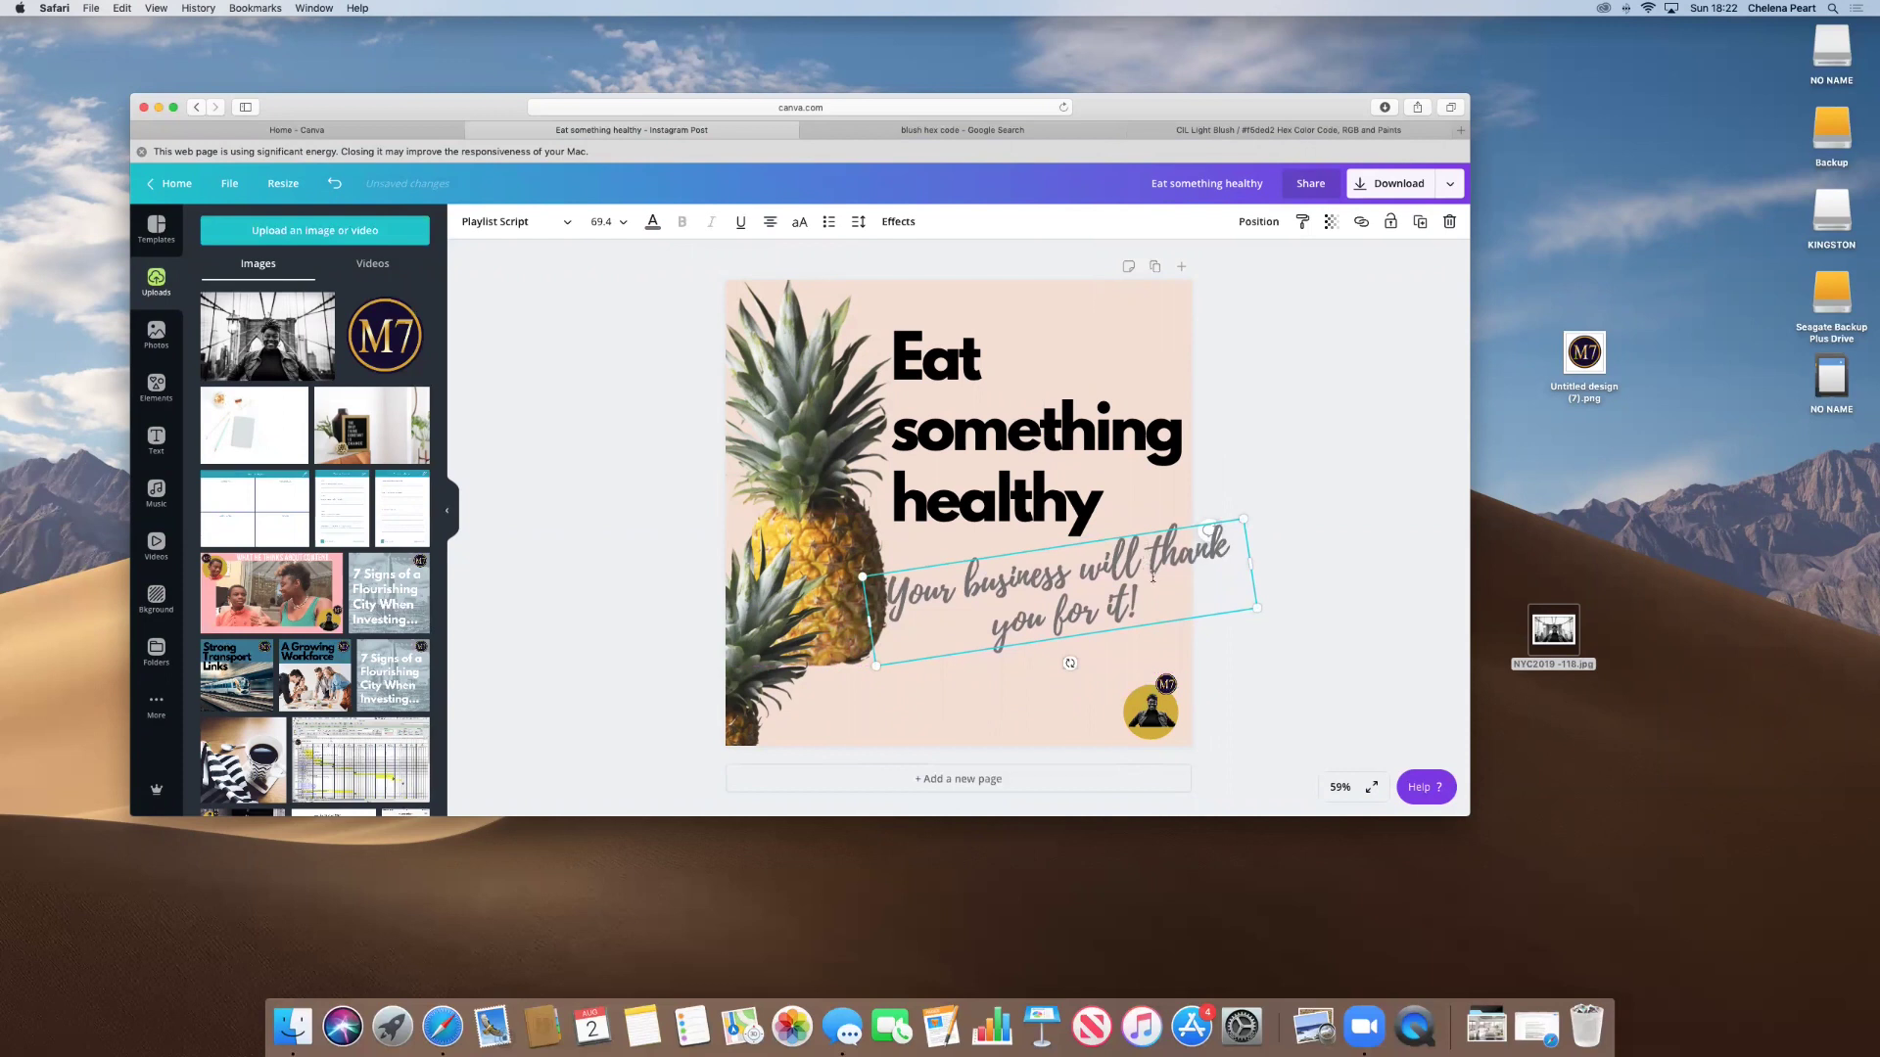
pyautogui.press('Return')
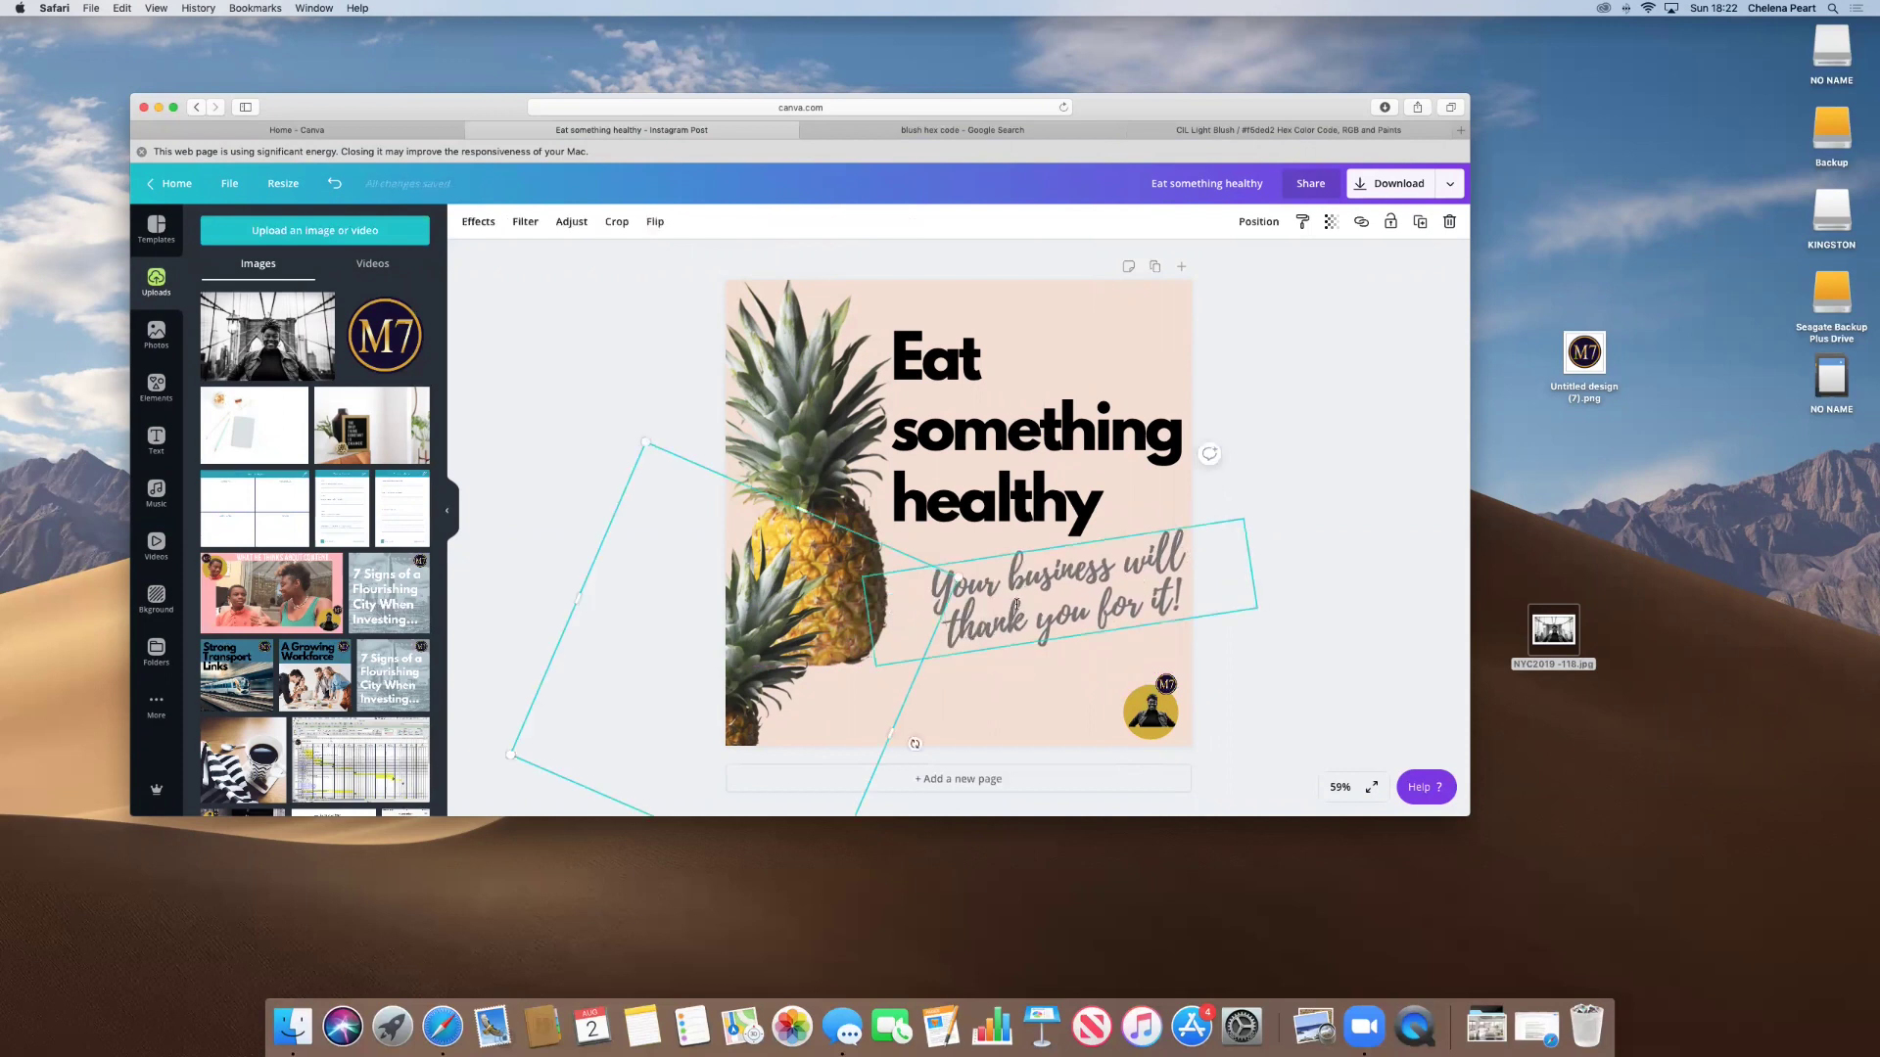
pyautogui.moveTo(1015, 603); pyautogui.dragTo(991, 610)
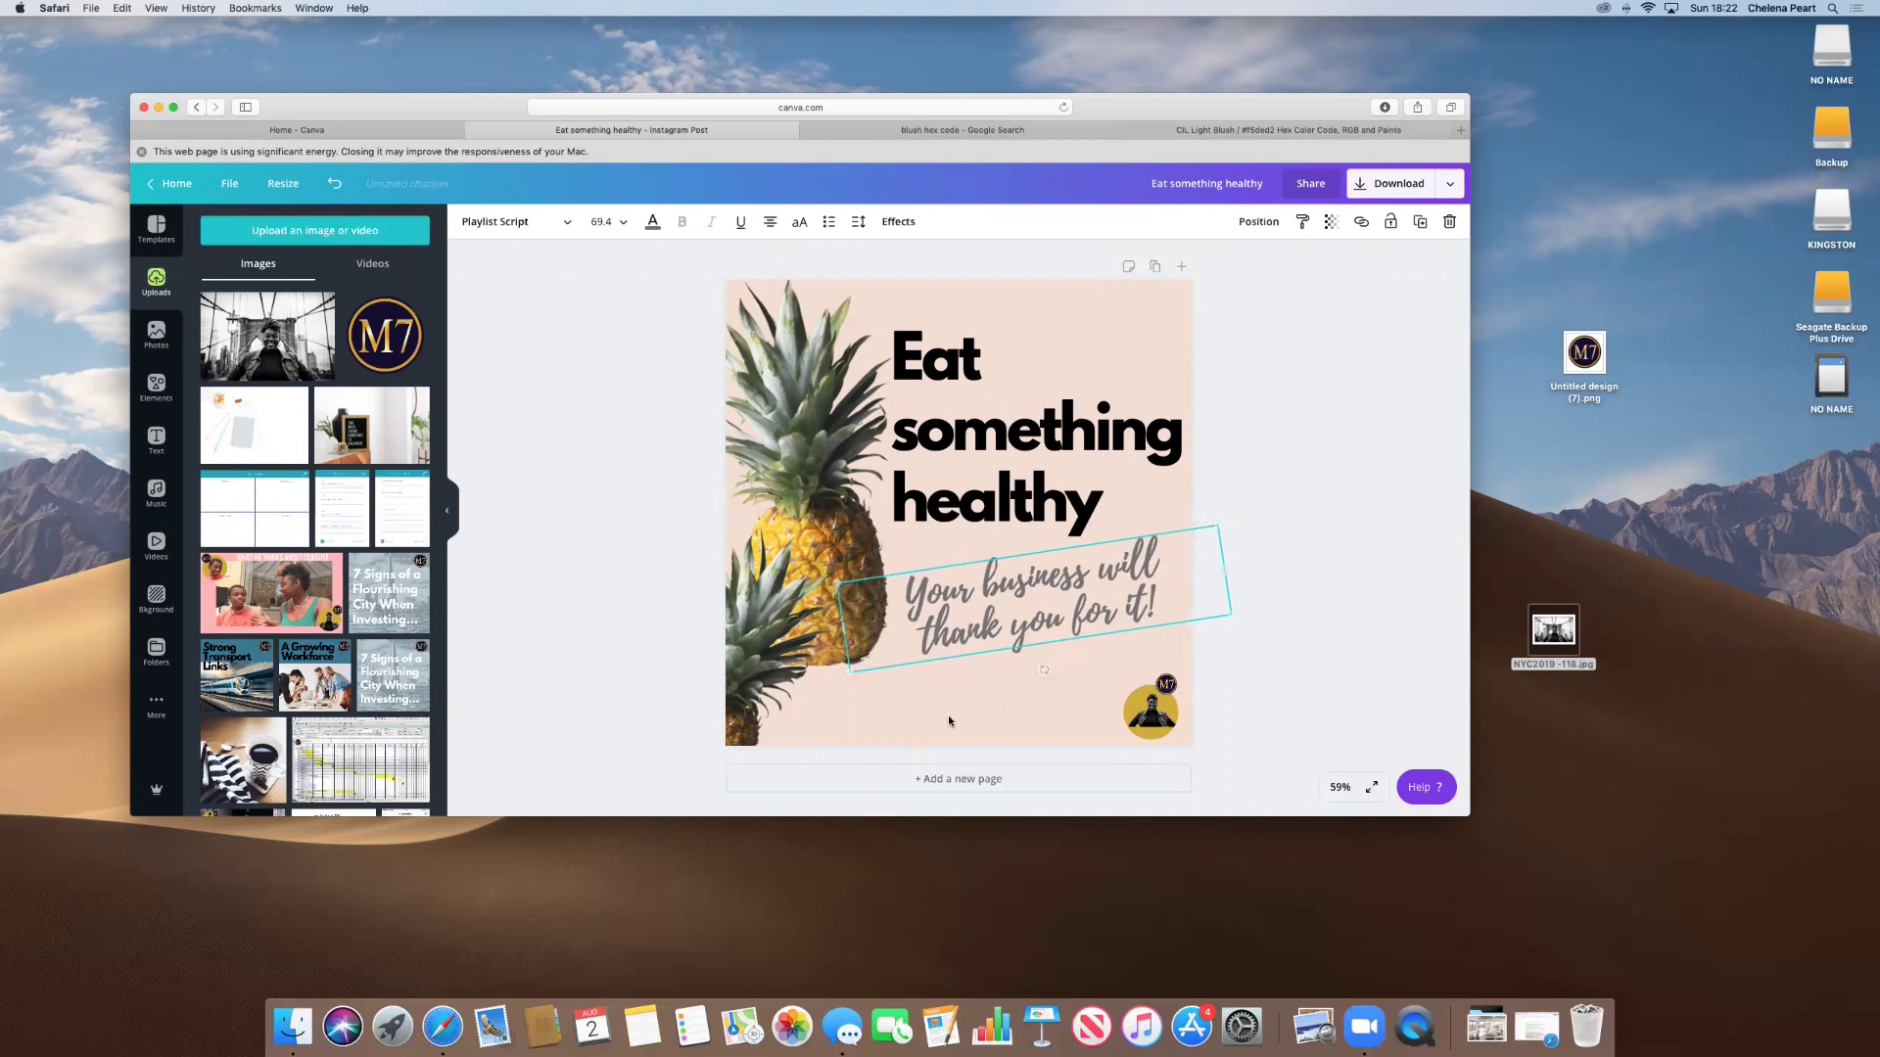
pyautogui.click(685, 549)
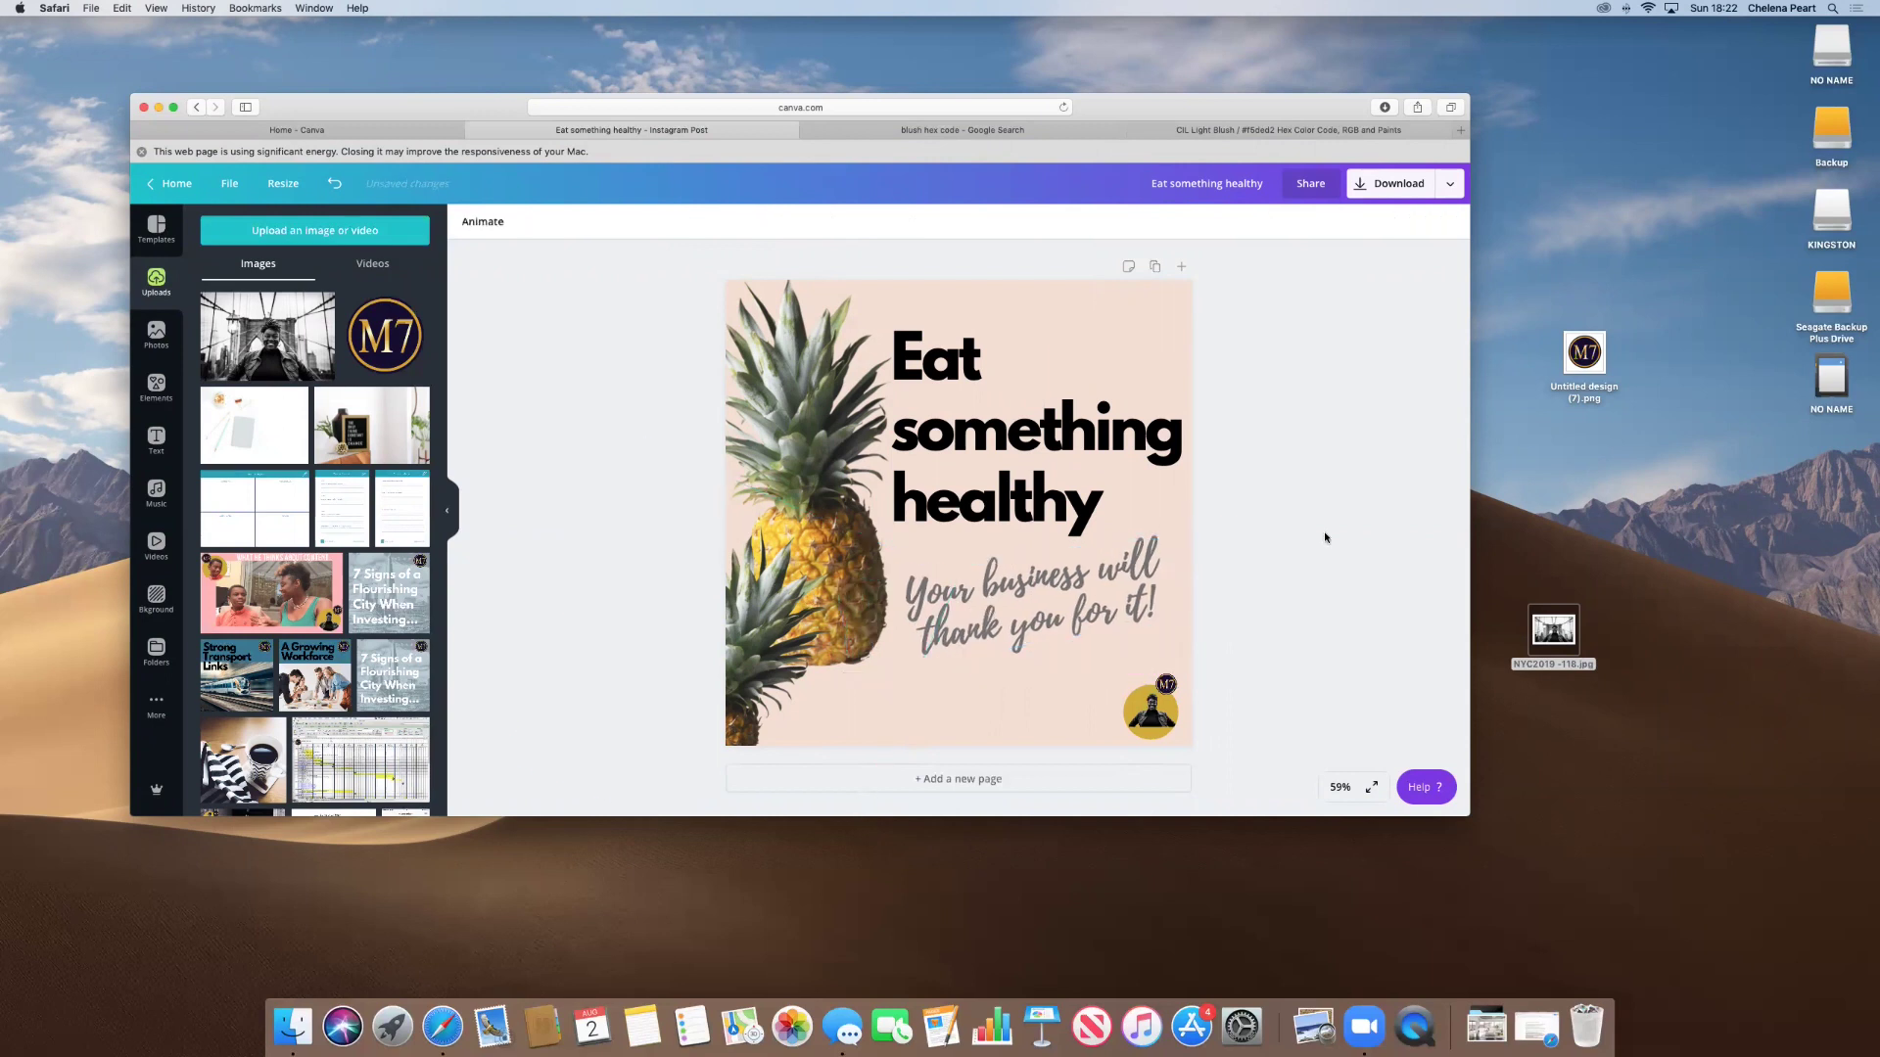
# Review the file types available for downloading the design and close the list.
pyautogui.click(1379, 191)
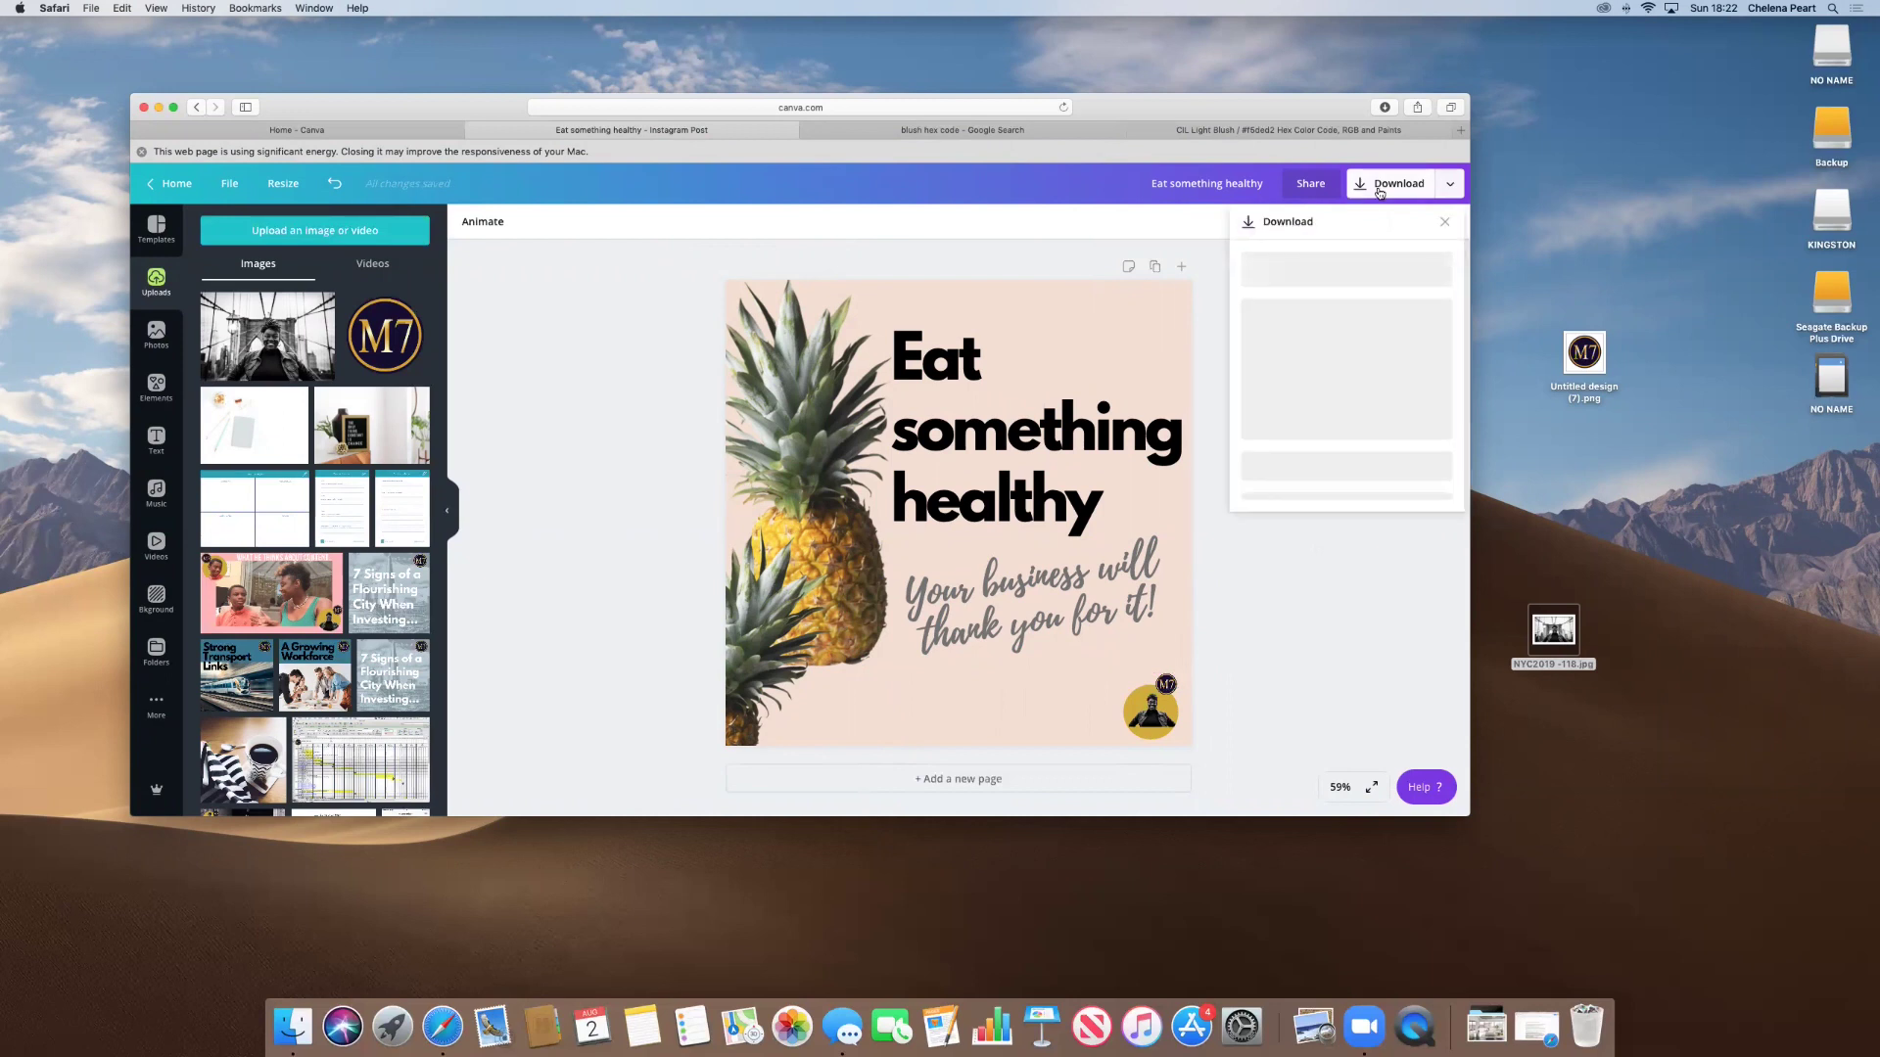
pyautogui.click(1391, 294)
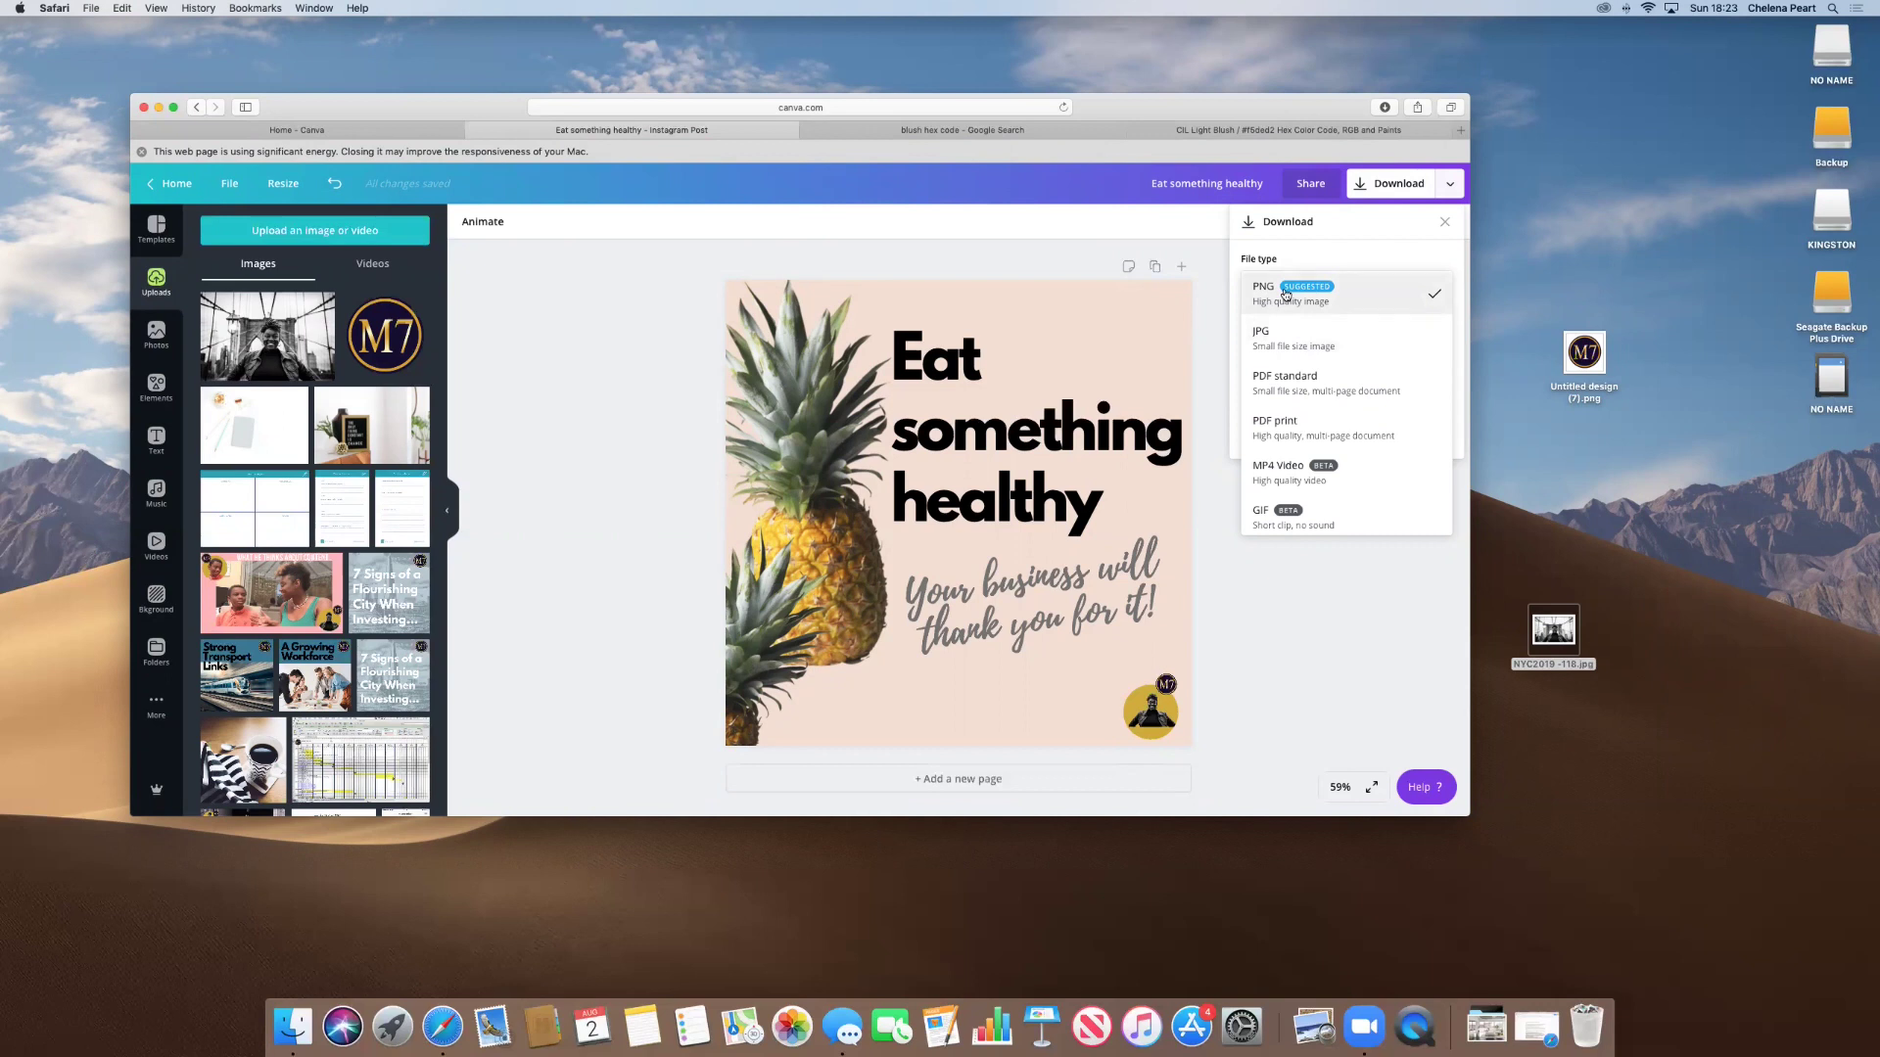
pyautogui.click(985, 271)
# Try the Fade, Rise, Tumble, Simple, Stomp and Baseline page animations, and set the animation back to None.
pyautogui.click(482, 221)
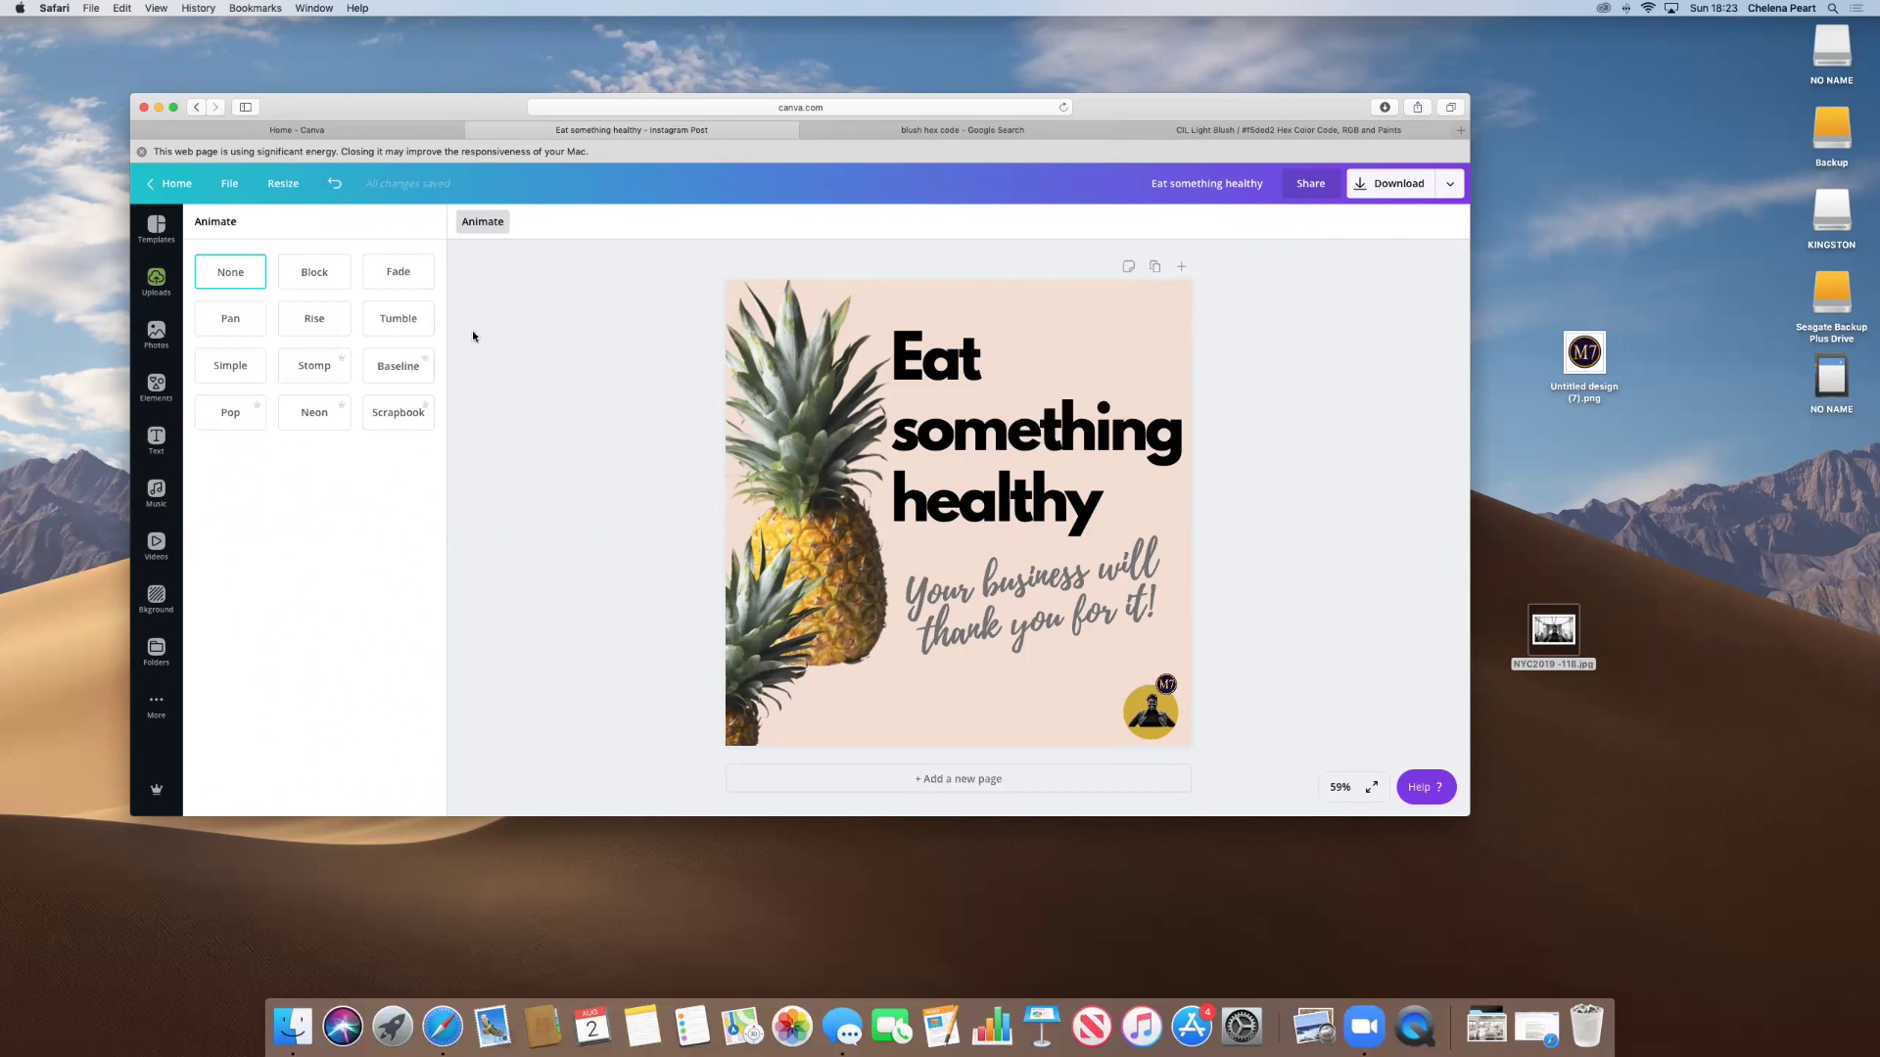
pyautogui.click(402, 277)
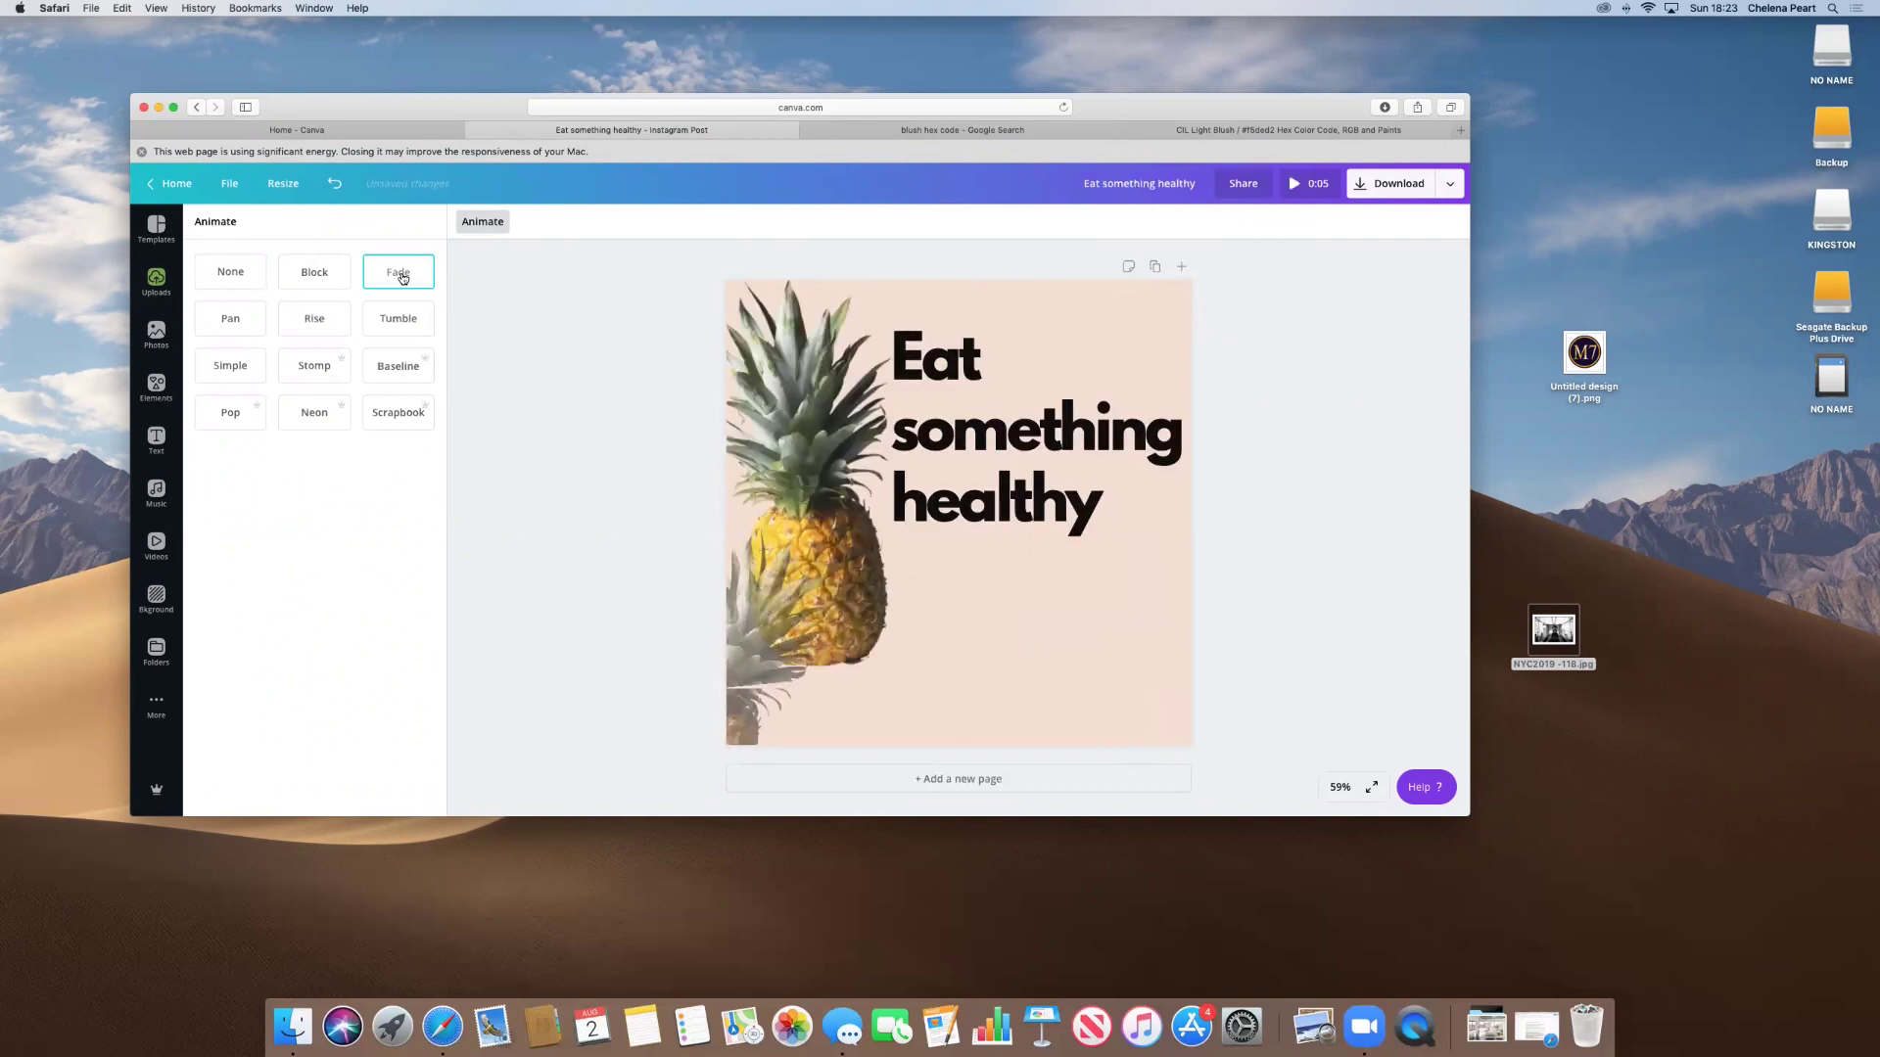
pyautogui.click(306, 325)
pyautogui.click(403, 329)
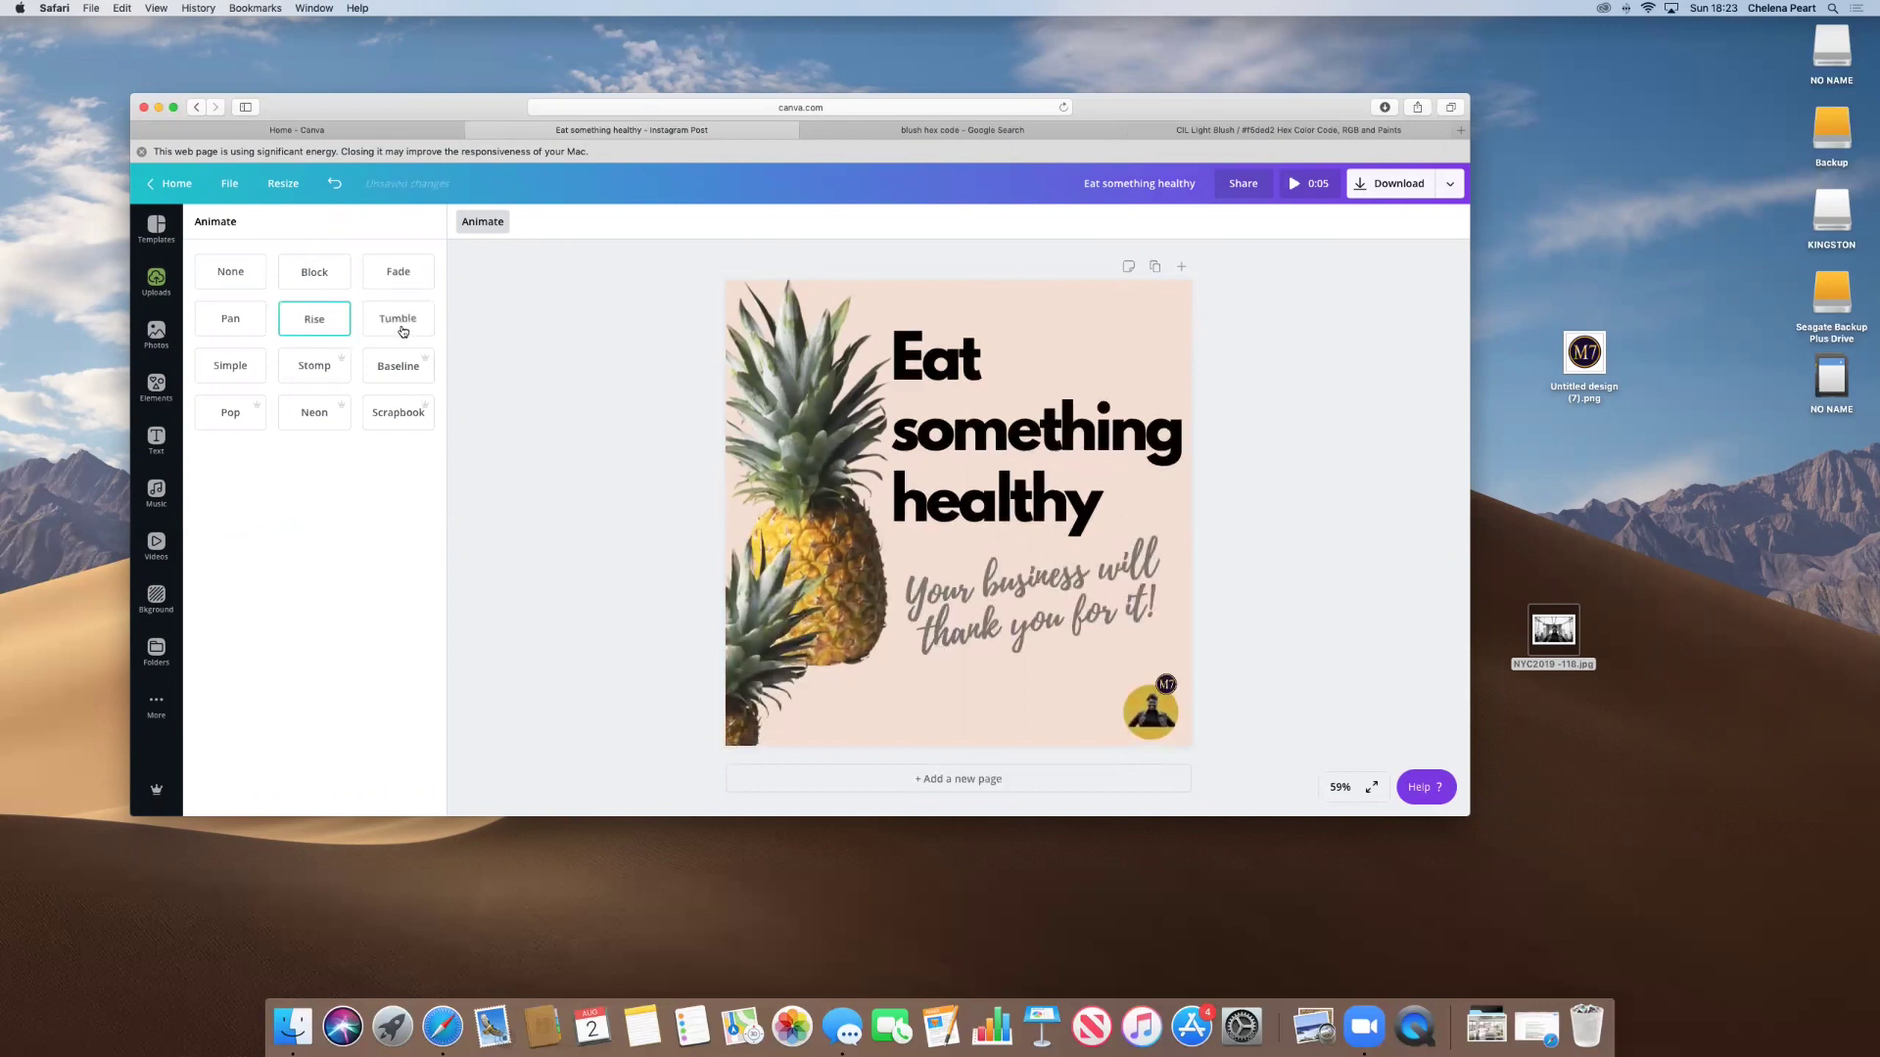
pyautogui.click(232, 372)
pyautogui.click(308, 372)
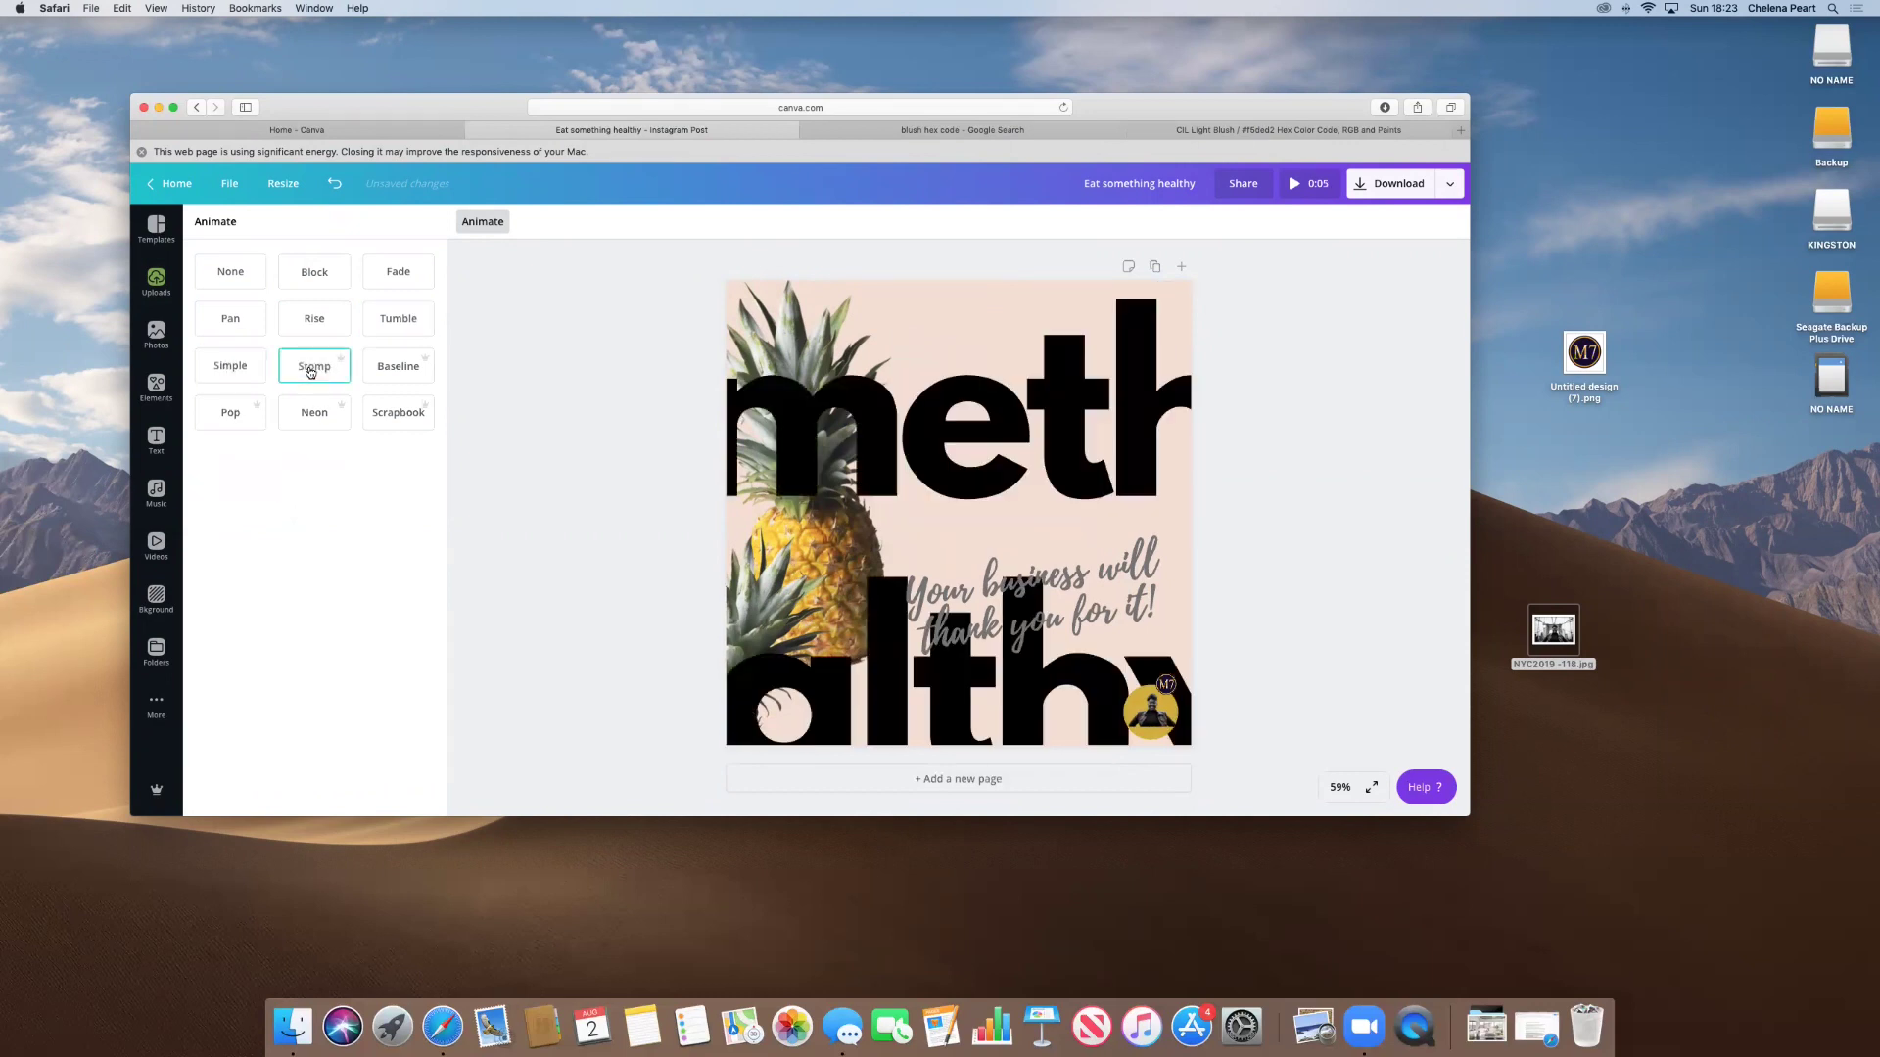
pyautogui.click(384, 375)
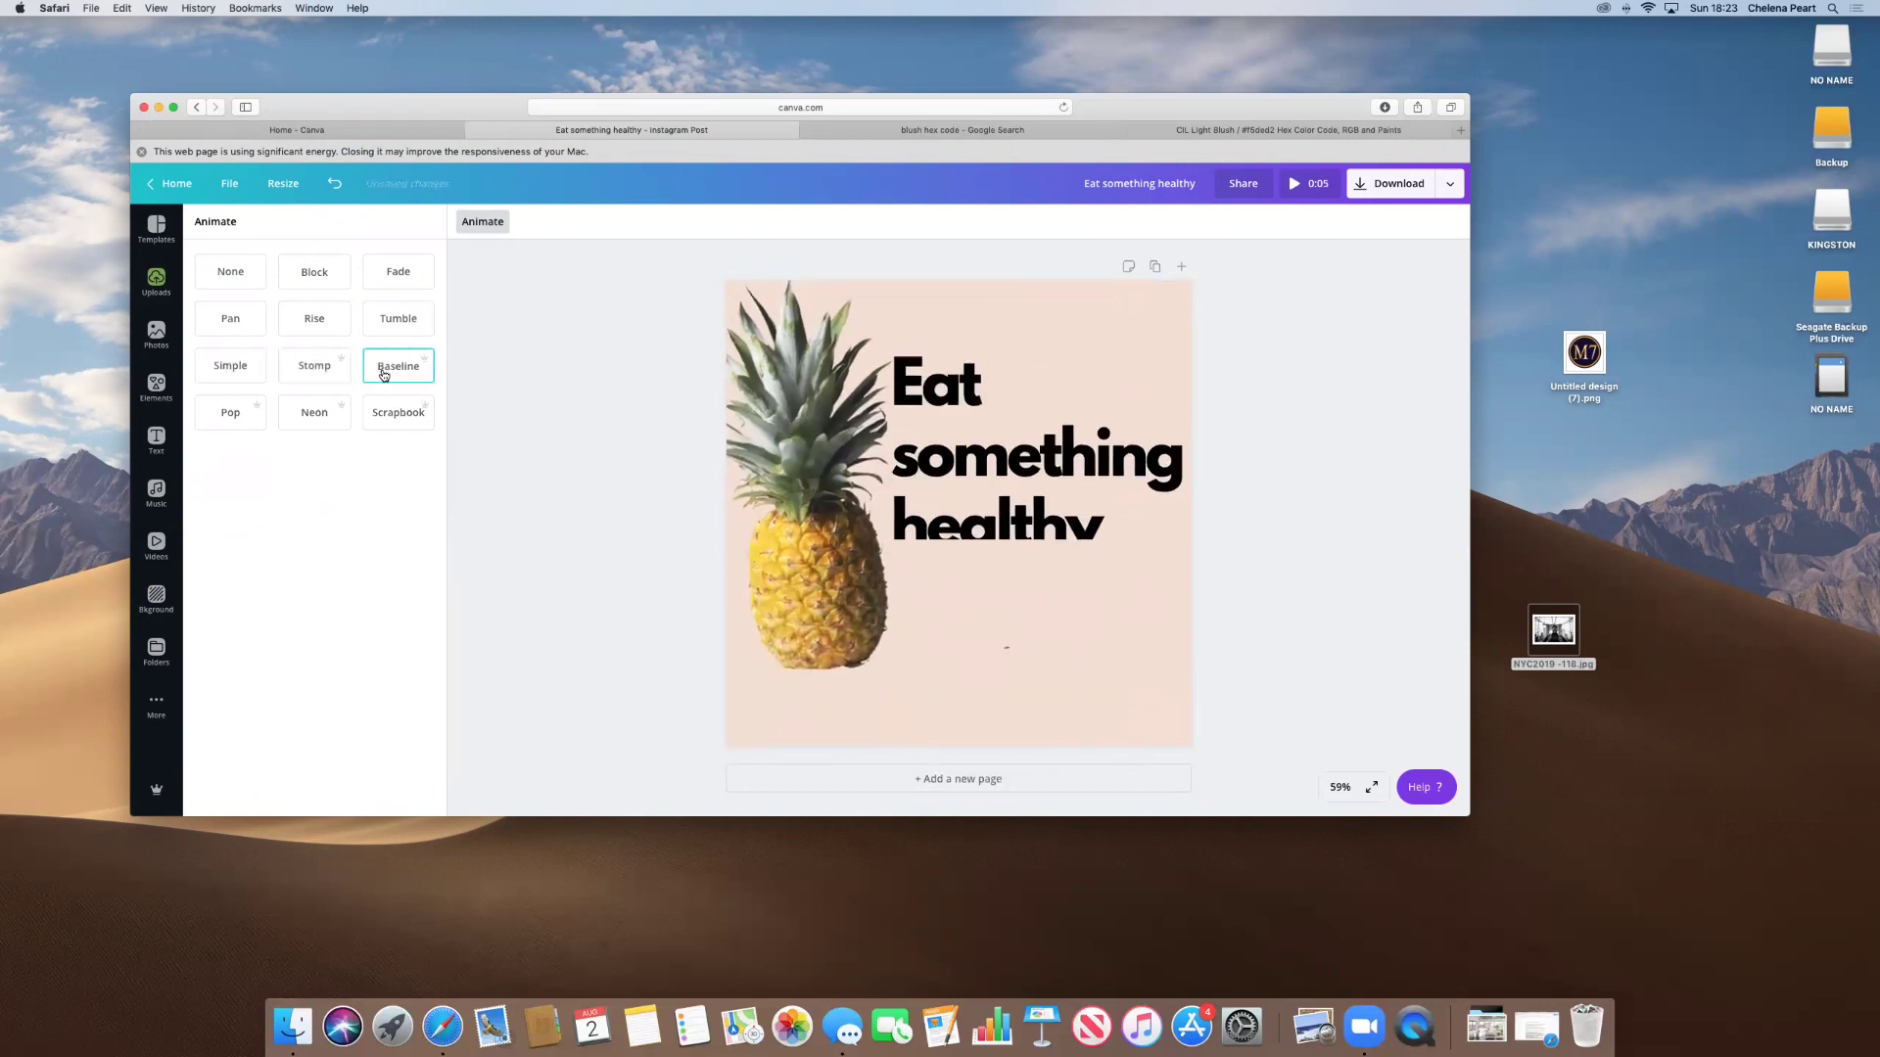
pyautogui.click(228, 282)
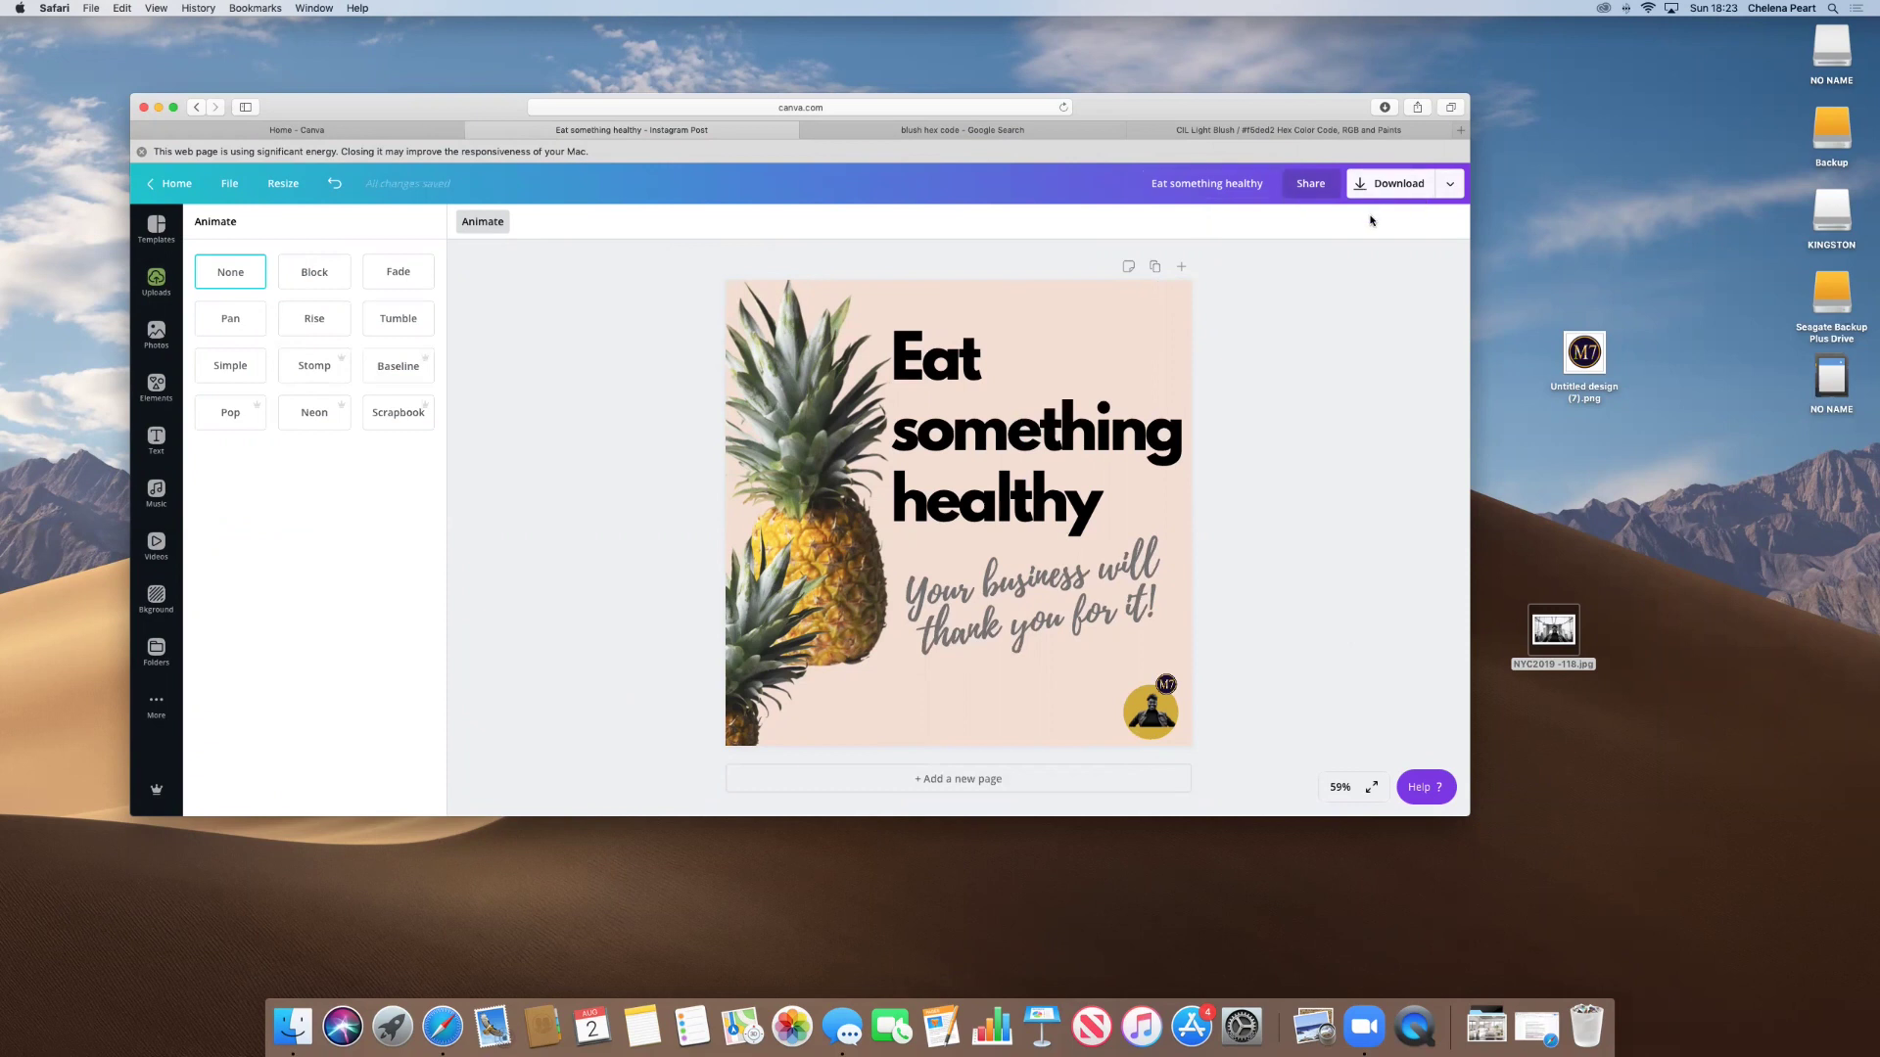
# Download the post as a PNG, check the downloaded image and close its preview.
pyautogui.click(1450, 184)
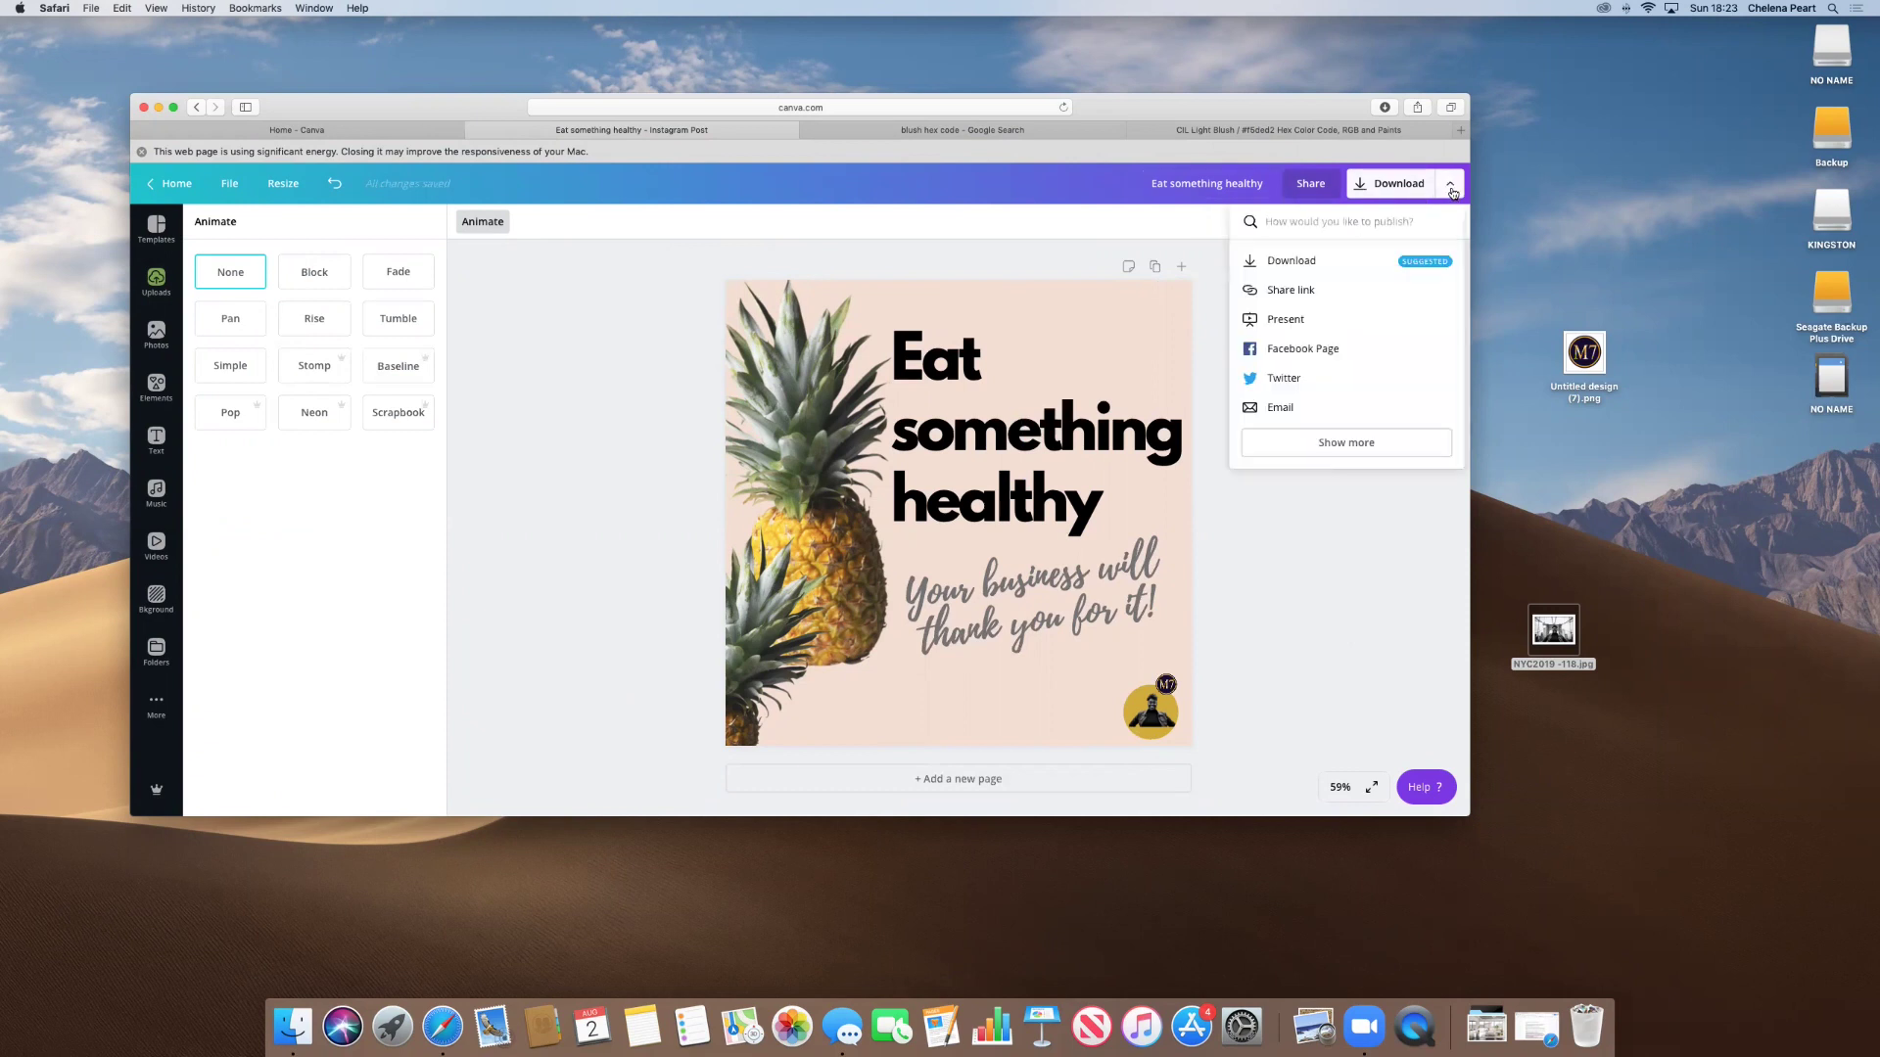
pyautogui.click(1285, 262)
pyautogui.click(1300, 439)
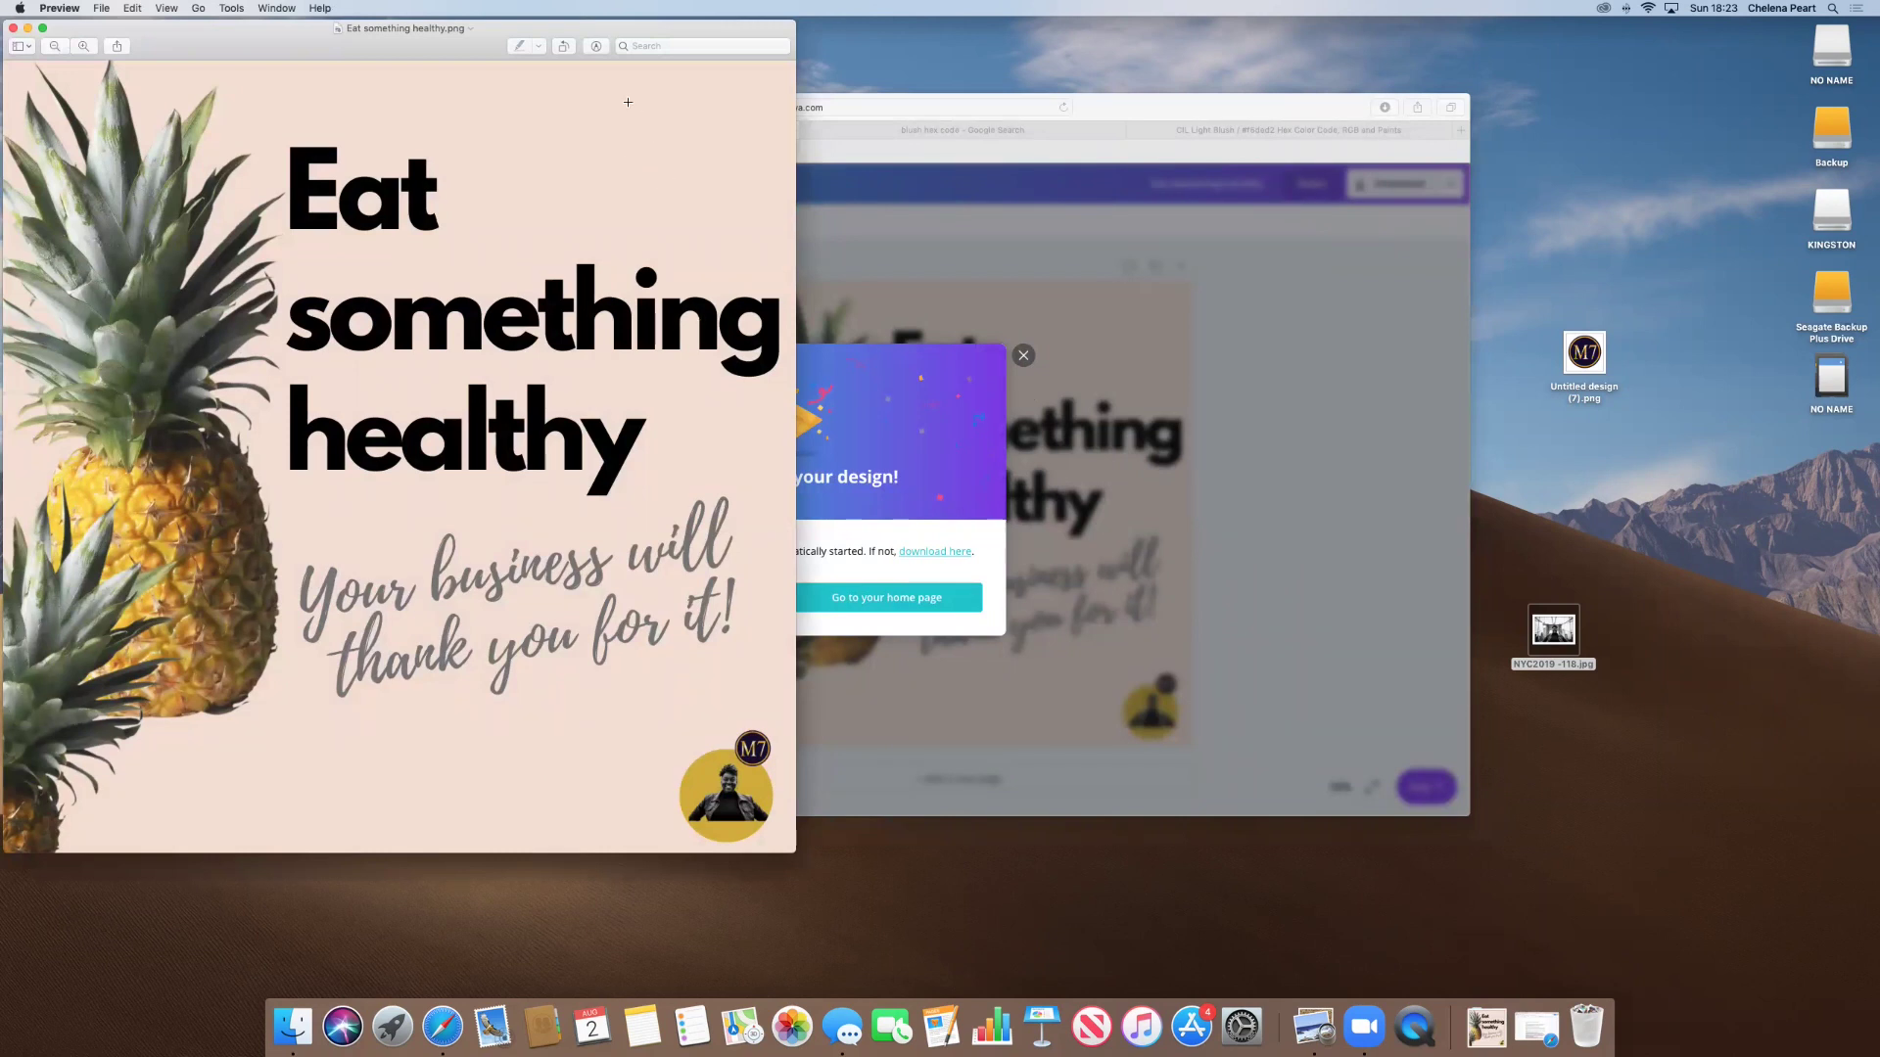
pyautogui.moveTo(332, 48); pyautogui.dragTo(503, 60)
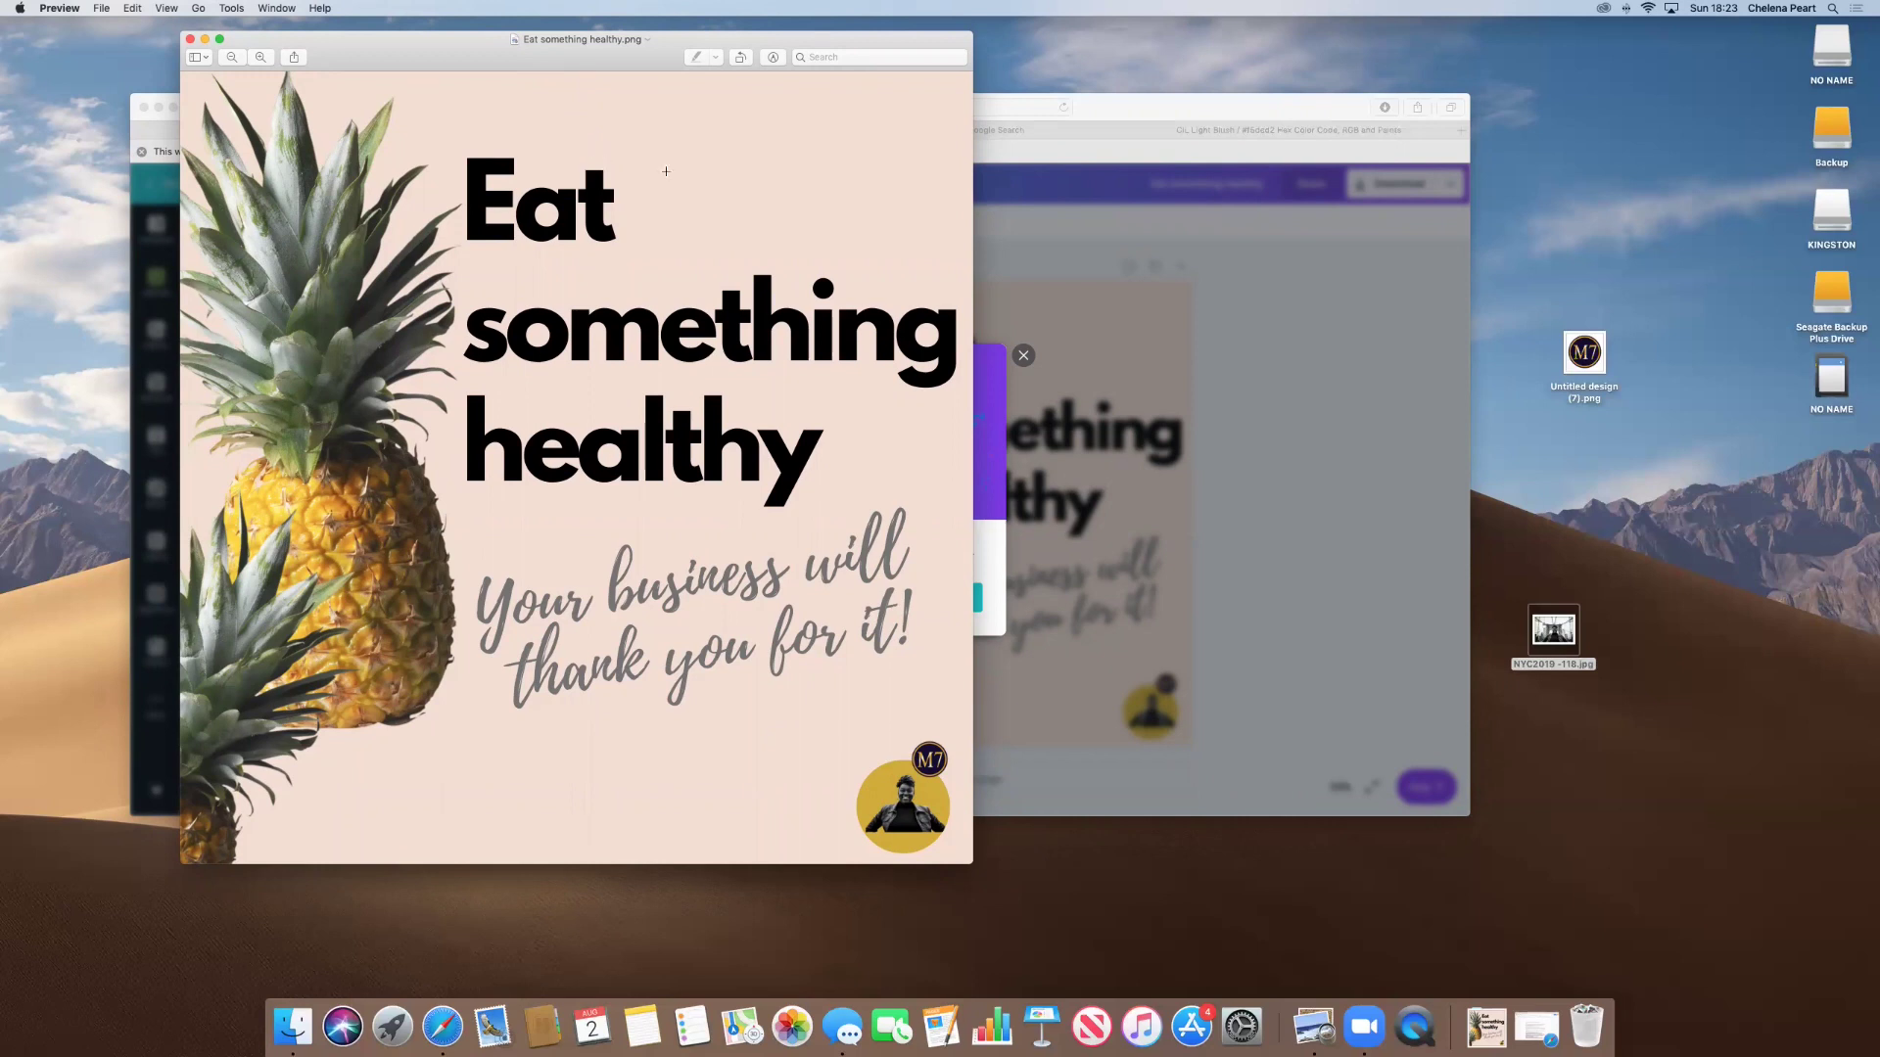
pyautogui.click(189, 40)
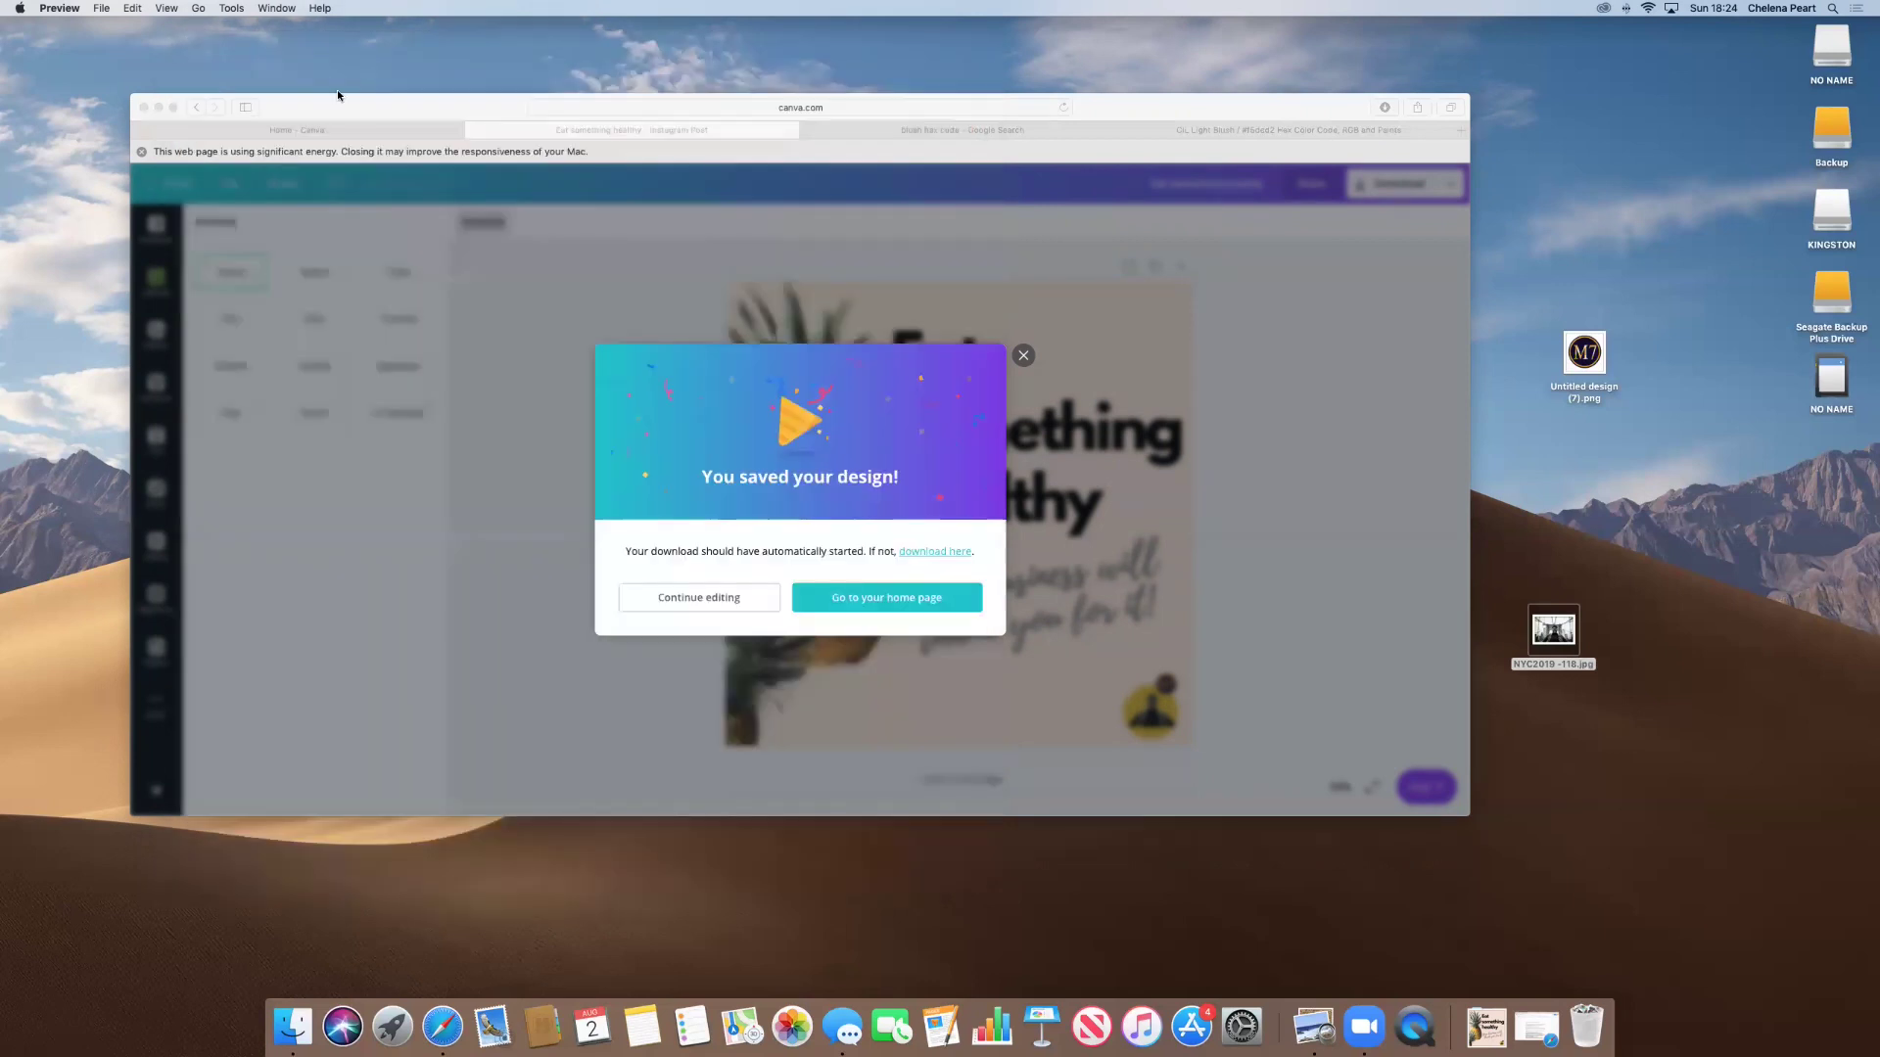
# Dismiss the saved-design message and close the Light Blush hex code page.
pyautogui.click(1017, 373)
pyautogui.click(1023, 357)
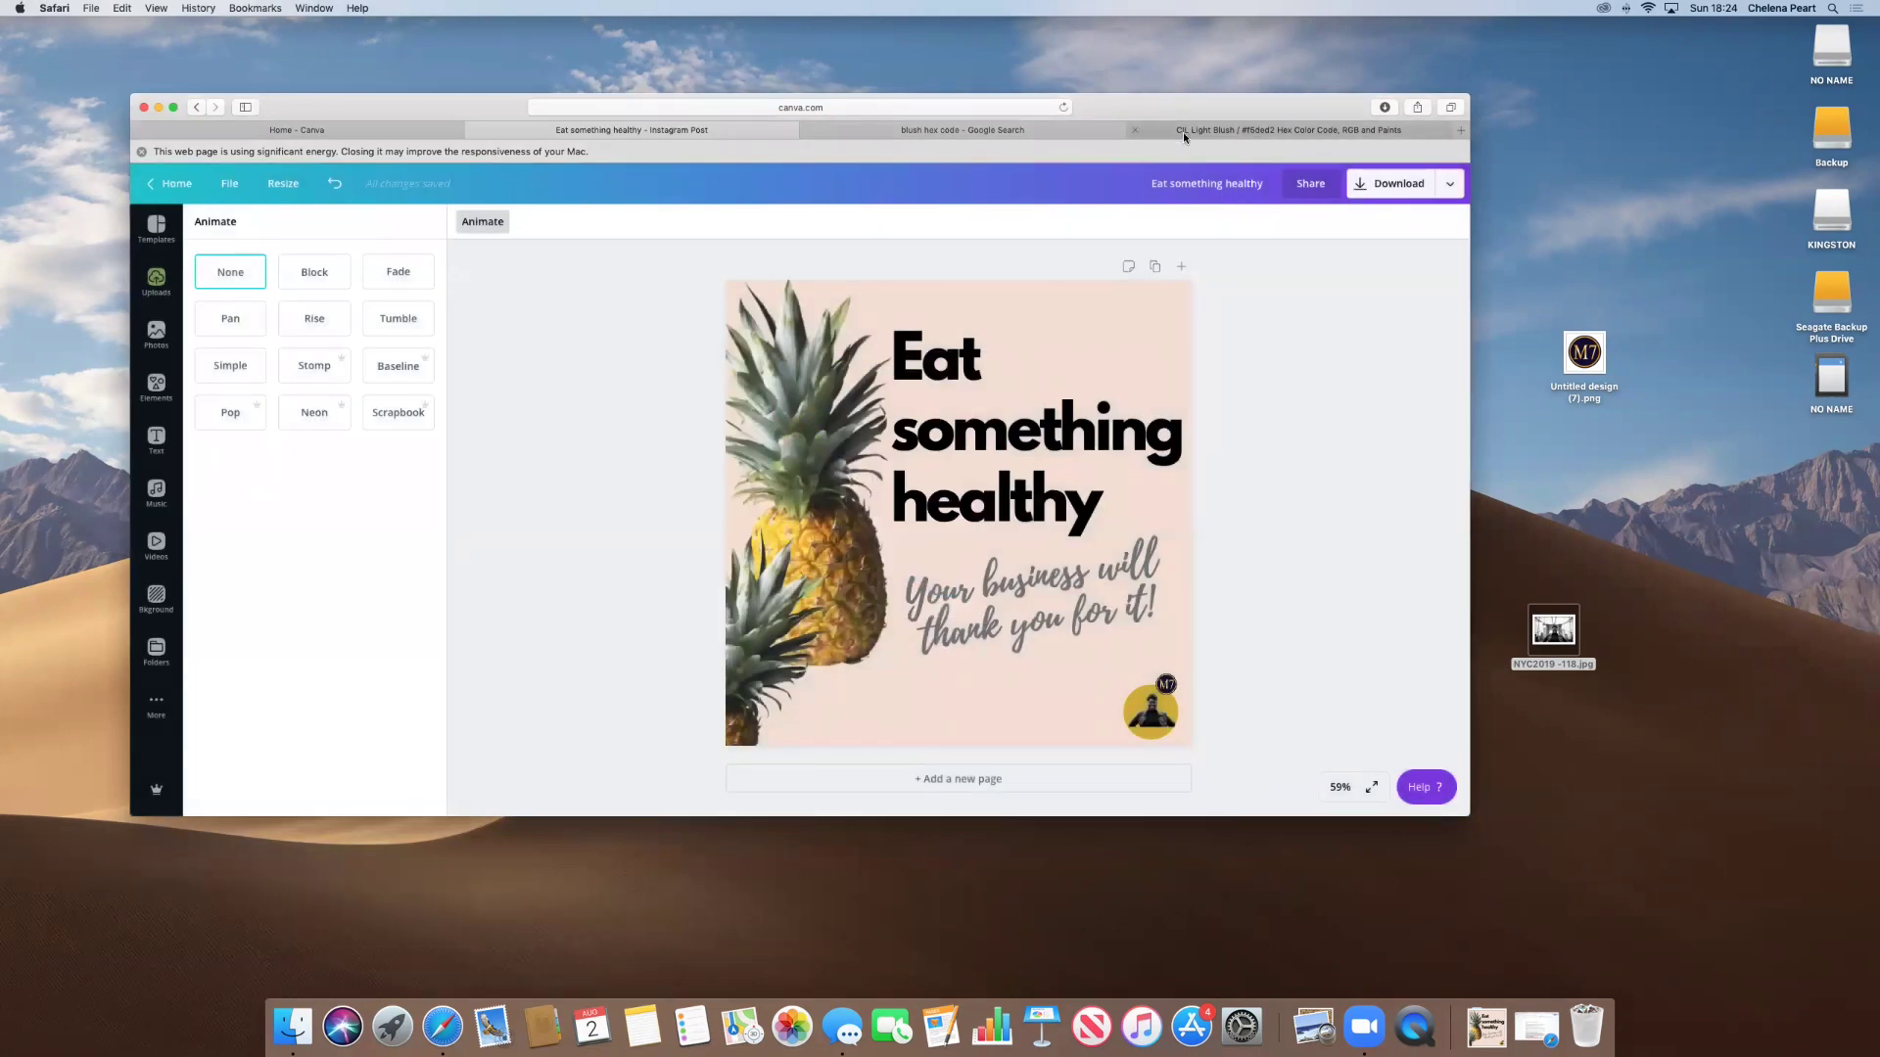
pyautogui.click(1183, 131)
pyautogui.click(1136, 132)
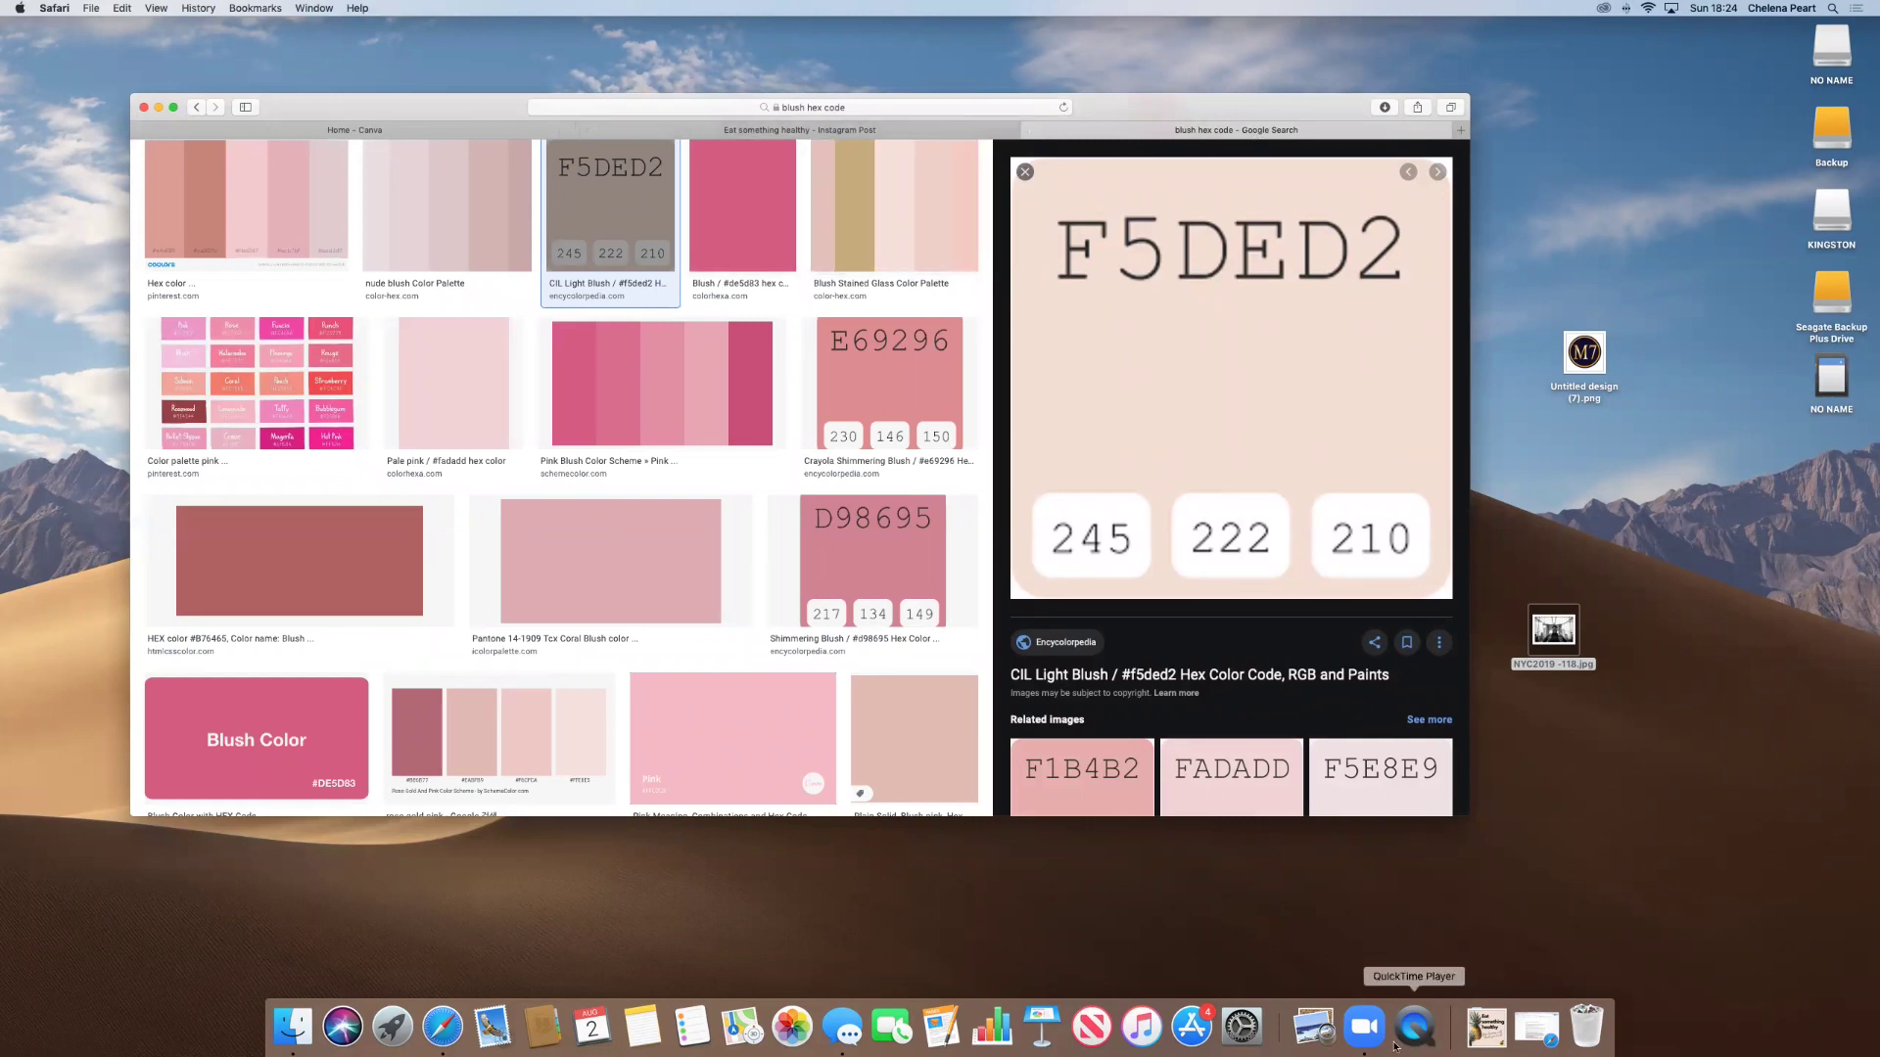
# Switch to the "Mon - IG Post" Google Docs document and review the caption text prepared for the post.
pyautogui.click(1535, 1028)
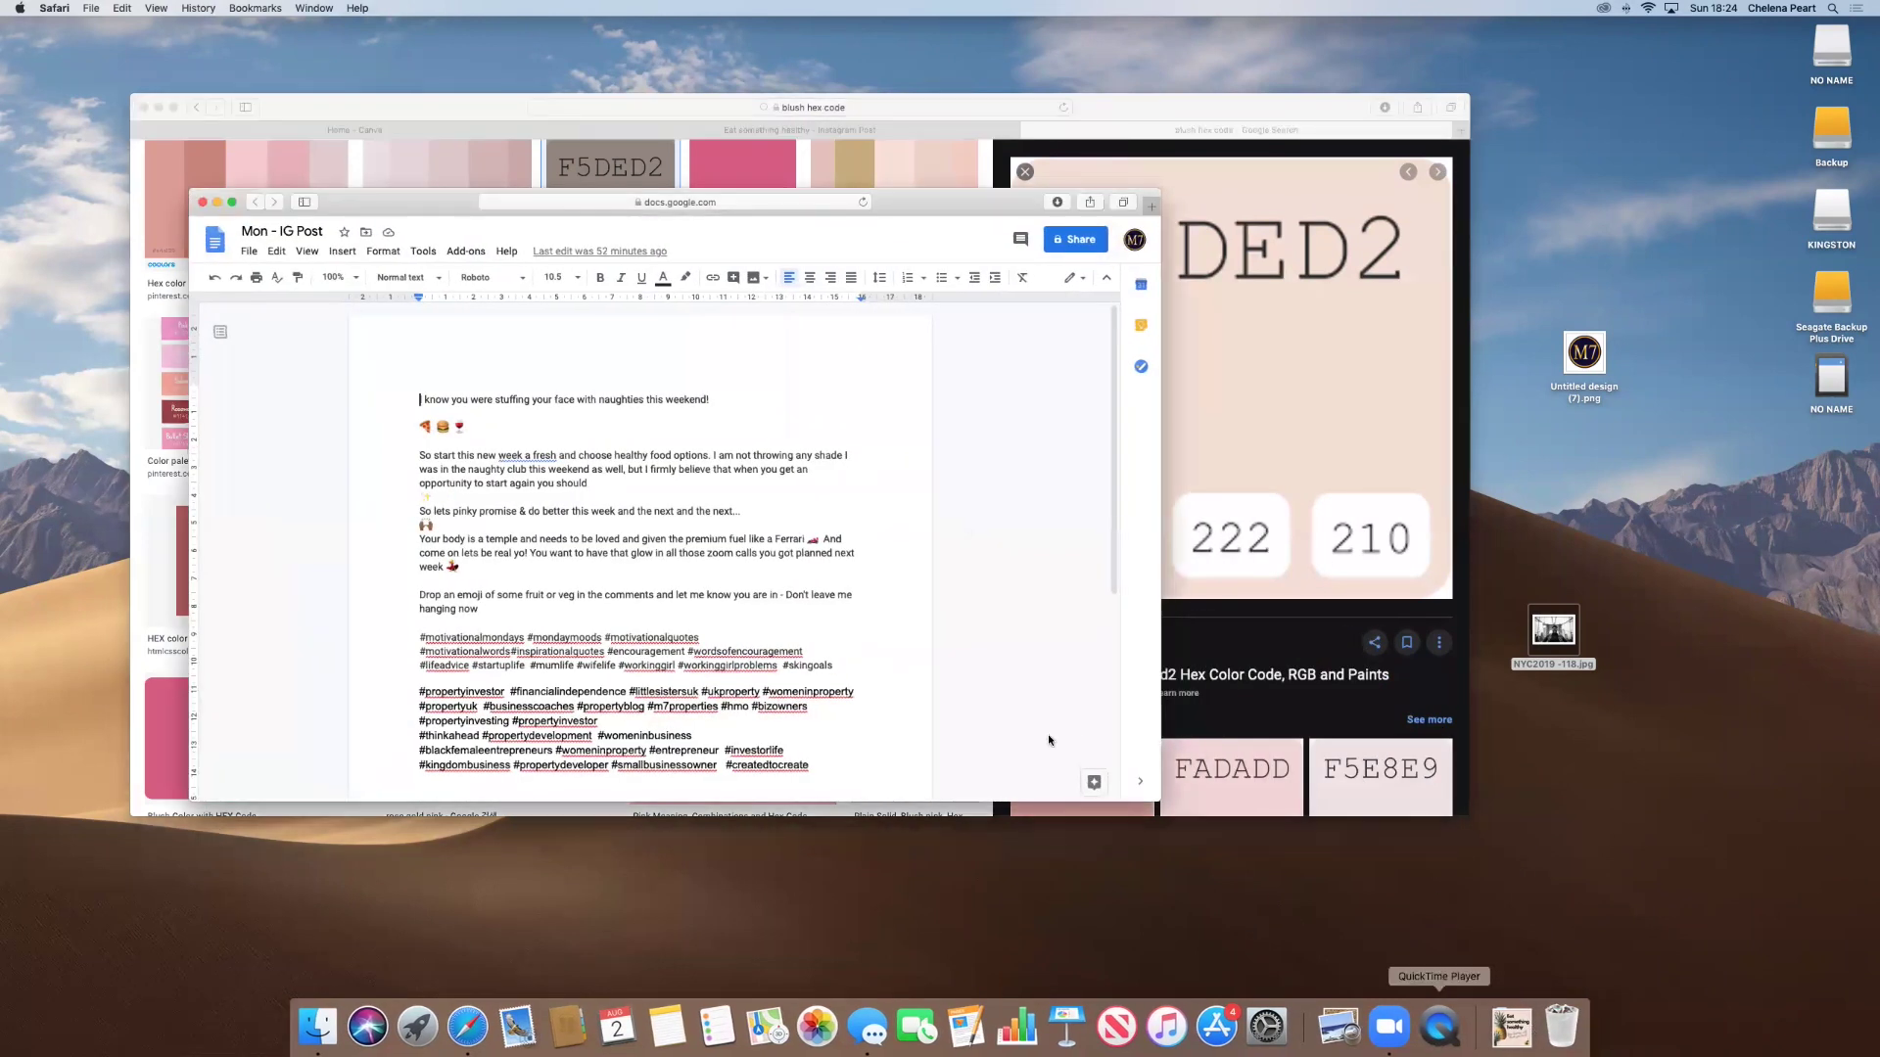
pyautogui.moveTo(409, 389); pyautogui.dragTo(718, 594)
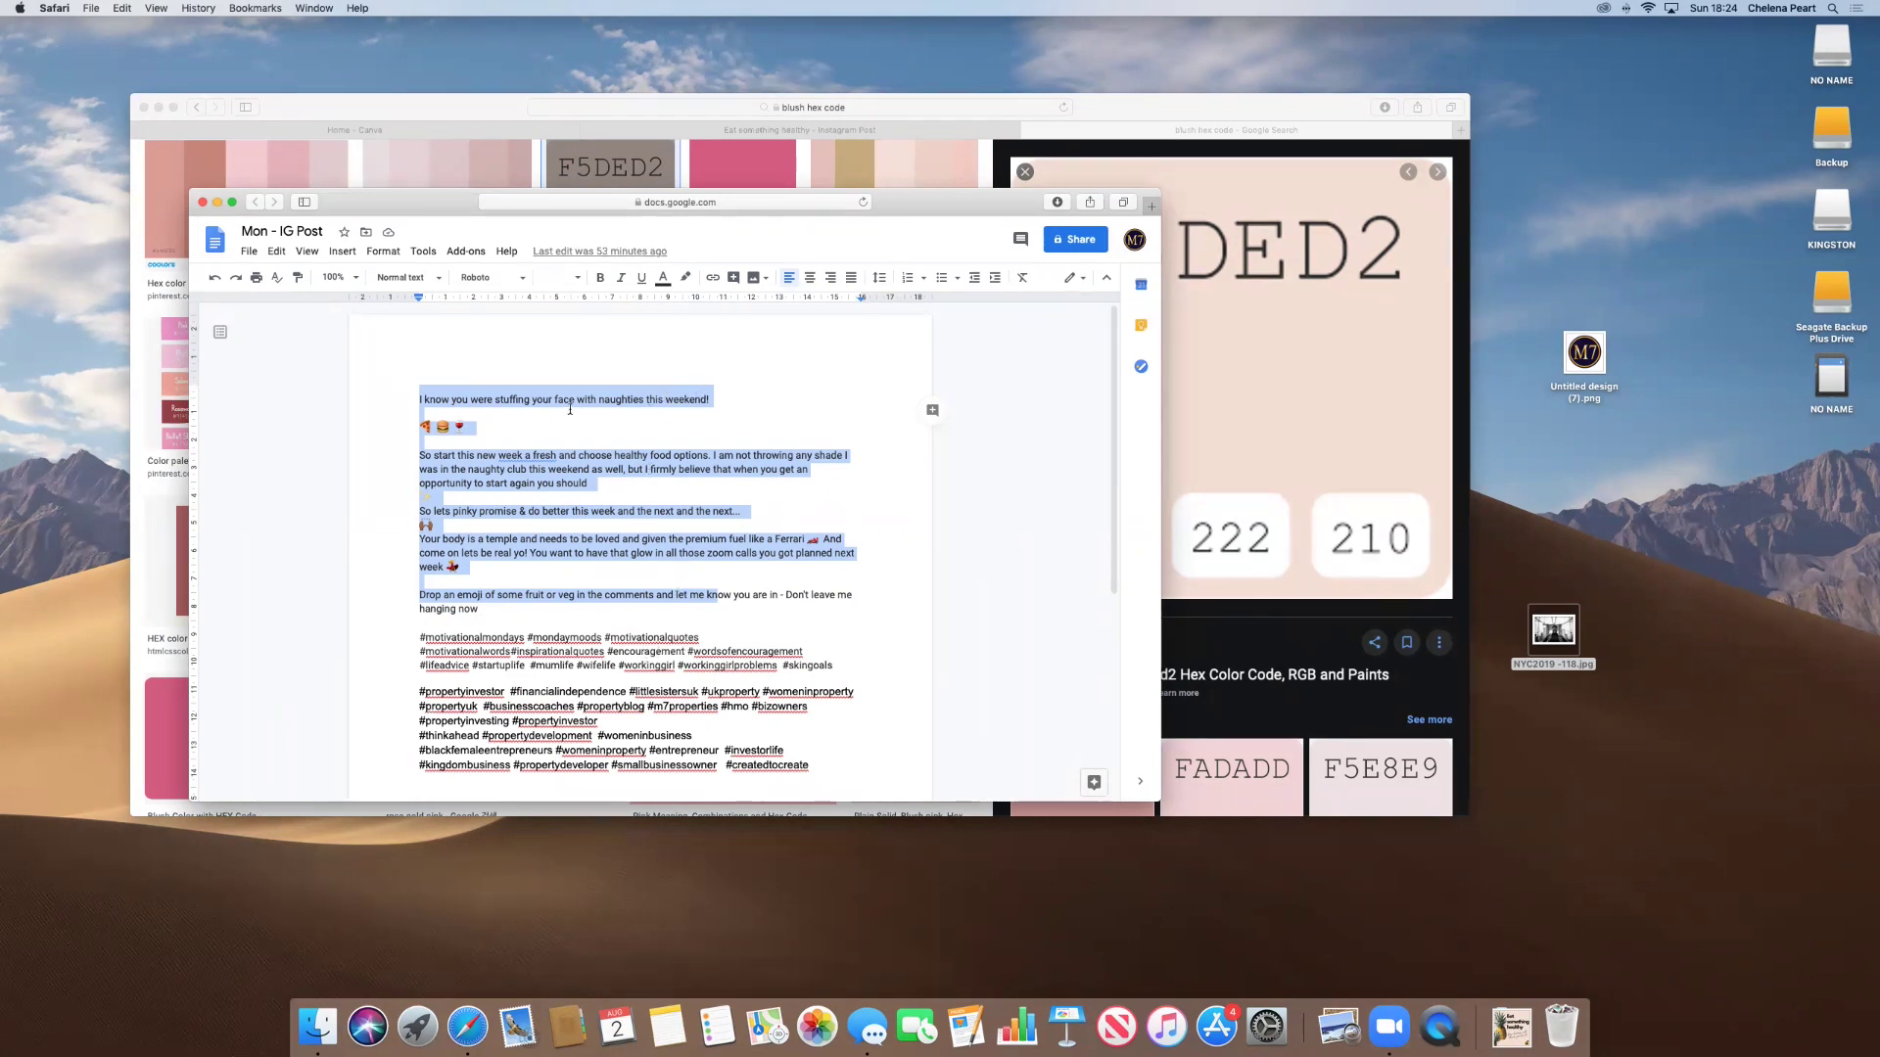
pyautogui.click(615, 422)
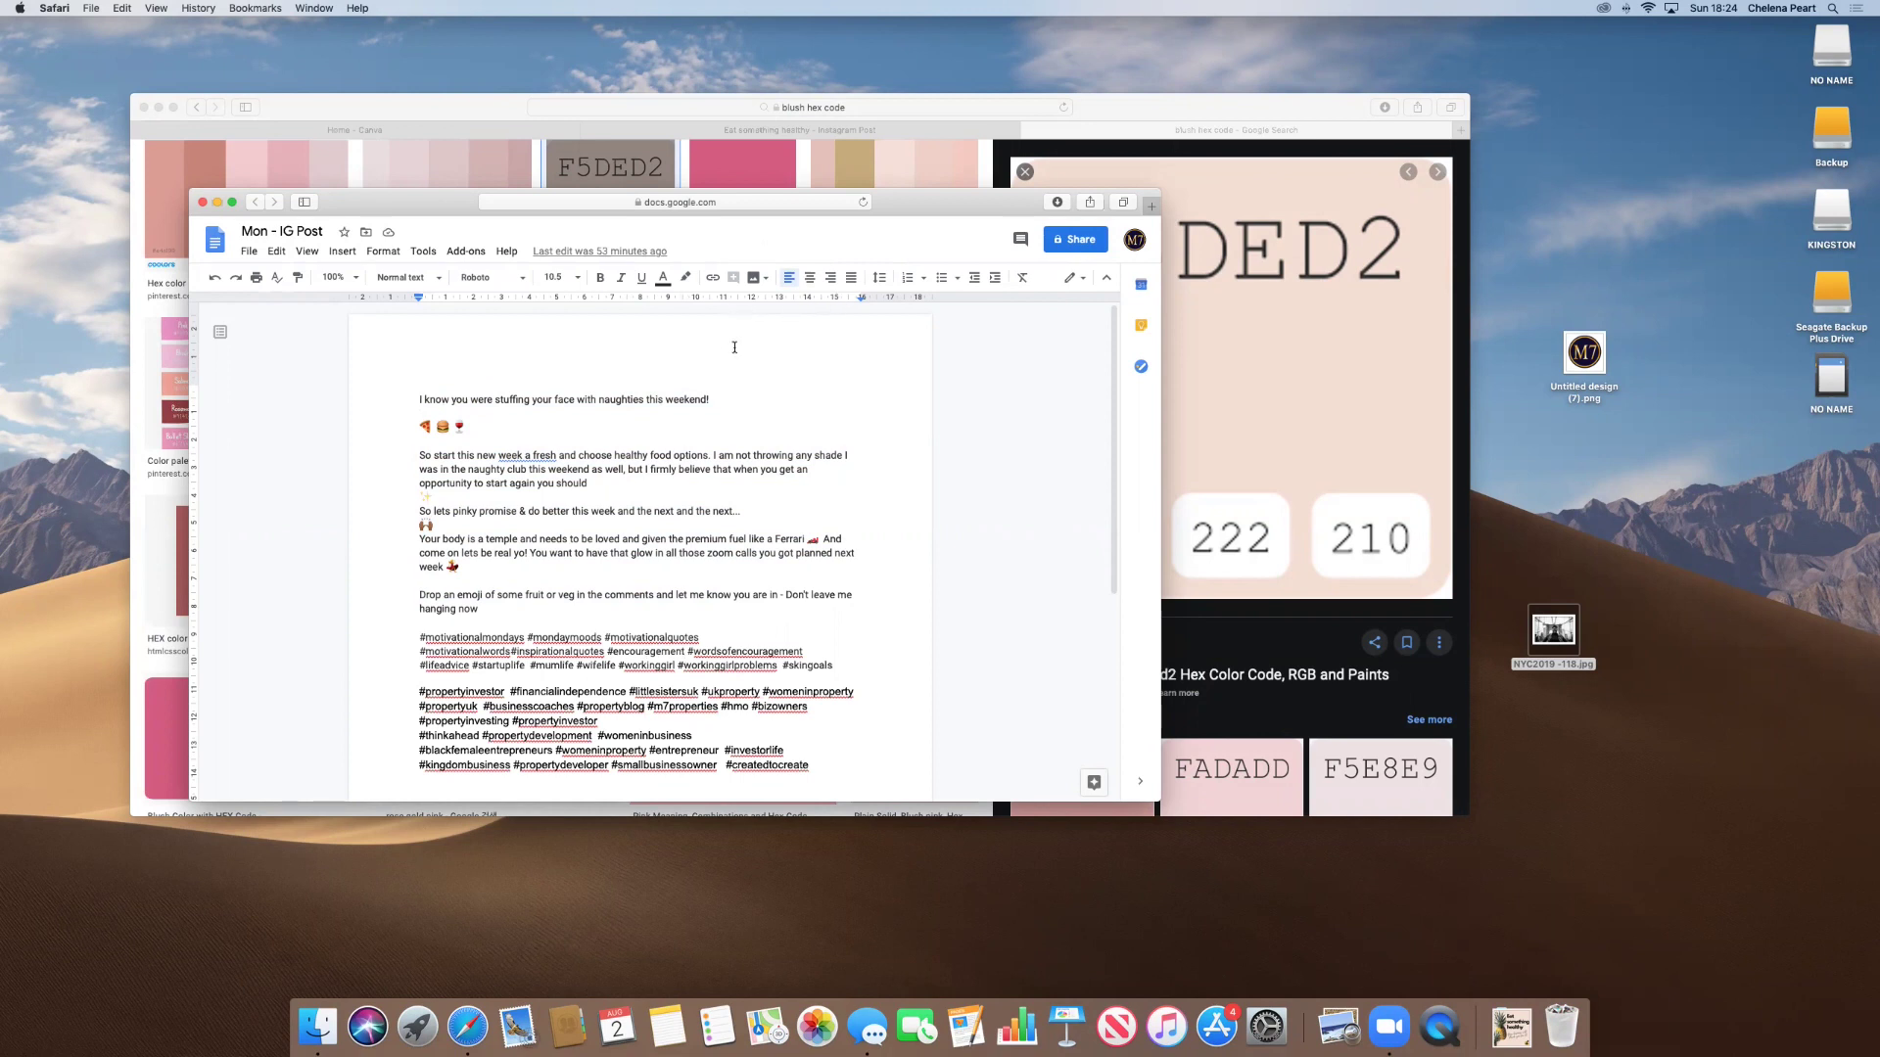
# Search for "ig line break" in a new tab and open the IG LineBreak Caption Generator.
pyautogui.press('super+t')
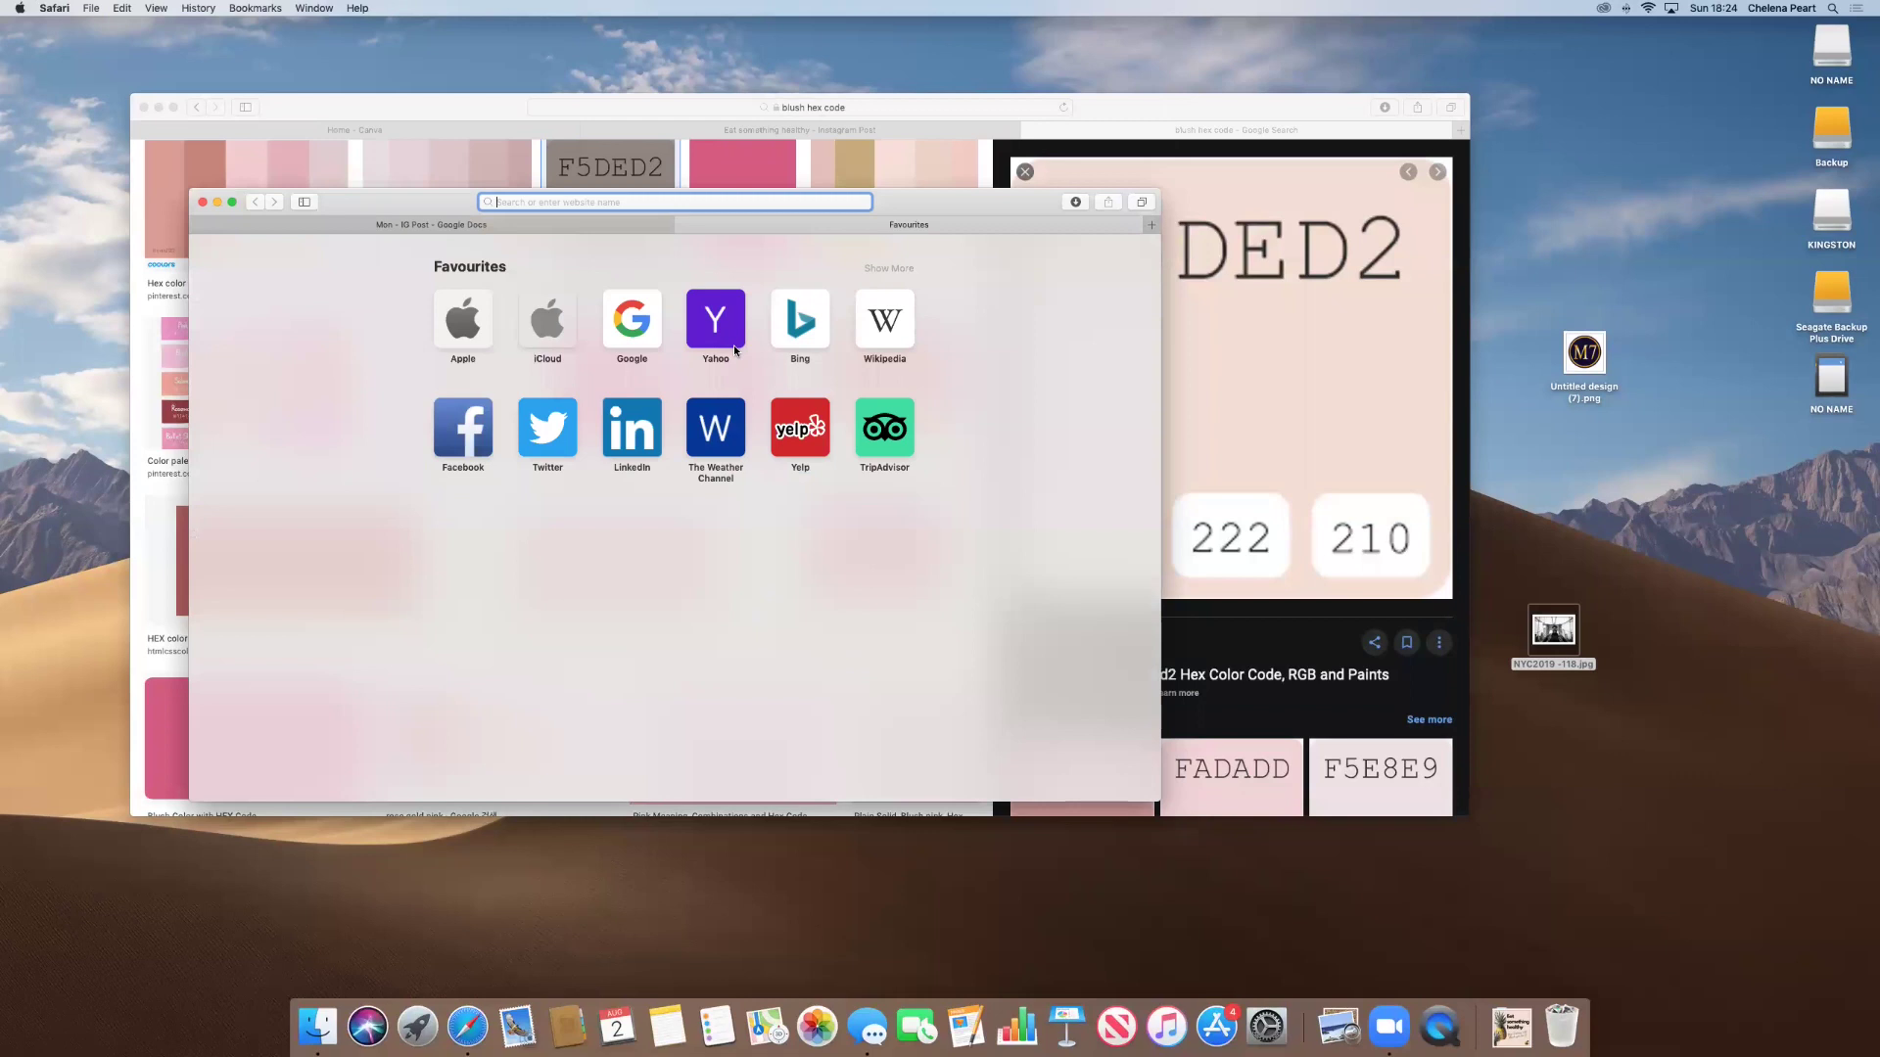
pyautogui.write('ig')
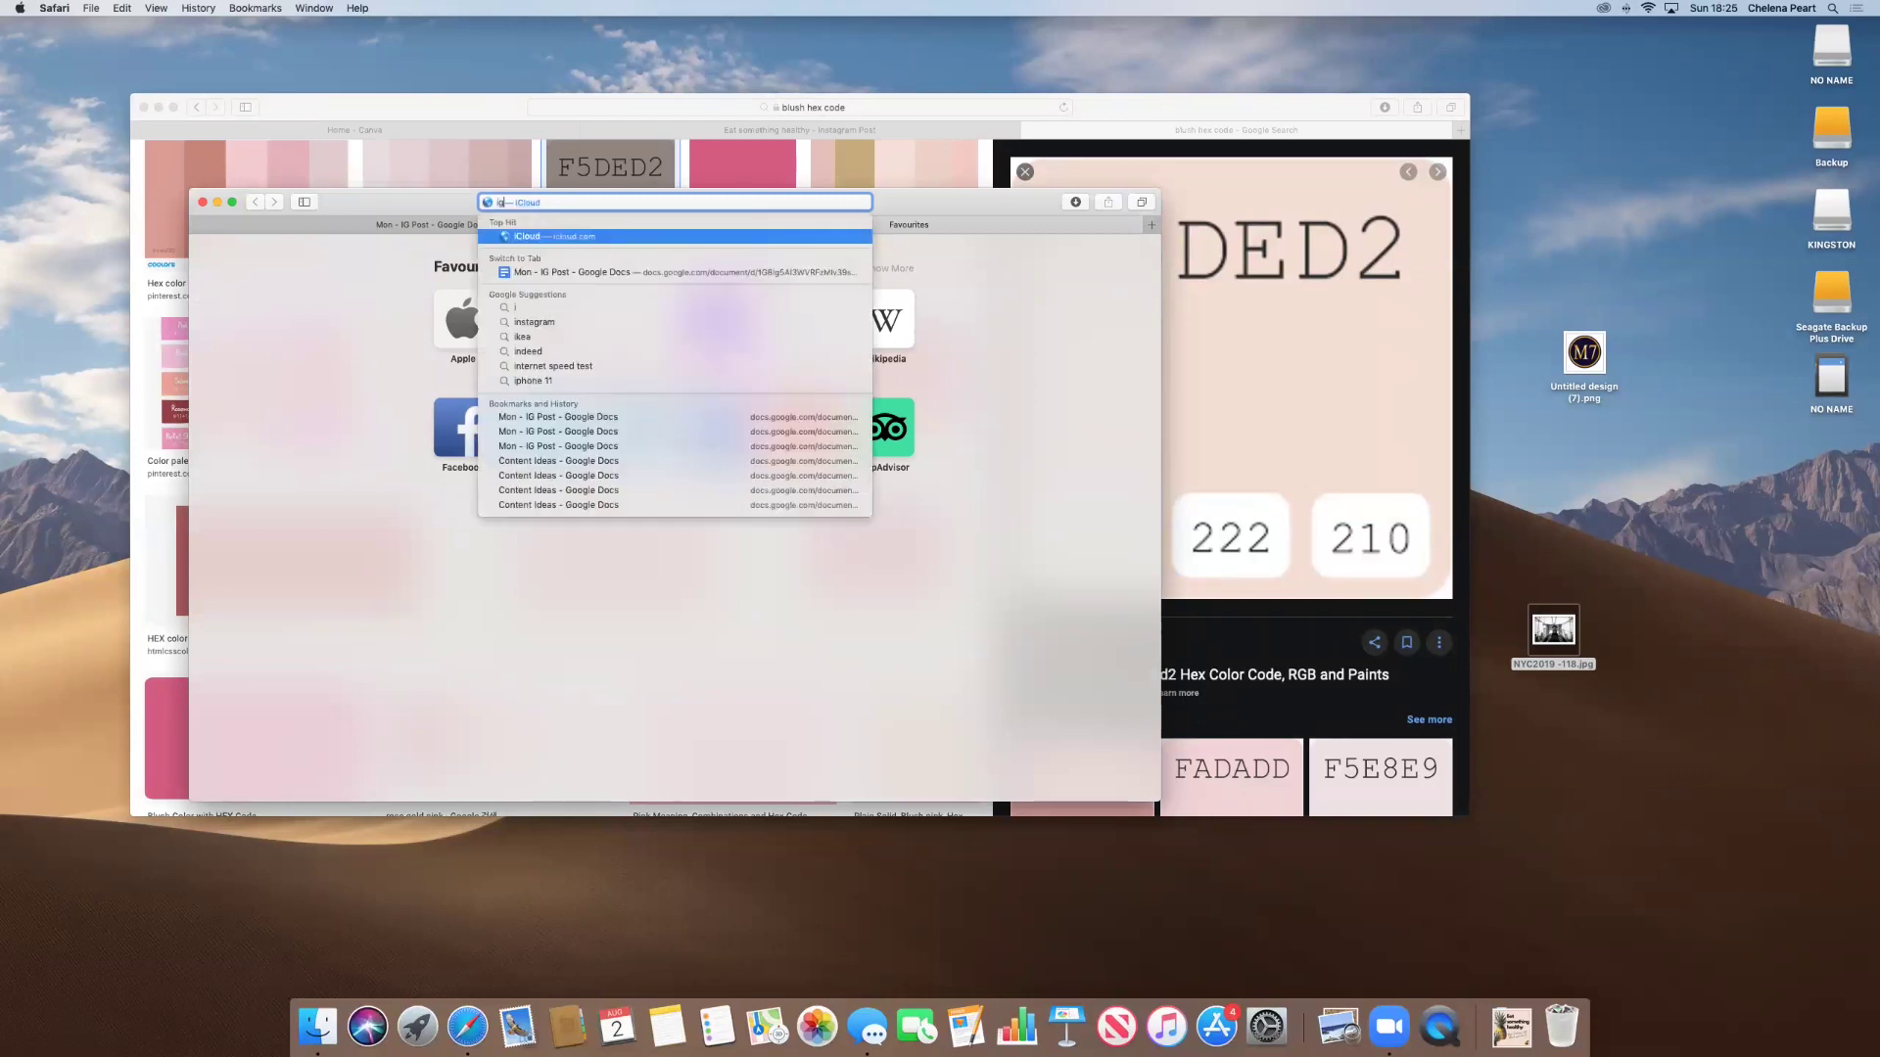
pyautogui.write(' l')
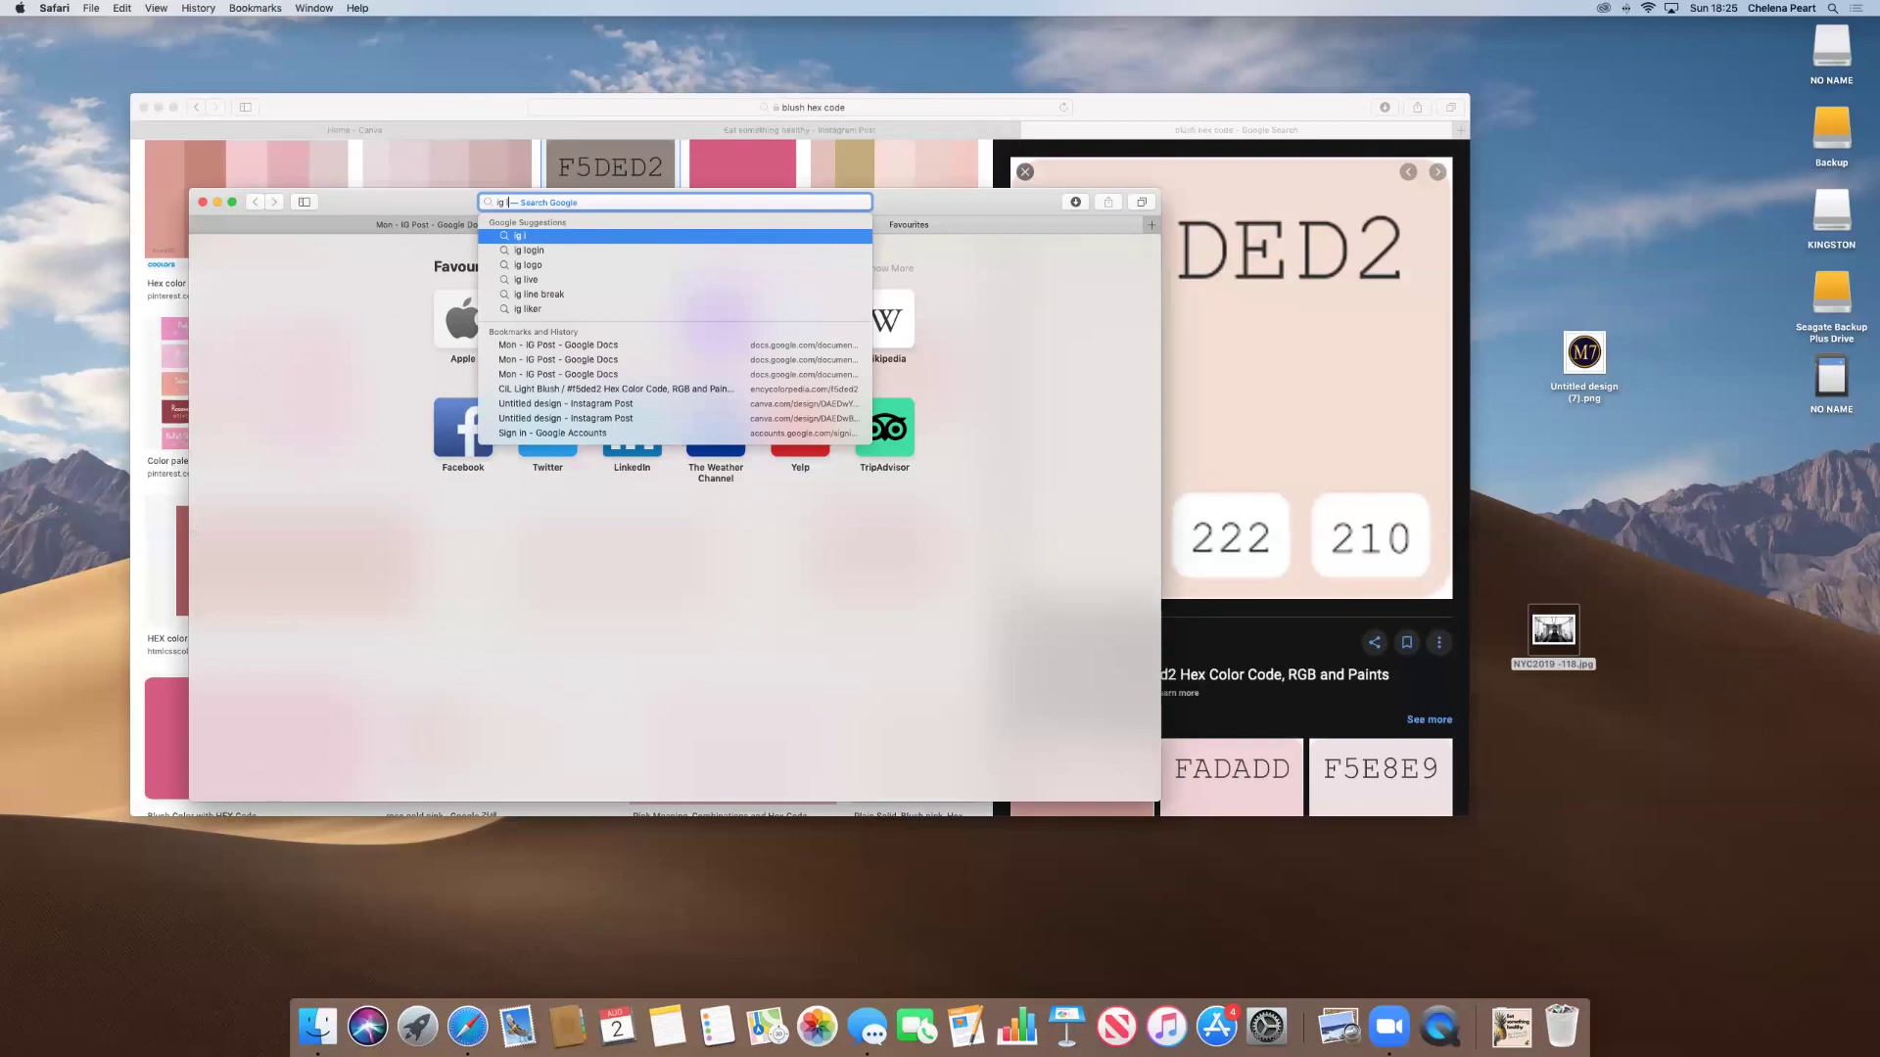
pyautogui.write('ine')
pyautogui.press('Down')
pyautogui.press('Return')
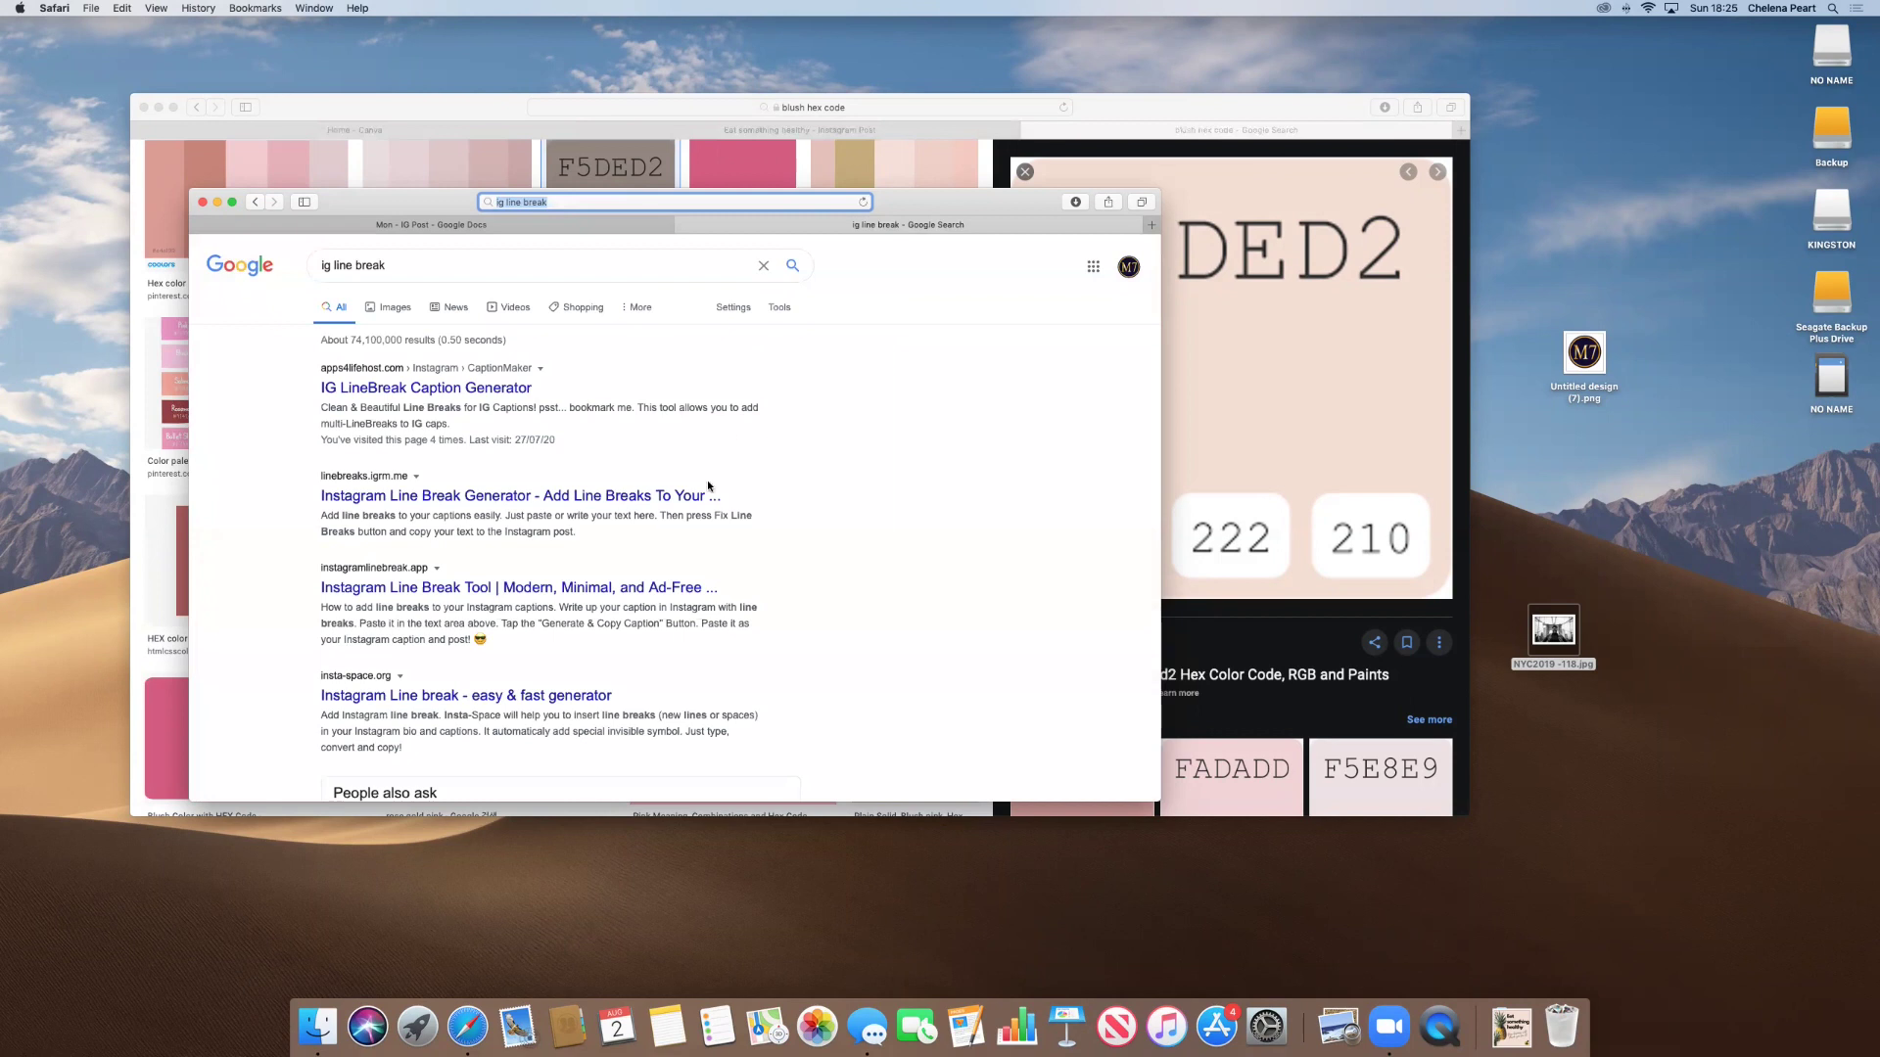
pyautogui.click(431, 389)
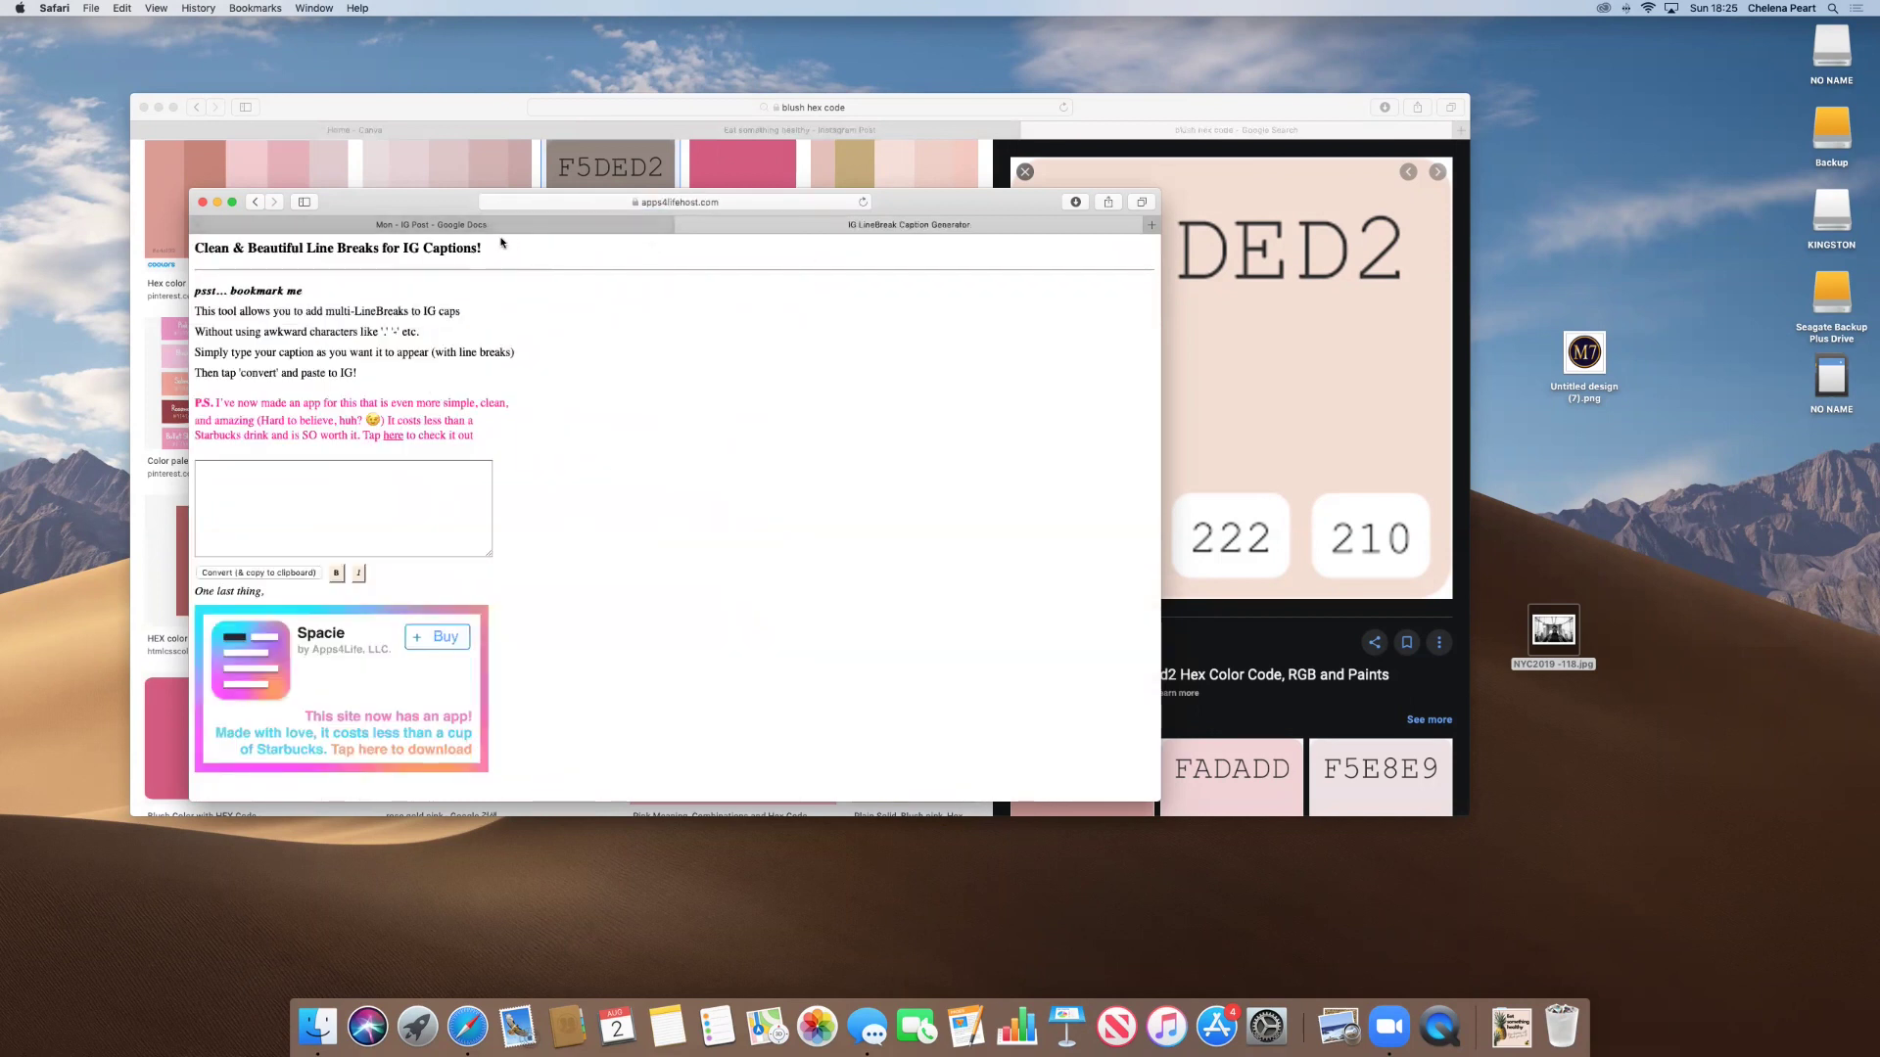
# Copy the caption text above the hashtags from the "Mon - IG Post" document and paste it into the caption generator's text box.
pyautogui.click(460, 225)
pyautogui.moveTo(408, 412); pyautogui.dragTo(591, 628)
pyautogui.press('super+c')
pyautogui.click(822, 226)
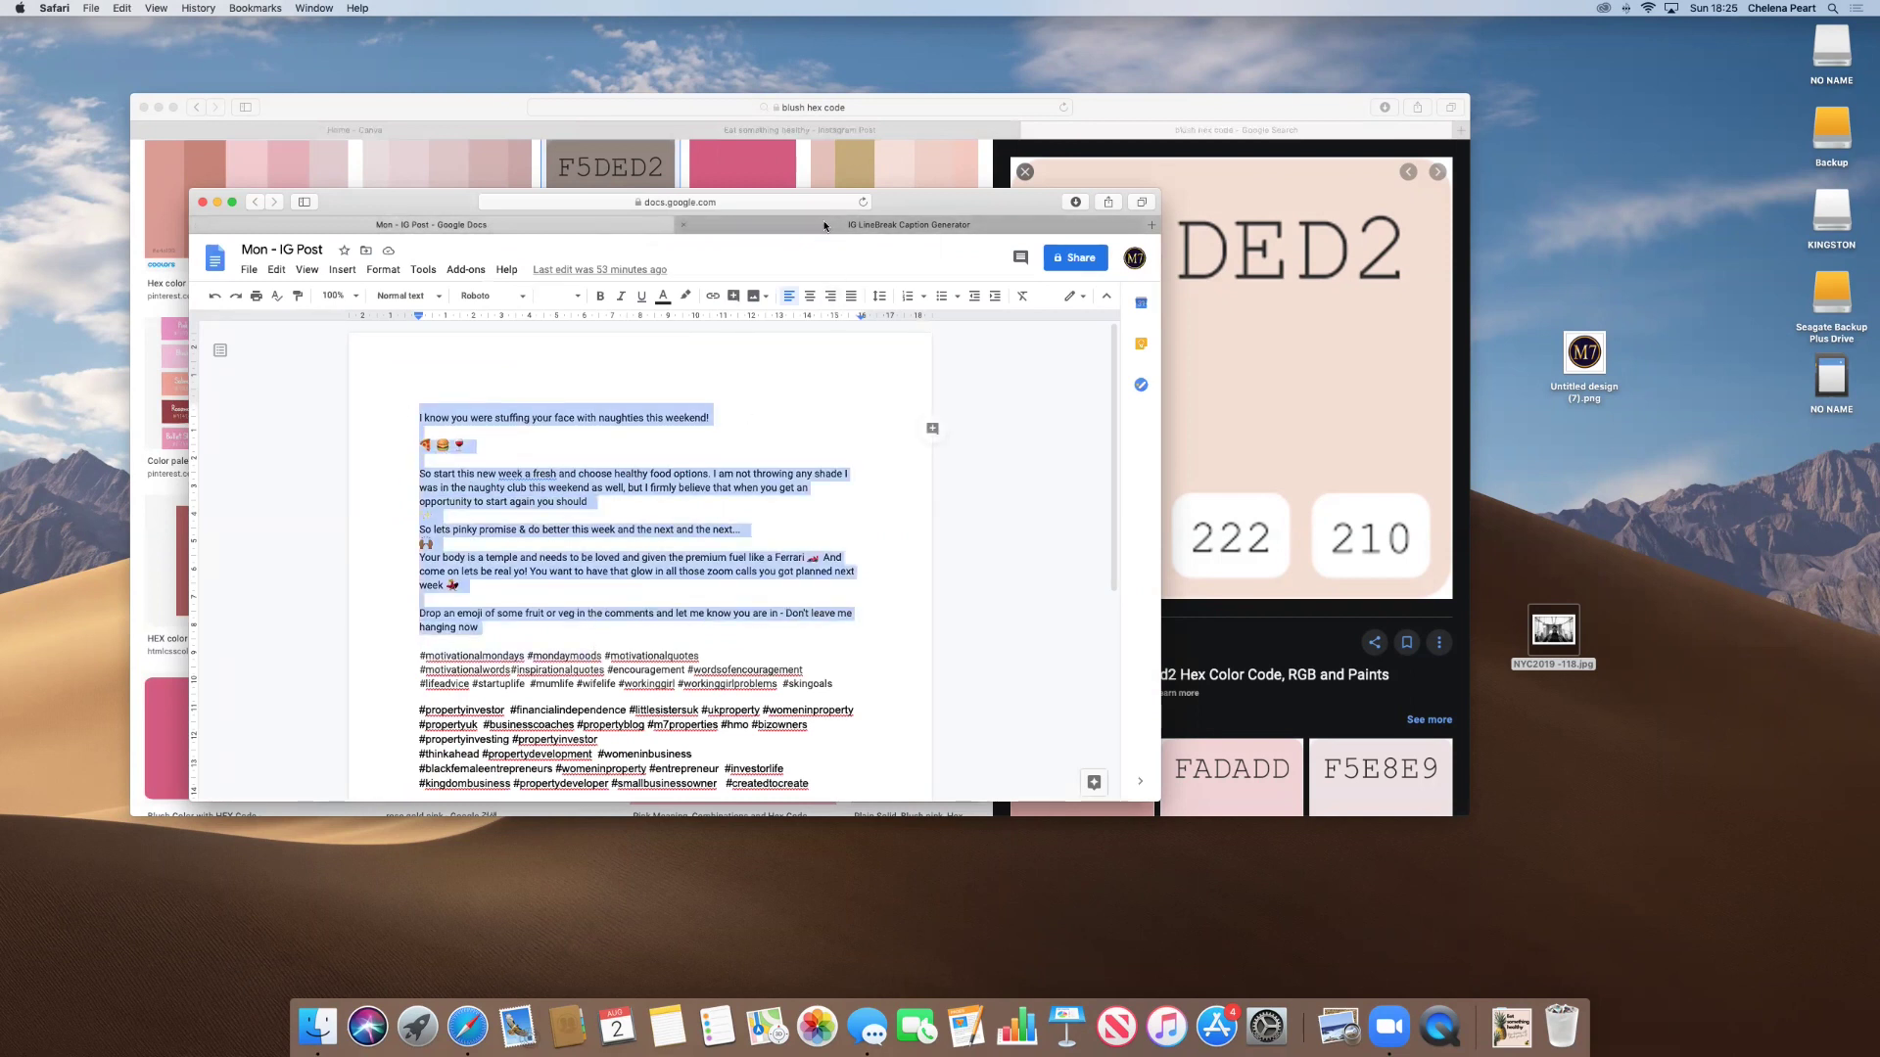
pyautogui.click(297, 481)
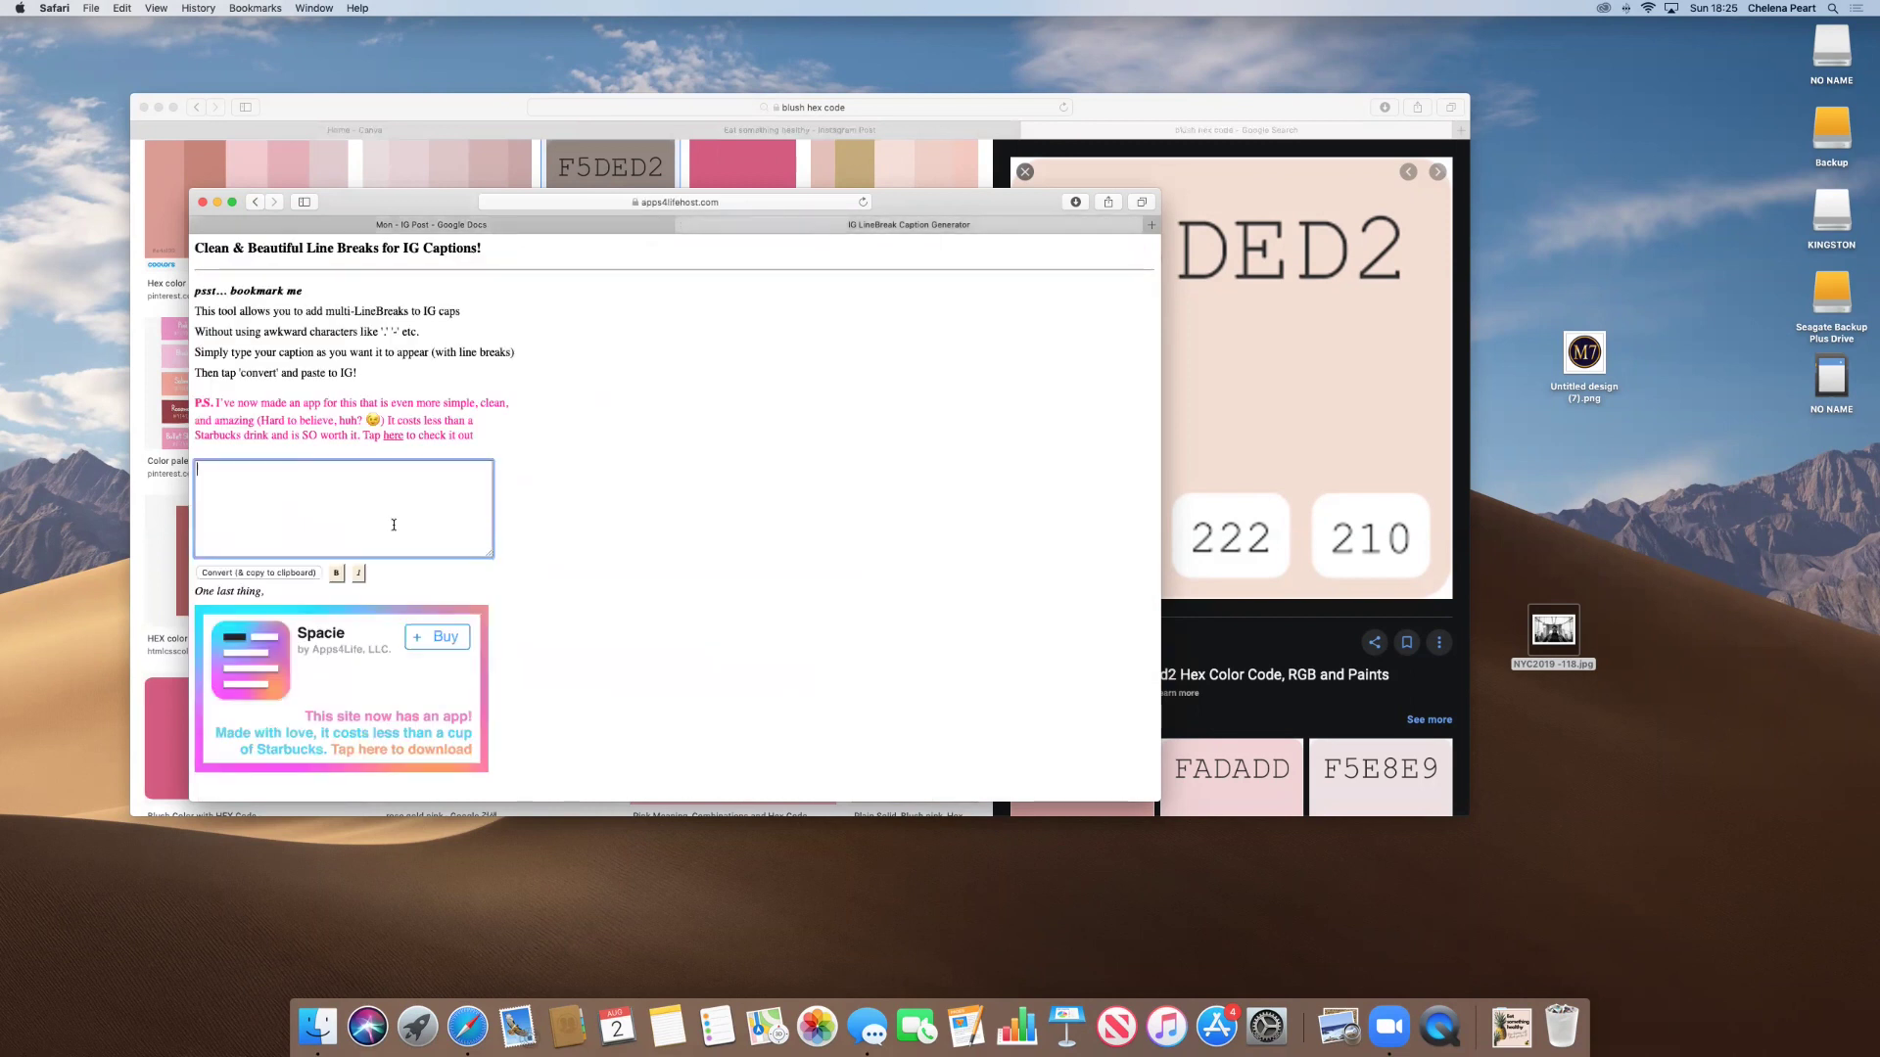
pyautogui.press('super+v')
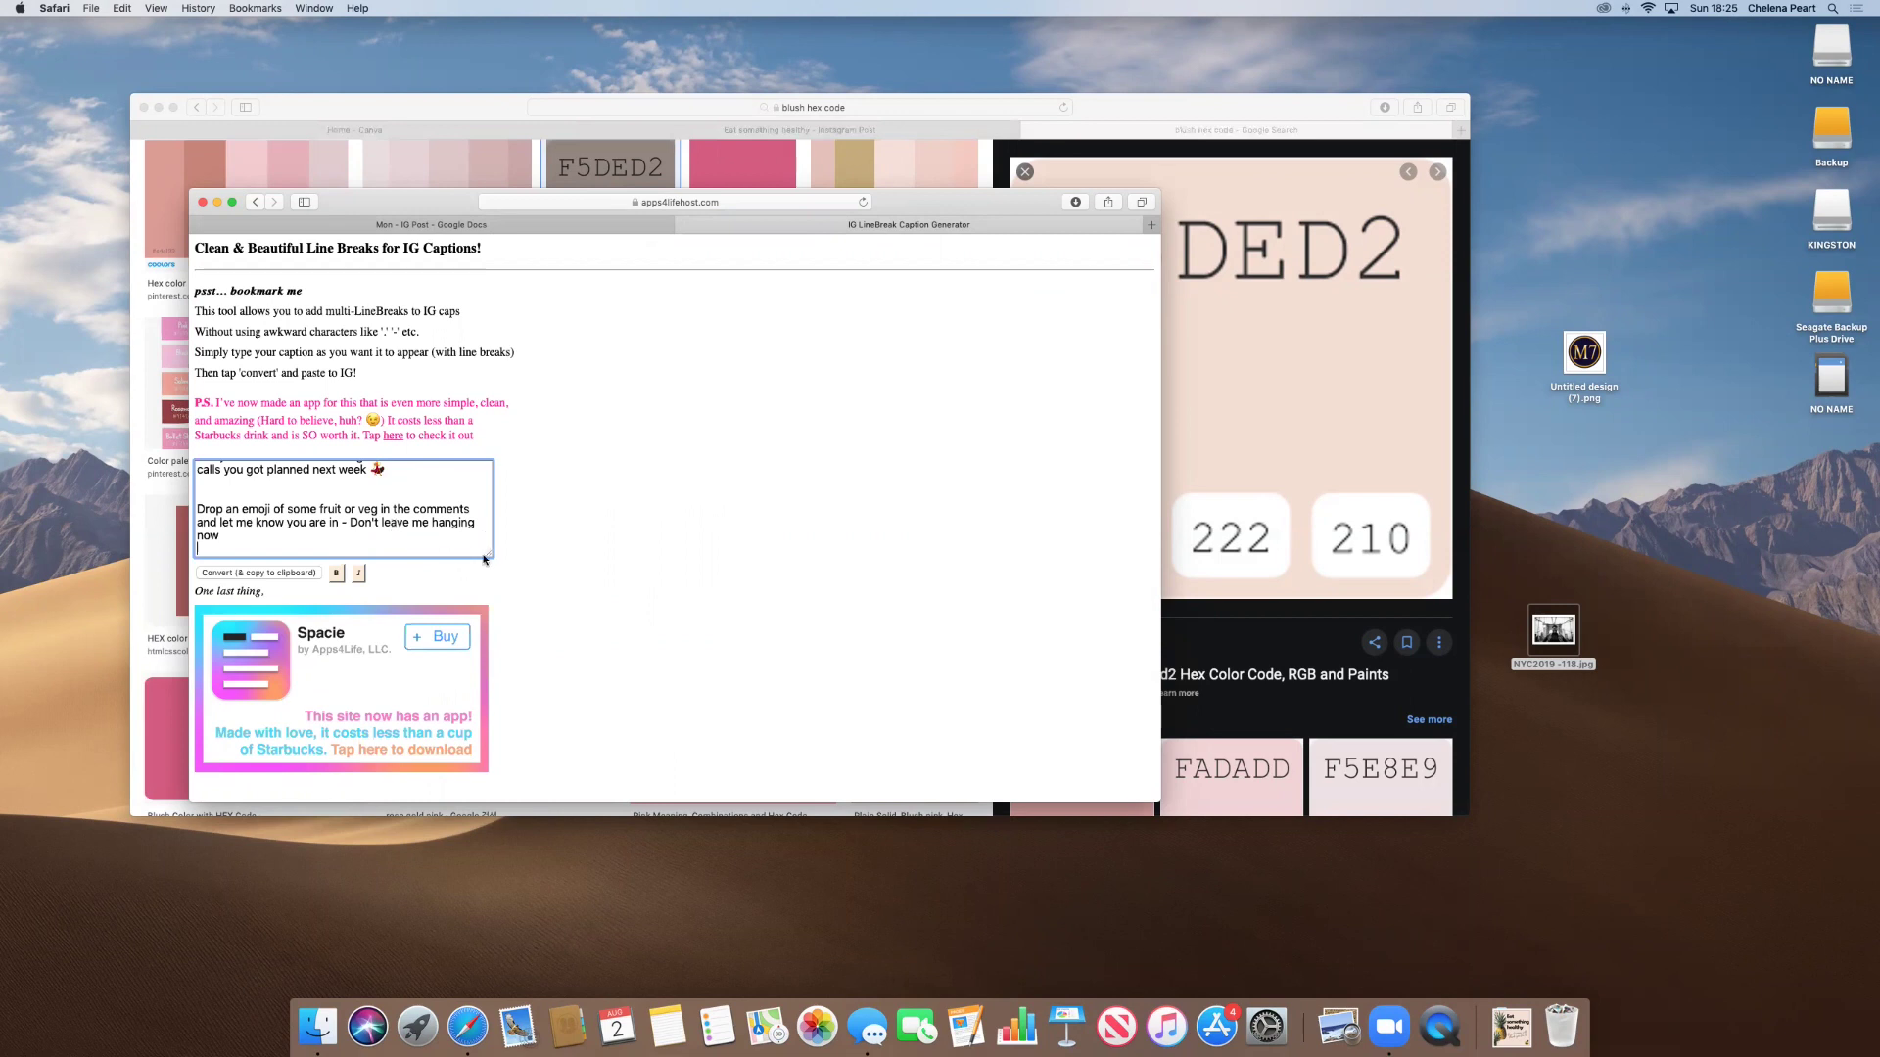
# Enlarge the caption text box and insert a blank line before "So lets pinky promise".
pyautogui.moveTo(491, 558); pyautogui.dragTo(541, 773)
pyautogui.scroll(2, 323, 556)
pyautogui.click(199, 550)
pyautogui.press('BackSpace')
pyautogui.press('BackSpace')
pyautogui.press('BackSpace')
pyautogui.press('Return')
pyautogui.press('Return')
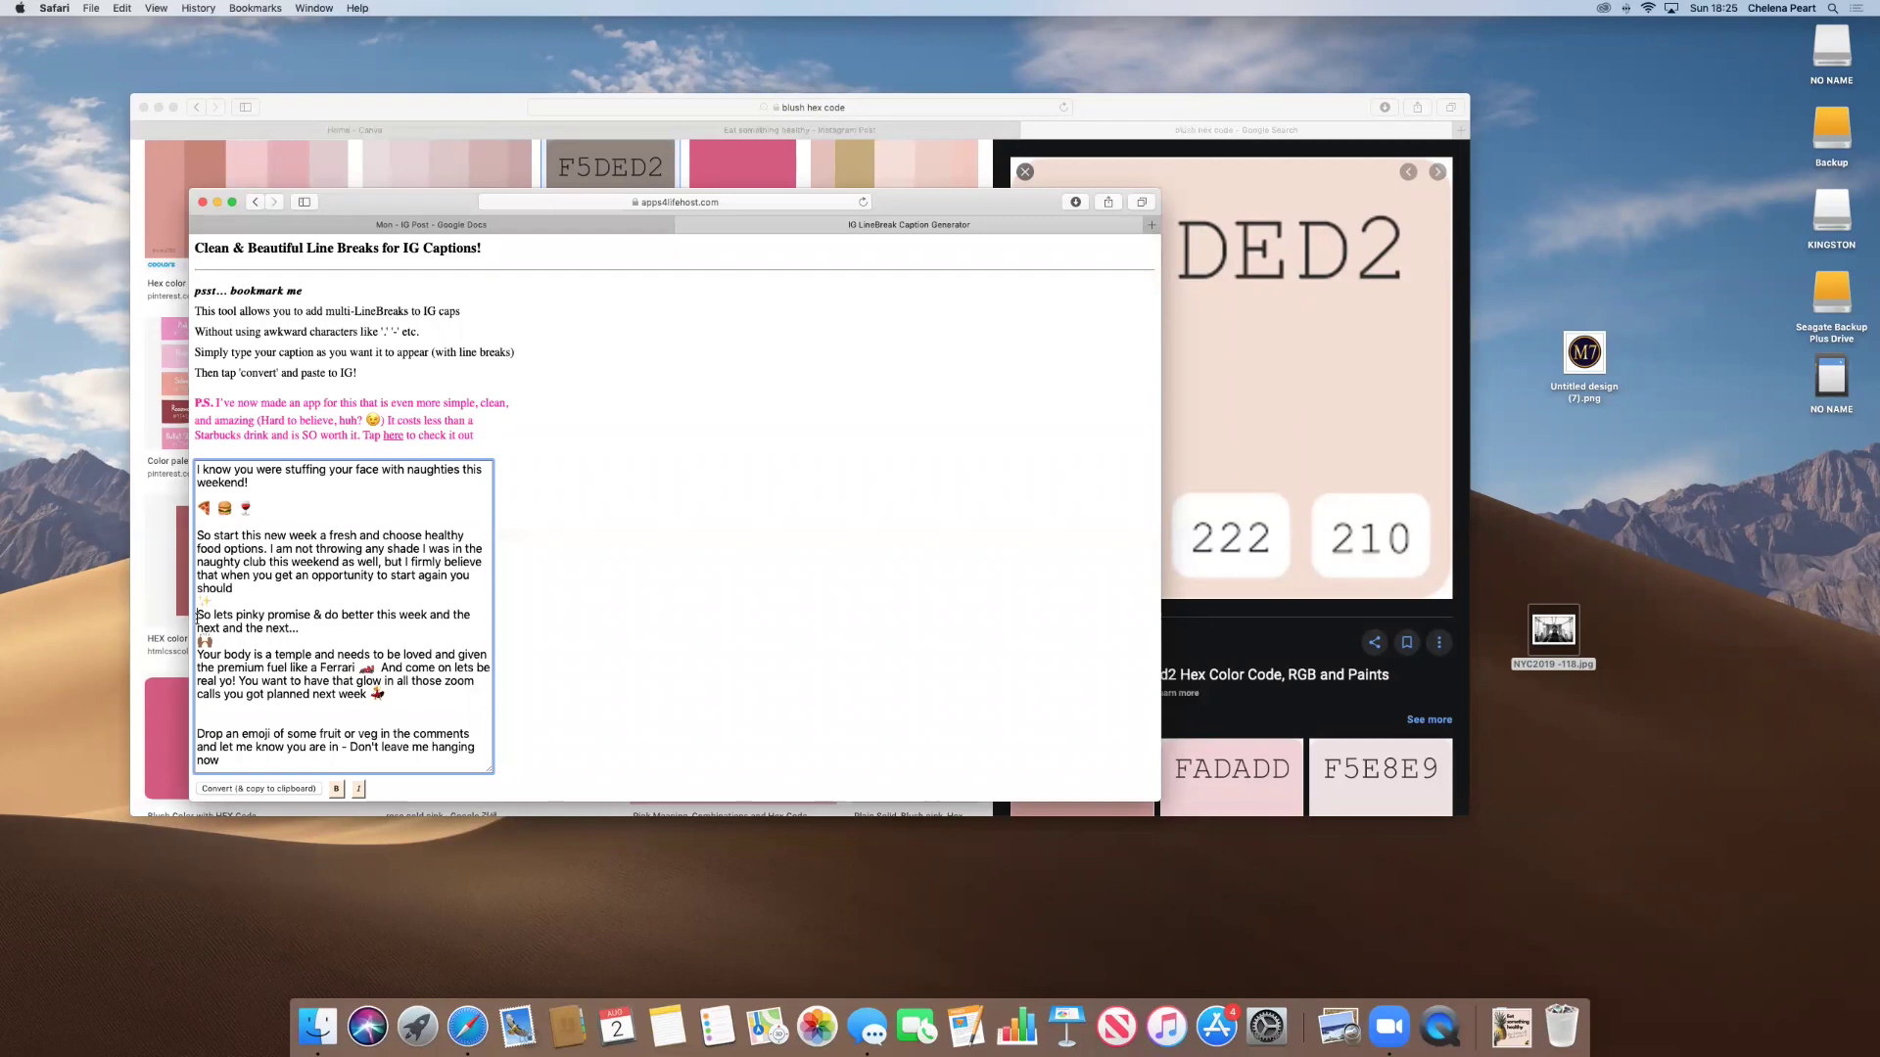
pyautogui.press('BackSpace')
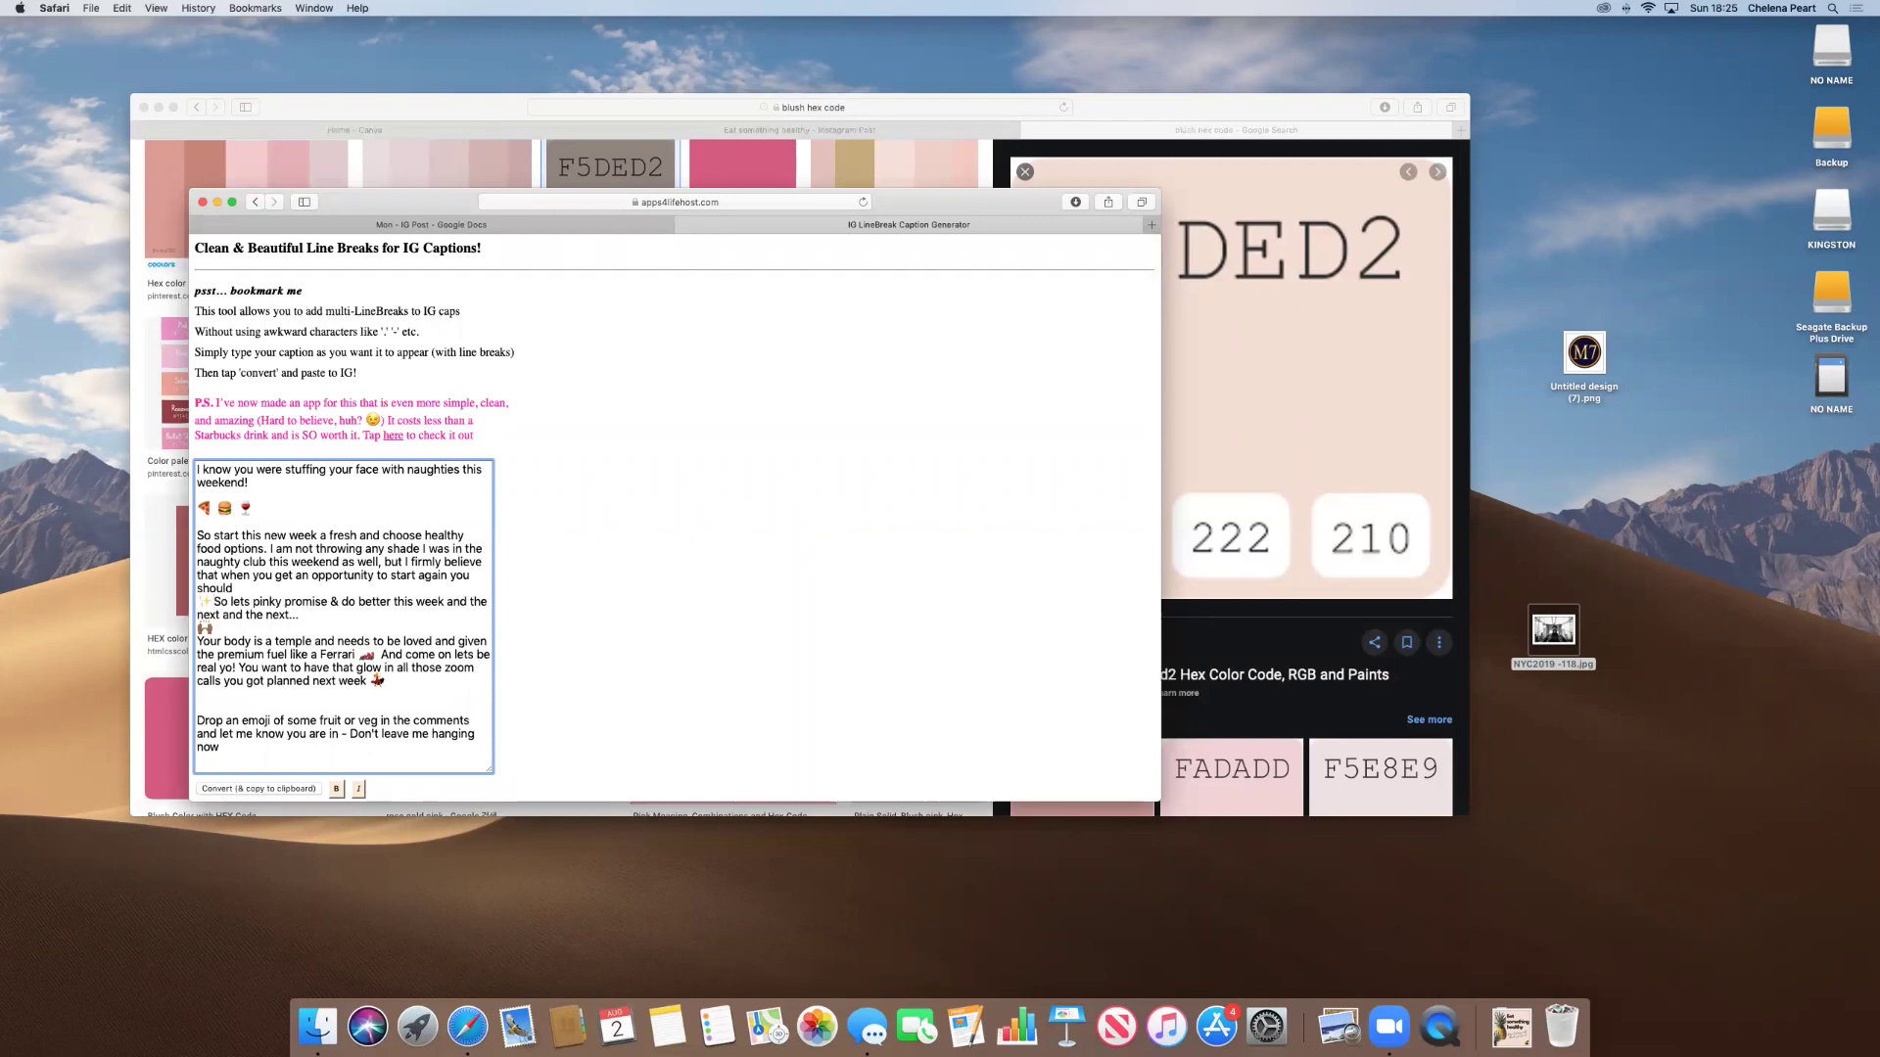
pyautogui.press('Return')
pyautogui.press('Return')
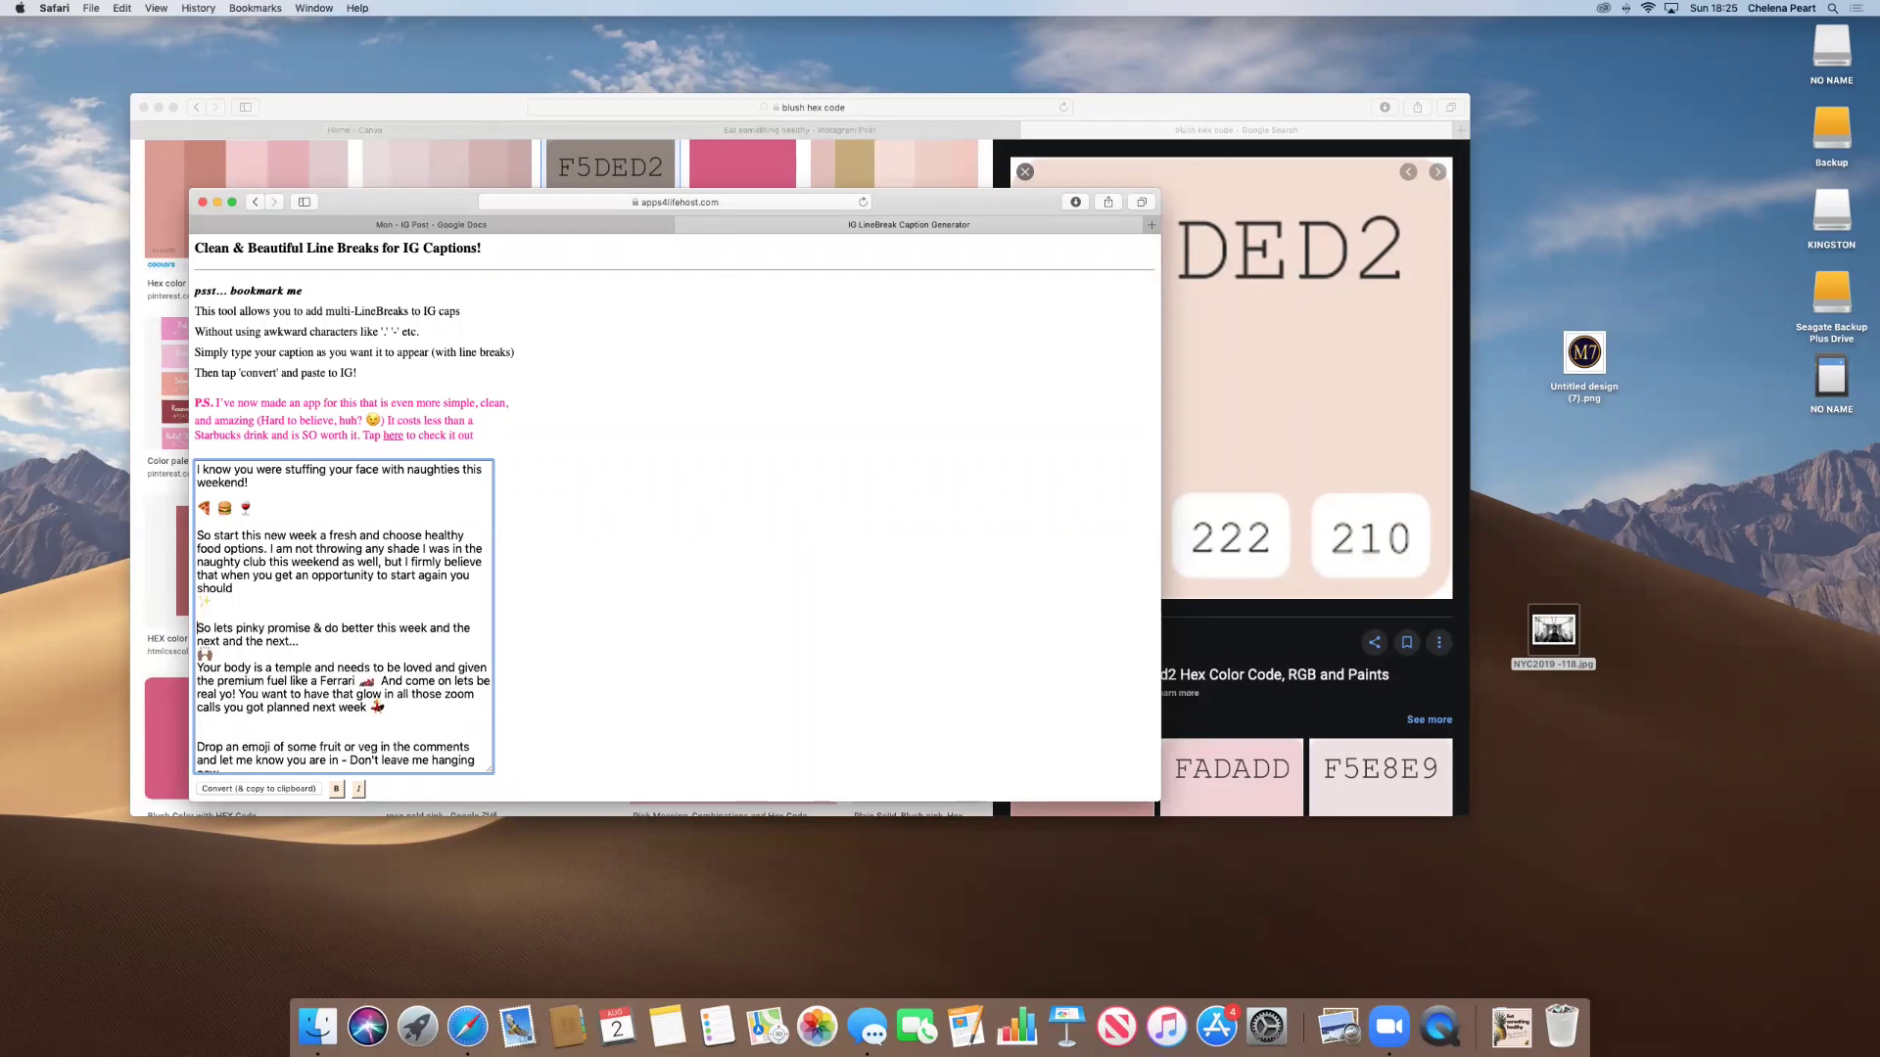
# Insert a blank line before the paragraph starting "Your body is a temple".
pyautogui.click(197, 667)
pyautogui.press('BackSpace')
pyautogui.press('Return')
pyautogui.press('Return')
# Leave a single blank line above "Drop an emoji of some fruit or veg" and convert the caption to the clipboard.
pyautogui.scroll(-1, 220, 675)
pyautogui.scroll(-1, 220, 679)
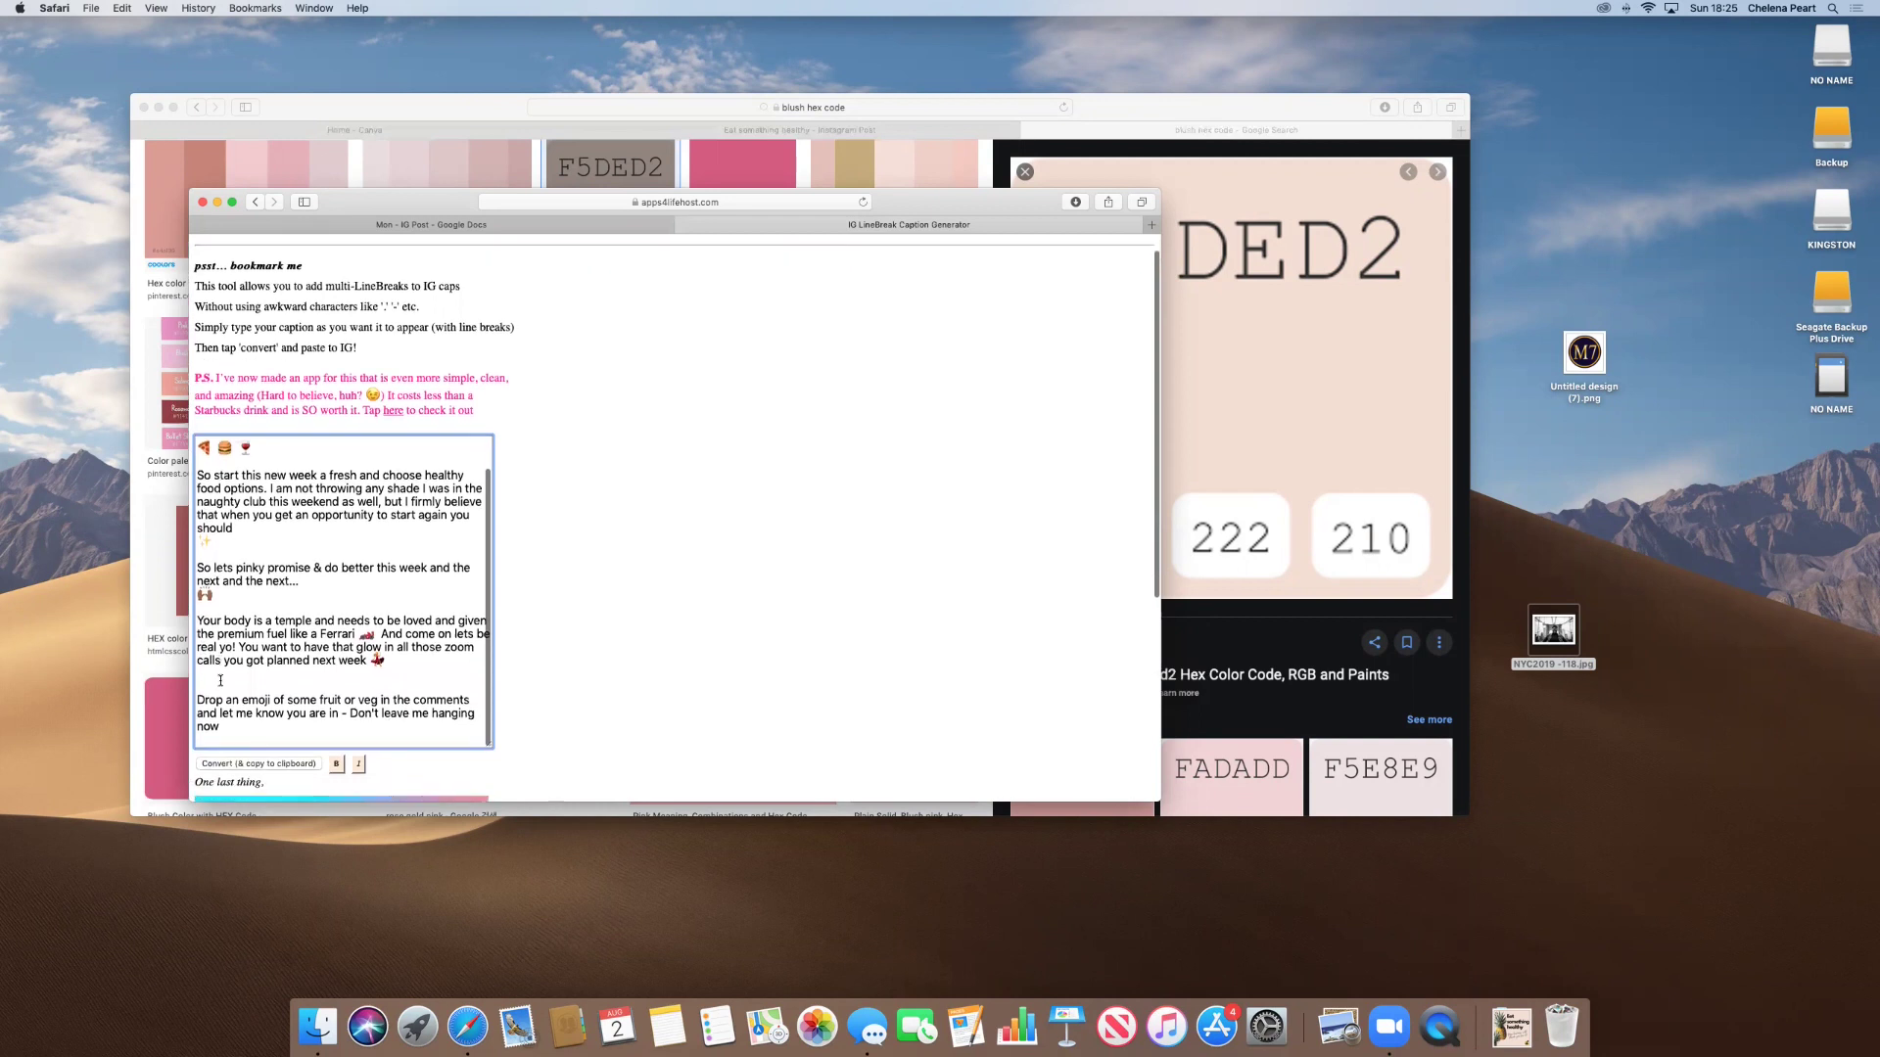
pyautogui.press('BackSpace')
pyautogui.press('BackSpace')
pyautogui.press('Return')
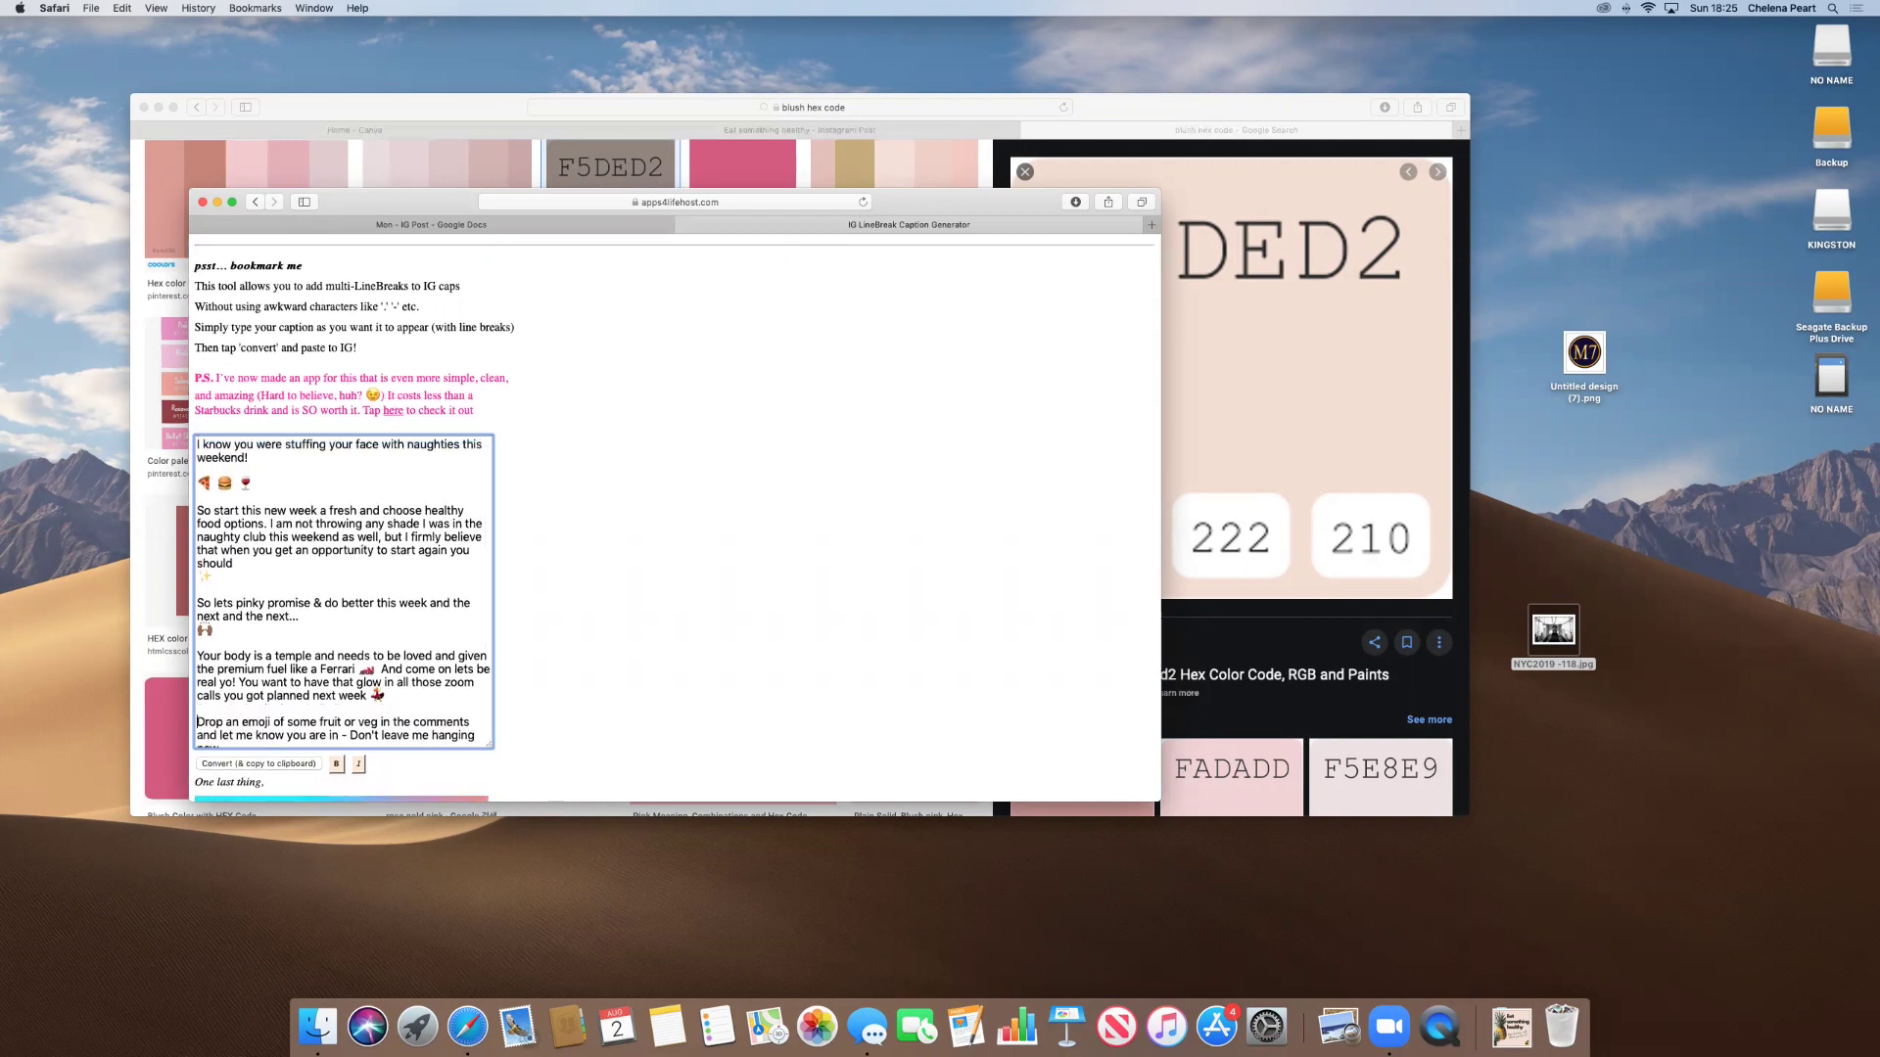
pyautogui.scroll(-5, 210, 676)
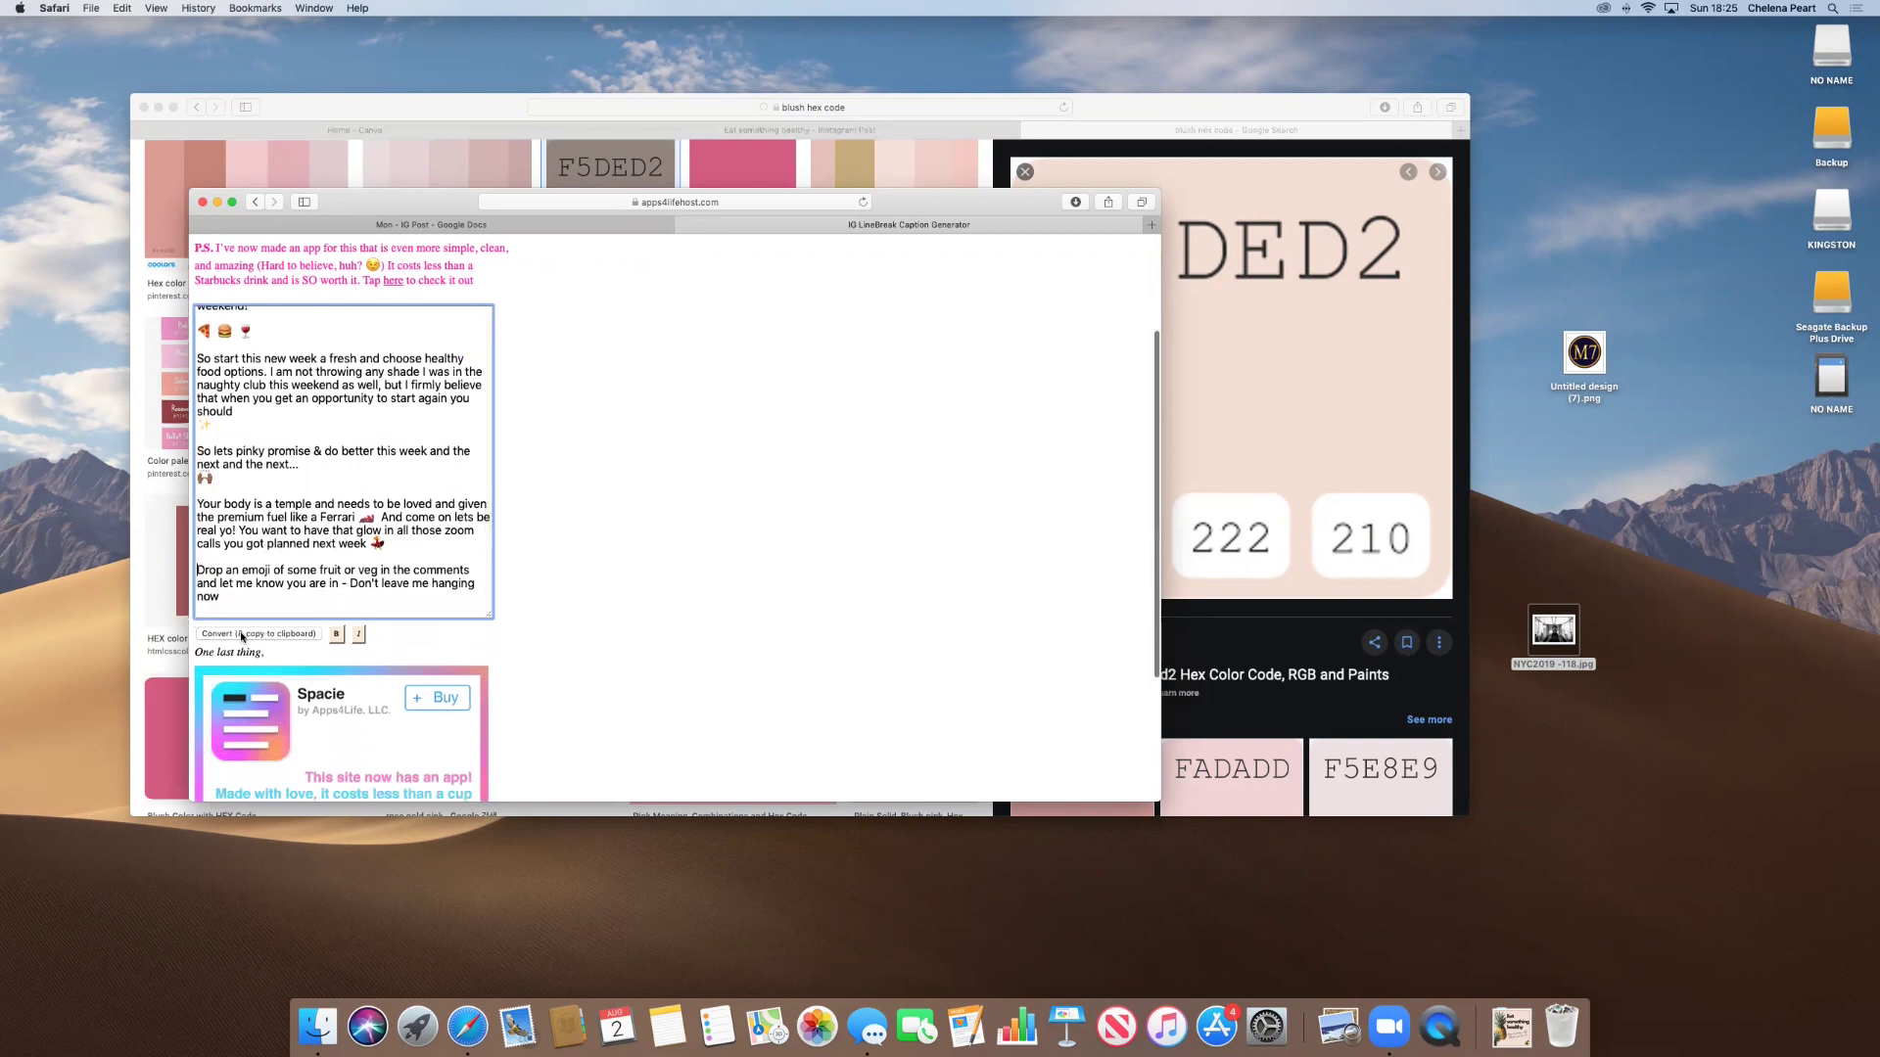
pyautogui.click(233, 633)
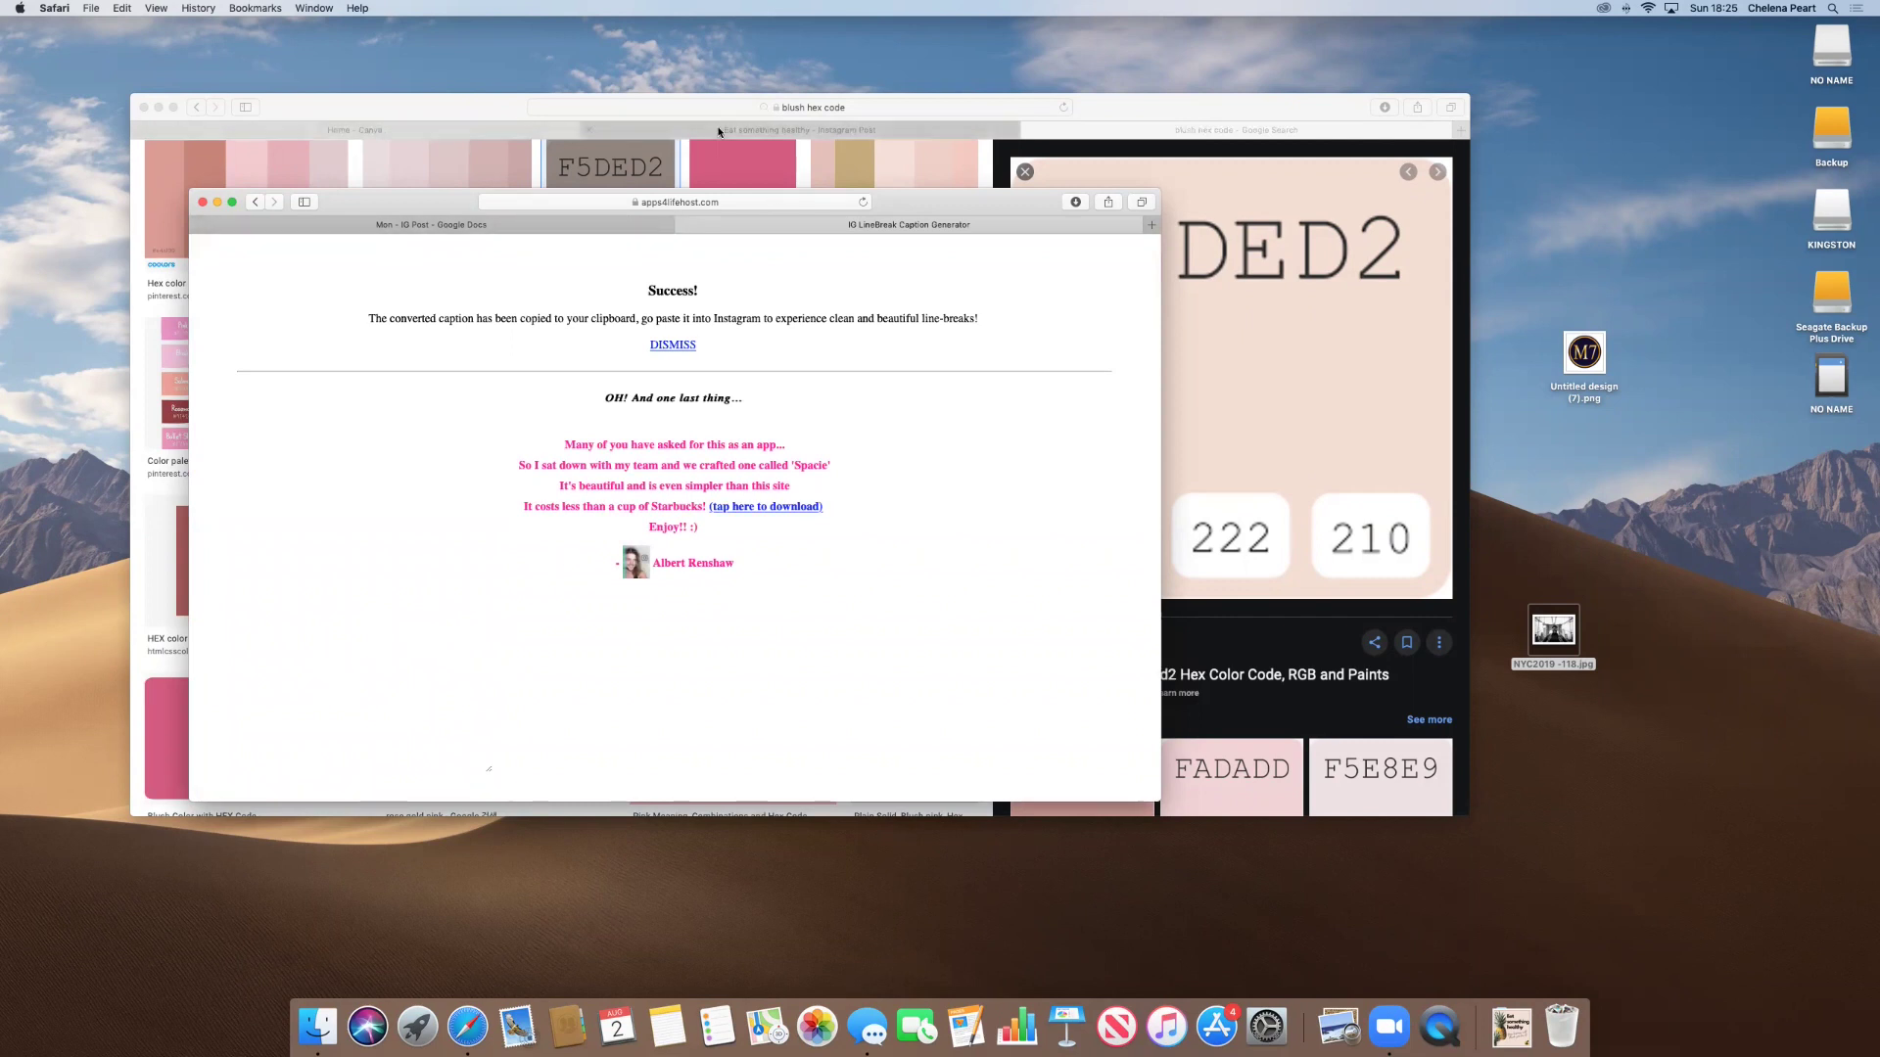
pyautogui.click(719, 134)
pyautogui.click(718, 133)
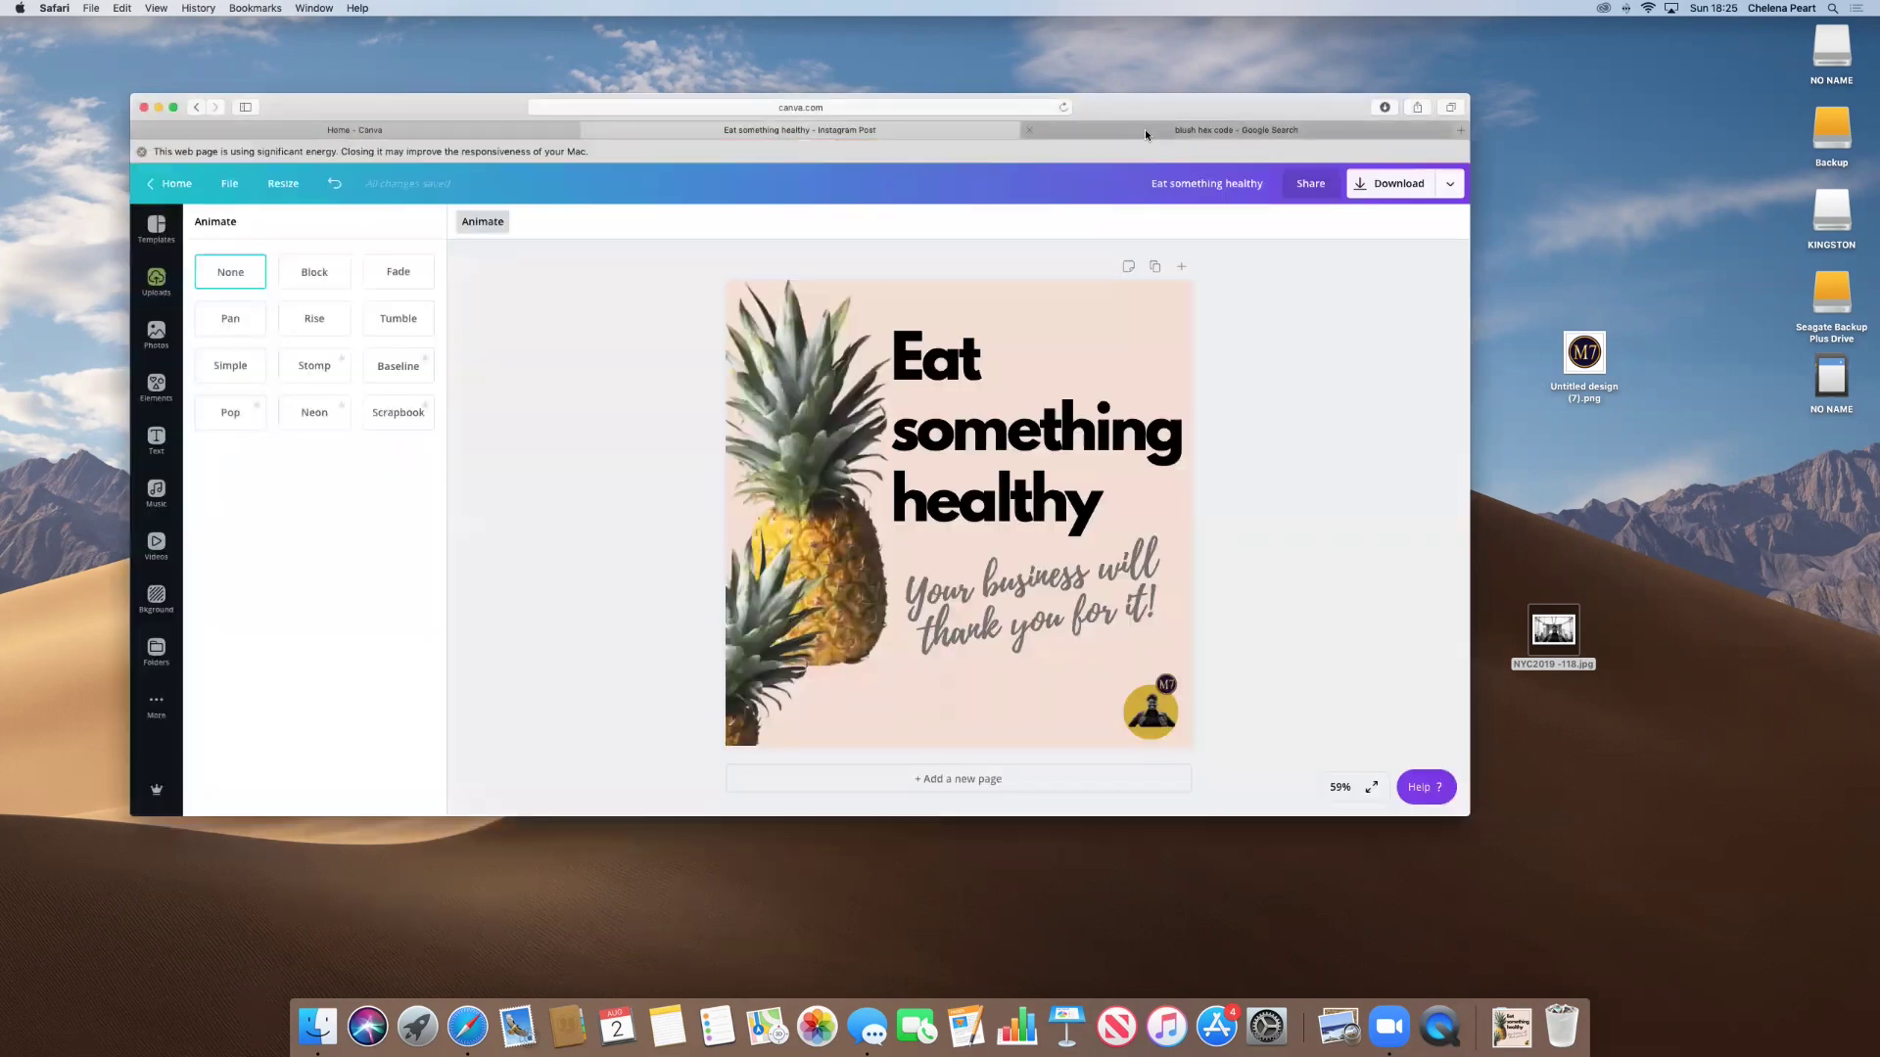
pyautogui.click(1145, 131)
pyautogui.click(796, 131)
pyautogui.hotkey('ctrl', 'Up')
pyautogui.click(628, 861)
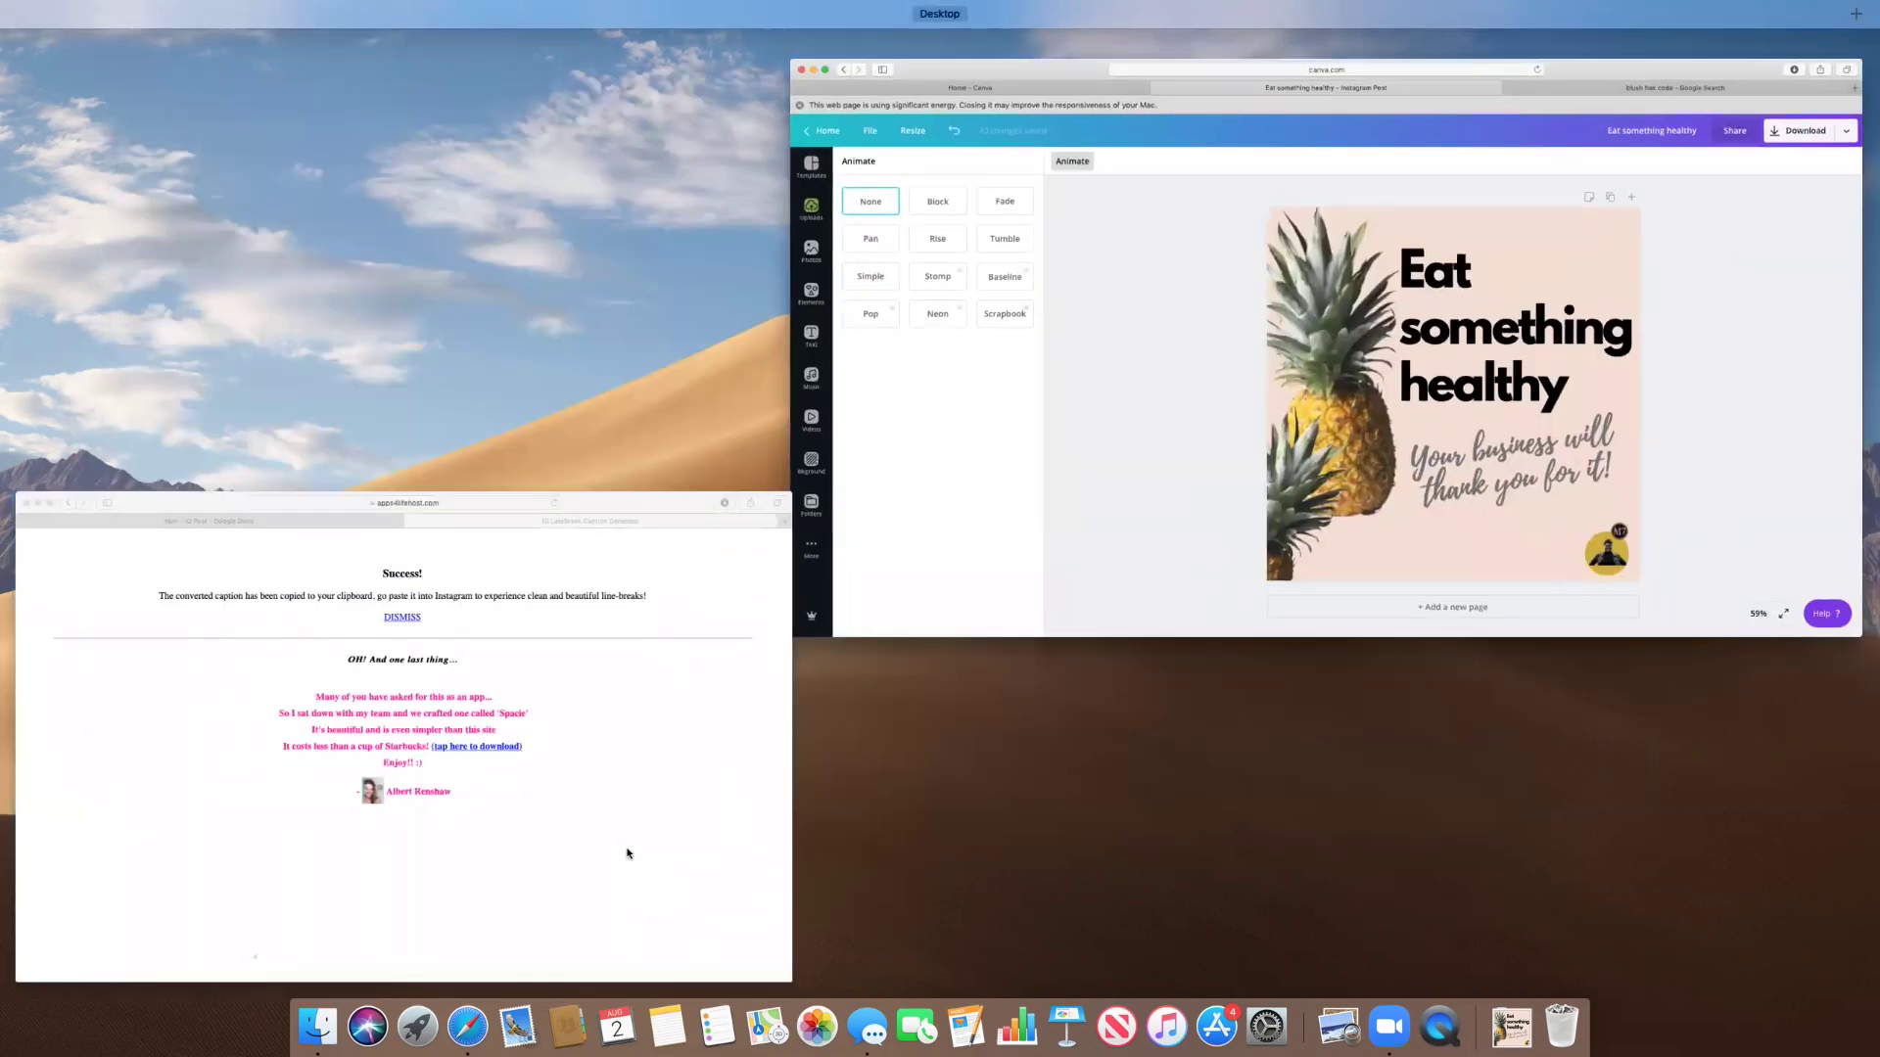
# Replace the caption text above the hashtags in the "Mon - IG Post" document with the converted caption.
pyautogui.click(514, 225)
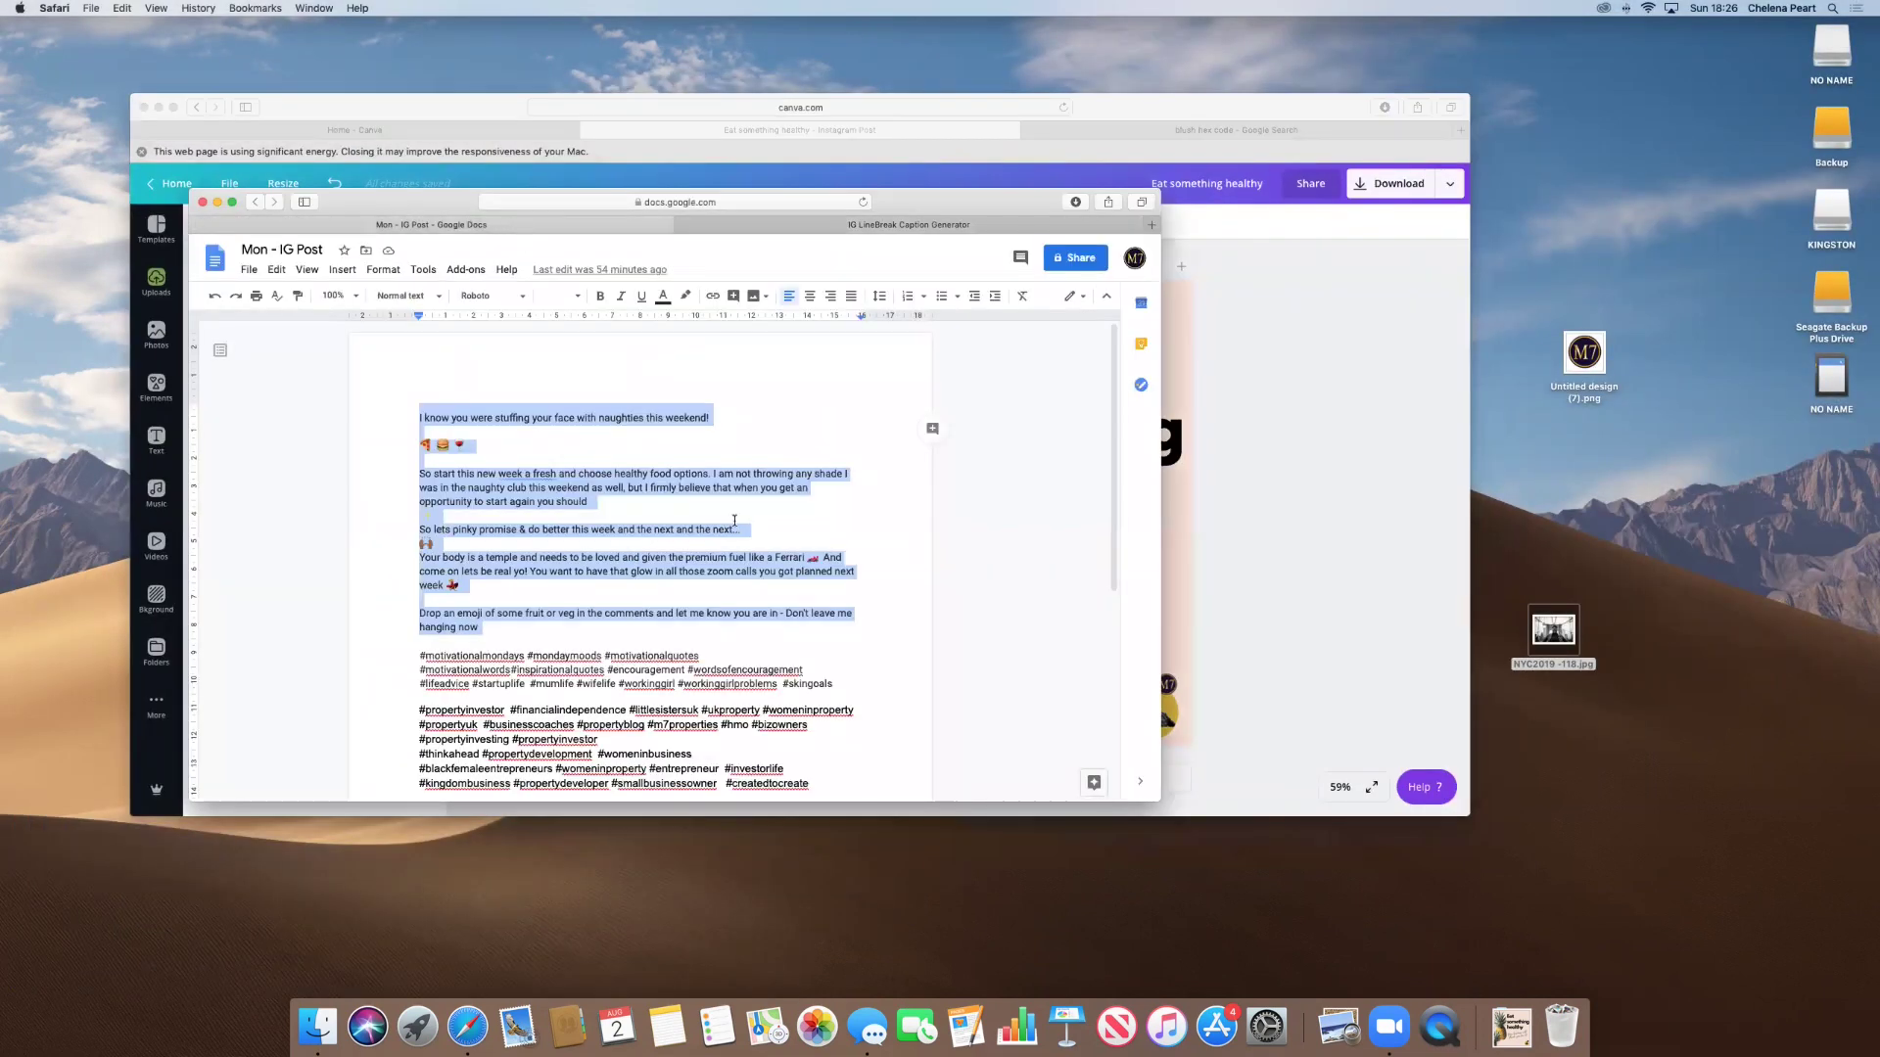
pyautogui.press('Left')
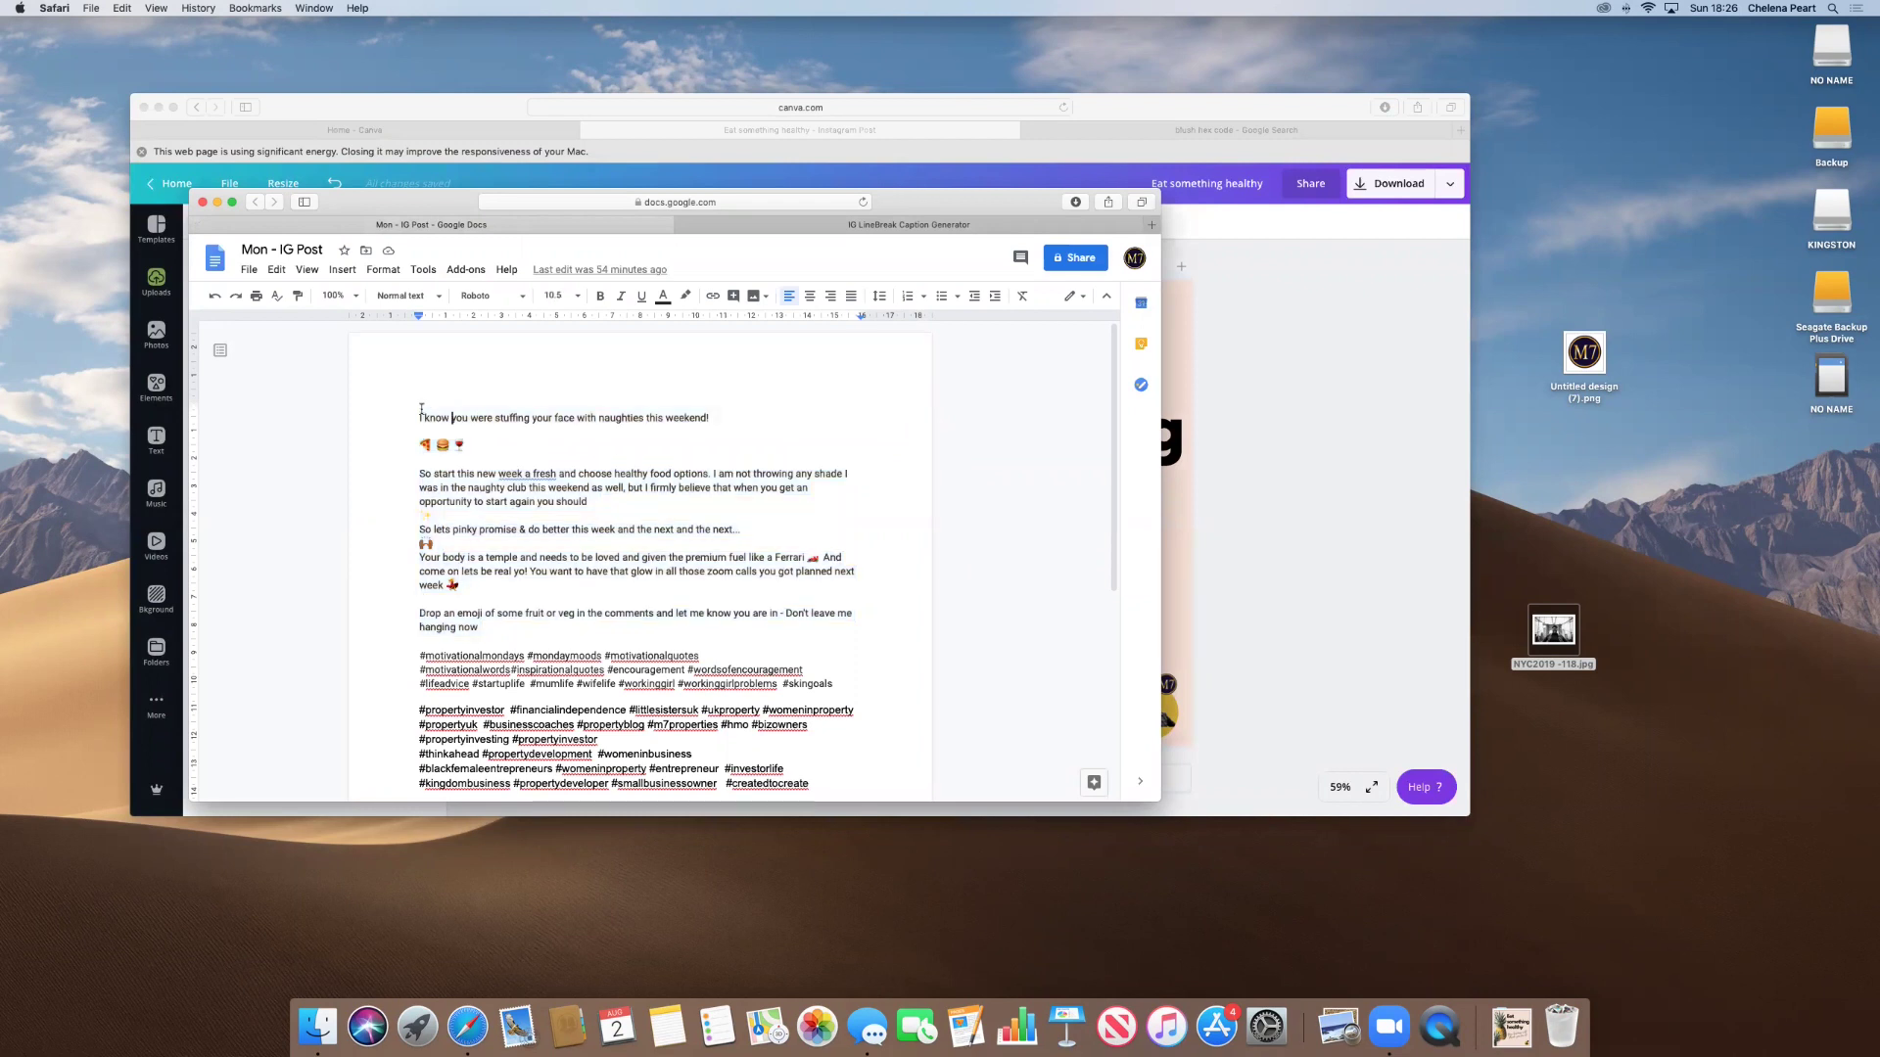
pyautogui.hotkey('shift', 'Down')
pyautogui.hotkey('shift', 'Down')
pyautogui.hotkey('shift', 'Down')
pyautogui.hotkey('shift', 'Down')
pyautogui.hotkey('shift', 'Down')
pyautogui.hotkey('shift', 'Down')
pyautogui.hotkey('shift', 'Down')
pyautogui.hotkey('shift', 'Down')
pyautogui.hotkey('shift', 'Down')
pyautogui.hotkey('shift', 'Down')
pyautogui.hotkey('shift', 'Down')
pyautogui.hotkey('shift', 'Down')
pyautogui.hotkey('shift', 'Down')
pyautogui.hotkey('shift', 'Down')
pyautogui.hotkey('shift', 'Down')
pyautogui.hotkey('shift', 'Down')
pyautogui.press('BackSpace')
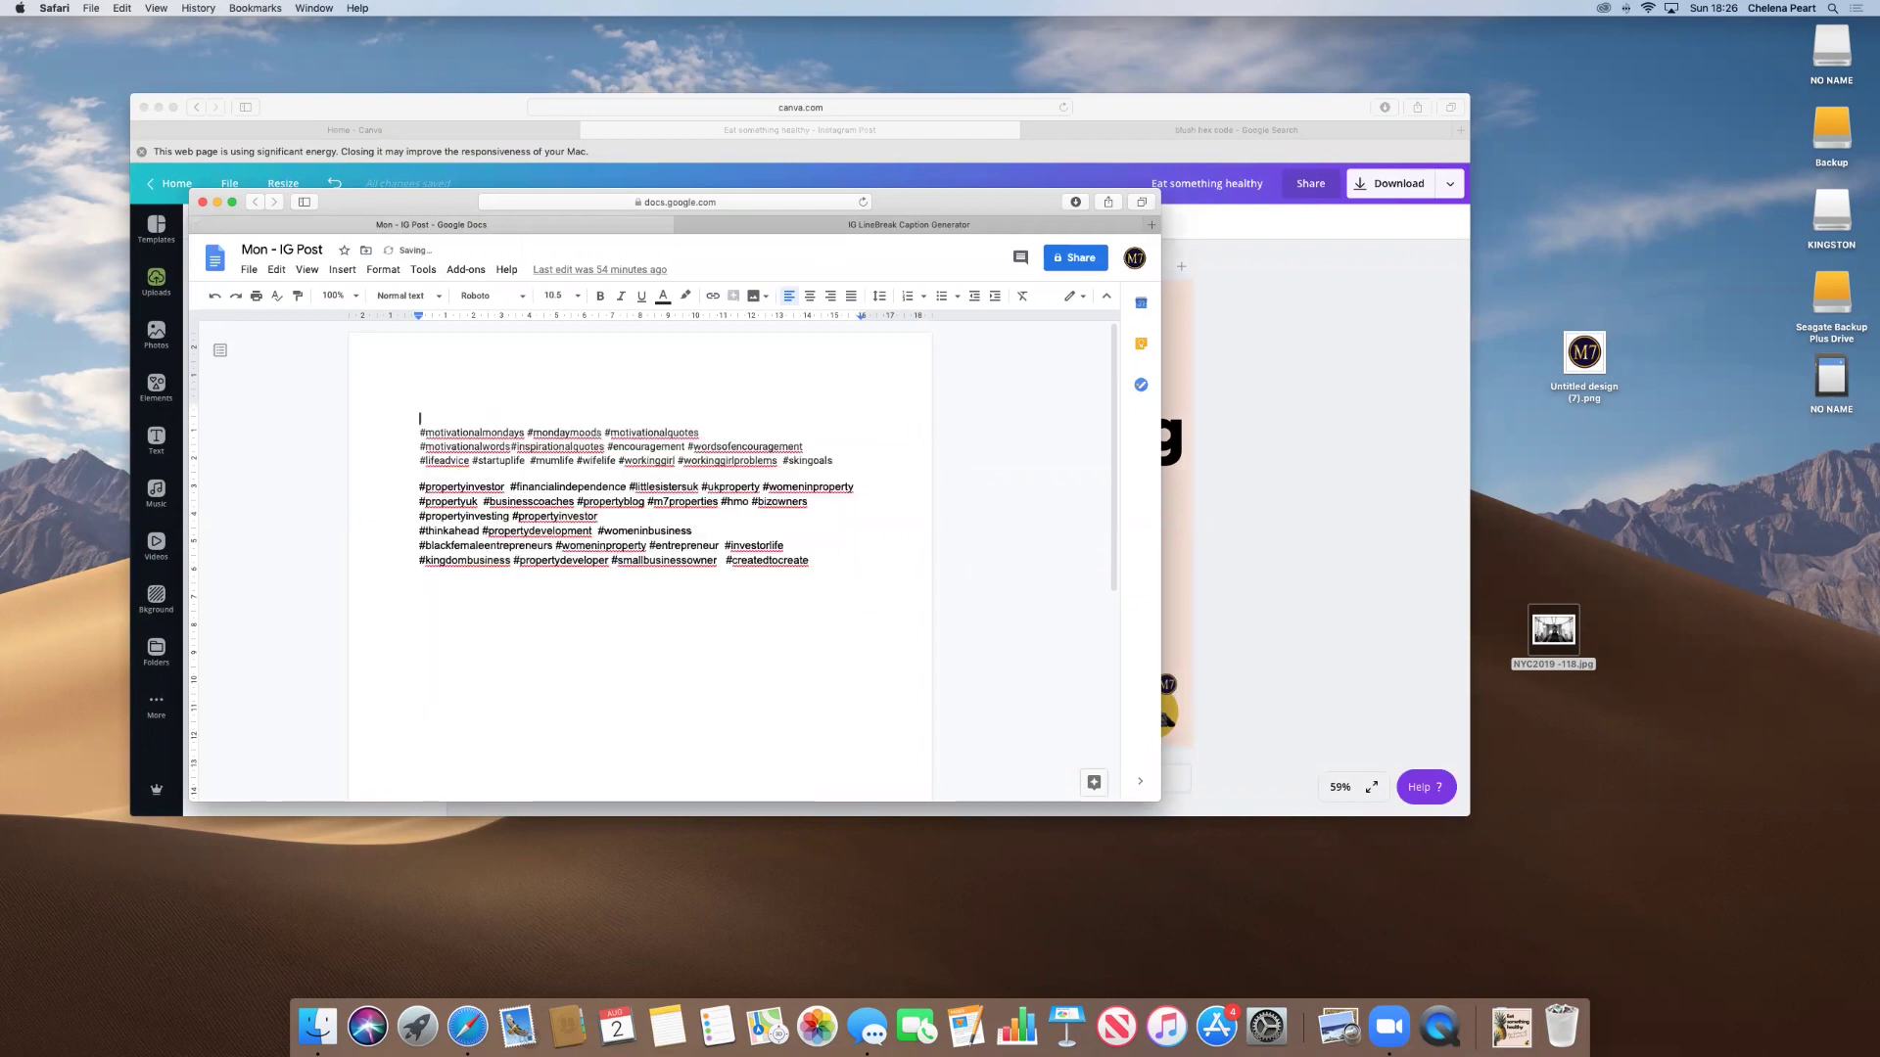
pyautogui.press('super+v')
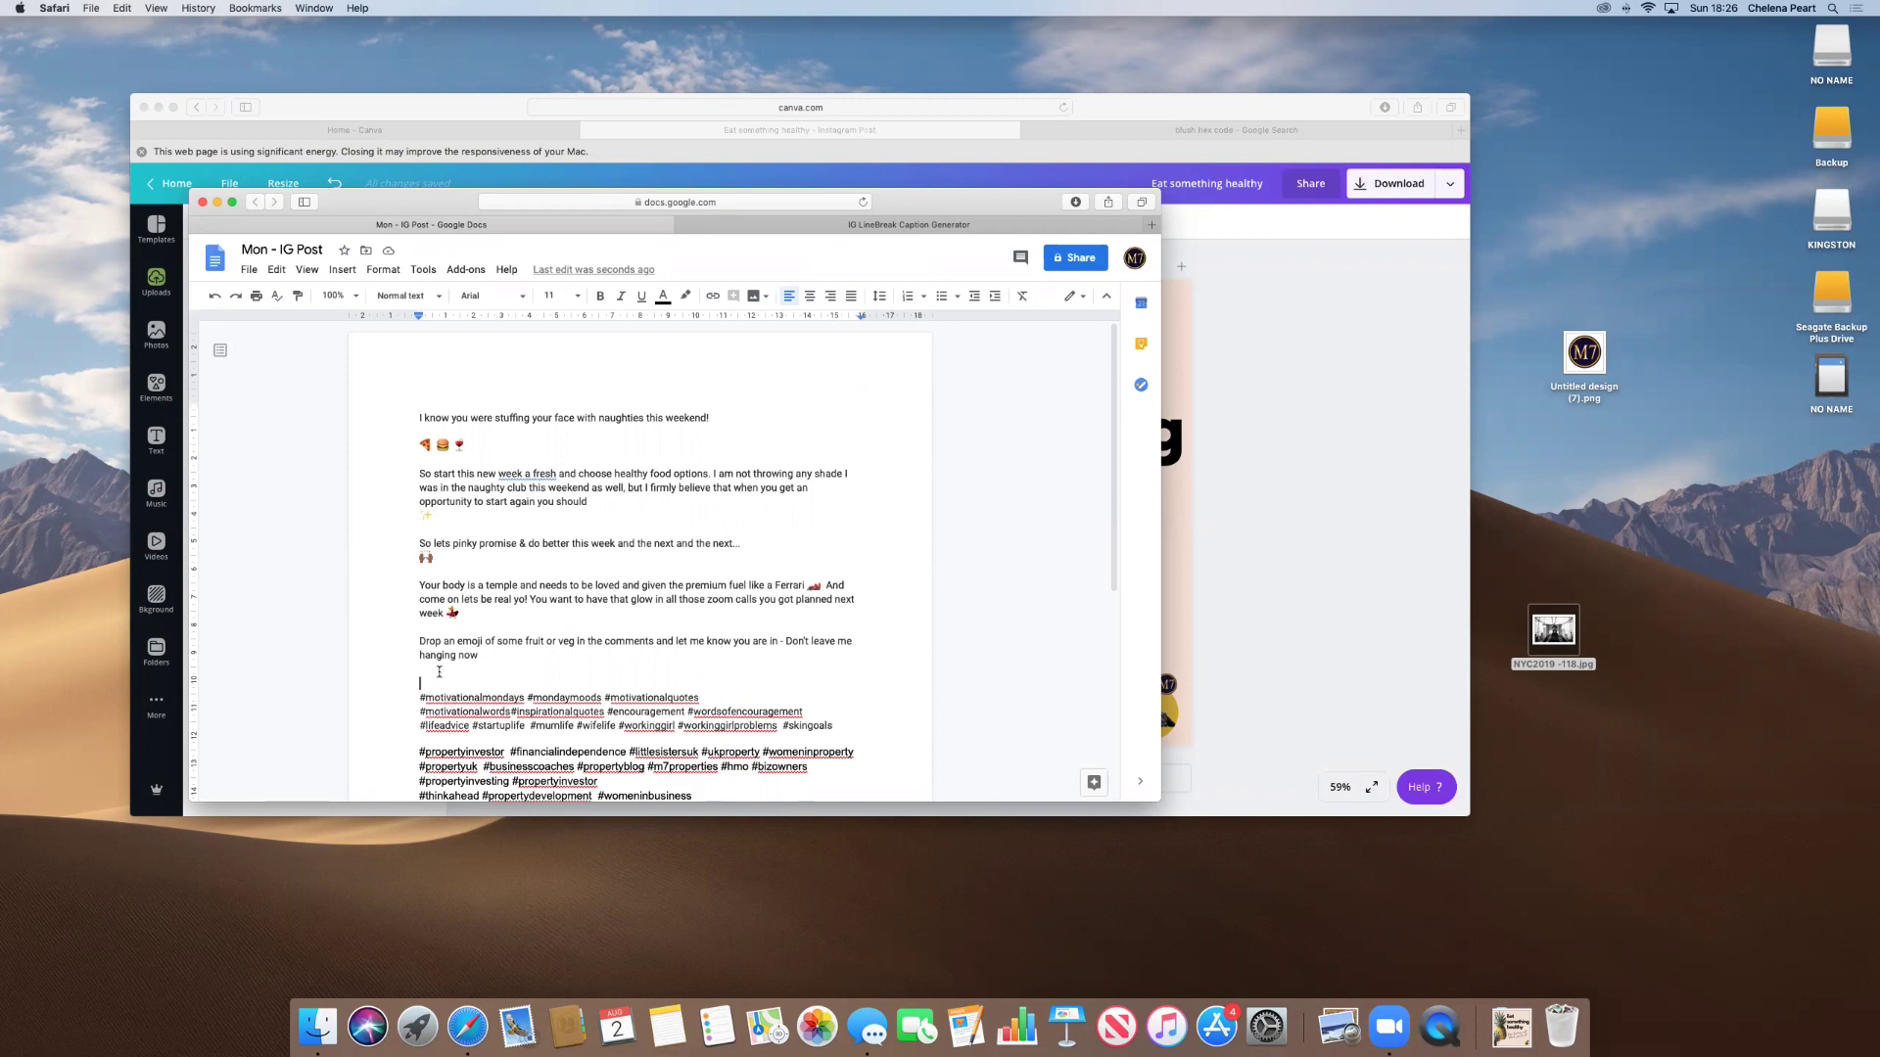
# Copy all the hashtags below the caption, from #motivationalmondays to #createdtocreate.
pyautogui.scroll(-3, 437, 669)
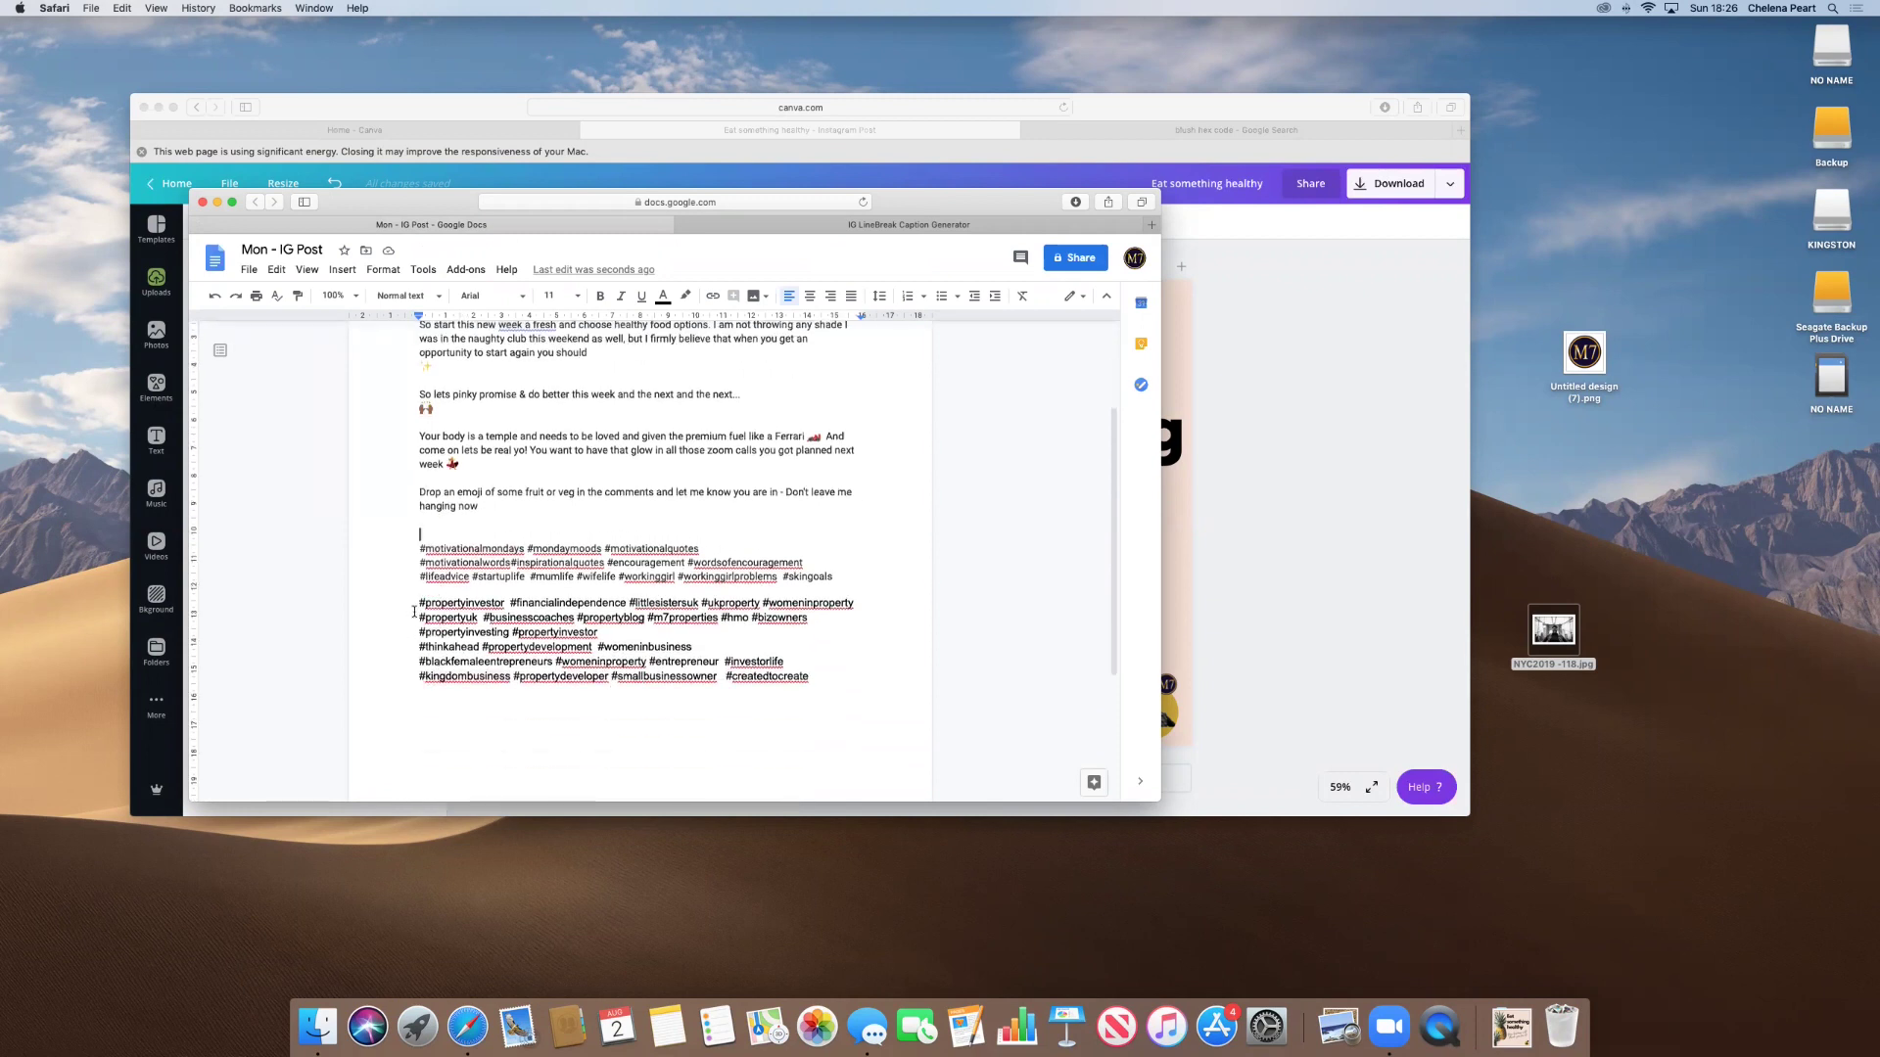
pyautogui.click(387, 591)
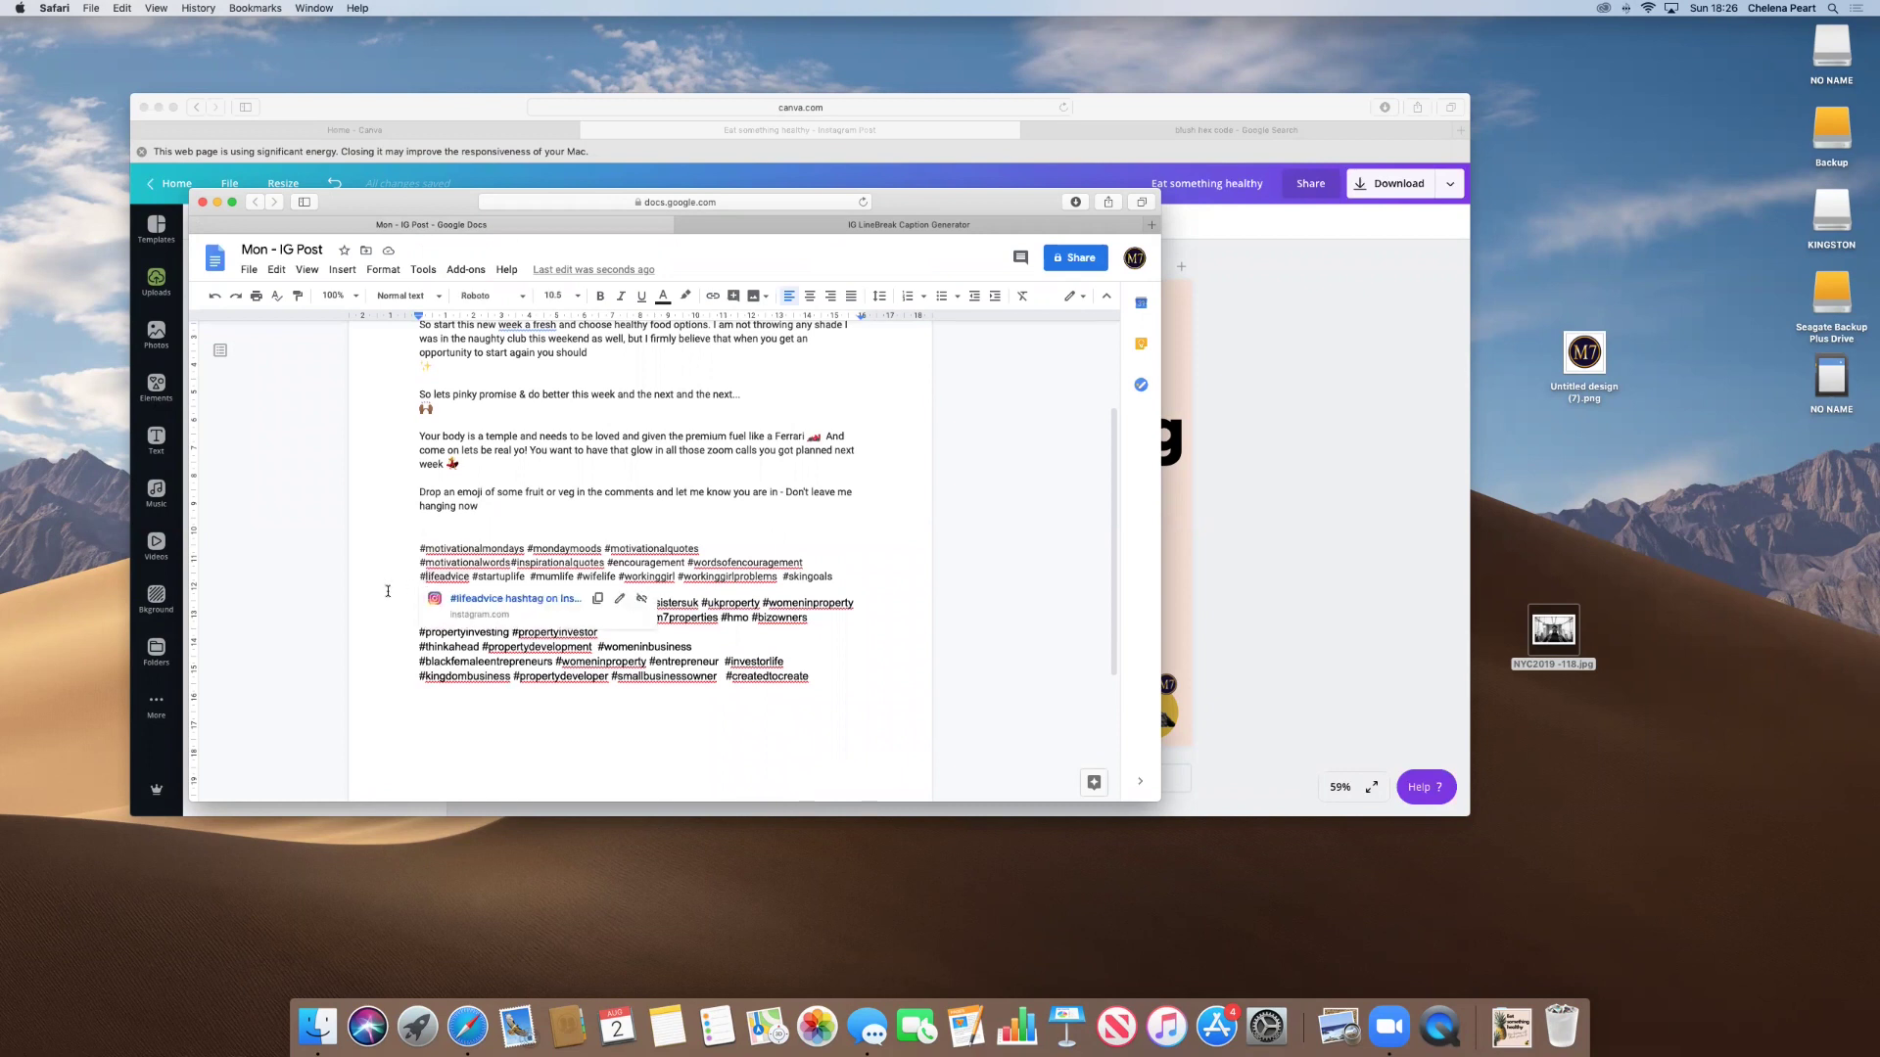
pyautogui.click(499, 705)
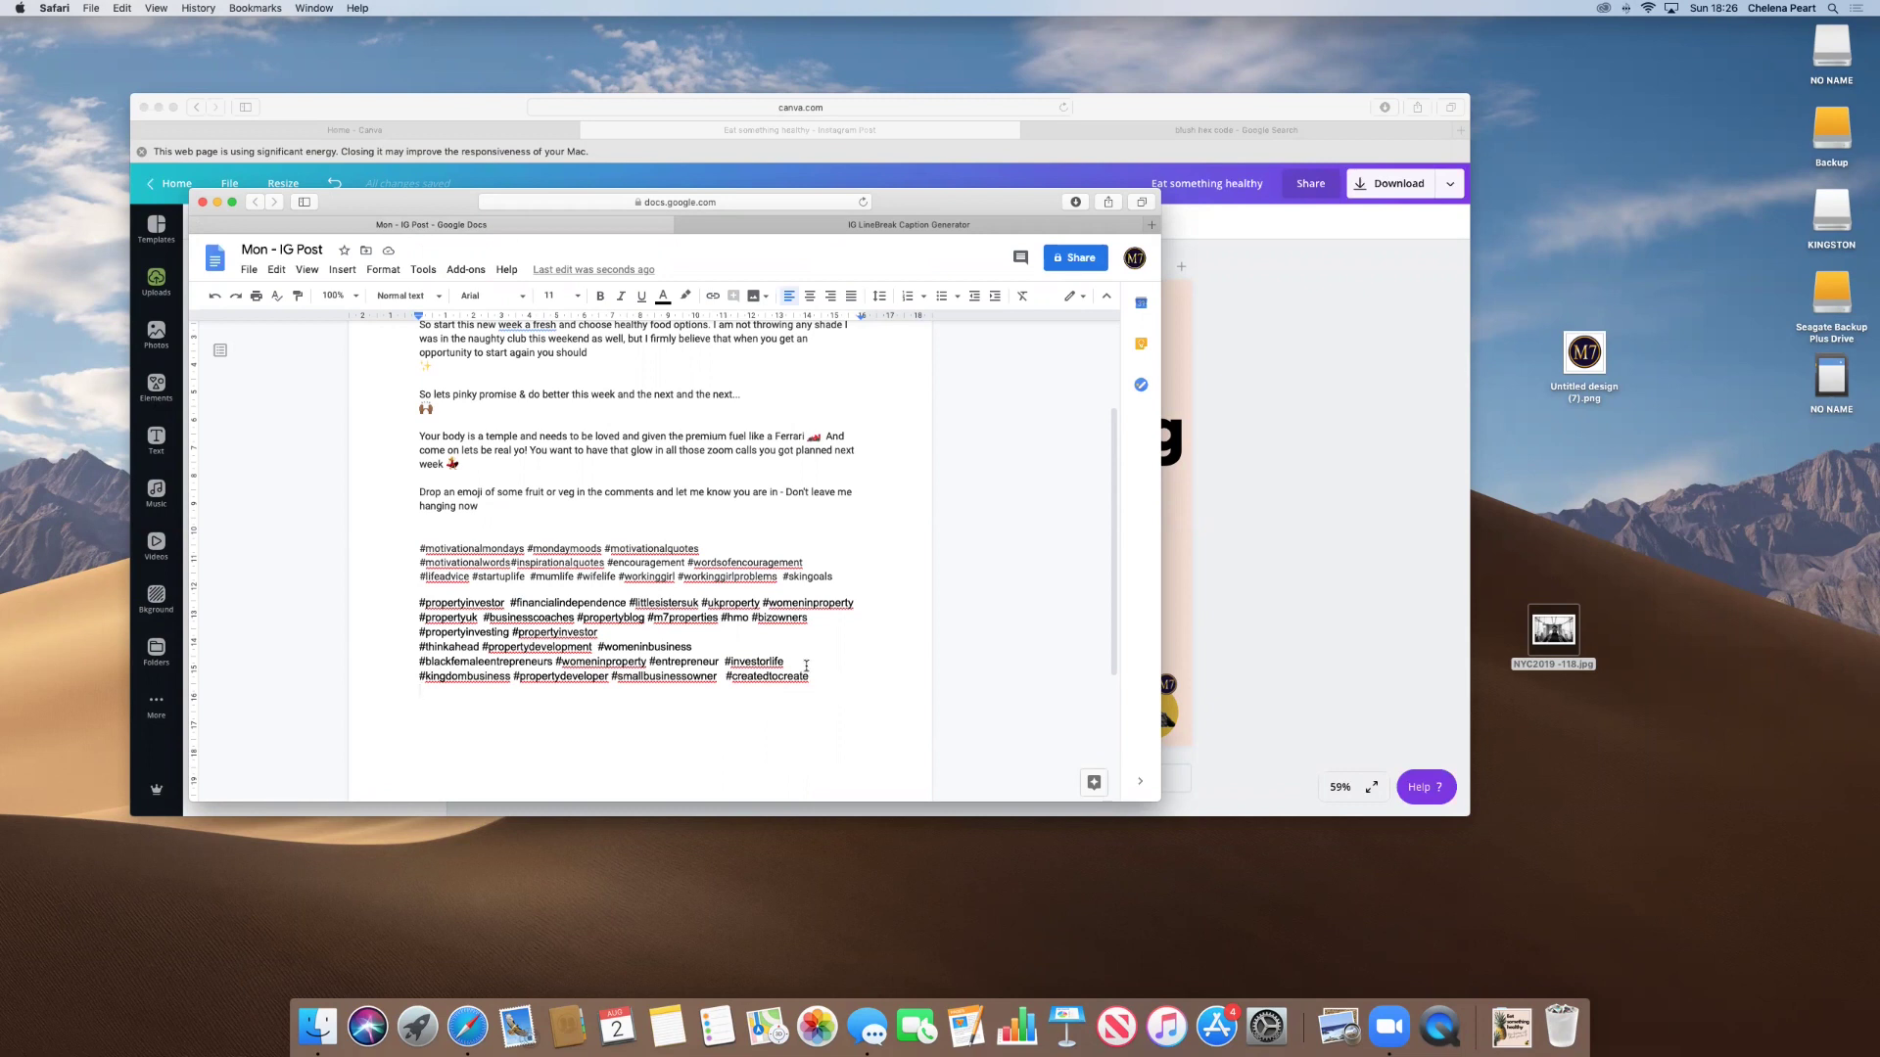
pyautogui.moveTo(743, 688); pyautogui.dragTo(409, 548)
pyautogui.press('cmd+c')
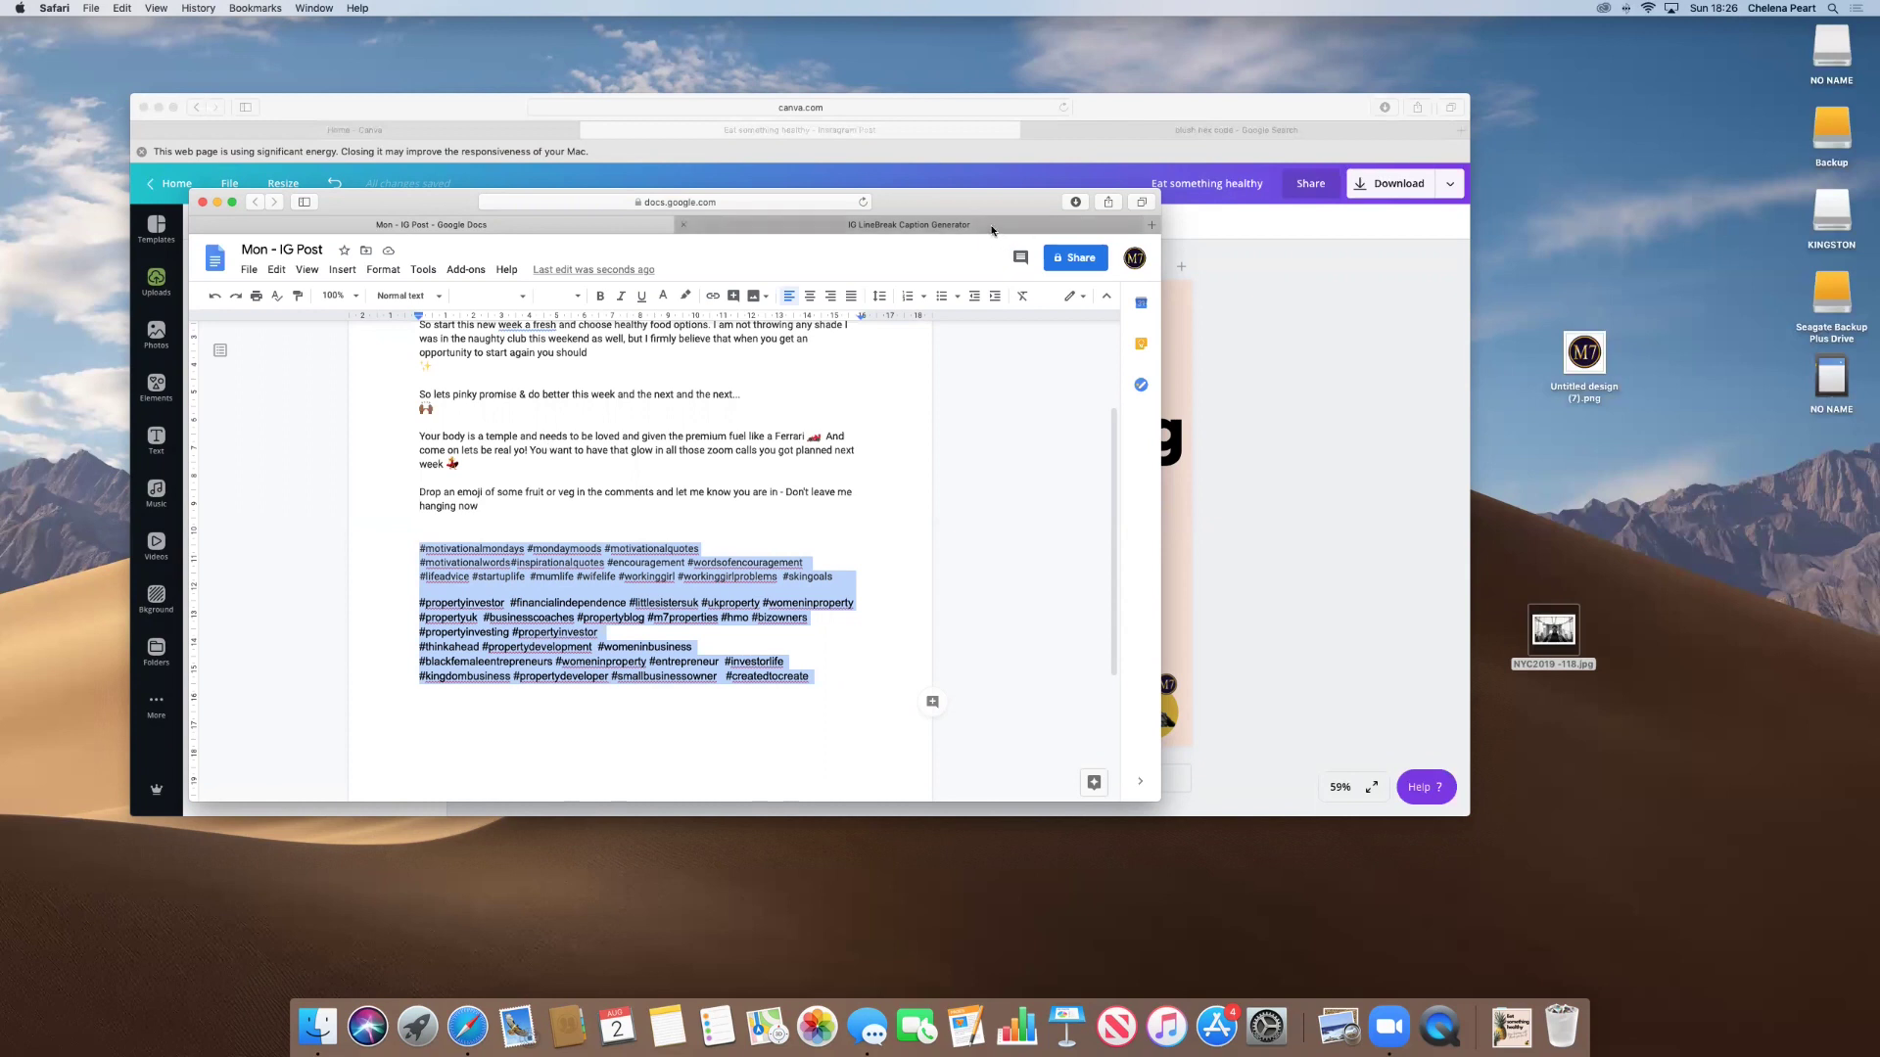
# Open hashtagcounter.com in the caption generator's tab.
pyautogui.click(697, 224)
pyautogui.click(689, 204)
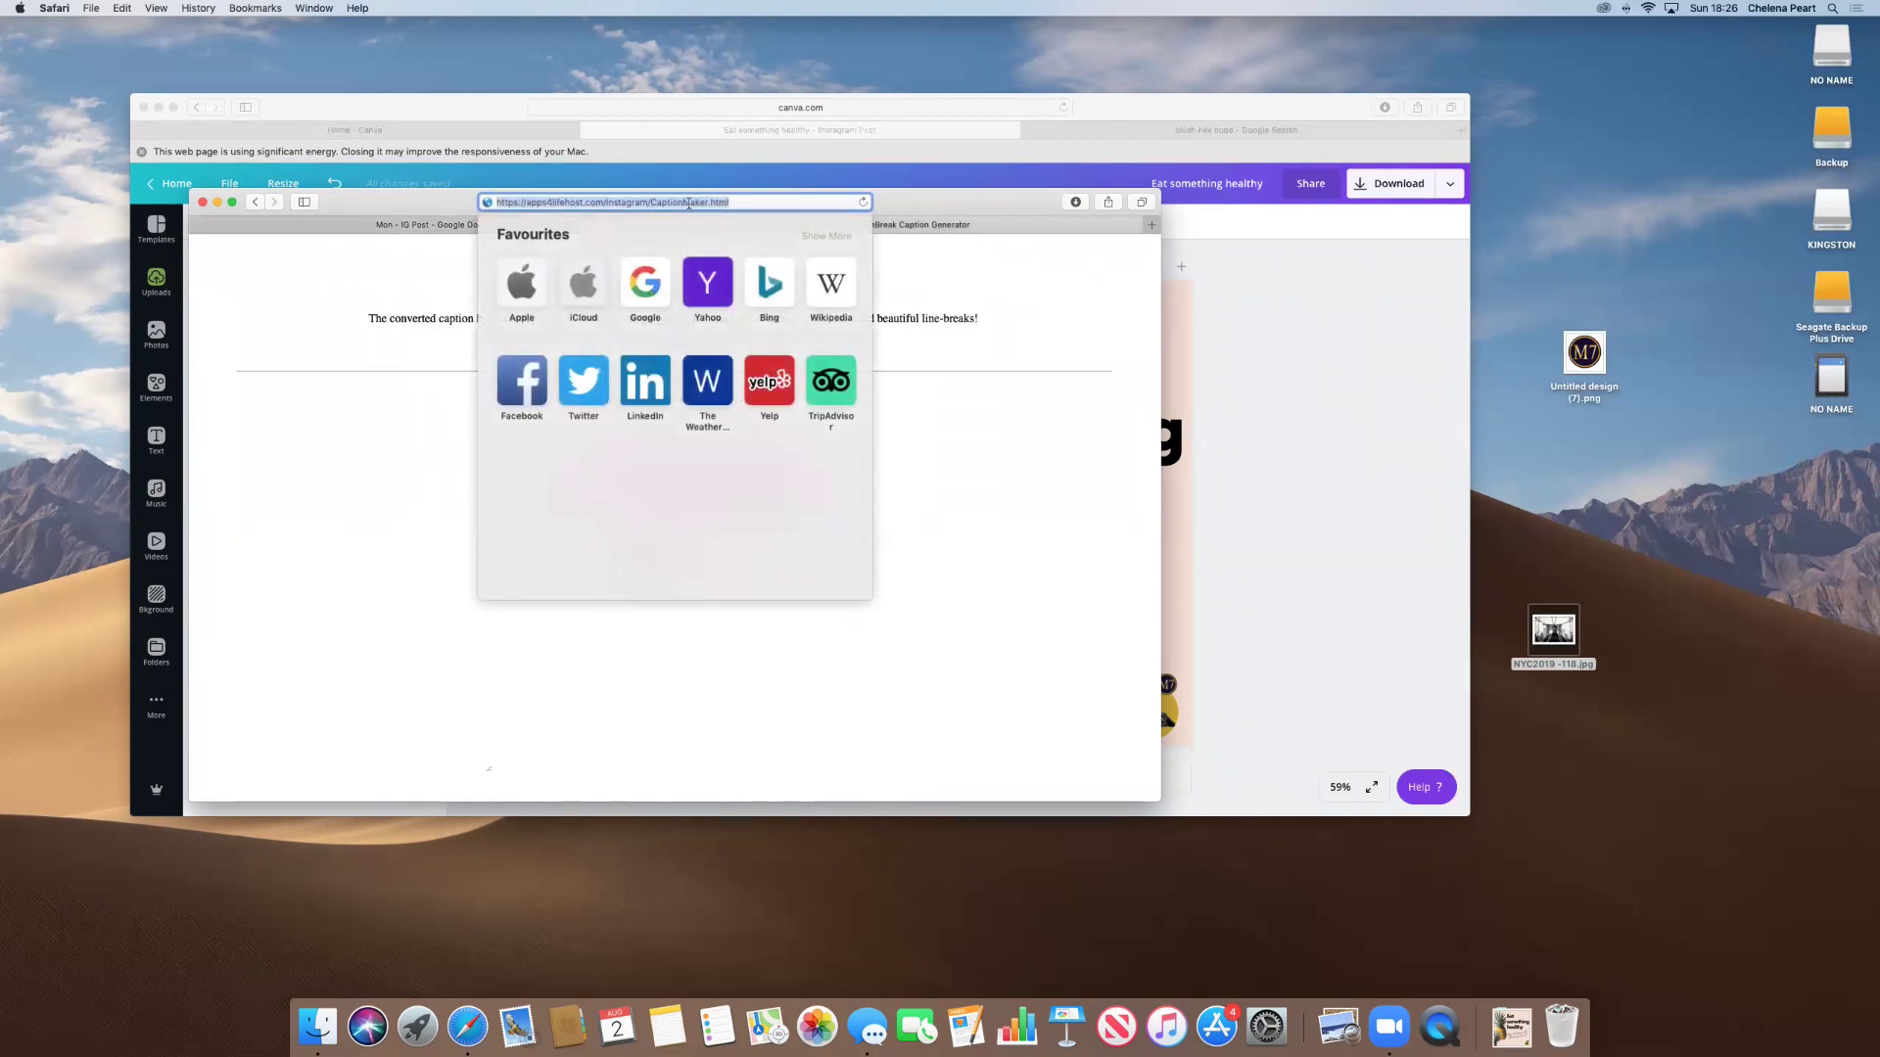
pyautogui.write('hashtagcounter.com')
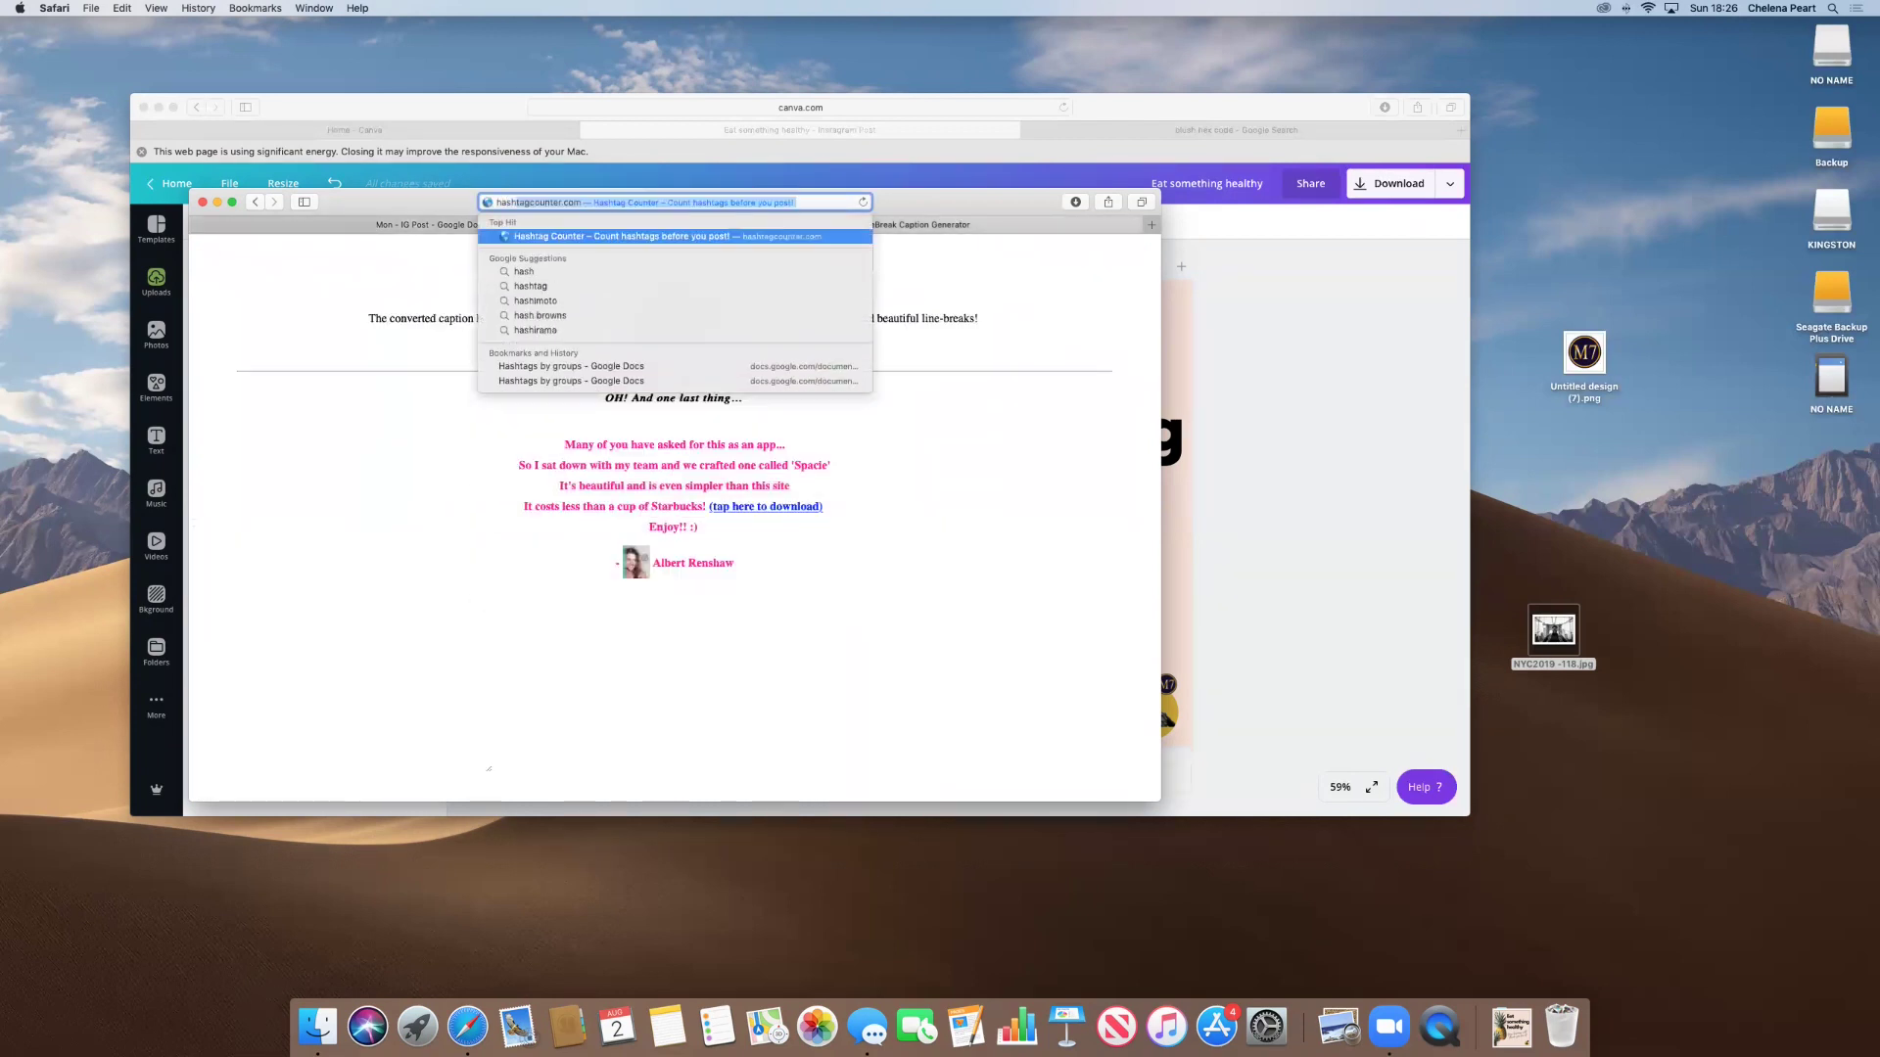
pyautogui.press('Return')
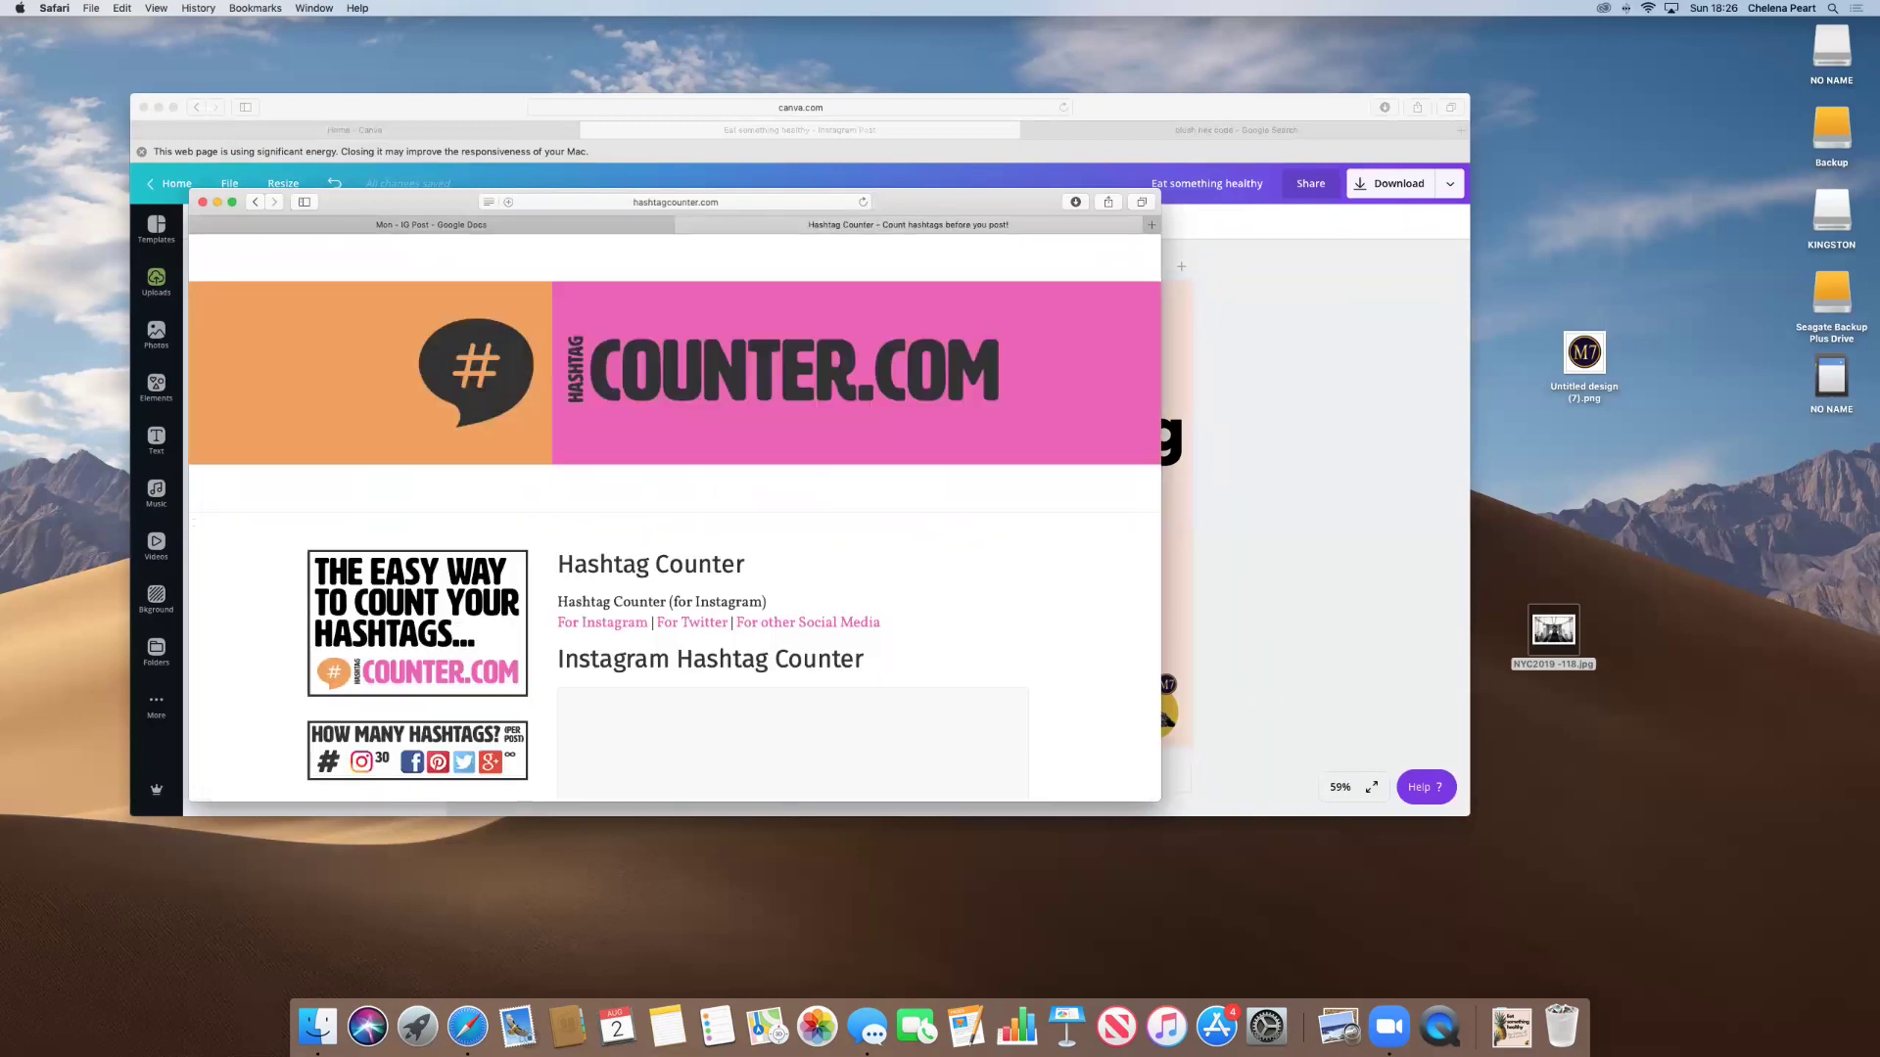
# Paste the copied hashtags into the Instagram Hashtag Counter and count them.
pyautogui.scroll(-5, 826, 411)
pyautogui.scroll(1, 827, 411)
pyautogui.click(644, 373)
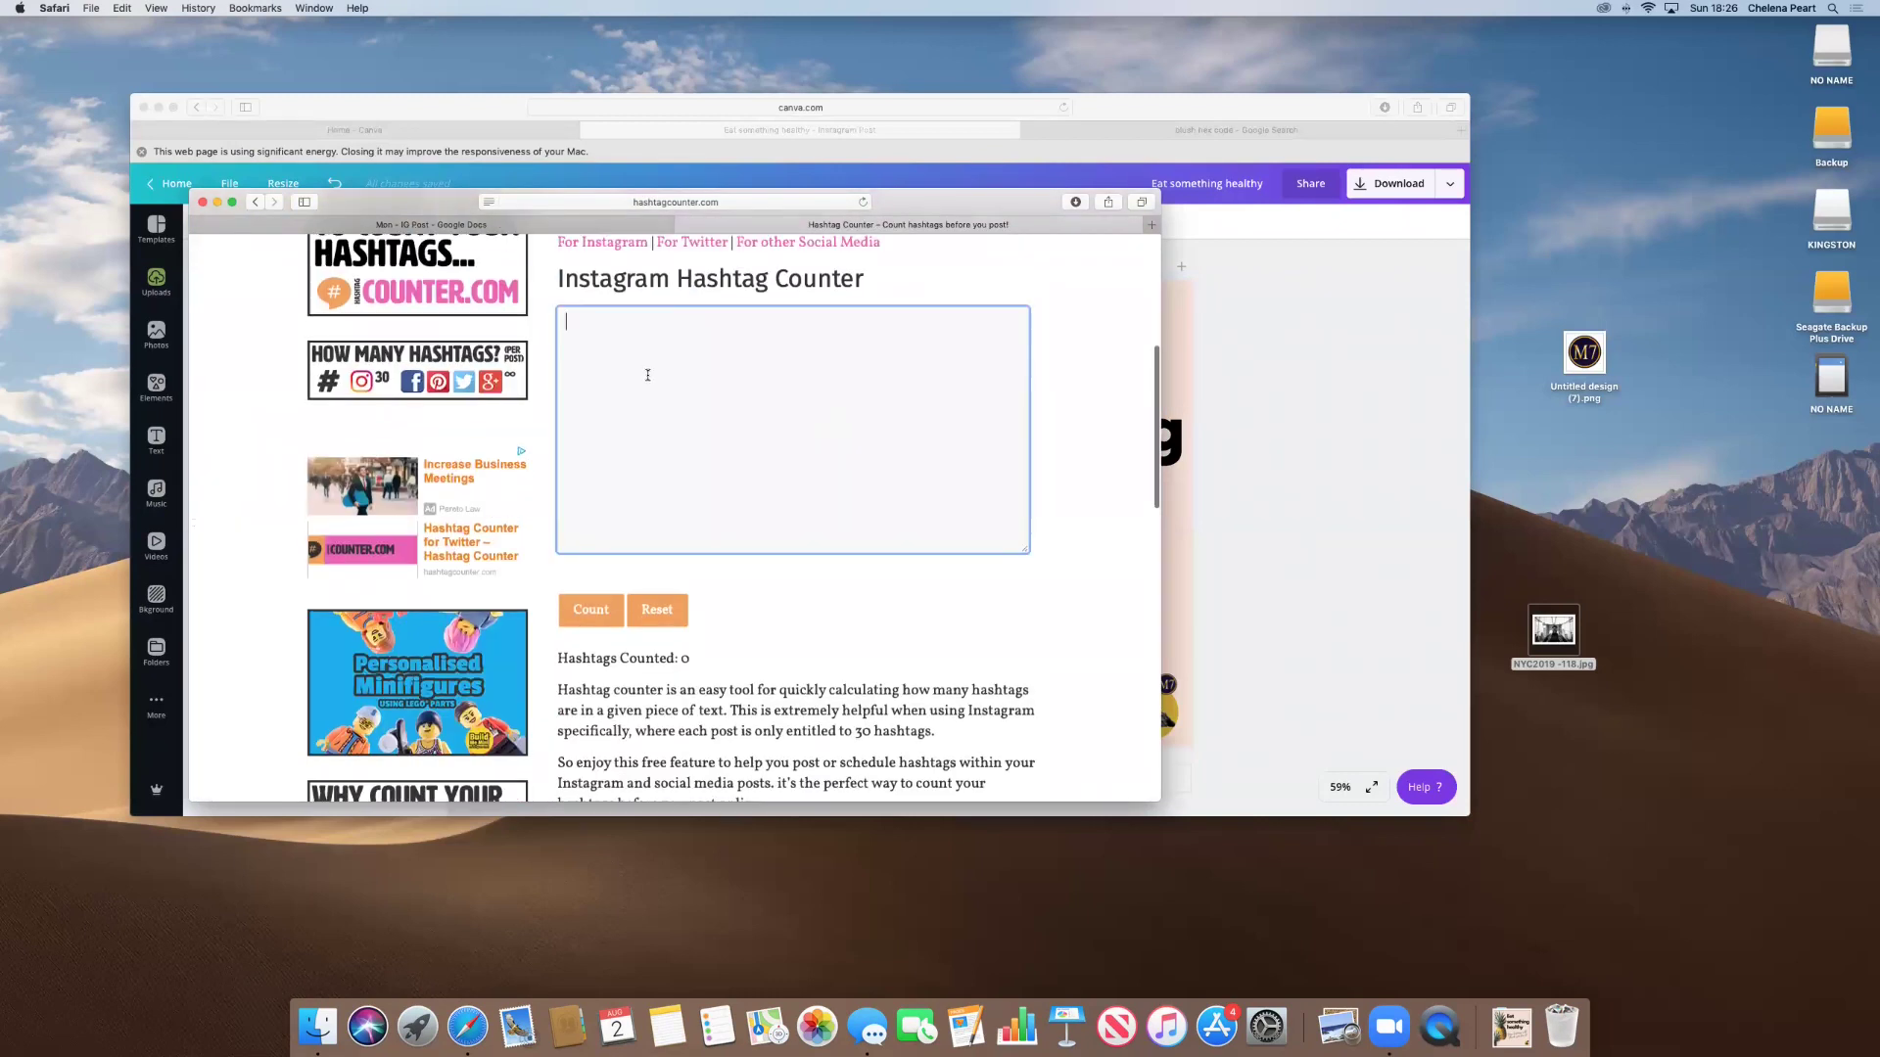
pyautogui.press('cmd+v')
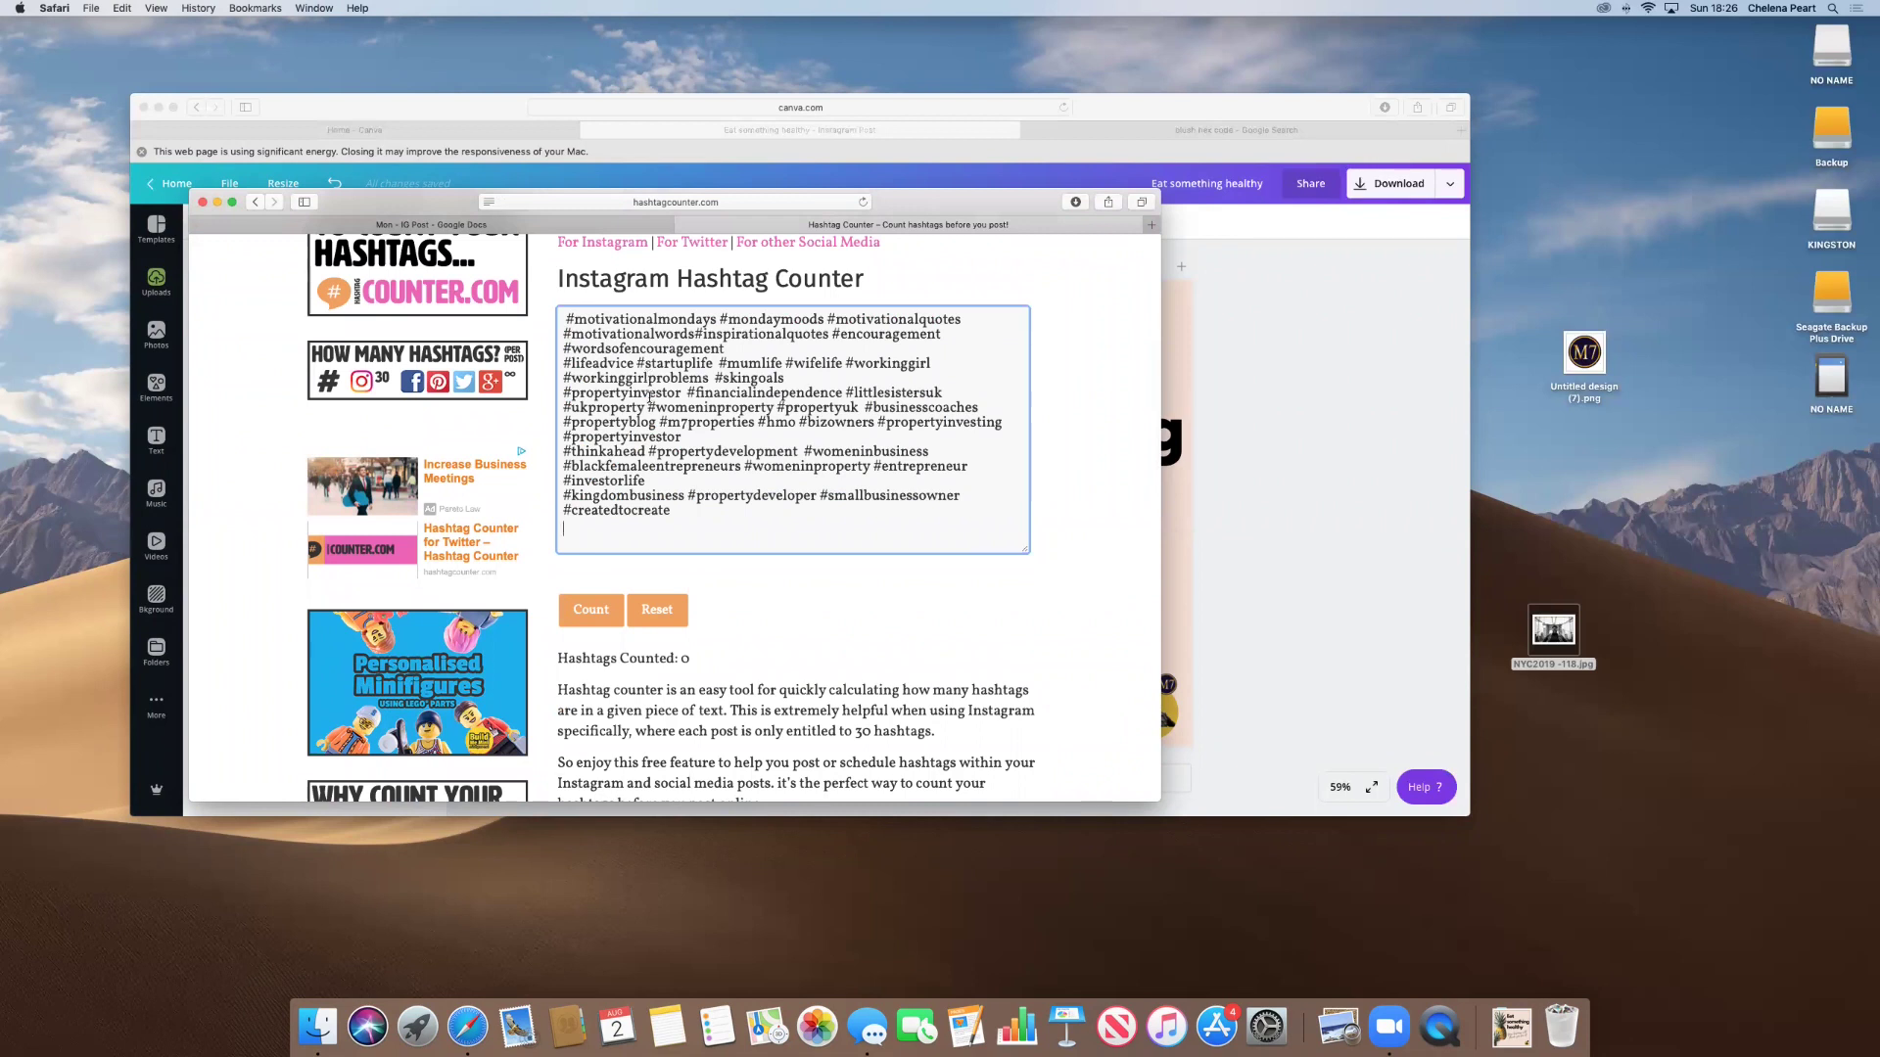
pyautogui.click(587, 613)
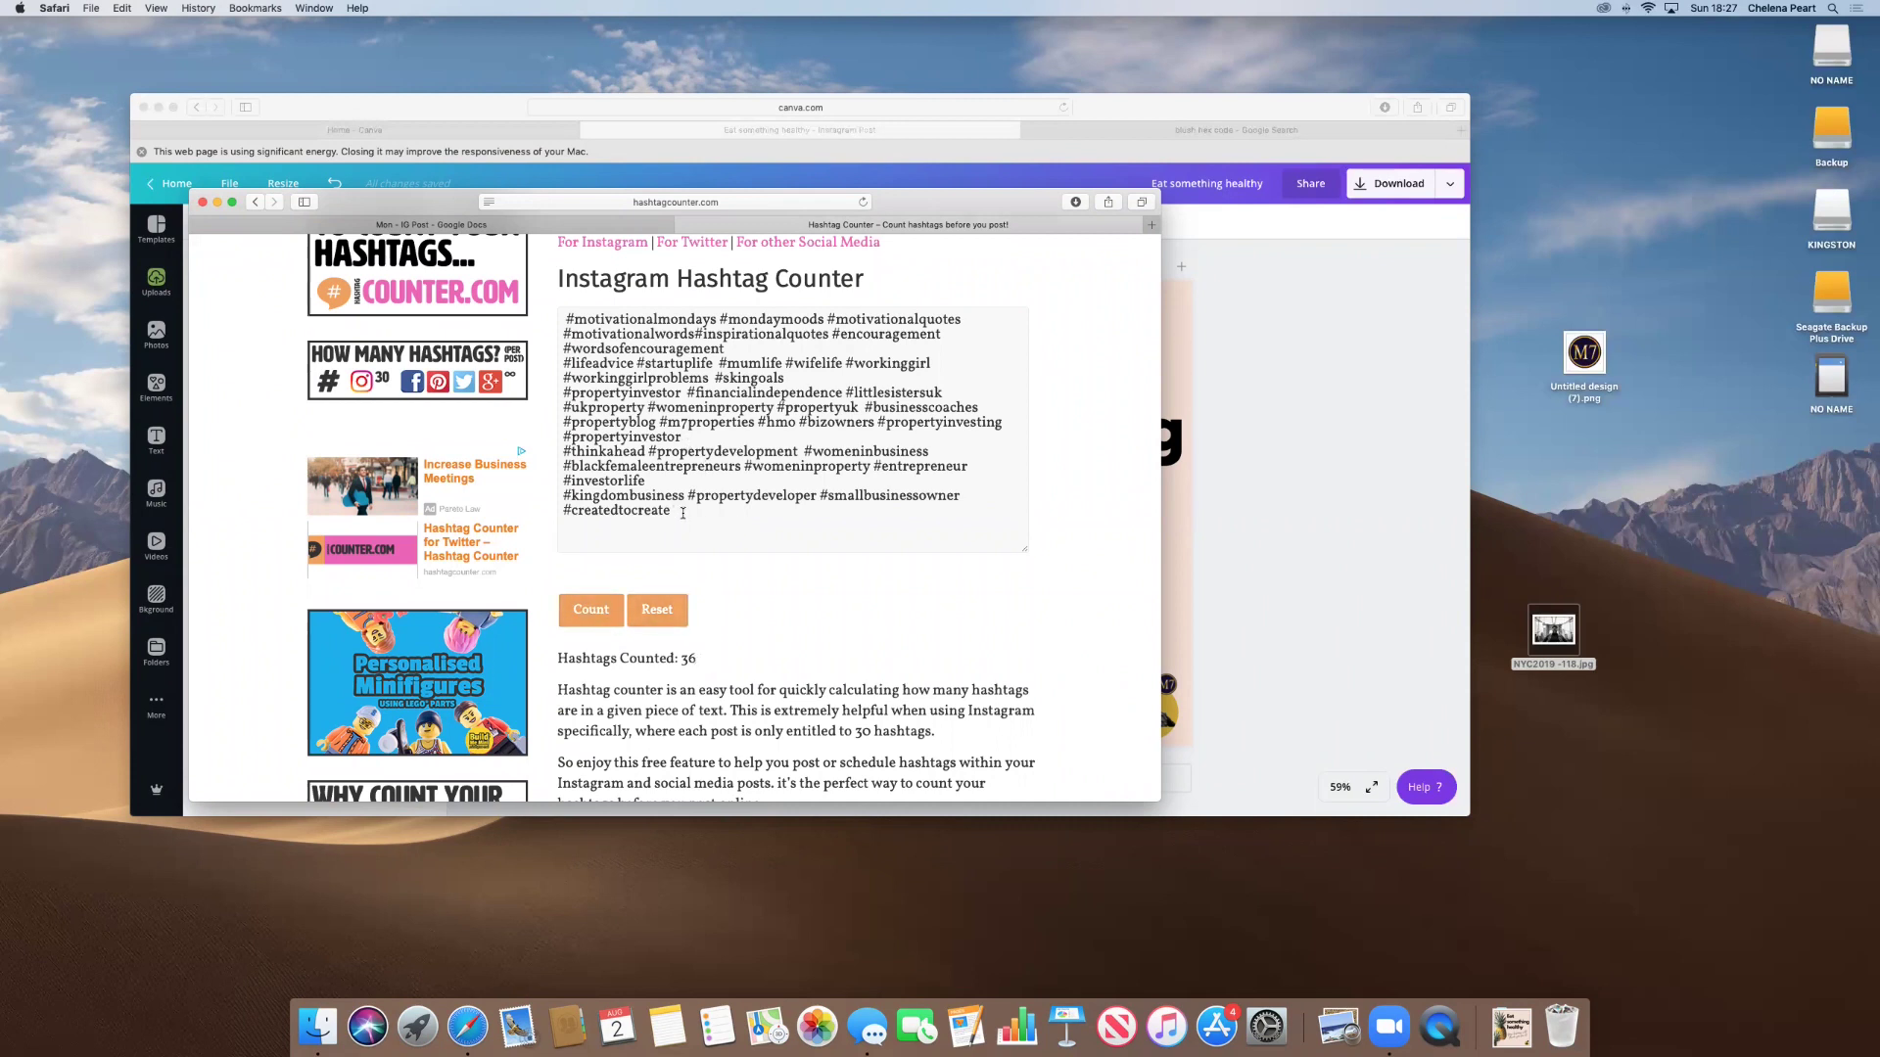
# Delete the hashtags from #kingdombusiness to #createdtocreate in the counter and recount the list.
pyautogui.scroll(1, 683, 513)
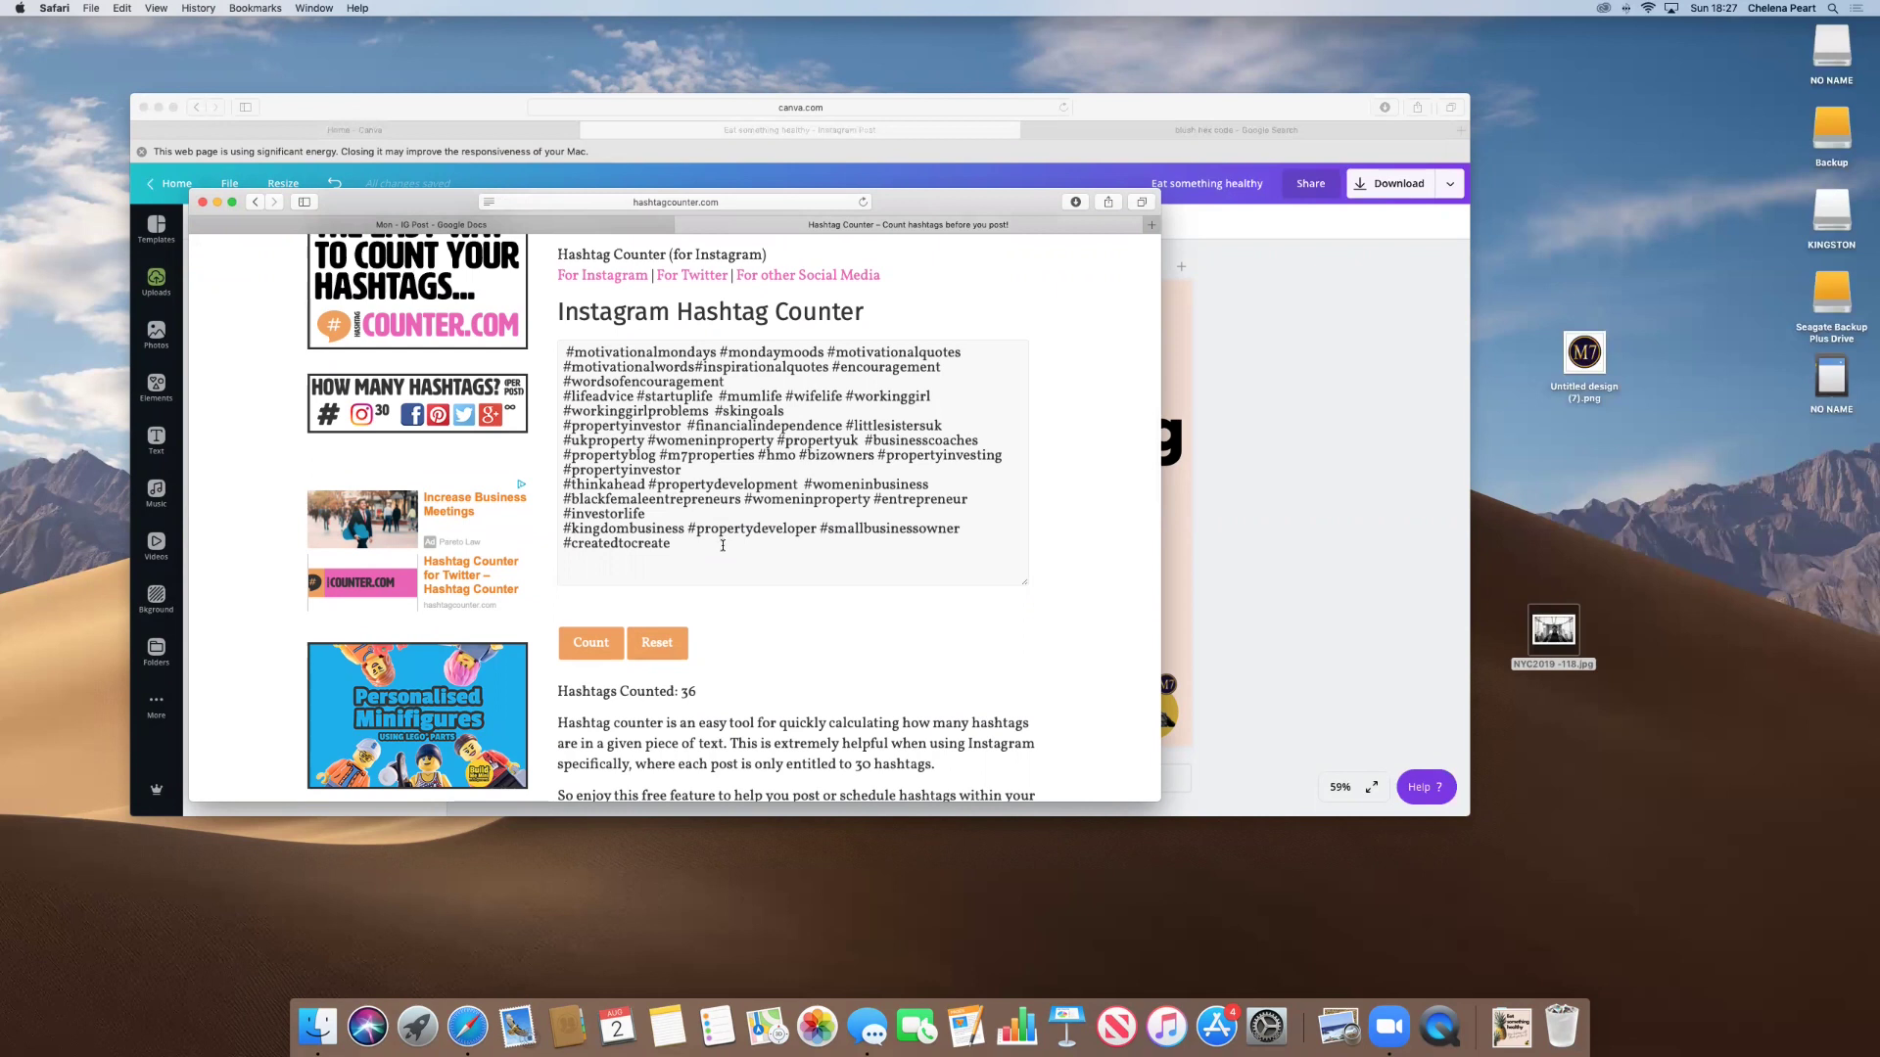
pyautogui.moveTo(666, 554); pyautogui.dragTo(565, 529)
pyautogui.press('BackSpace')
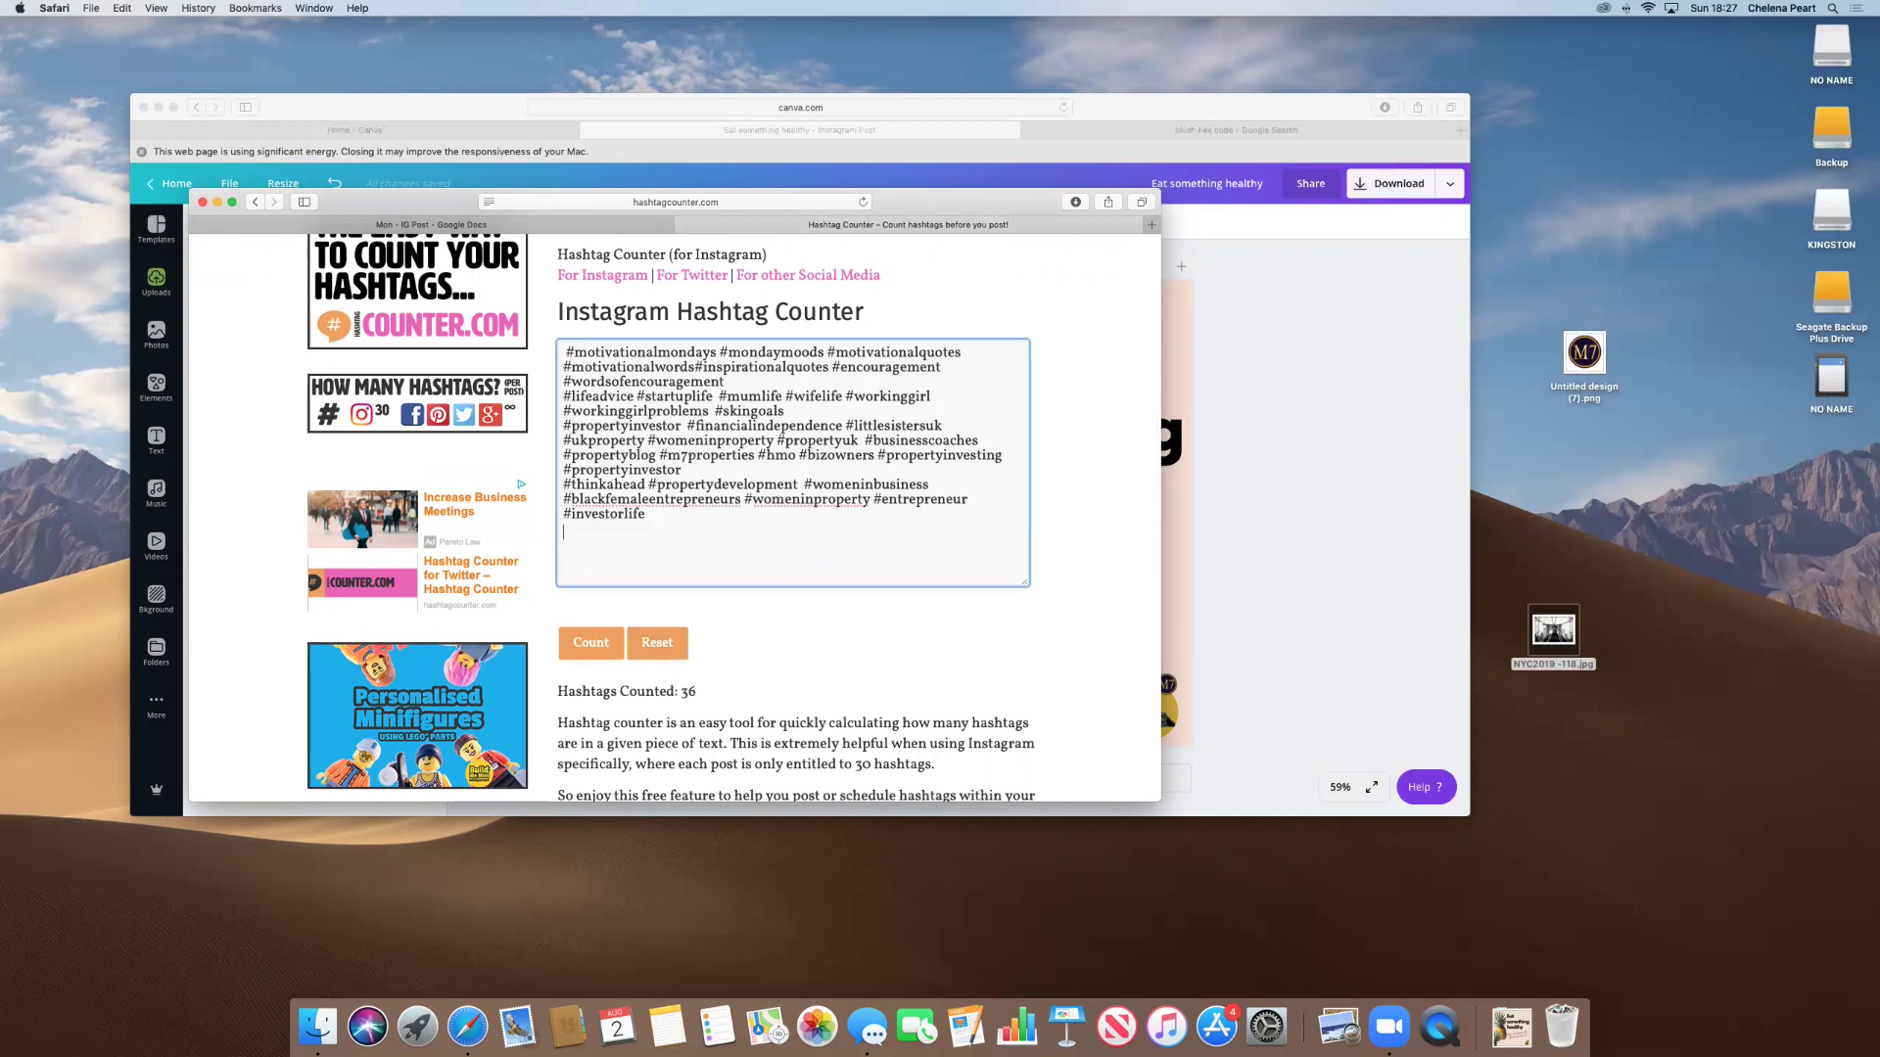
pyautogui.click(587, 636)
# Delete #investorlife and #entrepreneur from the end of the list, recounting the hashtags after each deletion.
pyautogui.moveTo(685, 515); pyautogui.dragTo(537, 513)
pyautogui.press('BackSpace')
pyautogui.press('BackSpace')
pyautogui.click(591, 643)
pyautogui.click(968, 501)
pyautogui.moveTo(968, 502); pyautogui.dragTo(871, 501)
pyautogui.press('BackSpace')
pyautogui.click(590, 642)
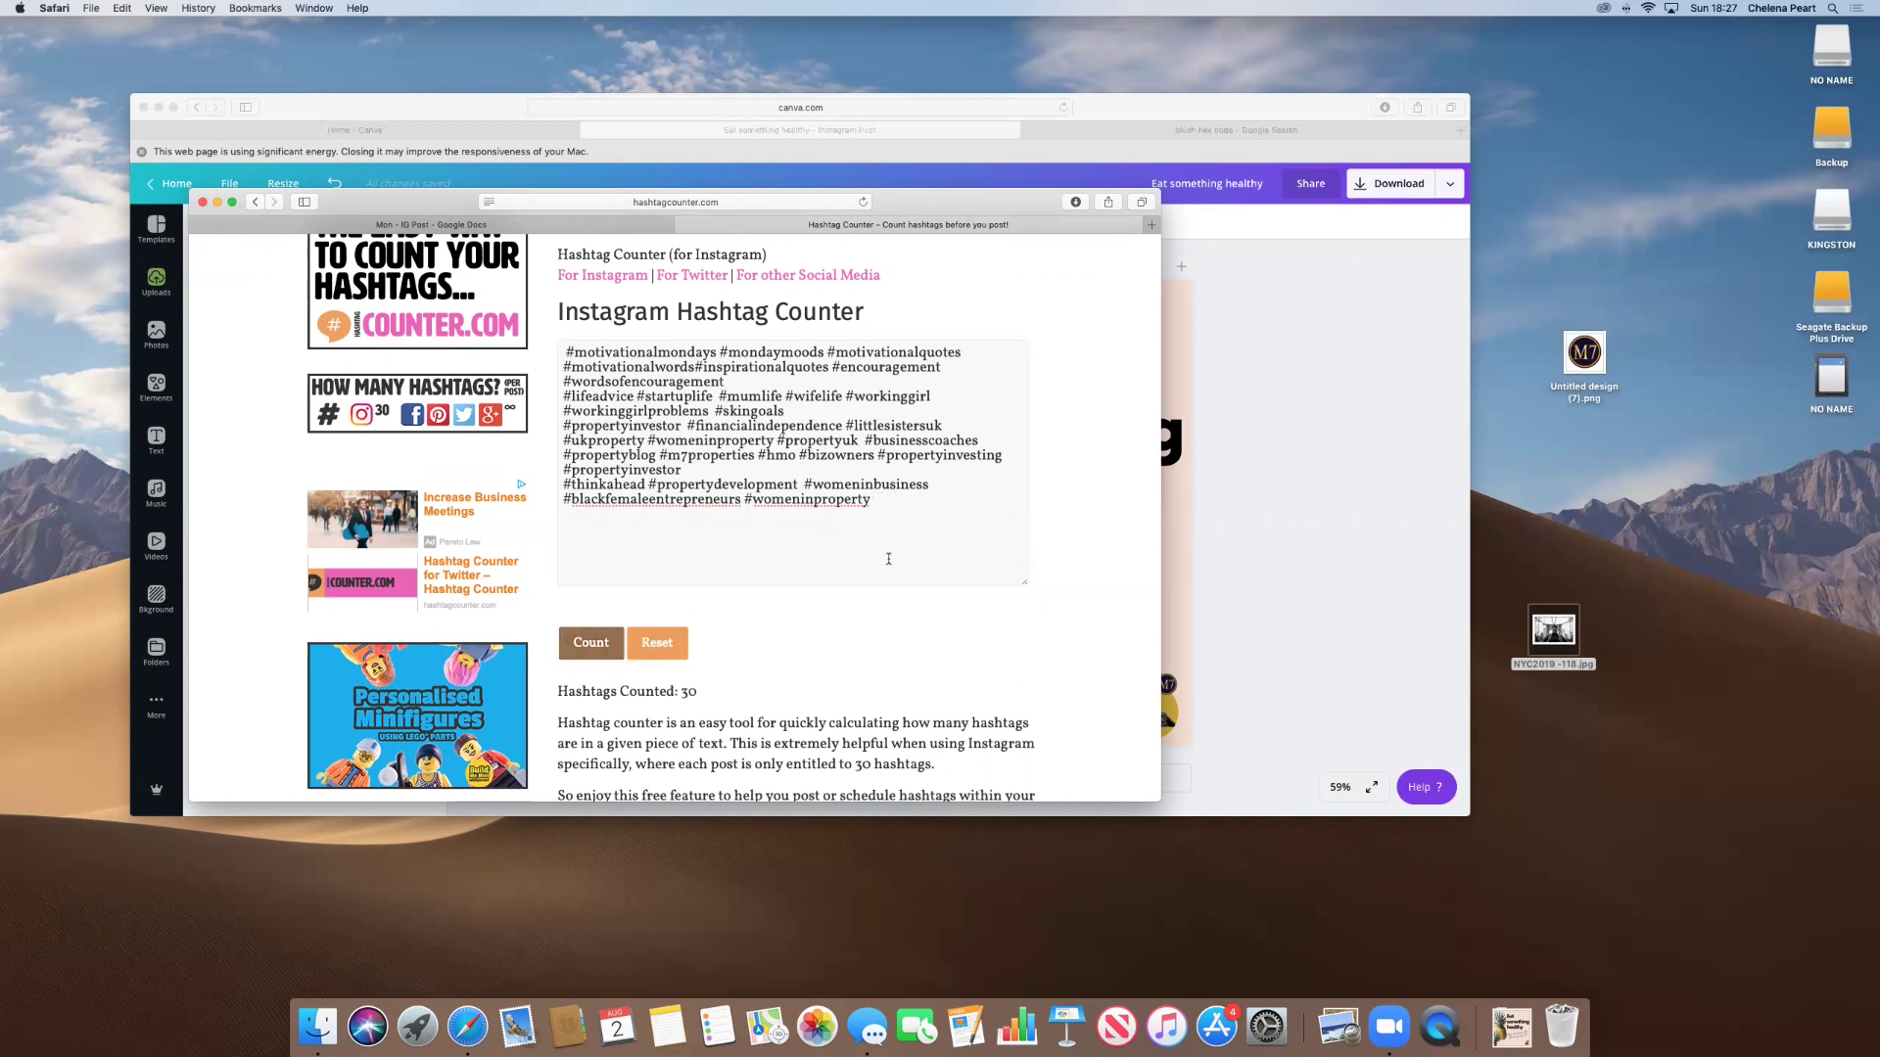
# Copy the trimmed hashtag list from the counter and return to the end of the Mon - IG Post document.
pyautogui.moveTo(882, 507); pyautogui.dragTo(514, 355)
pyautogui.press('super+c')
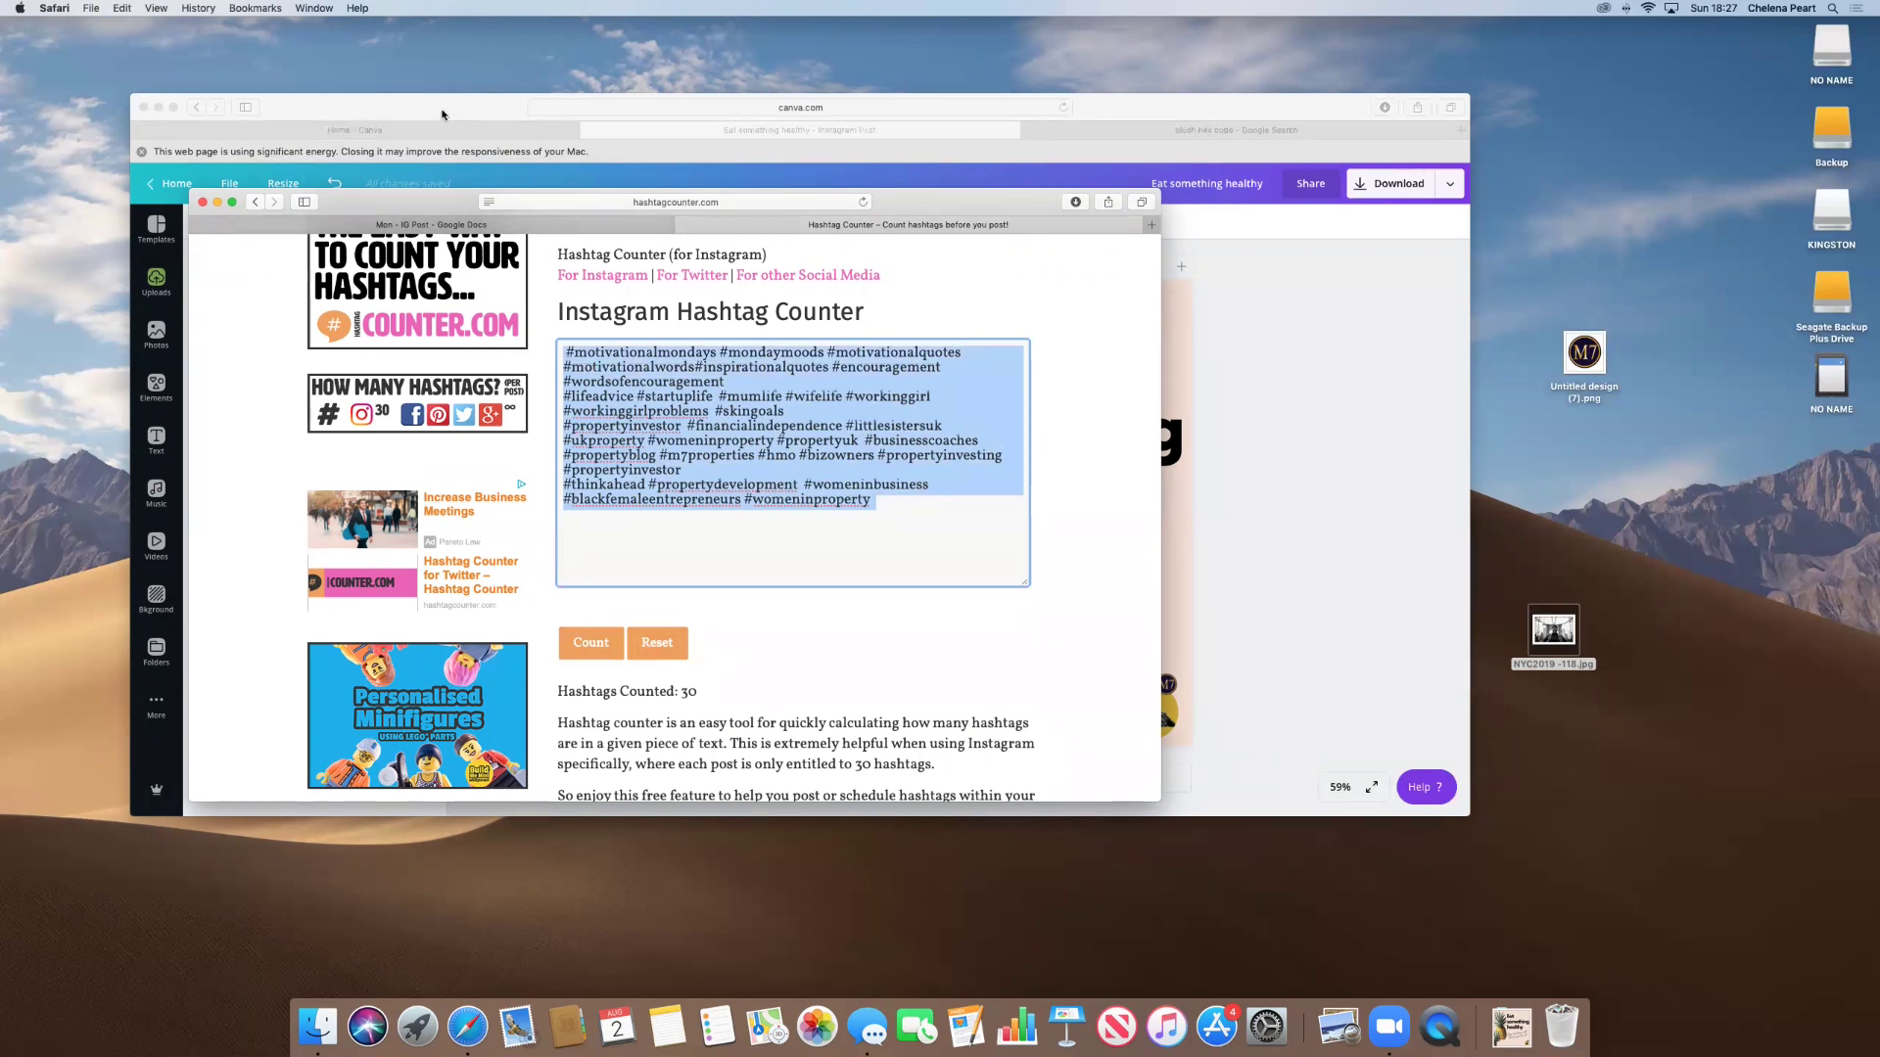
pyautogui.click(476, 227)
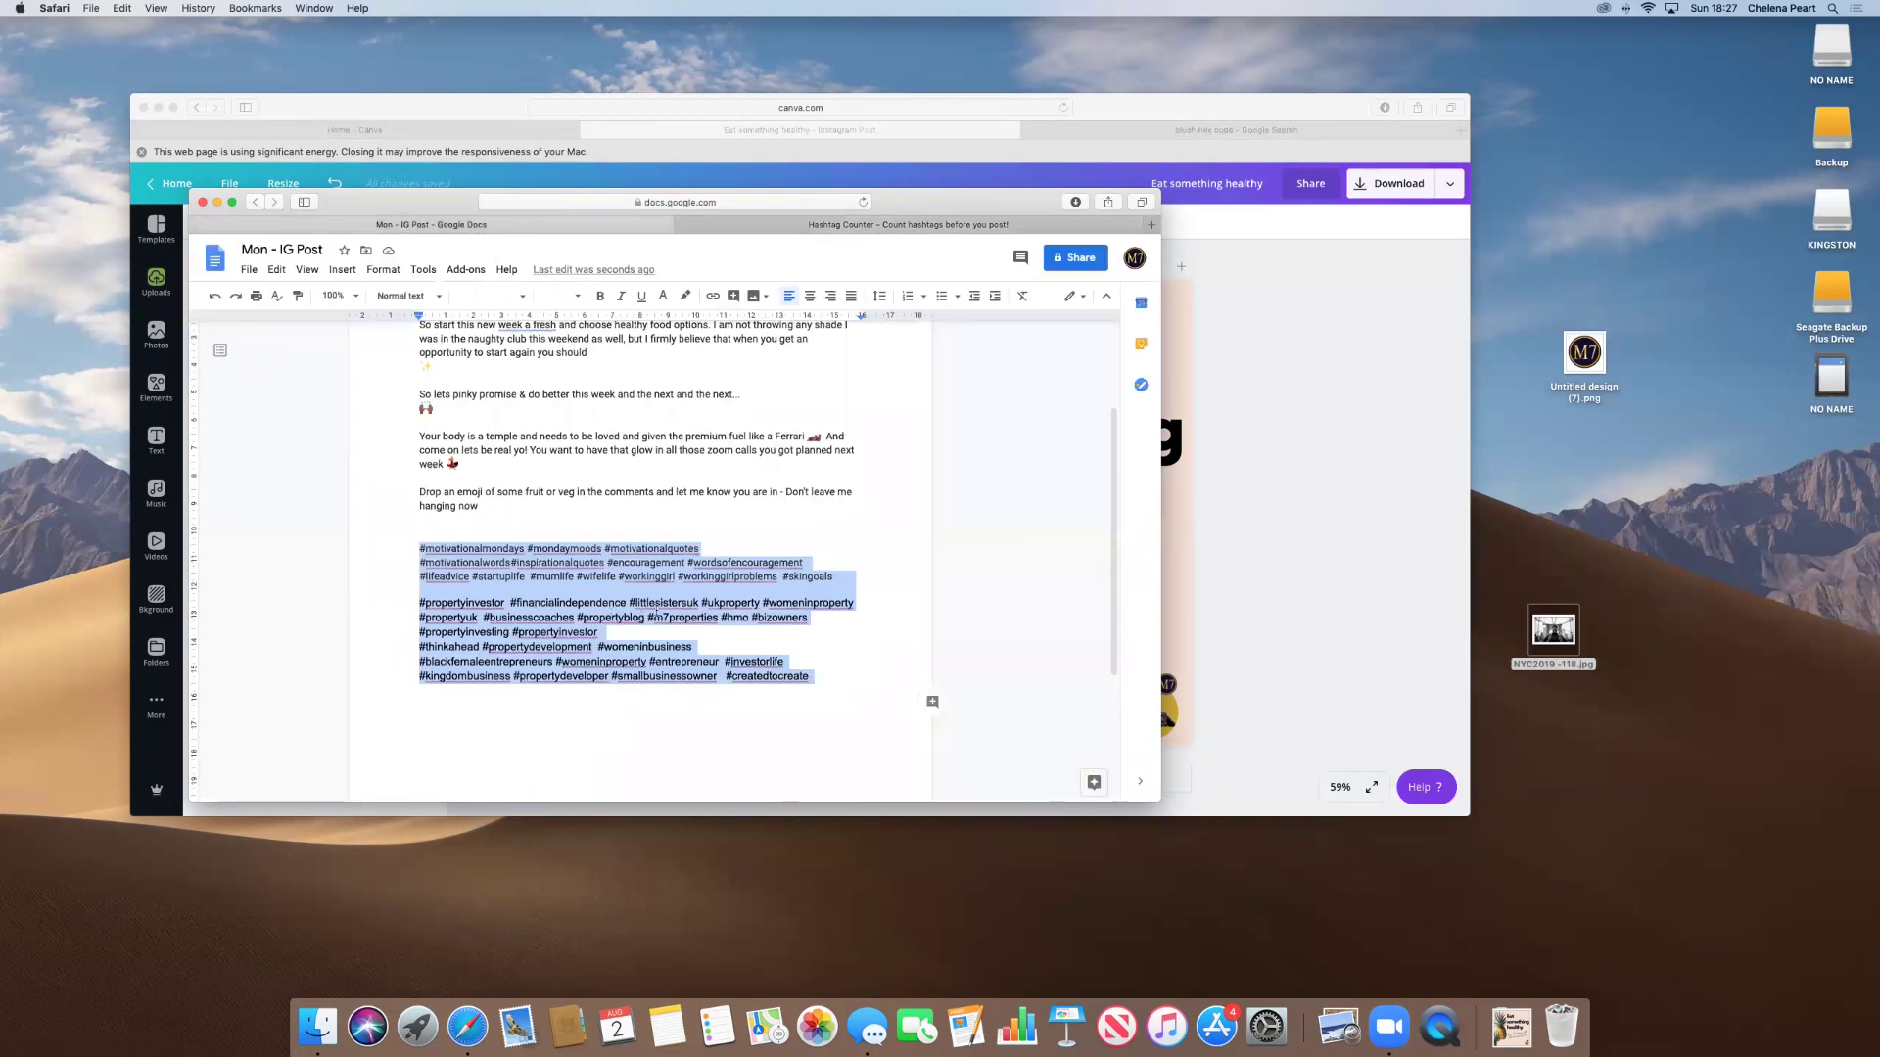
pyautogui.click(835, 683)
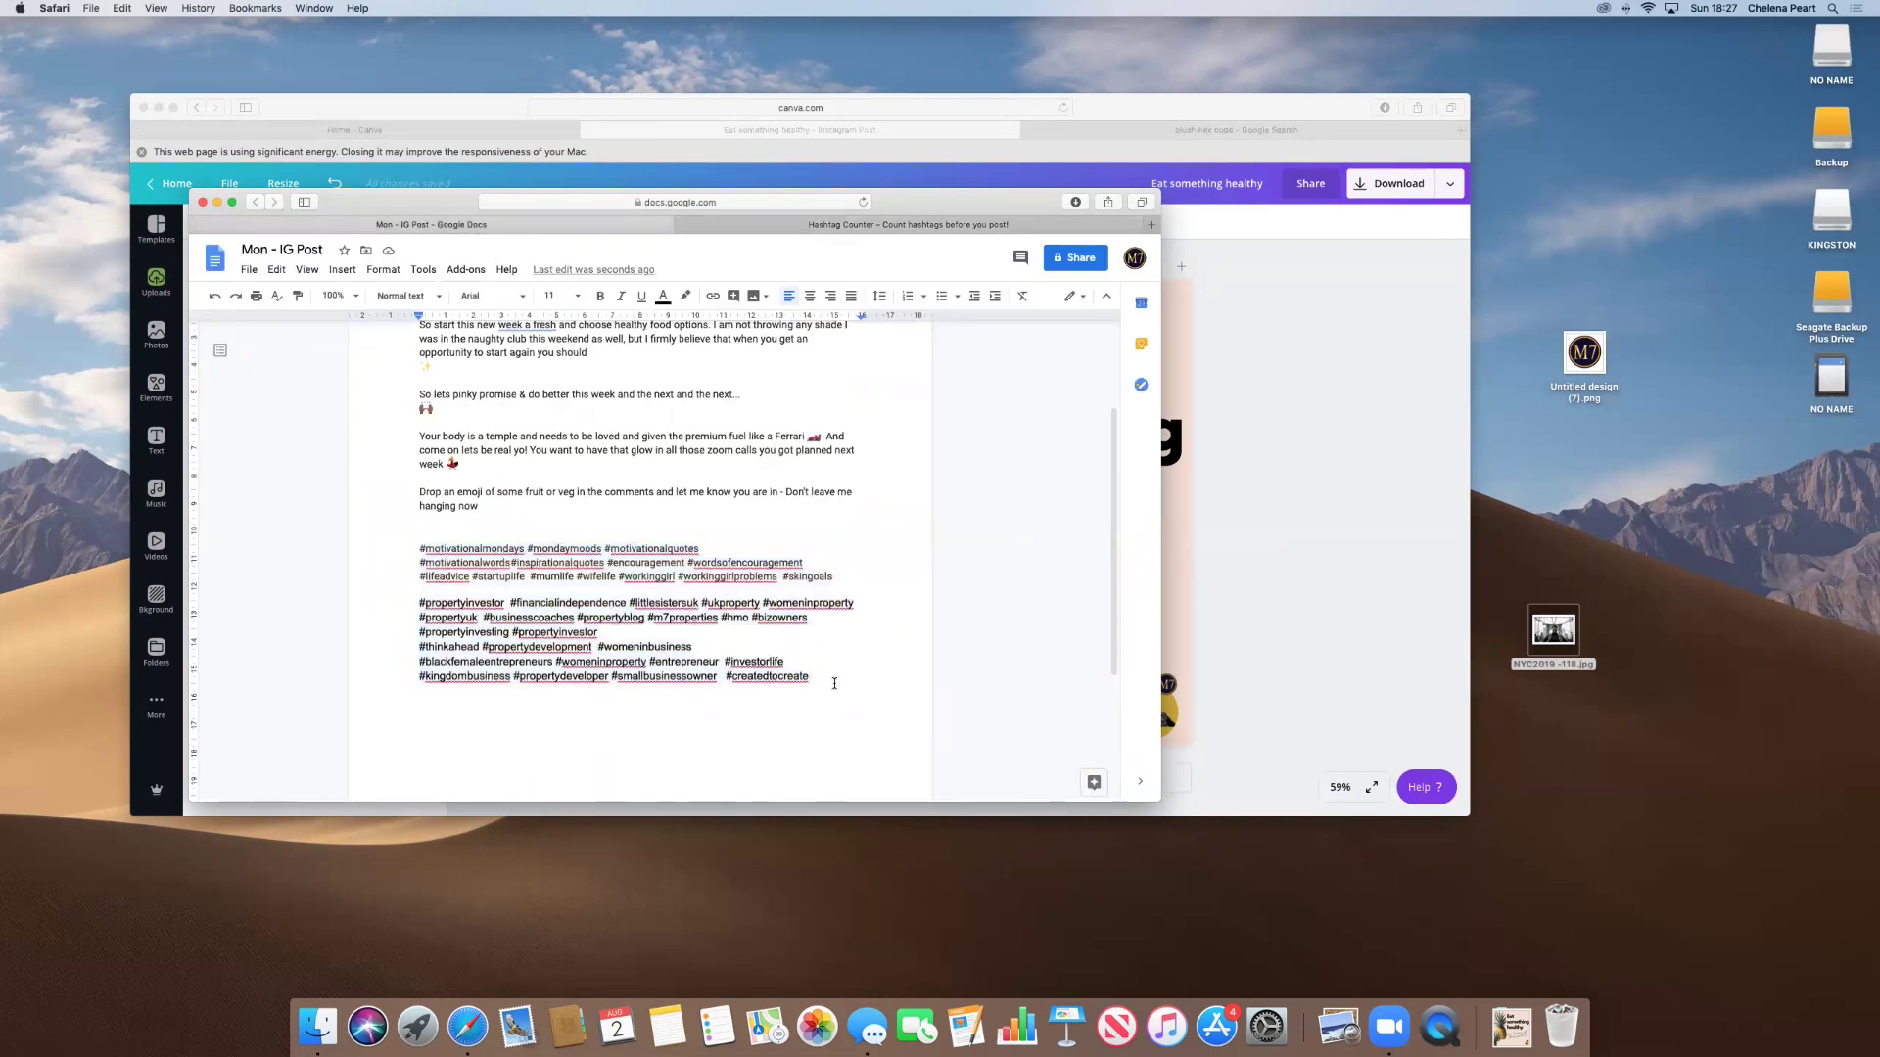
pyautogui.scroll(3, 834, 683)
pyautogui.scroll(-7, 753, 718)
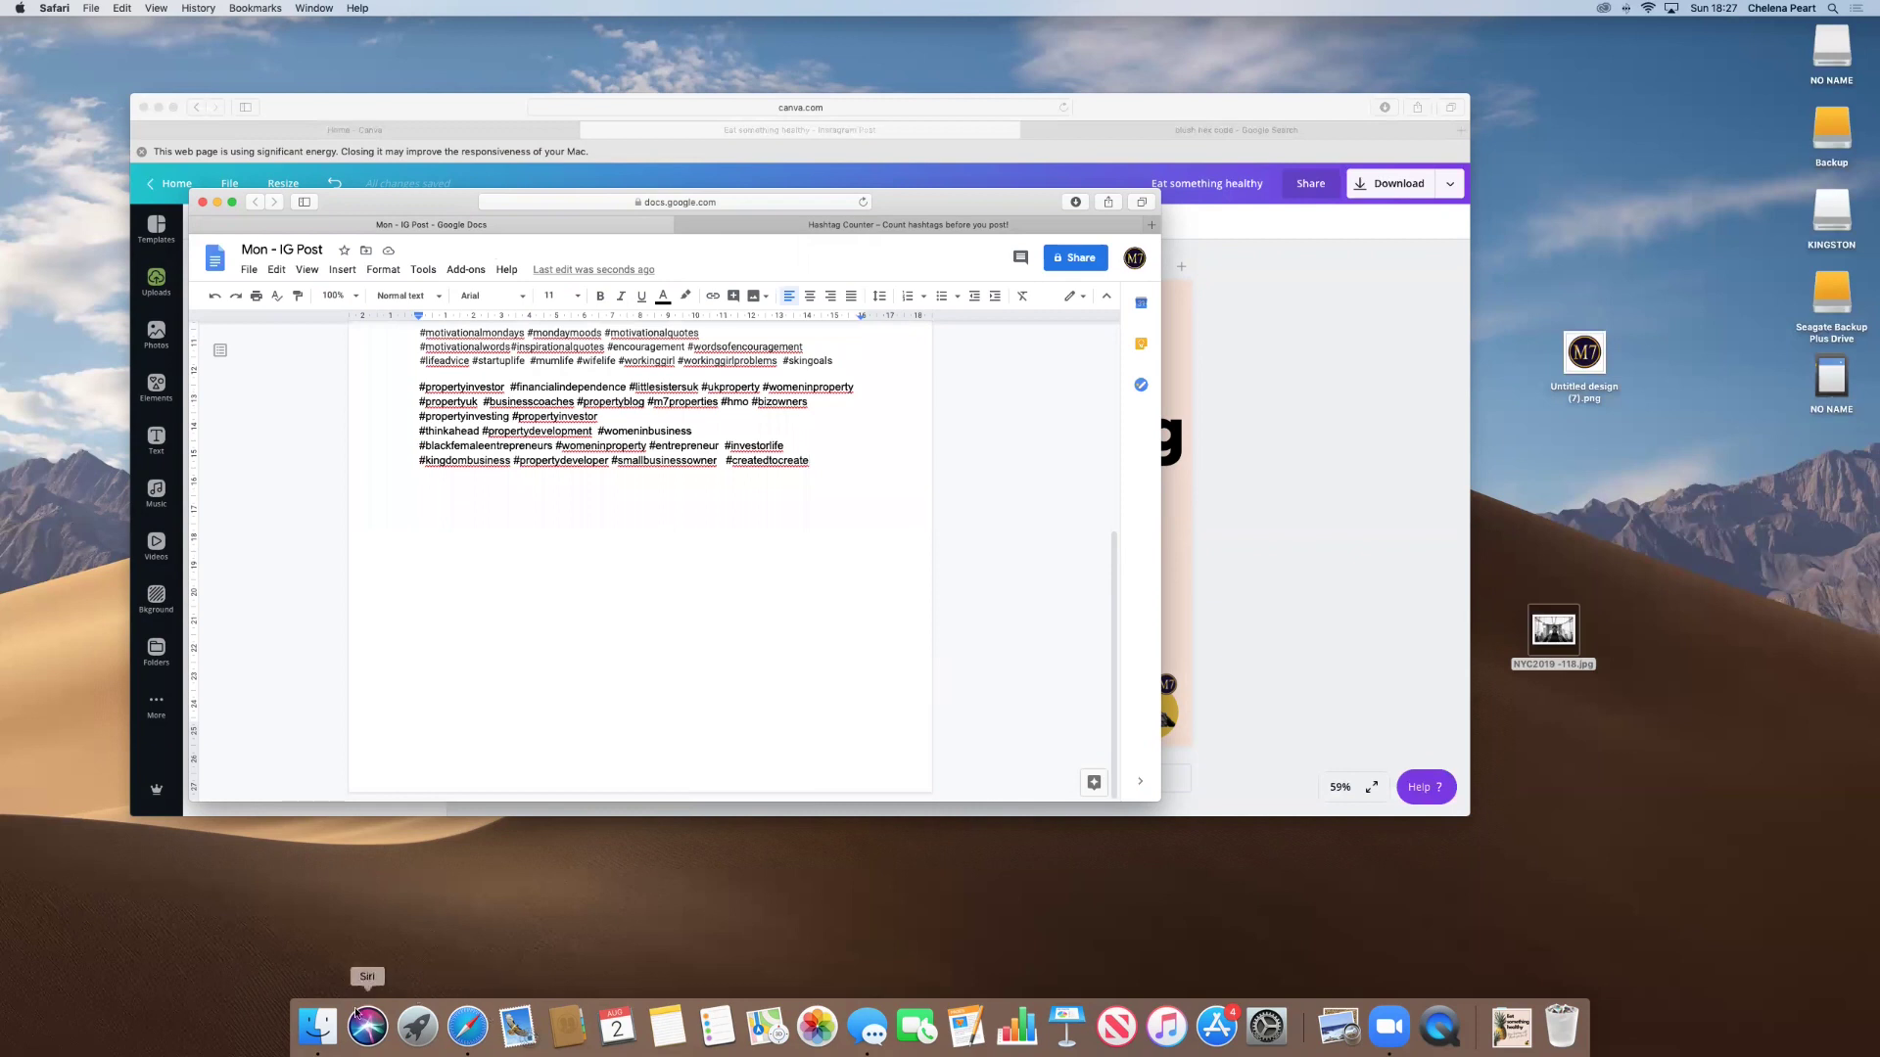
# Try to insert the downloaded post image from the Dock into the document.
pyautogui.moveTo(1513, 1026)
pyautogui.mouseDown()
pyautogui.moveTo(671, 683)
pyautogui.moveTo(524, 589)
pyautogui.moveTo(531, 606)
pyautogui.mouseUp()
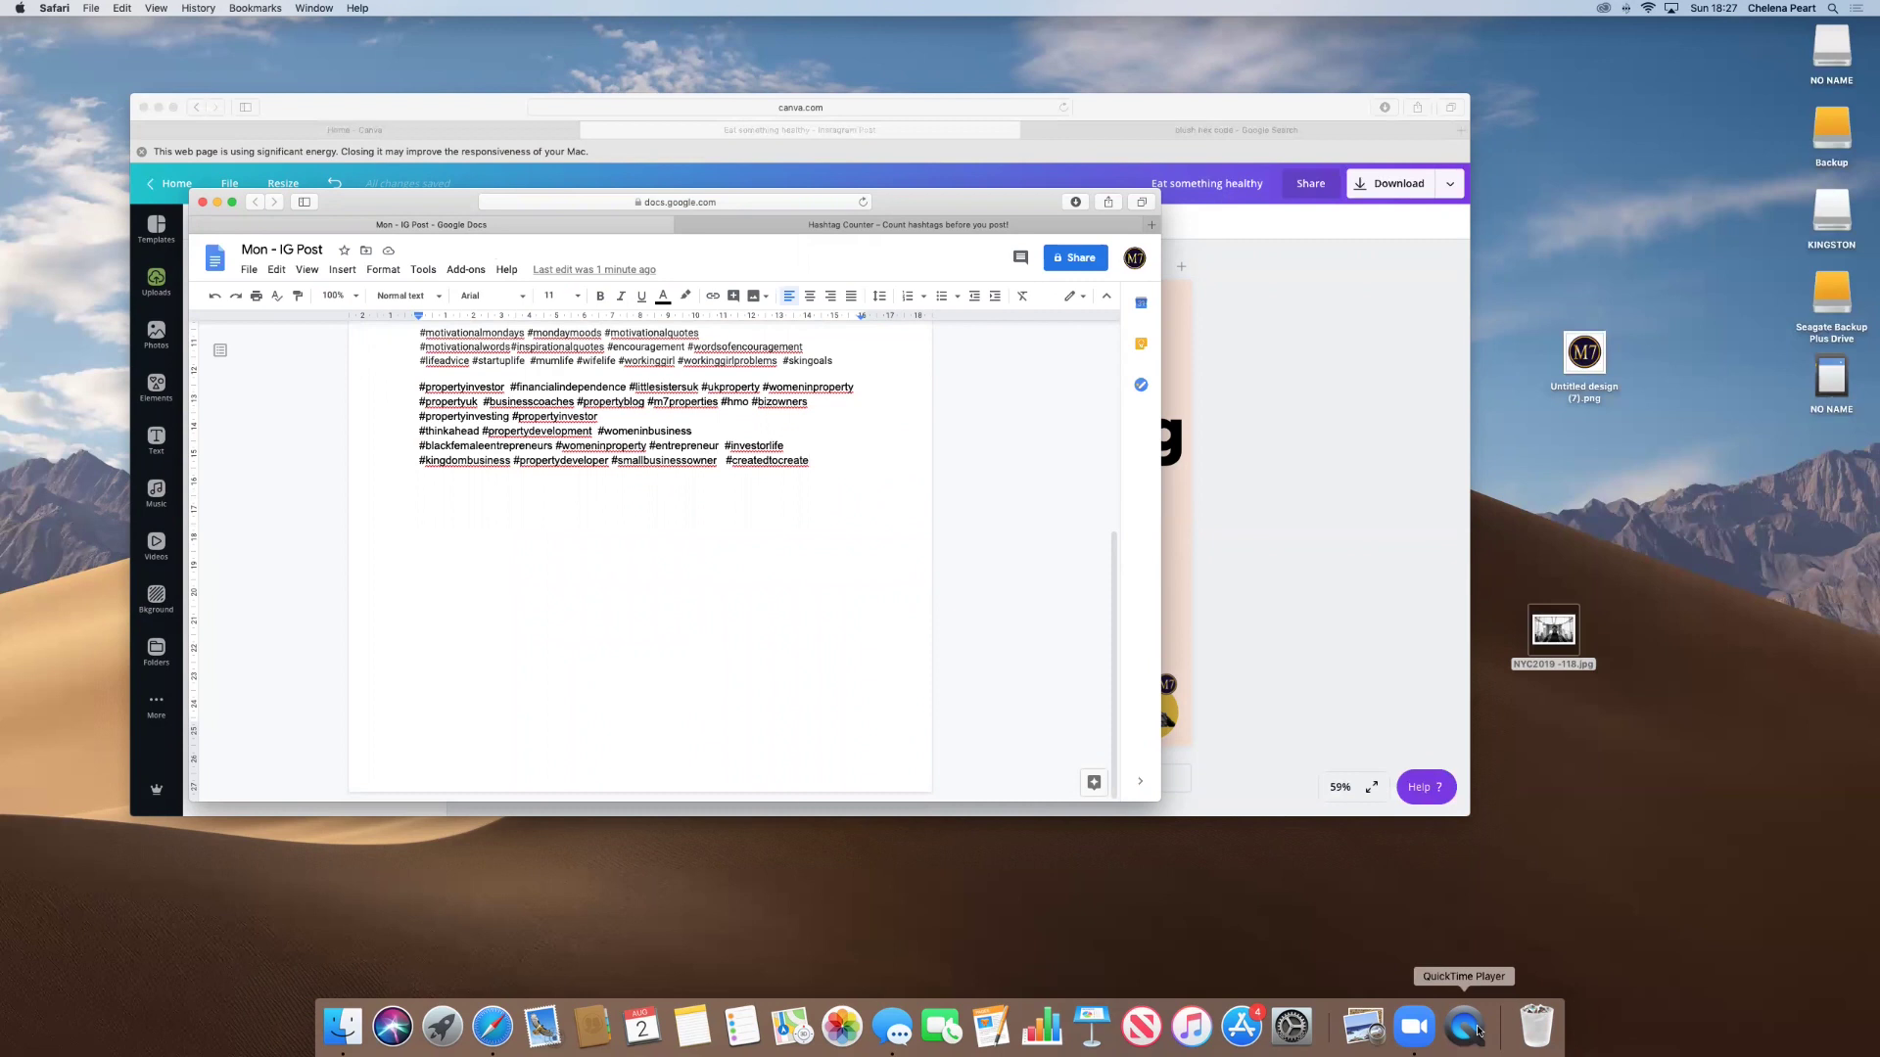
pyautogui.scroll(2, 921, 779)
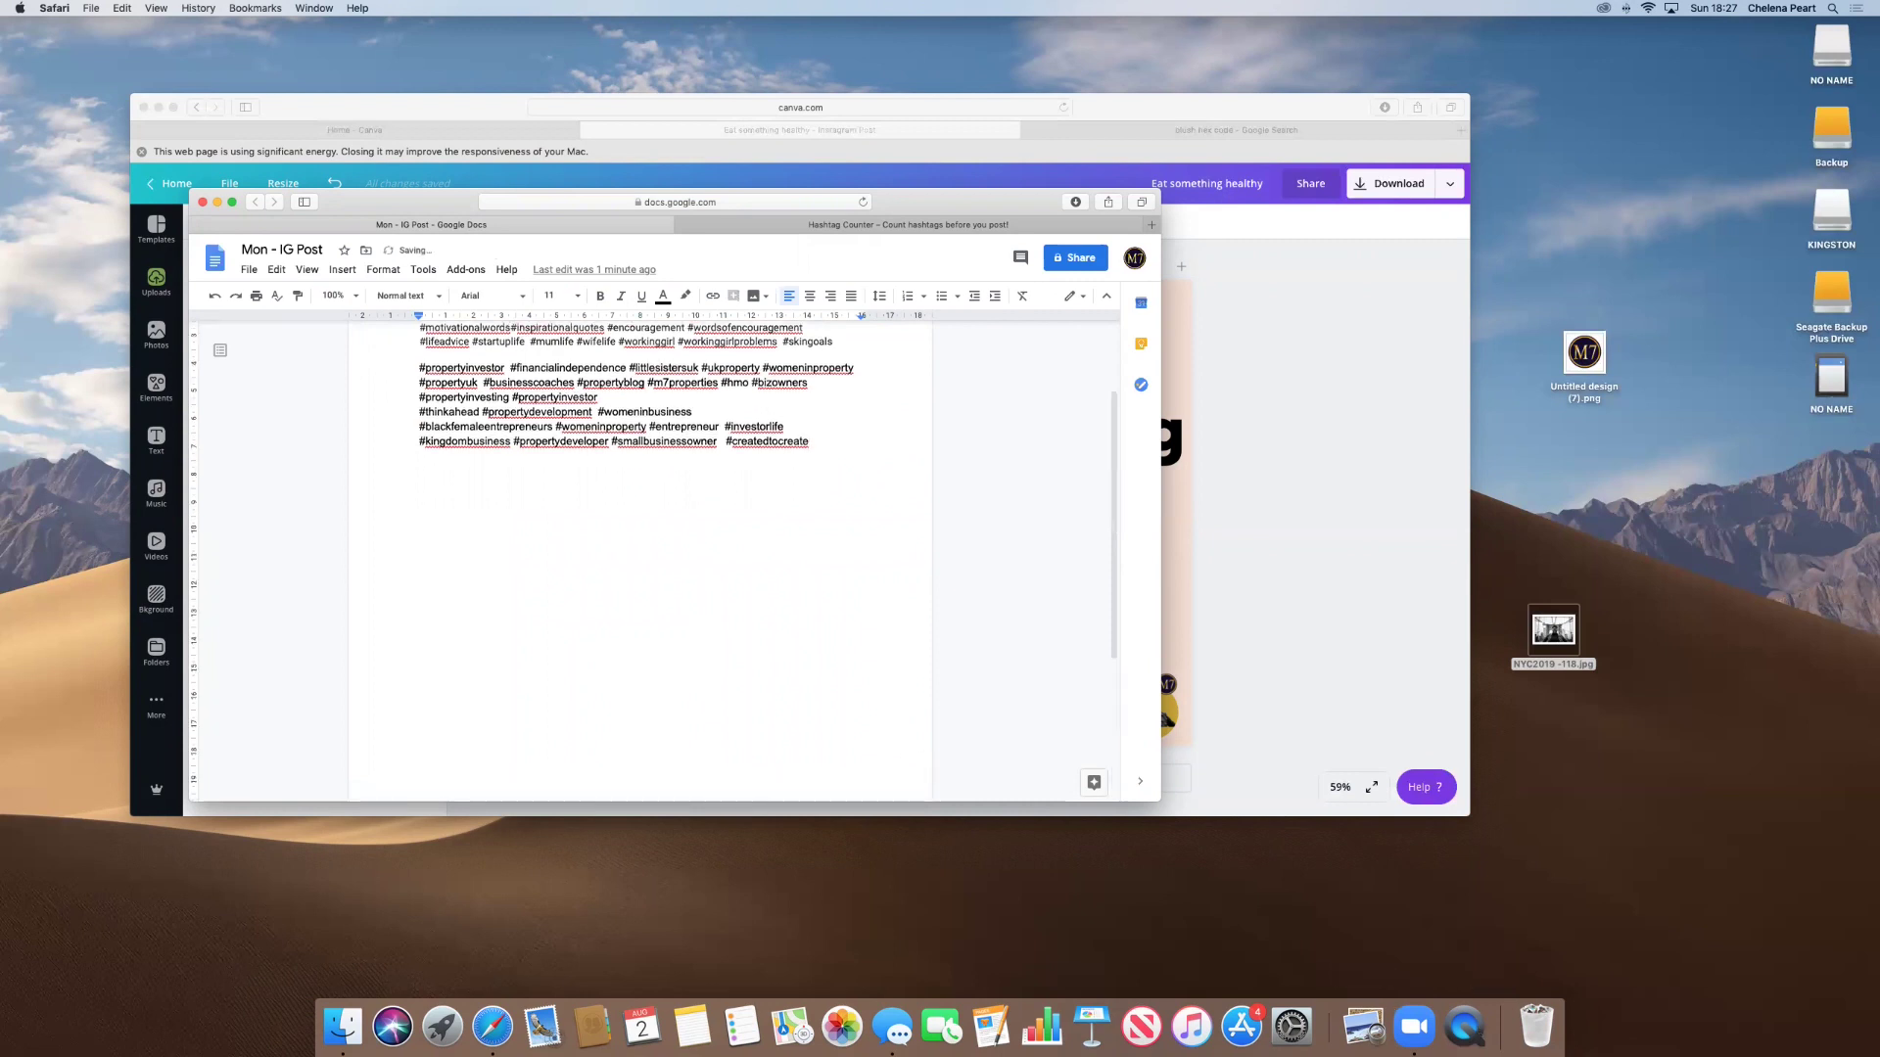
pyautogui.press('super+v')
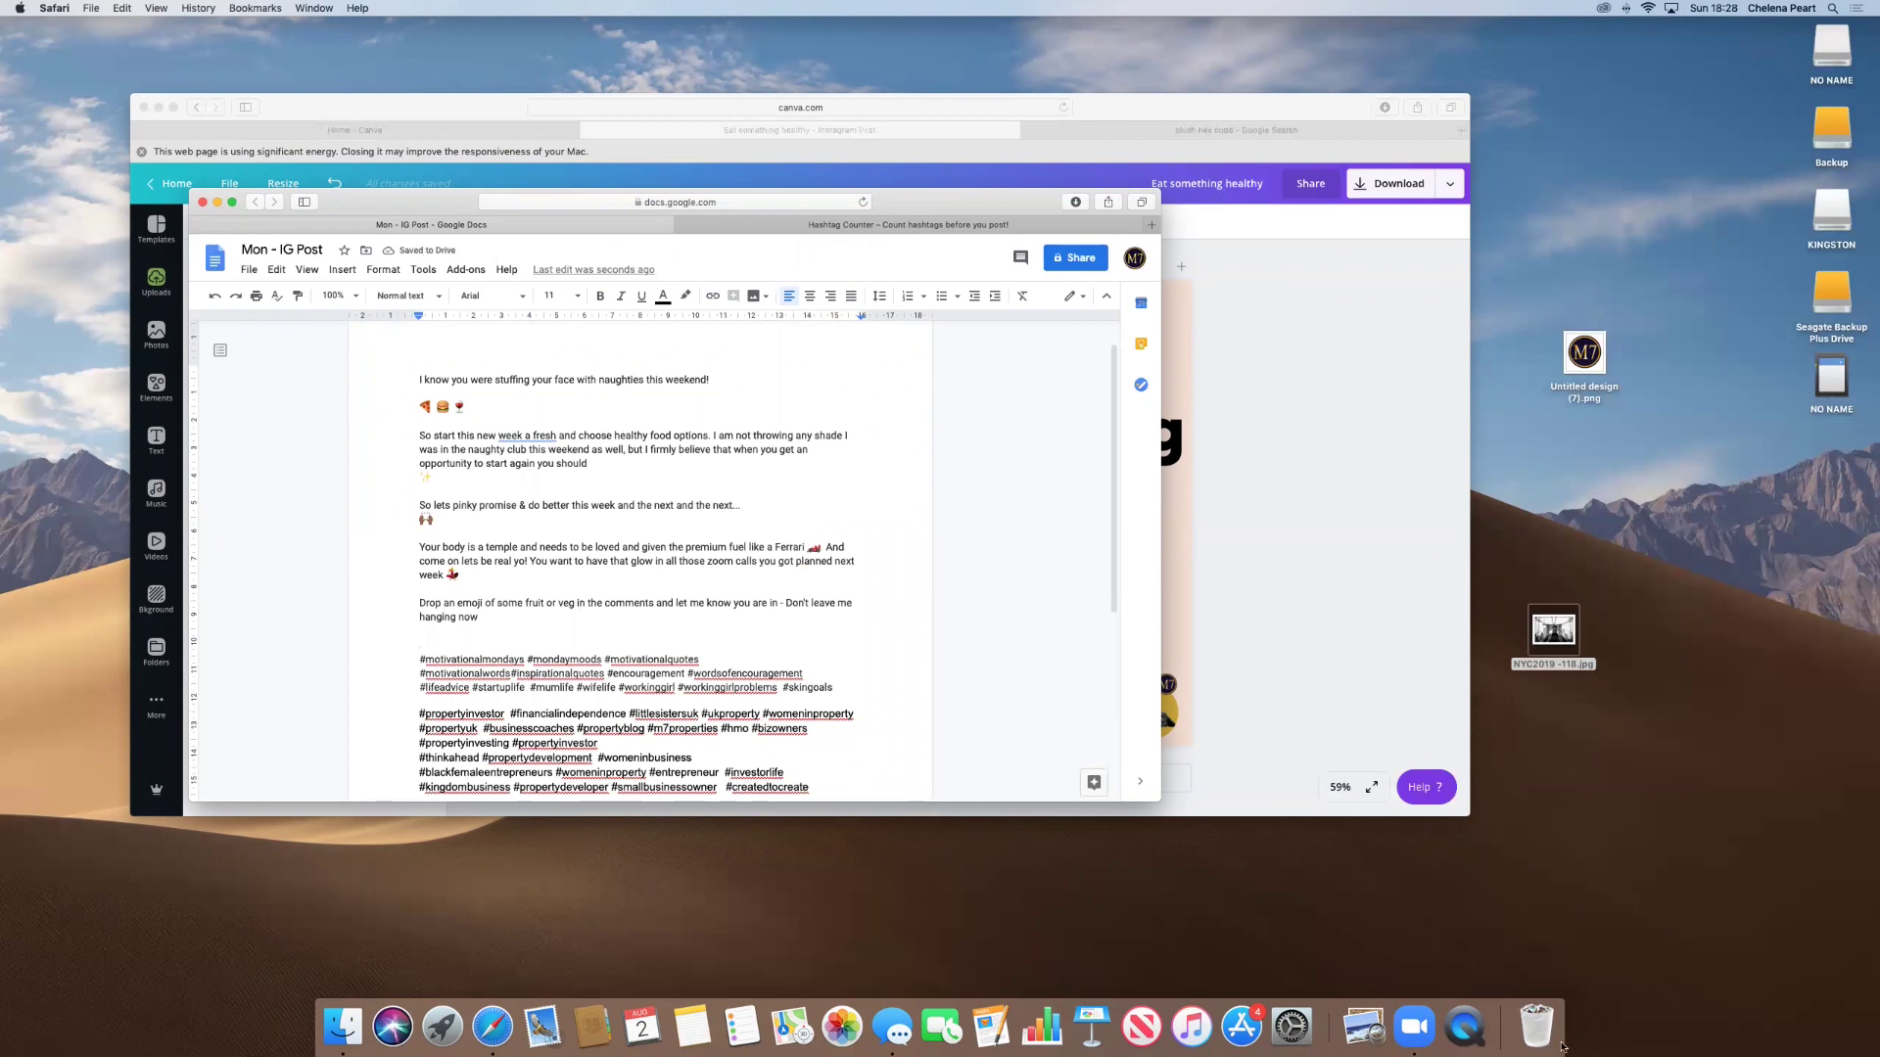
# Open Finder's recent files beside the document and insert Eat something healthy.png into the caption document.
pyautogui.click(344, 1028)
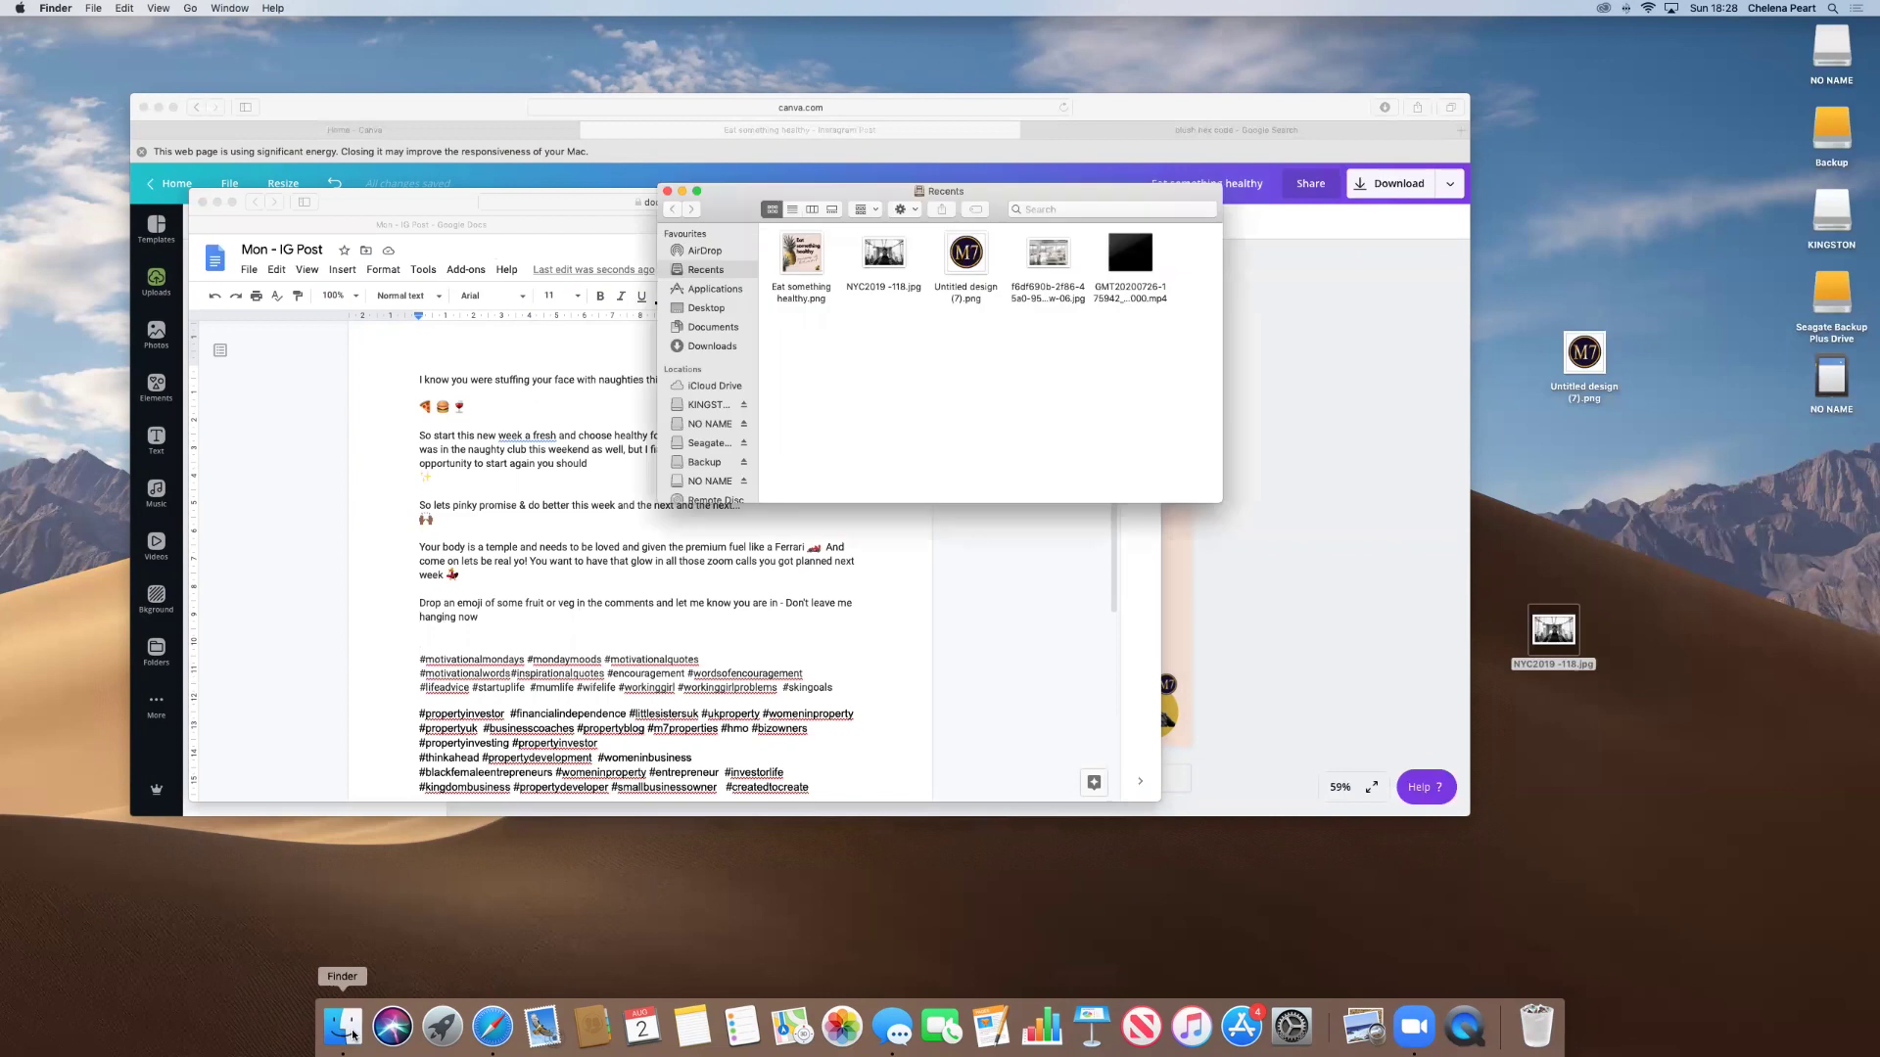
pyautogui.moveTo(1007, 202)
pyautogui.mouseDown()
pyautogui.moveTo(1210, 212)
pyautogui.moveTo(1643, 286)
pyautogui.mouseUp()
pyautogui.moveTo(1439, 338); pyautogui.dragTo(548, 562)
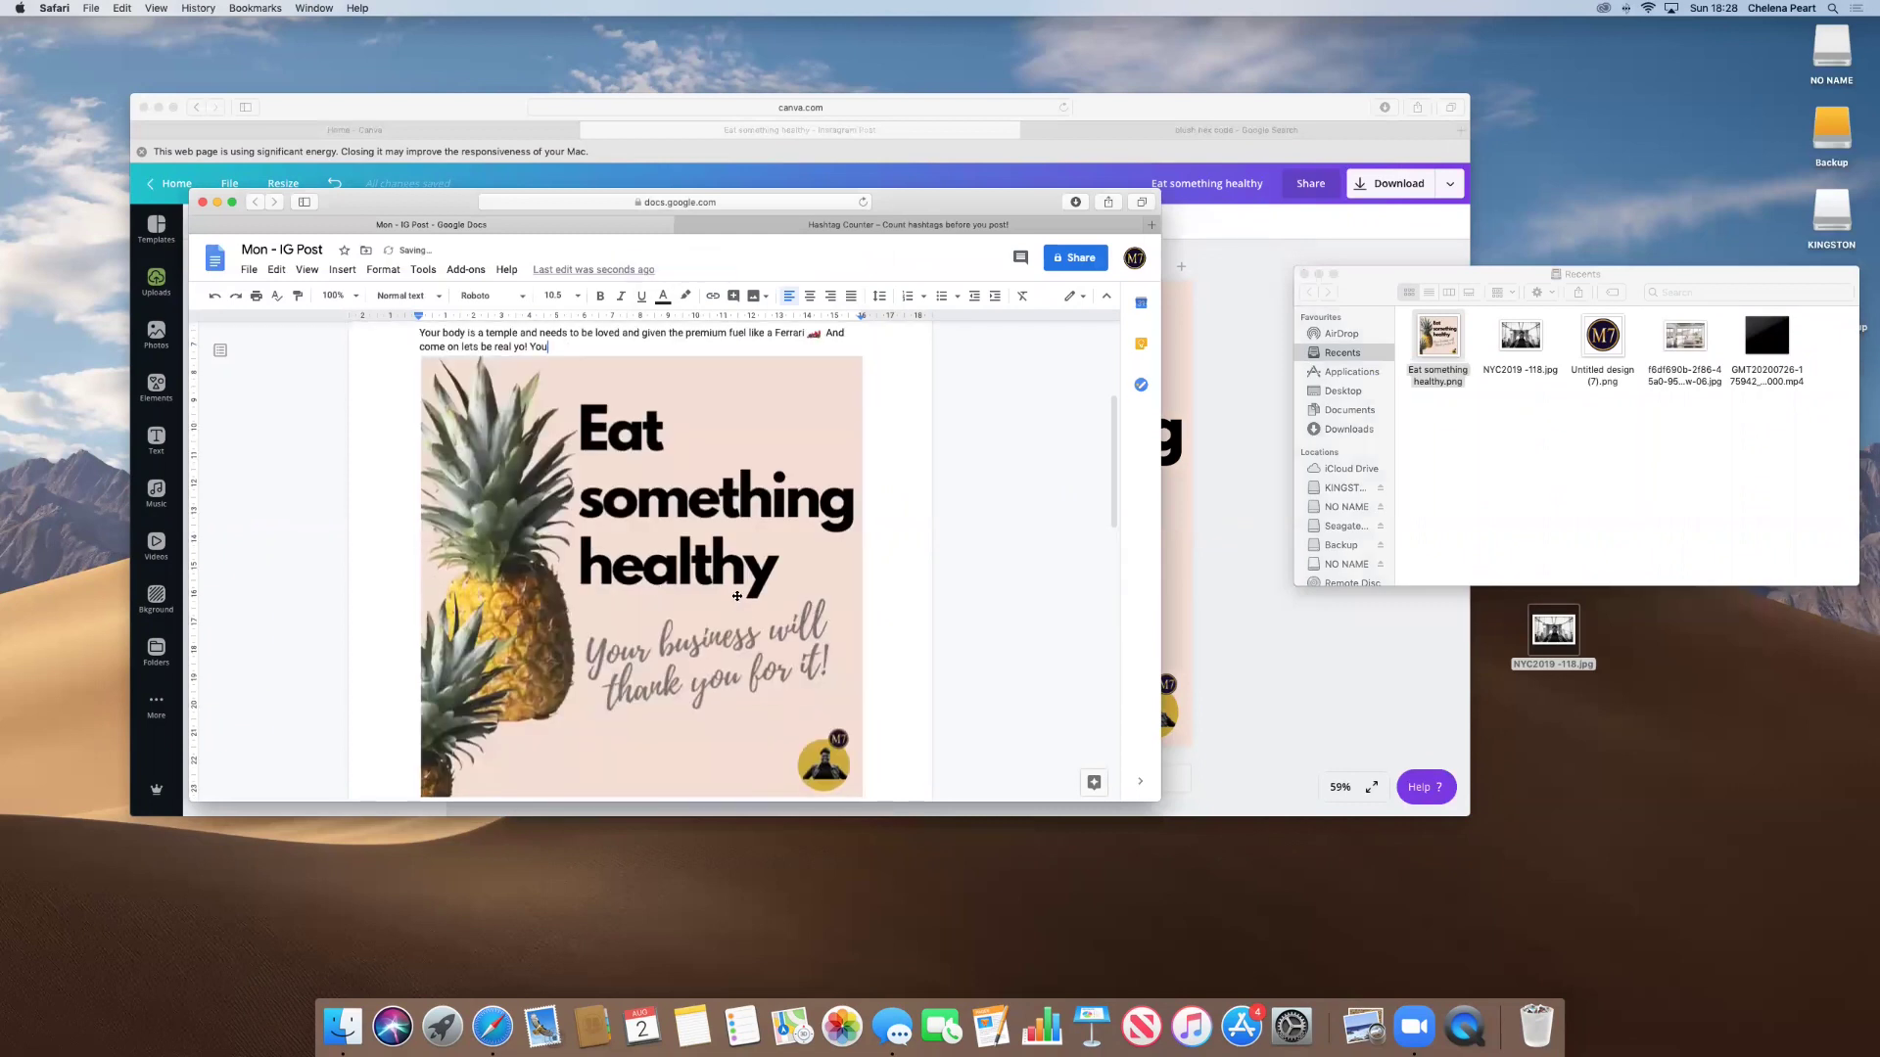
pyautogui.scroll(5, 724, 607)
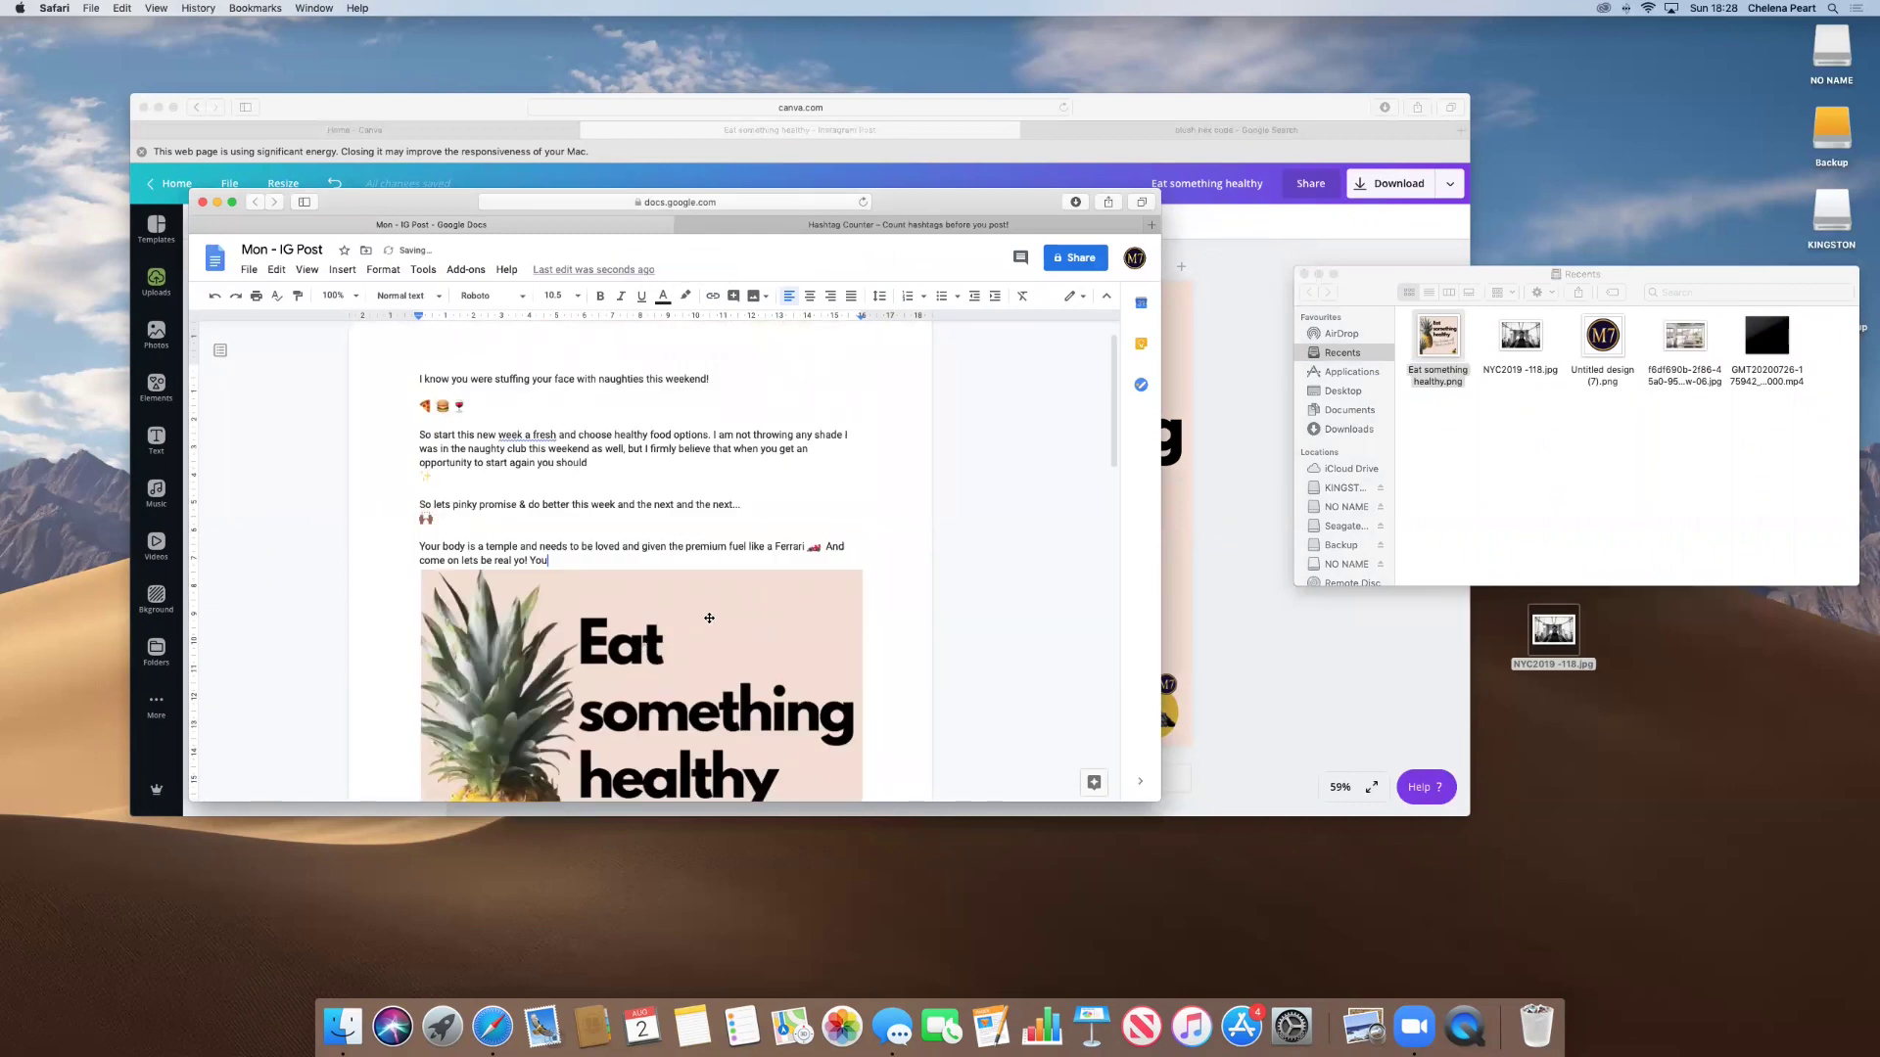
# Move the inserted image to the start of the document, above the caption, and add a line break beneath it.
pyautogui.click(709, 618)
pyautogui.scroll(-3, 724, 548)
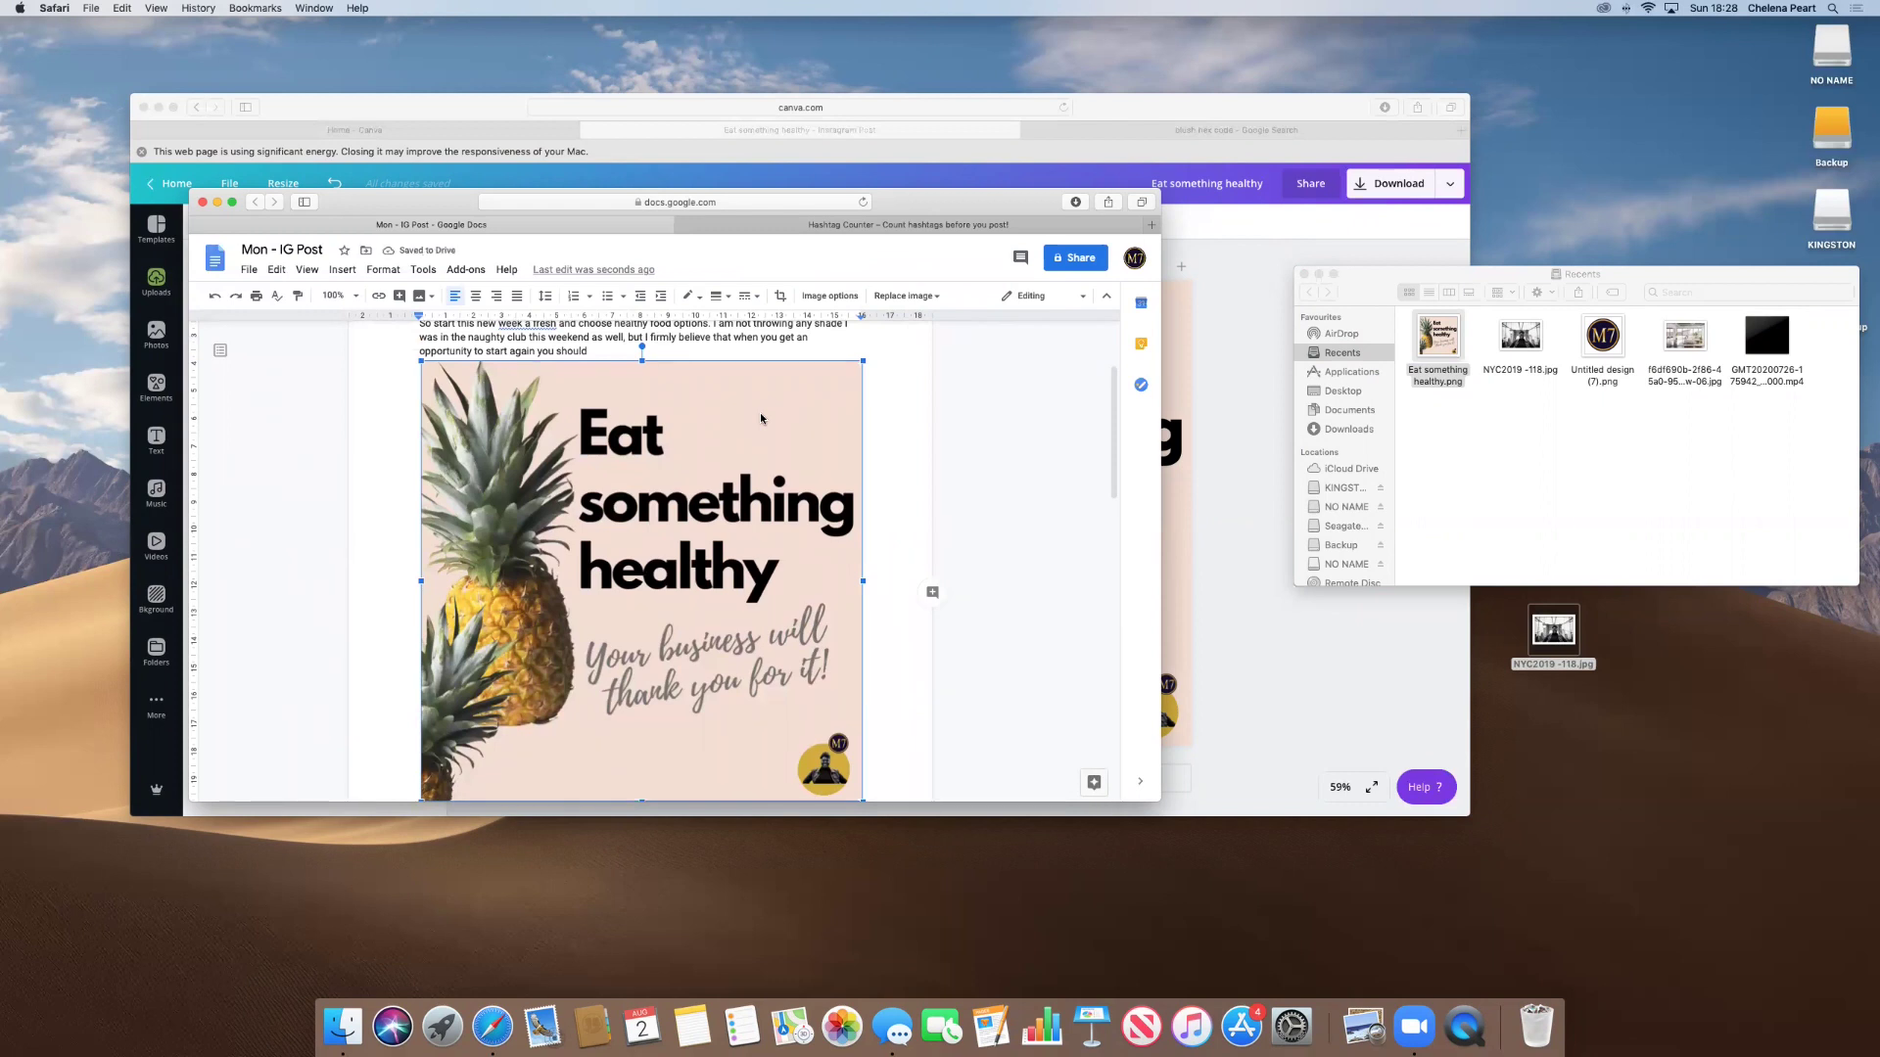
pyautogui.press('Delete')
pyautogui.scroll(3, 444, 384)
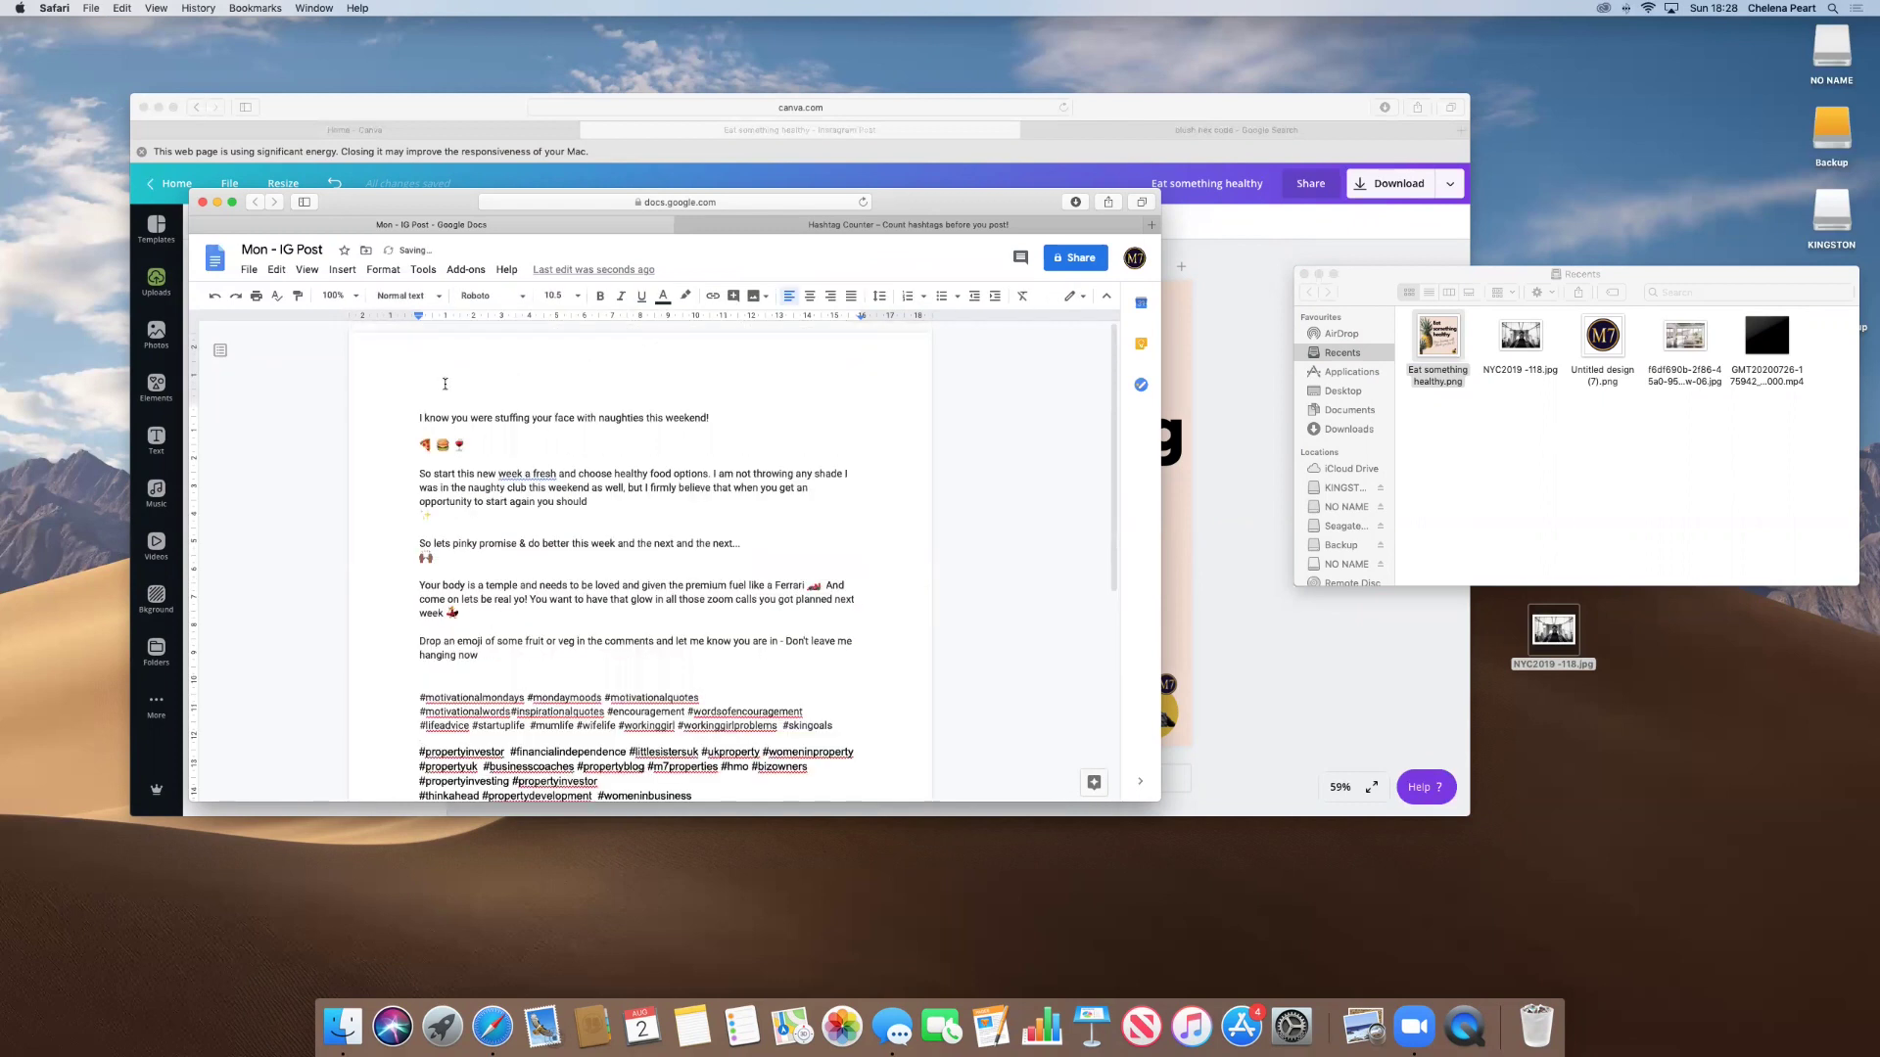
pyautogui.scroll(1, 416, 418)
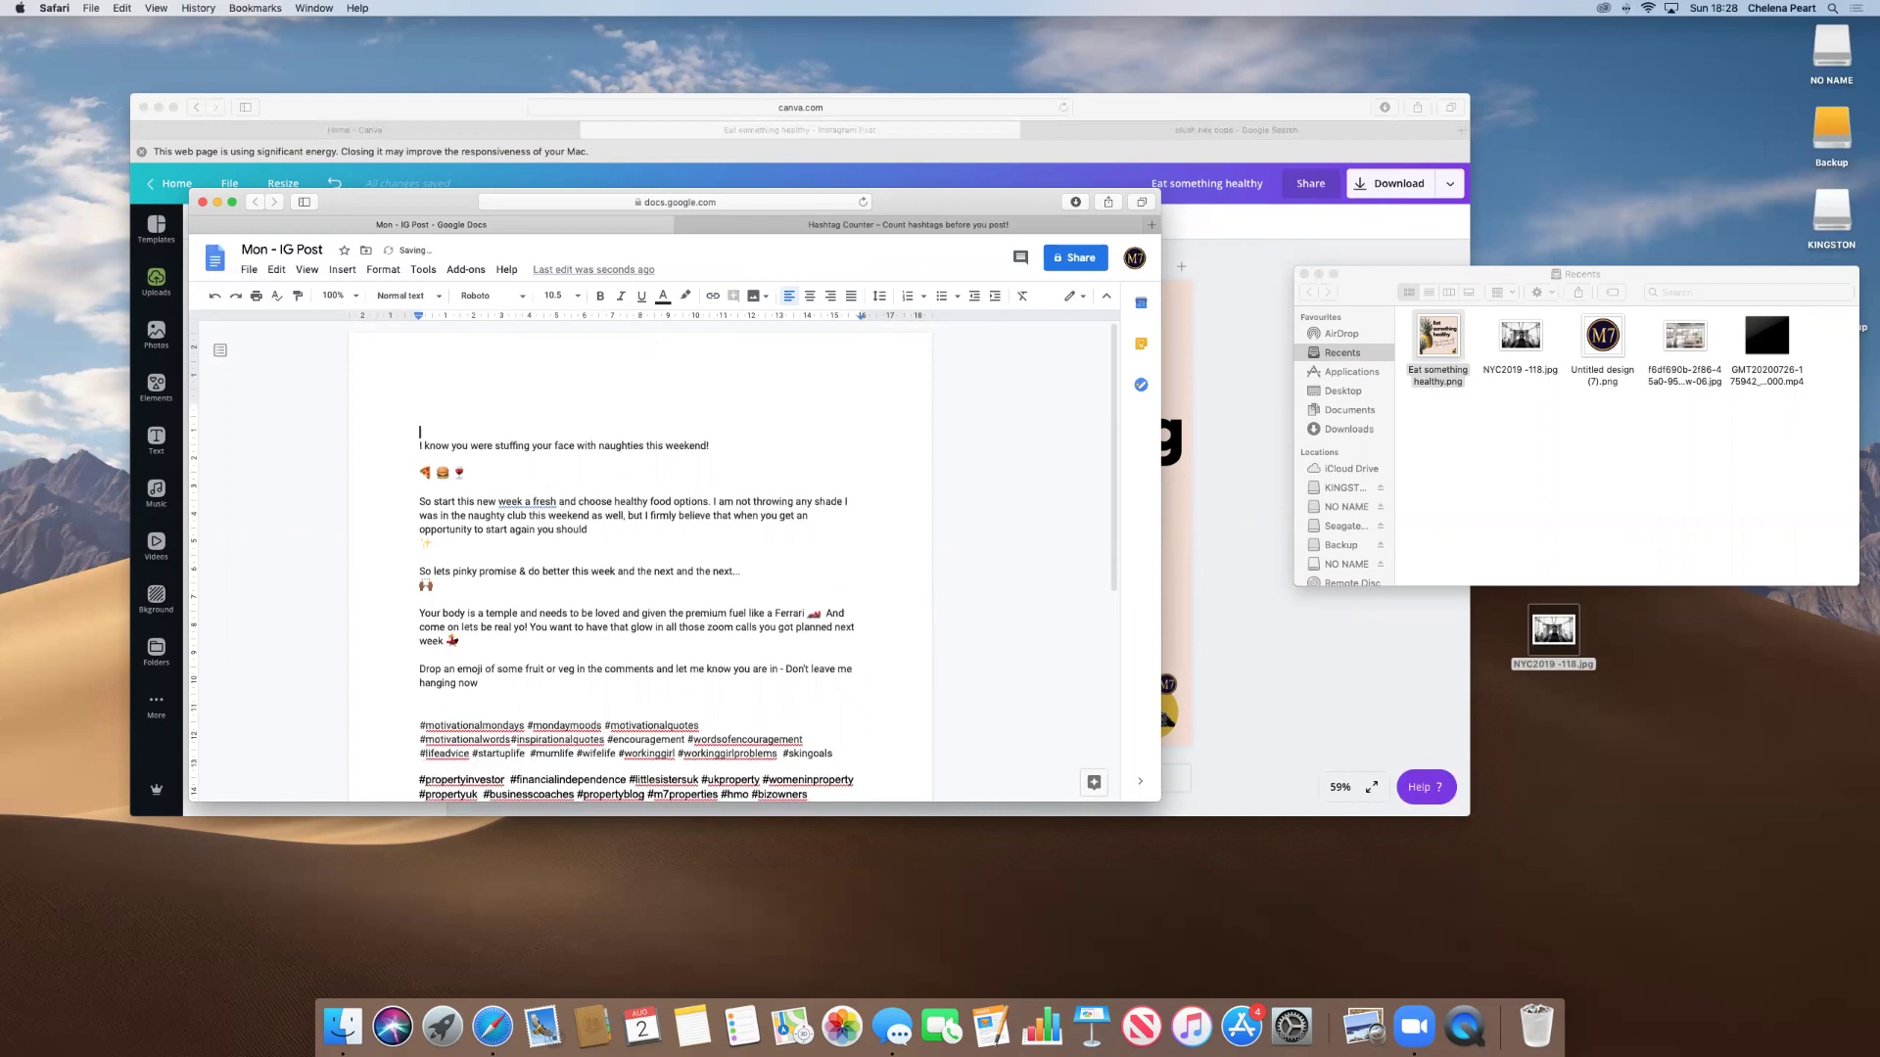
pyautogui.press('super+z')
pyautogui.scroll(-3, 459, 445)
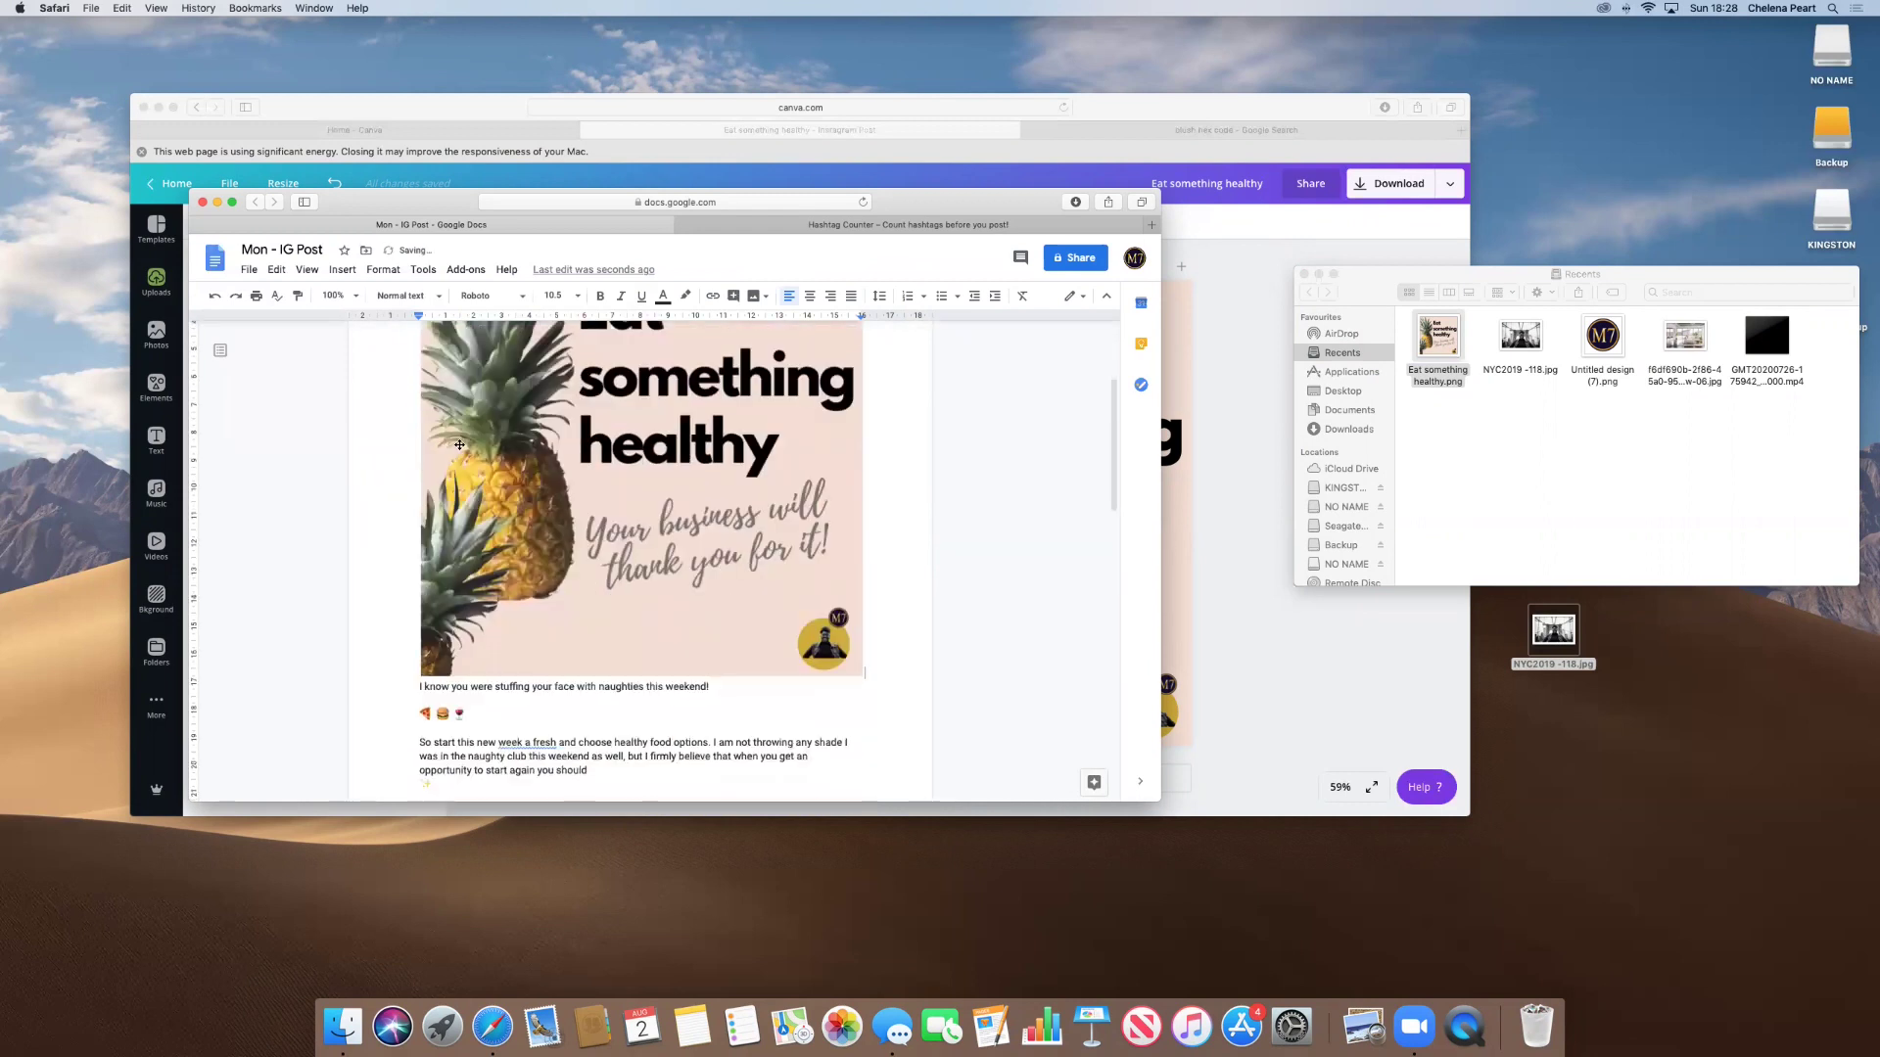
pyautogui.press('Return')
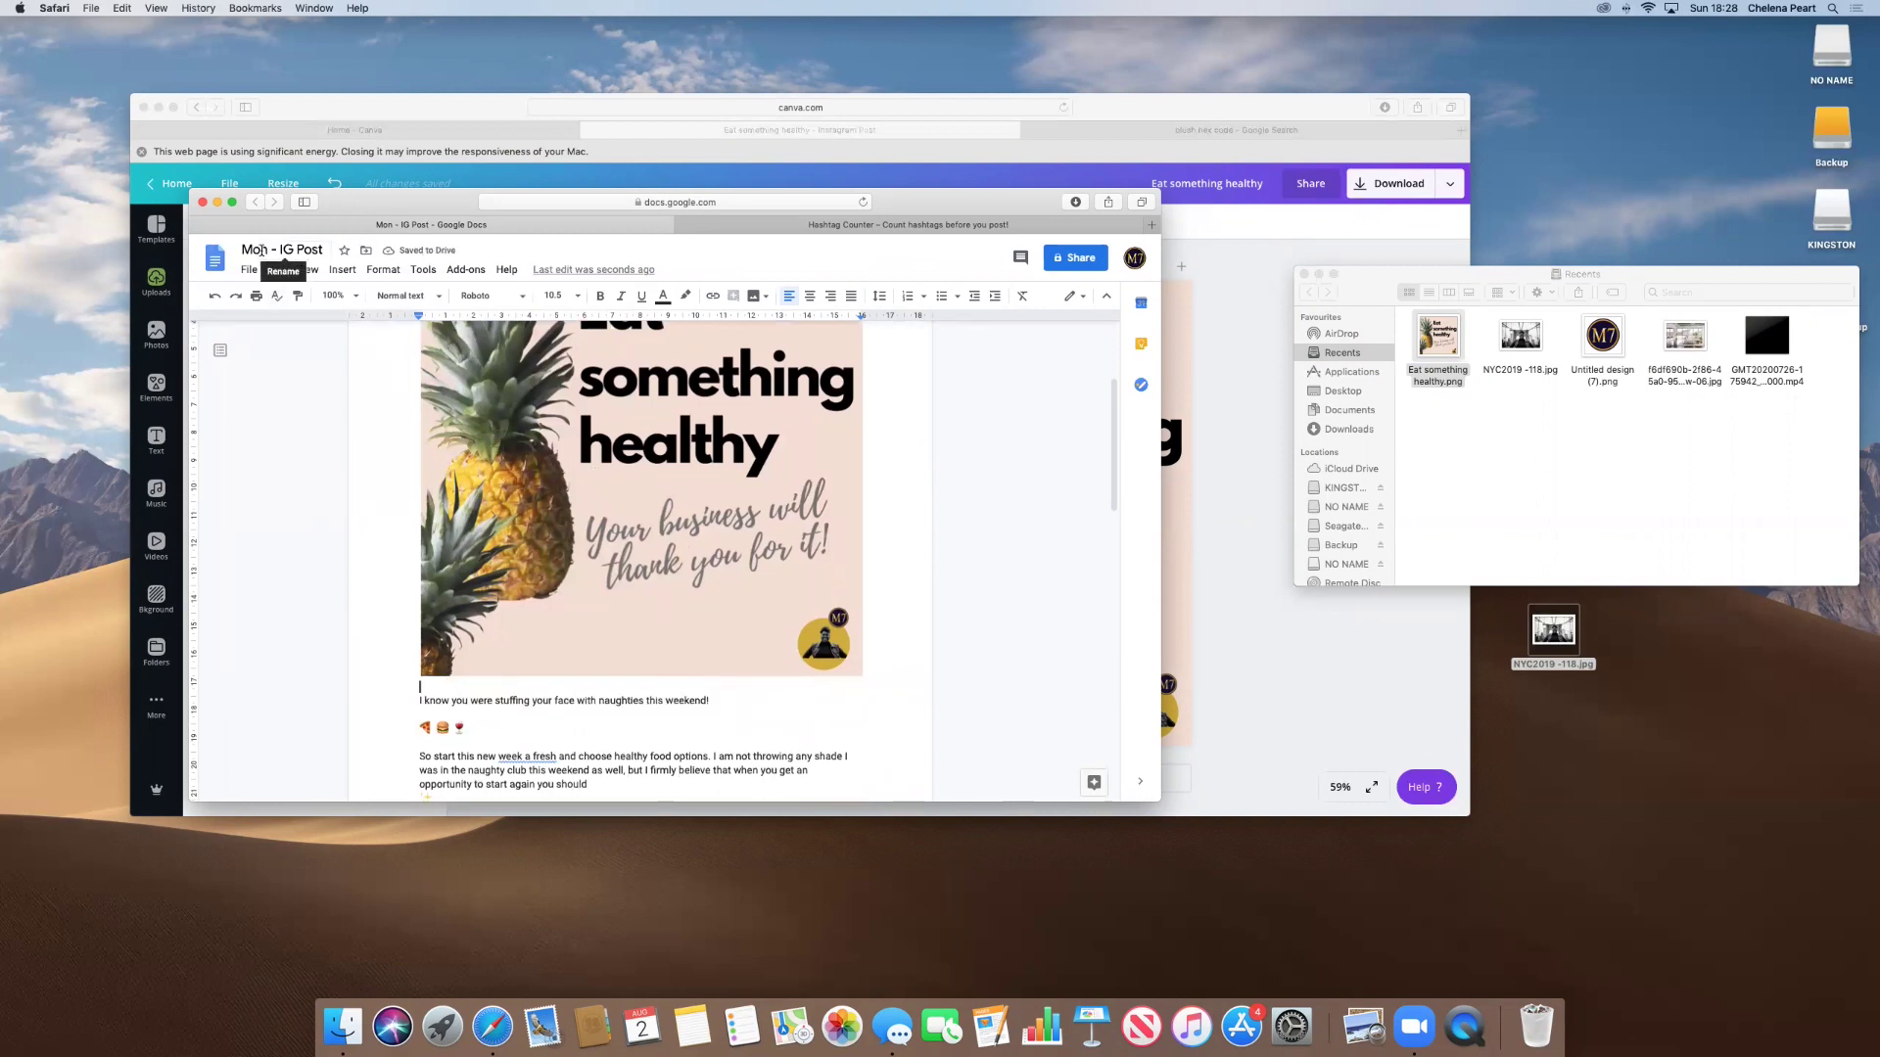
# Remove the line breaks before #propertyinvestor, #thinkahead, #blackfemaleentrepreneurs and #kingdombusiness so the hashtags form one continuous block.
pyautogui.scroll(-15, 546, 484)
pyautogui.scroll(20, 546, 484)
pyautogui.scroll(-10, 546, 484)
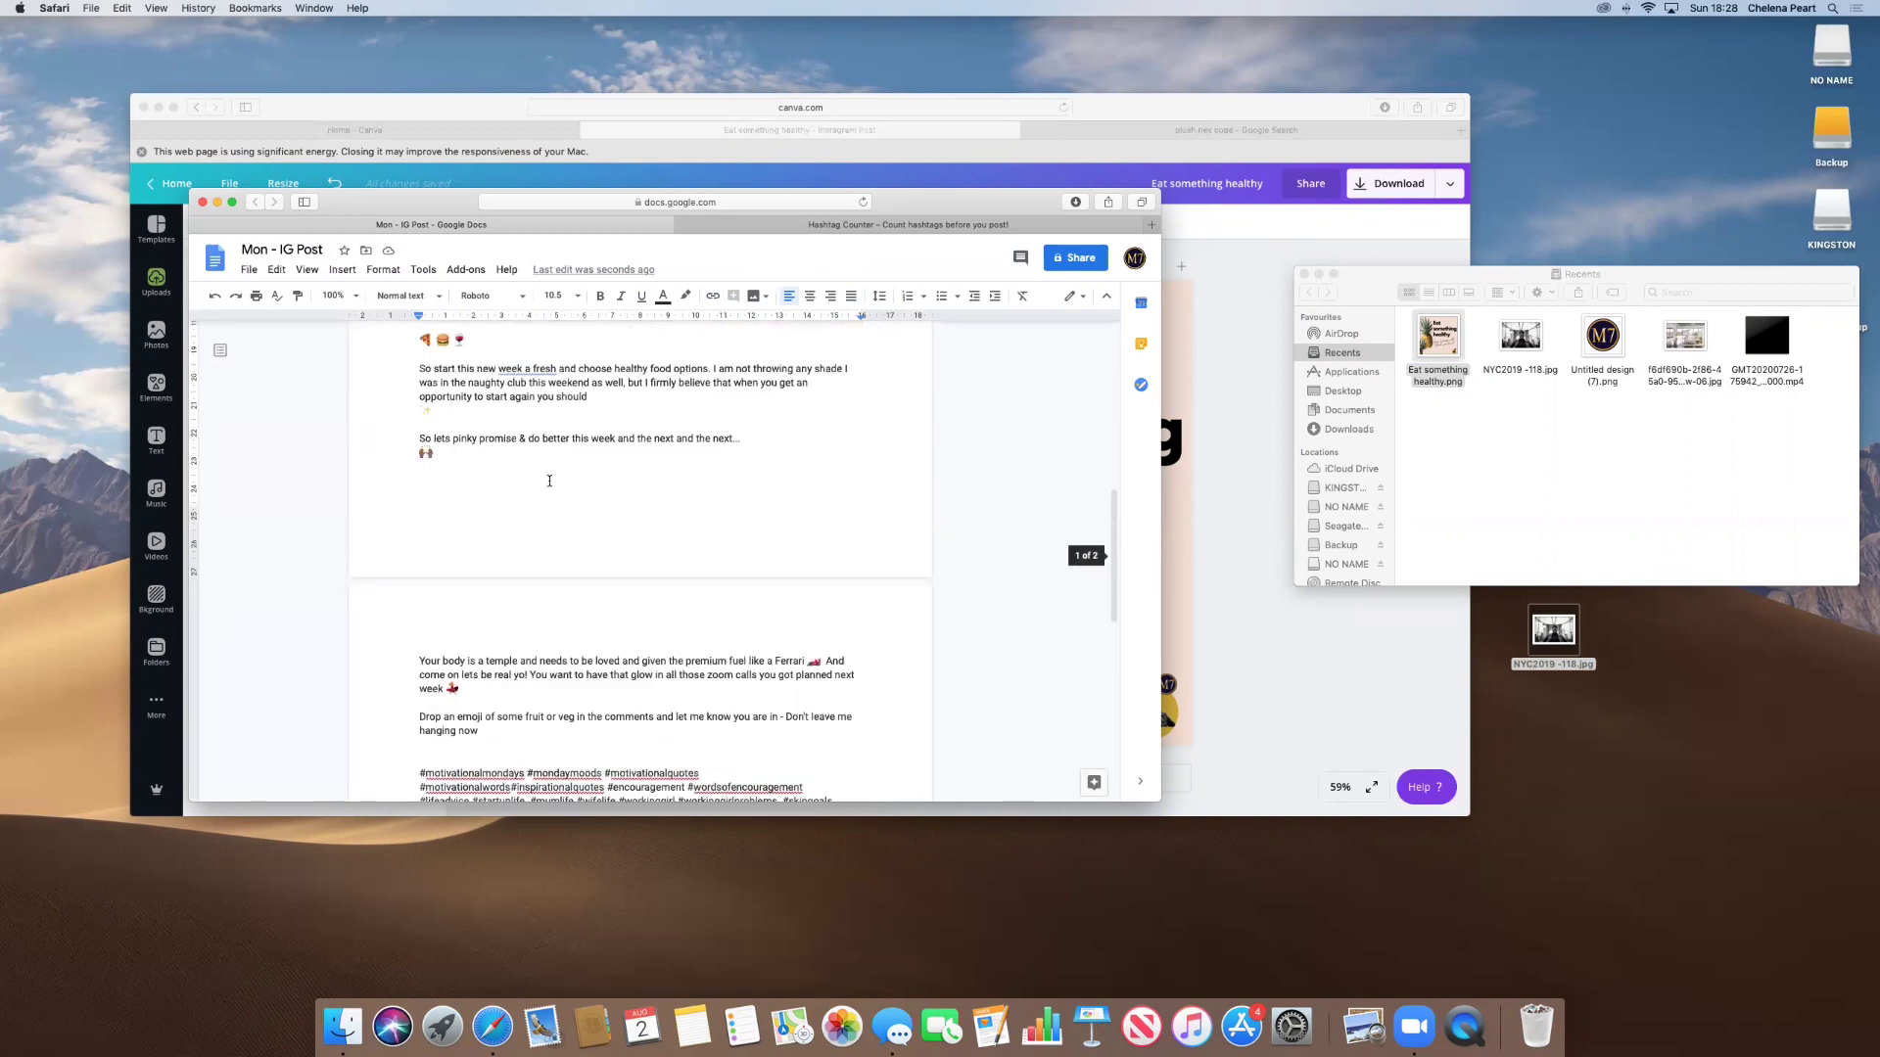
pyautogui.scroll(-5, 549, 481)
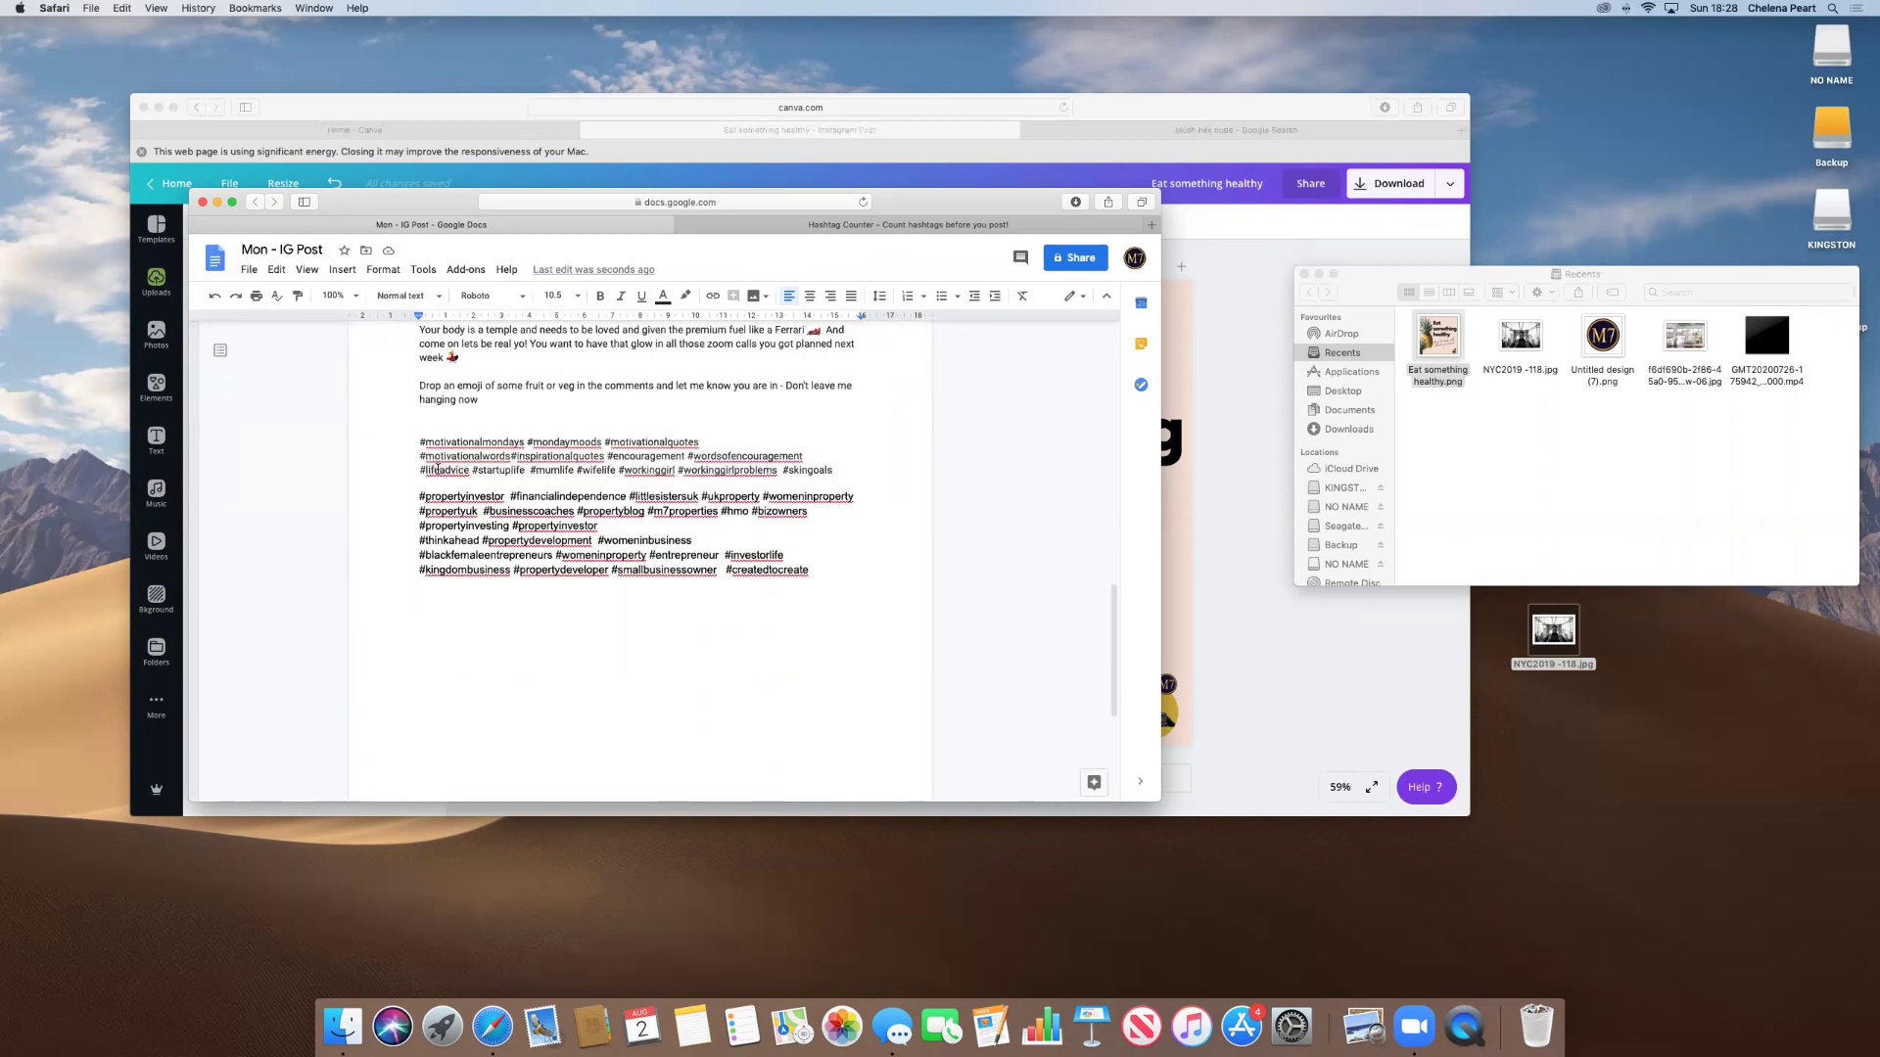
pyautogui.click(419, 496)
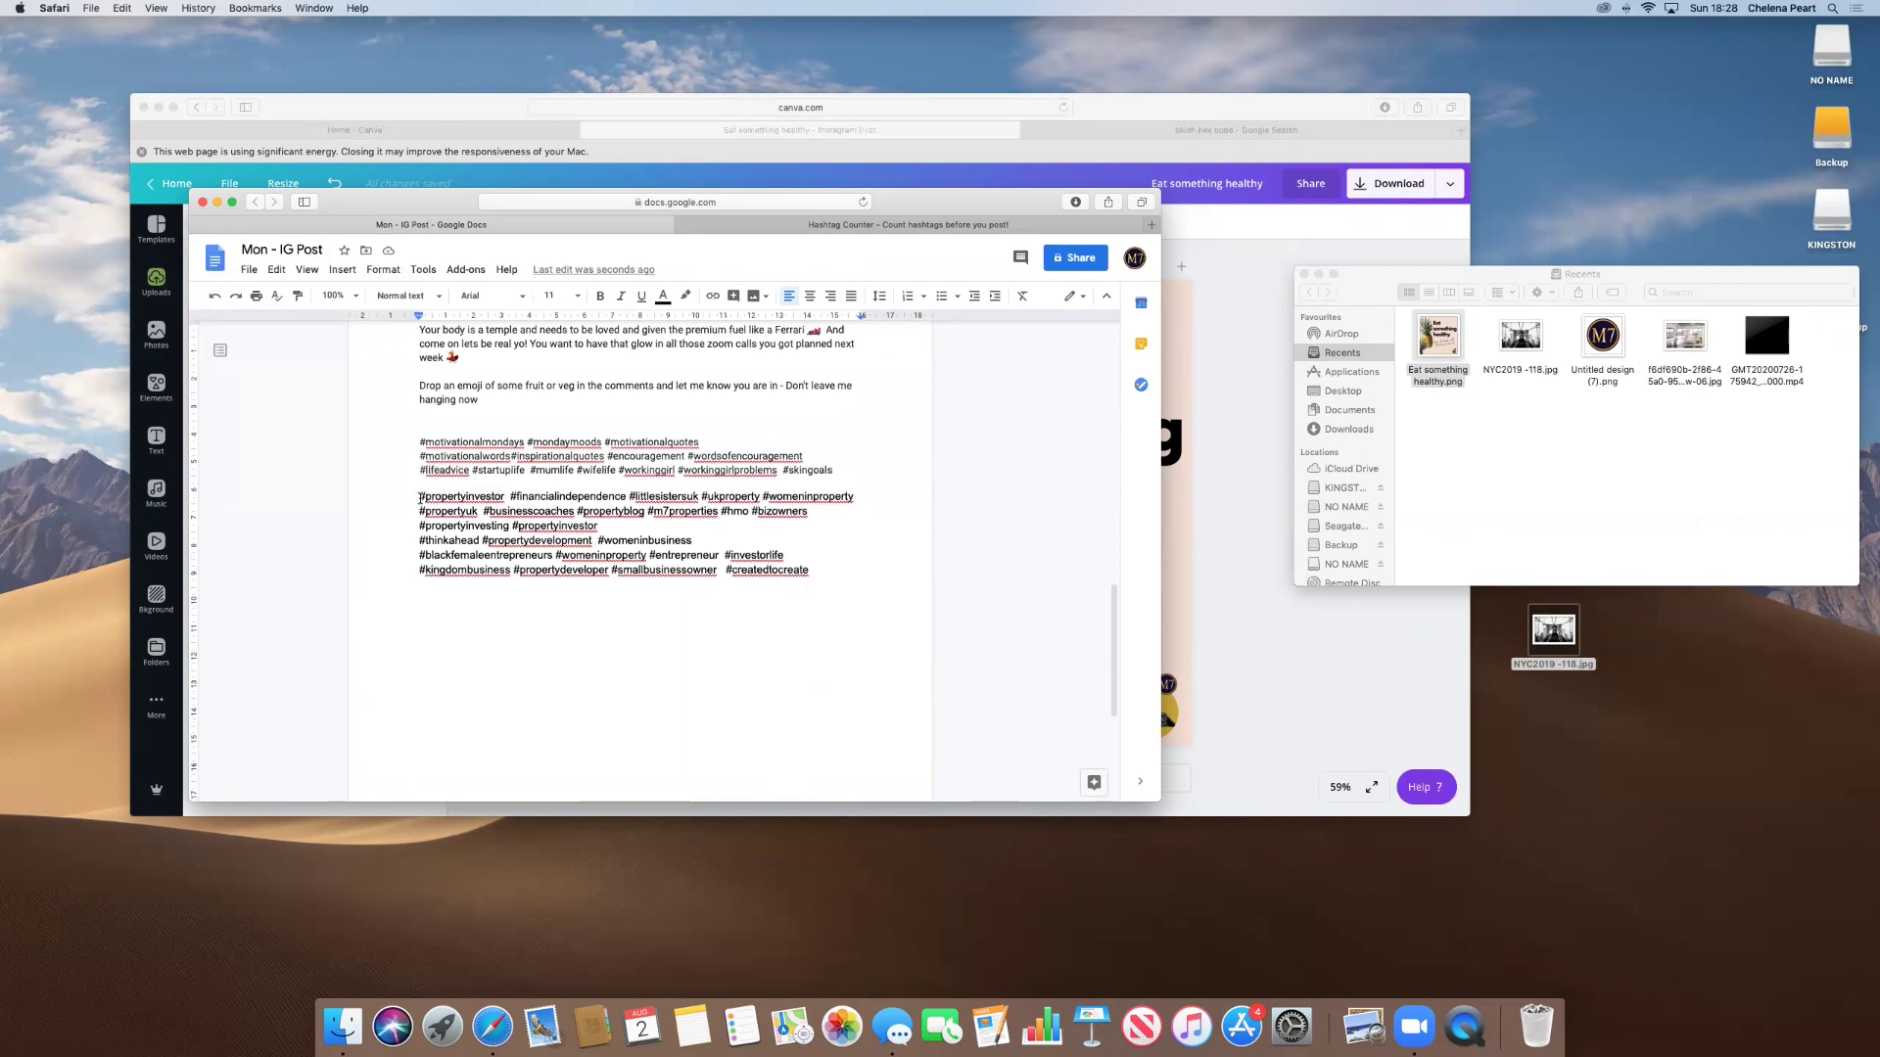
pyautogui.press('BackSpace')
pyautogui.click(413, 539)
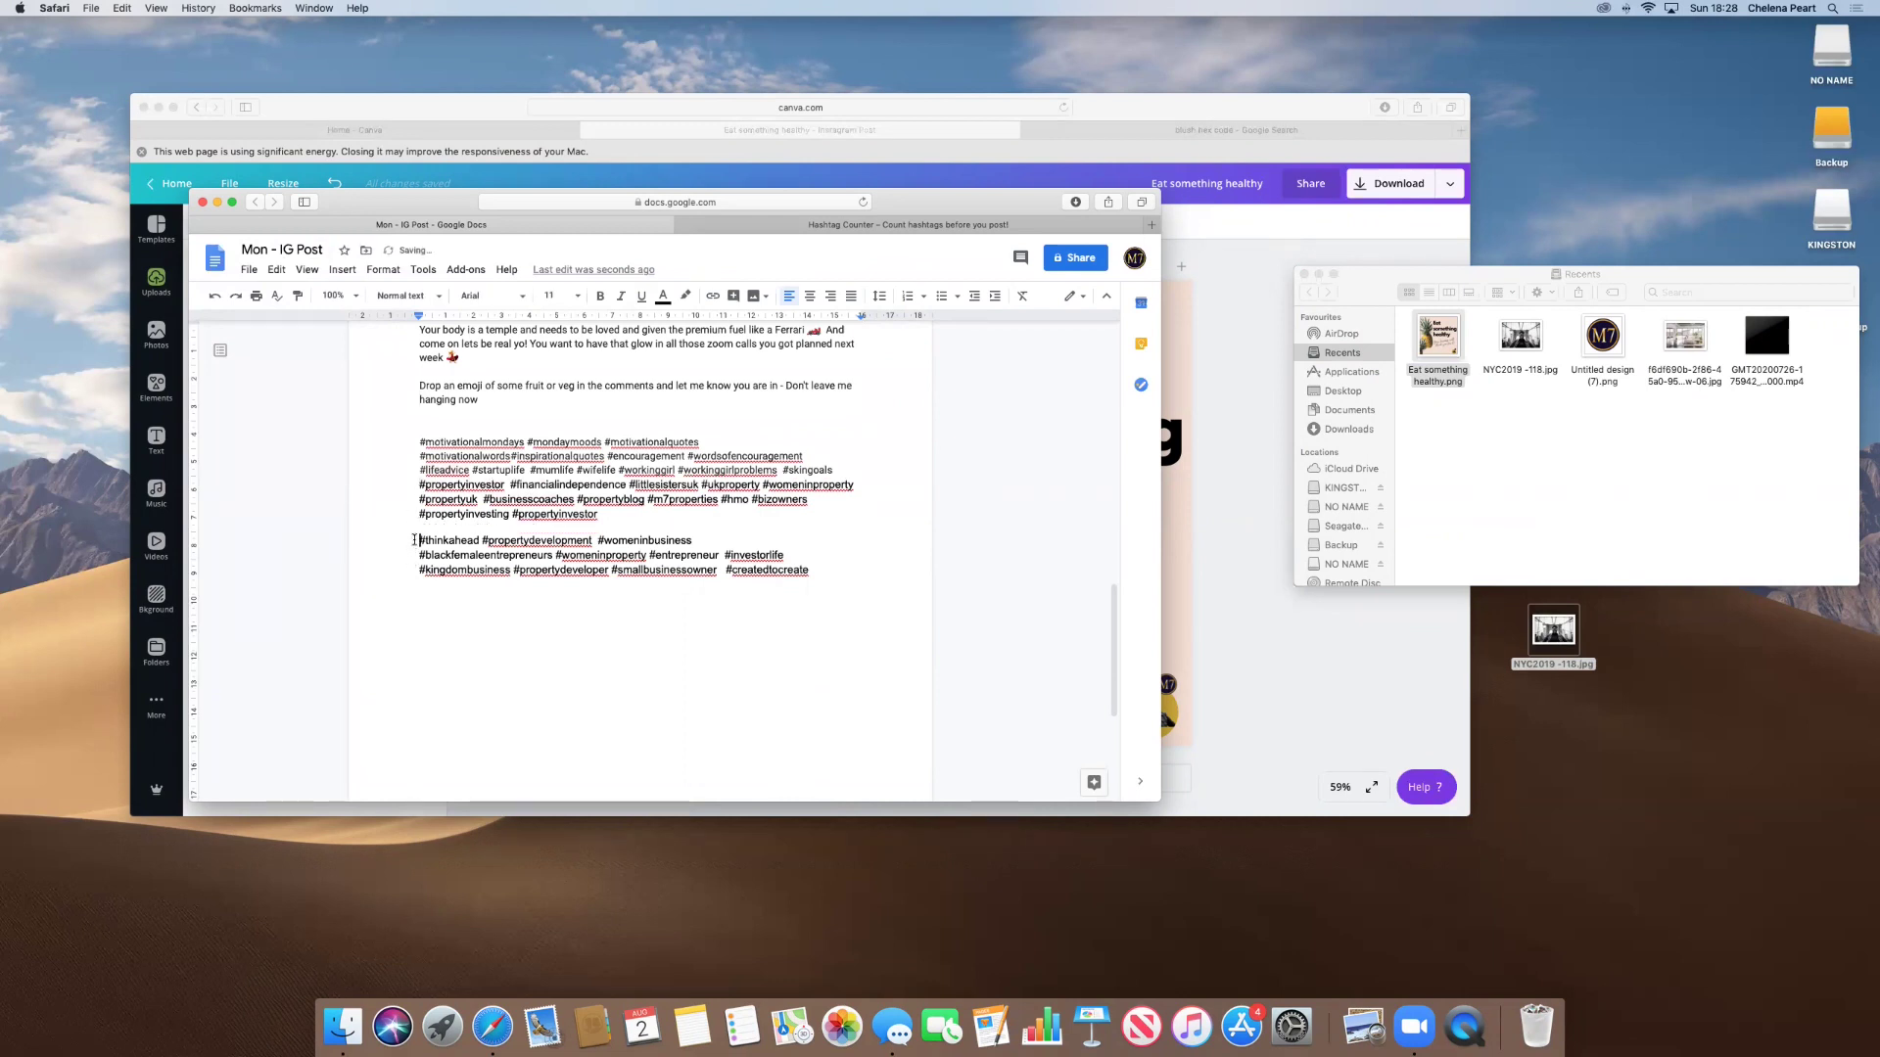
pyautogui.press('BackSpace')
pyautogui.click(416, 556)
pyautogui.press('BackSpace')
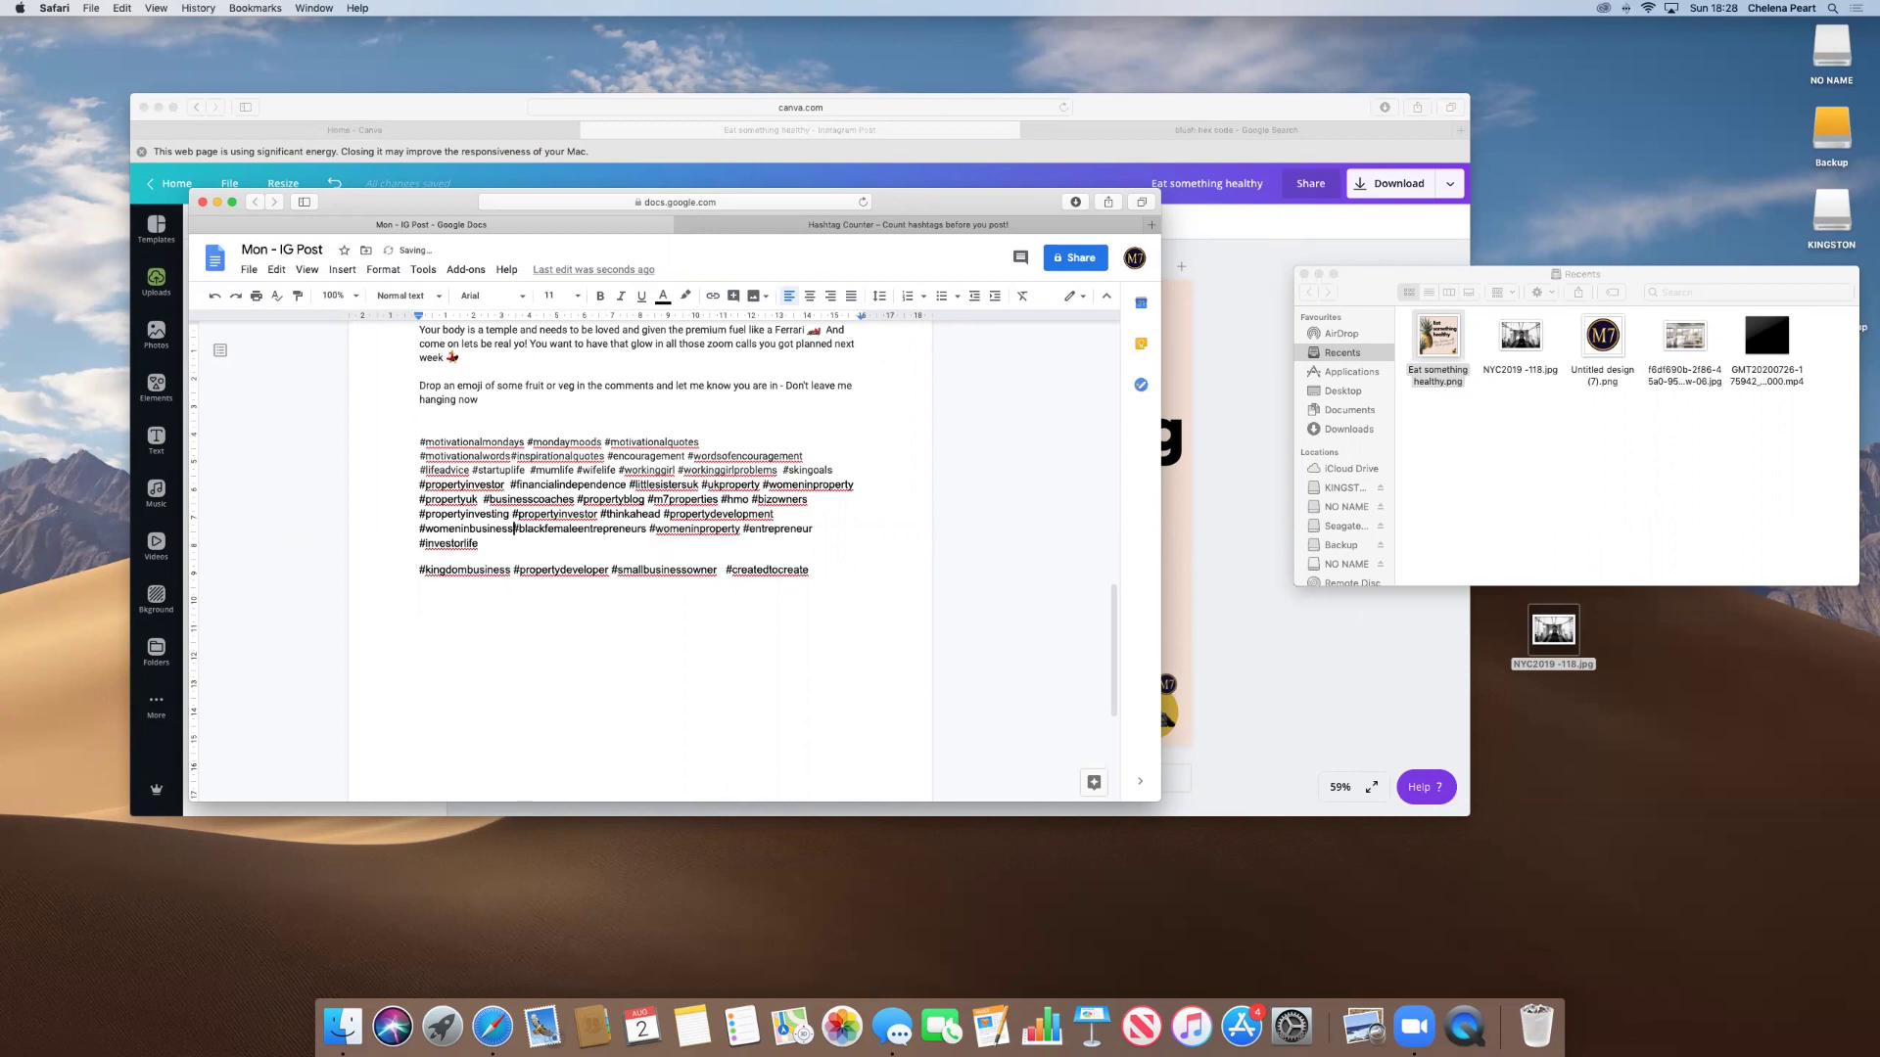
pyautogui.click(412, 570)
pyautogui.press('BackSpace')
pyautogui.press('BackSpace')
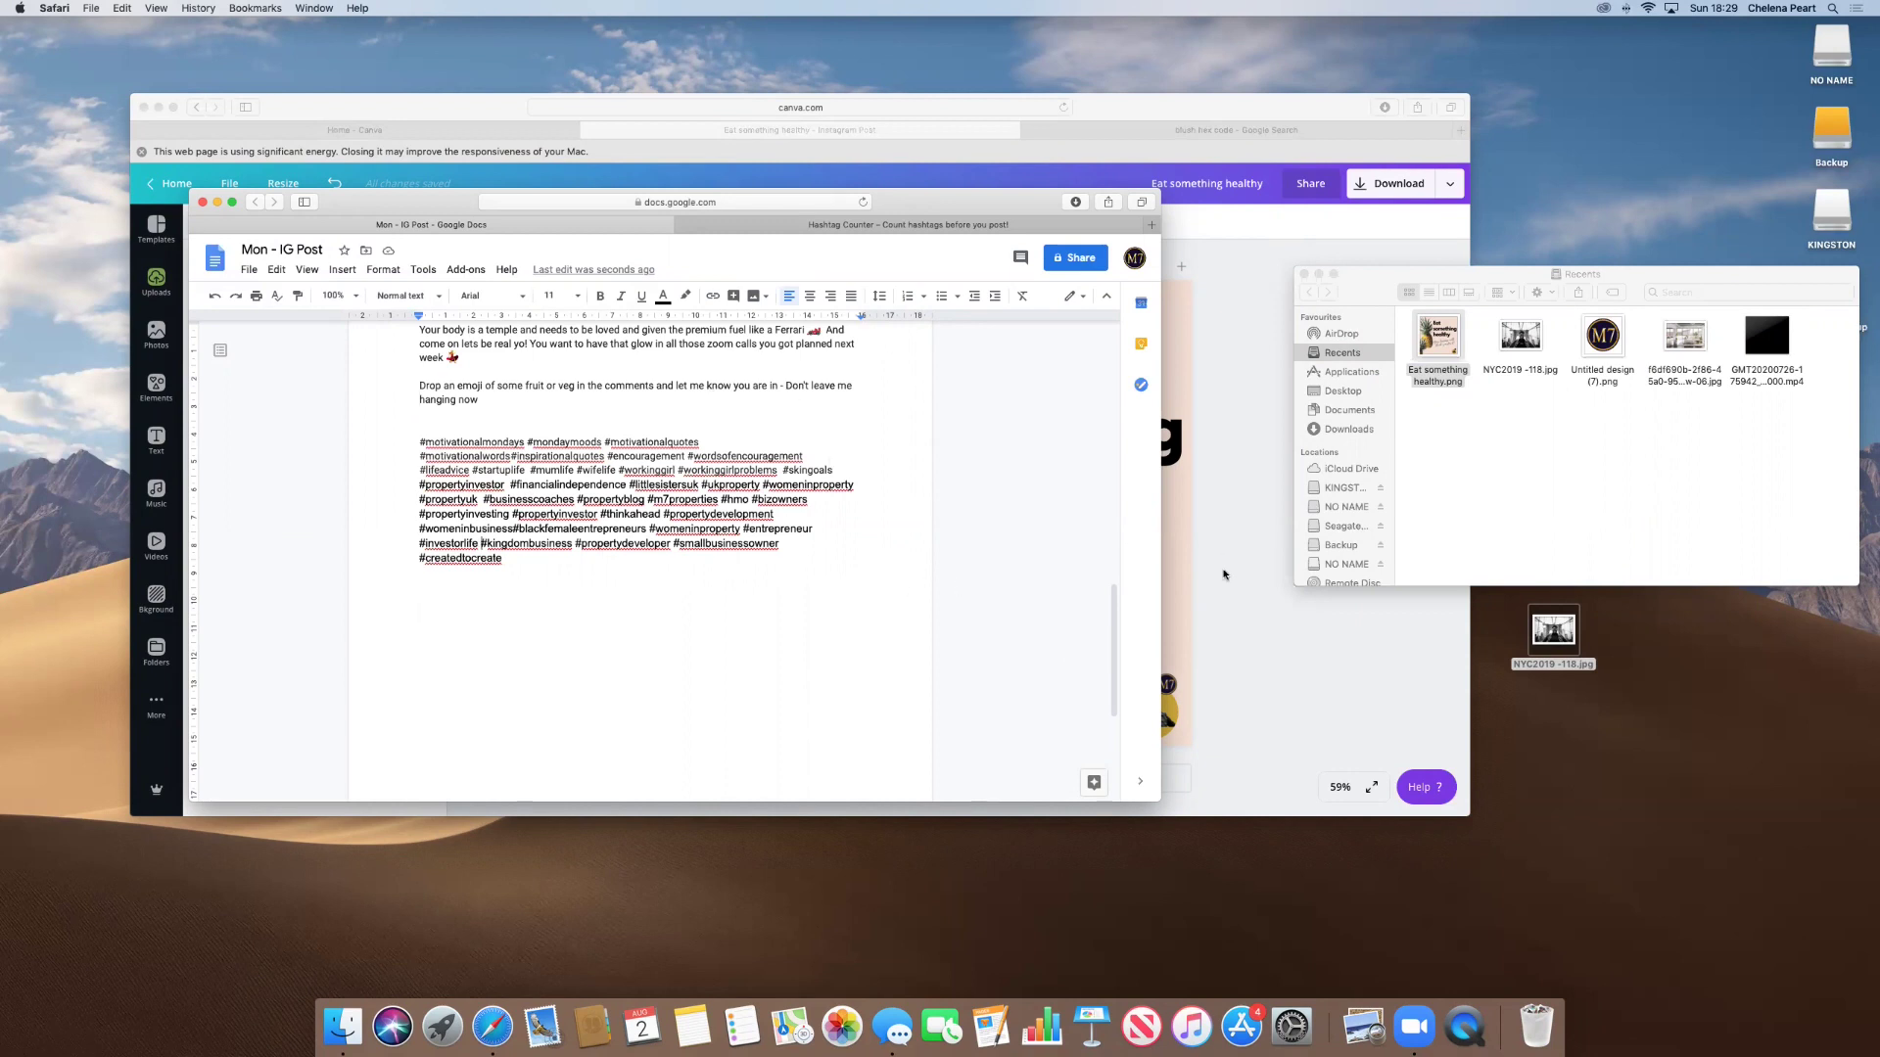
# Switch to the Canva design, add a new page and search the photos for bedroom.
pyautogui.click(1174, 583)
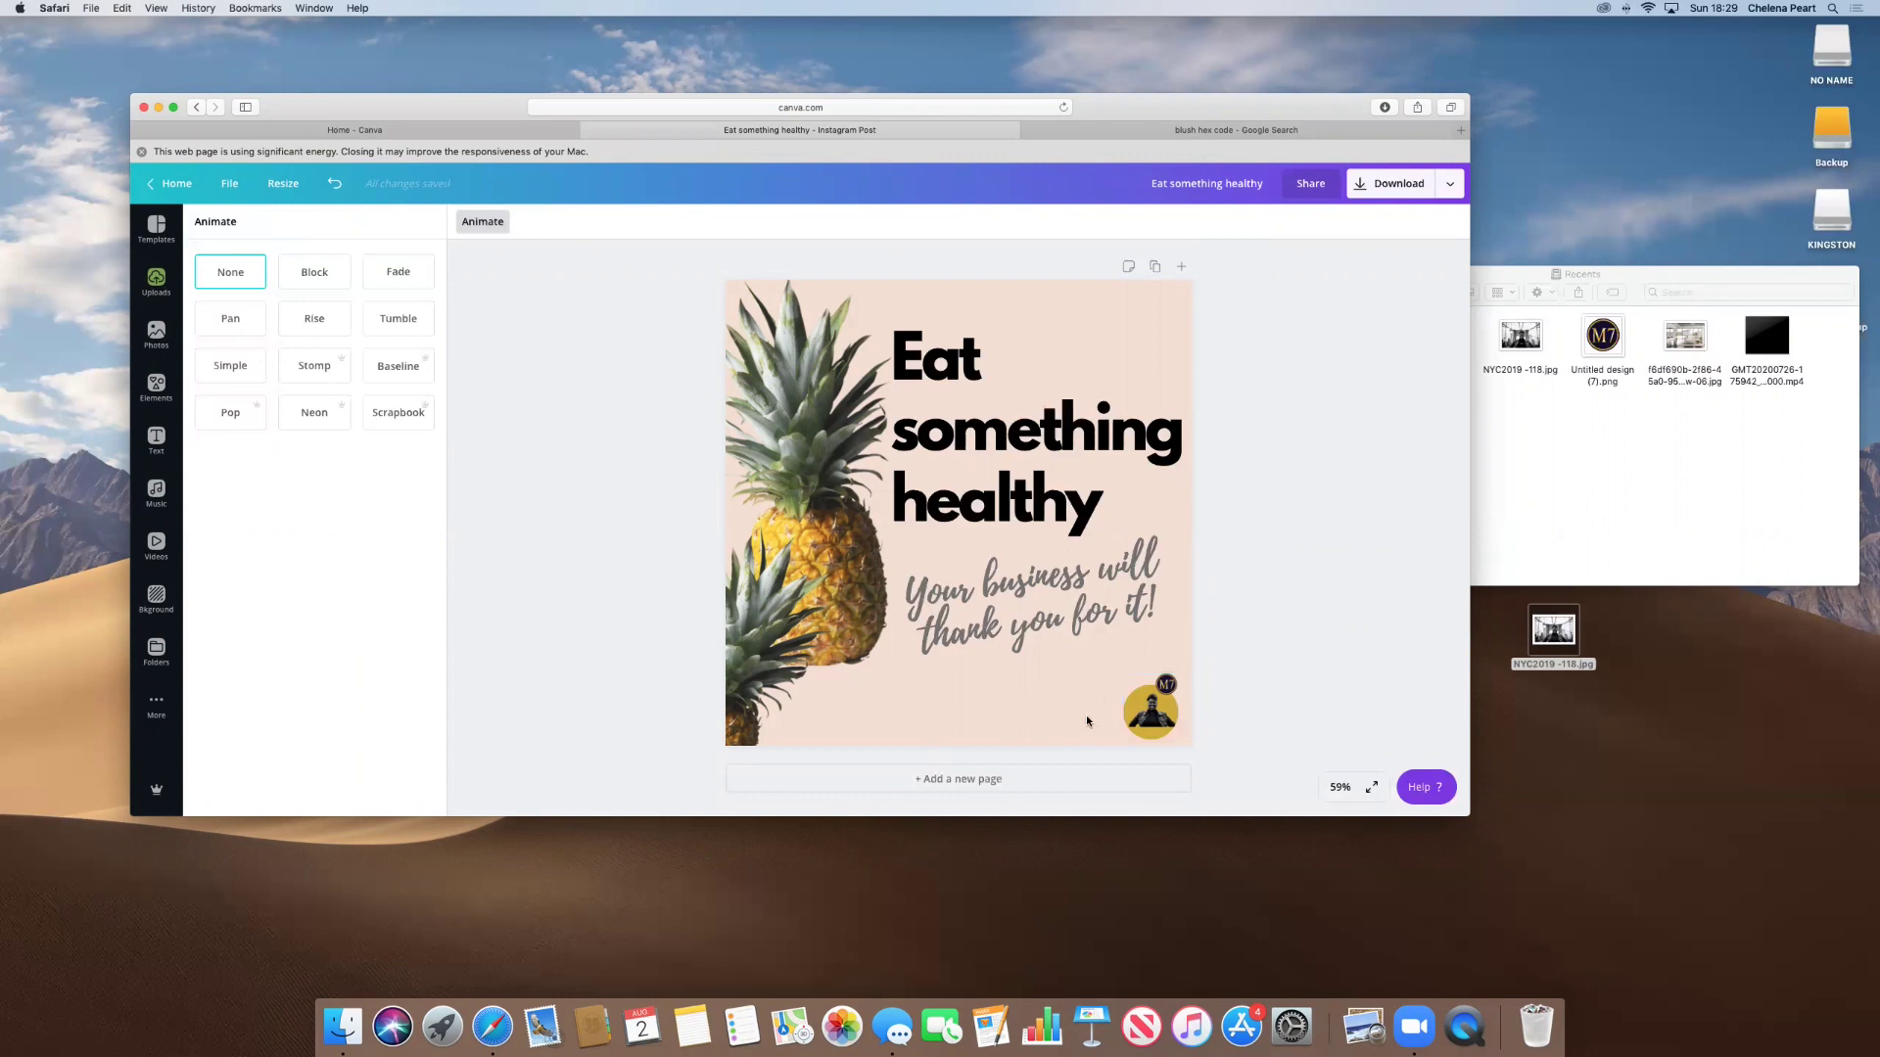
pyautogui.click(956, 780)
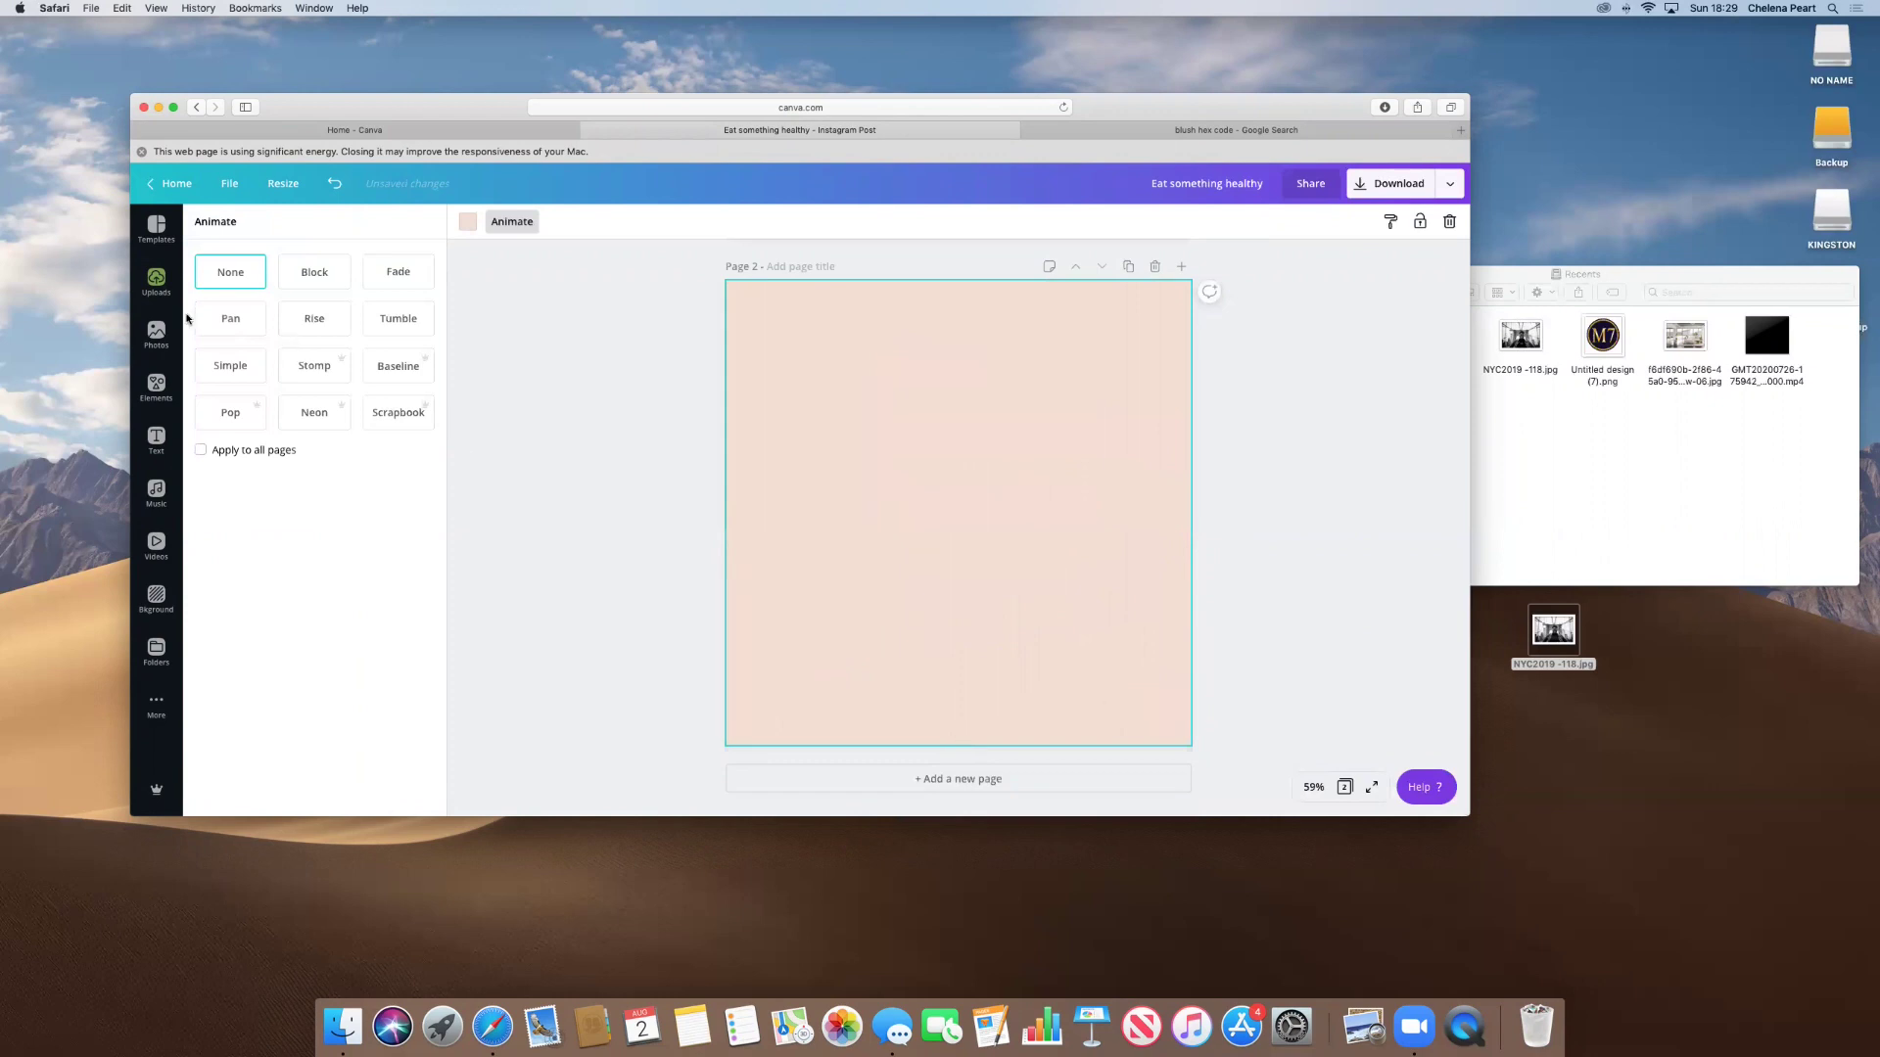
pyautogui.click(155, 335)
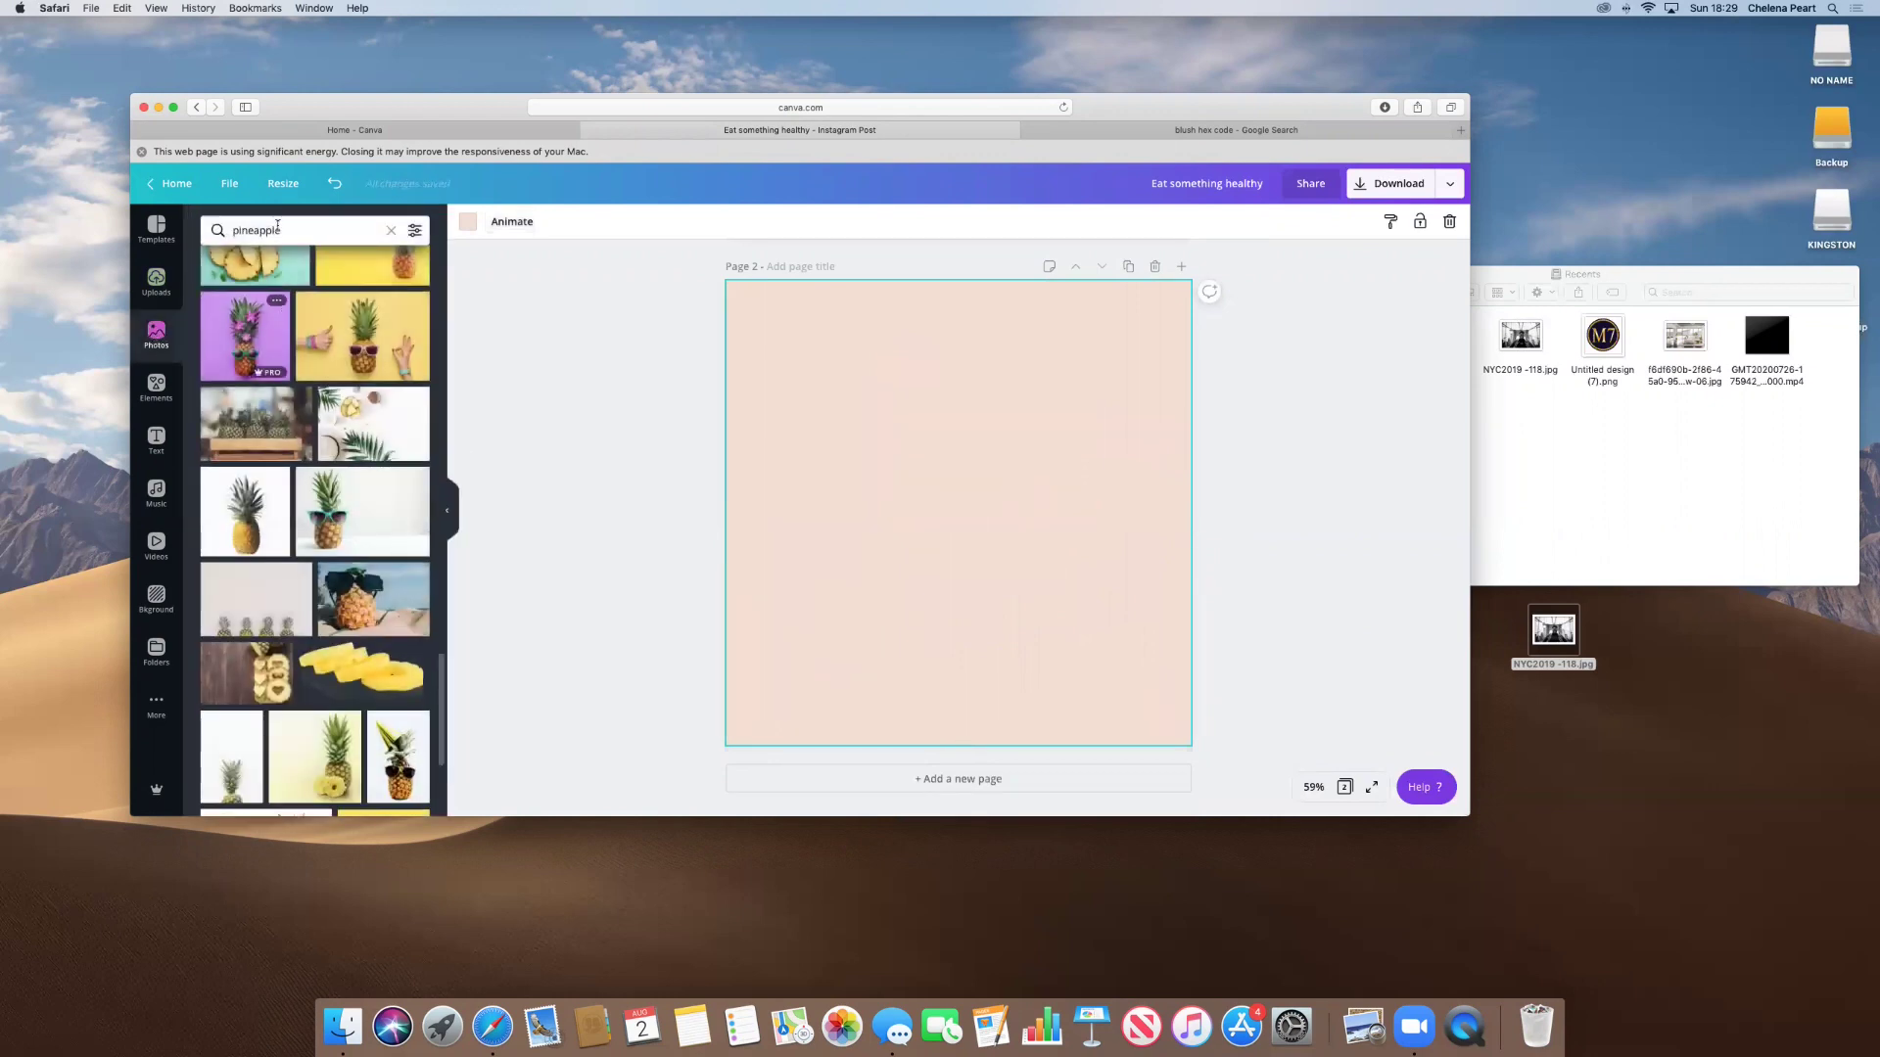
pyautogui.write('bedroo')
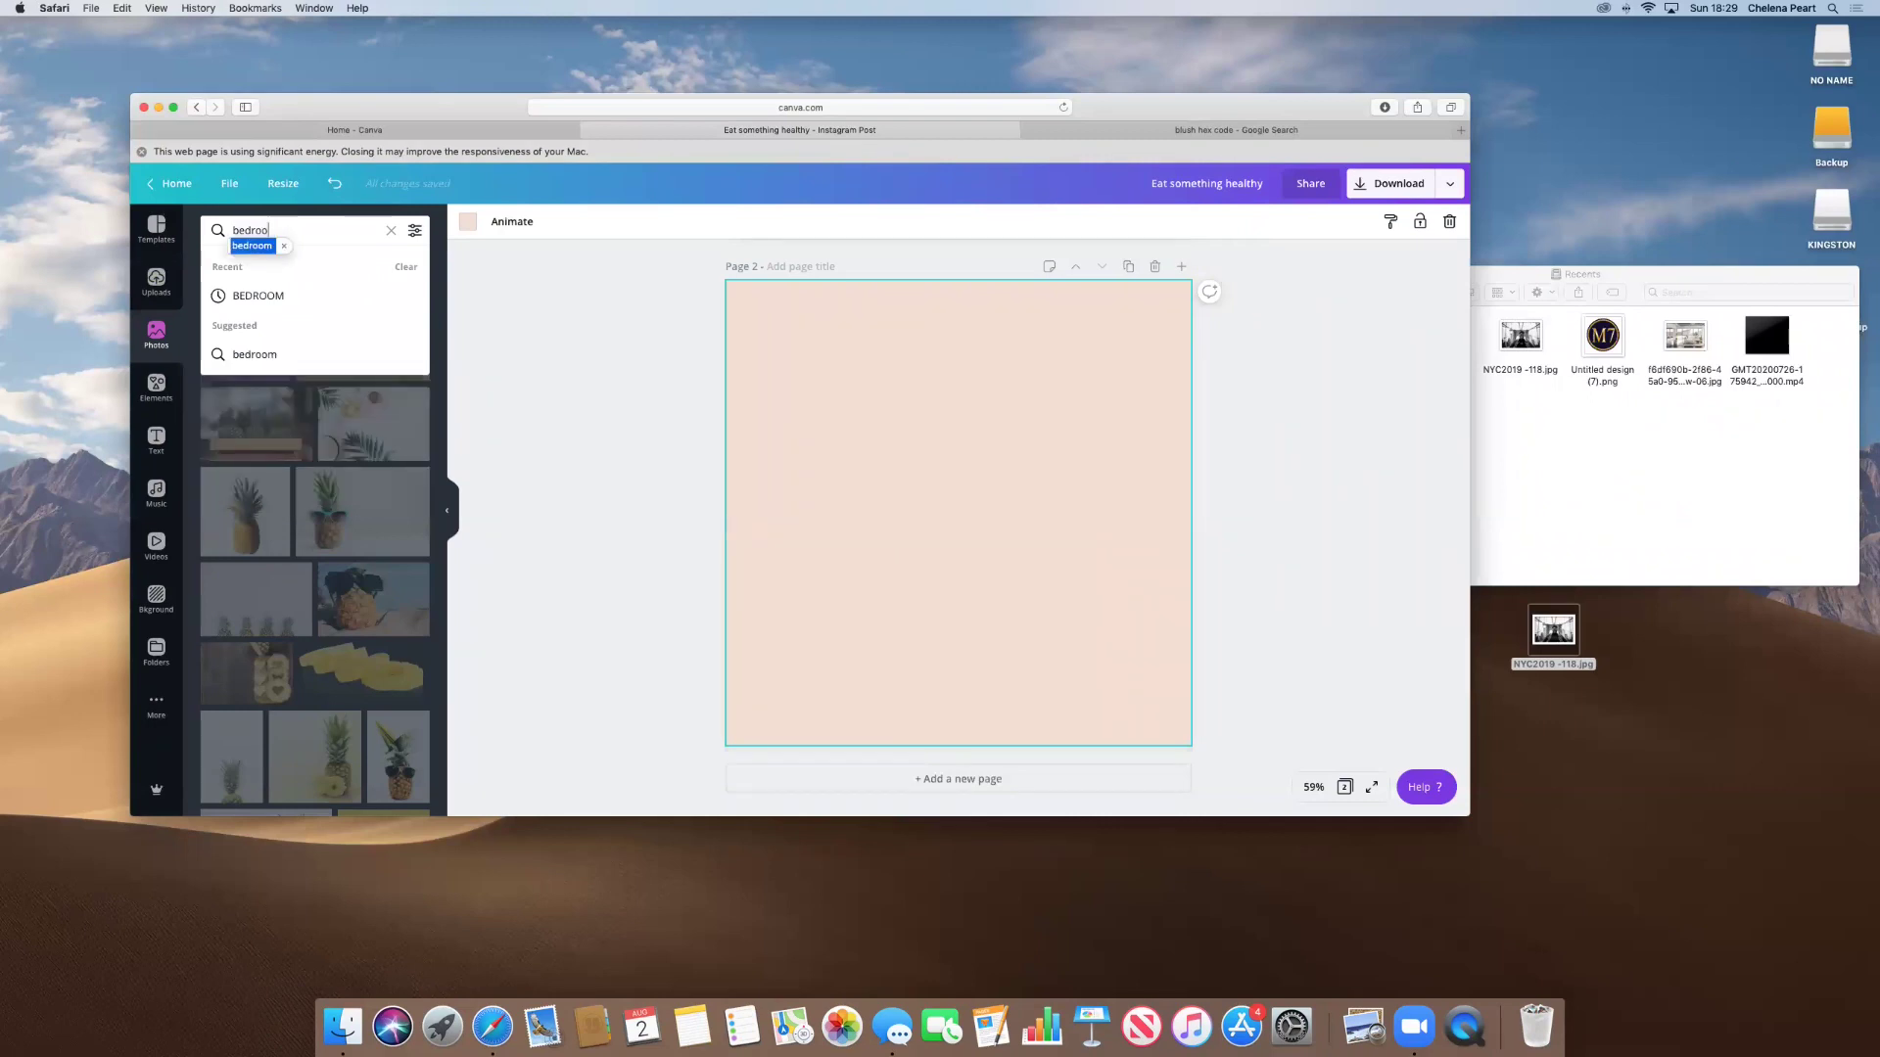
pyautogui.write('m')
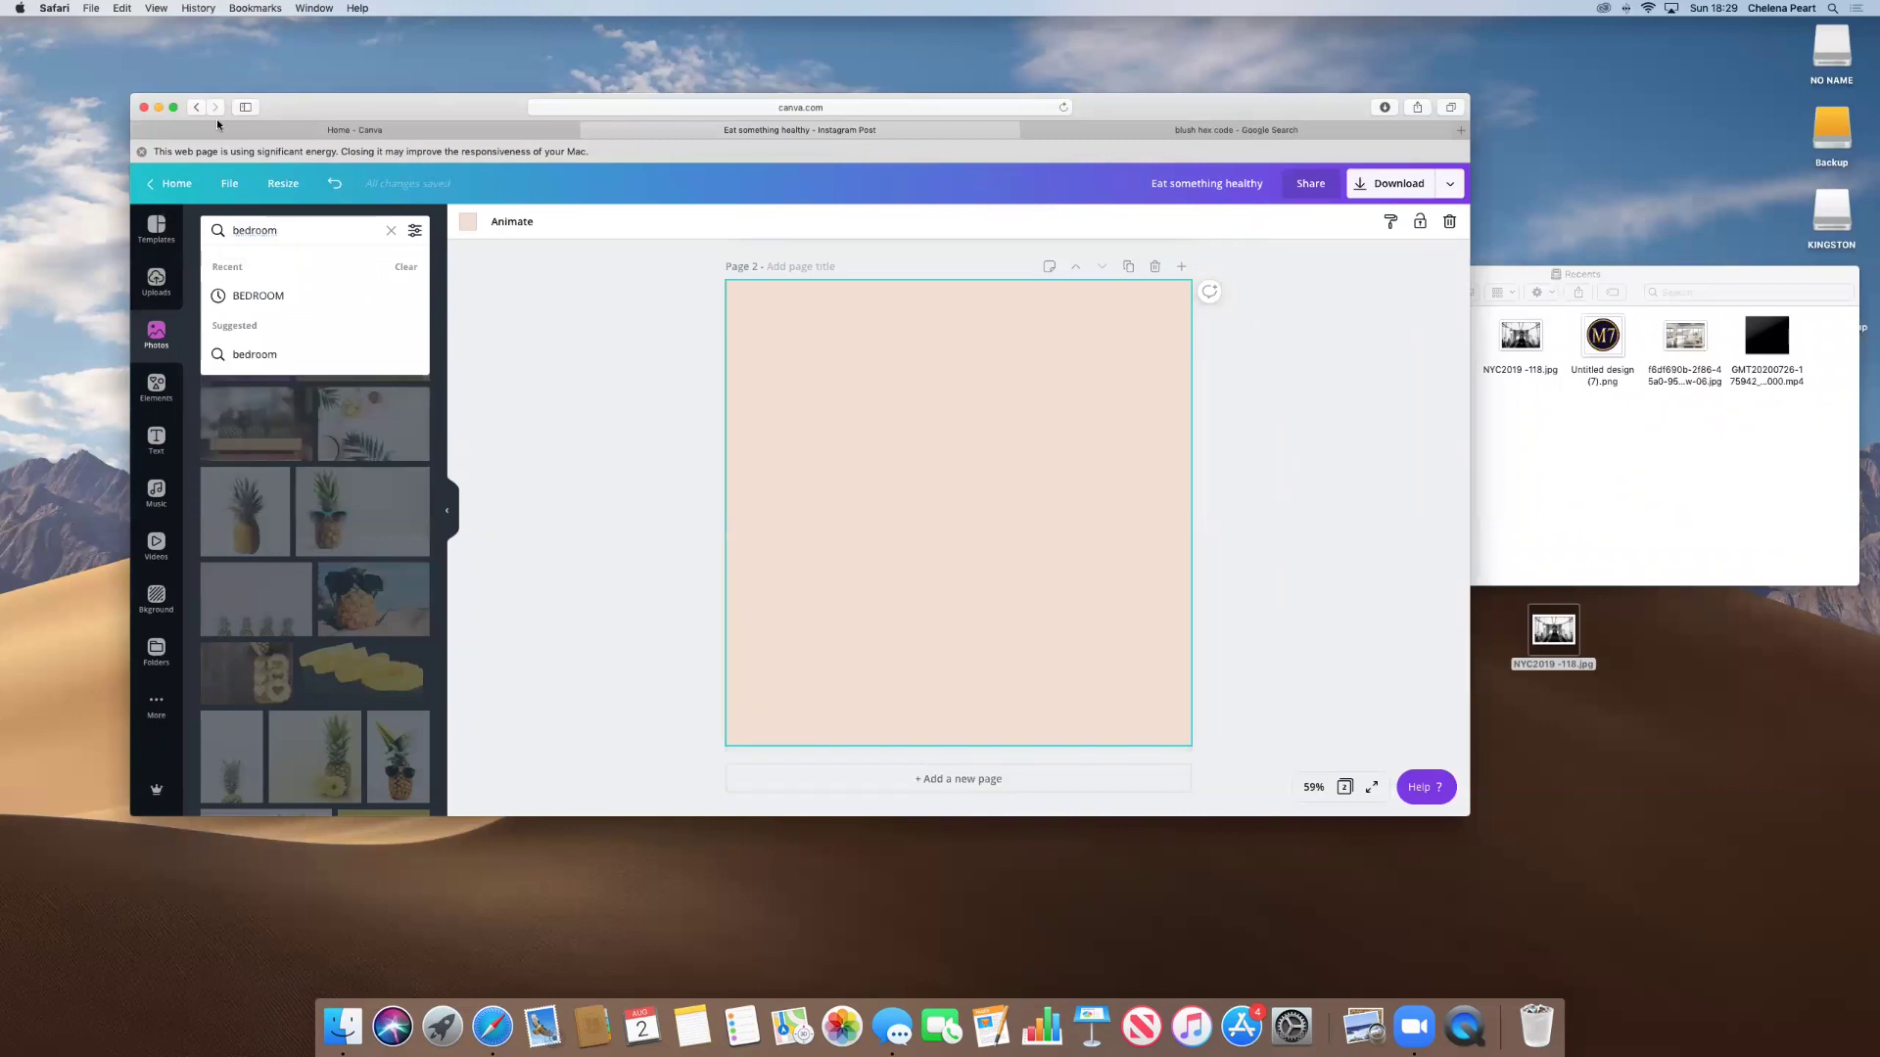
pyautogui.click(280, 298)
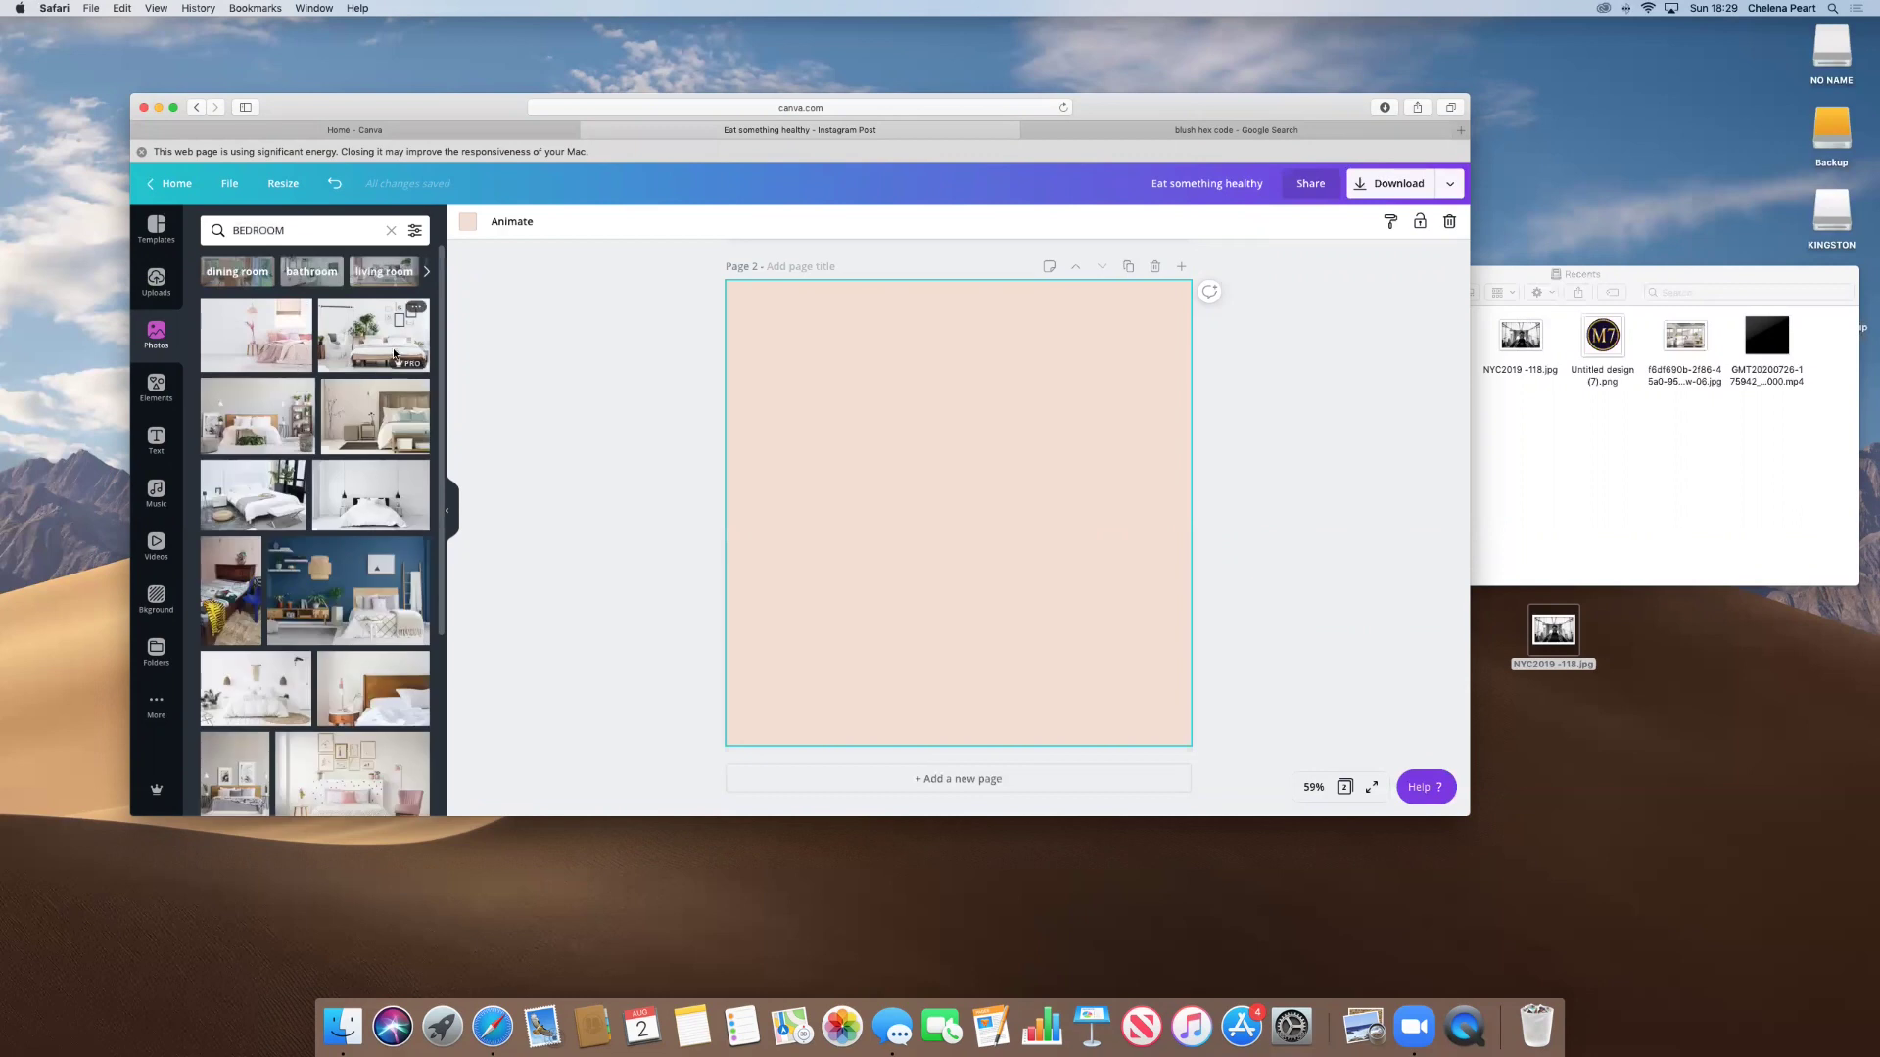
# Fill page 2 with the white bedroom photo with plants and framed pictures as its background.
pyautogui.click(373, 335)
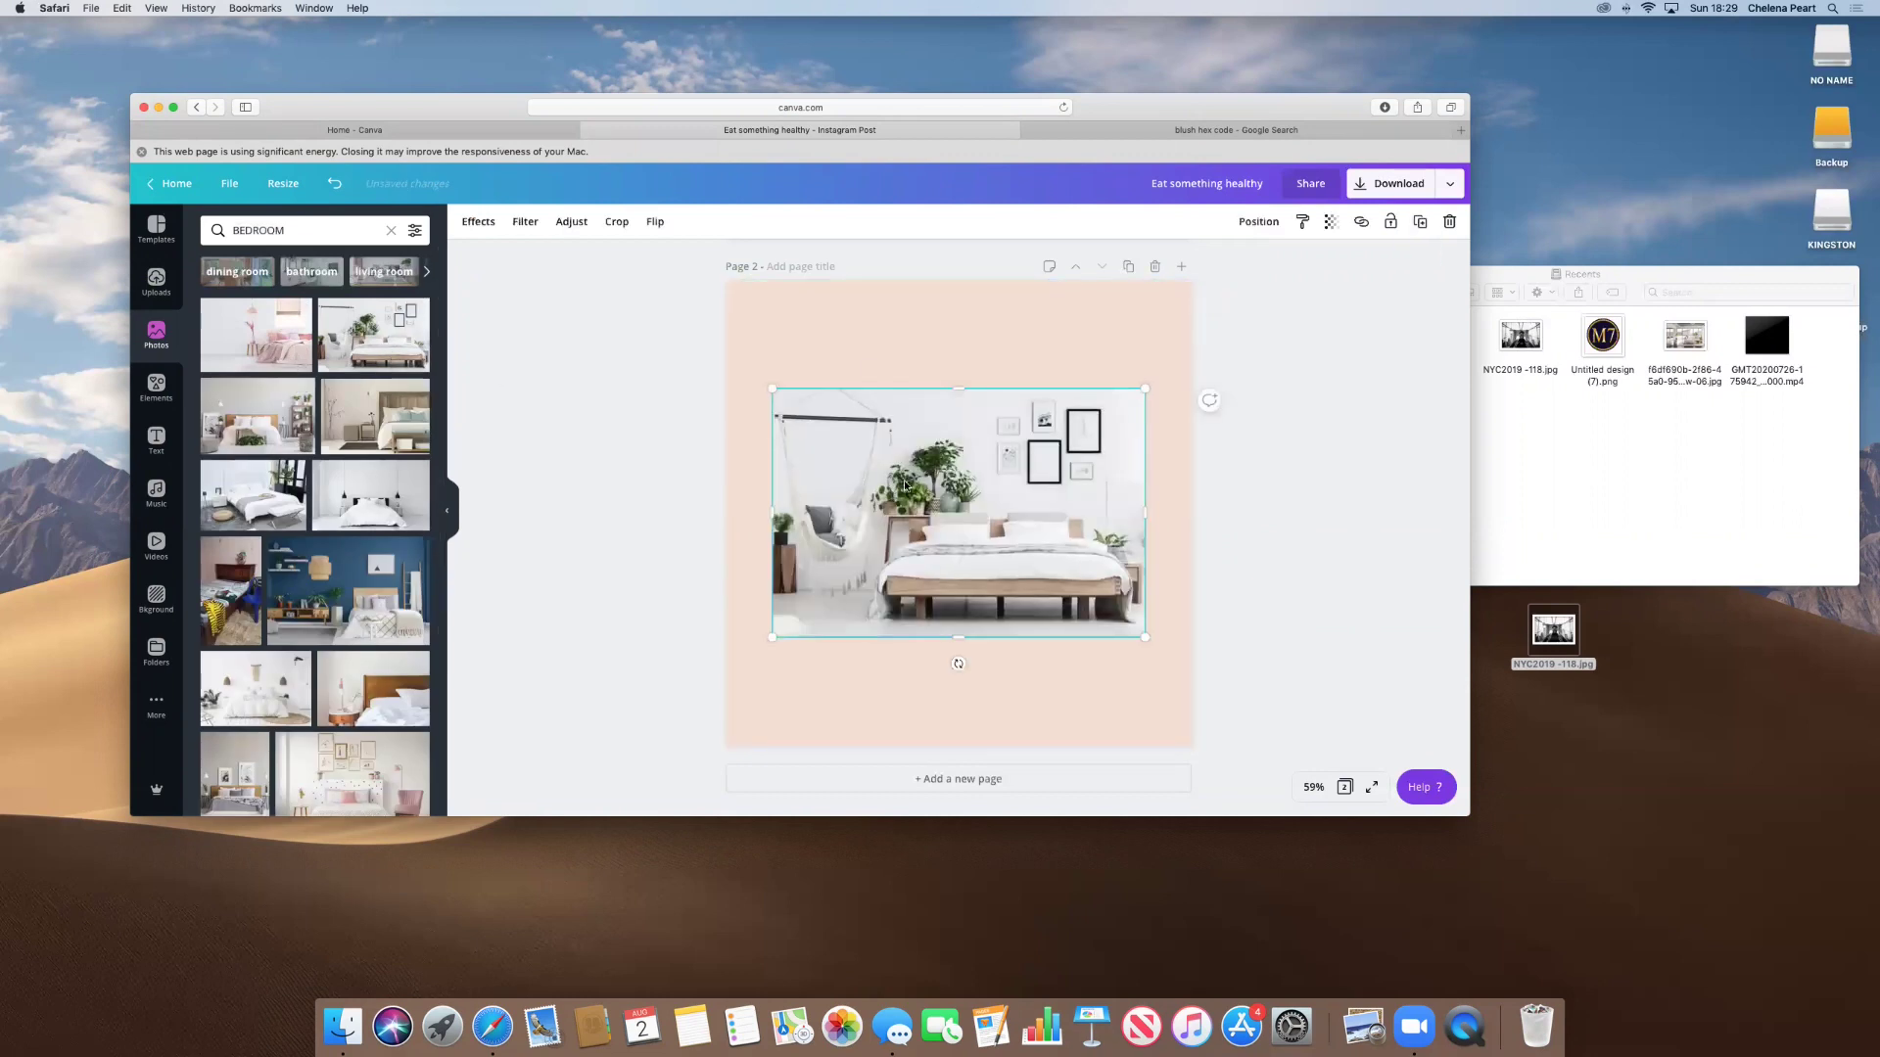
pyautogui.press('Delete')
pyautogui.moveTo(367, 348); pyautogui.dragTo(783, 338)
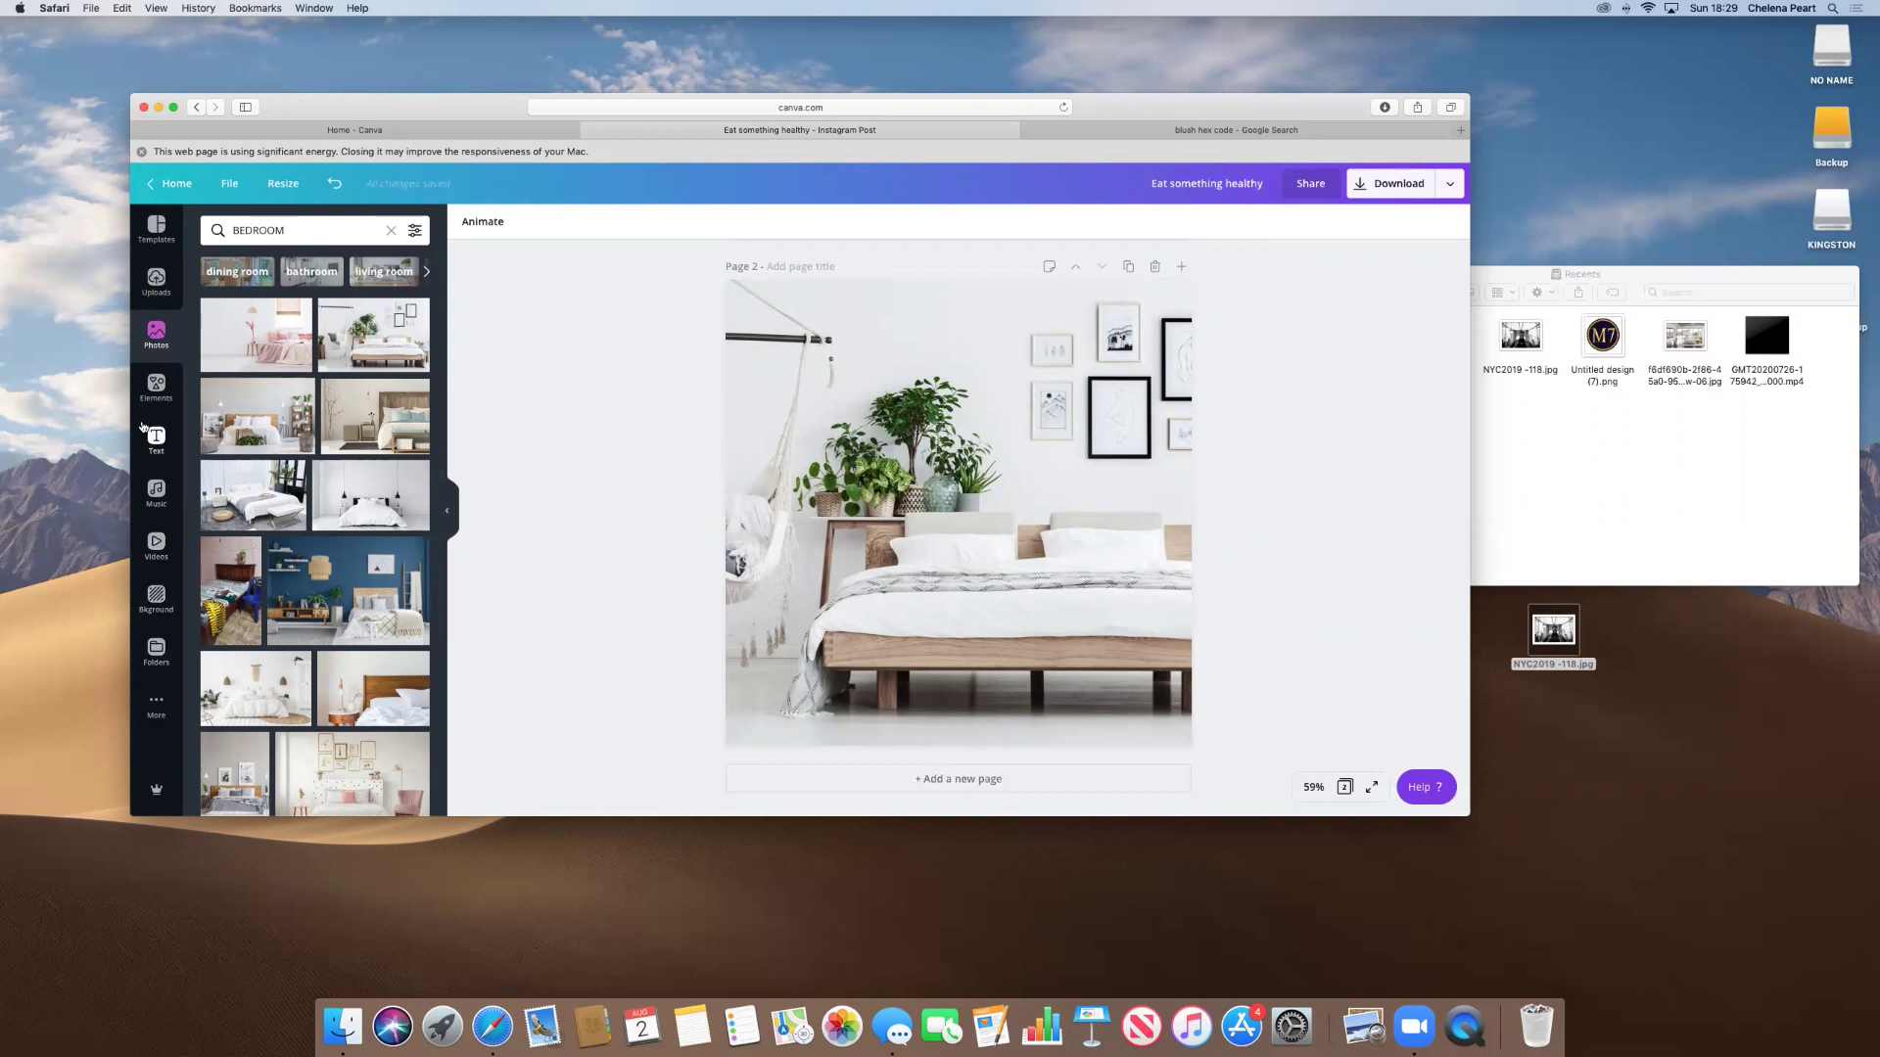
# Place the uploaded M7 logo on page 2, enlarge it to about 906 × 906 and move it near the page centre.
pyautogui.click(155, 282)
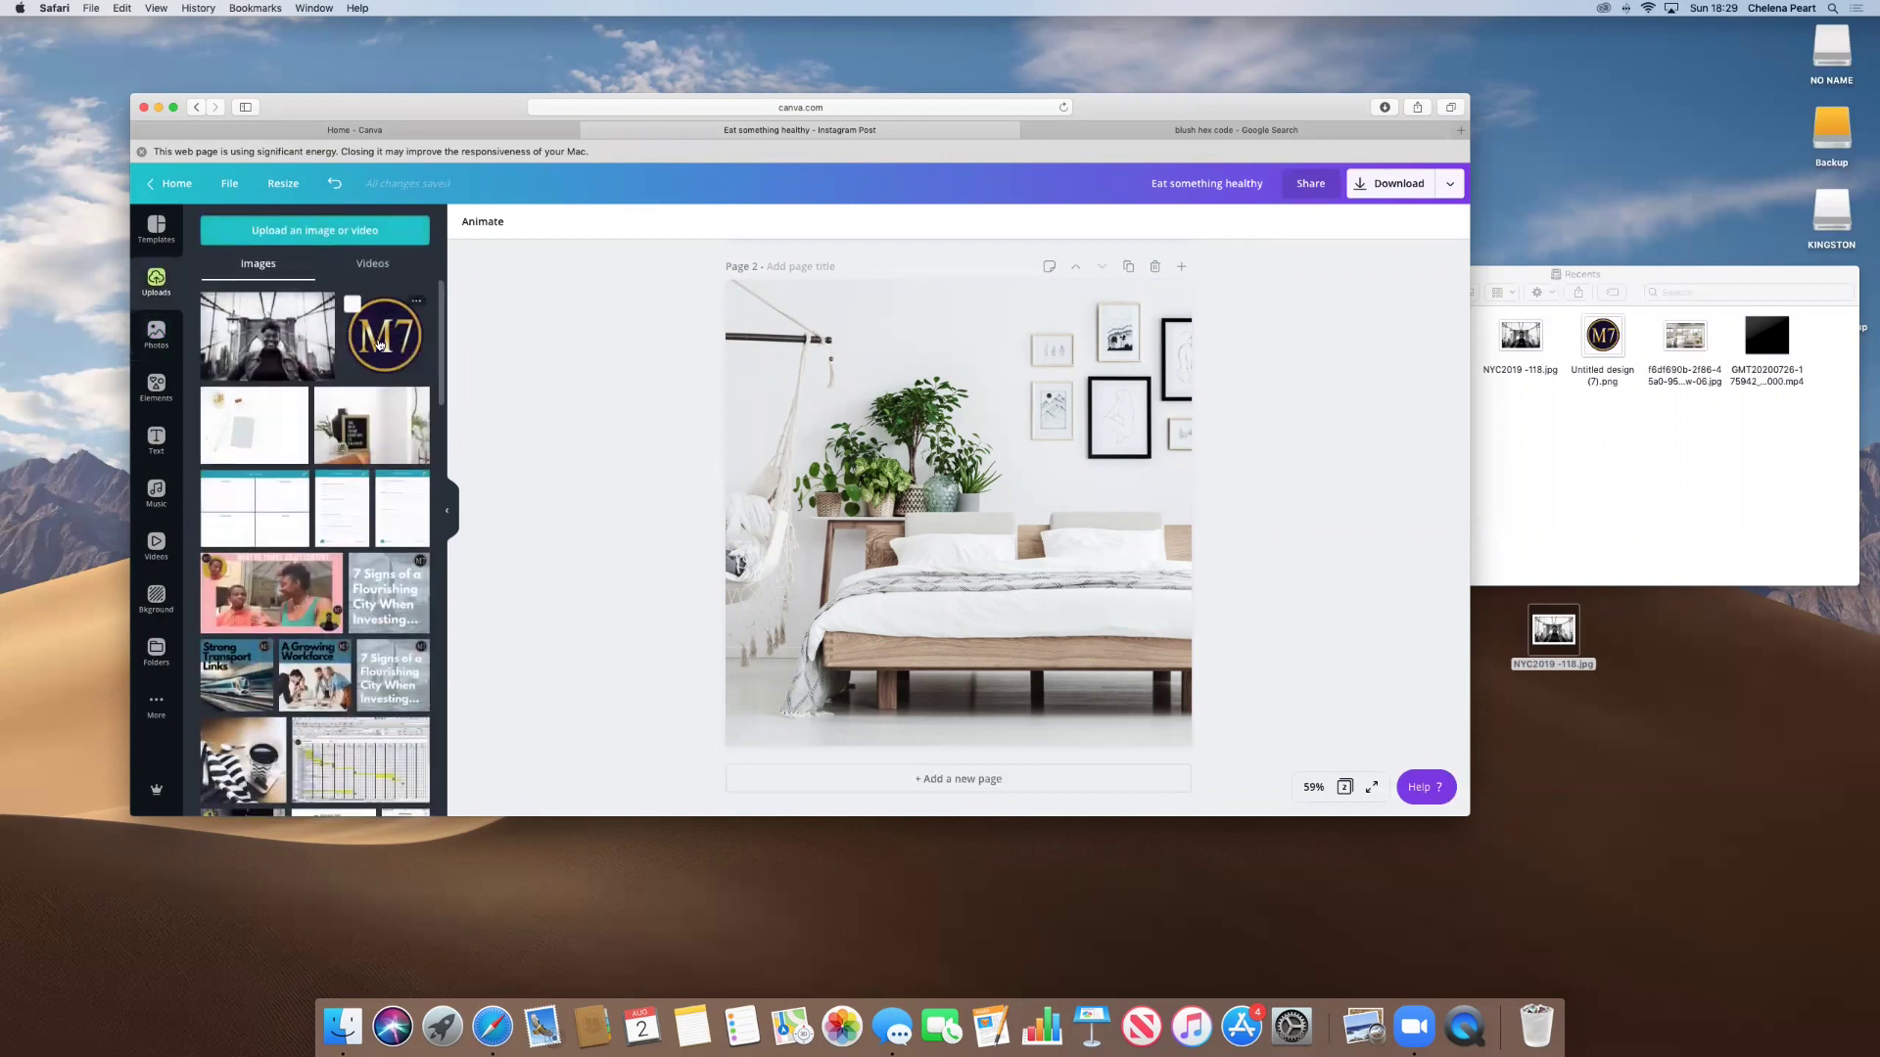
pyautogui.moveTo(379, 342); pyautogui.dragTo(979, 495)
pyautogui.moveTo(1158, 373); pyautogui.dragTo(1145, 328)
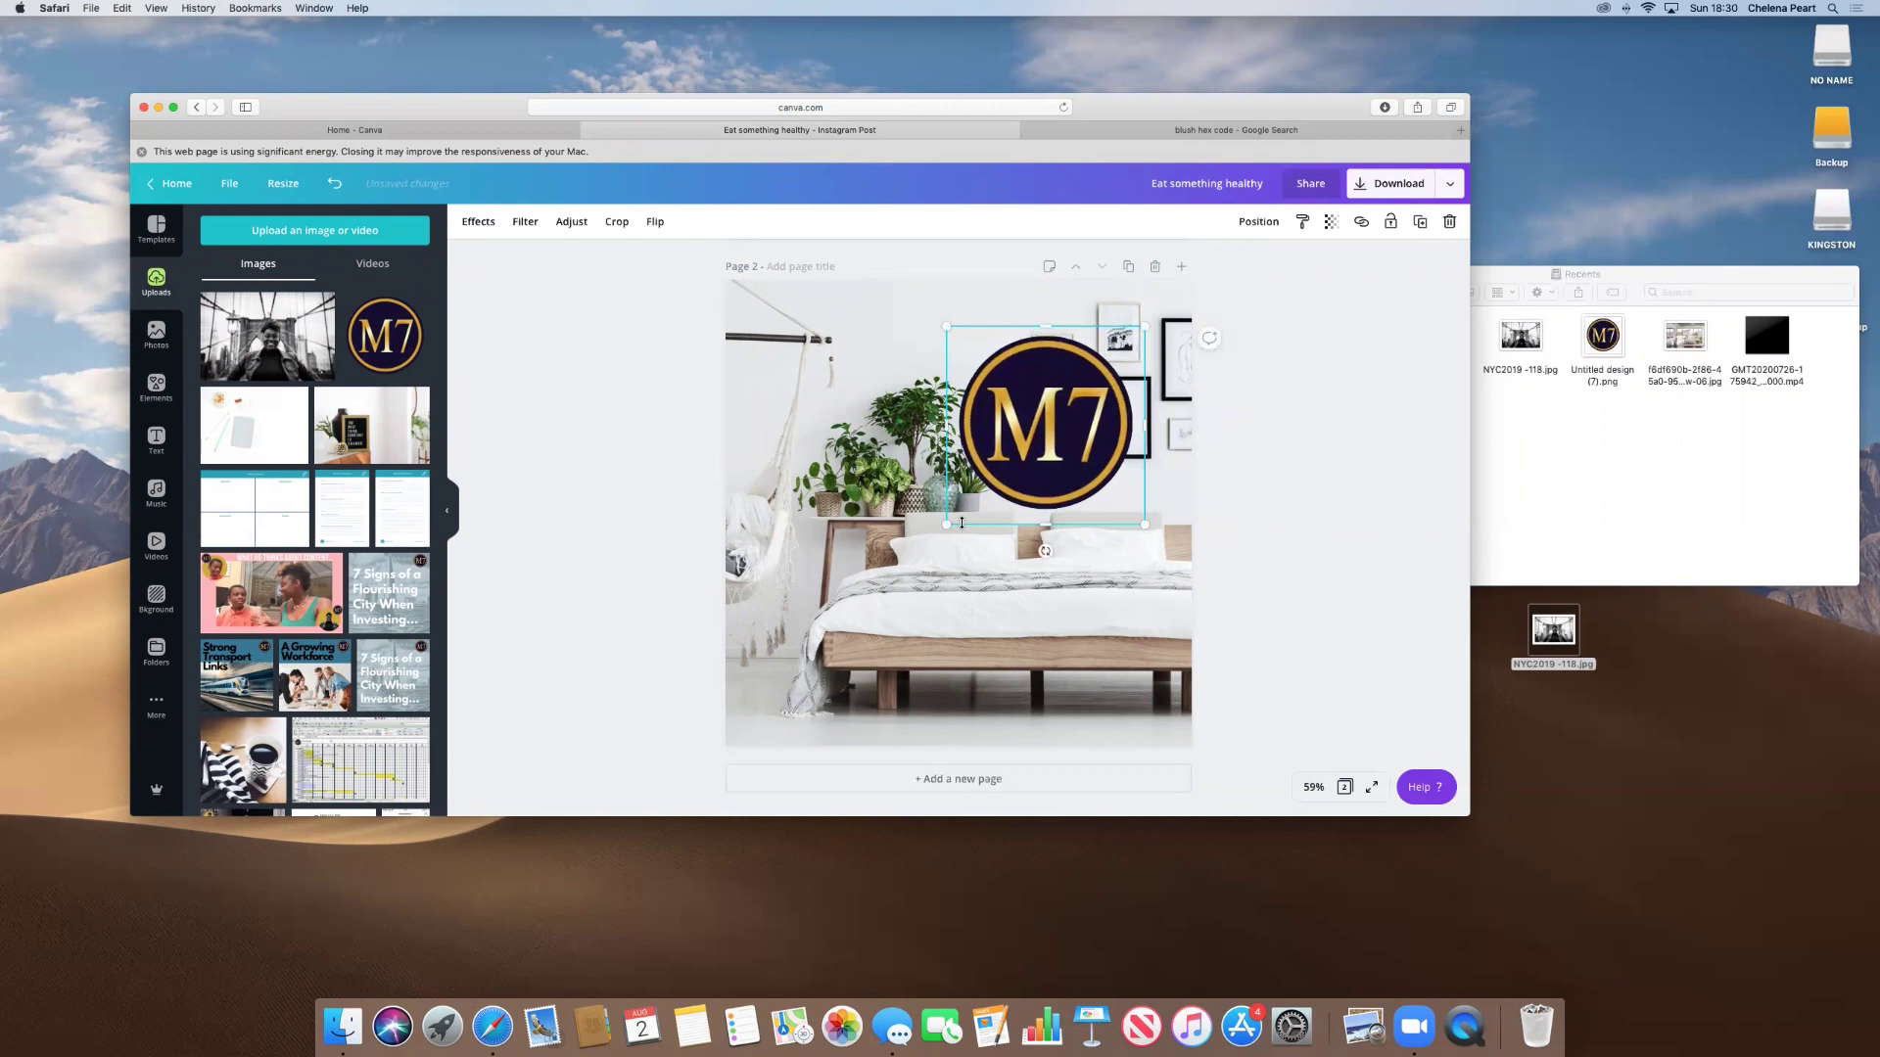
pyautogui.moveTo(738, 682); pyautogui.dragTo(725, 691)
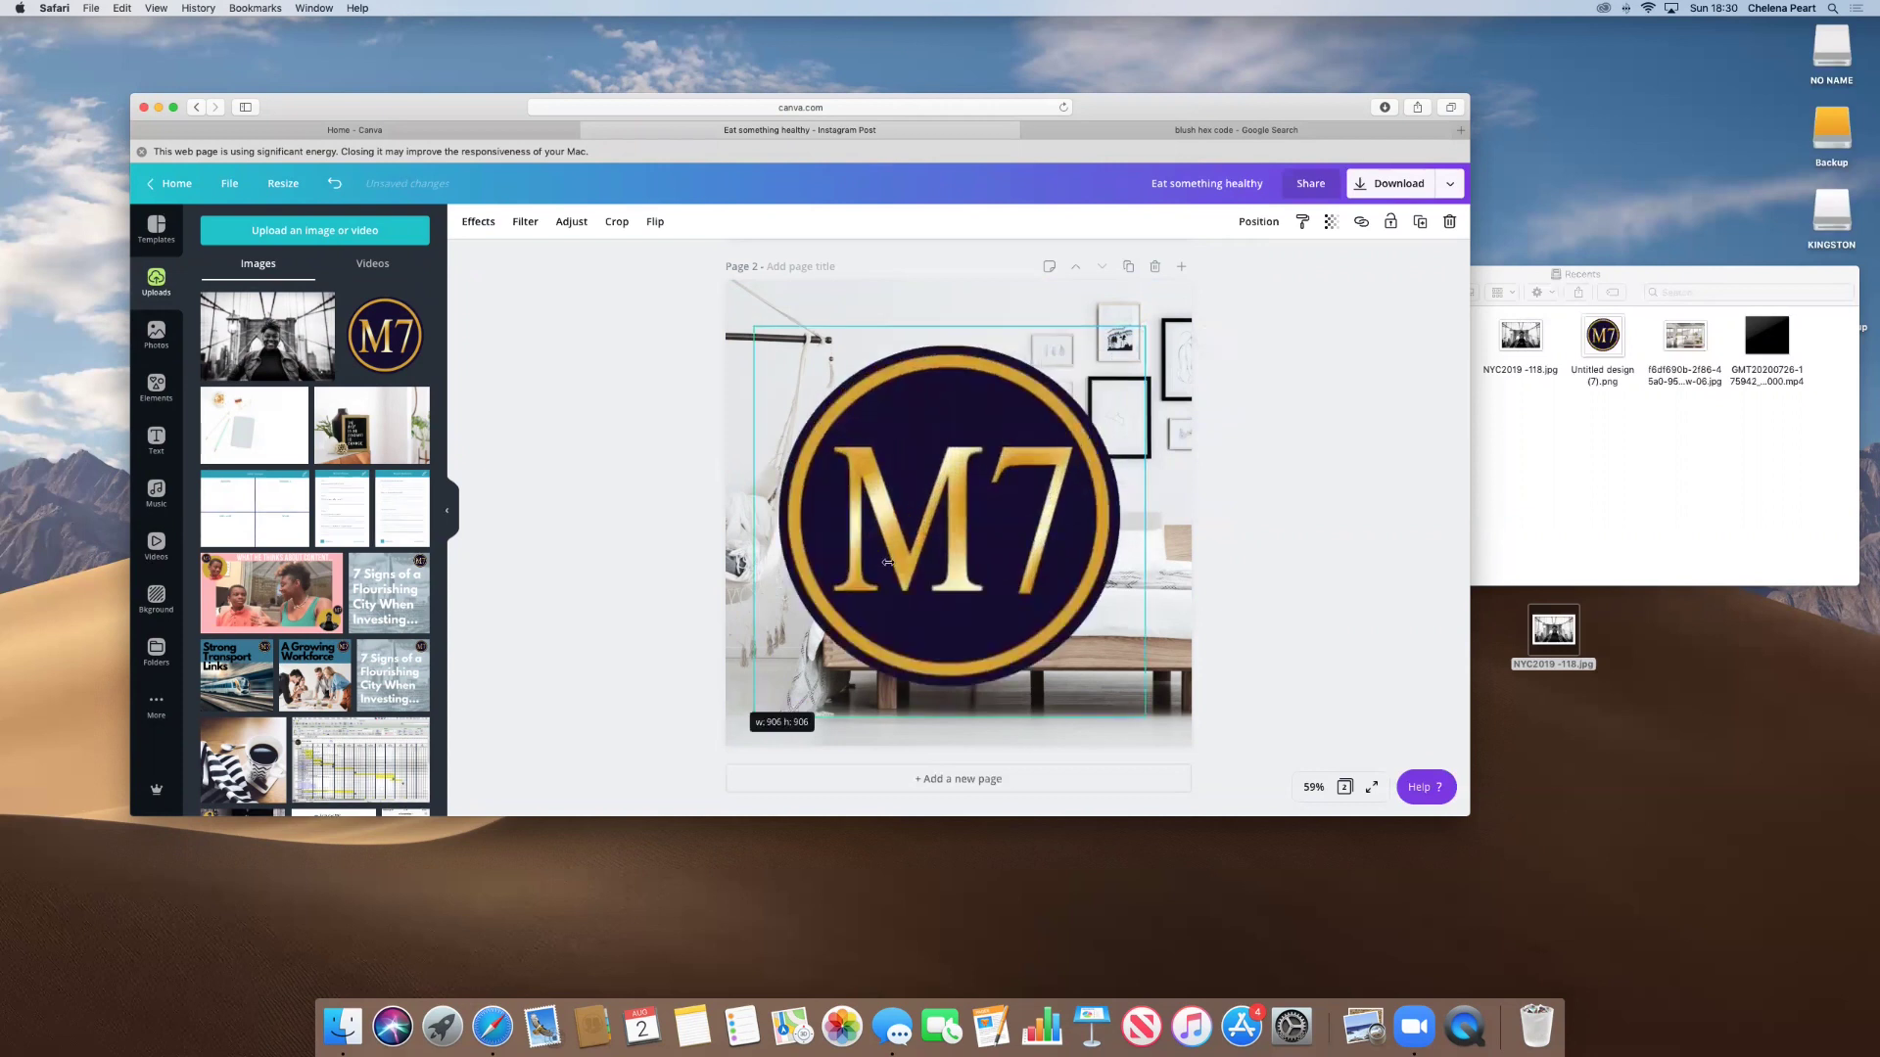
pyautogui.moveTo(935, 521)
pyautogui.mouseDown()
pyautogui.moveTo(970, 510)
pyautogui.moveTo(955, 489)
pyautogui.mouseUp()
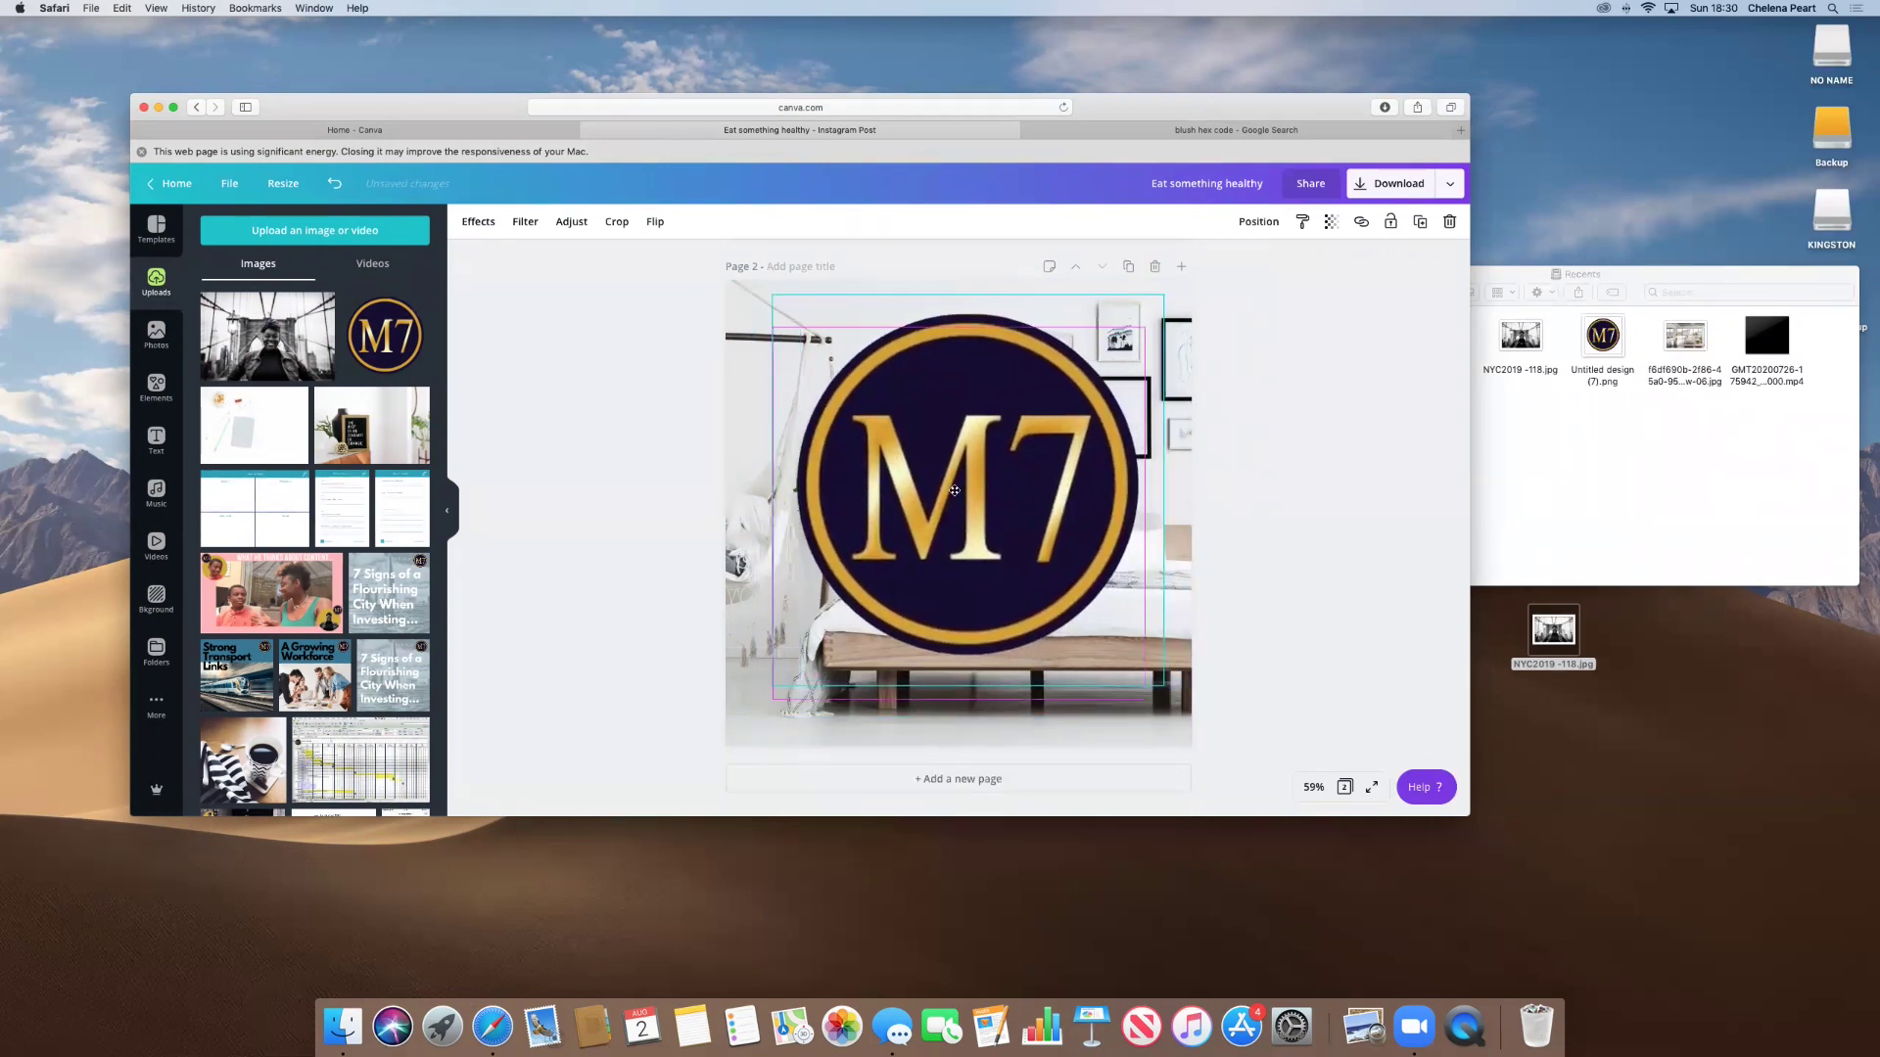
# Try out the transparency setting on the M7 logo over the bedroom photo.
pyautogui.click(1331, 222)
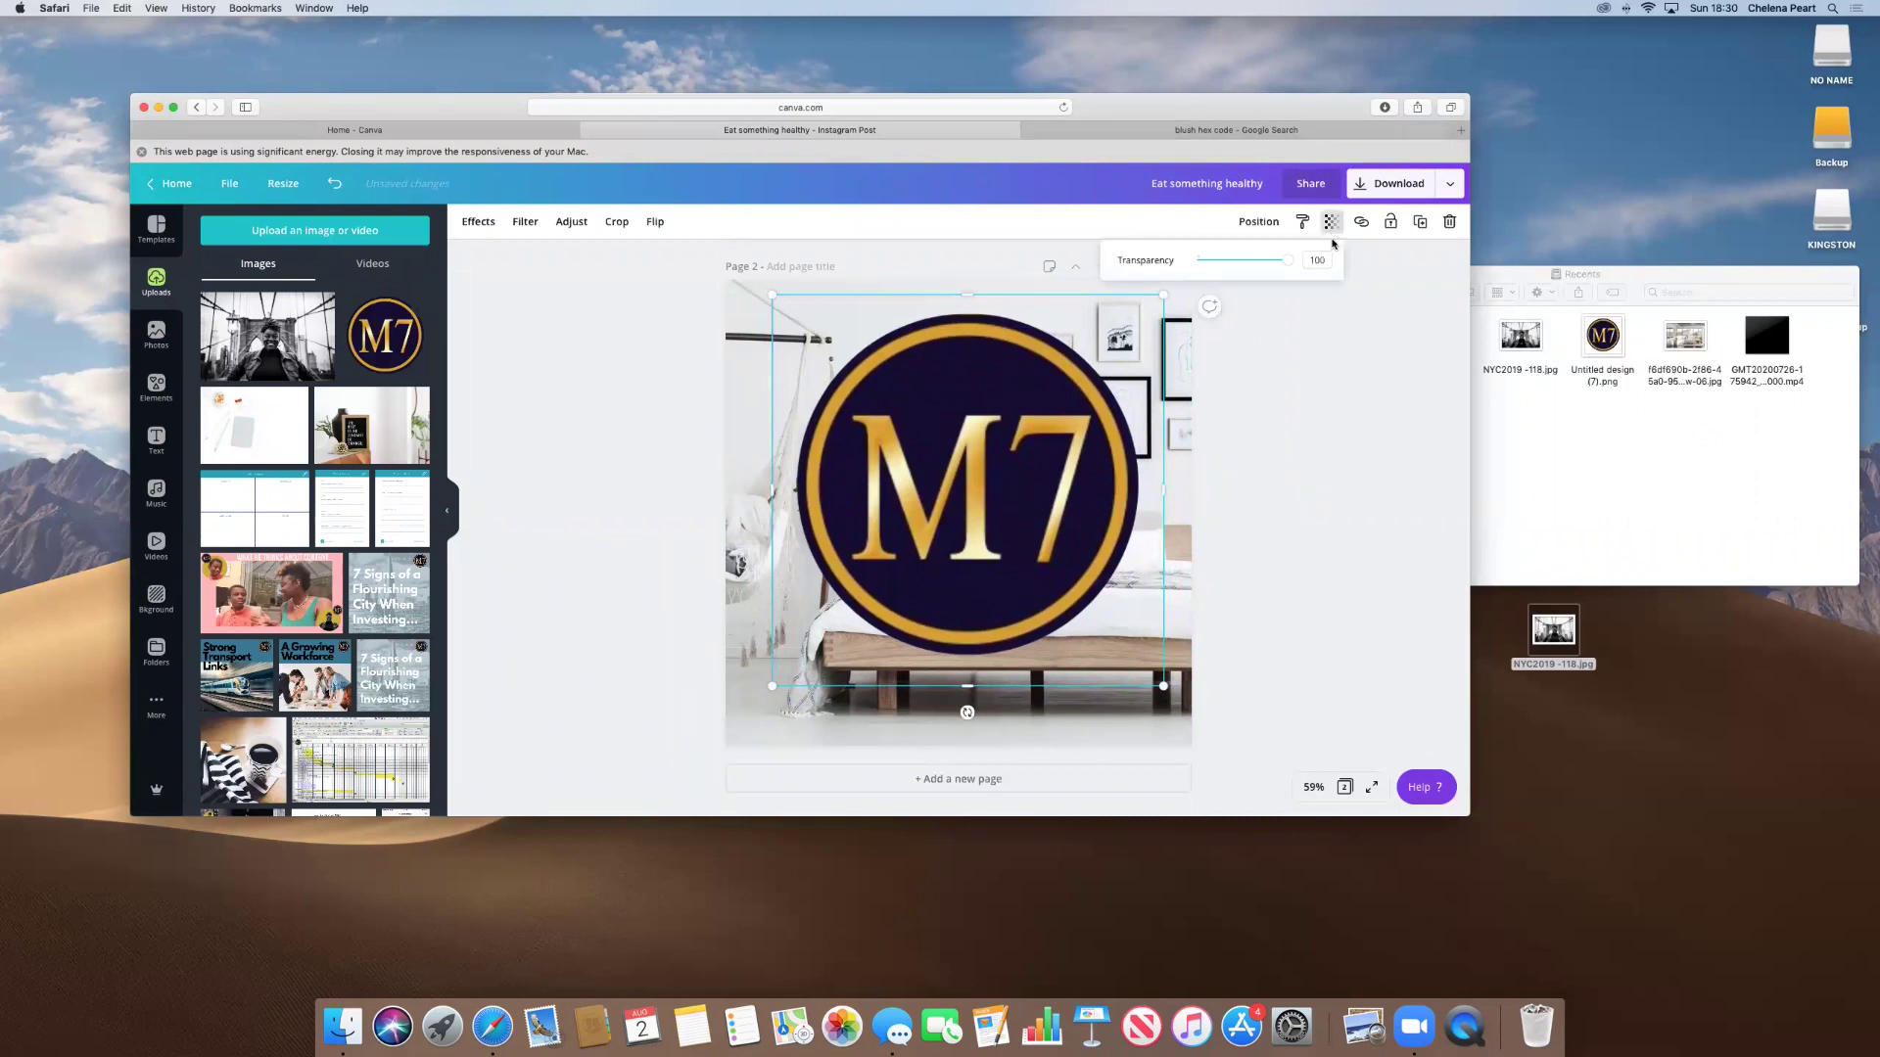
pyautogui.moveTo(1287, 261)
pyautogui.mouseDown()
pyautogui.moveTo(1199, 277)
pyautogui.moveTo(1288, 262)
pyautogui.mouseUp()
pyautogui.press('Delete')
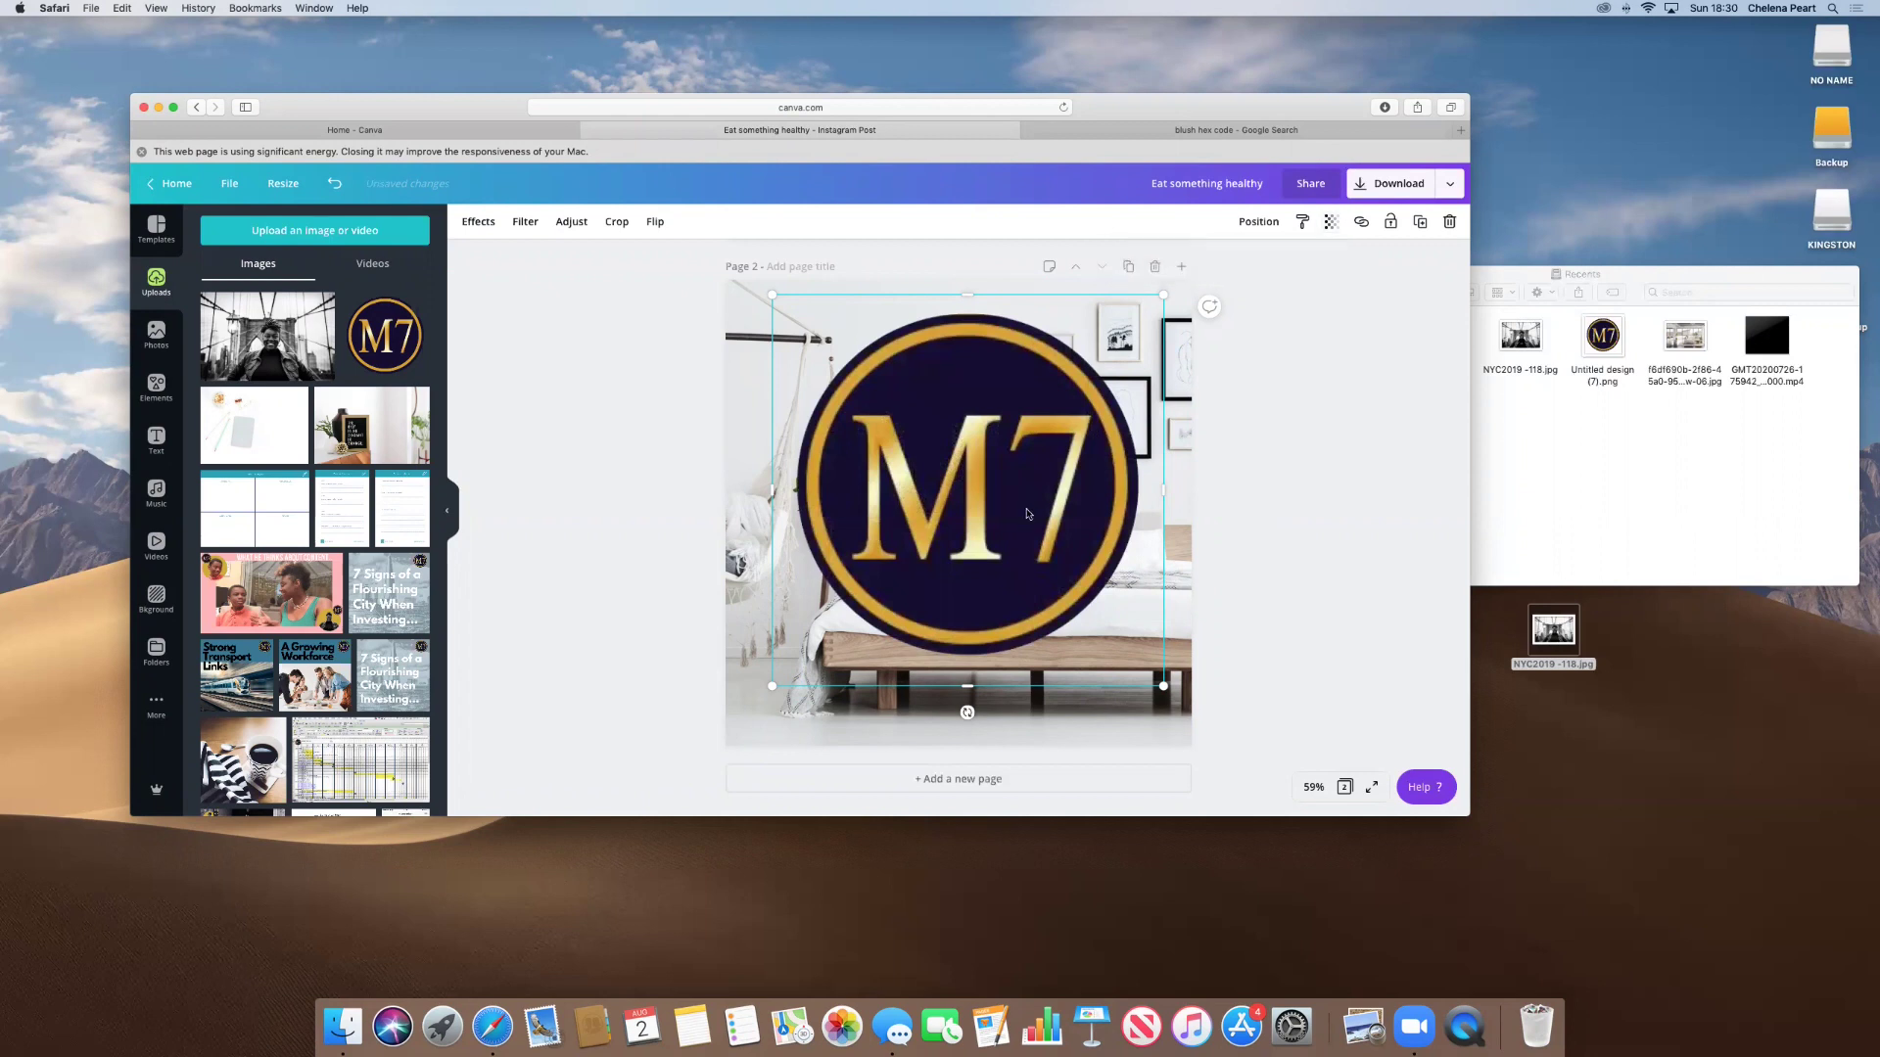
# Replace the M7 logo on page 2 with a heading reading M7 PROPERTIES.
pyautogui.click(156, 438)
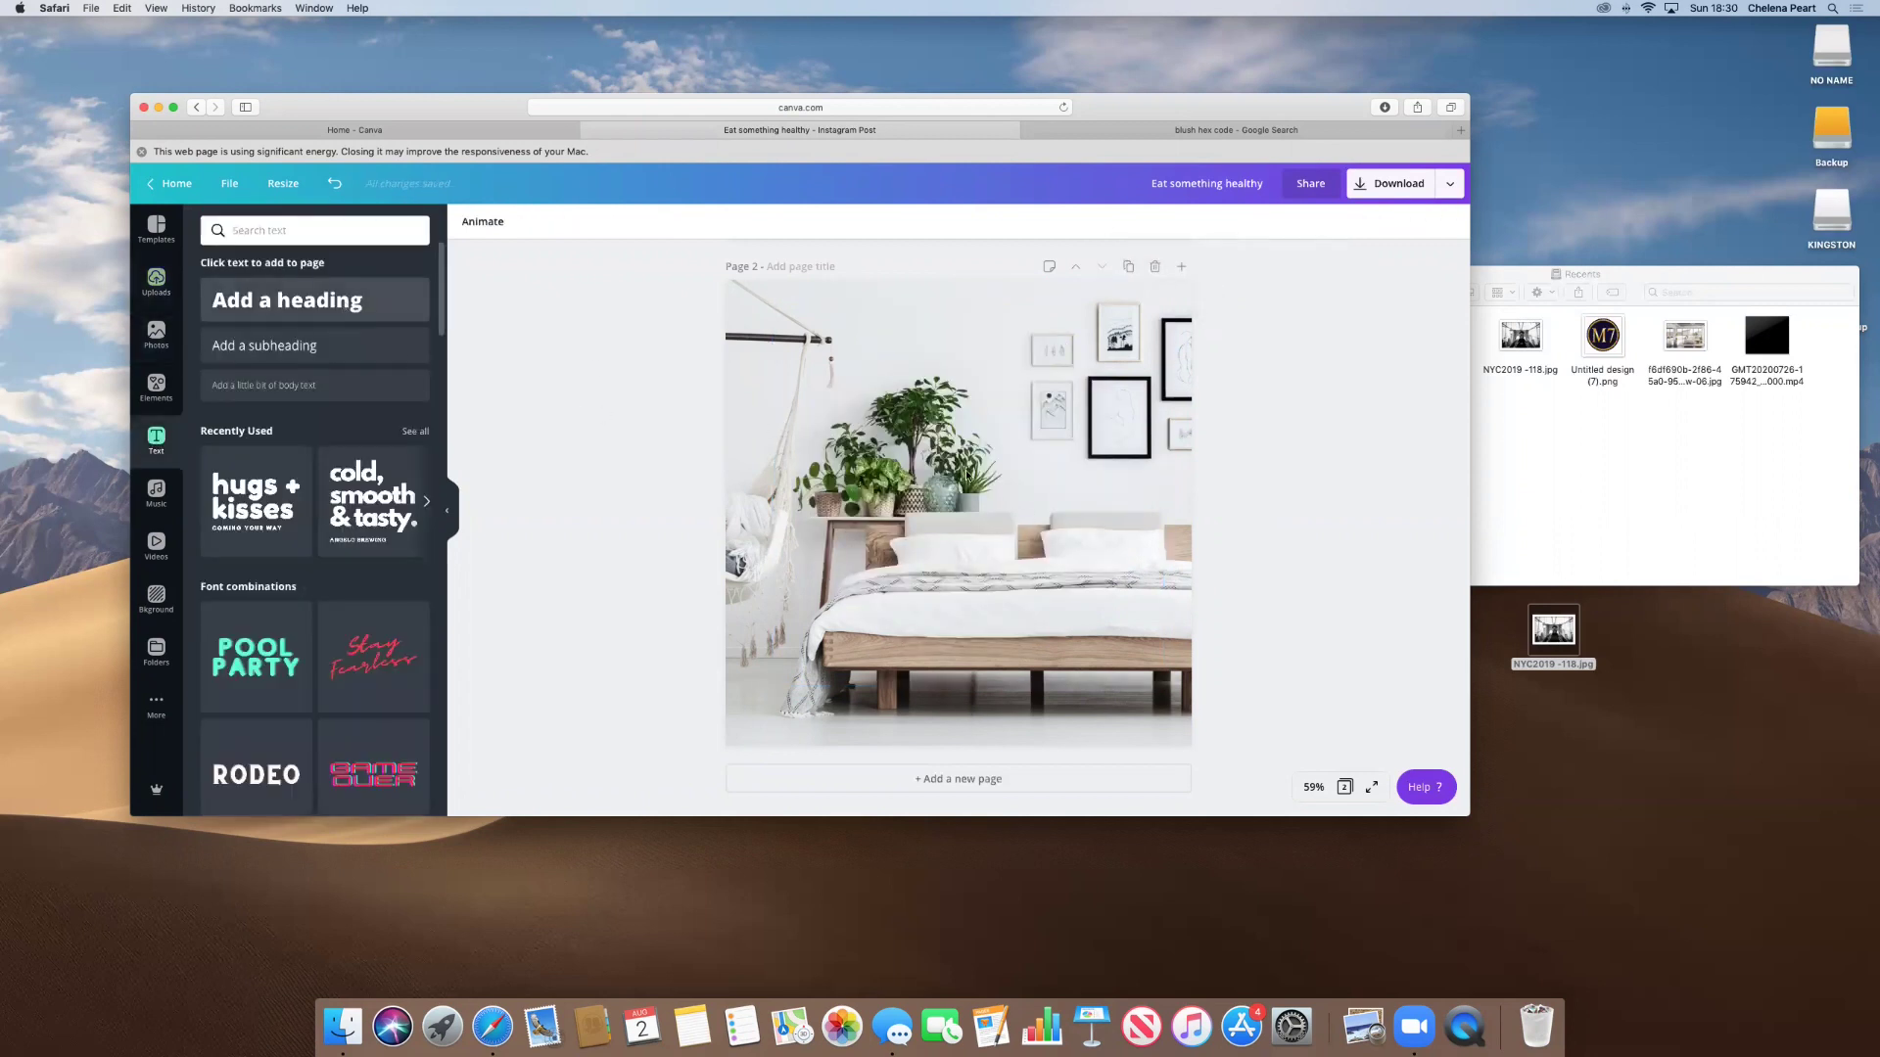
pyautogui.click(358, 309)
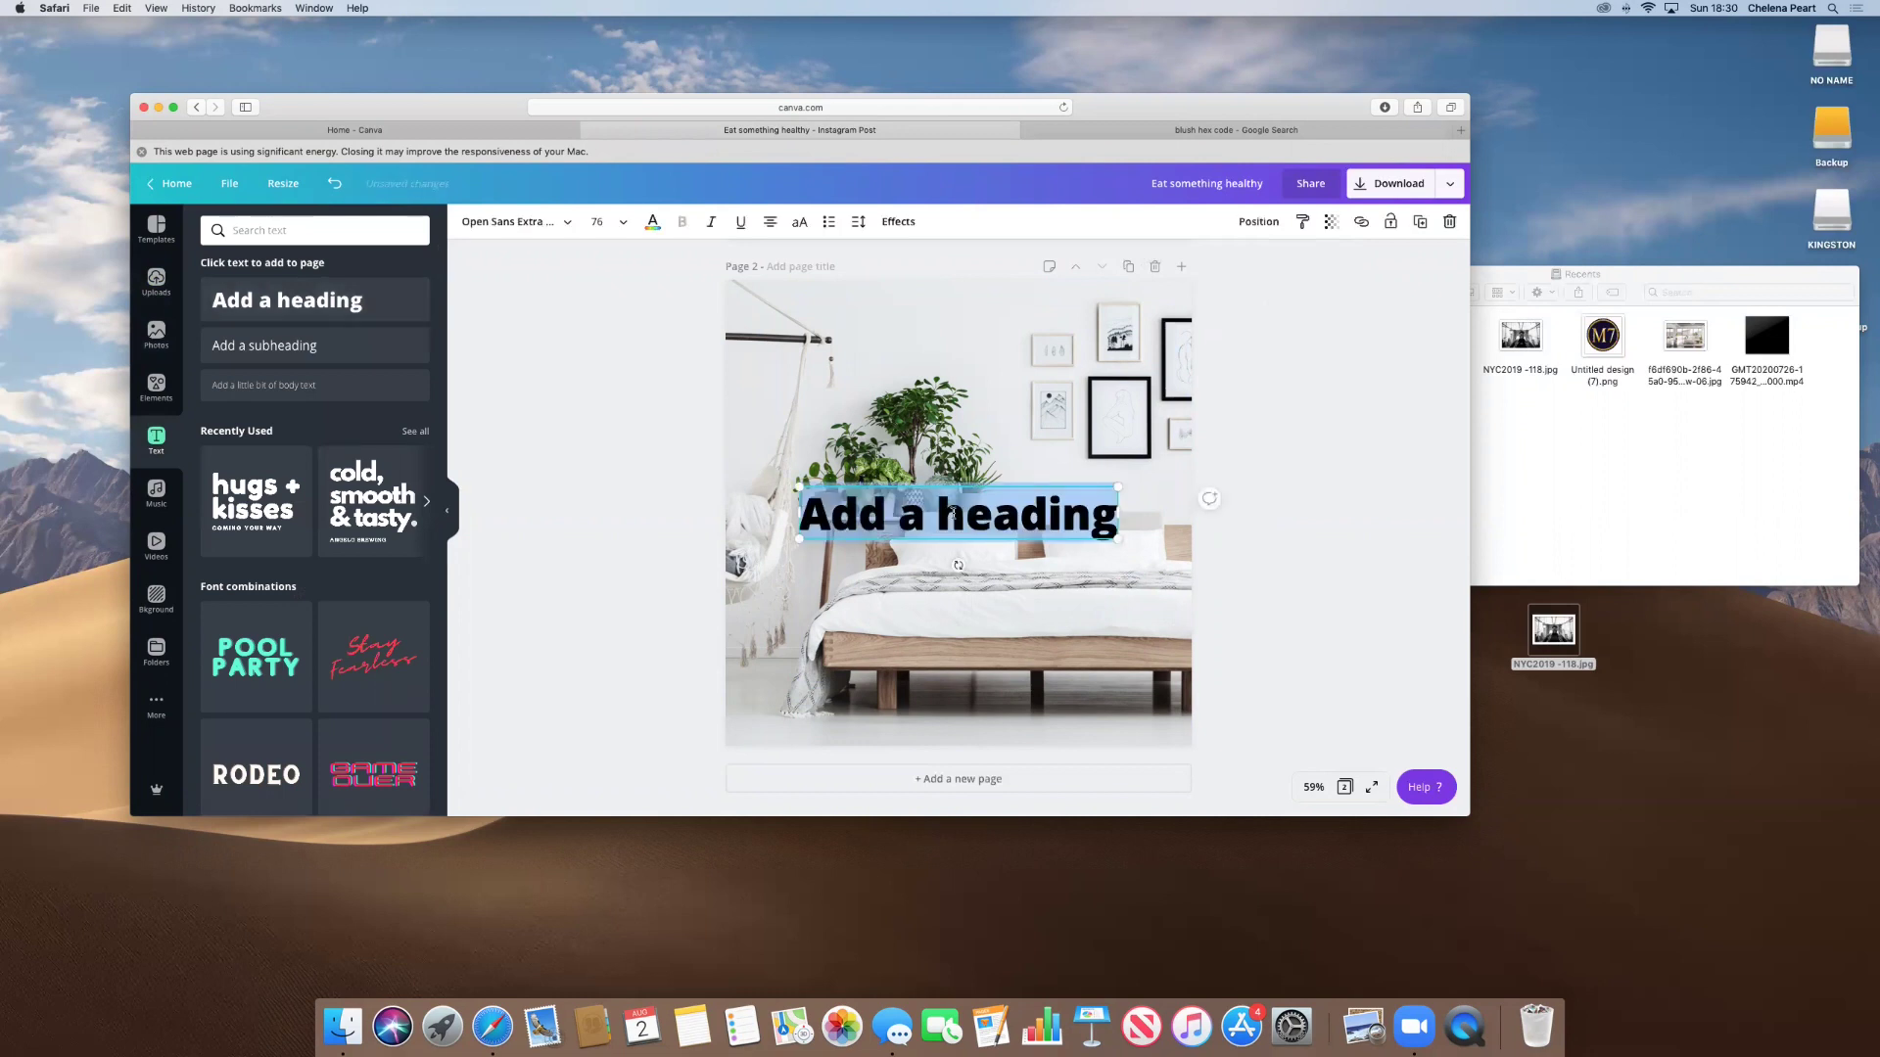
pyautogui.write('M7')
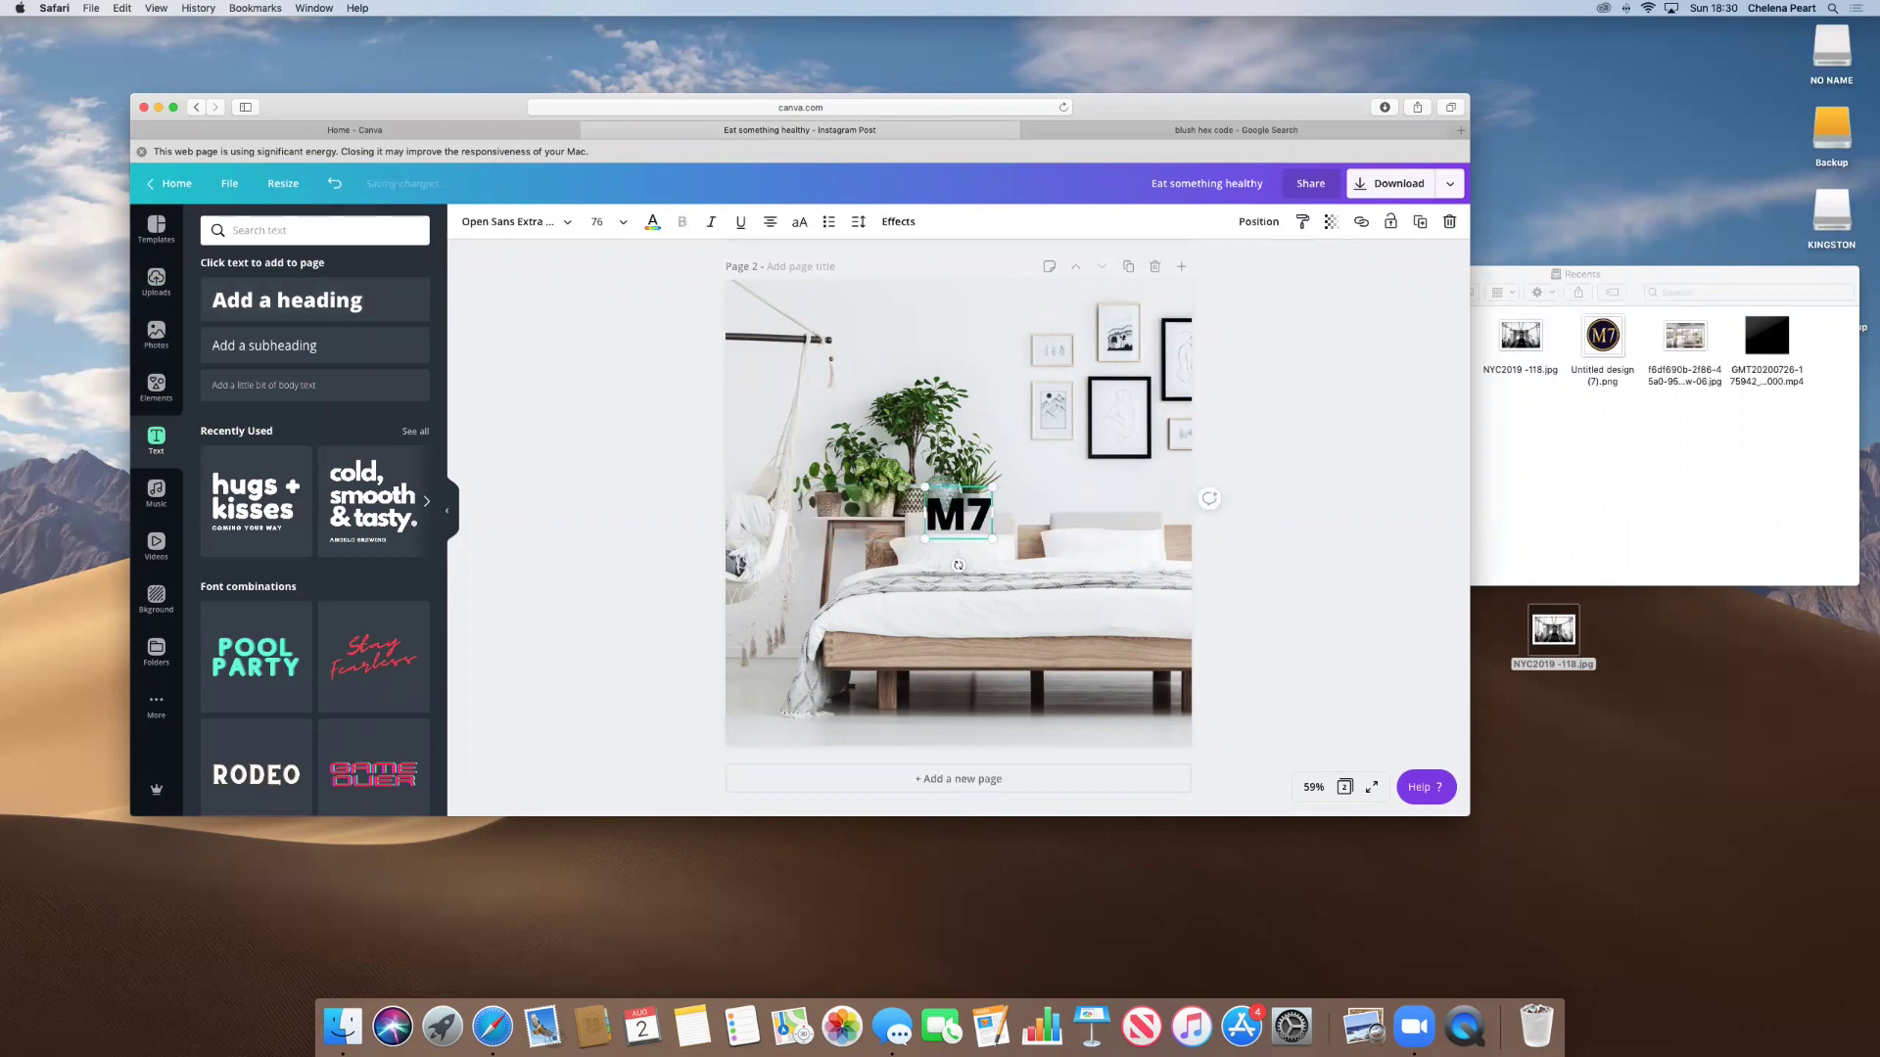
pyautogui.write(' PR')
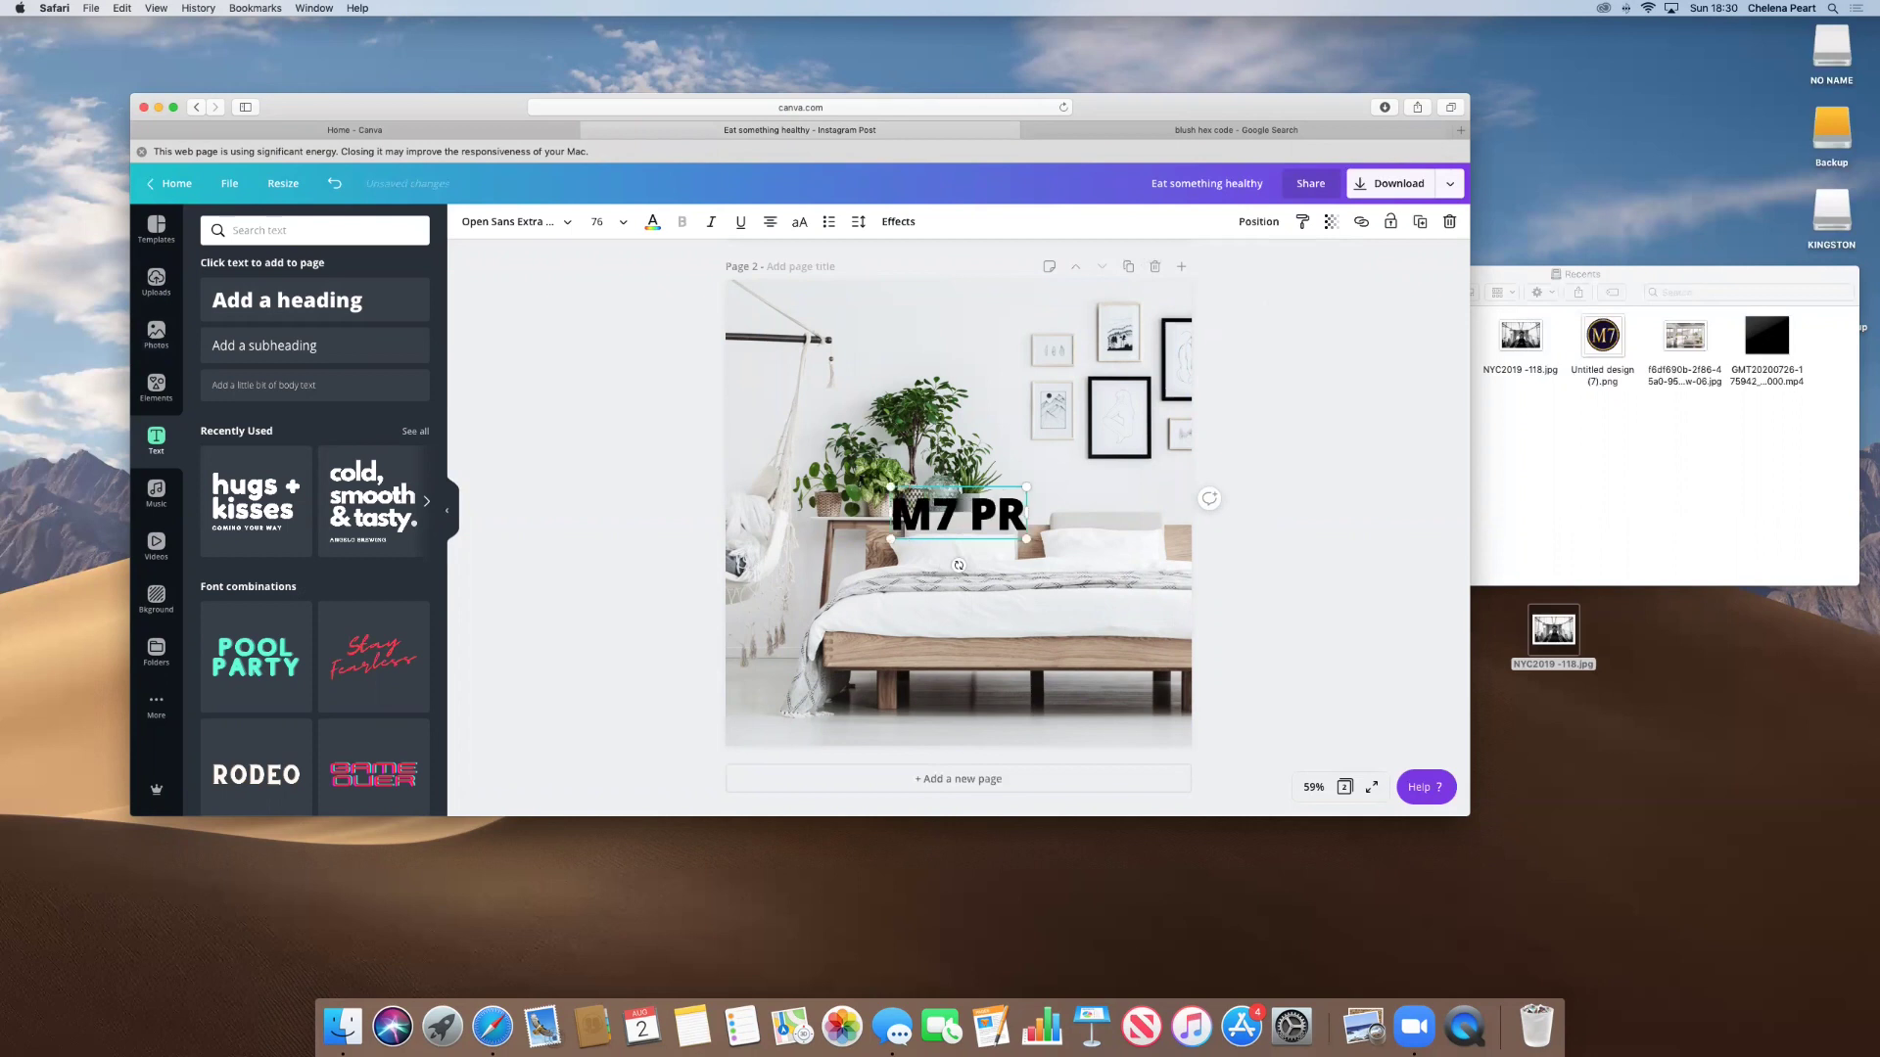
pyautogui.write('OPERTIES')
pyautogui.click(1060, 599)
# Rotate the M7 PROPERTIES heading diagonally upward to the right and widen its text box at both ends to span the page.
pyautogui.click(1008, 515)
pyautogui.moveTo(995, 565); pyautogui.dragTo(986, 569)
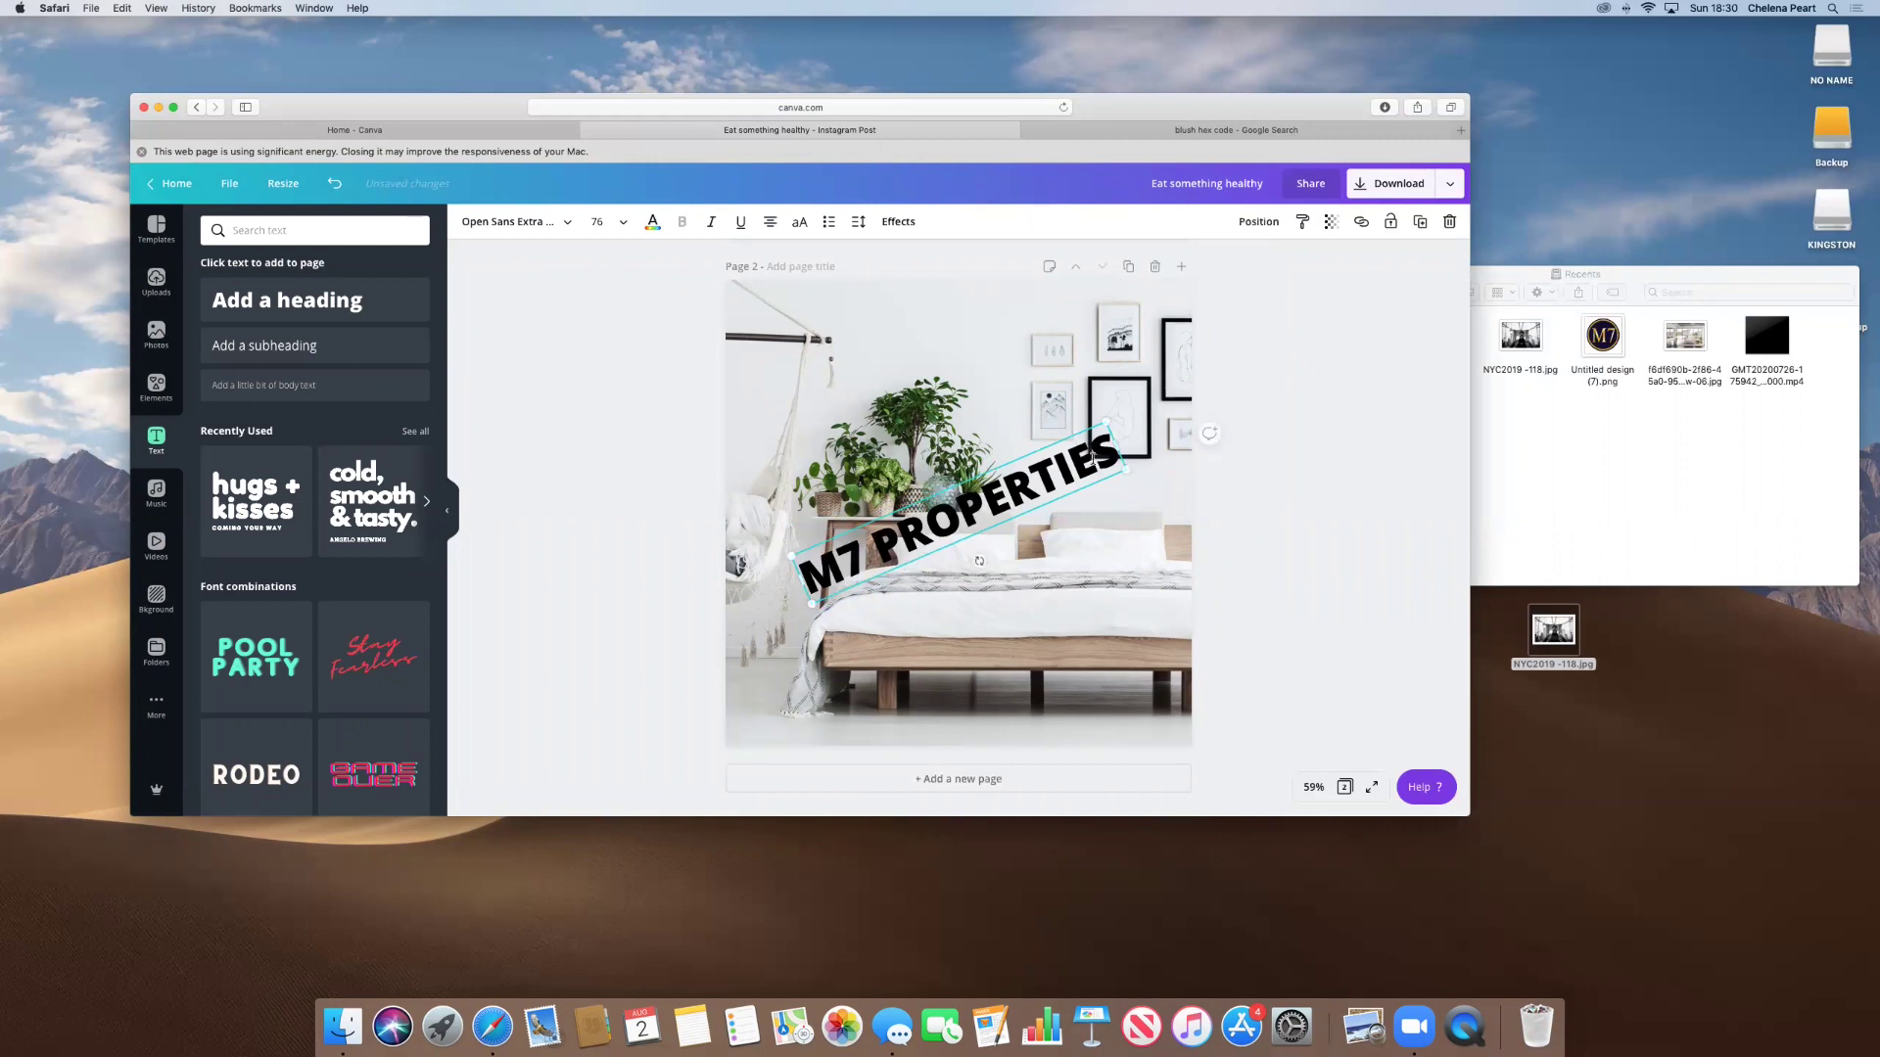
pyautogui.moveTo(1117, 444); pyautogui.dragTo(1193, 413)
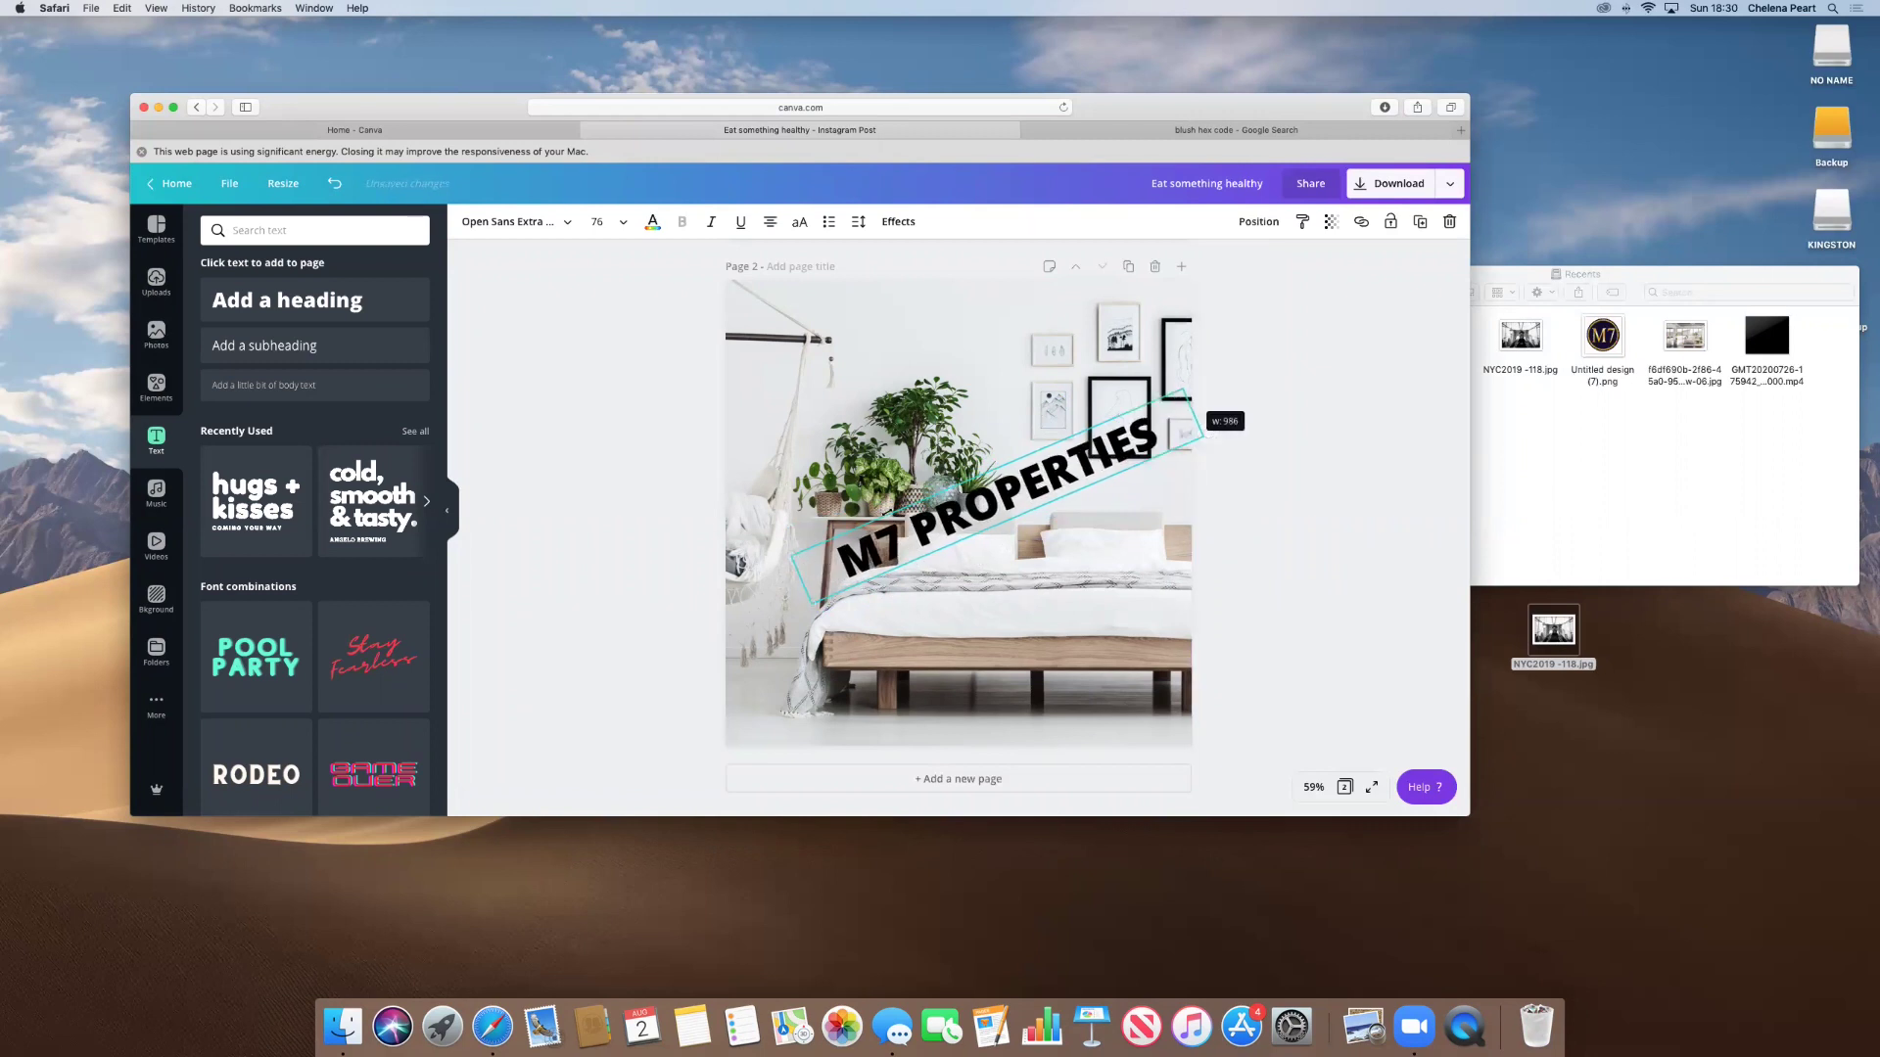
pyautogui.moveTo(732, 608); pyautogui.dragTo(724, 611)
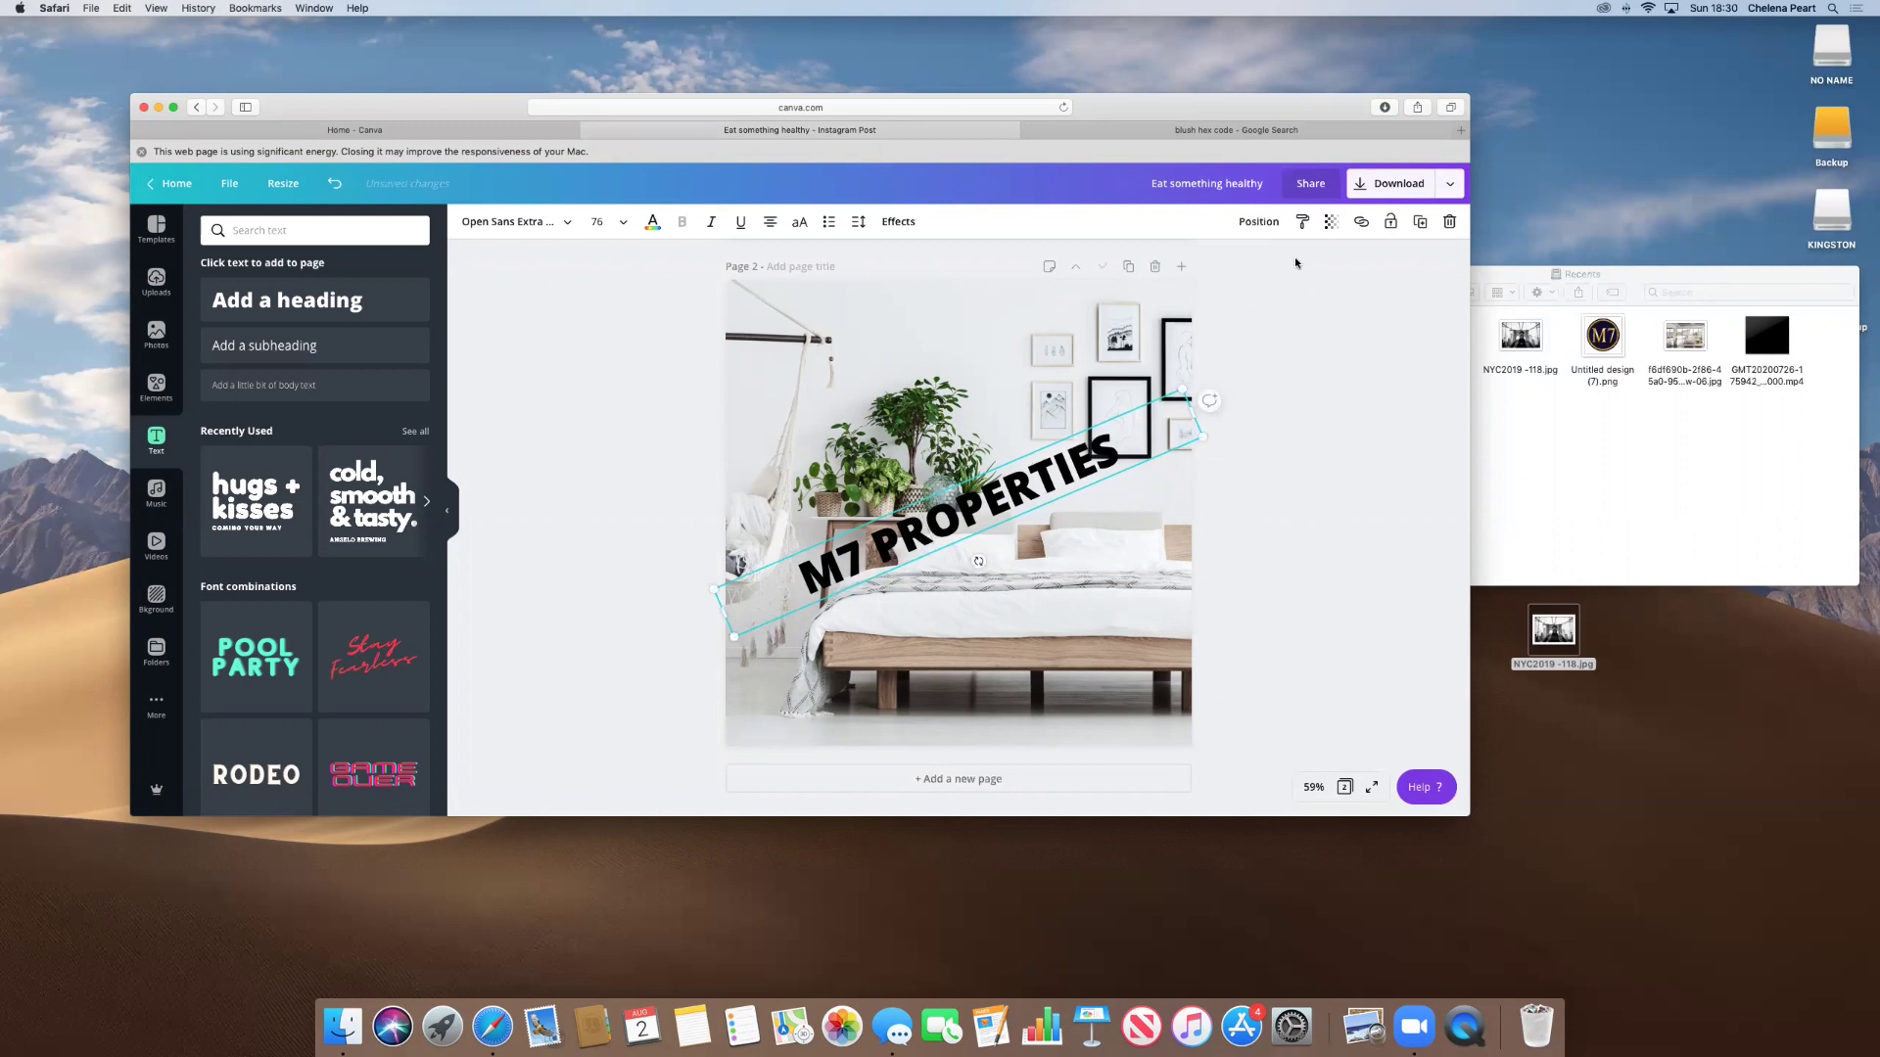
# Set the M7 PROPERTIES heading's transparency to 6 and shift the heading slightly up and to the right.
pyautogui.click(1331, 222)
pyautogui.moveTo(1284, 264); pyautogui.dragTo(1204, 276)
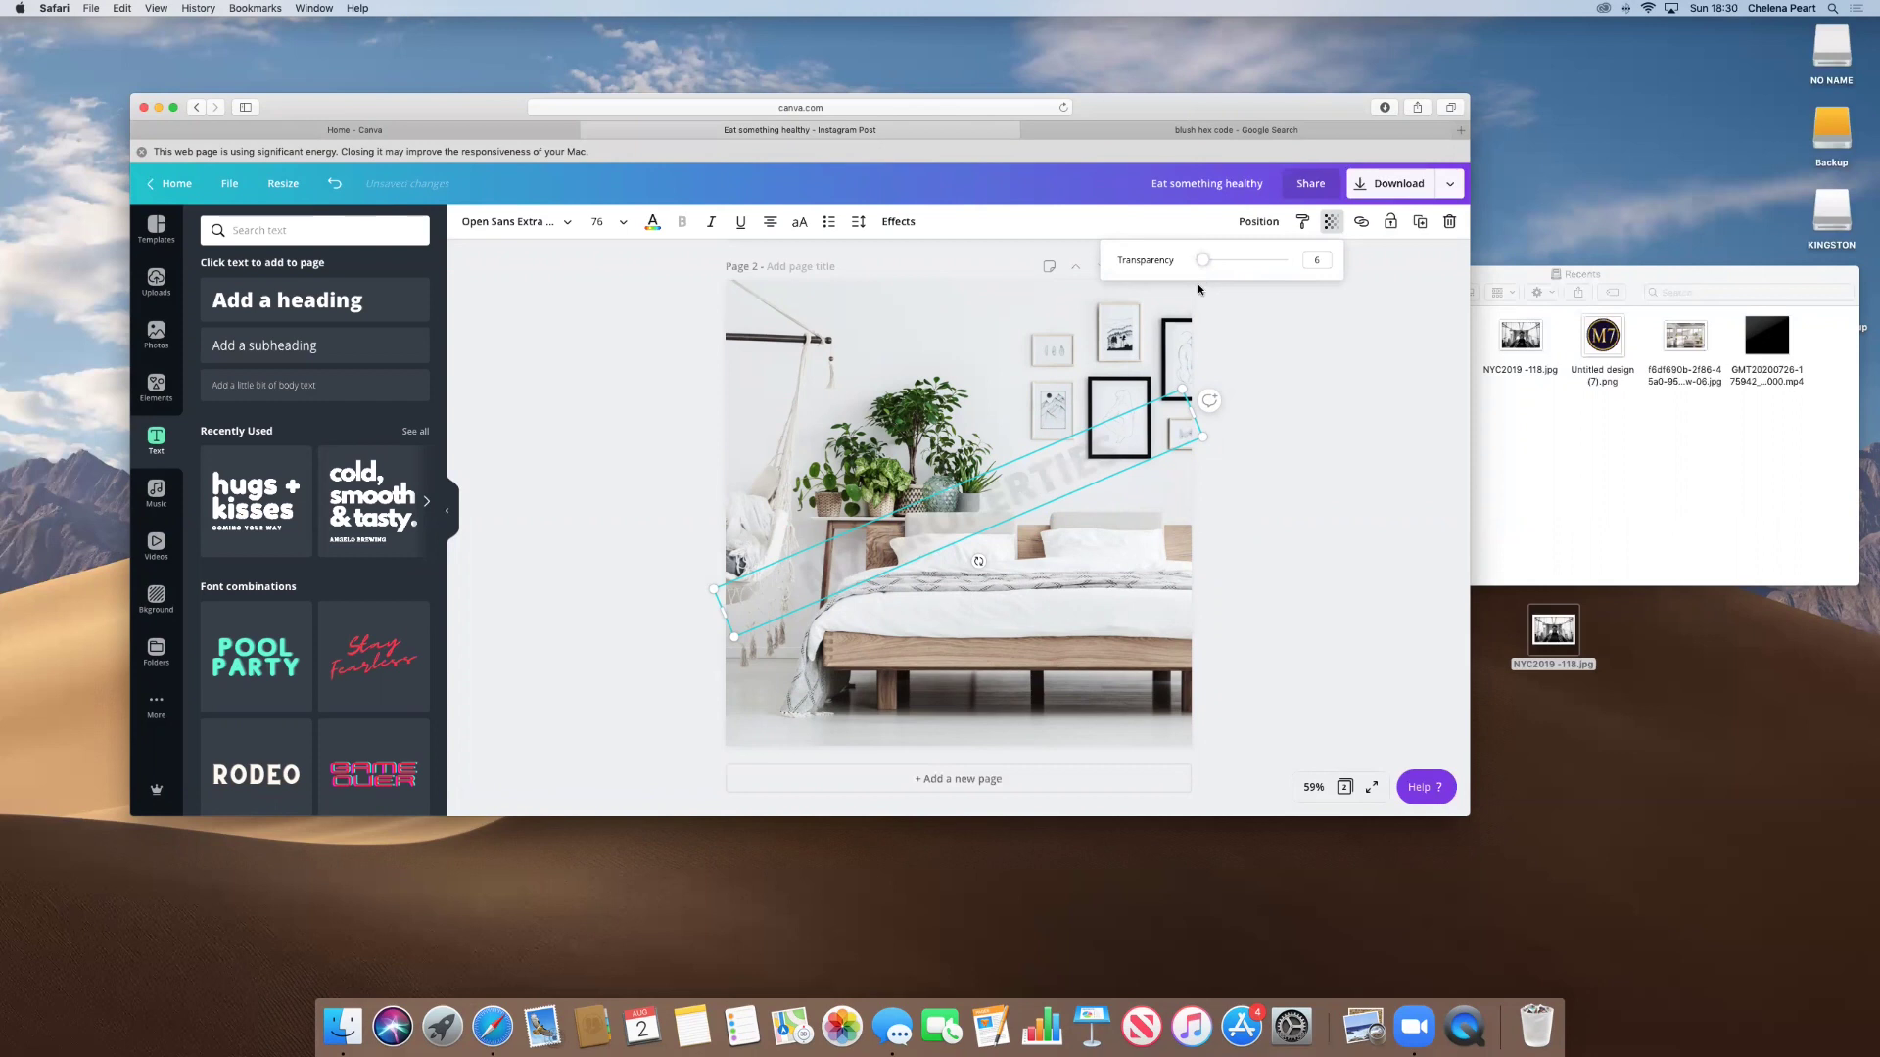
pyautogui.click(686, 534)
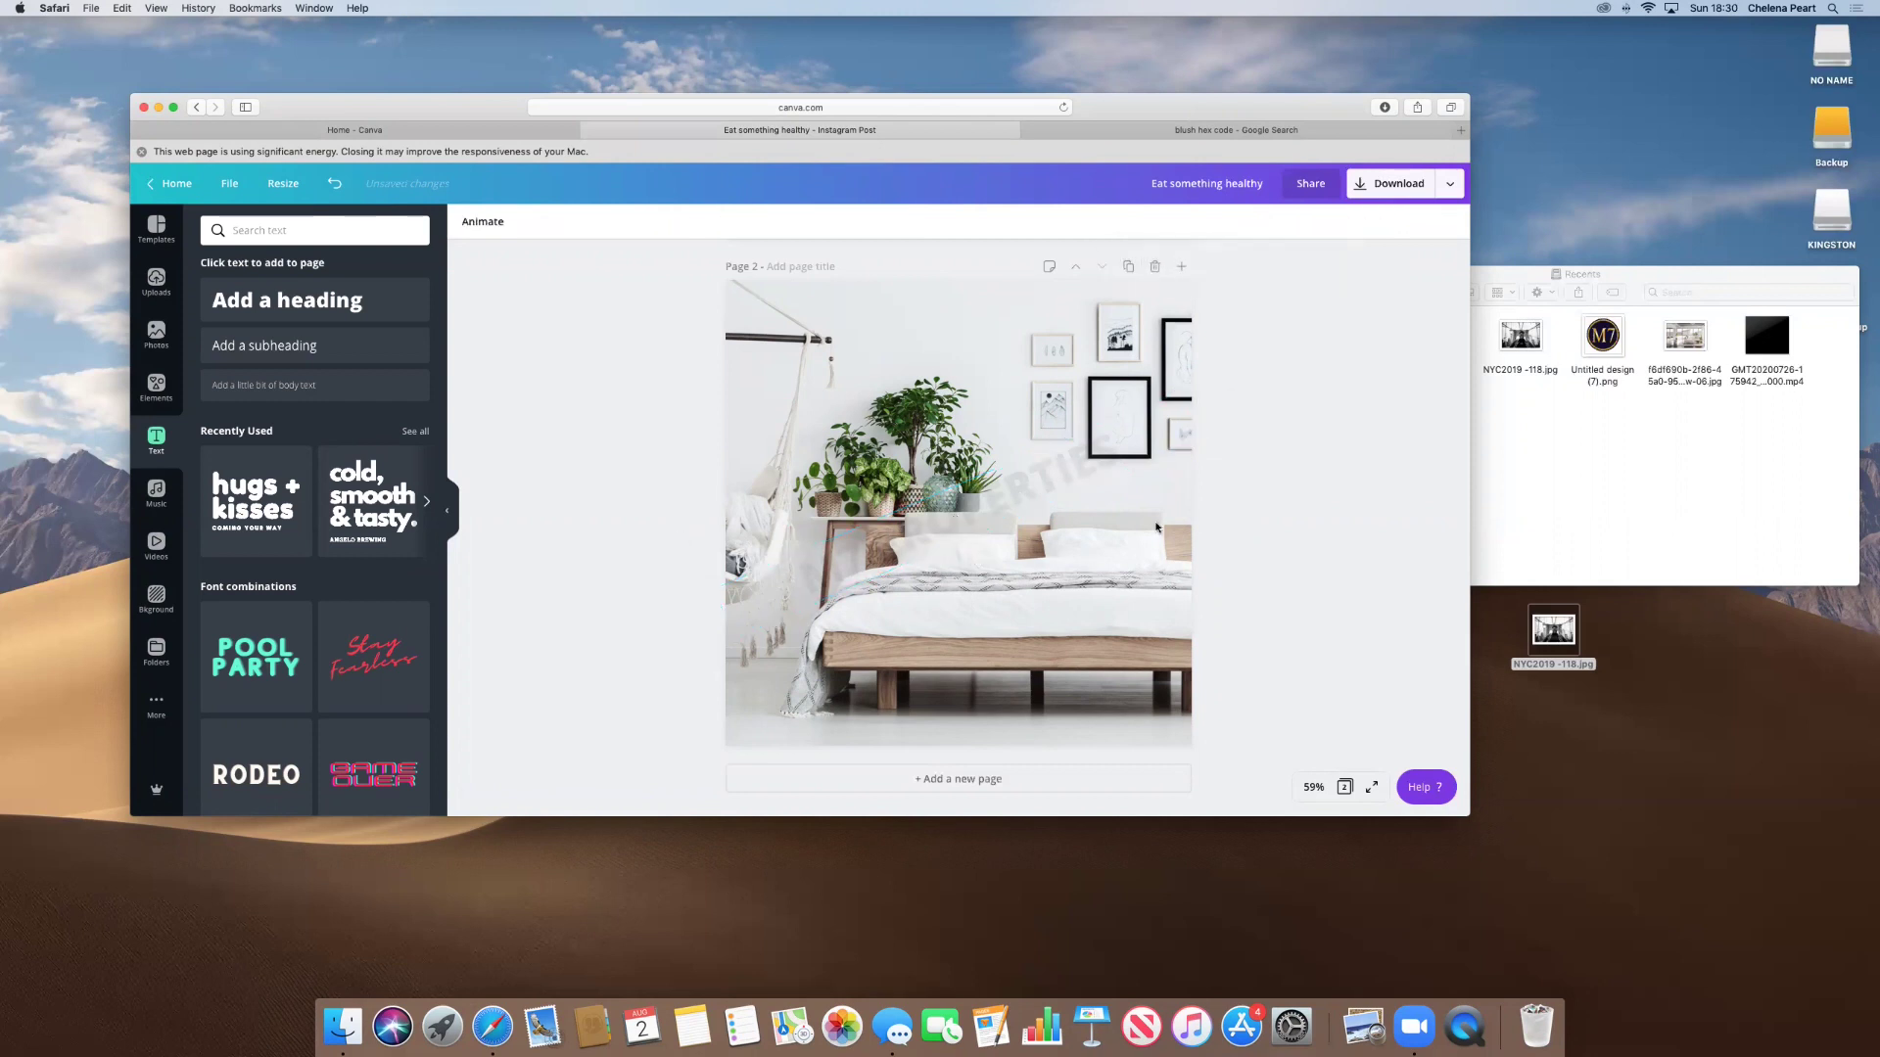
pyautogui.click(1126, 431)
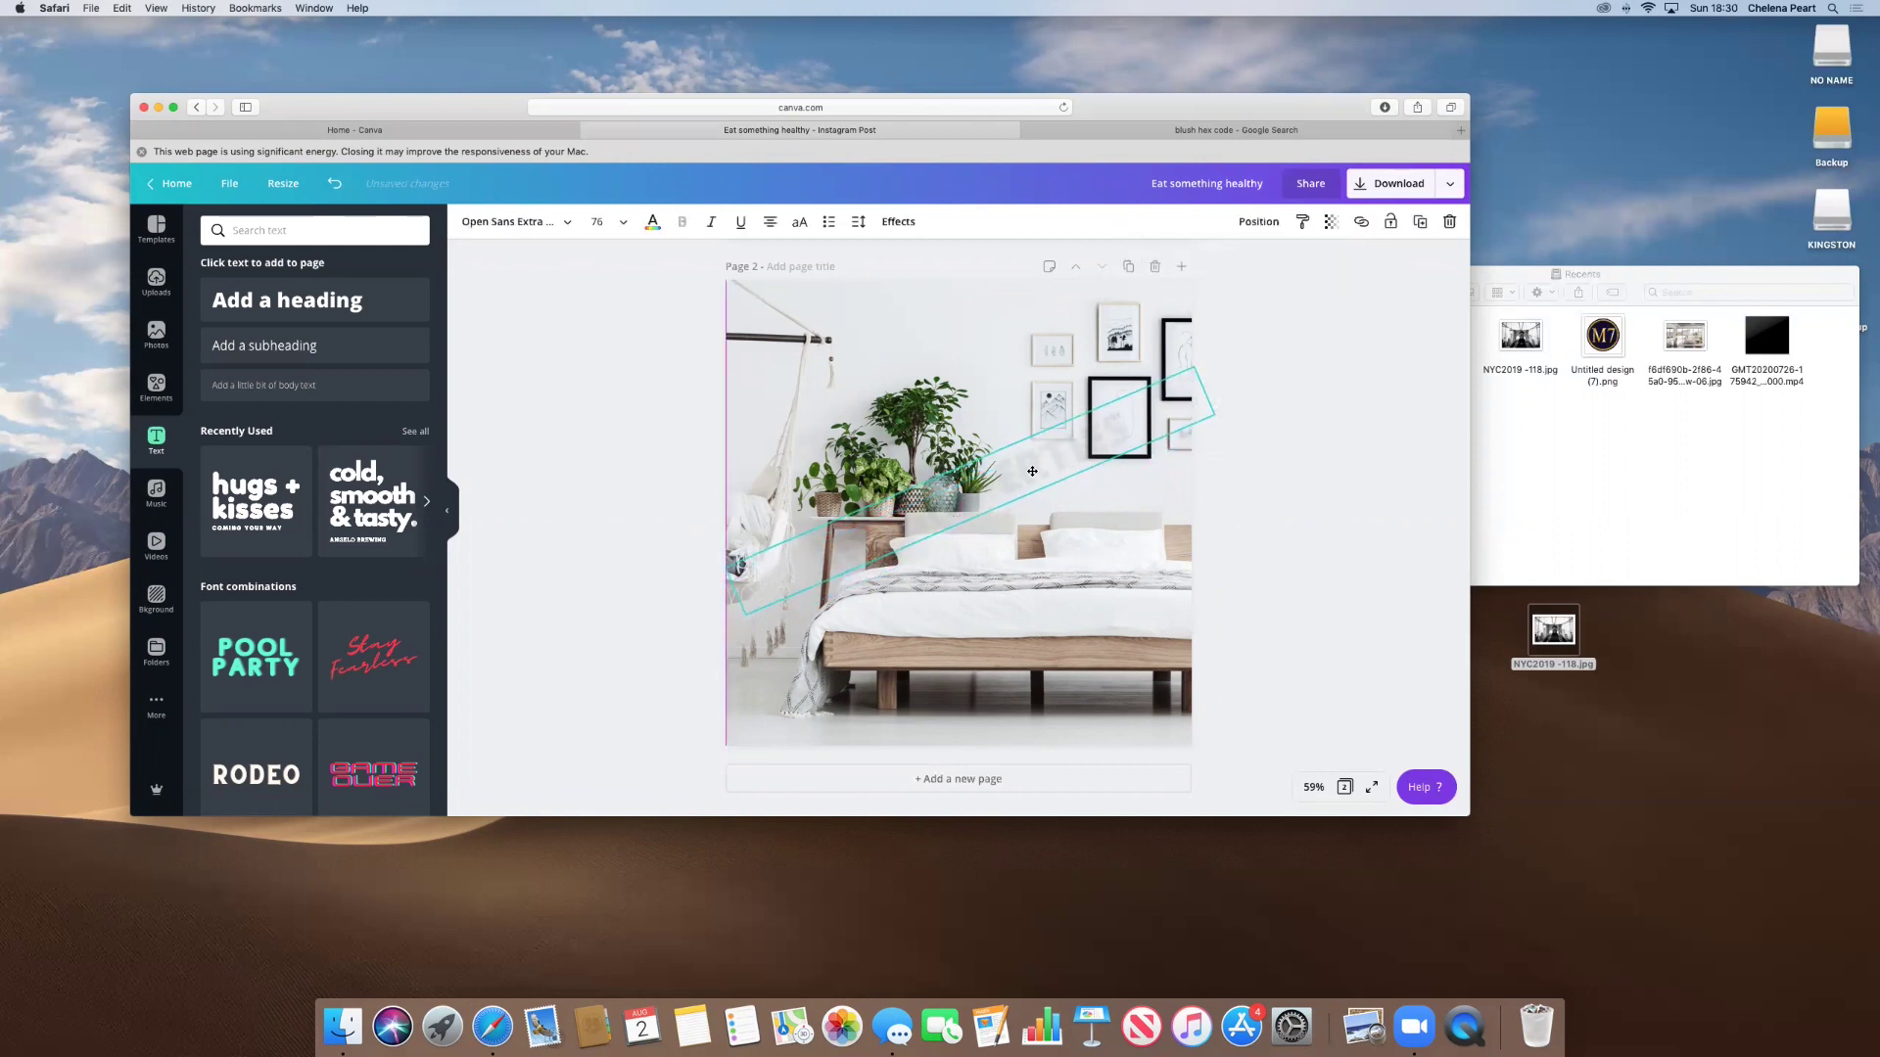
pyautogui.click(1302, 514)
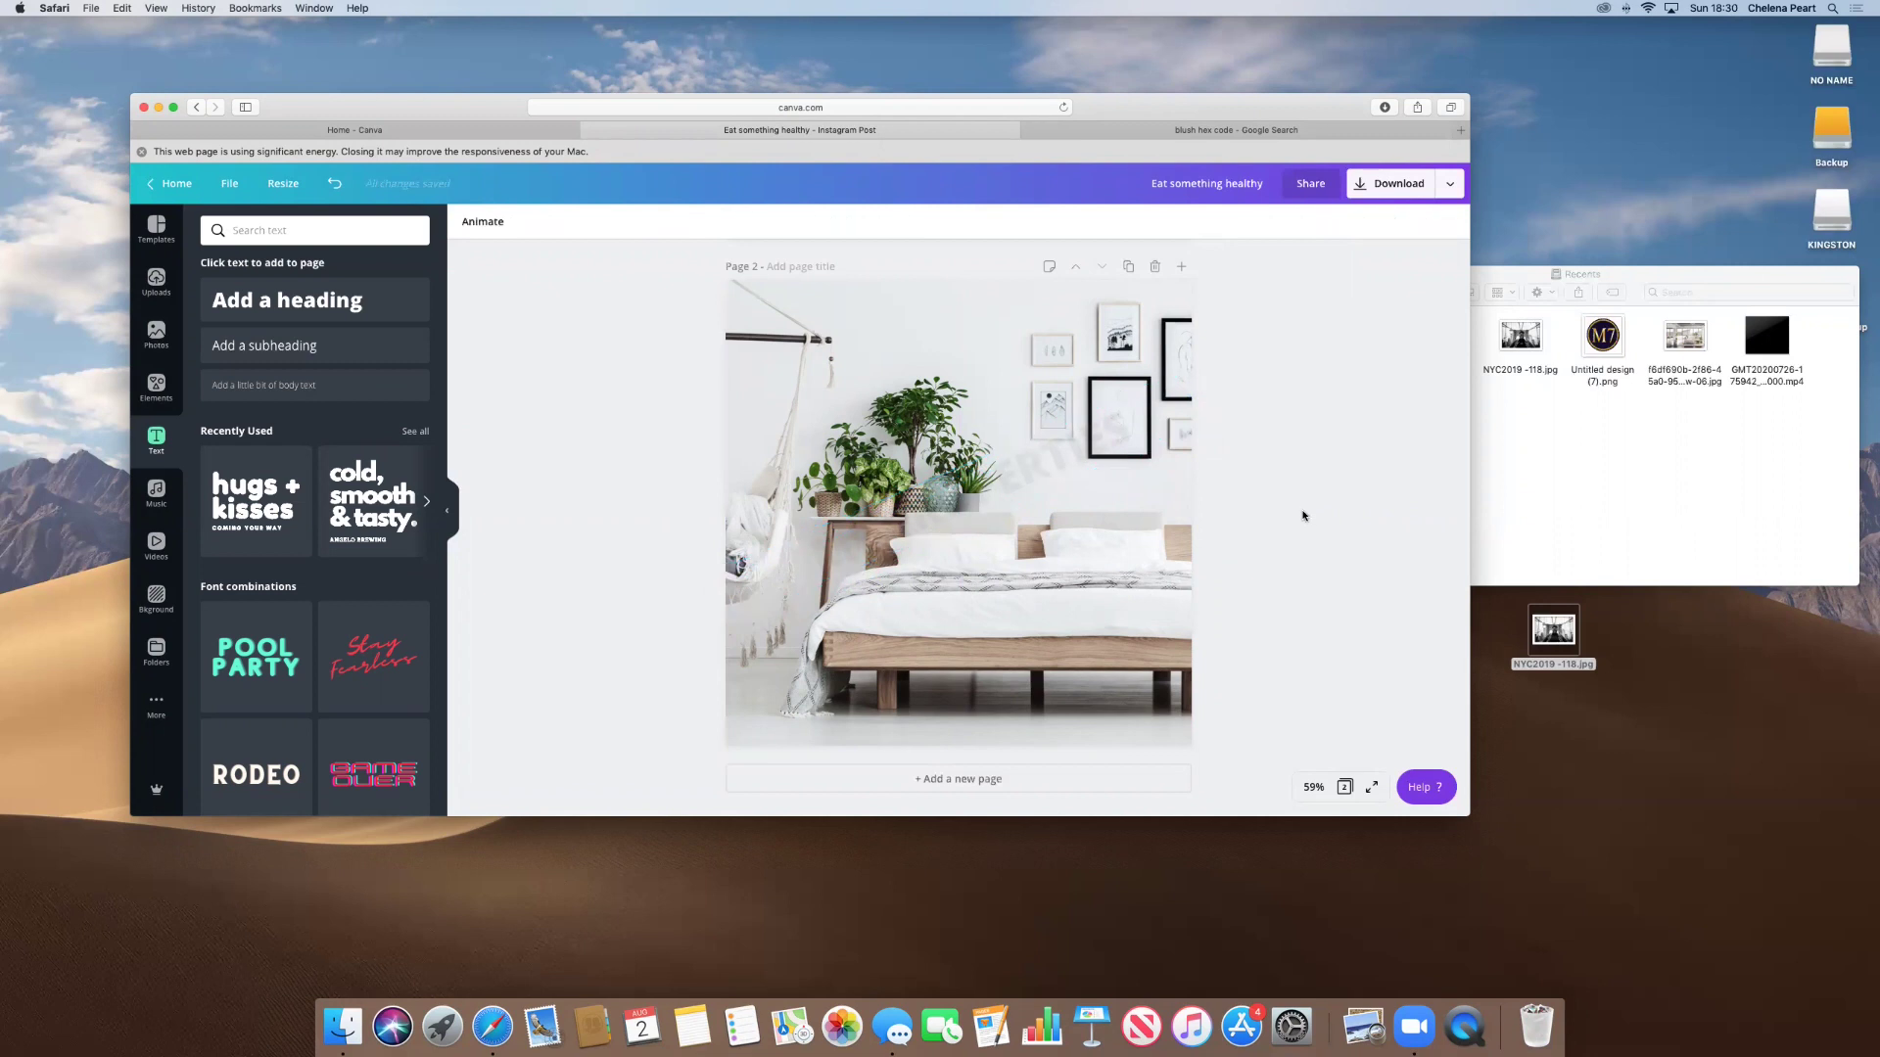
# Fade the diagonal heading further by lowering its transparency to 0 and raising it slightly, making a barely visible watermark over the bedroom photo.
pyautogui.click(1045, 471)
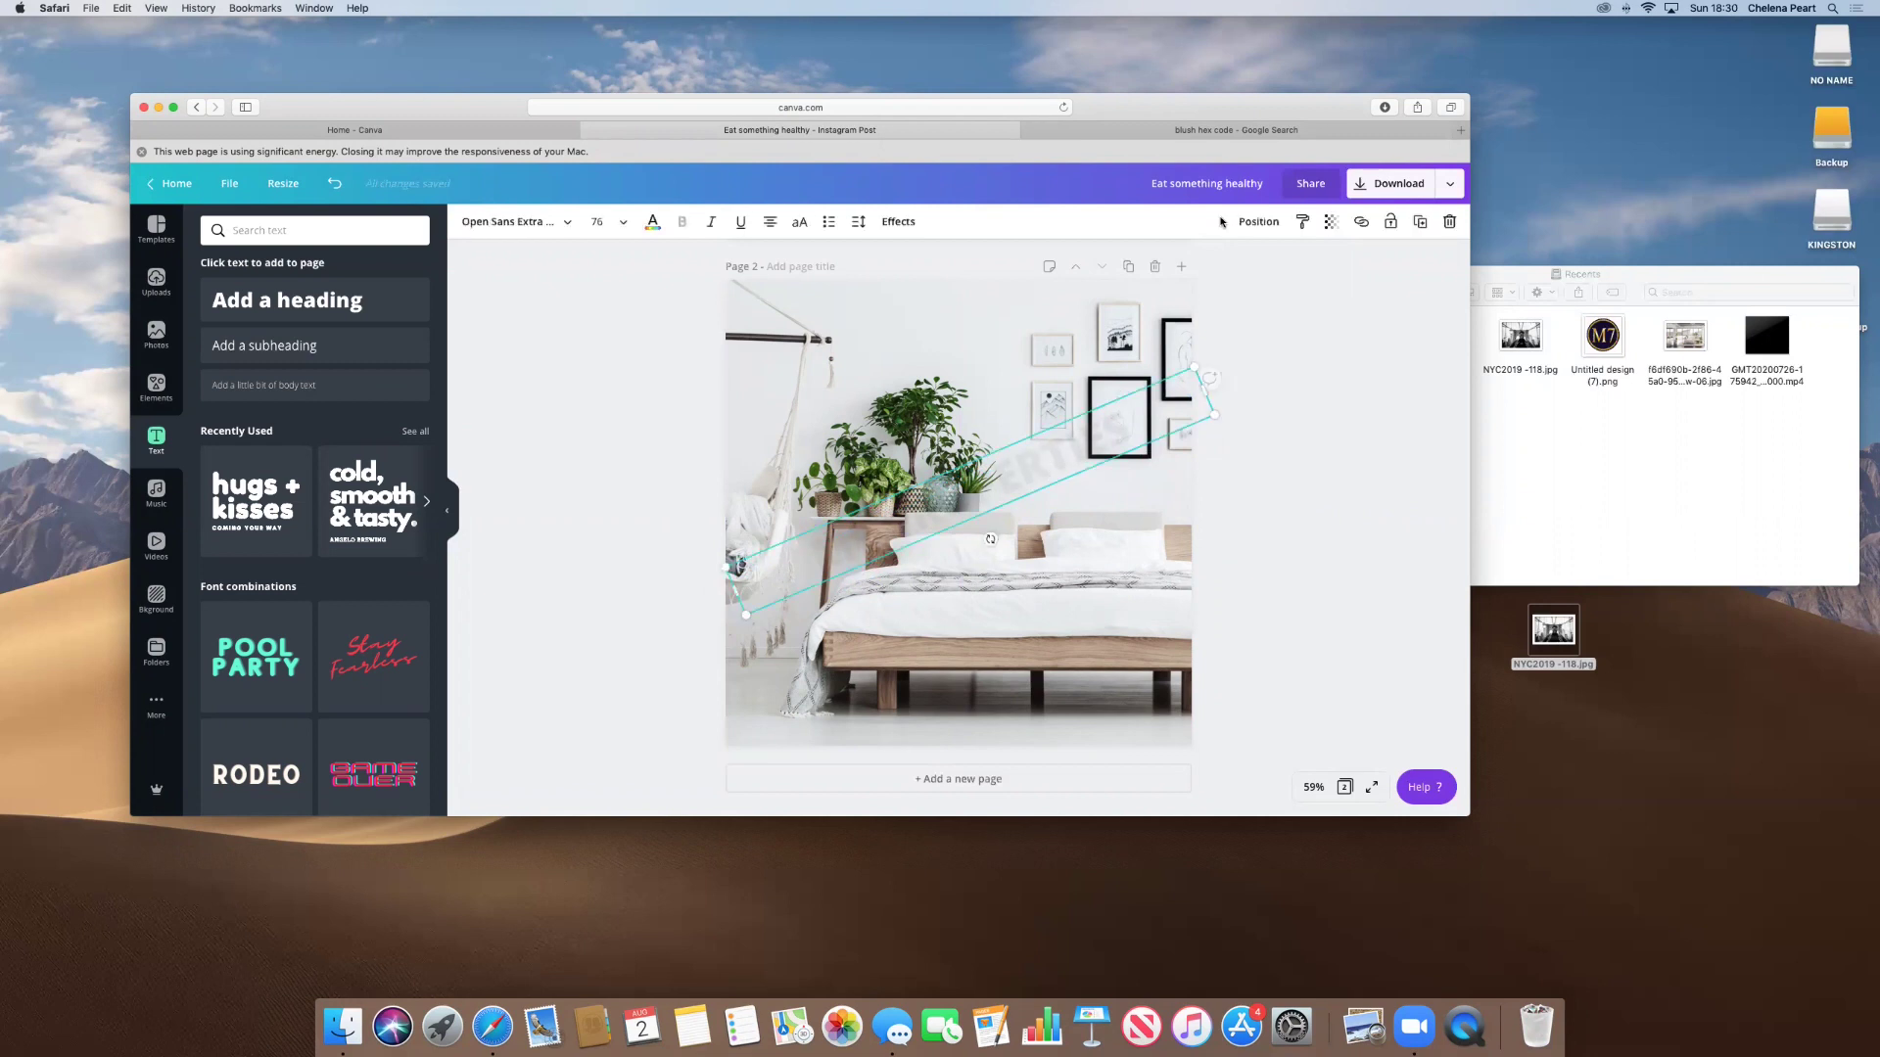
pyautogui.click(1331, 222)
pyautogui.moveTo(1200, 266); pyautogui.dragTo(1180, 263)
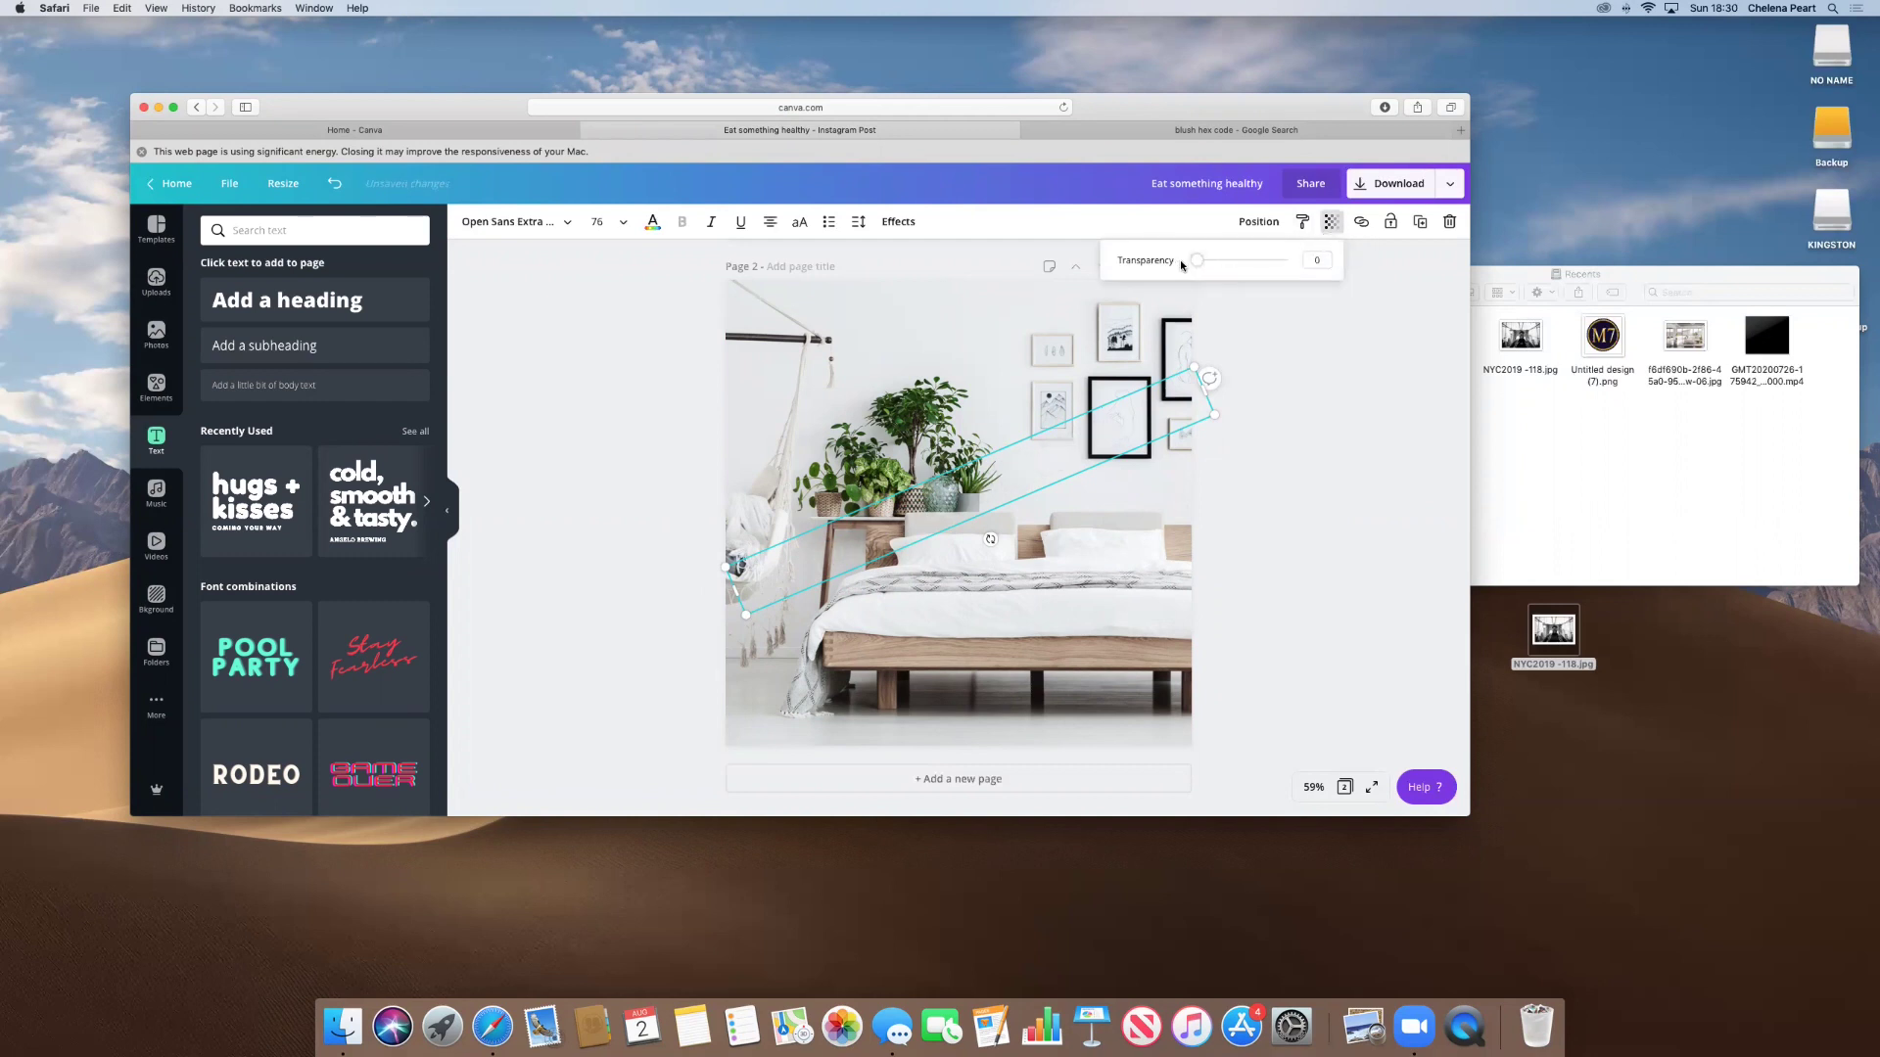
pyautogui.moveTo(1196, 271); pyautogui.dragTo(1201, 271)
pyautogui.click(1315, 481)
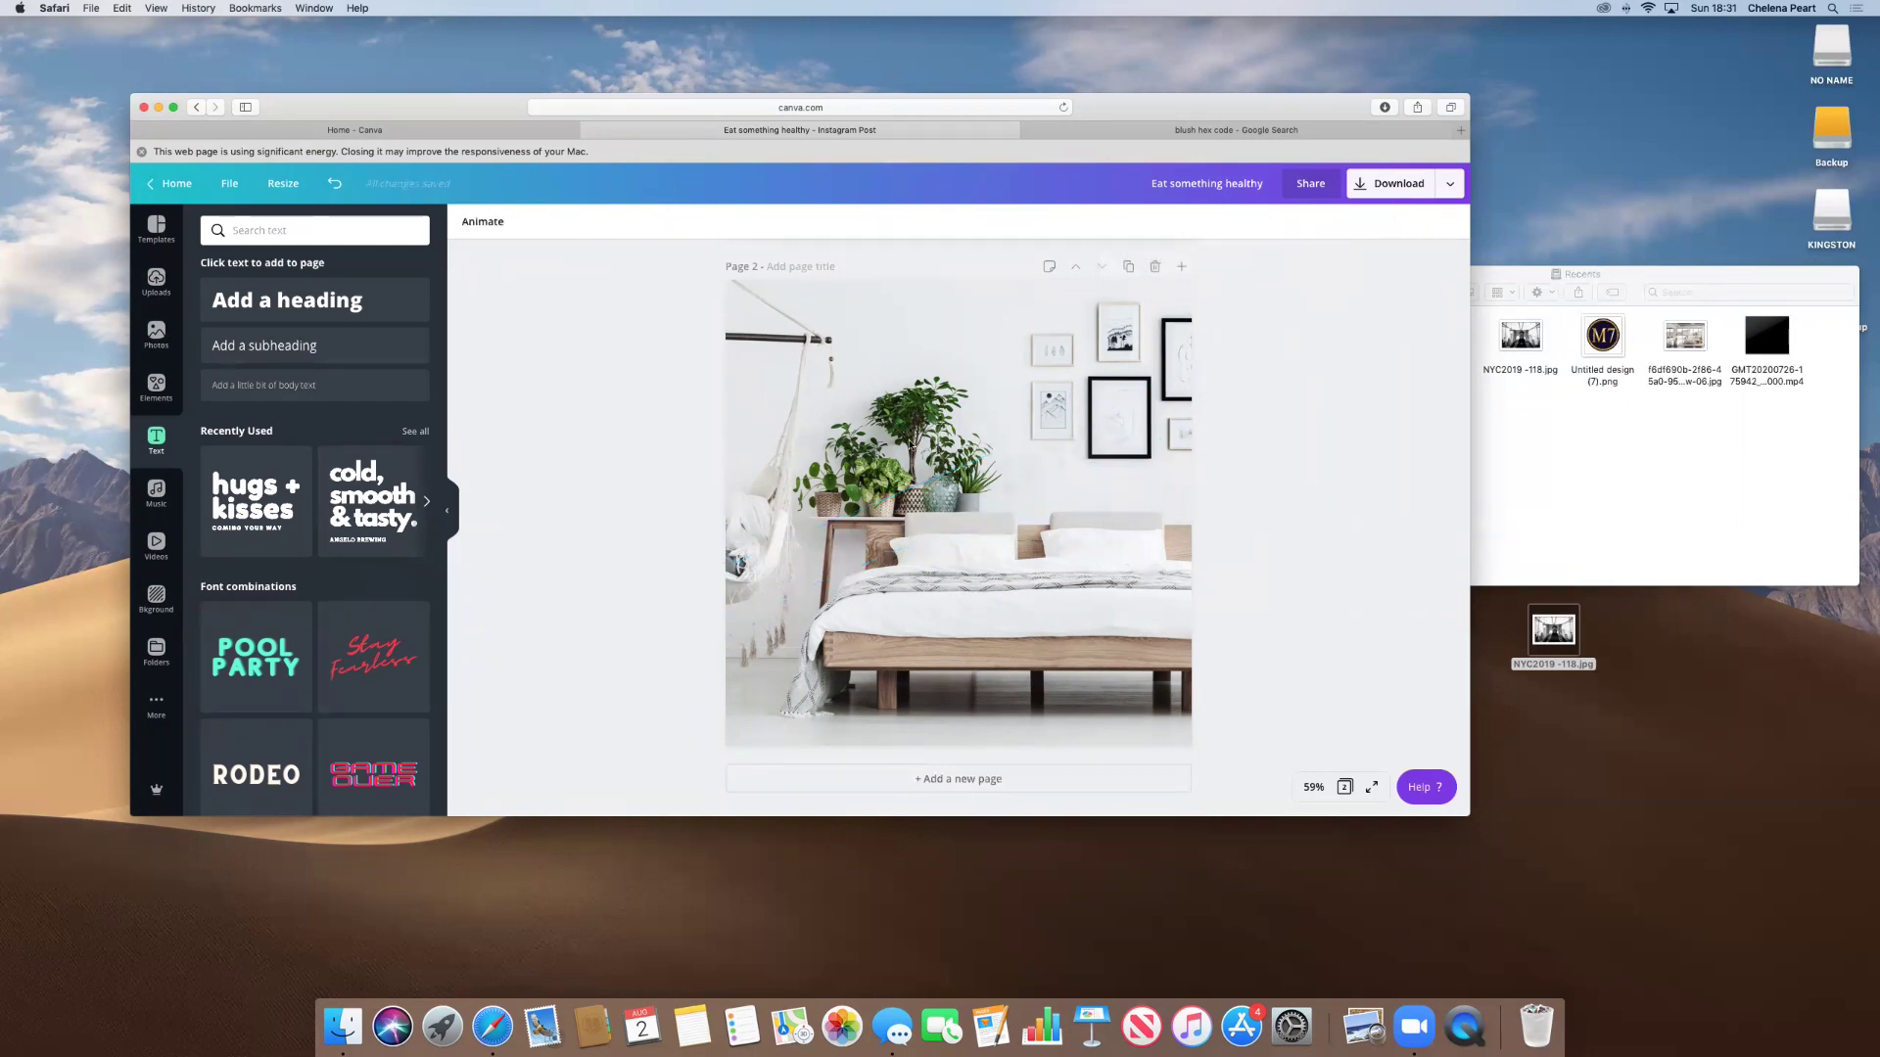
pyautogui.scroll(5, 921, 445)
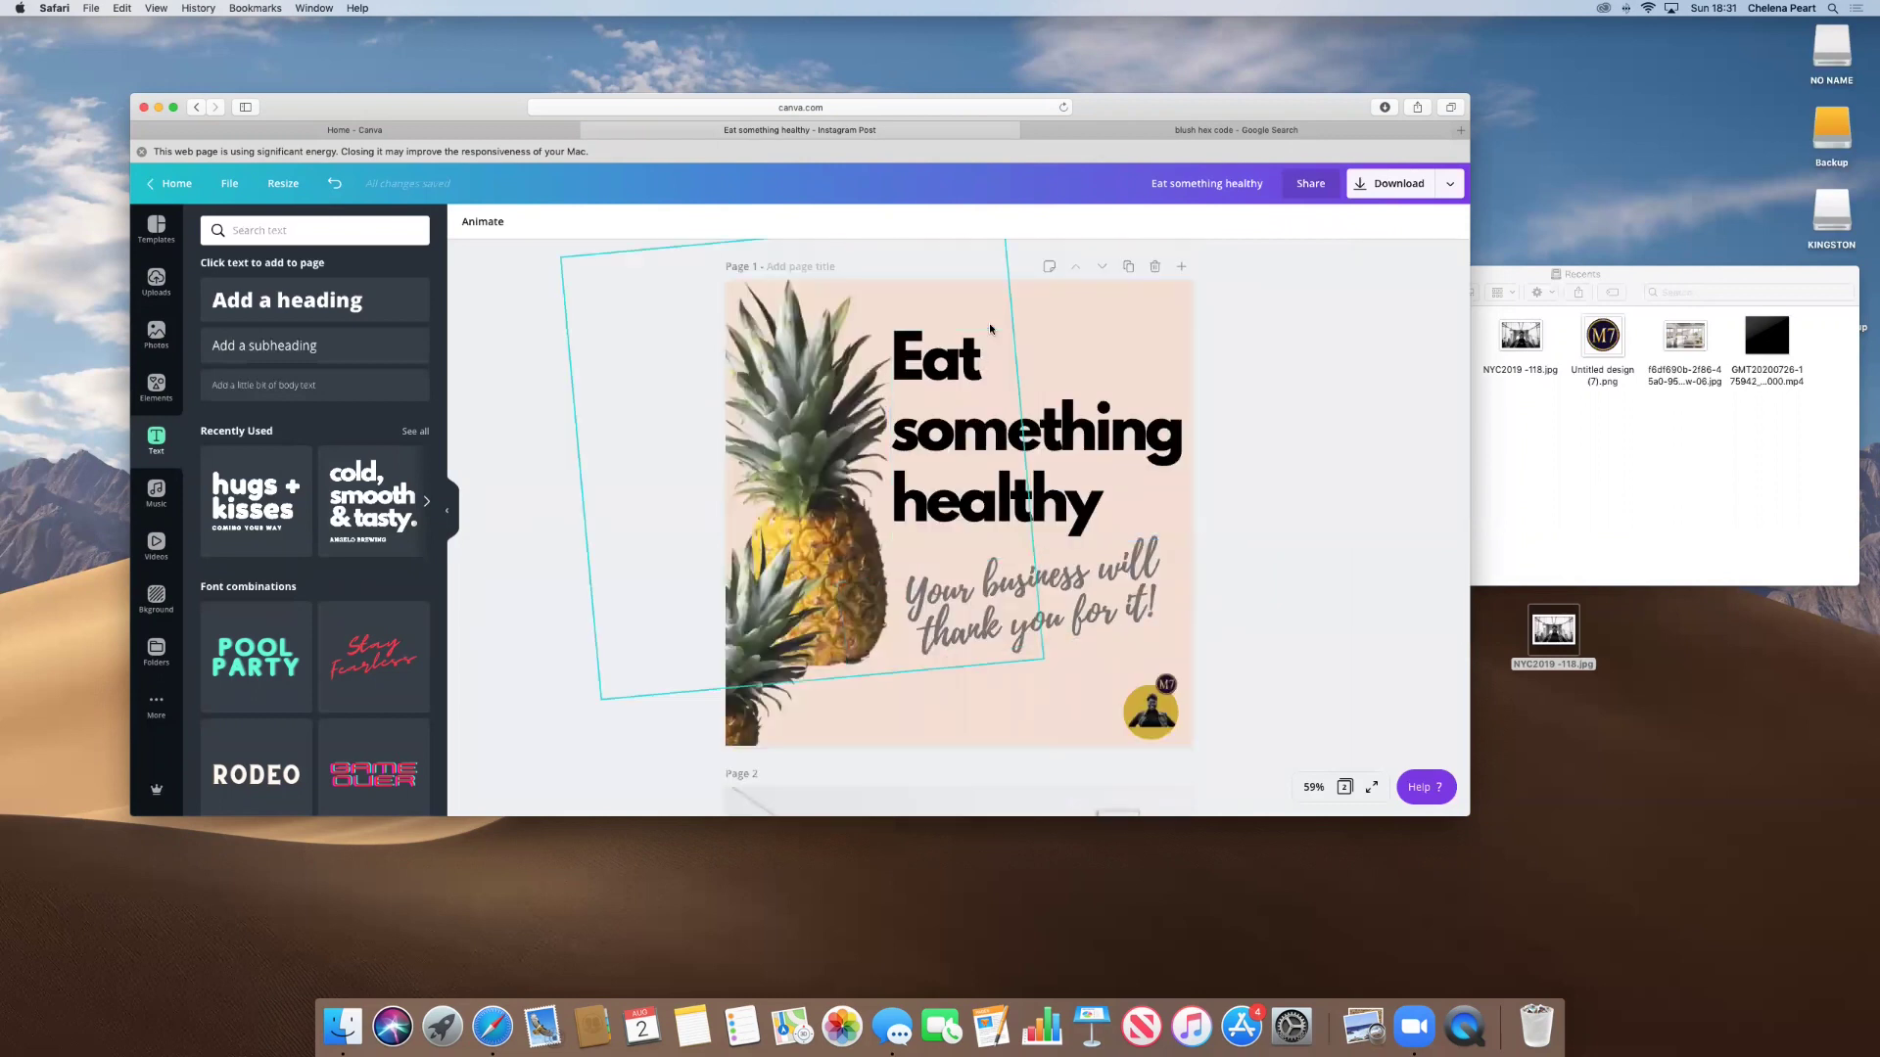